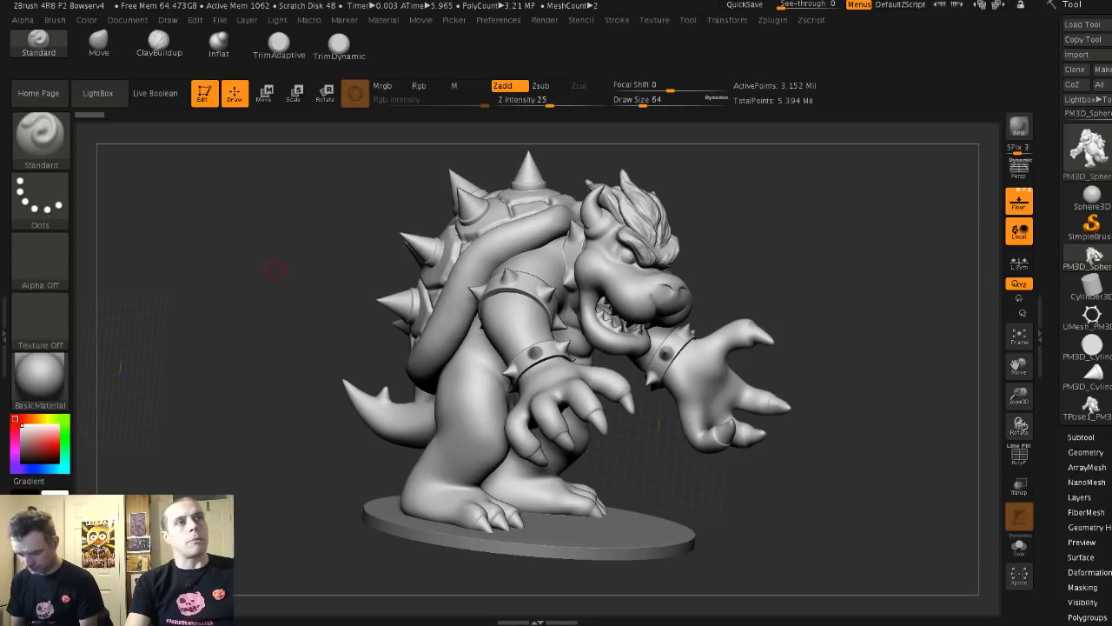
{"action": "left_click_drag", "start_coordinate": [274, 268], "coordinate": [240, 255]}
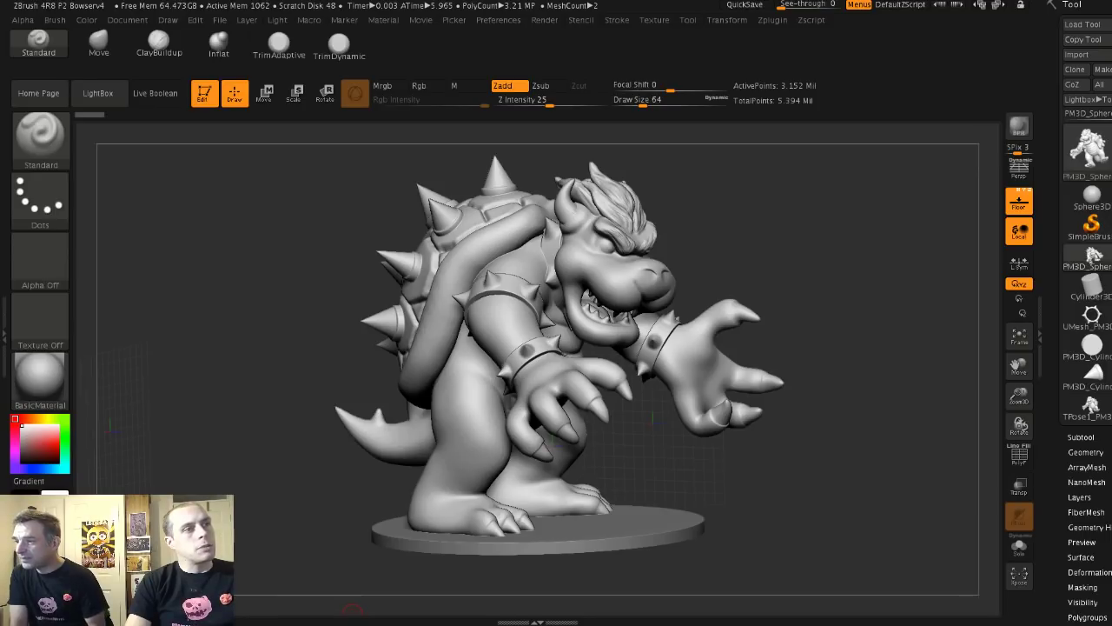
{"action": "left_click_drag", "start_coordinate": [218, 405], "coordinate": [229, 356]}
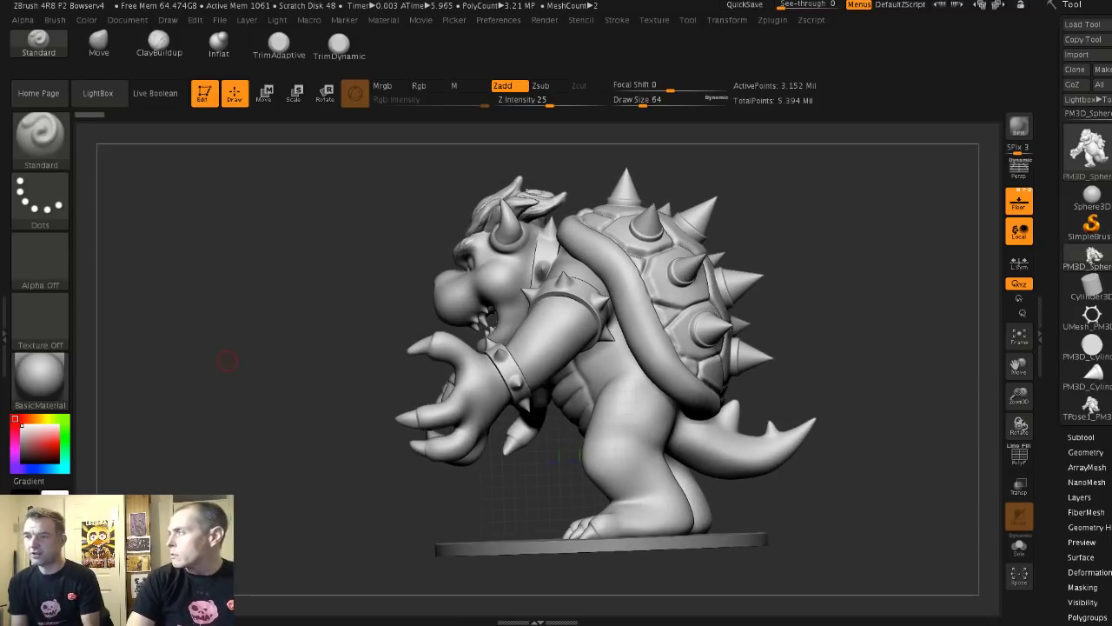
{"action": "left_click_drag", "start_coordinate": [186, 366], "coordinate": [113, 403]}
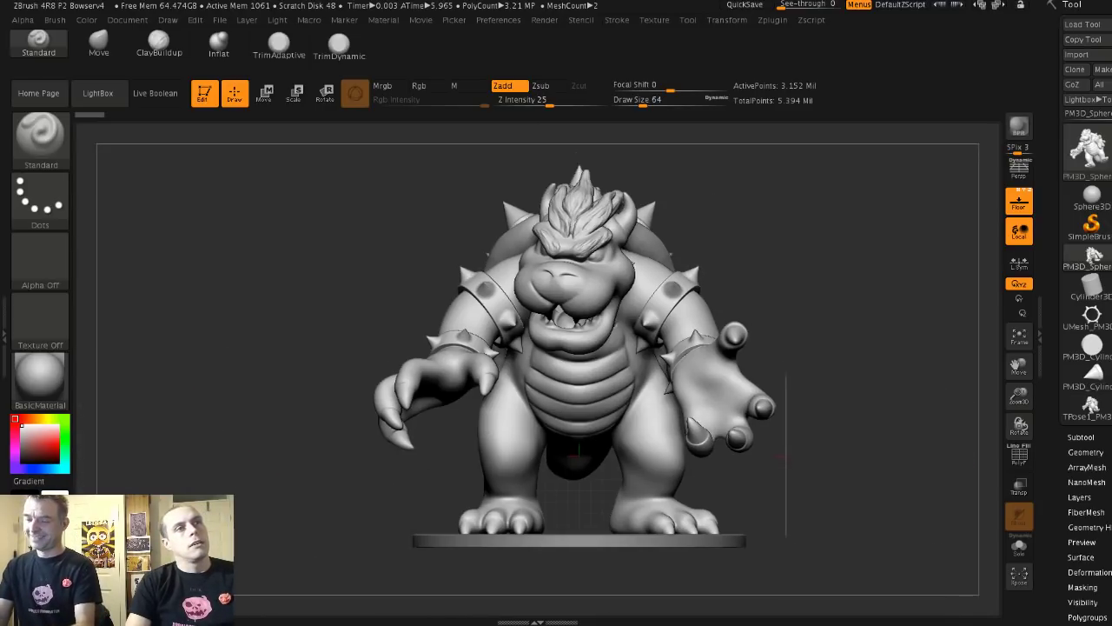
{"action": "left_click_drag", "start_coordinate": [291, 382], "coordinate": [273, 419], "text": "alt"}
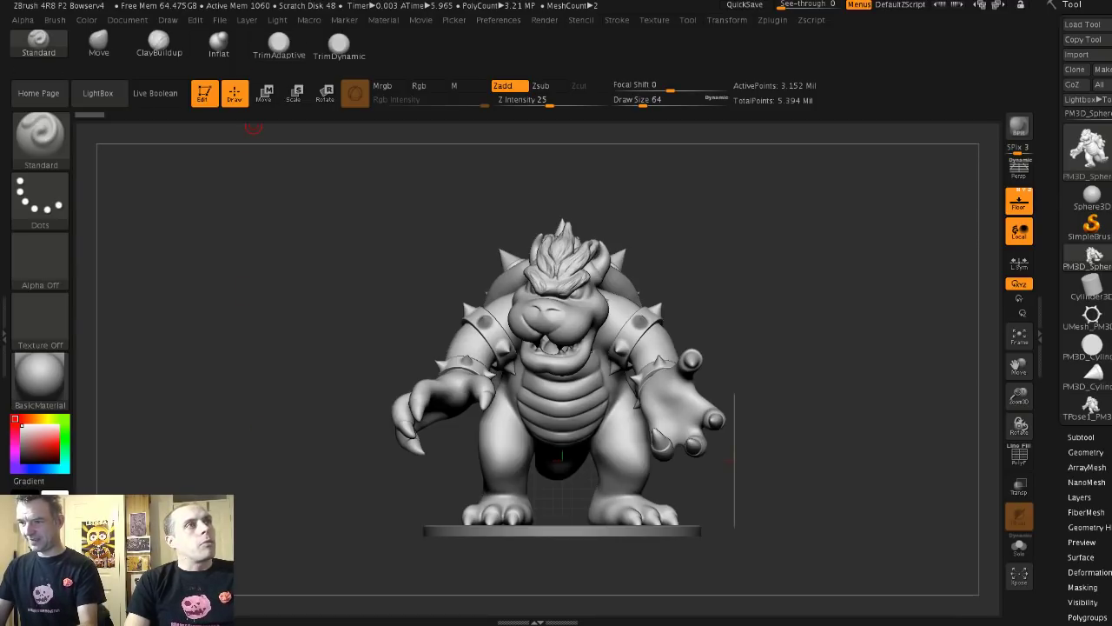
- Initialize ZBrush to close the Bowser model and return to an empty default canvas
{"action": "left_click", "coordinate": [344, 19]}
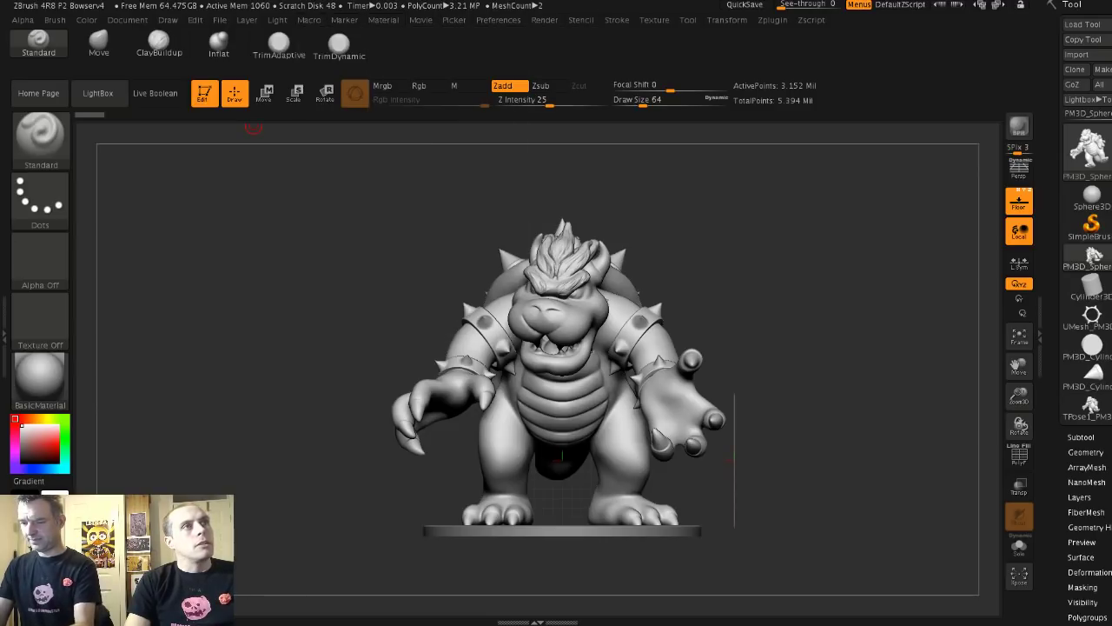
{"action": "left_click", "coordinate": [421, 19]}
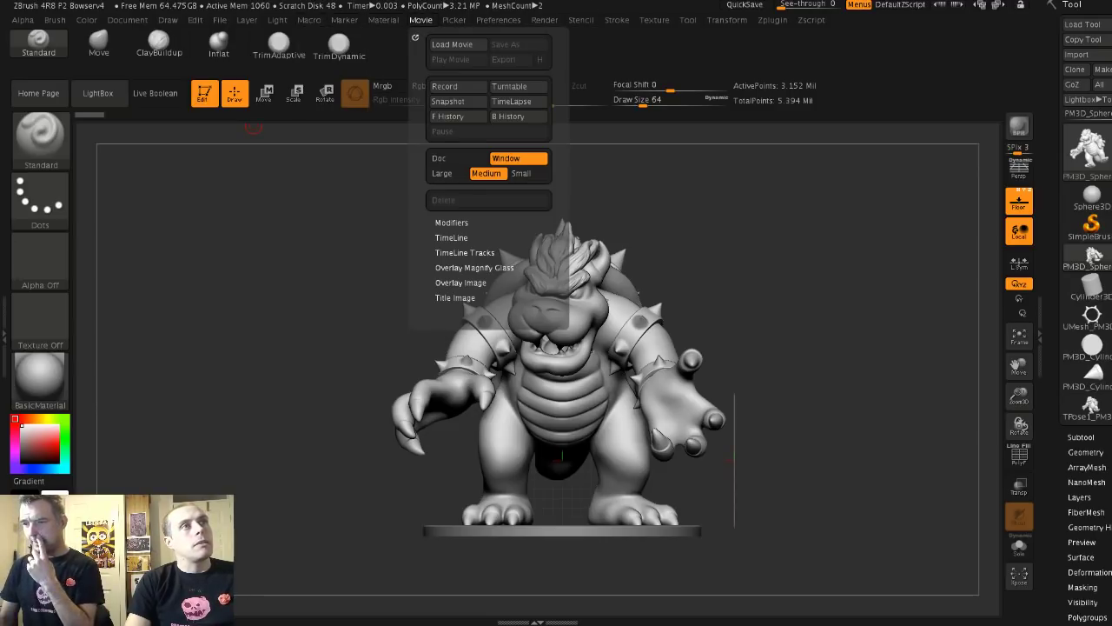
{"action": "left_click", "coordinate": [498, 19]}
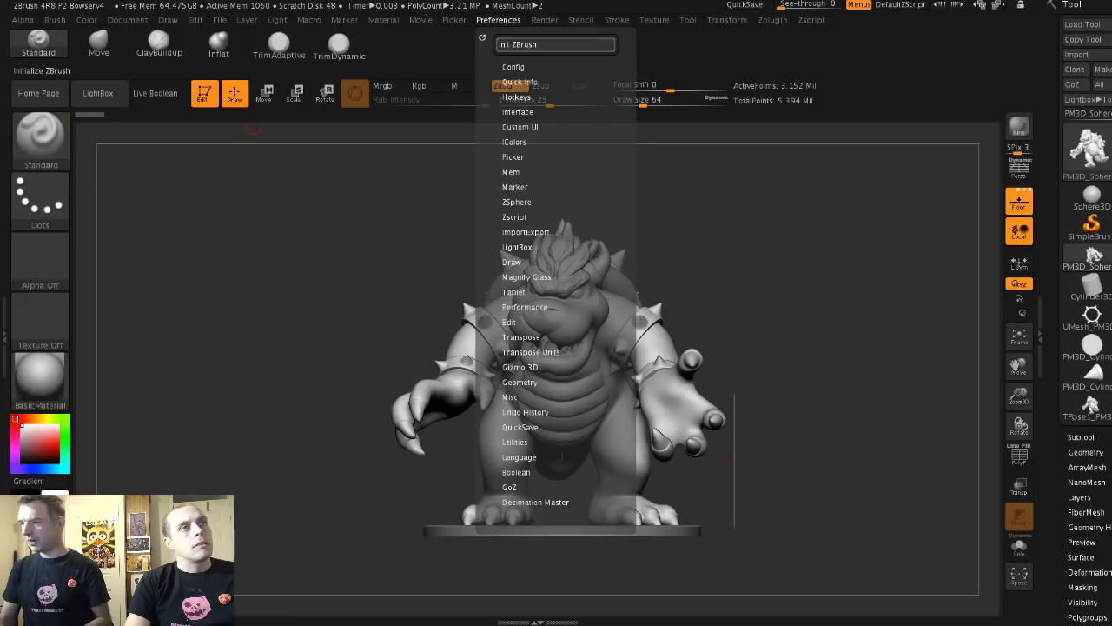
{"action": "left_click", "coordinate": [557, 44]}
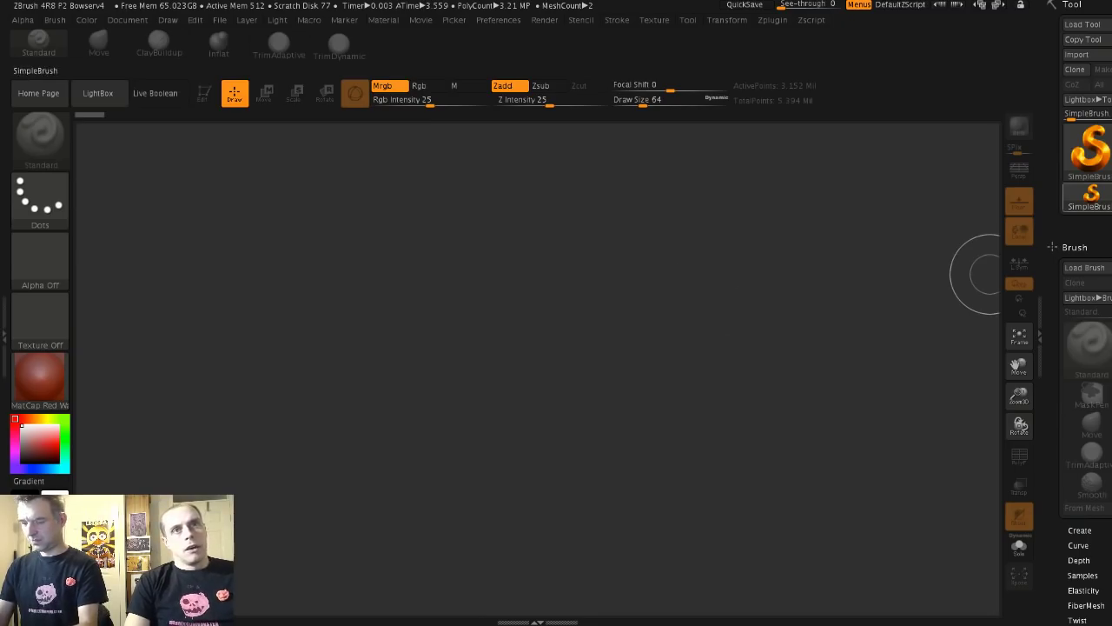
- Place a Sphere3D in the middle of the empty canvas, make it editable and snap it to a straight view
{"action": "left_click", "coordinate": [1091, 150]}
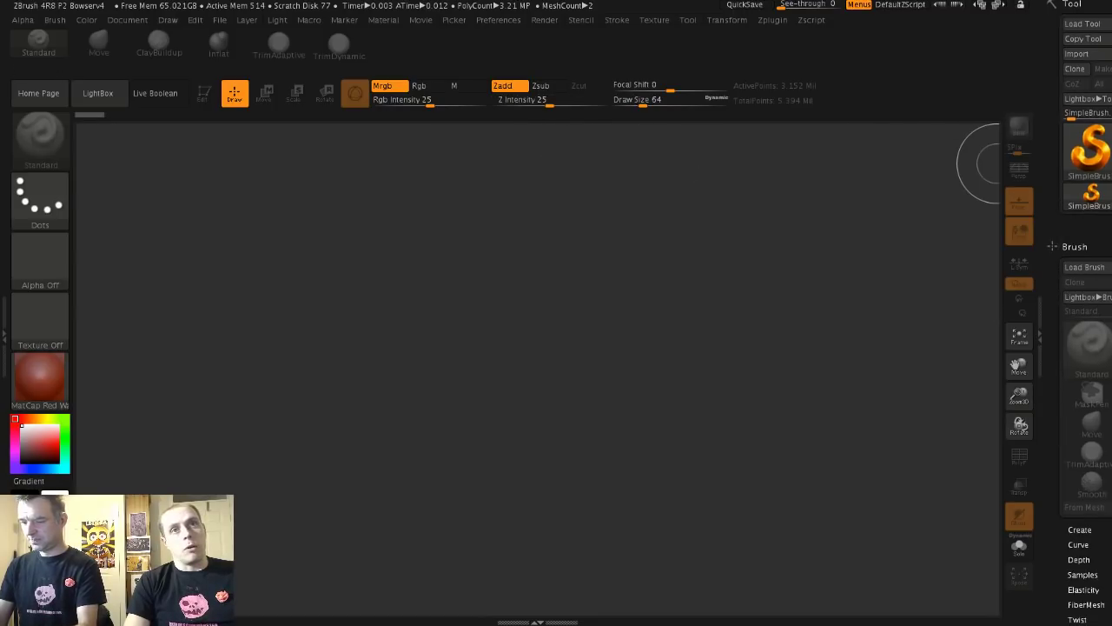
{"action": "left_click_drag", "start_coordinate": [1056, 486], "coordinate": [1055, 210]}
{"action": "scroll", "coordinate": [1091, 261], "scroll_direction": "up", "scroll_amount": 5}
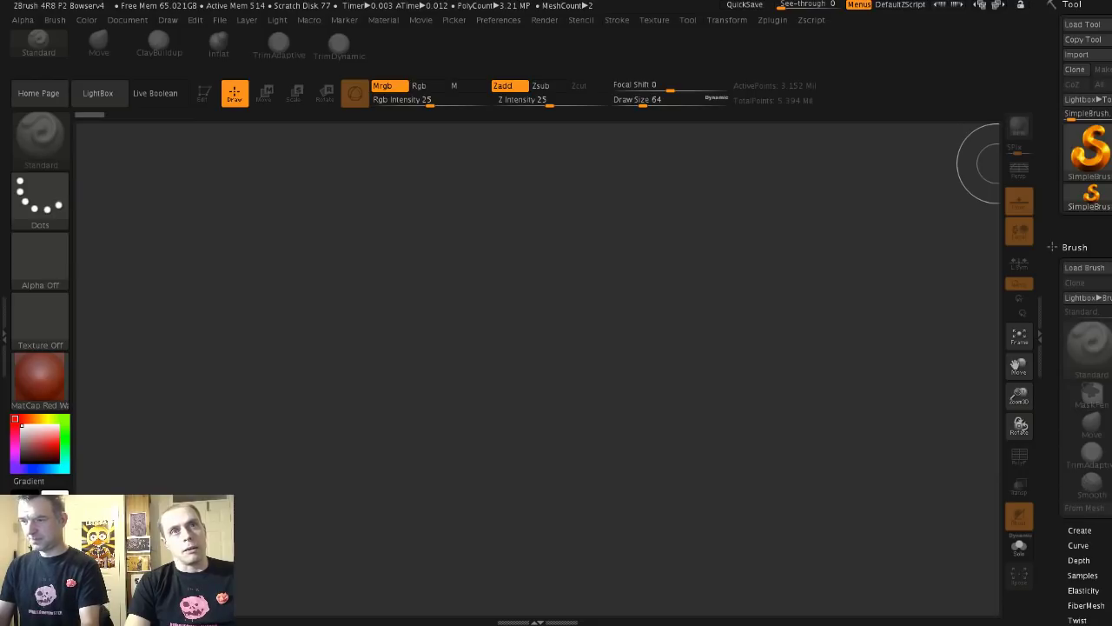
{"action": "left_click", "coordinate": [1091, 150]}
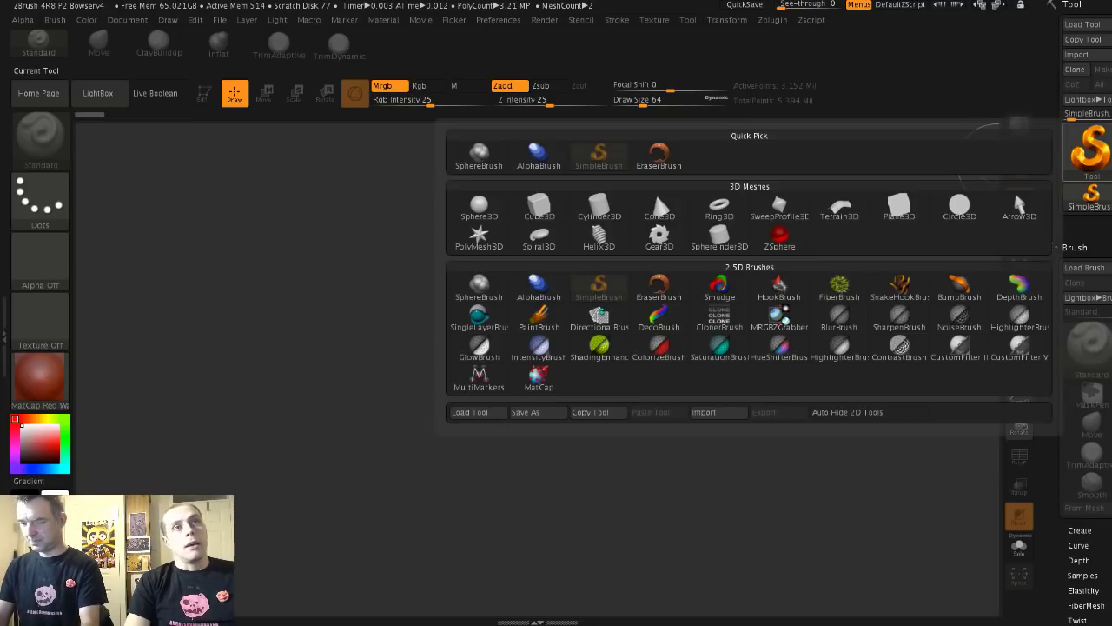
{"action": "left_click", "coordinate": [479, 208]}
{"action": "left_click_drag", "start_coordinate": [534, 390], "coordinate": [608, 452]}
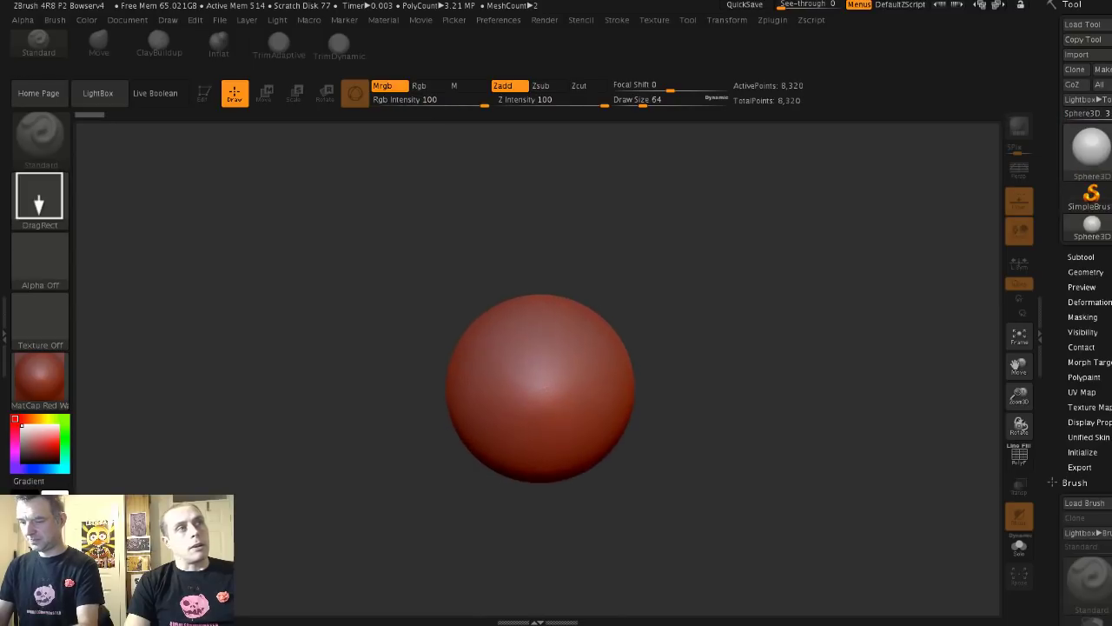
{"action": "key", "text": "t"}
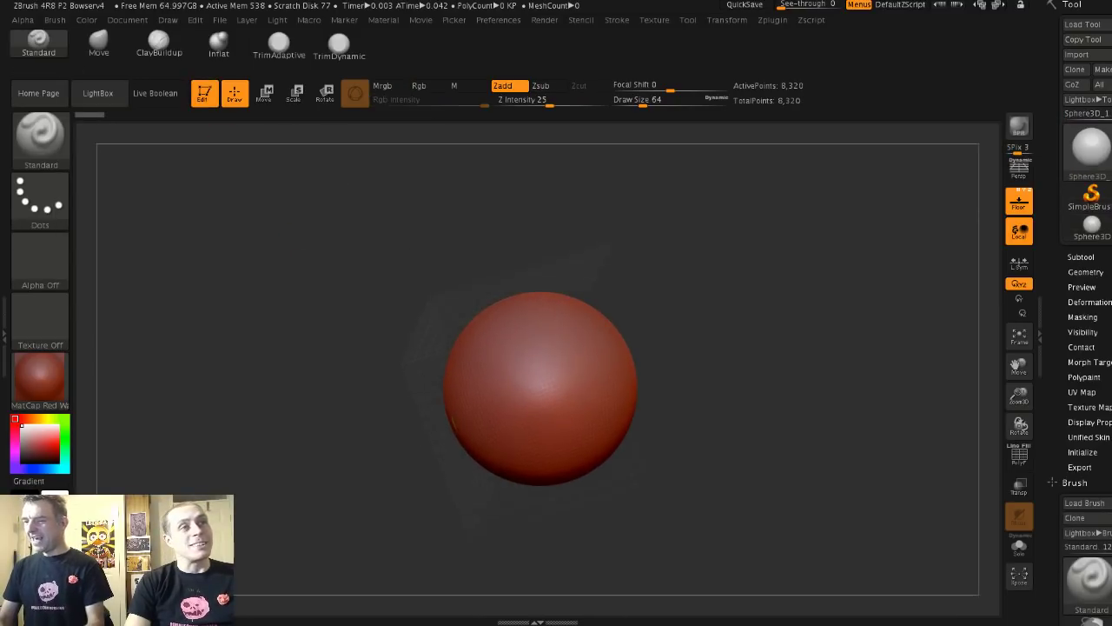
{"action": "mouse_move", "coordinate": [400, 217]}
{"action": "left_mouse_down", "text": "shift"}
{"action": "mouse_move", "coordinate": [360, 214]}
{"action": "mouse_move", "coordinate": [290, 271]}
{"action": "mouse_move", "coordinate": [292, 323]}
{"action": "mouse_move", "coordinate": [298, 307]}
{"action": "left_mouse_up", "text": "shift"}
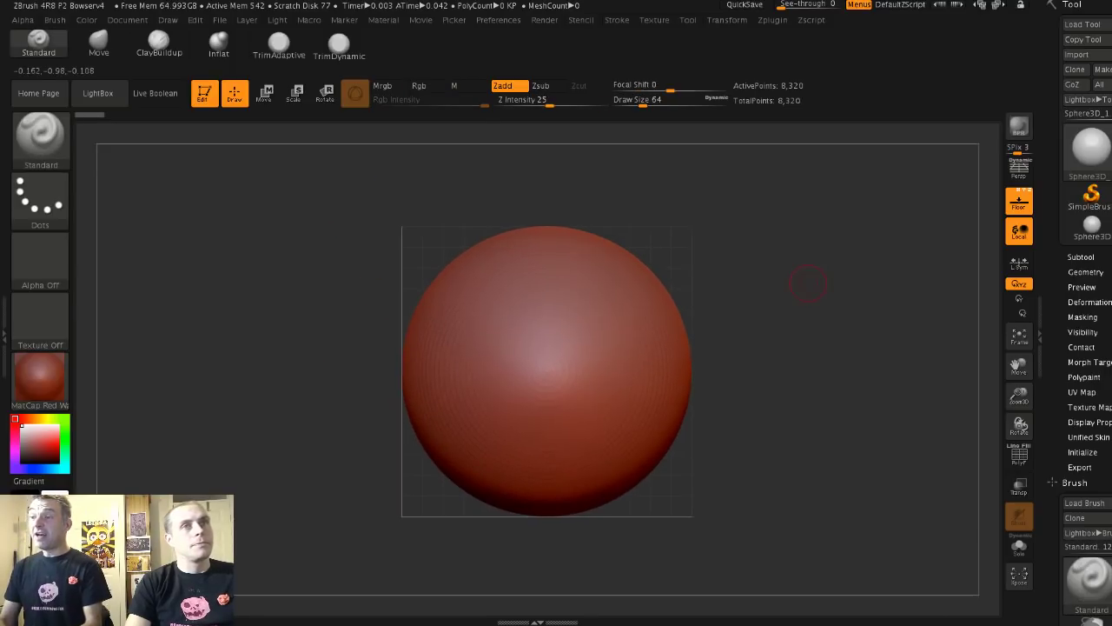
- Convert the sphere primitive into a sculptable PolyMesh3D
{"action": "left_click_drag", "start_coordinate": [1051, 153], "coordinate": [1051, 130]}
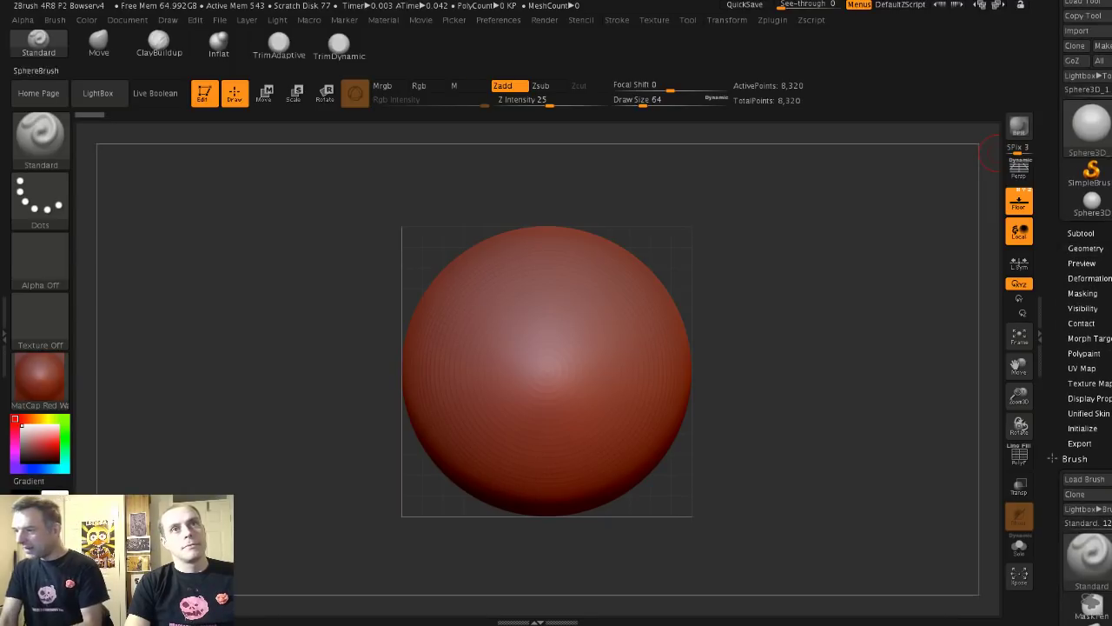
{"action": "left_click", "coordinate": [1102, 46]}
{"action": "mouse_move", "coordinate": [1090, 126]}
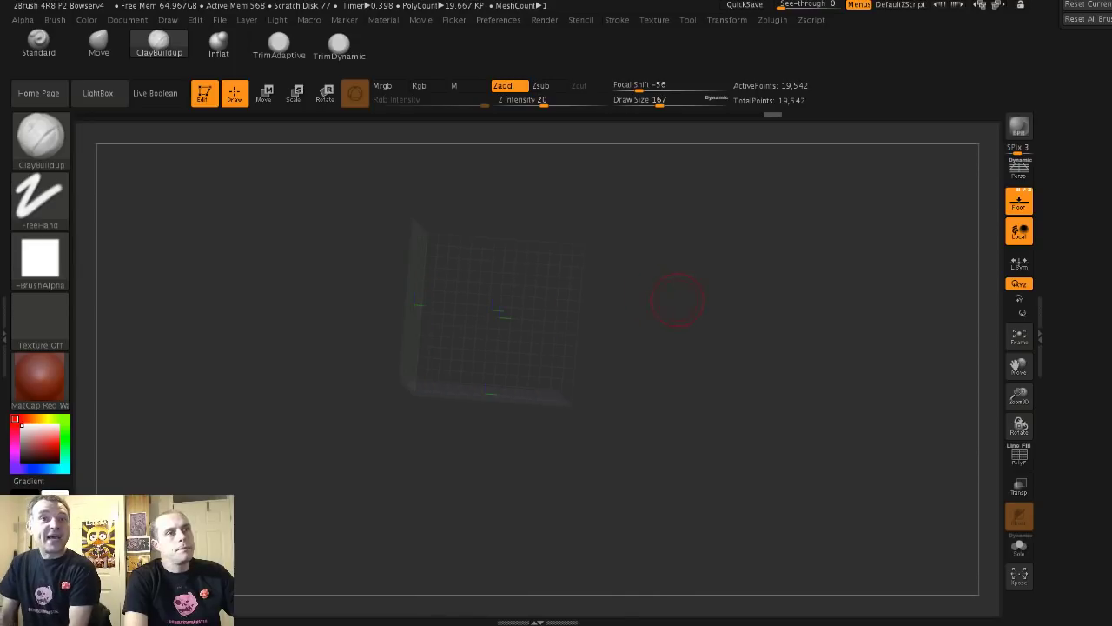
- Step back through the undo history to the smooth dome-topped block without the vertical groove, viewed from the front
{"action": "mouse_move", "coordinate": [681, 298]}
{"action": "left_mouse_down"}
{"action": "mouse_move", "coordinate": [584, 301]}
{"action": "mouse_move", "coordinate": [580, 286]}
{"action": "left_mouse_up"}
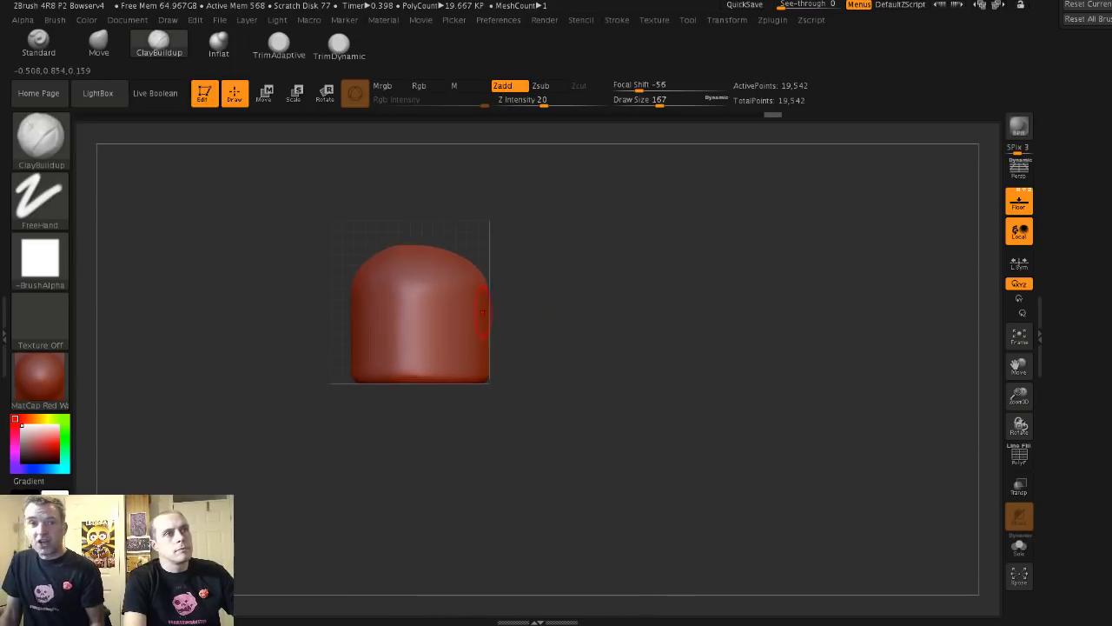
{"action": "left_click_drag", "start_coordinate": [296, 249], "coordinate": [299, 272]}
{"action": "key", "text": "ctrl+z"}
{"action": "key", "text": "ctrl+z"}
{"action": "key", "text": "ctrl+z"}
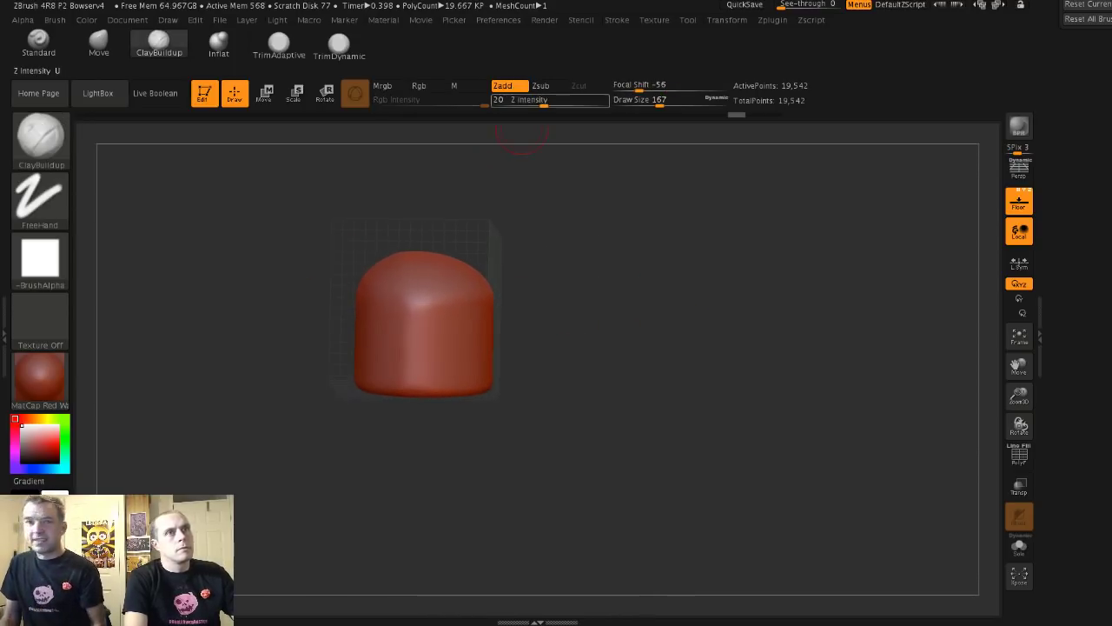
{"action": "key", "text": "ctrl+z"}
{"action": "key", "text": "ctrl+z"}
{"action": "key", "text": "ctrl+z"}
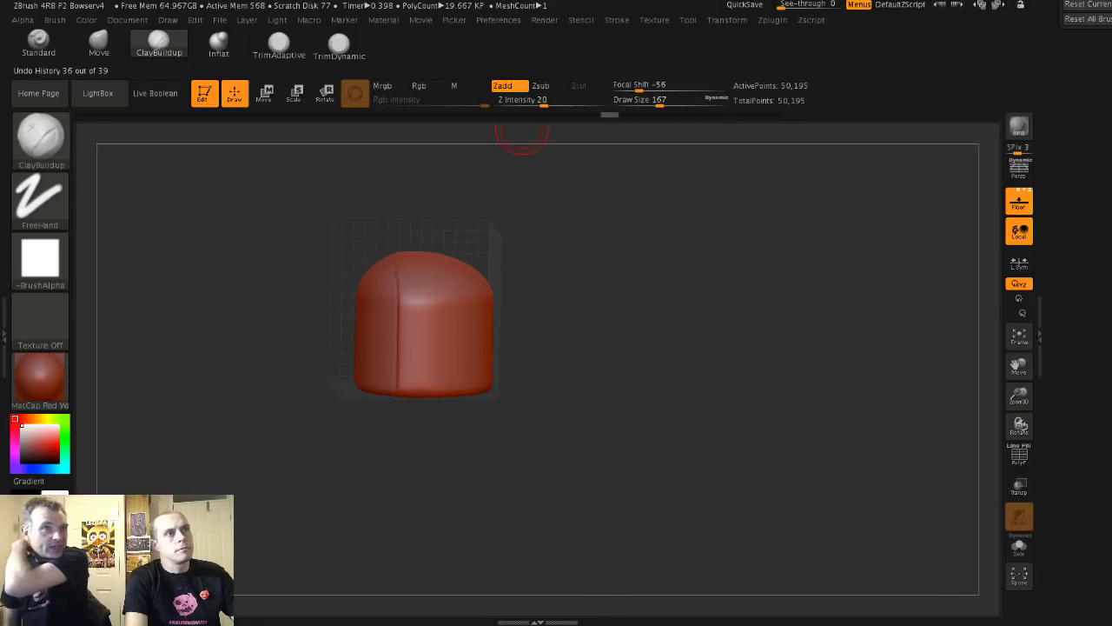
{"action": "key", "text": "ctrl+shift+z"}
{"action": "key", "text": "ctrl+shift+z"}
{"action": "key", "text": "ctrl+shift+z"}
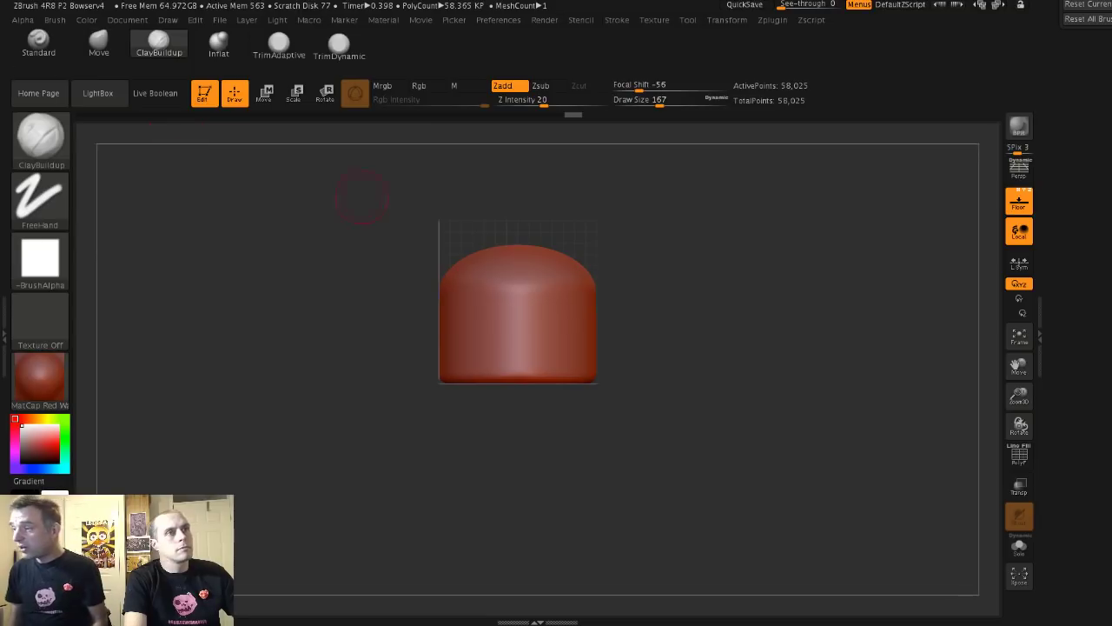
- Carve two deep symmetrical eye sockets into the front of the block using ClayBuildup at draw size 197
{"action": "key", "text": "s"}
{"action": "left_click_drag", "start_coordinate": [467, 305], "coordinate": [472, 305]}
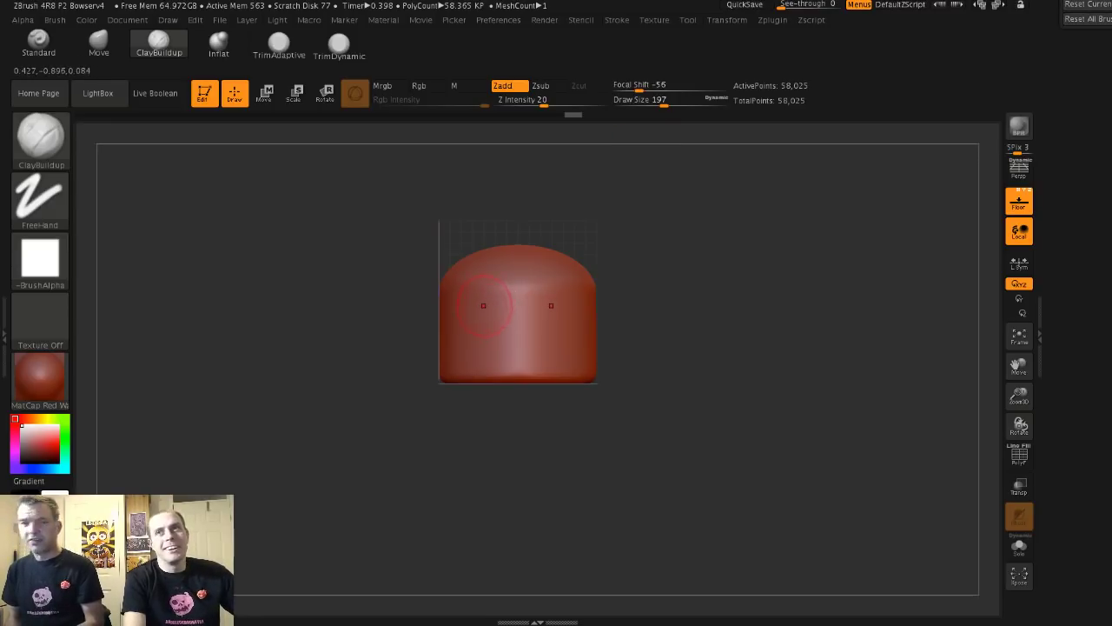
{"action": "mouse_move", "coordinate": [480, 301]}
{"action": "left_mouse_down"}
{"action": "mouse_move", "coordinate": [476, 329]}
{"action": "mouse_move", "coordinate": [492, 292]}
{"action": "mouse_move", "coordinate": [473, 295]}
{"action": "mouse_move", "coordinate": [491, 313]}
{"action": "left_mouse_up"}
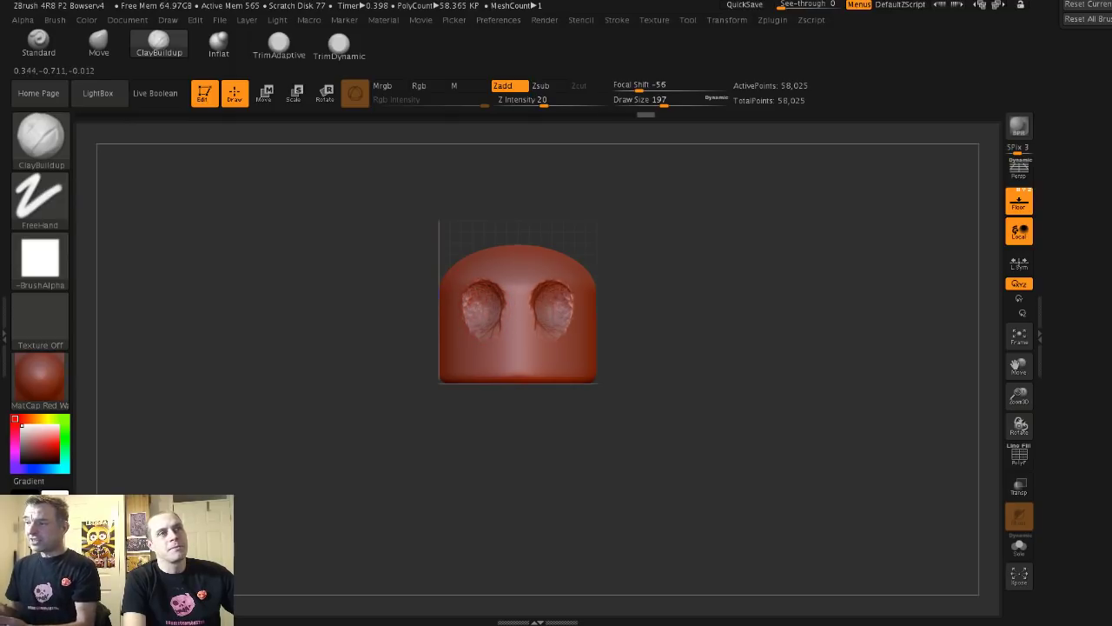
{"action": "left_click_drag", "start_coordinate": [563, 304], "coordinate": [567, 327]}
{"action": "mouse_move", "coordinate": [472, 324]}
{"action": "left_mouse_down"}
{"action": "mouse_move", "coordinate": [470, 333]}
{"action": "mouse_move", "coordinate": [487, 328]}
{"action": "left_mouse_up"}
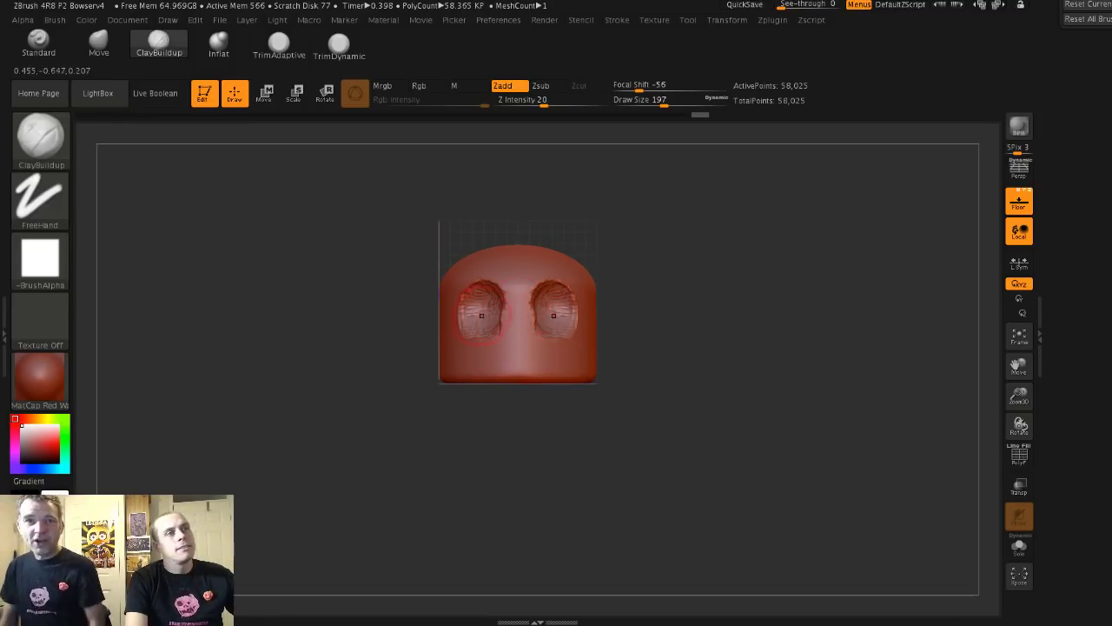
{"action": "left_click_drag", "start_coordinate": [551, 315], "coordinate": [553, 315]}
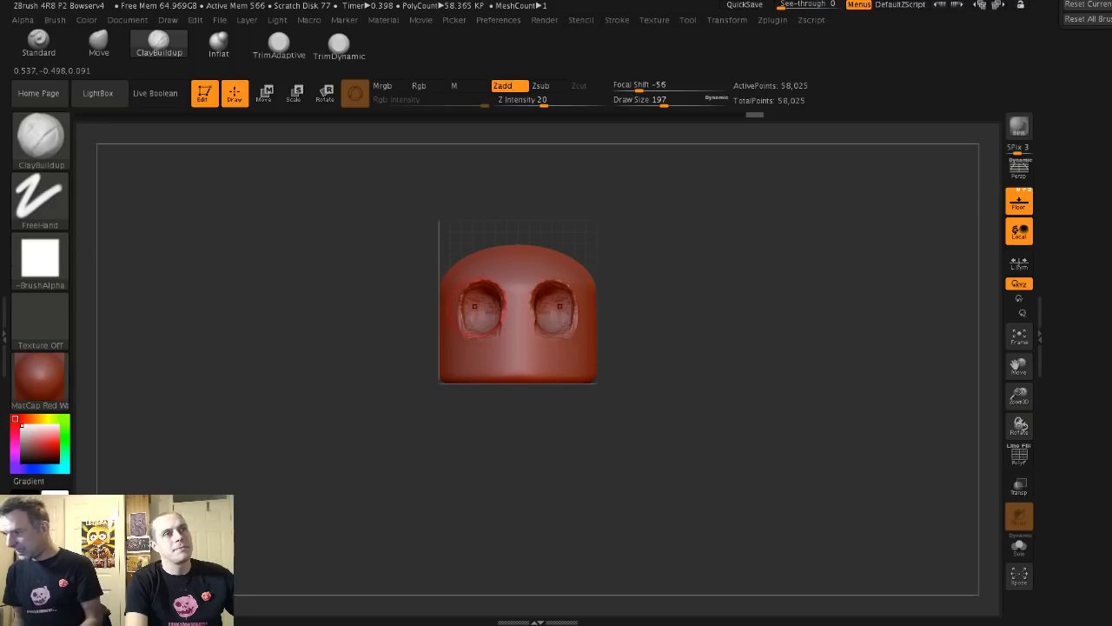
{"action": "mouse_move", "coordinate": [560, 304]}
{"action": "left_mouse_down"}
{"action": "mouse_move", "coordinate": [573, 317]}
{"action": "mouse_move", "coordinate": [556, 314]}
{"action": "mouse_move", "coordinate": [548, 295]}
{"action": "mouse_move", "coordinate": [483, 295]}
{"action": "mouse_move", "coordinate": [474, 309]}
{"action": "left_mouse_up"}
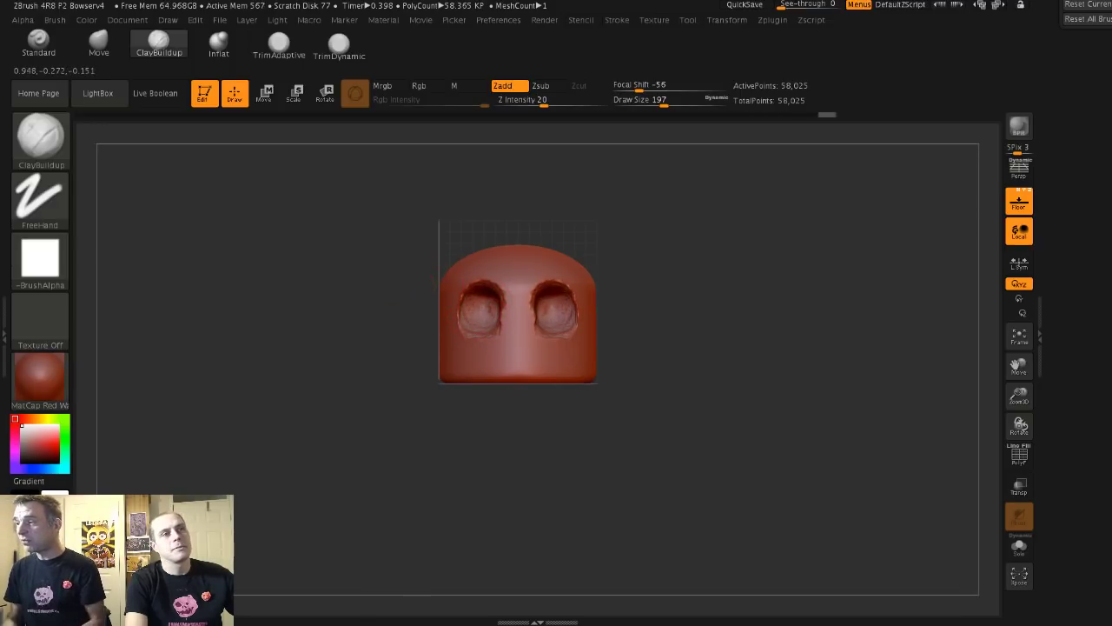
- Remesh the block and smooth the rough rims and inner walls of both eye sockets
{"action": "mouse_move", "coordinate": [406, 281]}
{"action": "left_mouse_down"}
{"action": "mouse_move", "coordinate": [486, 282]}
{"action": "mouse_move", "coordinate": [408, 283]}
{"action": "left_mouse_up"}
{"action": "left_click_drag", "start_coordinate": [496, 316], "coordinate": [483, 296], "text": "shift"}
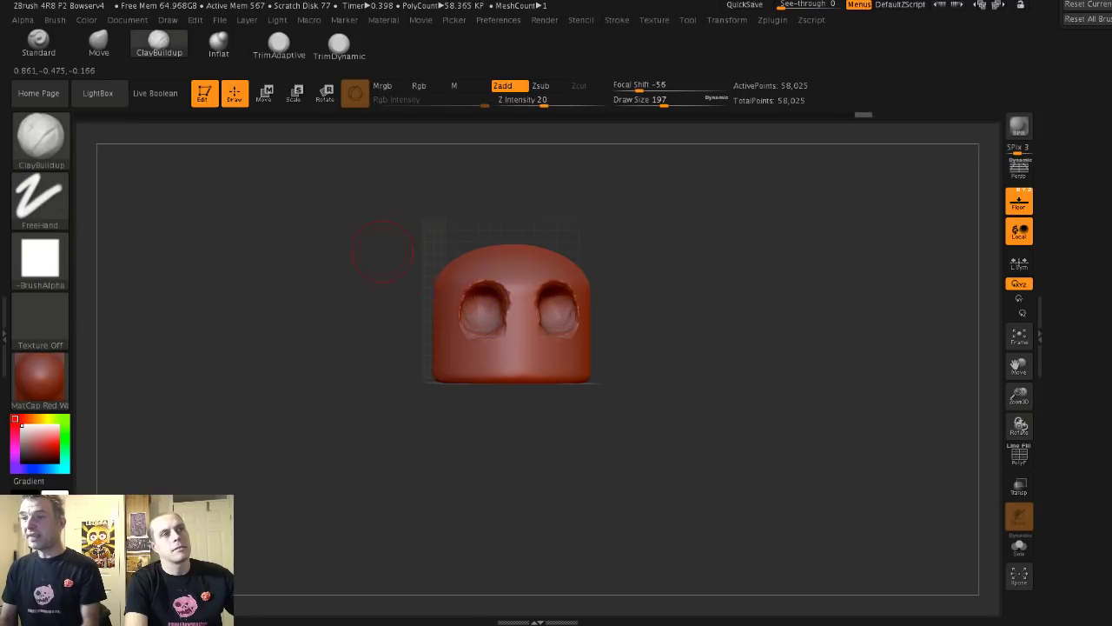
{"action": "mouse_move", "coordinate": [389, 250]}
{"action": "left_mouse_down"}
{"action": "mouse_move", "coordinate": [374, 253]}
{"action": "mouse_move", "coordinate": [396, 274]}
{"action": "left_mouse_up"}
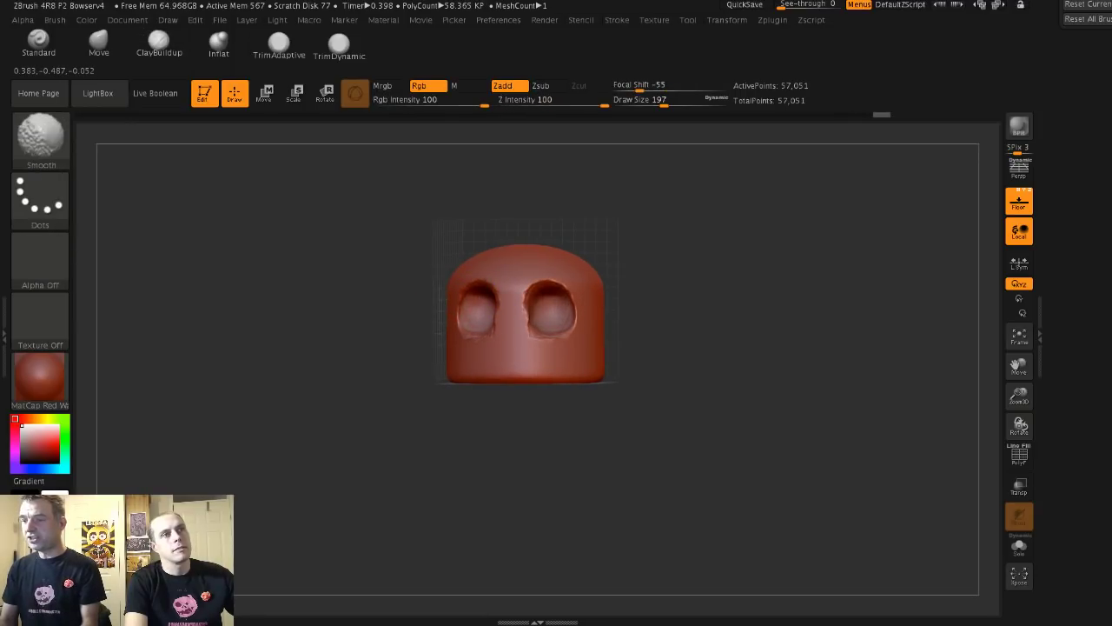
{"action": "left_click_drag", "start_coordinate": [496, 304], "coordinate": [483, 295], "text": "shift"}
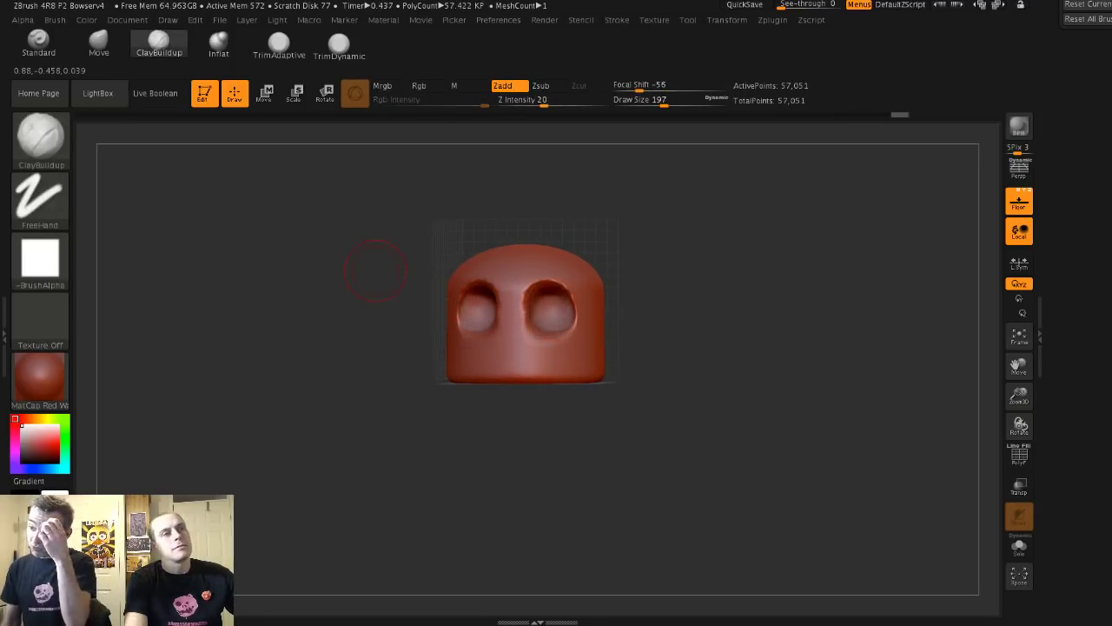
{"action": "mouse_move", "coordinate": [375, 268]}
{"action": "left_mouse_down"}
{"action": "mouse_move", "coordinate": [295, 271]}
{"action": "mouse_move", "coordinate": [370, 281]}
{"action": "mouse_move", "coordinate": [433, 308]}
{"action": "left_mouse_up"}
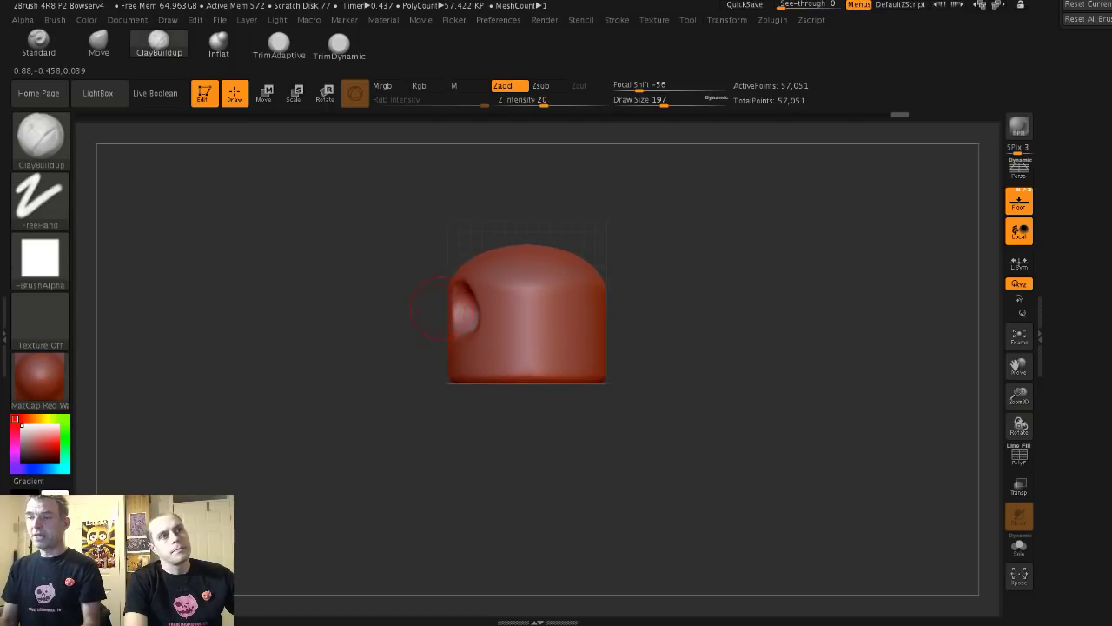
{"action": "right_click_drag", "start_coordinate": [454, 307], "coordinate": [526, 307]}
{"action": "left_click_drag", "start_coordinate": [527, 308], "coordinate": [527, 317]}
{"action": "right_click_drag", "start_coordinate": [409, 283], "coordinate": [445, 284], "text": "shift"}
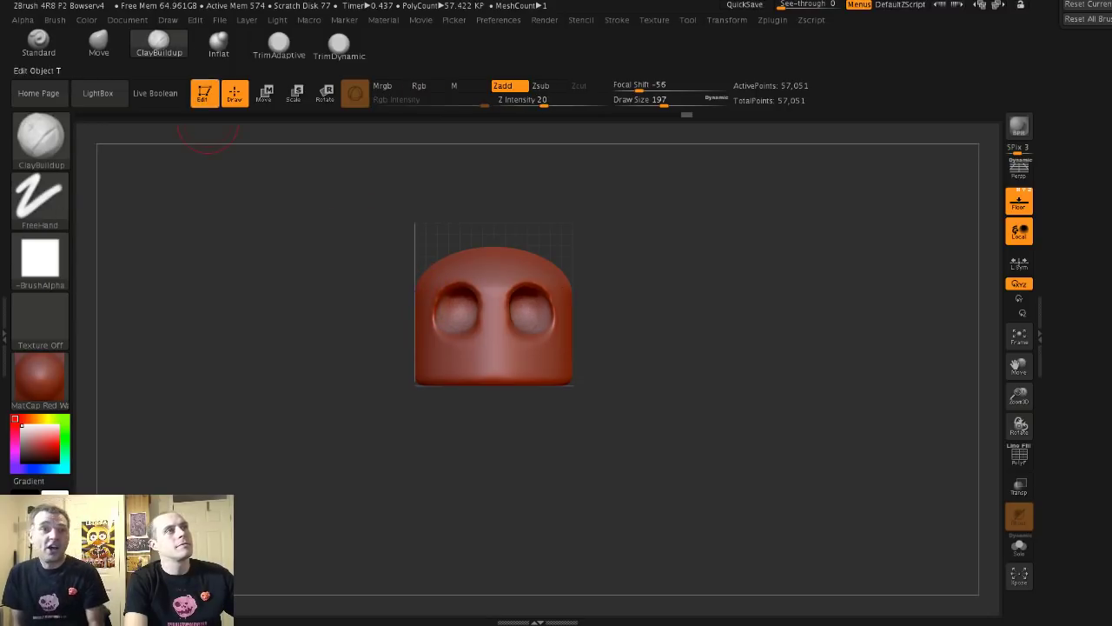
- Use the Move brush to shift the eye sockets closer together, refining their upper rims into a slanted brow at draw size 197
{"action": "left_click", "coordinate": [98, 42]}
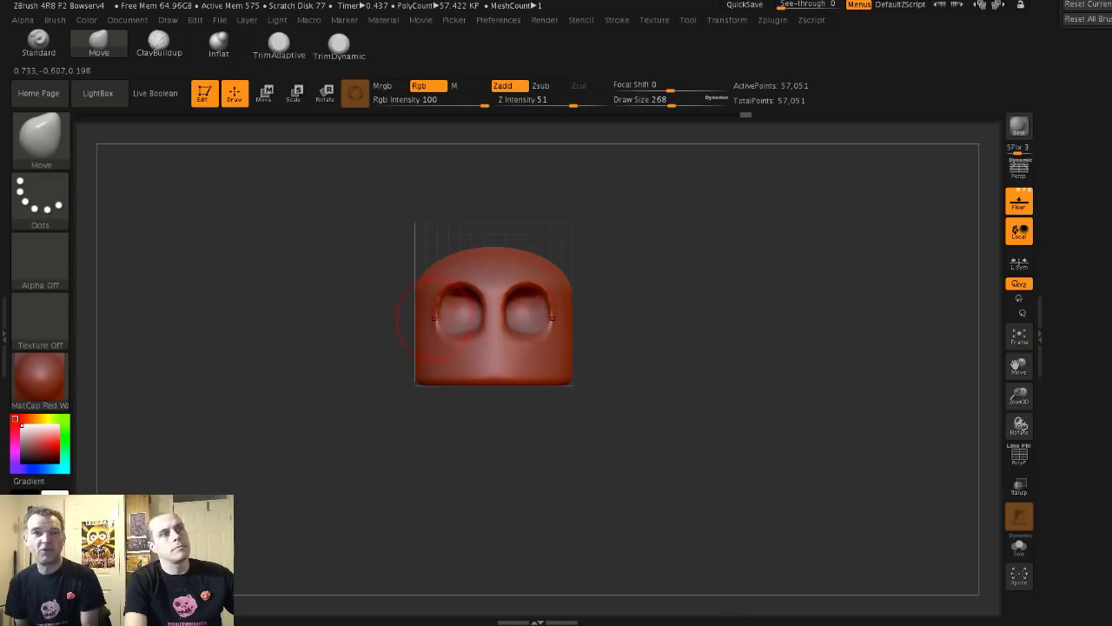
{"action": "left_click_drag", "start_coordinate": [380, 286], "coordinate": [434, 306]}
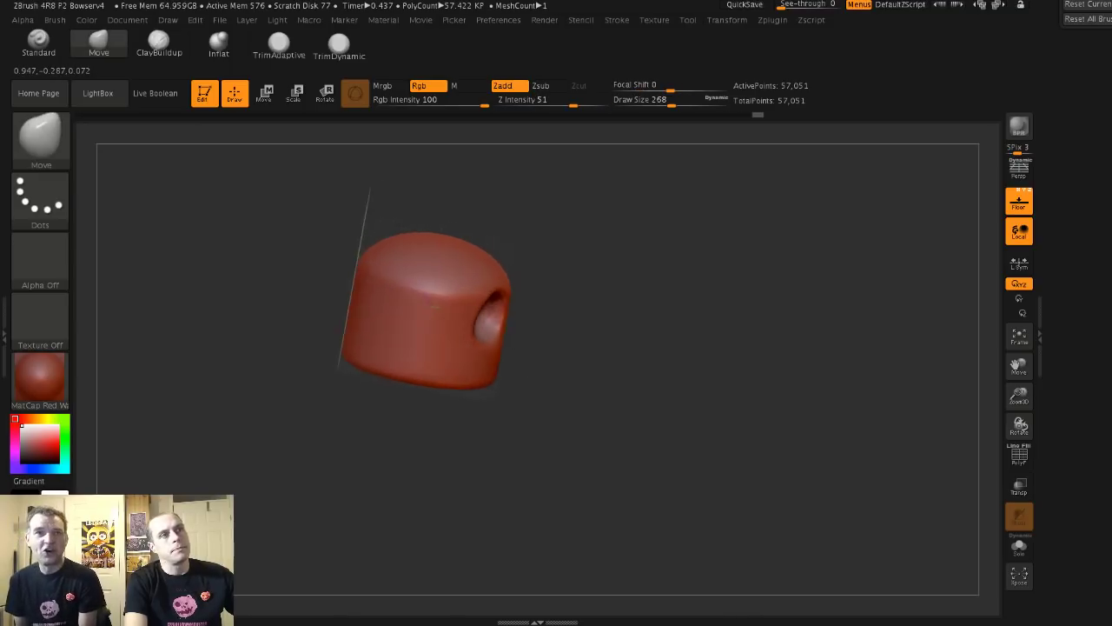
{"action": "mouse_move", "coordinate": [434, 306]}
{"action": "right_mouse_down", "text": "shift"}
{"action": "mouse_move", "coordinate": [466, 329]}
{"action": "mouse_move", "coordinate": [438, 301]}
{"action": "mouse_move", "coordinate": [501, 313]}
{"action": "right_mouse_up", "text": "shift"}
{"action": "key", "text": "s"}
{"action": "left_click_drag", "start_coordinate": [521, 317], "coordinate": [513, 317]}
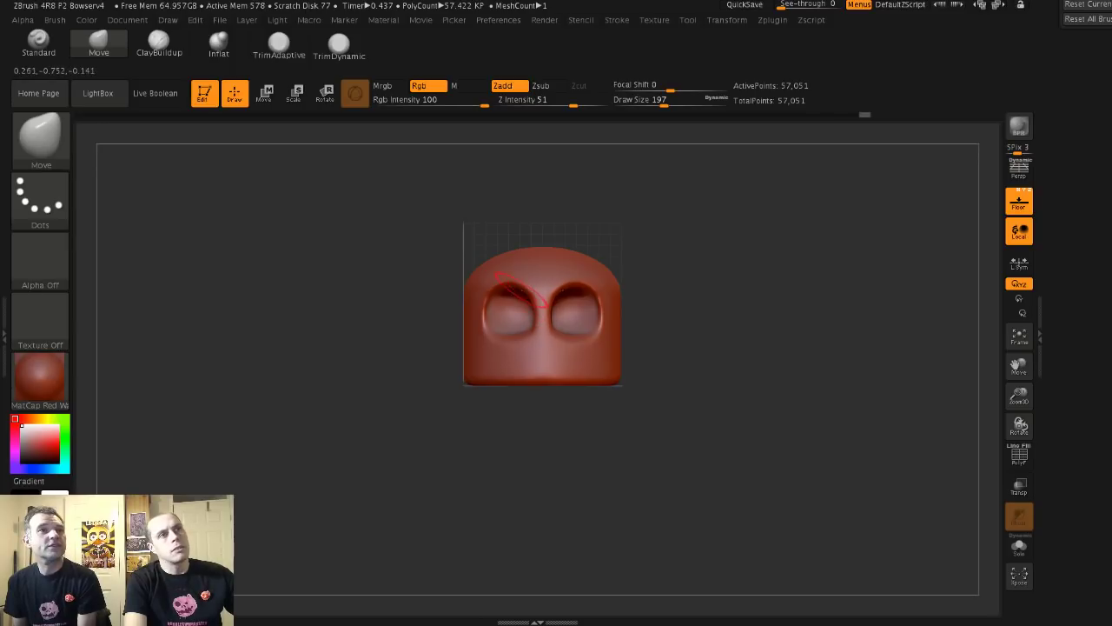
- Flatten and angle the lower edges of the eye sockets with the Move brush at draw sizes 223 and 274
{"action": "key", "text": "s"}
{"action": "left_click_drag", "start_coordinate": [517, 307], "coordinate": [520, 306]}
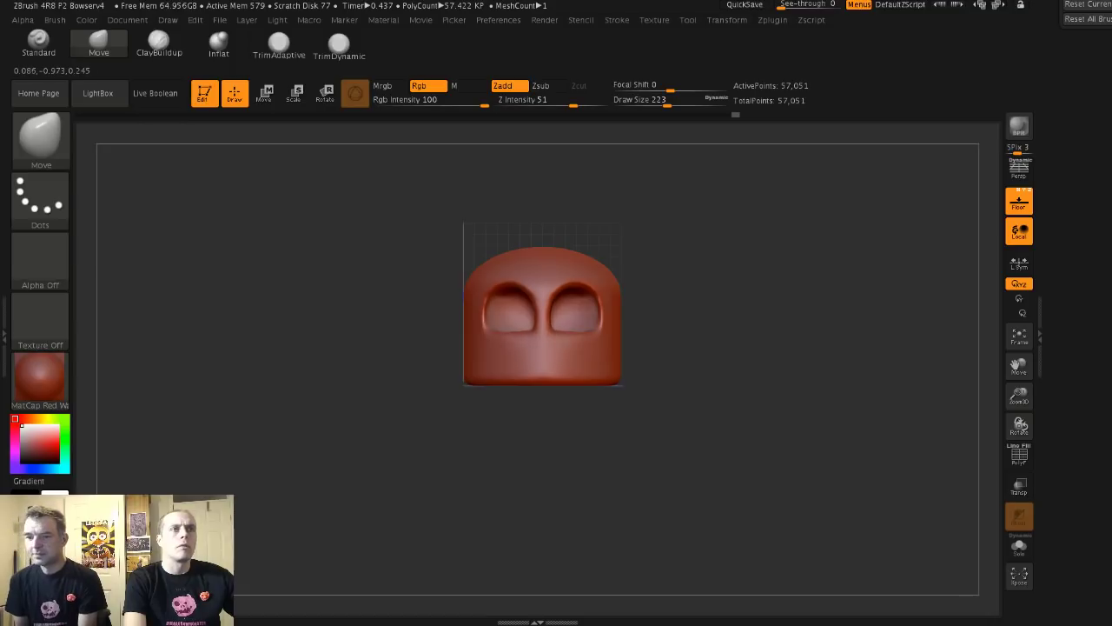
{"action": "key", "text": "s"}
{"action": "left_click_drag", "start_coordinate": [520, 303], "coordinate": [526, 303]}
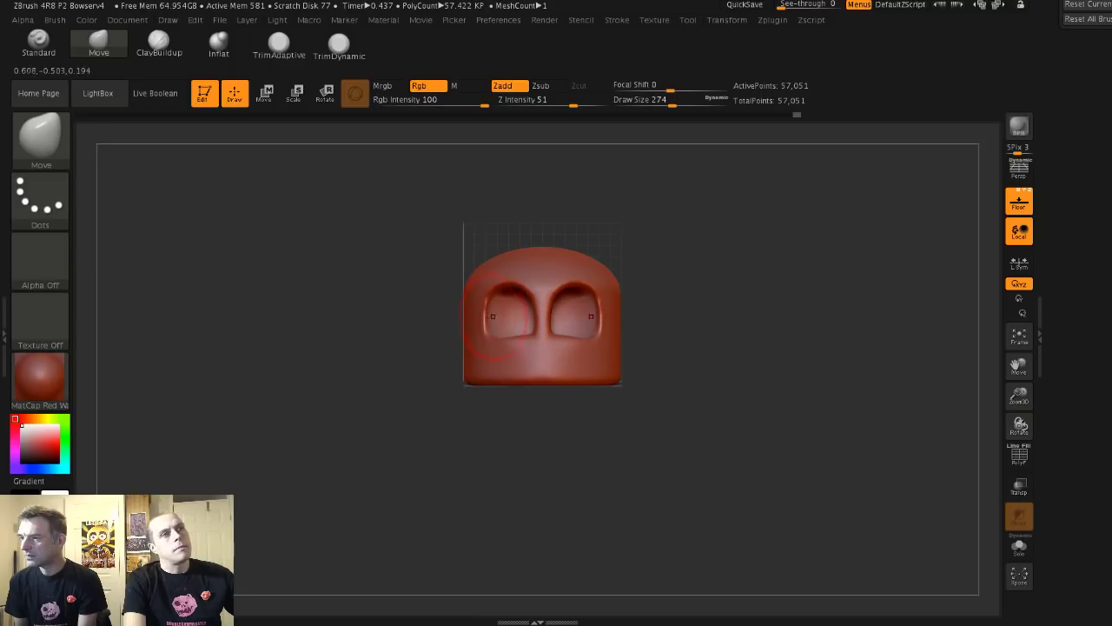
- Adjust the outer edges of the eye sockets with the Move brush at draw sizes 274 and 257, smoothing the rim lightly
{"action": "left_click_drag", "start_coordinate": [493, 316], "coordinate": [490, 318]}
{"action": "key", "text": "s"}
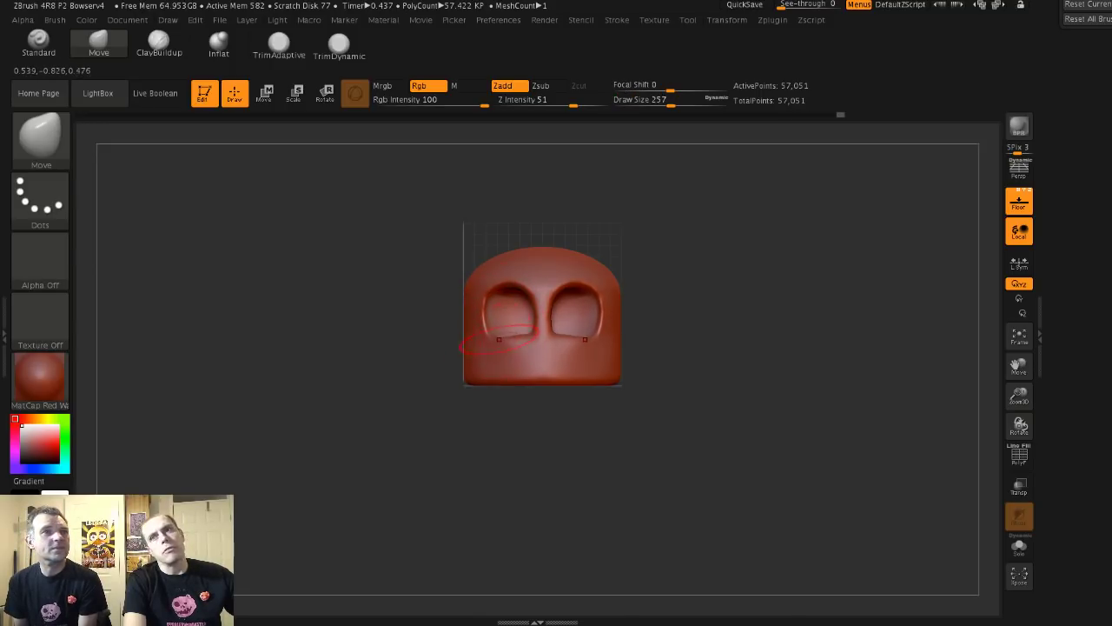
{"action": "mouse_move", "coordinate": [512, 340]}
{"action": "right_mouse_down", "text": "ctrl"}
{"action": "mouse_move", "coordinate": [513, 304]}
{"action": "mouse_move", "coordinate": [440, 306]}
{"action": "right_mouse_up", "text": "ctrl"}
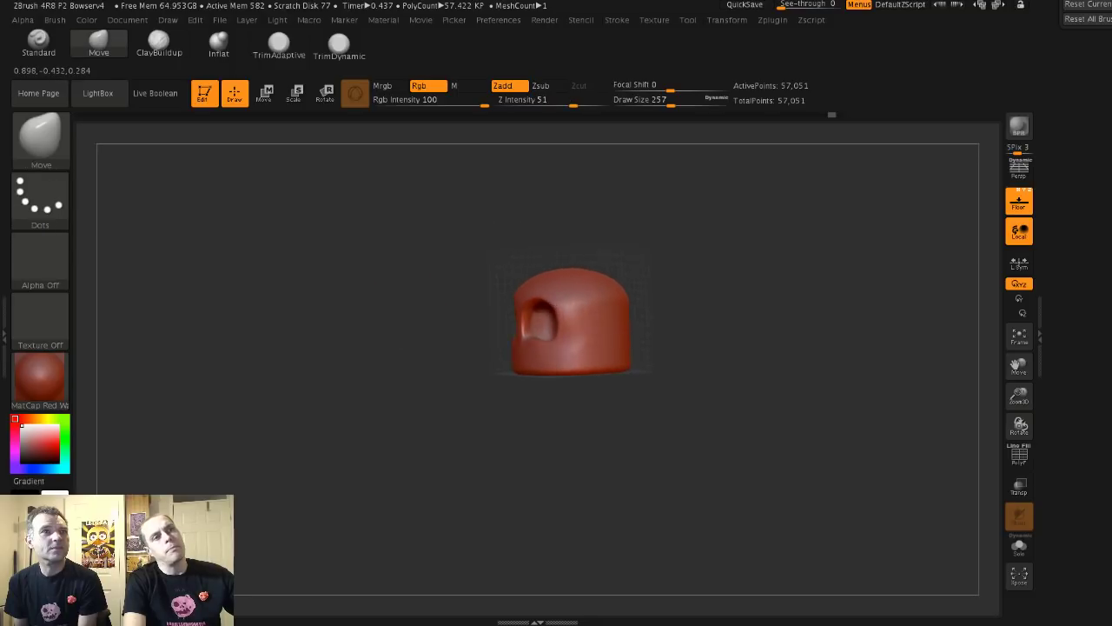
{"action": "left_click_drag", "start_coordinate": [551, 325], "coordinate": [559, 333], "text": "shift"}
{"action": "right_click_drag", "start_coordinate": [460, 304], "coordinate": [424, 328]}
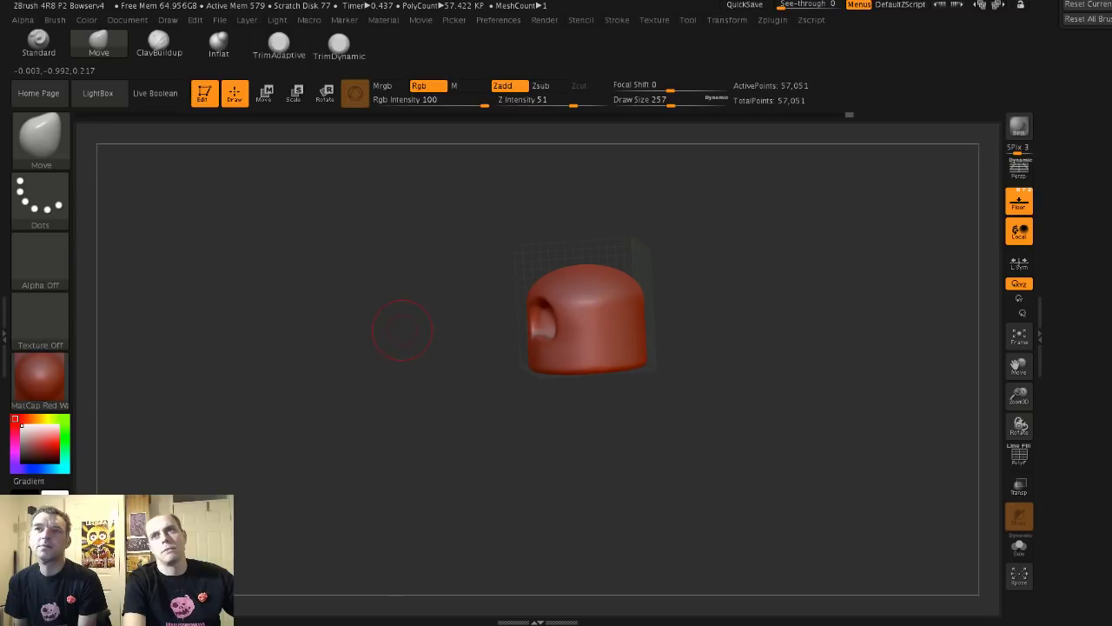
{"action": "mouse_move", "coordinate": [423, 327]}
{"action": "right_mouse_down", "text": "shift"}
{"action": "mouse_move", "coordinate": [420, 316]}
{"action": "mouse_move", "coordinate": [419, 333]}
{"action": "right_mouse_up", "text": "shift"}
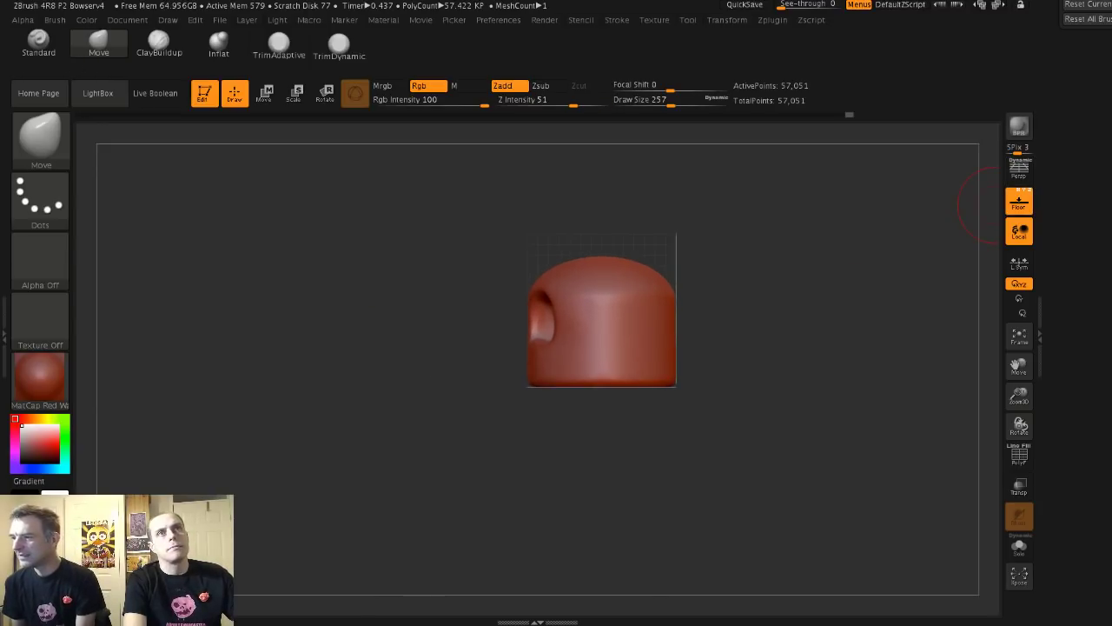
- Leave edit mode on the head and switch the active tool to the Cube3D primitive
{"action": "mouse_move", "coordinate": [1052, 205]}
{"action": "left_mouse_down"}
{"action": "mouse_move", "coordinate": [1052, 310]}
{"action": "mouse_move", "coordinate": [1052, 179]}
{"action": "mouse_move", "coordinate": [1052, 351]}
{"action": "left_mouse_up"}
{"action": "scroll", "coordinate": [1087, 313], "scroll_direction": "up", "scroll_amount": 12}
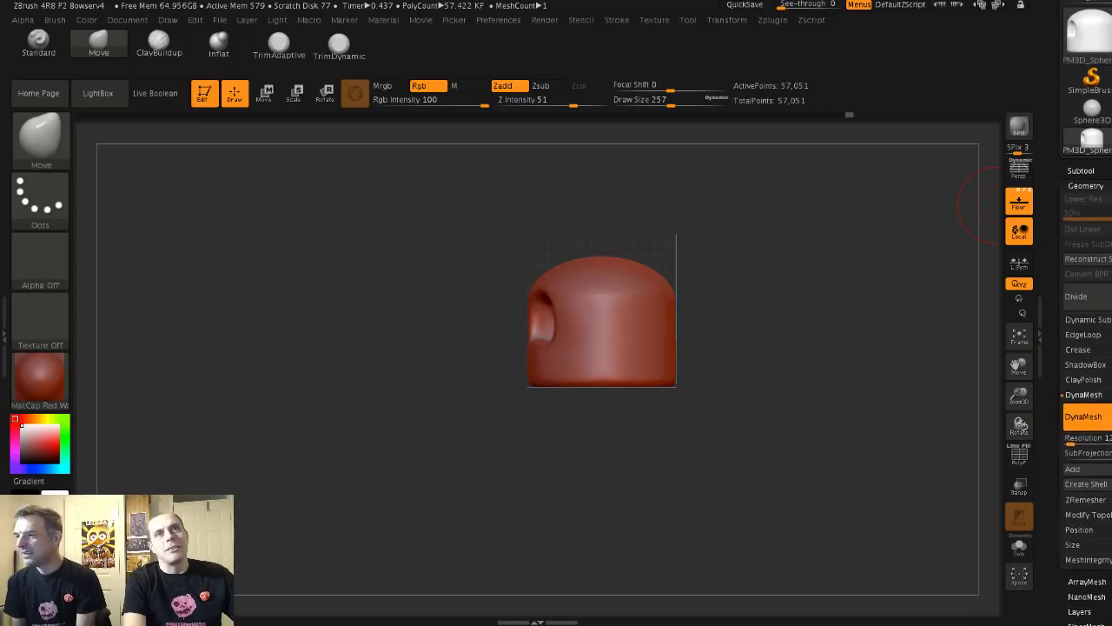
{"action": "left_click_drag", "start_coordinate": [1052, 205], "coordinate": [1052, 267]}
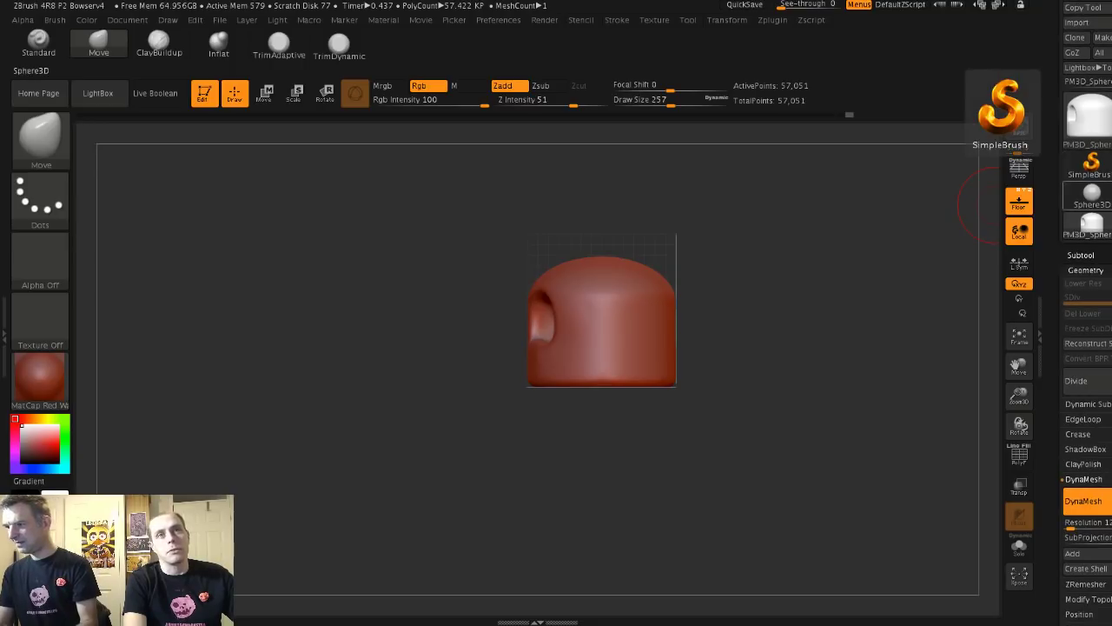
{"action": "left_click", "coordinate": [1091, 163]}
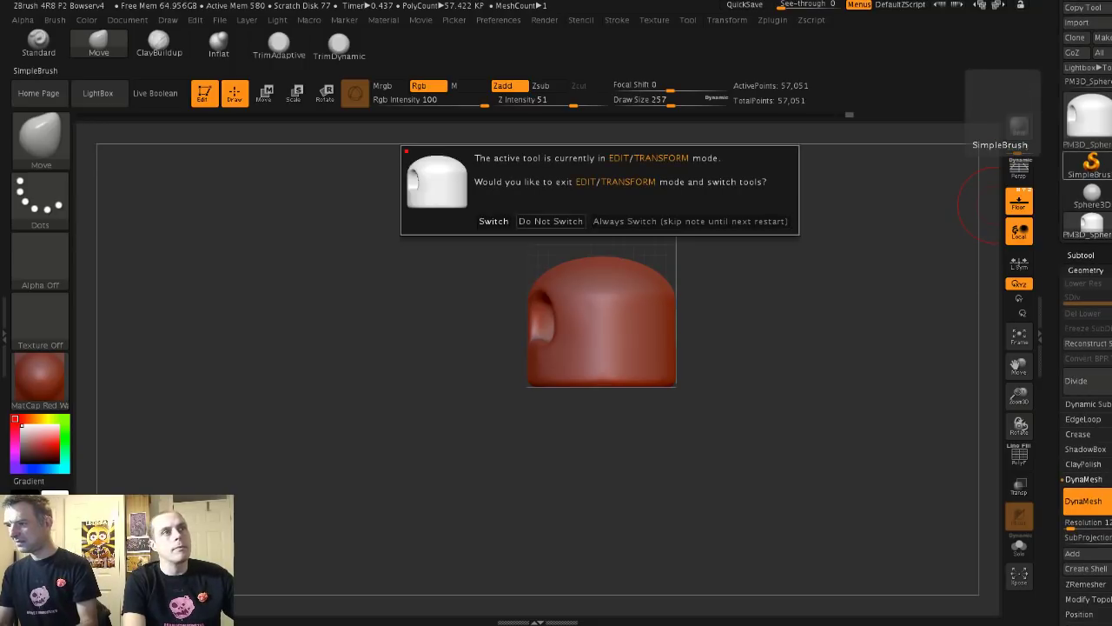
{"action": "left_click", "coordinate": [494, 221]}
{"action": "left_click", "coordinate": [1088, 120]}
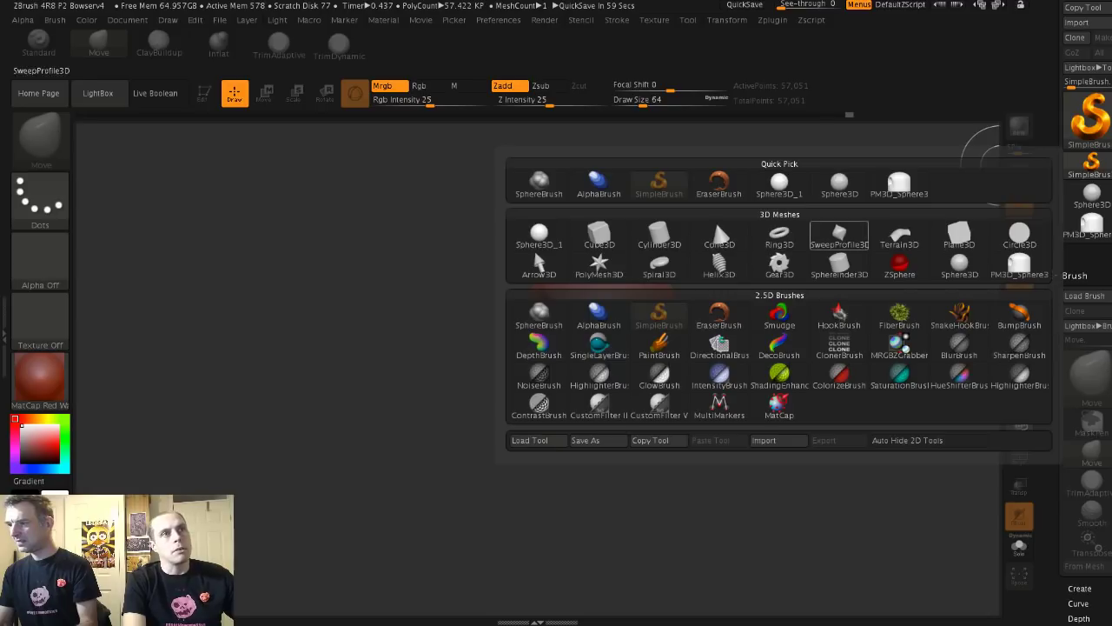
{"action": "left_click", "coordinate": [599, 235]}
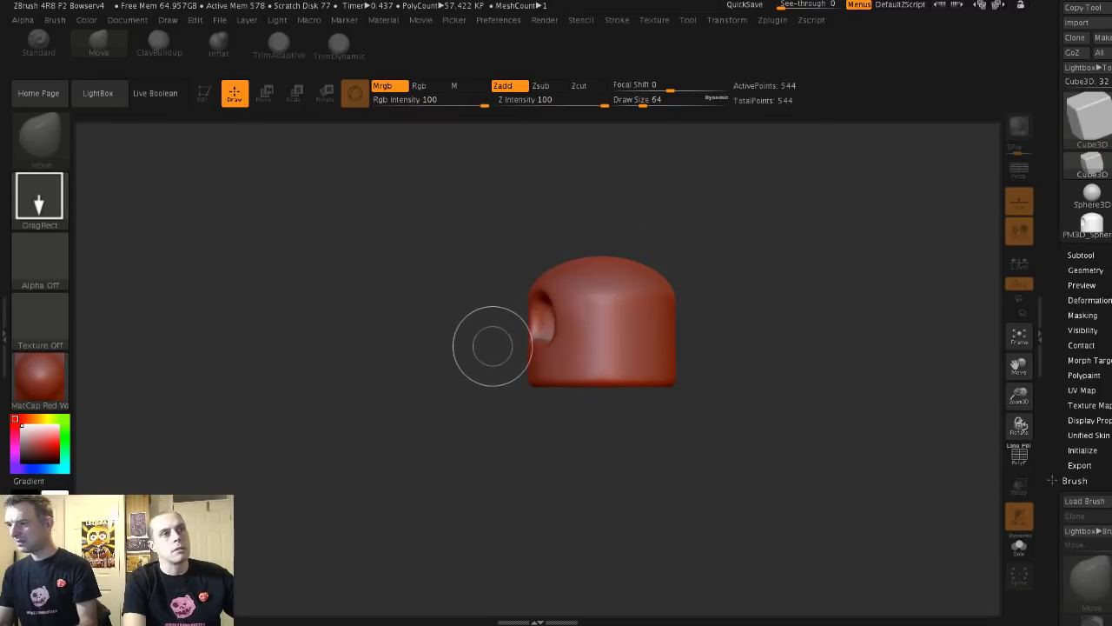
- Draw a cube beside the head, make it editable on a cleared canvas, and convert it to a PolyMesh3D
{"action": "left_click_drag", "start_coordinate": [467, 335], "coordinate": [459, 259]}
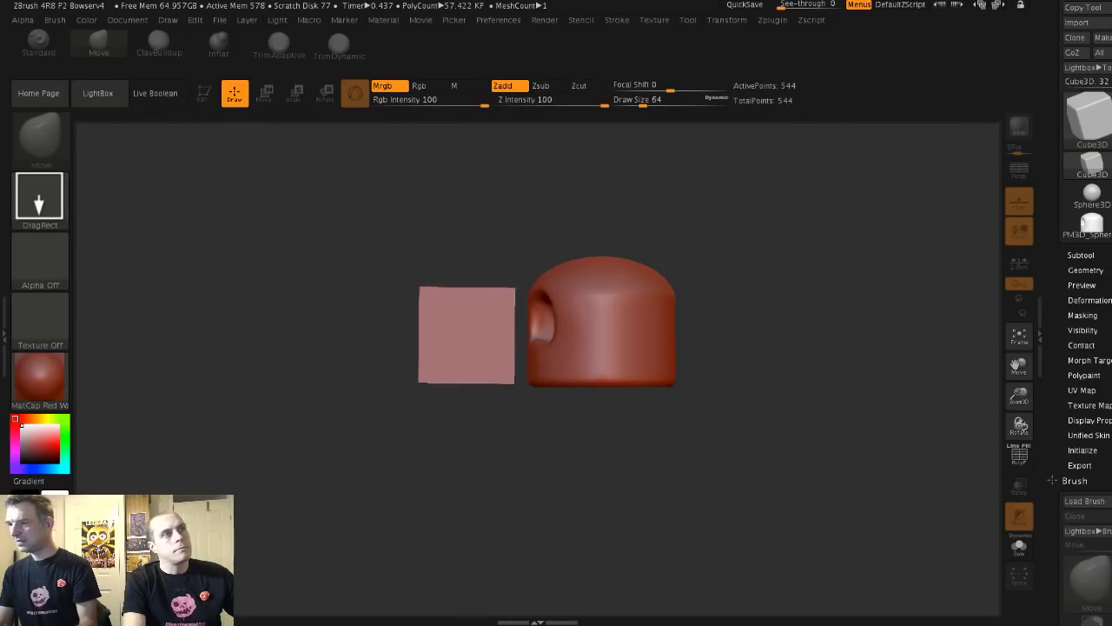
{"action": "key", "text": "t"}
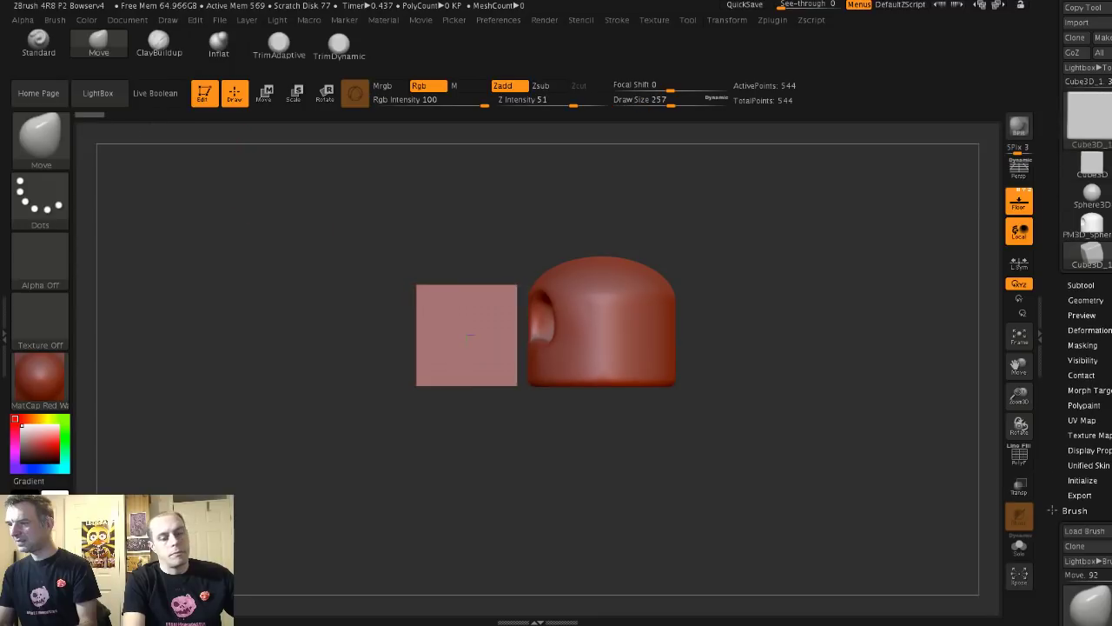
{"action": "key", "text": "ctrl+n"}
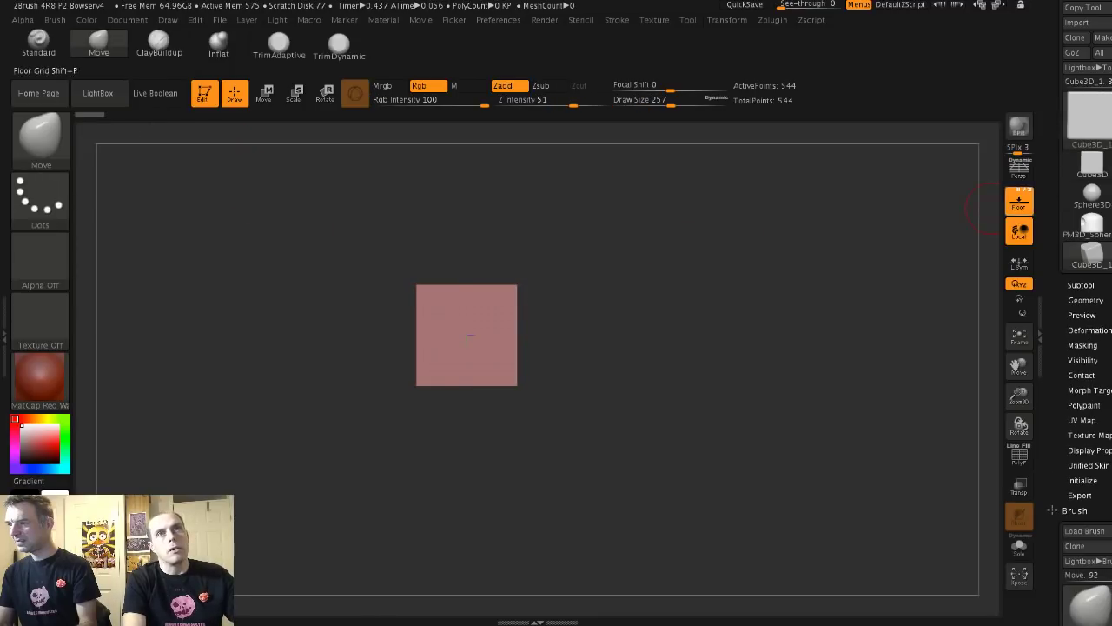
{"action": "left_click", "coordinate": [1102, 38]}
{"action": "left_click", "coordinate": [1081, 285]}
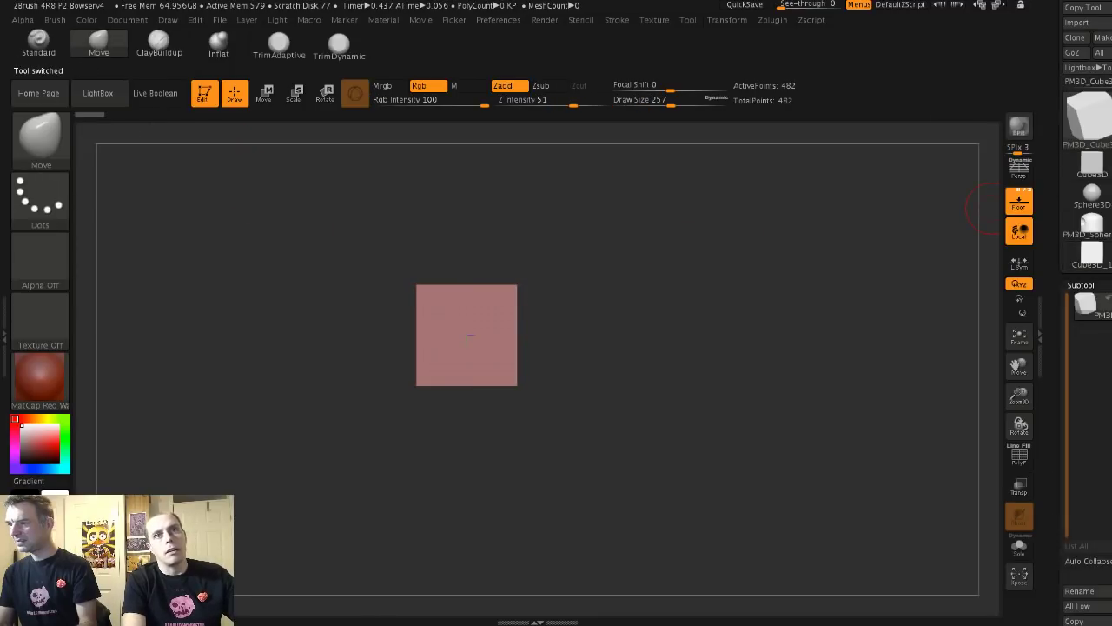
{"action": "left_click", "coordinate": [1081, 285]}
- Switch back to the head and append PM3D_Cube3D to it as a second subtool
{"action": "left_click", "coordinate": [1091, 224]}
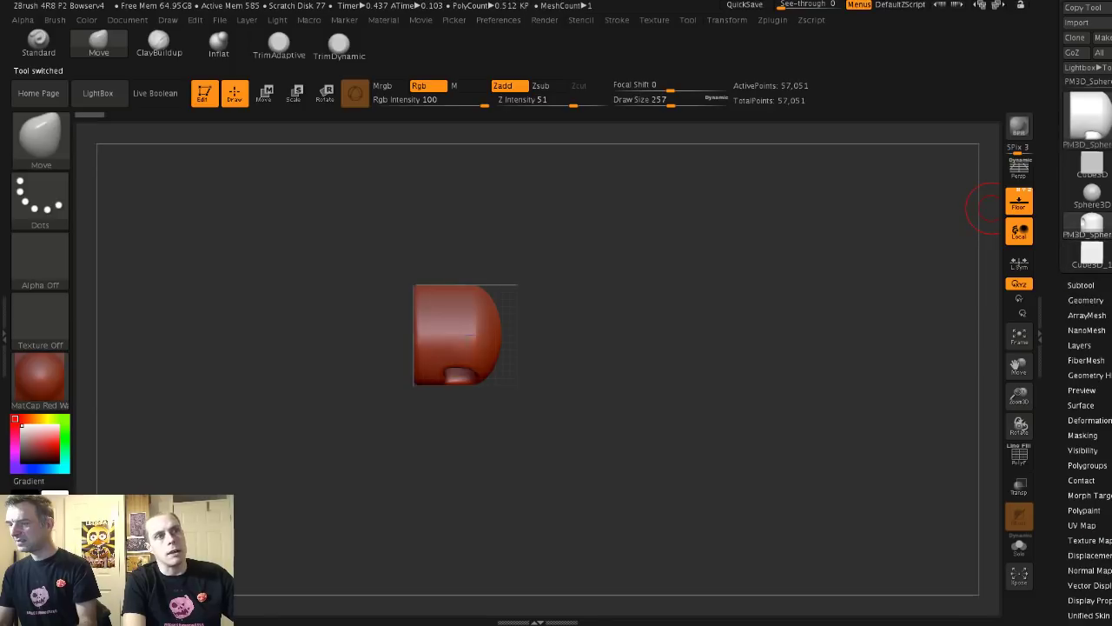
{"action": "left_click_drag", "start_coordinate": [992, 209], "coordinate": [904, 217]}
{"action": "left_click", "coordinate": [1081, 285]}
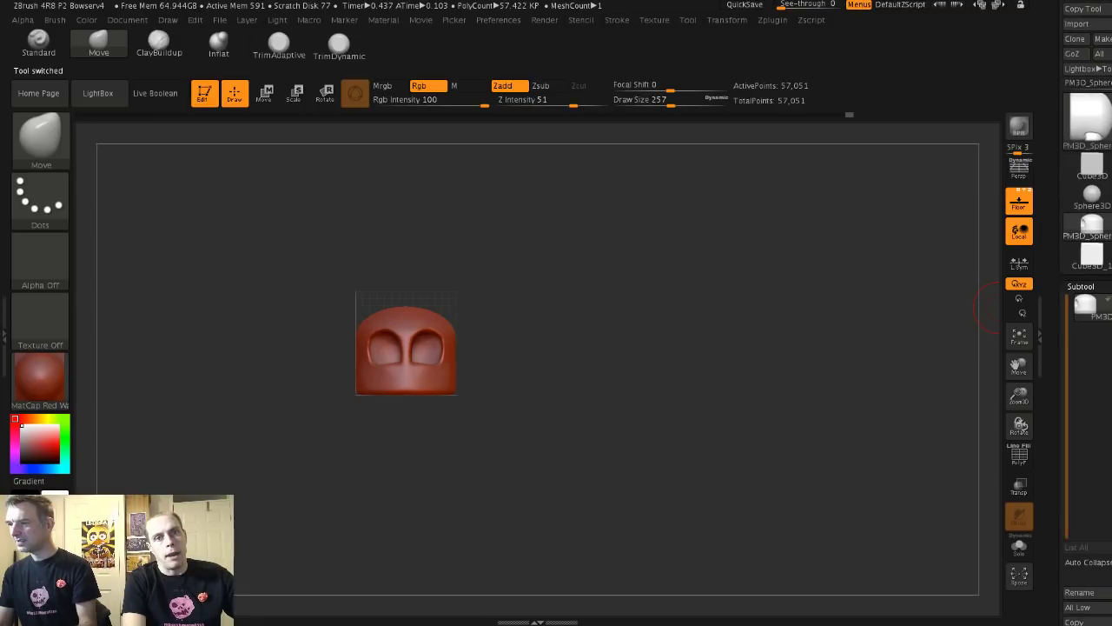
{"action": "key", "text": "F1"}
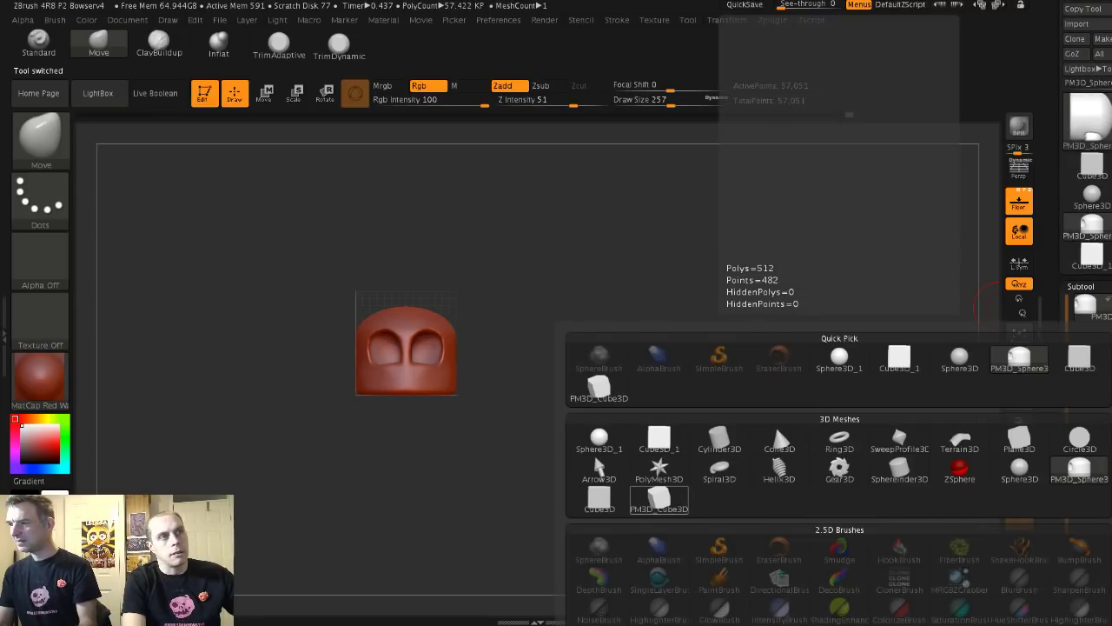
{"action": "left_click", "coordinate": [659, 500]}
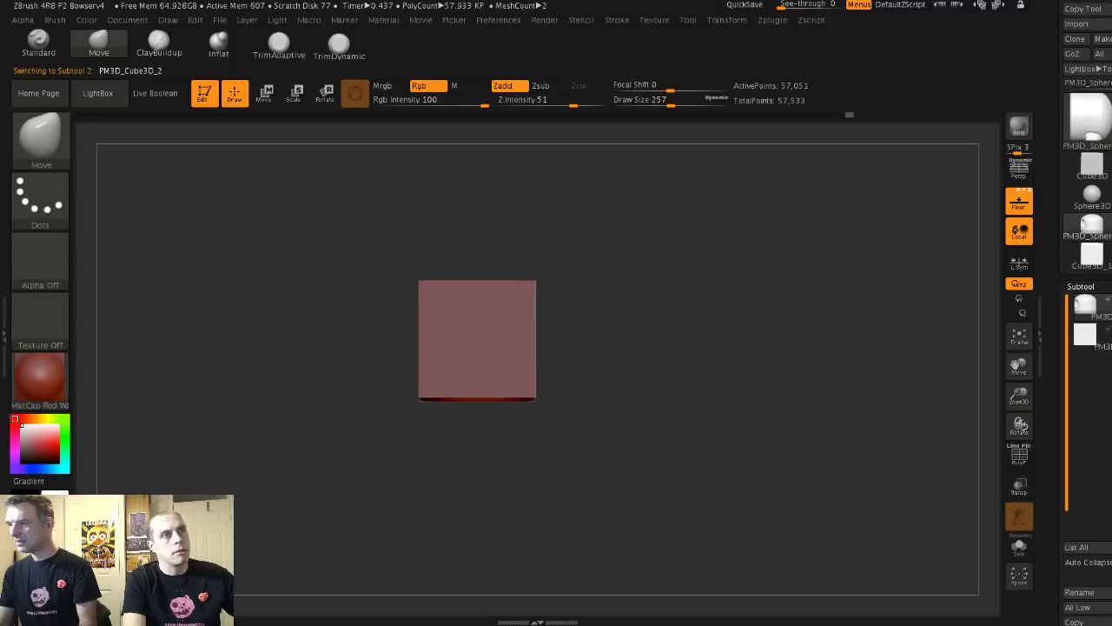
- Shrink and widen the cube subtool, placing it in front of the head just below the eye sockets
{"action": "left_click", "coordinate": [265, 93]}
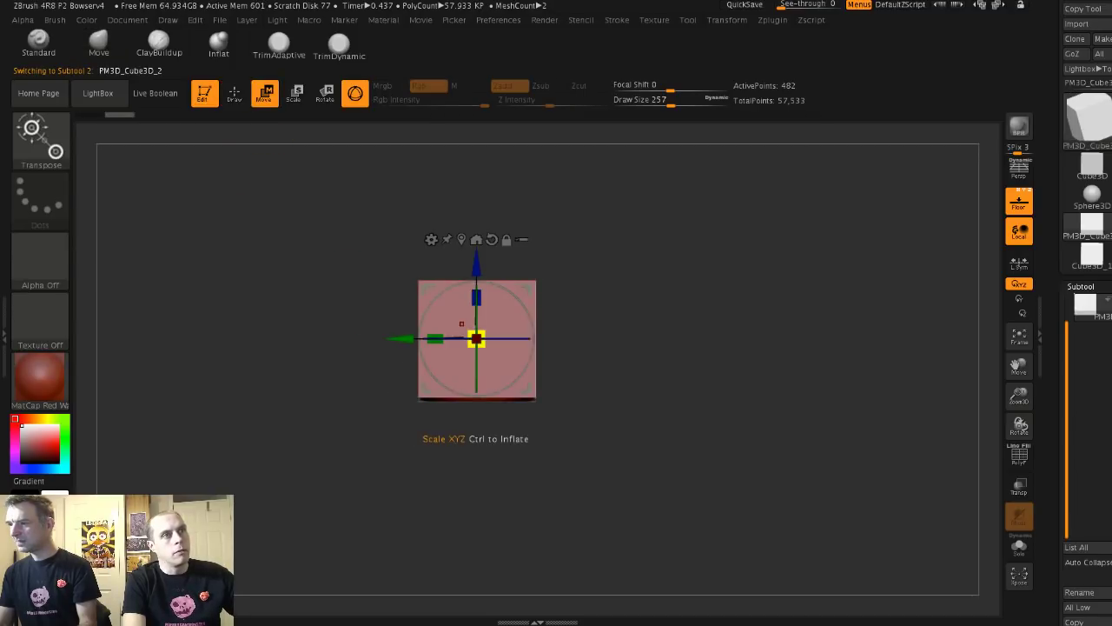
{"action": "left_click_drag", "start_coordinate": [476, 338], "coordinate": [312, 338]}
{"action": "left_click_drag", "start_coordinate": [388, 265], "coordinate": [388, 303]}
{"action": "left_click_drag", "start_coordinate": [574, 365], "coordinate": [721, 365]}
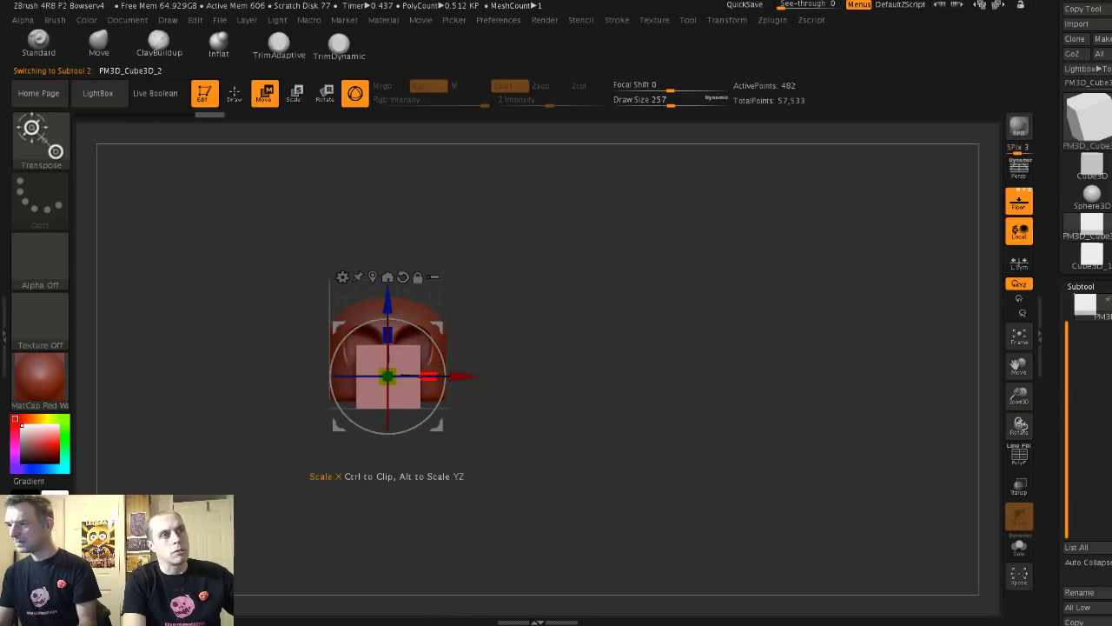
{"action": "left_click_drag", "start_coordinate": [427, 376], "coordinate": [473, 376]}
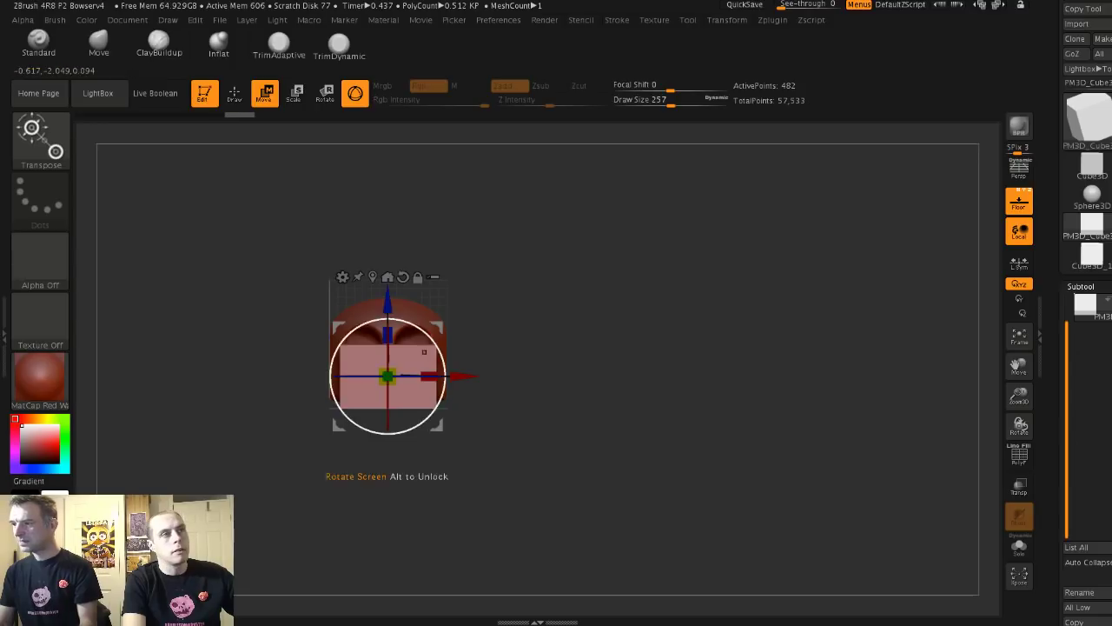
{"action": "left_click_drag", "start_coordinate": [388, 304], "coordinate": [388, 345]}
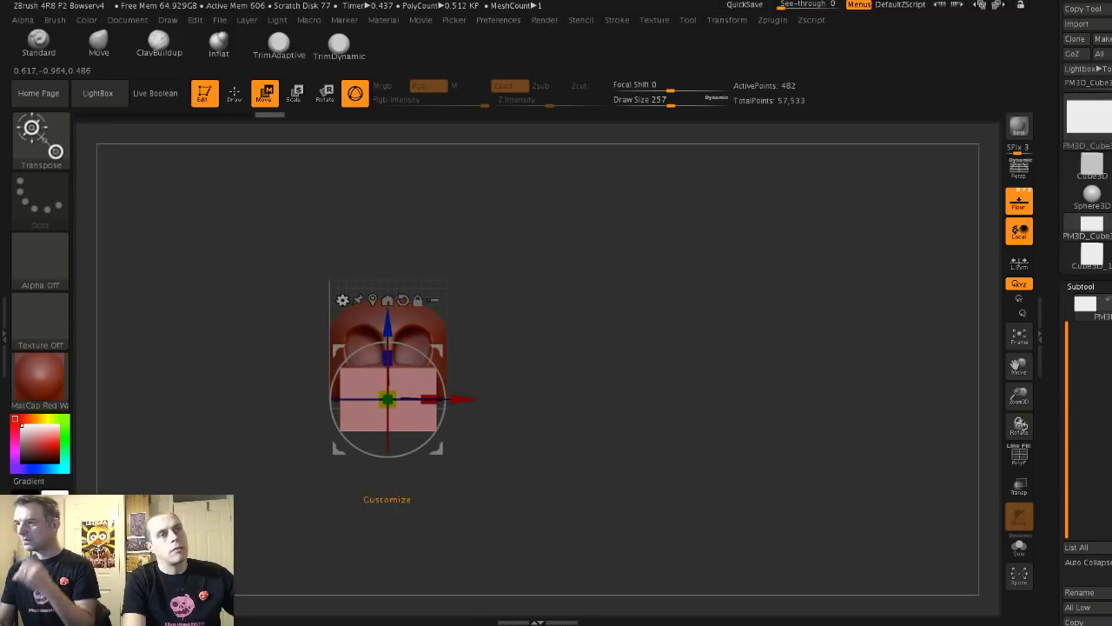
{"action": "left_click_drag", "start_coordinate": [539, 400], "coordinate": [434, 400]}
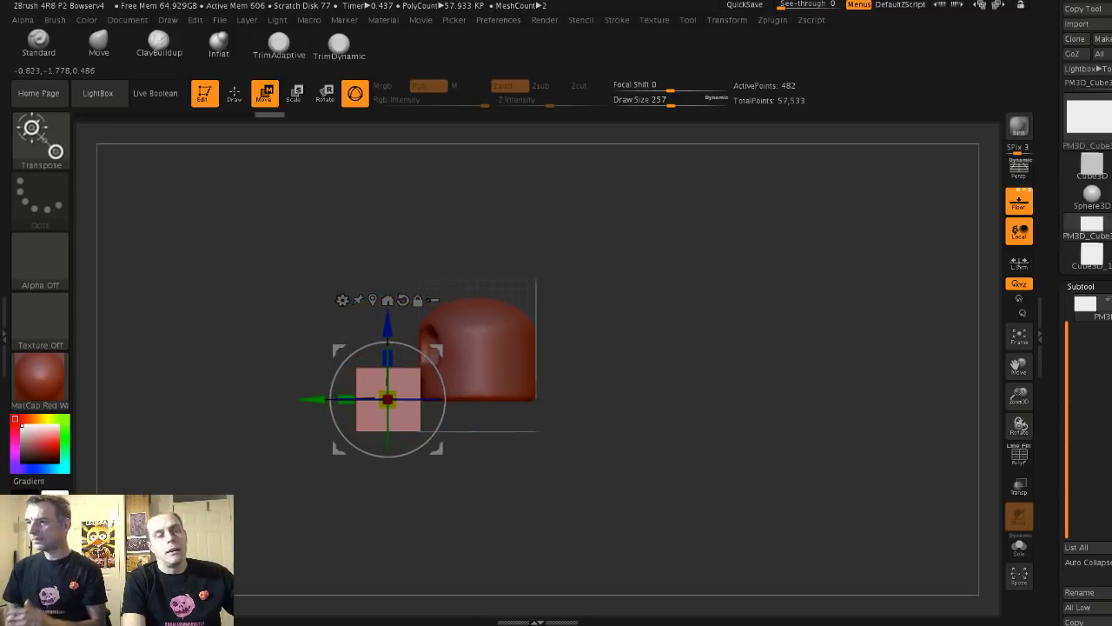
- Mask everything but the bottom of the head and move the unmasked part downward to lengthen the head
{"action": "left_click", "coordinate": [497, 391], "text": "alt"}
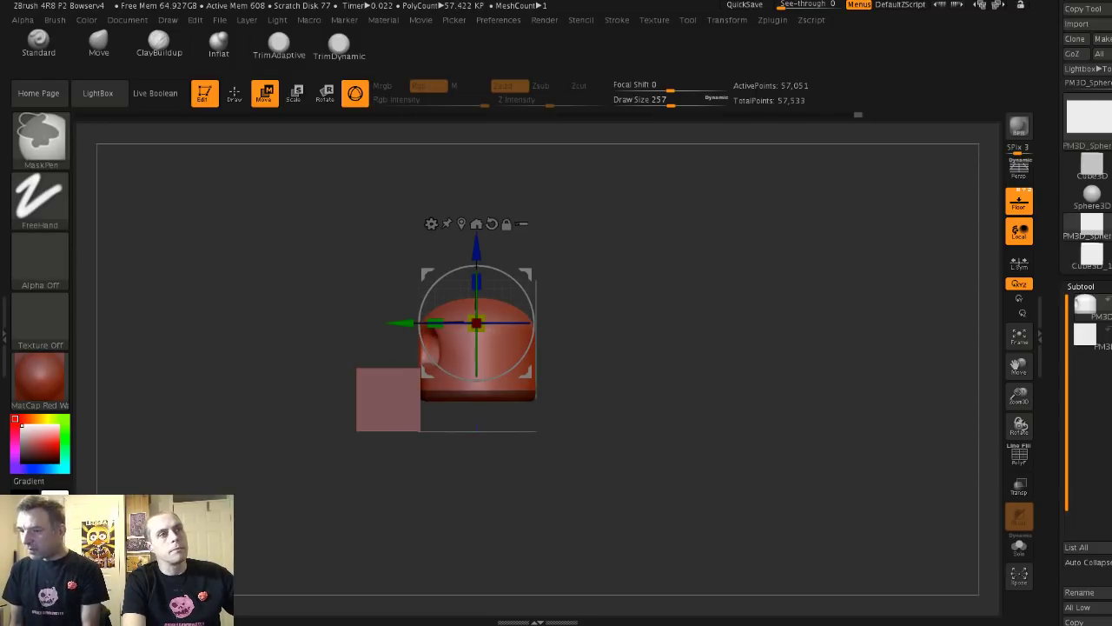
{"action": "key", "text": "ctrl+i"}
{"action": "left_click_drag", "start_coordinate": [476, 248], "coordinate": [476, 272]}
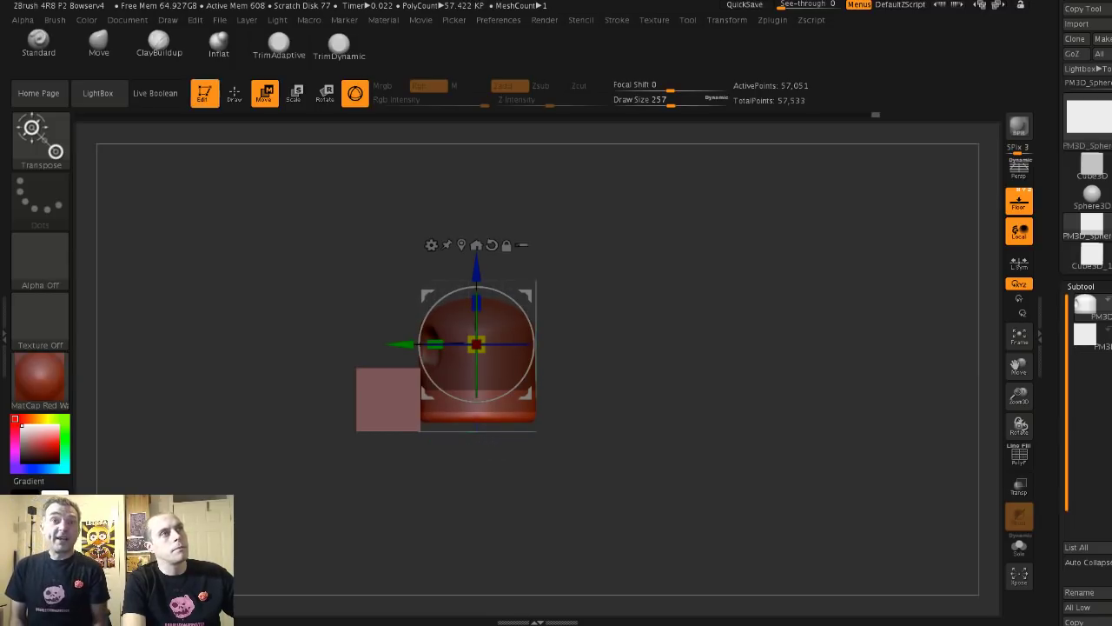
{"action": "left_click", "coordinate": [234, 94]}
{"action": "mouse_move", "coordinate": [268, 251]}
{"action": "left_mouse_down"}
{"action": "mouse_move", "coordinate": [373, 313]}
{"action": "mouse_move", "coordinate": [573, 328]}
{"action": "left_mouse_up"}
- Select the cube subtool and turn on DynaMesh for it
{"action": "left_click", "coordinate": [387, 391], "text": "alt"}
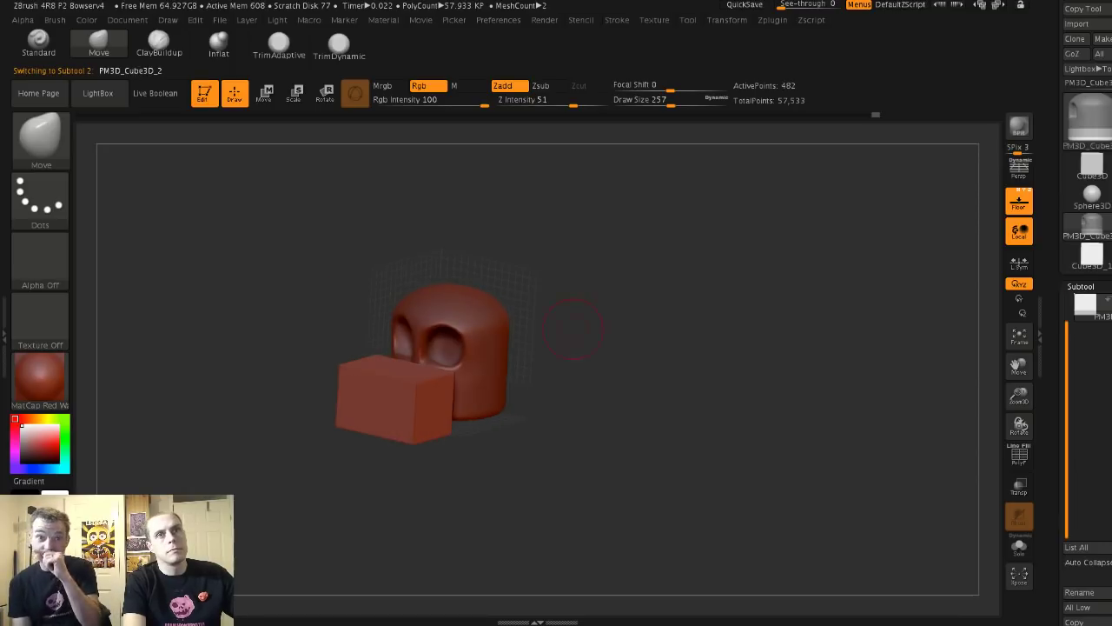
{"action": "left_click", "coordinate": [1080, 286]}
{"action": "left_click", "coordinate": [1086, 301]}
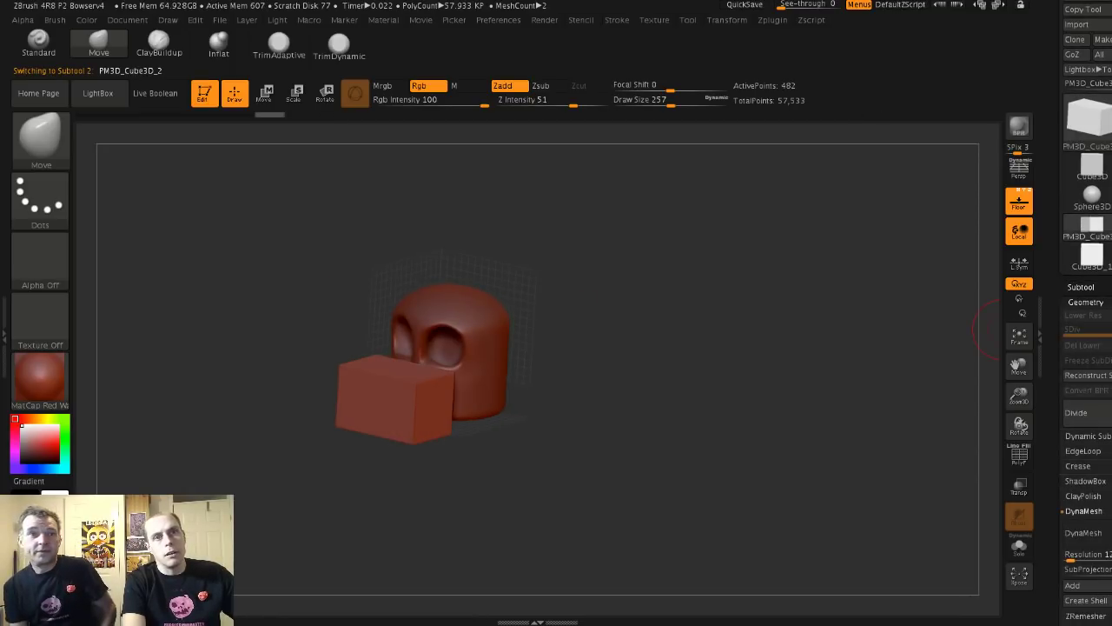
{"action": "scroll", "coordinate": [1086, 391], "scroll_direction": "down", "scroll_amount": 1}
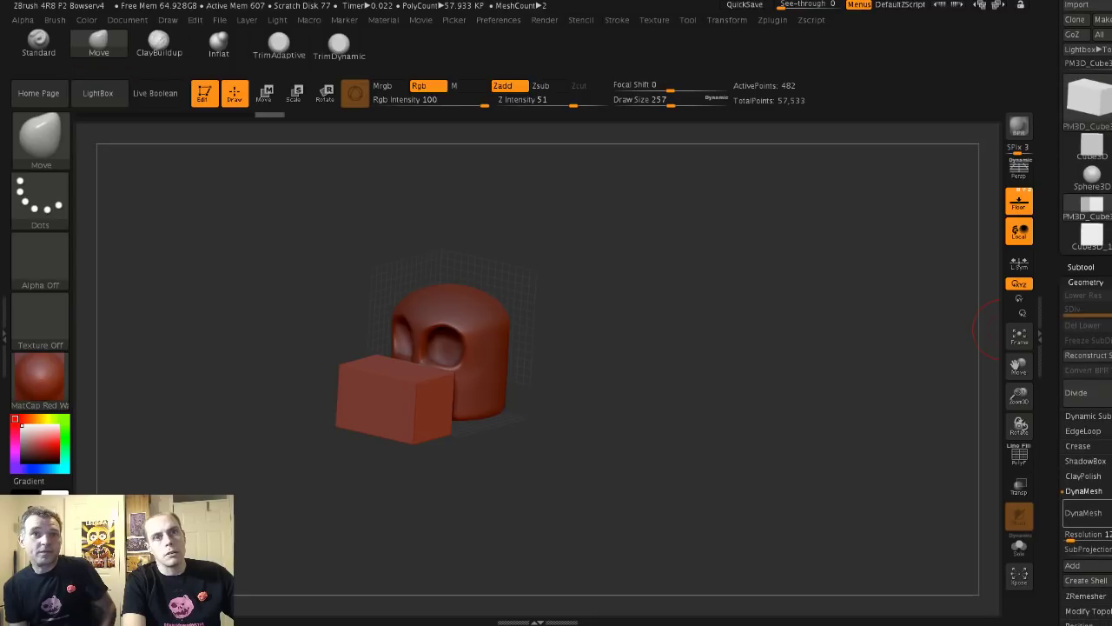
{"action": "left_click", "coordinate": [1084, 513]}
{"action": "left_click_drag", "start_coordinate": [507, 415], "coordinate": [487, 445]}
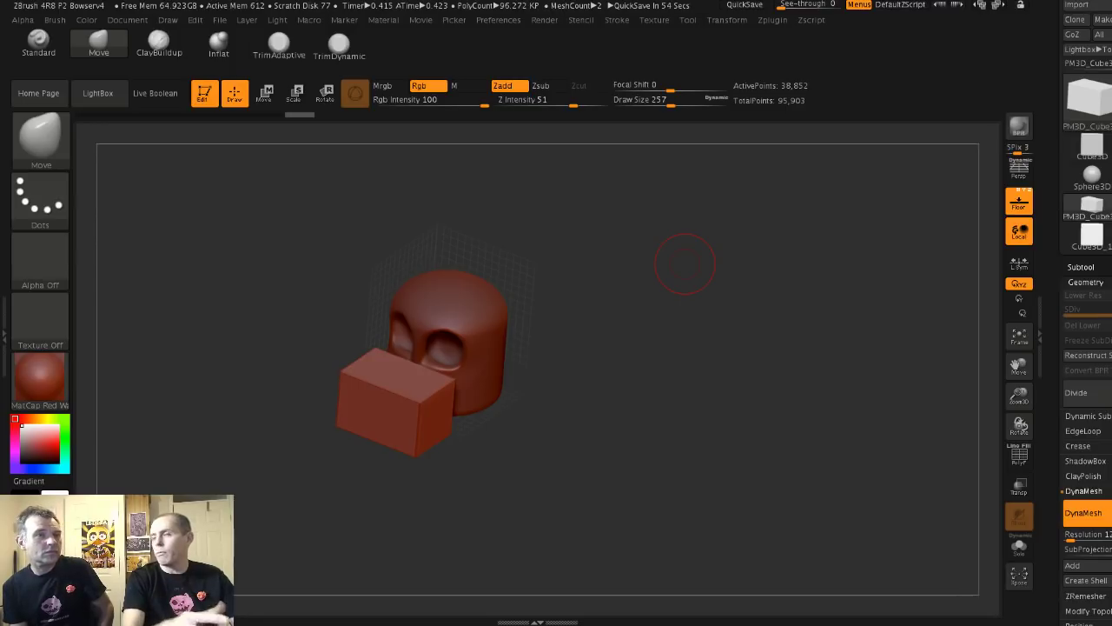
- Reshape the cube's sides and front into a curved muzzle with the Move brush at draw sizes 386 and 492
{"action": "mouse_move", "coordinate": [209, 265]}
{"action": "left_mouse_down"}
{"action": "mouse_move", "coordinate": [327, 373]}
{"action": "mouse_move", "coordinate": [298, 350]}
{"action": "mouse_move", "coordinate": [313, 376]}
{"action": "mouse_move", "coordinate": [371, 395]}
{"action": "left_mouse_up"}
{"action": "key", "text": "s"}
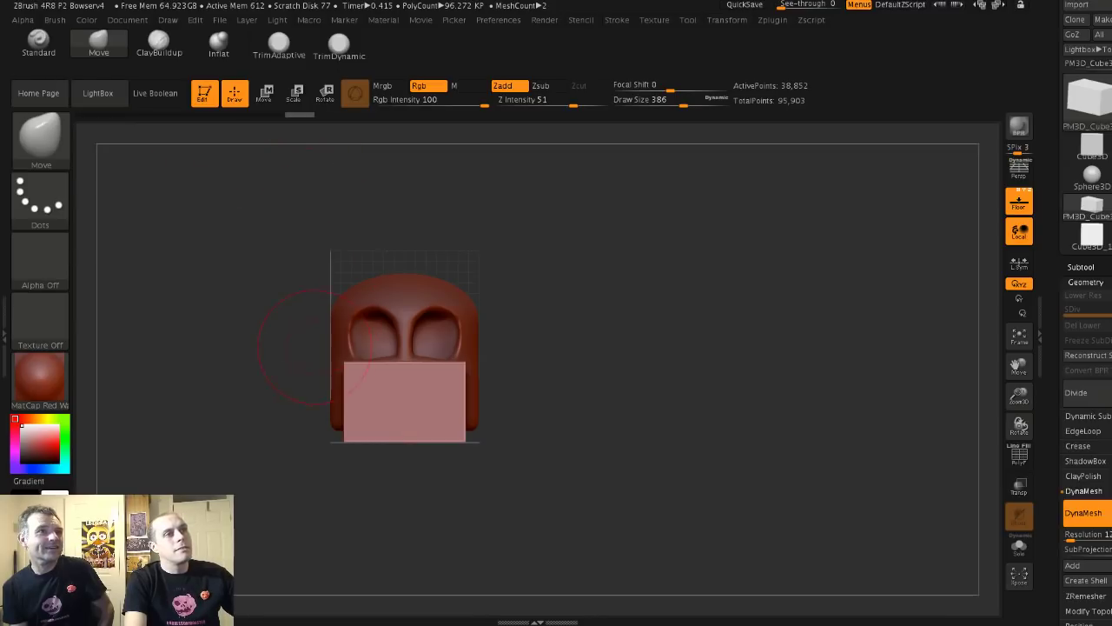
{"action": "left_click_drag", "start_coordinate": [347, 368], "coordinate": [349, 381]}
{"action": "mouse_move", "coordinate": [261, 379]}
{"action": "left_mouse_down"}
{"action": "mouse_move", "coordinate": [344, 381]}
{"action": "mouse_move", "coordinate": [397, 430]}
{"action": "mouse_move", "coordinate": [369, 372]}
{"action": "mouse_move", "coordinate": [383, 376]}
{"action": "mouse_move", "coordinate": [289, 376]}
{"action": "left_mouse_up"}
{"action": "key", "text": "s"}
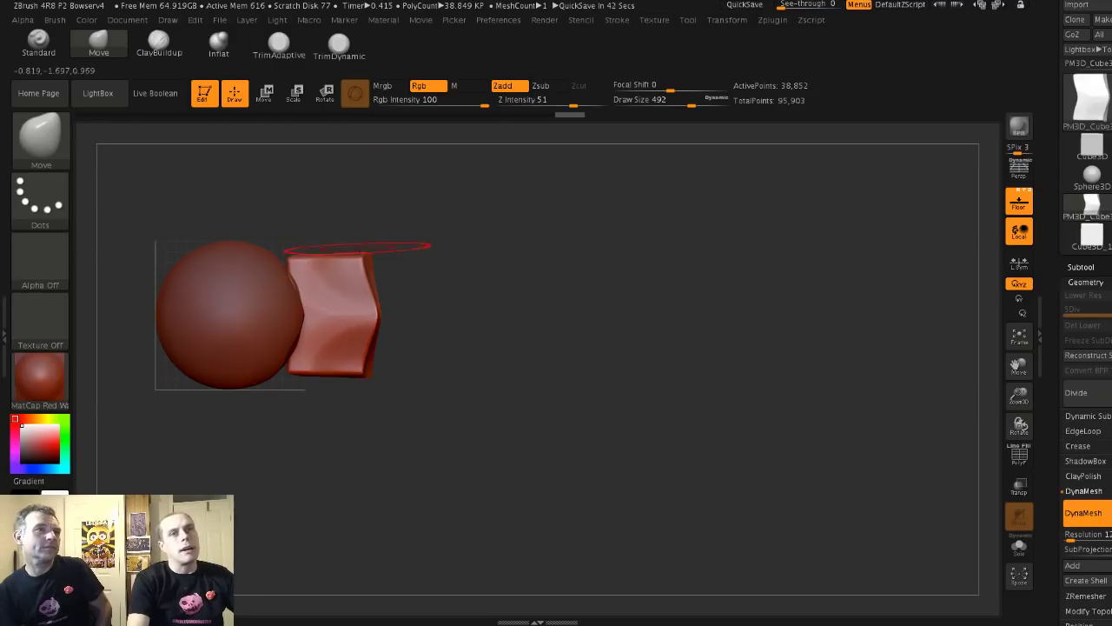
- Turn on the polyframe display to show the muzzle block's mesh up close
{"action": "left_click", "coordinate": [1019, 456]}
{"action": "left_click_drag", "start_coordinate": [469, 287], "coordinate": [481, 358], "text": "alt"}
{"action": "right_click_drag", "start_coordinate": [481, 358], "coordinate": [651, 323], "text": "ctrl"}
- Stretch a front corner of the muzzle block into a long, bent spike with the Move brush at draw size 212
{"action": "left_click_drag", "start_coordinate": [657, 320], "coordinate": [817, 408]}
{"action": "key", "text": "s"}
{"action": "mouse_move", "coordinate": [759, 437]}
{"action": "left_mouse_down"}
{"action": "mouse_move", "coordinate": [707, 437]}
{"action": "mouse_move", "coordinate": [755, 439]}
{"action": "mouse_move", "coordinate": [830, 496]}
{"action": "mouse_move", "coordinate": [949, 538]}
{"action": "mouse_move", "coordinate": [789, 474]}
{"action": "mouse_move", "coordinate": [841, 504]}
{"action": "left_mouse_up"}
{"action": "right_click_drag", "start_coordinate": [841, 504], "coordinate": [756, 522], "text": "ctrl"}
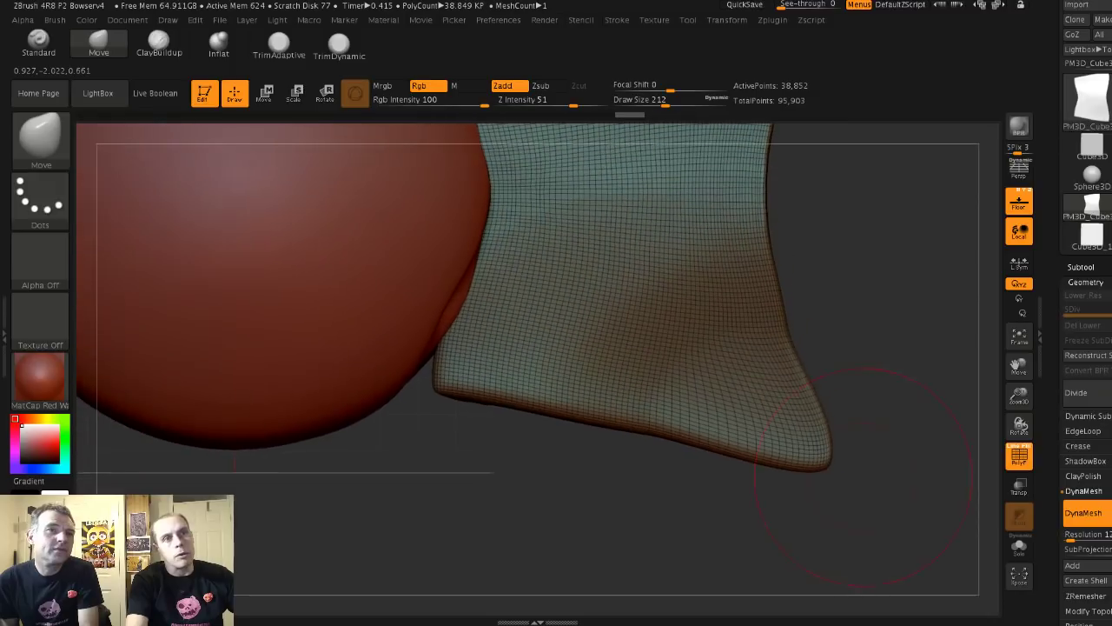
{"action": "mouse_move", "coordinate": [804, 452]}
{"action": "left_mouse_down"}
{"action": "mouse_move", "coordinate": [1056, 591]}
{"action": "mouse_move", "coordinate": [921, 522]}
{"action": "mouse_move", "coordinate": [978, 557]}
{"action": "left_mouse_up"}
{"action": "mouse_move", "coordinate": [978, 557]}
{"action": "right_mouse_down", "text": "ctrl"}
{"action": "mouse_move", "coordinate": [930, 527]}
{"action": "mouse_move", "coordinate": [713, 521]}
{"action": "mouse_move", "coordinate": [904, 522]}
{"action": "mouse_move", "coordinate": [802, 432]}
{"action": "right_mouse_up", "text": "ctrl"}
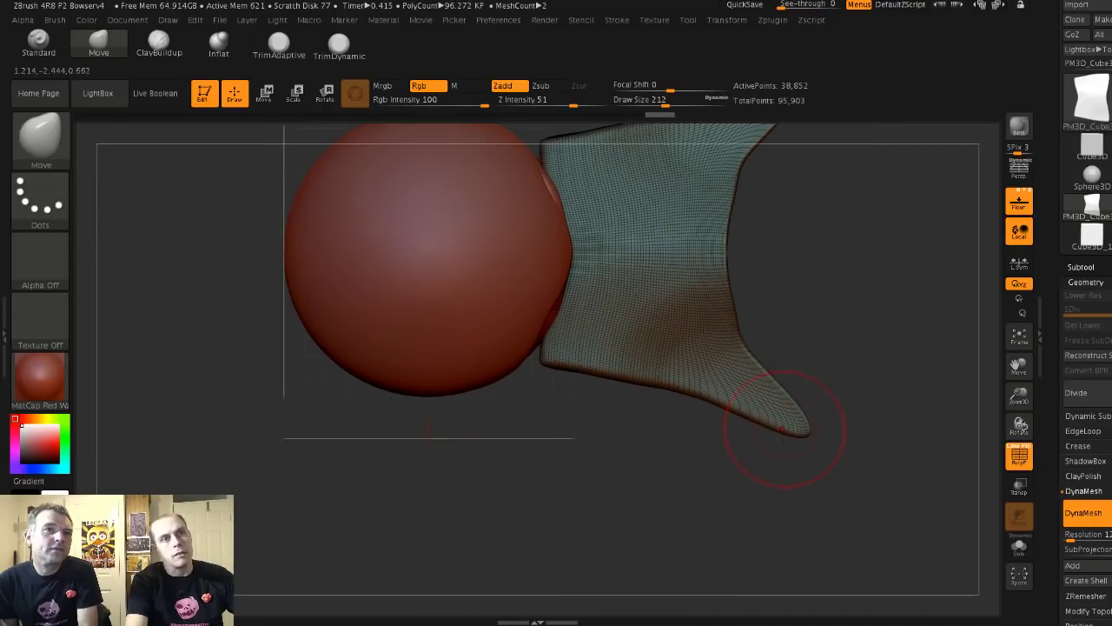
{"action": "left_click_drag", "start_coordinate": [802, 432], "coordinate": [991, 551]}
{"action": "mouse_move", "coordinate": [877, 470]}
{"action": "left_mouse_down"}
{"action": "mouse_move", "coordinate": [960, 369]}
{"action": "mouse_move", "coordinate": [919, 405]}
{"action": "left_mouse_up"}
{"action": "right_click_drag", "start_coordinate": [919, 405], "coordinate": [857, 388], "text": "alt"}
{"action": "mouse_move", "coordinate": [858, 387]}
{"action": "right_mouse_down"}
{"action": "mouse_move", "coordinate": [765, 399]}
{"action": "mouse_move", "coordinate": [804, 391]}
{"action": "mouse_move", "coordinate": [827, 283]}
{"action": "right_mouse_up"}
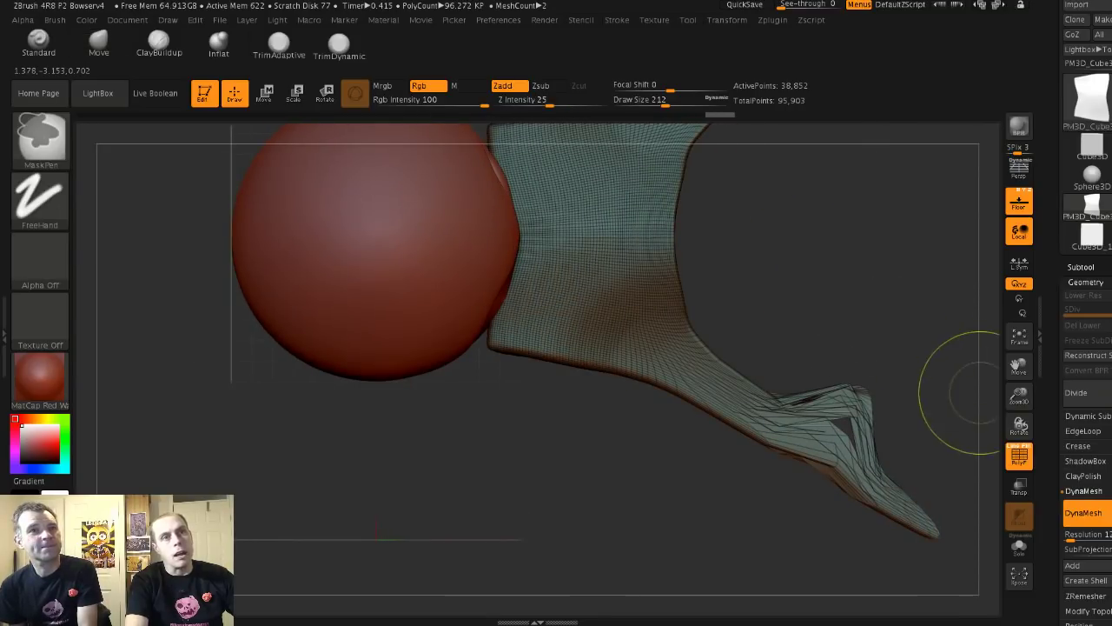
- Remesh the stretched muzzle block with DynaMesh to redistribute its polygons evenly
{"action": "left_click_drag", "start_coordinate": [765, 224], "coordinate": [838, 300], "text": "ctrl"}
{"action": "mouse_move", "coordinate": [866, 330]}
{"action": "right_mouse_down"}
{"action": "mouse_move", "coordinate": [817, 334]}
{"action": "mouse_move", "coordinate": [888, 388]}
{"action": "right_mouse_up"}
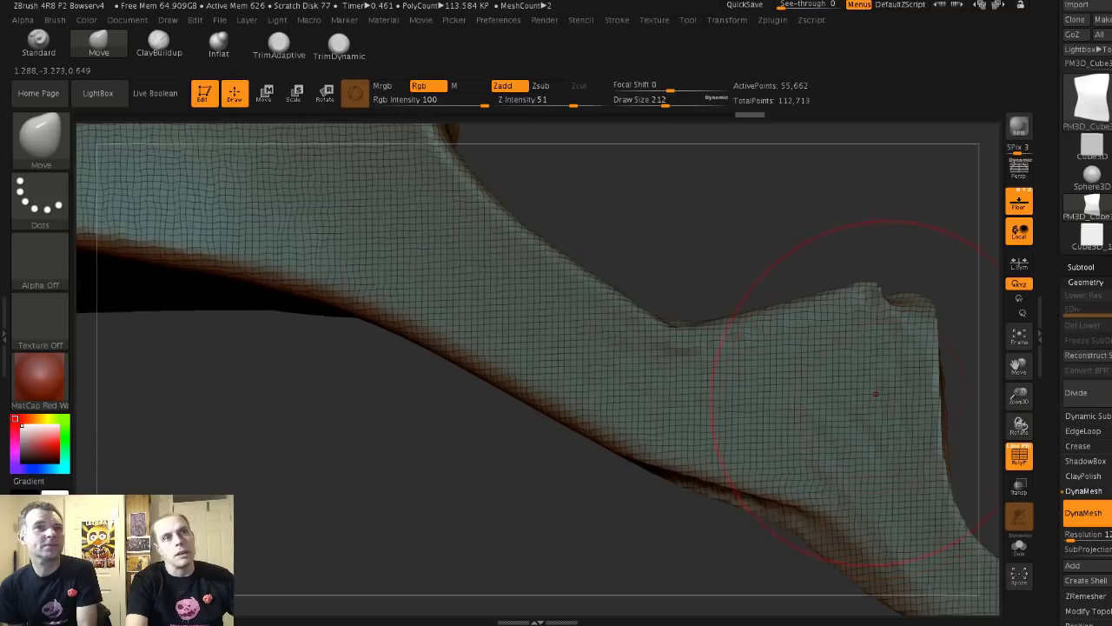
{"action": "right_click_drag", "start_coordinate": [766, 233], "coordinate": [757, 221], "text": "ctrl"}
- Undo the remesh and the Move strokes that stretched the muzzle block's corner
{"action": "key", "text": "ctrl+z"}
{"action": "key", "text": "ctrl+z"}
{"action": "key", "text": "ctrl+z"}
{"action": "key", "text": "ctrl+z"}
{"action": "key", "text": "ctrl+z"}
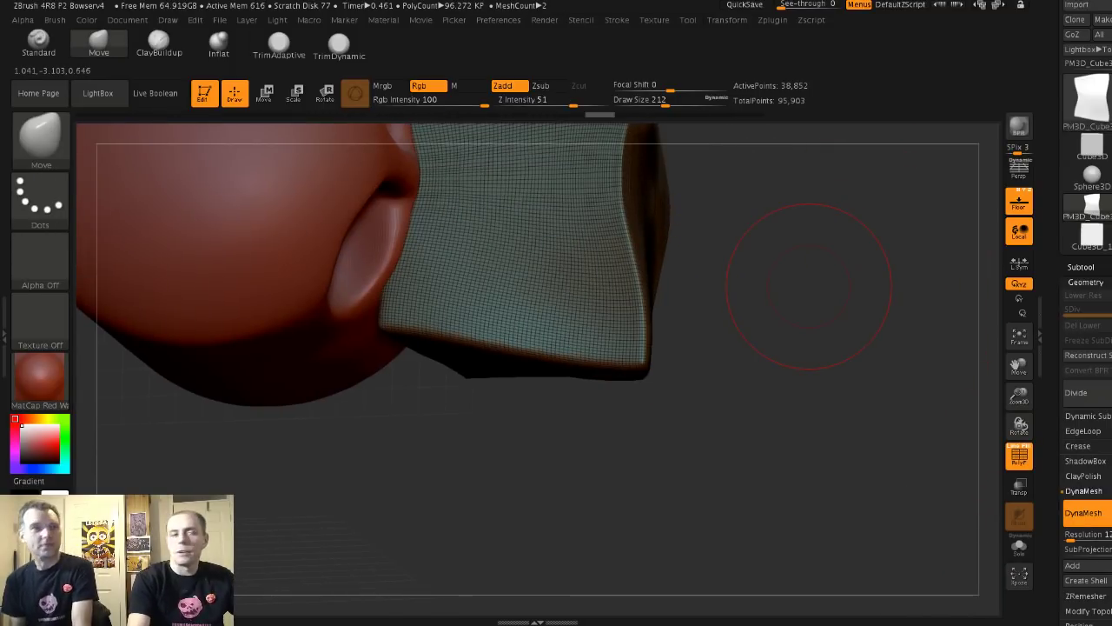
- Undo the remaining Move strokes on the muzzle block and turn off the polyframe display
{"action": "key", "text": "ctrl+z"}
{"action": "key", "text": "ctrl+z"}
{"action": "key", "text": "ctrl+z"}
{"action": "key", "text": "ctrl+z"}
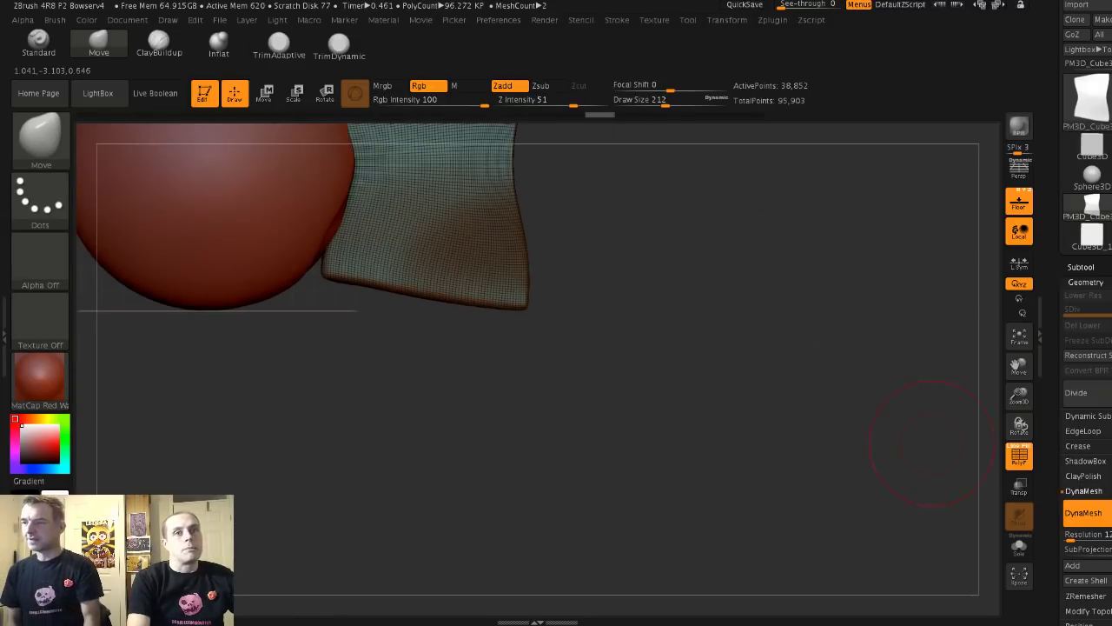
{"action": "left_click", "coordinate": [1019, 454]}
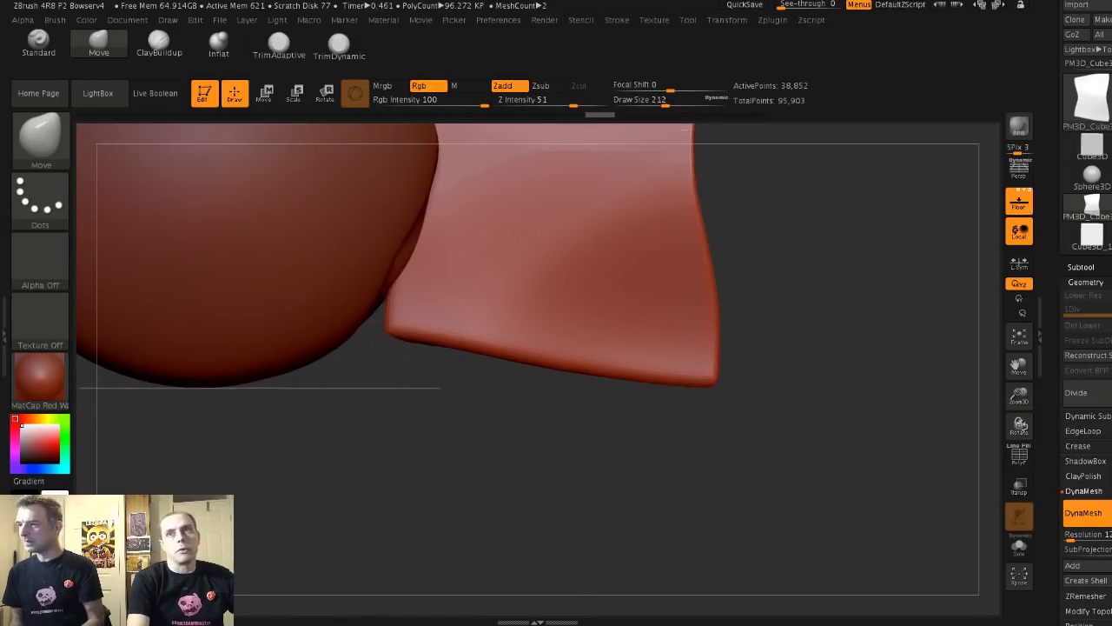
- Pull the muzzle block's protruding lower front corner back toward the head with the Move brush at draw size 305
{"action": "mouse_move", "coordinate": [683, 311]}
{"action": "right_mouse_down"}
{"action": "mouse_move", "coordinate": [608, 278]}
{"action": "mouse_move", "coordinate": [529, 304]}
{"action": "right_mouse_up"}
{"action": "key", "text": "s"}
{"action": "mouse_move", "coordinate": [524, 305]}
{"action": "left_mouse_down"}
{"action": "mouse_move", "coordinate": [554, 305]}
{"action": "mouse_move", "coordinate": [464, 288]}
{"action": "mouse_move", "coordinate": [470, 271]}
{"action": "left_mouse_up"}
{"action": "key", "text": "s"}
- Lower the muzzle block's DynaMesh resolution to 16 and remesh it into a coarse block
{"action": "key", "text": "shift"}
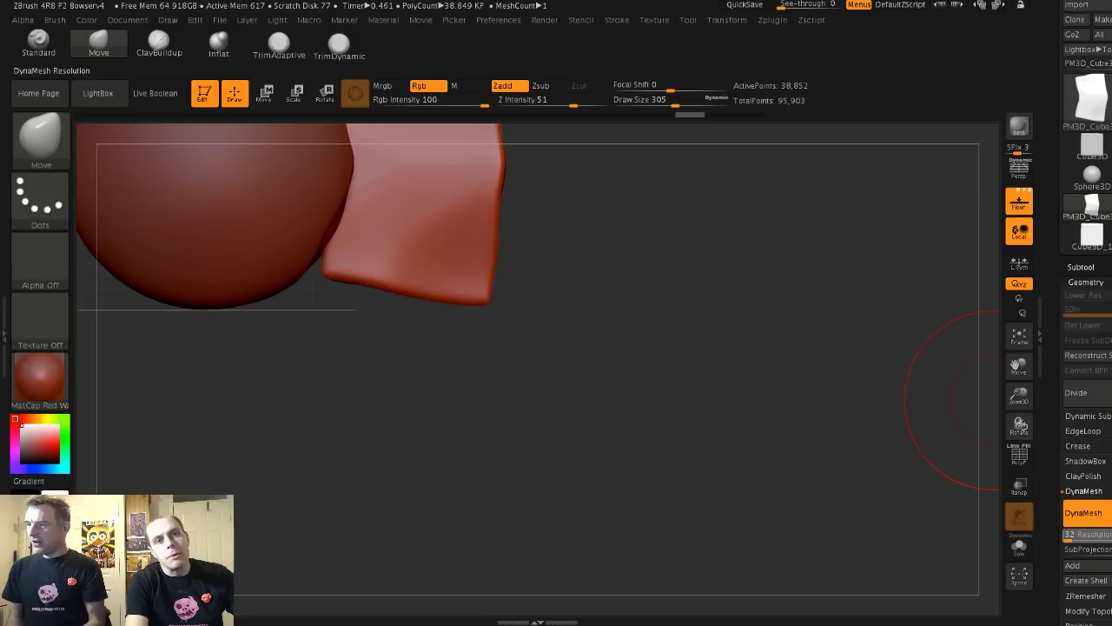
{"action": "left_click_drag", "start_coordinate": [733, 352], "coordinate": [719, 365], "text": "ctrl"}
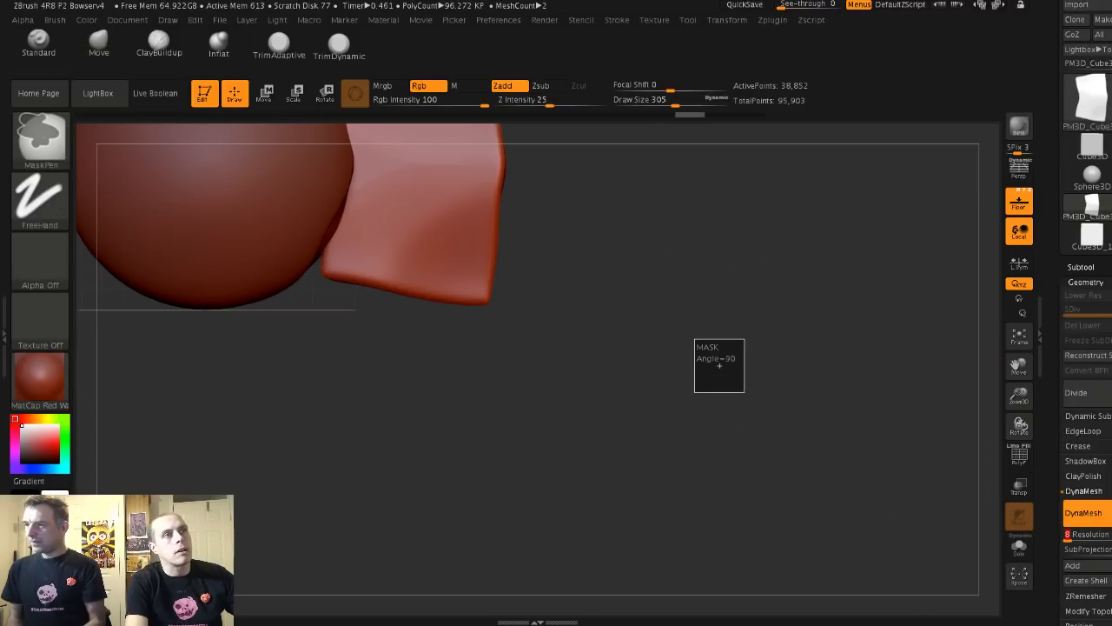
{"action": "mouse_move", "coordinate": [496, 326]}
{"action": "left_mouse_down"}
{"action": "mouse_move", "coordinate": [361, 386]}
{"action": "mouse_move", "coordinate": [323, 357]}
{"action": "mouse_move", "coordinate": [320, 334]}
{"action": "left_mouse_up"}
{"action": "mouse_move", "coordinate": [313, 452]}
{"action": "left_mouse_down"}
{"action": "mouse_move", "coordinate": [398, 338]}
{"action": "mouse_move", "coordinate": [354, 340]}
{"action": "left_mouse_up"}
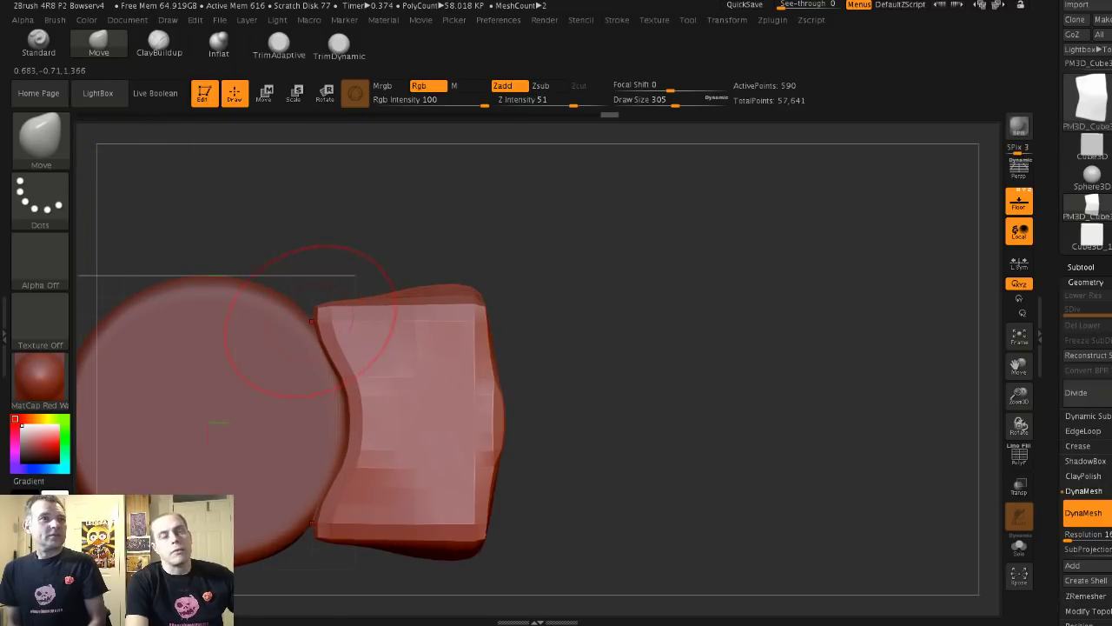
- Shape the coarse muzzle block's corners and edges to follow the head's curve, using the Move brush at draw sizes of 305 and 318
{"action": "left_click_drag", "start_coordinate": [310, 320], "coordinate": [303, 308]}
{"action": "mouse_move", "coordinate": [301, 228]}
{"action": "left_mouse_down"}
{"action": "mouse_move", "coordinate": [228, 183]}
{"action": "mouse_move", "coordinate": [261, 217]}
{"action": "mouse_move", "coordinate": [236, 298]}
{"action": "mouse_move", "coordinate": [271, 348]}
{"action": "mouse_move", "coordinate": [286, 402]}
{"action": "left_mouse_up"}
{"action": "key", "text": "s"}
{"action": "mouse_move", "coordinate": [288, 403]}
{"action": "left_mouse_down"}
{"action": "mouse_move", "coordinate": [303, 403]}
{"action": "mouse_move", "coordinate": [248, 386]}
{"action": "mouse_move", "coordinate": [308, 362]}
{"action": "mouse_move", "coordinate": [320, 325]}
{"action": "left_mouse_up"}
{"action": "mouse_move", "coordinate": [332, 432]}
{"action": "left_mouse_down"}
{"action": "mouse_move", "coordinate": [348, 435]}
{"action": "mouse_move", "coordinate": [351, 471]}
{"action": "left_mouse_up"}
{"action": "key", "text": "s"}
{"action": "left_click_drag", "start_coordinate": [418, 467], "coordinate": [418, 453]}
{"action": "mouse_move", "coordinate": [398, 512]}
{"action": "left_mouse_down"}
{"action": "mouse_move", "coordinate": [412, 501]}
{"action": "mouse_move", "coordinate": [375, 524]}
{"action": "mouse_move", "coordinate": [401, 515]}
{"action": "mouse_move", "coordinate": [418, 463]}
{"action": "left_mouse_up"}
{"action": "left_click_drag", "start_coordinate": [323, 462], "coordinate": [327, 447]}
{"action": "left_click_drag", "start_coordinate": [304, 513], "coordinate": [346, 461]}
{"action": "key", "text": "s"}
{"action": "left_click_drag", "start_coordinate": [332, 417], "coordinate": [324, 394]}
{"action": "key", "text": "s"}
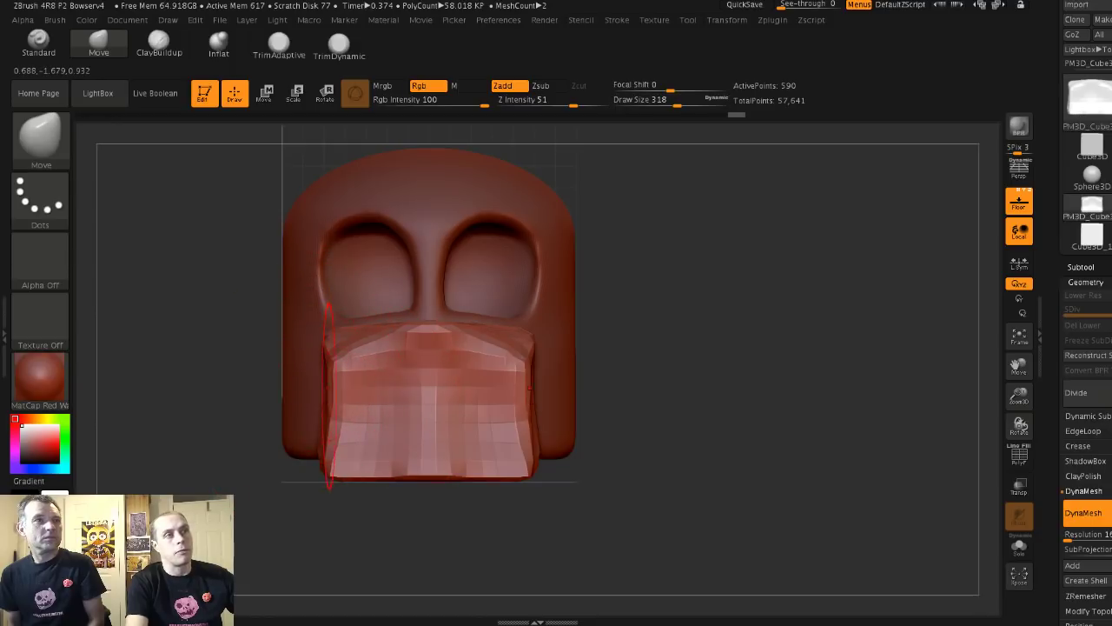
- Widen the sides of the muzzle block from the side view with the Move brush at draw size 358
{"action": "mouse_move", "coordinate": [257, 438]}
{"action": "left_mouse_down"}
{"action": "mouse_move", "coordinate": [365, 447]}
{"action": "mouse_move", "coordinate": [353, 509]}
{"action": "mouse_move", "coordinate": [256, 412]}
{"action": "mouse_move", "coordinate": [252, 381]}
{"action": "mouse_move", "coordinate": [197, 350]}
{"action": "mouse_move", "coordinate": [199, 317]}
{"action": "left_mouse_up"}
{"action": "key", "text": "s"}
{"action": "mouse_move", "coordinate": [174, 408]}
{"action": "left_mouse_down", "text": "shift"}
{"action": "mouse_move", "coordinate": [196, 432]}
{"action": "mouse_move", "coordinate": [224, 420]}
{"action": "left_mouse_up", "text": "shift"}
{"action": "key", "text": "s"}
{"action": "key", "text": "s"}
{"action": "left_click_drag", "start_coordinate": [277, 425], "coordinate": [265, 410]}
{"action": "left_click_drag", "start_coordinate": [346, 435], "coordinate": [342, 421]}
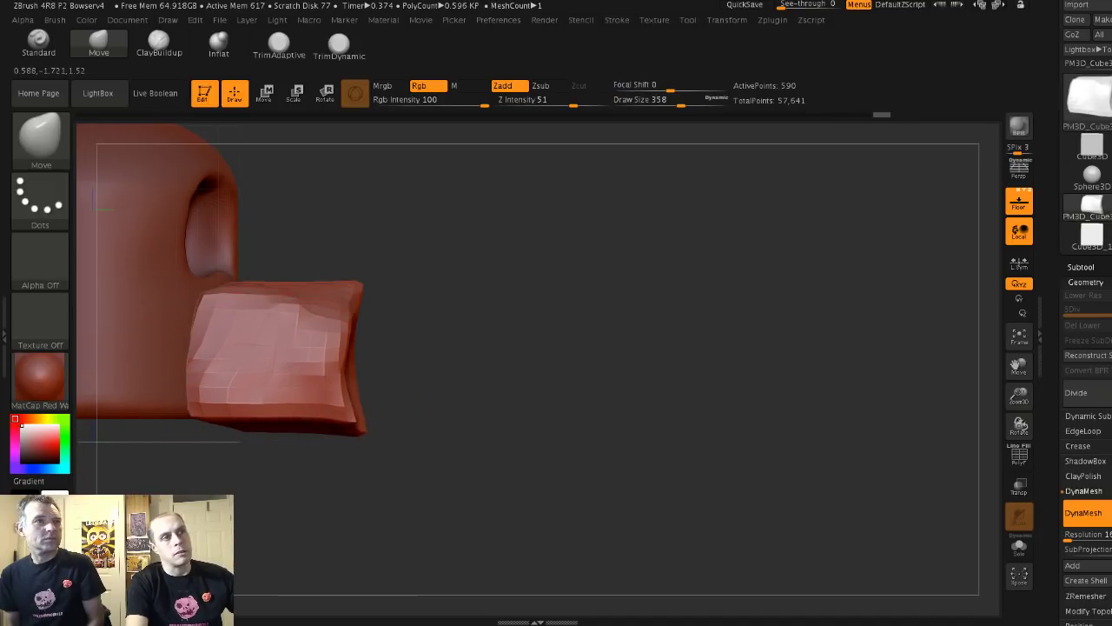
- Even out the muzzle's lower front edge with the Move brush at draw size 268 and smooth its corners
{"action": "mouse_move", "coordinate": [512, 441]}
{"action": "left_mouse_down"}
{"action": "mouse_move", "coordinate": [443, 442]}
{"action": "mouse_move", "coordinate": [413, 417]}
{"action": "left_mouse_up"}
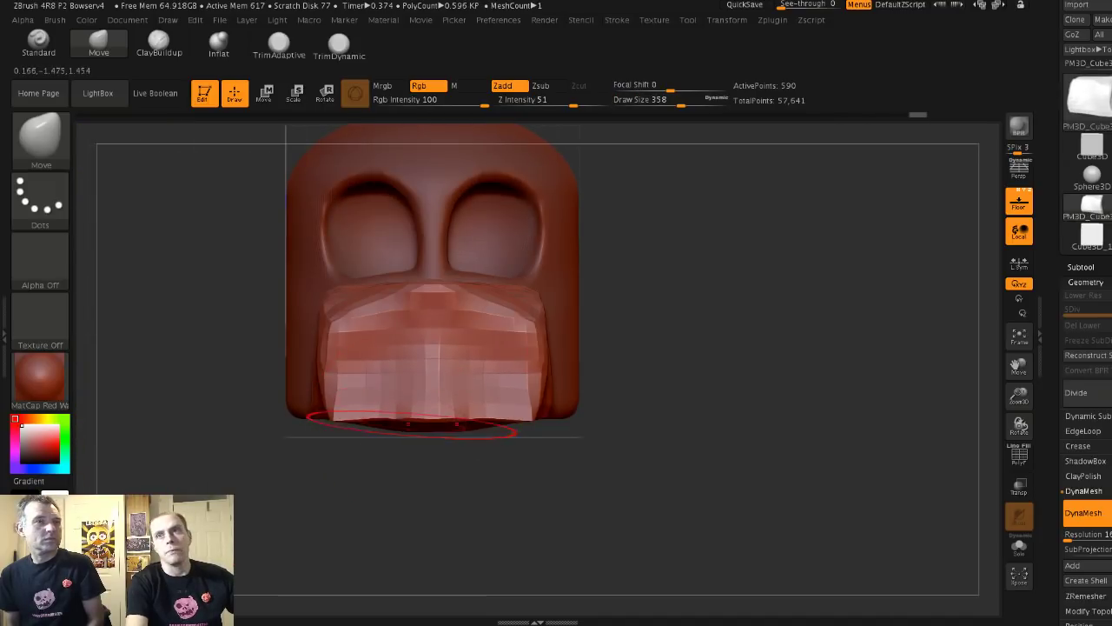
{"action": "left_click_drag", "start_coordinate": [249, 348], "coordinate": [259, 417]}
{"action": "key", "text": "s"}
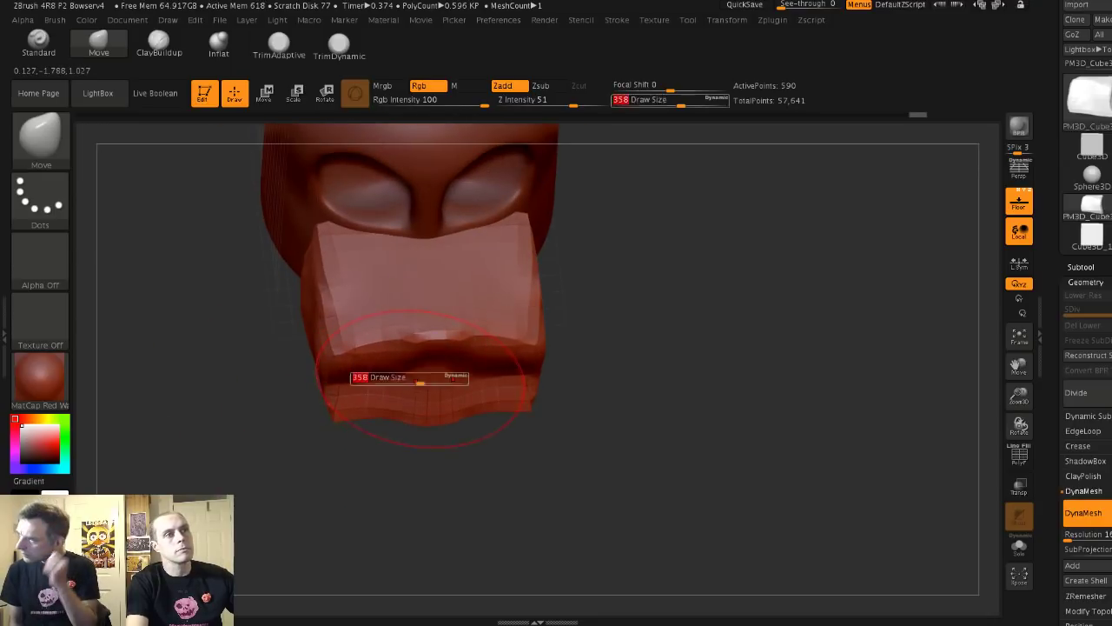
{"action": "left_click_drag", "start_coordinate": [400, 378], "coordinate": [360, 394]}
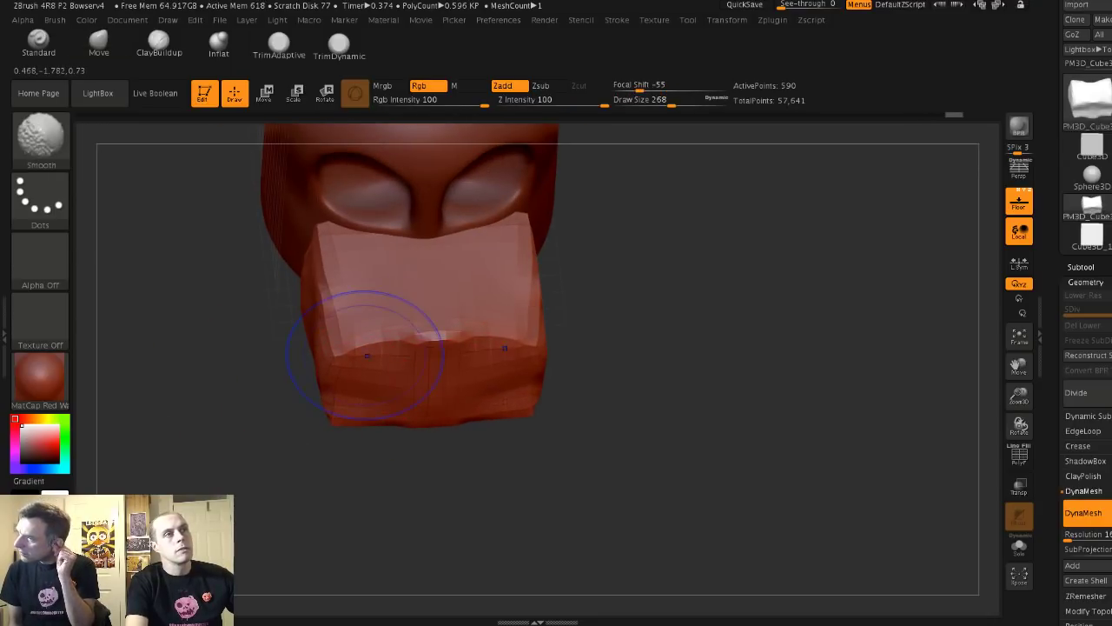
{"action": "left_click_drag", "start_coordinate": [367, 353], "coordinate": [330, 346], "text": "shift"}
{"action": "left_click_drag", "start_coordinate": [608, 365], "coordinate": [291, 330]}
{"action": "mouse_move", "coordinate": [291, 415]}
{"action": "left_mouse_down", "text": "shift"}
{"action": "mouse_move", "coordinate": [261, 412]}
{"action": "mouse_move", "coordinate": [325, 425]}
{"action": "mouse_move", "coordinate": [451, 418]}
{"action": "mouse_move", "coordinate": [397, 417]}
{"action": "left_mouse_up", "text": "shift"}
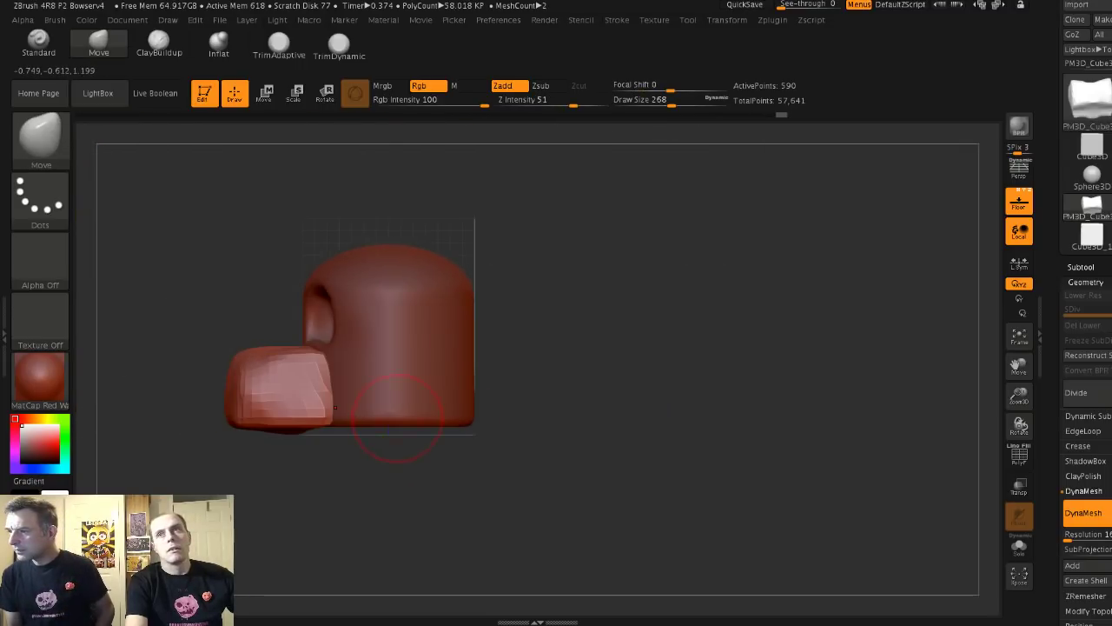
- Select the head subtool and push a shallow dent into the middle of its crown with the Move brush at draw size 338
{"action": "left_click_drag", "start_coordinate": [497, 435], "coordinate": [470, 355]}
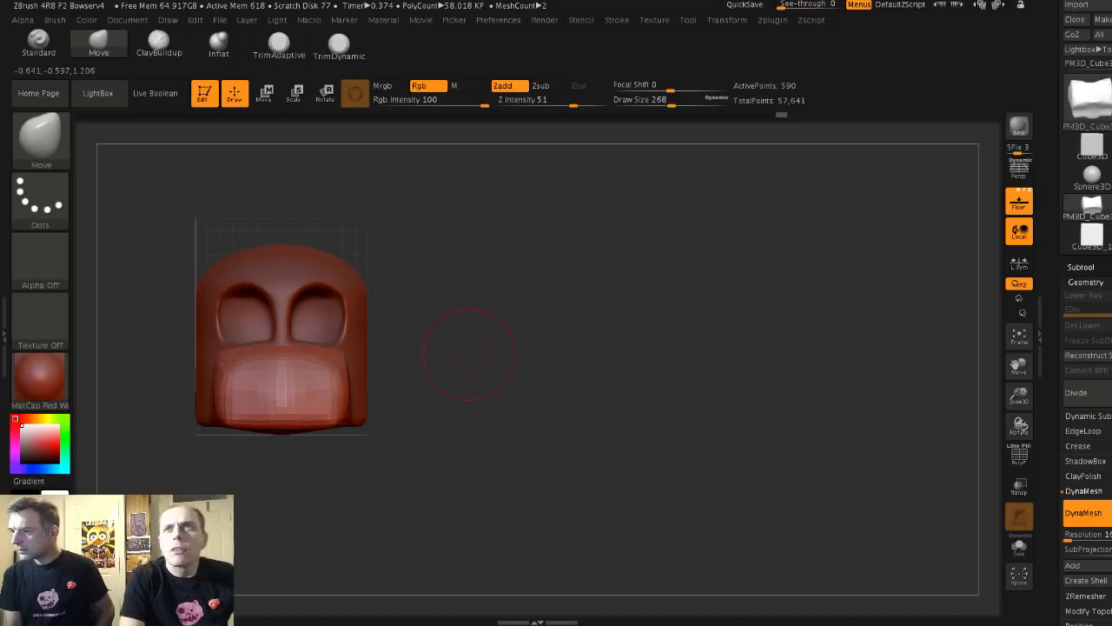
{"action": "left_click", "coordinate": [274, 248], "text": "alt"}
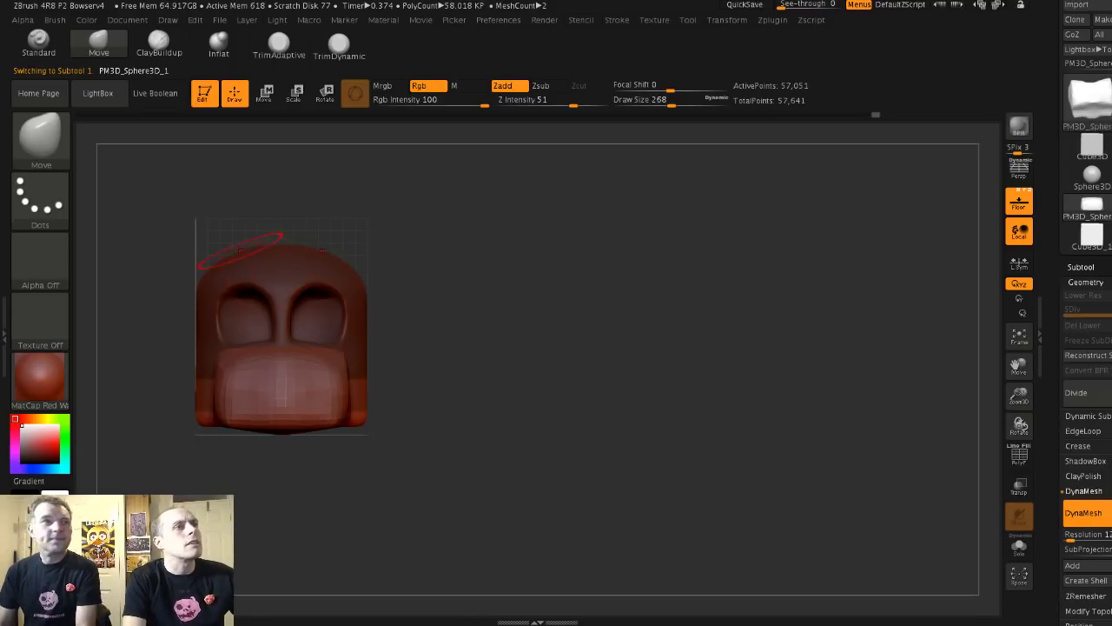
{"action": "left_click_drag", "start_coordinate": [182, 221], "coordinate": [204, 182], "text": "ctrl"}
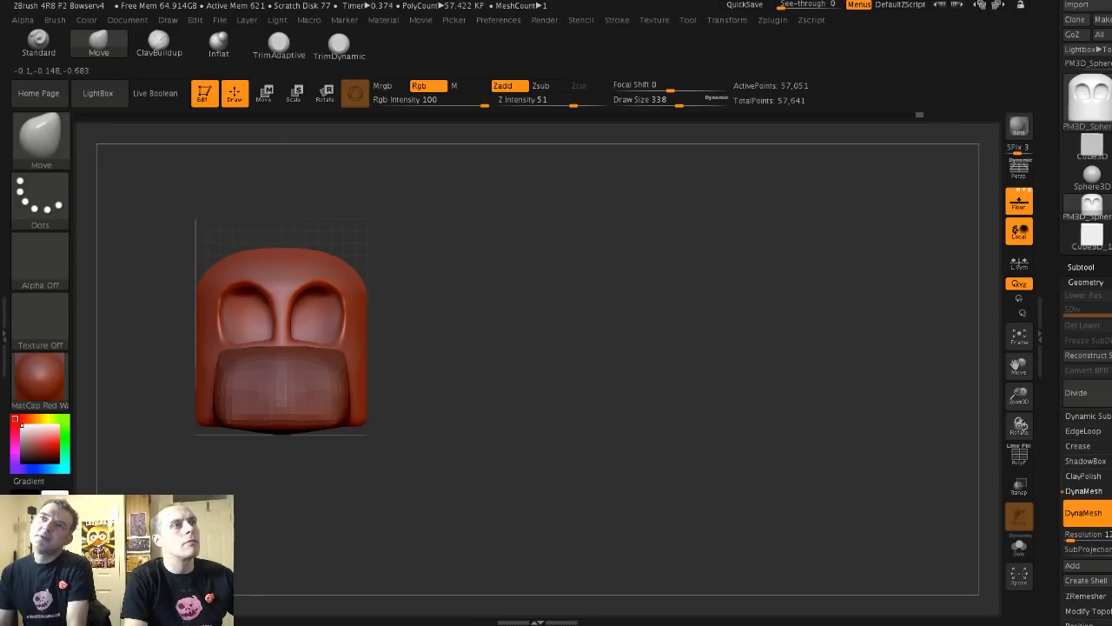
{"action": "right_click_drag", "start_coordinate": [269, 226], "coordinate": [269, 259]}
{"action": "left_click_drag", "start_coordinate": [274, 241], "coordinate": [273, 252]}
{"action": "right_click_drag", "start_coordinate": [274, 261], "coordinate": [269, 250]}
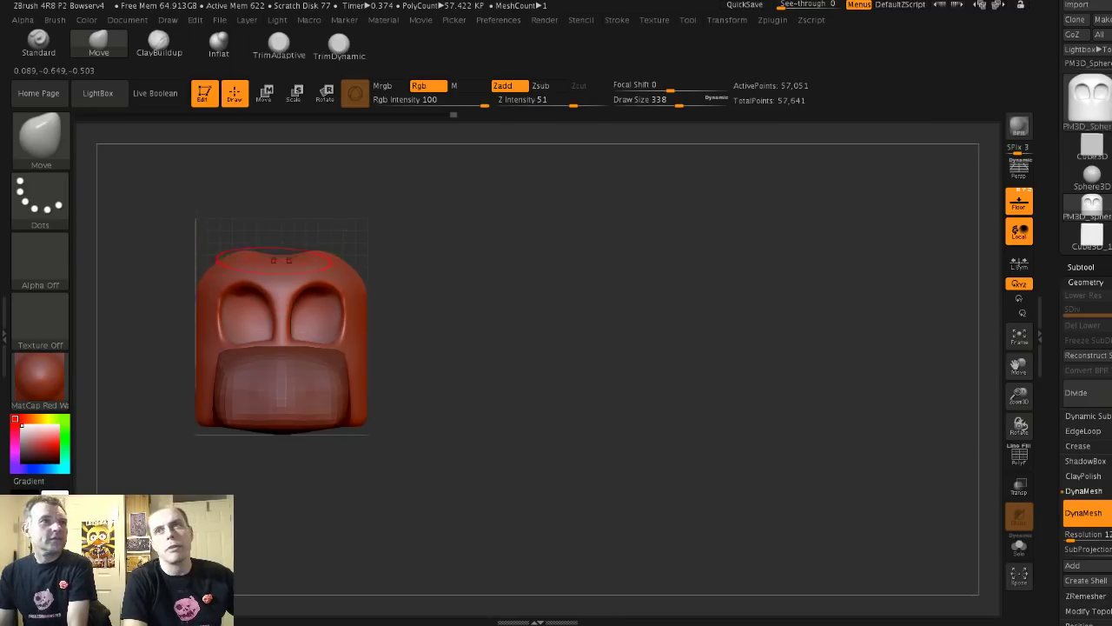
{"action": "left_click_drag", "start_coordinate": [241, 256], "coordinate": [241, 251]}
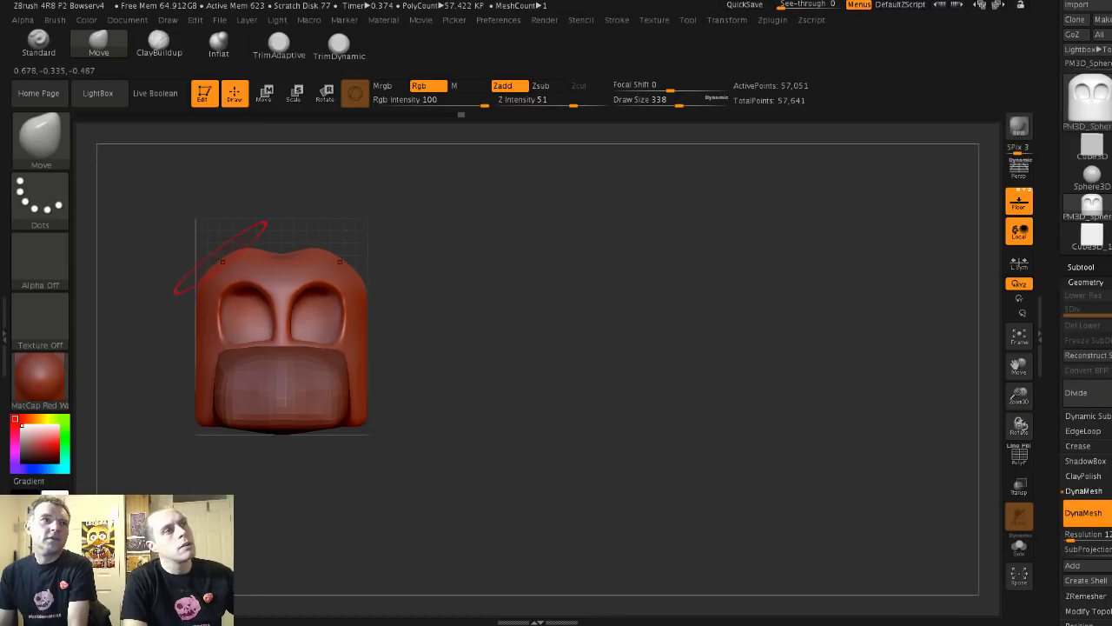
{"action": "mouse_move", "coordinate": [185, 230]}
{"action": "left_mouse_down"}
{"action": "mouse_move", "coordinate": [174, 244]}
{"action": "mouse_move", "coordinate": [304, 233]}
{"action": "mouse_move", "coordinate": [238, 317]}
{"action": "left_mouse_up"}
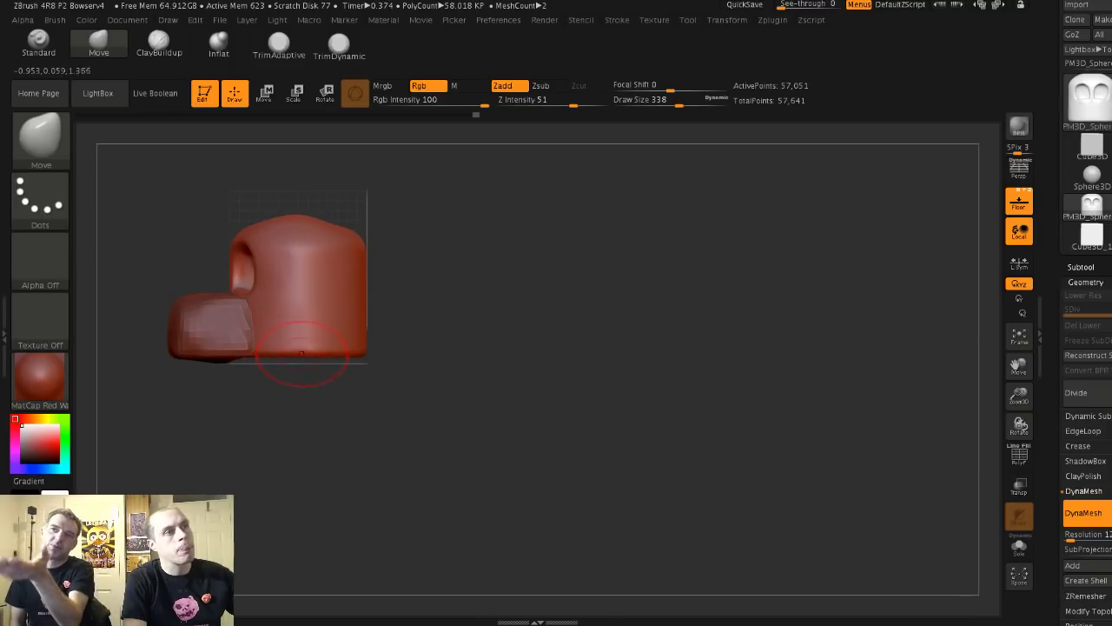
- Arch the head's bottom edge upward at the sides with the Move brush at draw size 453
{"action": "key", "text": "s"}
{"action": "mouse_move", "coordinate": [301, 353]}
{"action": "left_mouse_down"}
{"action": "mouse_move", "coordinate": [312, 353]}
{"action": "mouse_move", "coordinate": [309, 340]}
{"action": "left_mouse_up"}
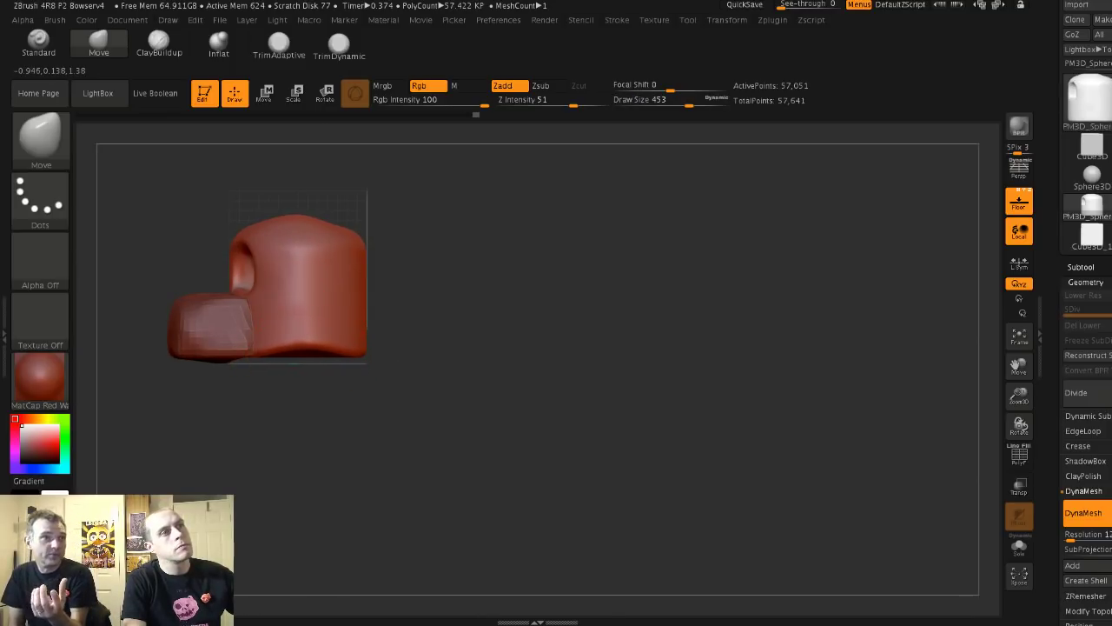
{"action": "left_click_drag", "start_coordinate": [435, 373], "coordinate": [417, 308]}
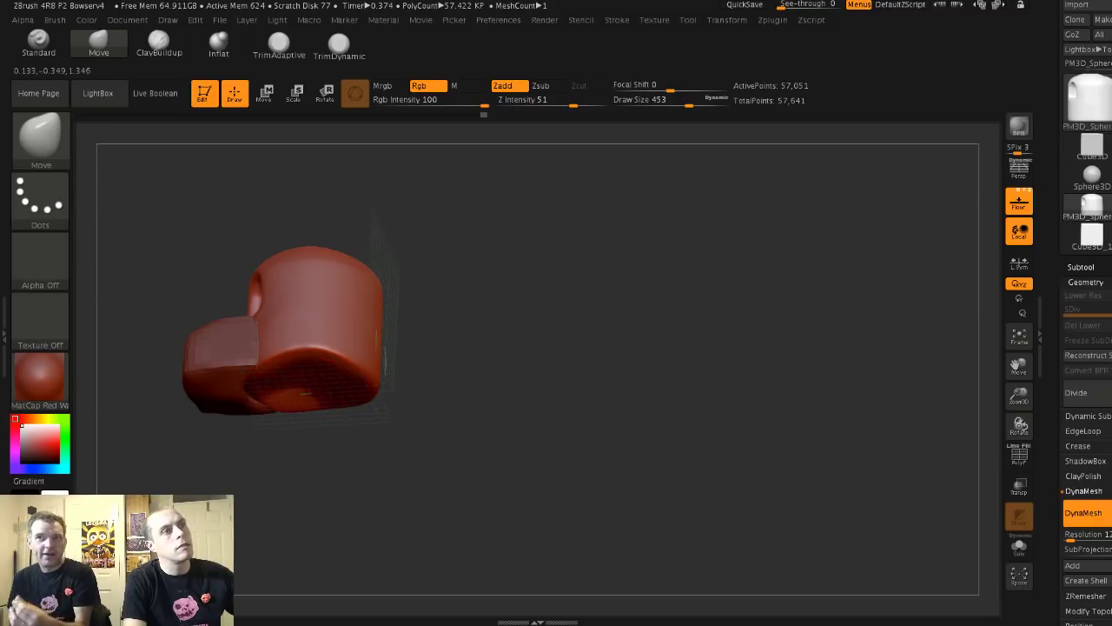
{"action": "left_click_drag", "start_coordinate": [193, 241], "coordinate": [186, 301]}
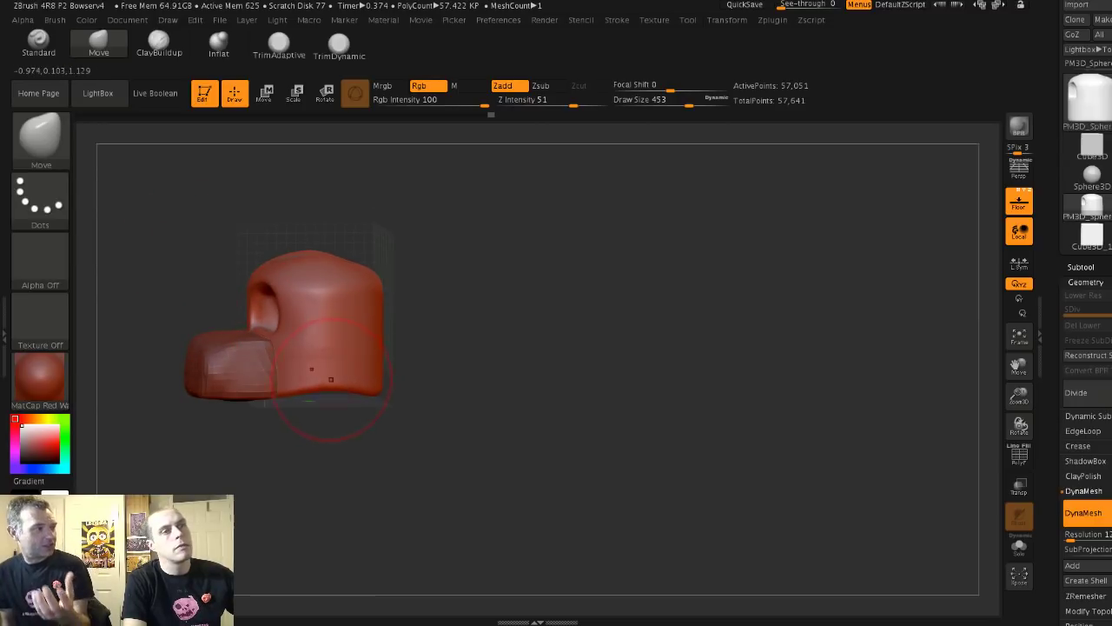
{"action": "left_click_drag", "start_coordinate": [342, 421], "coordinate": [325, 459], "text": "shift"}
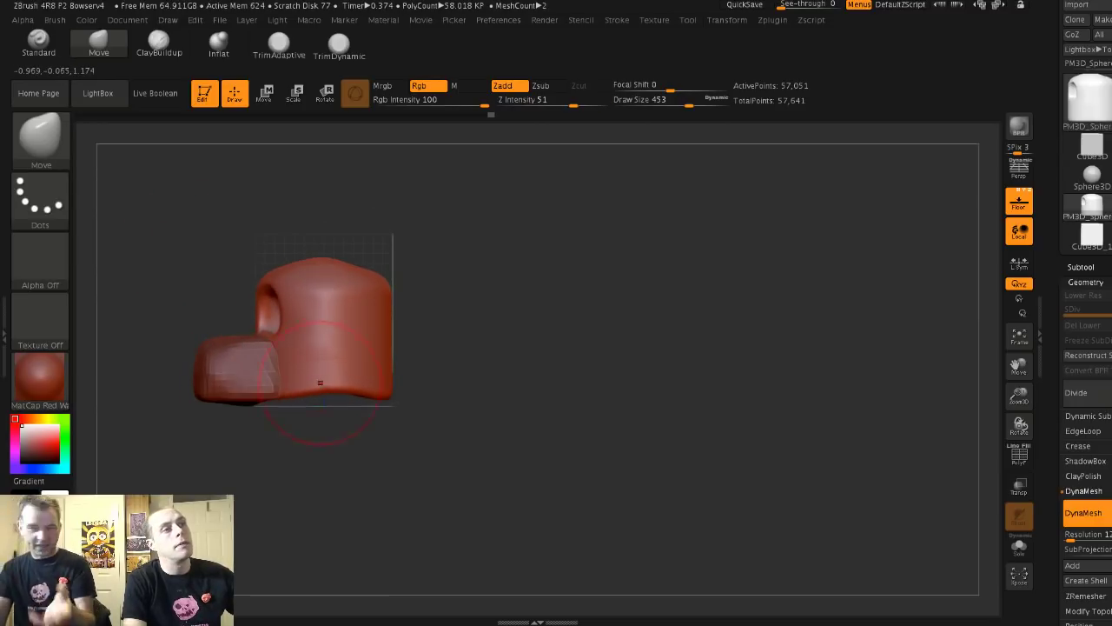
{"action": "mouse_move", "coordinate": [320, 383]}
{"action": "left_mouse_down"}
{"action": "mouse_move", "coordinate": [233, 269]}
{"action": "mouse_move", "coordinate": [219, 271]}
{"action": "mouse_move", "coordinate": [260, 254]}
{"action": "left_mouse_up"}
- Refine the dent in the middle of the crown with the Move brush at draw size 207
{"action": "key", "text": "s"}
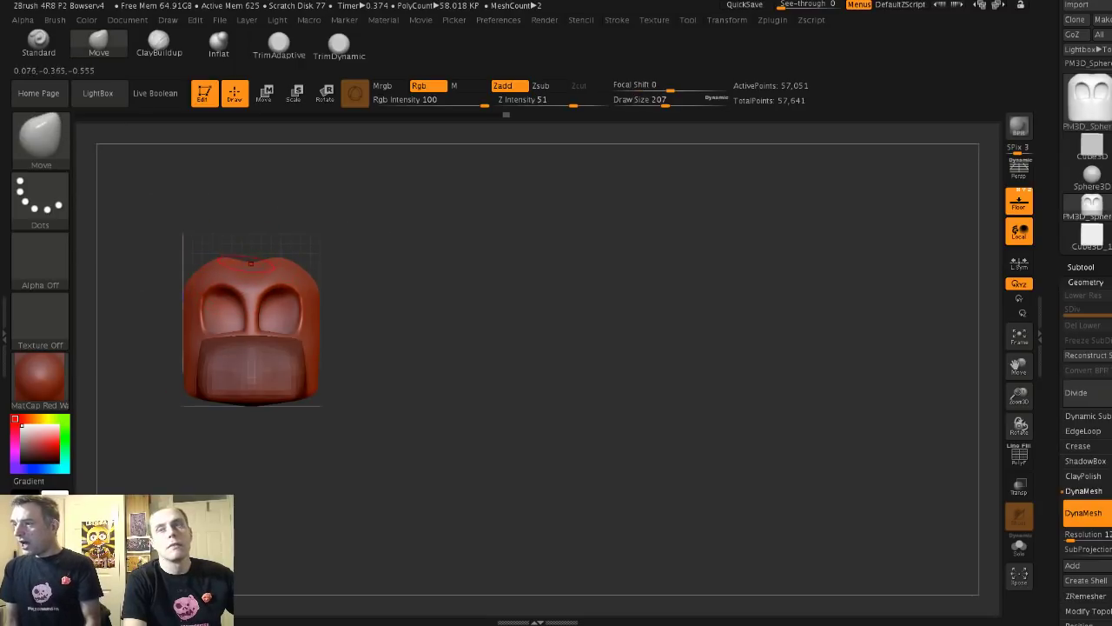
{"action": "mouse_move", "coordinate": [211, 223]}
{"action": "left_mouse_down"}
{"action": "mouse_move", "coordinate": [178, 251]}
{"action": "mouse_move", "coordinate": [186, 282]}
{"action": "left_mouse_up"}
{"action": "mouse_move", "coordinate": [261, 244]}
{"action": "left_mouse_down", "text": "shift"}
{"action": "mouse_move", "coordinate": [273, 233]}
{"action": "mouse_move", "coordinate": [264, 240]}
{"action": "left_mouse_up", "text": "shift"}
{"action": "left_click_drag", "start_coordinate": [134, 133], "coordinate": [139, 149], "text": "alt"}
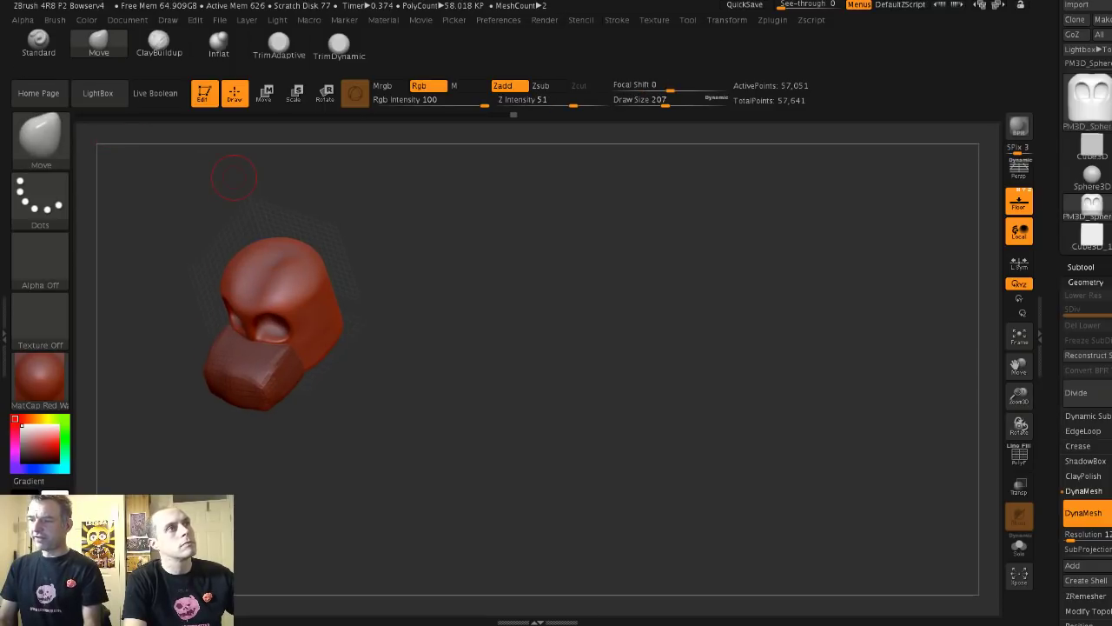
- Add a small raised patch to each side of the crown with the ClayBuildup brush at draw size 207
{"action": "left_click", "coordinate": [158, 43]}
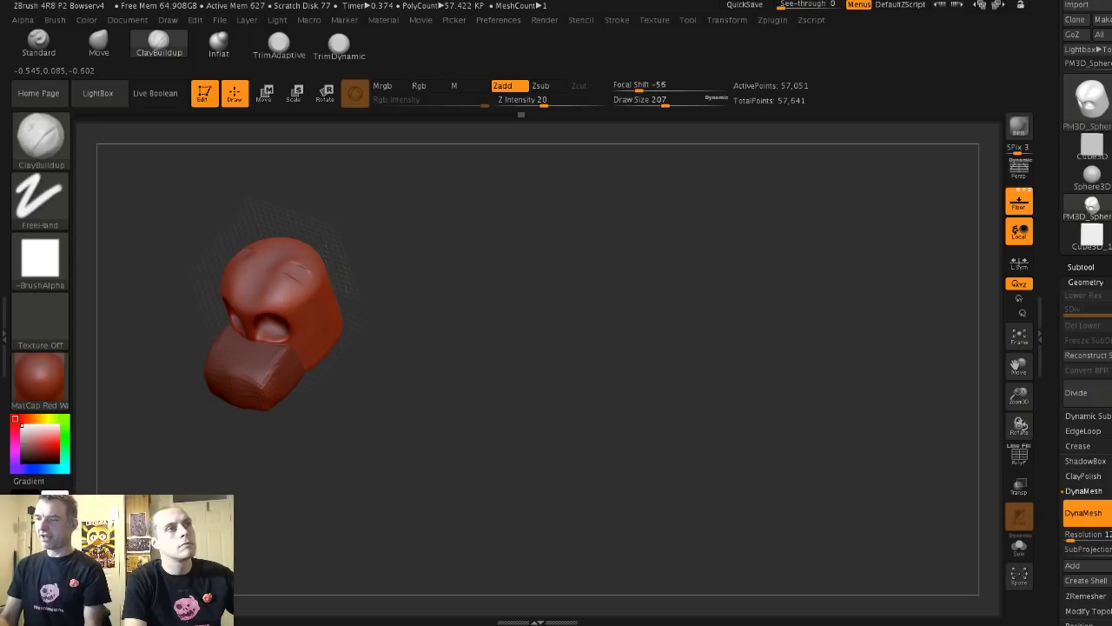
{"action": "mouse_move", "coordinate": [373, 304]}
{"action": "left_mouse_down"}
{"action": "mouse_move", "coordinate": [434, 274]}
{"action": "mouse_move", "coordinate": [391, 318]}
{"action": "left_mouse_up"}
{"action": "key", "text": "s"}
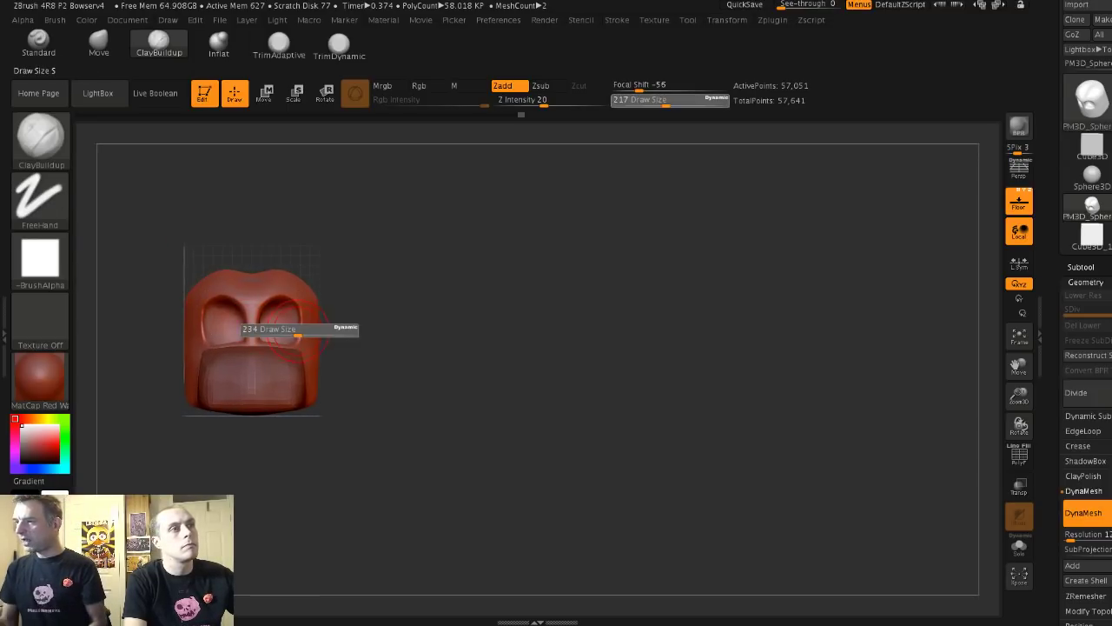
{"action": "left_click", "coordinate": [300, 335]}
- Select the muzzle subtool and shorten it front to back with the Scale gizmo
{"action": "left_click", "coordinate": [98, 43]}
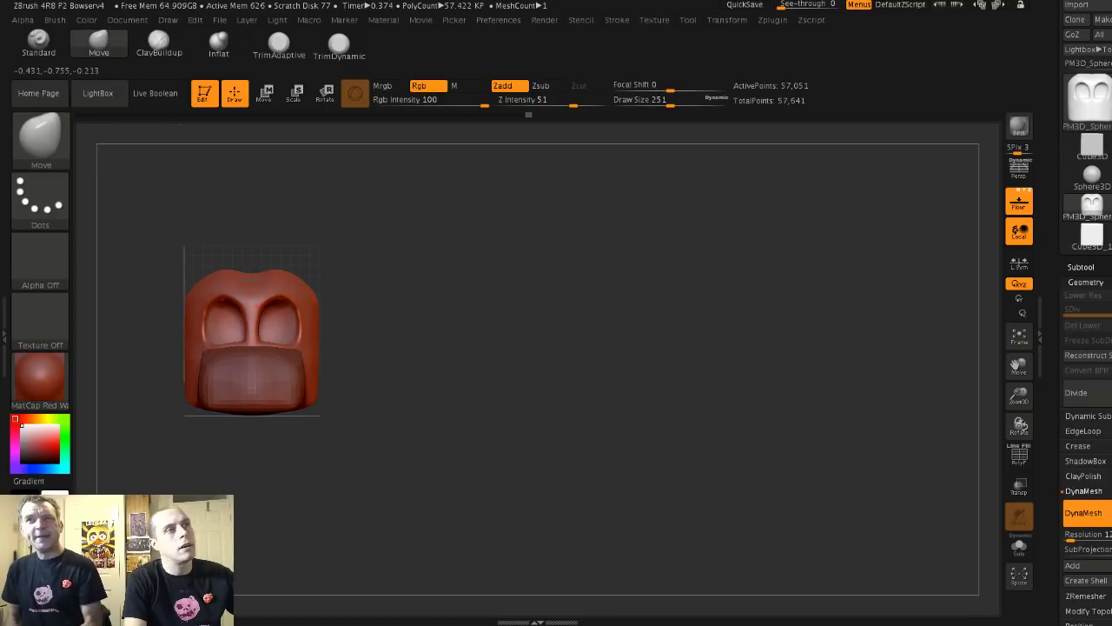
{"action": "left_click_drag", "start_coordinate": [322, 313], "coordinate": [342, 348], "text": "shift"}
{"action": "left_click_drag", "start_coordinate": [210, 325], "coordinate": [286, 311], "text": "alt"}
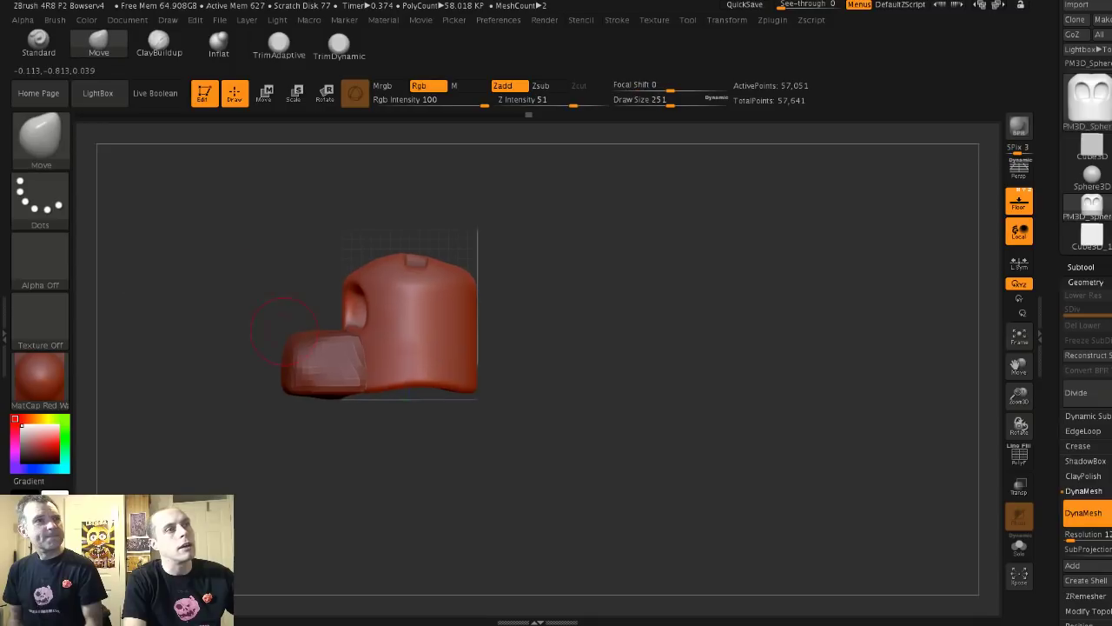
{"action": "left_click", "coordinate": [314, 352], "text": "alt"}
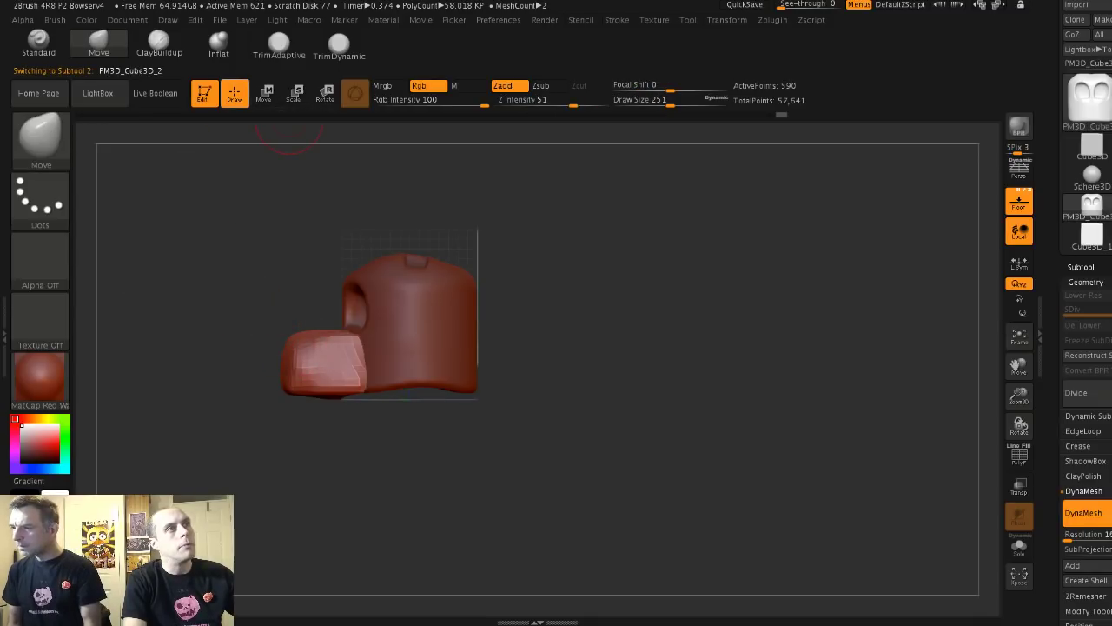
{"action": "left_click", "coordinate": [265, 94]}
{"action": "left_click", "coordinate": [294, 94]}
{"action": "mouse_move", "coordinate": [265, 366]}
{"action": "left_mouse_down"}
{"action": "mouse_move", "coordinate": [236, 366]}
{"action": "mouse_move", "coordinate": [282, 366]}
{"action": "left_mouse_up"}
{"action": "key", "text": "ctrl+z"}
{"action": "key", "text": "ctrl+z"}
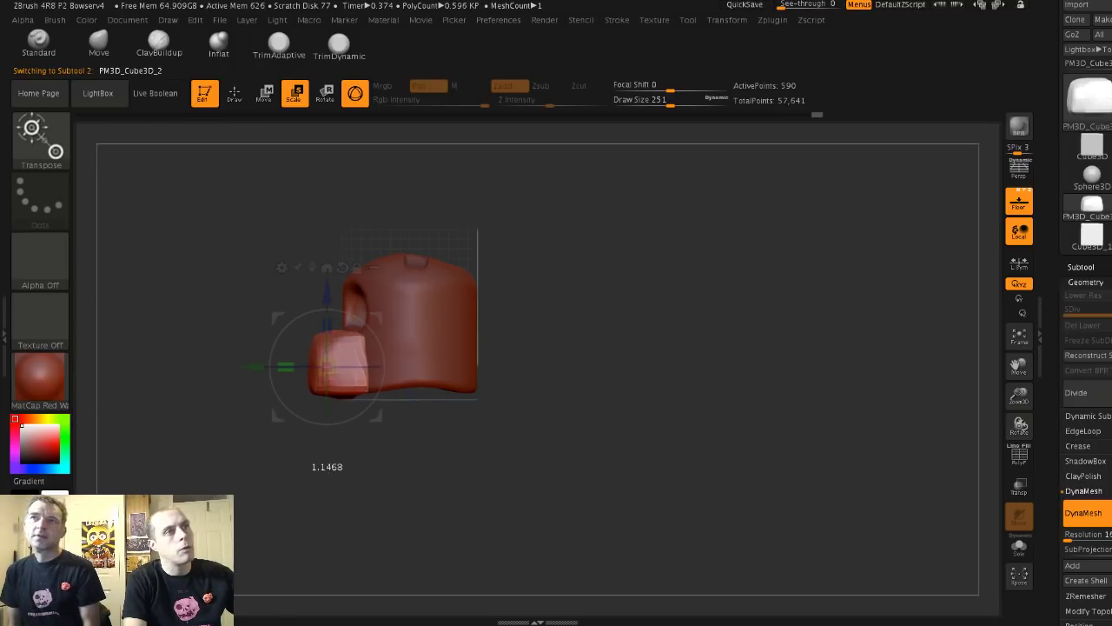
{"action": "mouse_move", "coordinate": [217, 417]}
{"action": "left_mouse_down"}
{"action": "mouse_move", "coordinate": [270, 434]}
{"action": "mouse_move", "coordinate": [308, 513]}
{"action": "mouse_move", "coordinate": [313, 573]}
{"action": "left_mouse_up"}
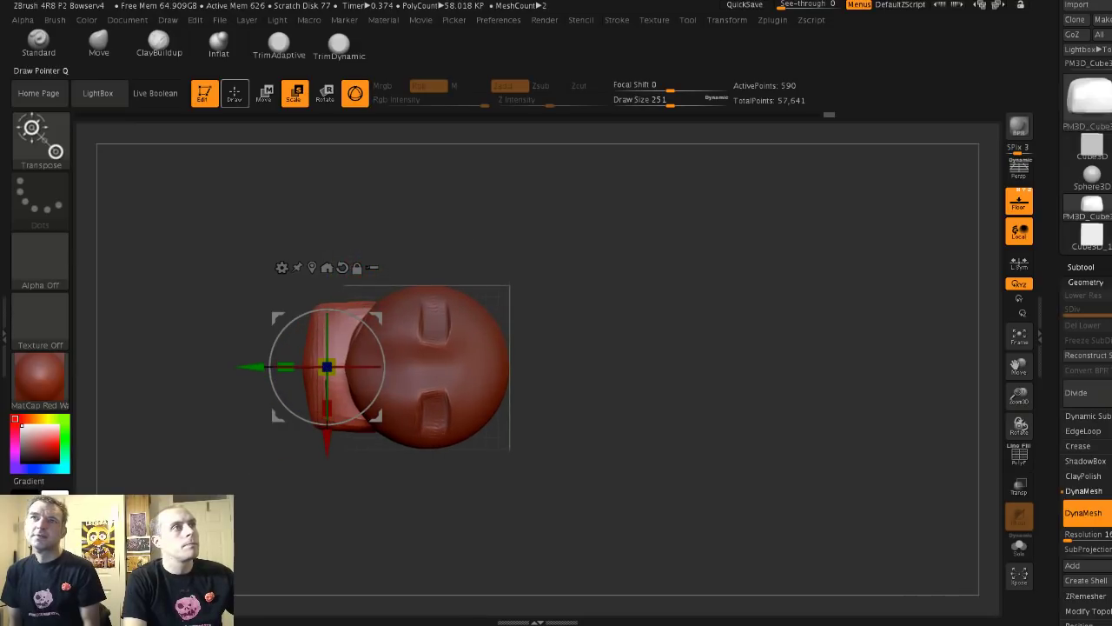
- Round the muzzle's front corners from the top view with the Move brush at draw size 318
{"action": "left_click", "coordinate": [233, 93]}
{"action": "key", "text": "s"}
{"action": "left_click_drag", "start_coordinate": [305, 309], "coordinate": [314, 308]}
{"action": "left_click_drag", "start_coordinate": [291, 295], "coordinate": [331, 306]}
{"action": "key", "text": "s"}
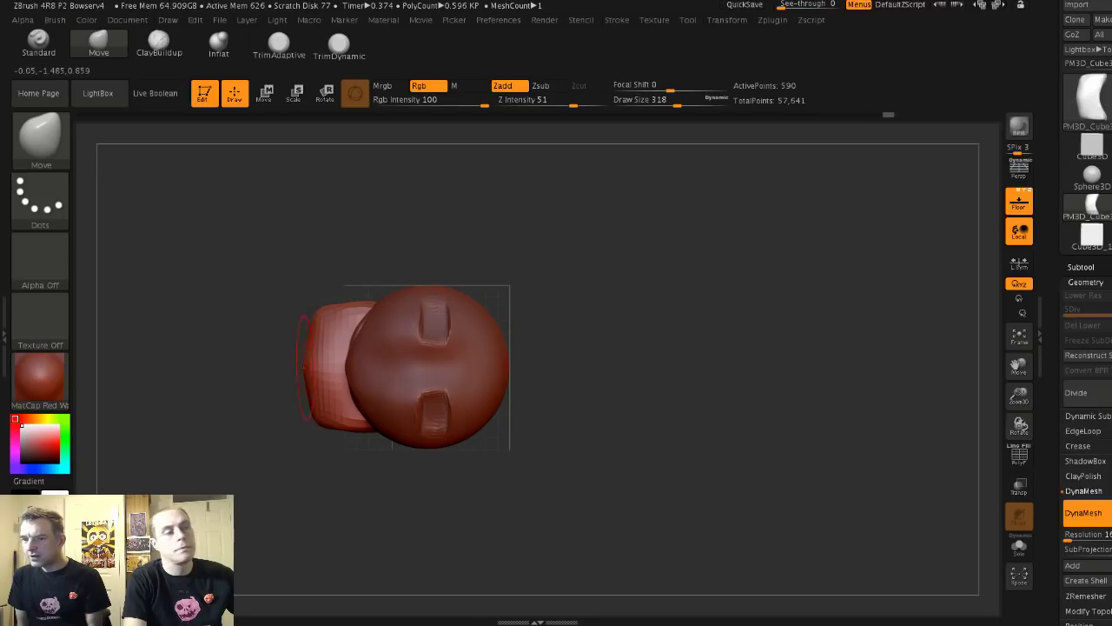
- Refine the muzzle's front outline and lower edge with the Move brush, varying the draw size between 223 and 274
{"action": "key", "text": "s"}
{"action": "mouse_move", "coordinate": [303, 398]}
{"action": "left_mouse_down"}
{"action": "mouse_move", "coordinate": [268, 399]}
{"action": "mouse_move", "coordinate": [309, 376]}
{"action": "left_mouse_up"}
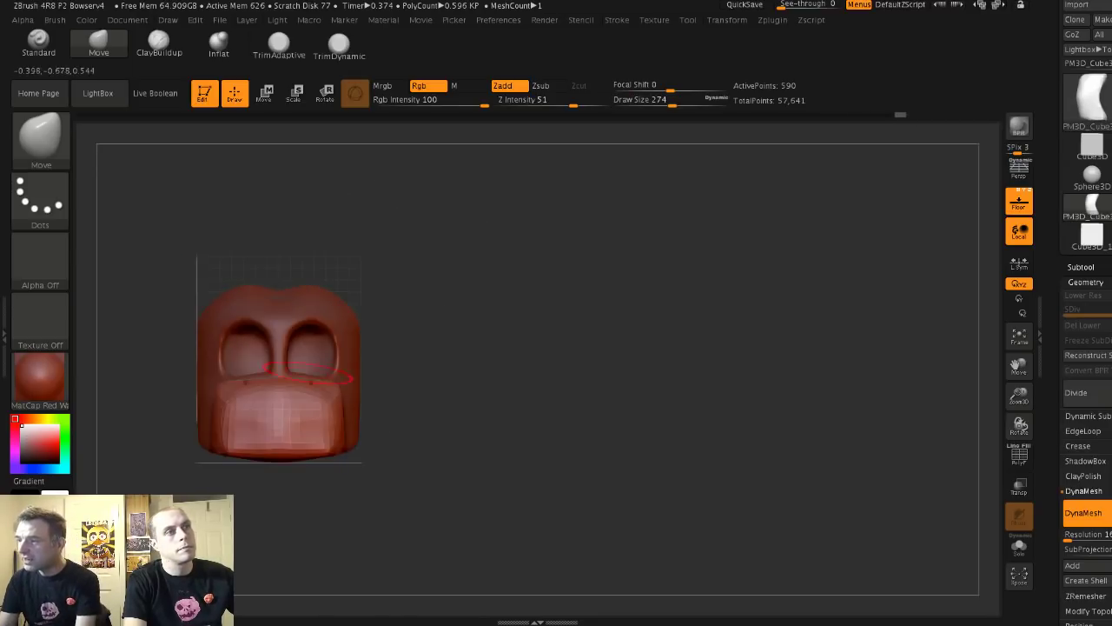
{"action": "mouse_move", "coordinate": [367, 403]}
{"action": "left_mouse_down", "text": "alt"}
{"action": "mouse_move", "coordinate": [239, 444]}
{"action": "mouse_move", "coordinate": [365, 396]}
{"action": "left_mouse_up", "text": "alt"}
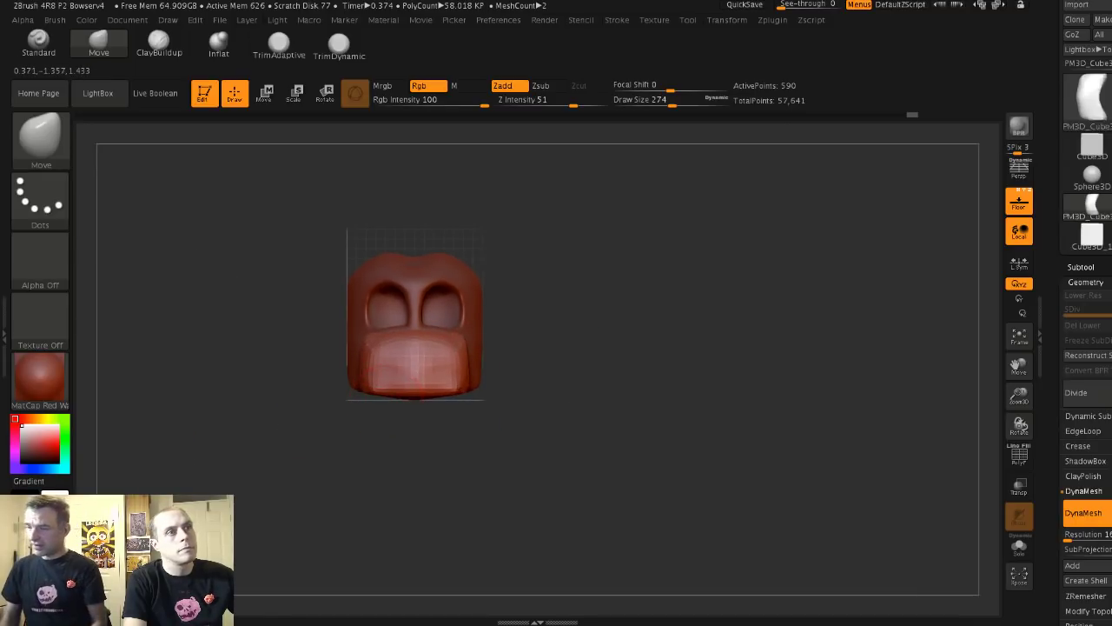
{"action": "key", "text": "s"}
{"action": "left_click_drag", "start_coordinate": [404, 381], "coordinate": [397, 383]}
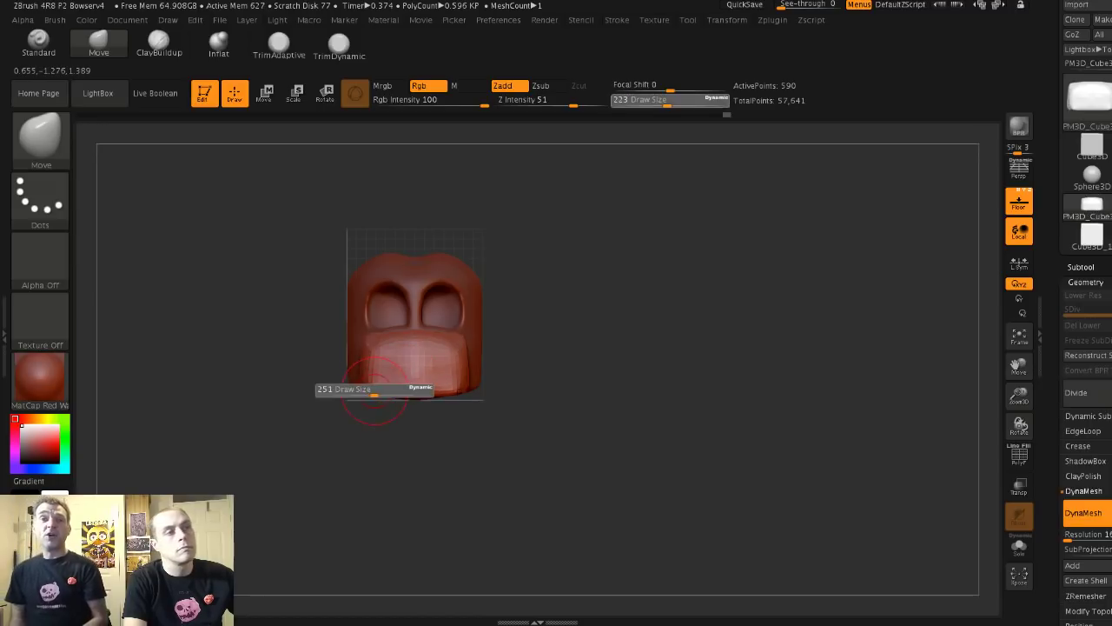
{"action": "key", "text": "bracketright"}
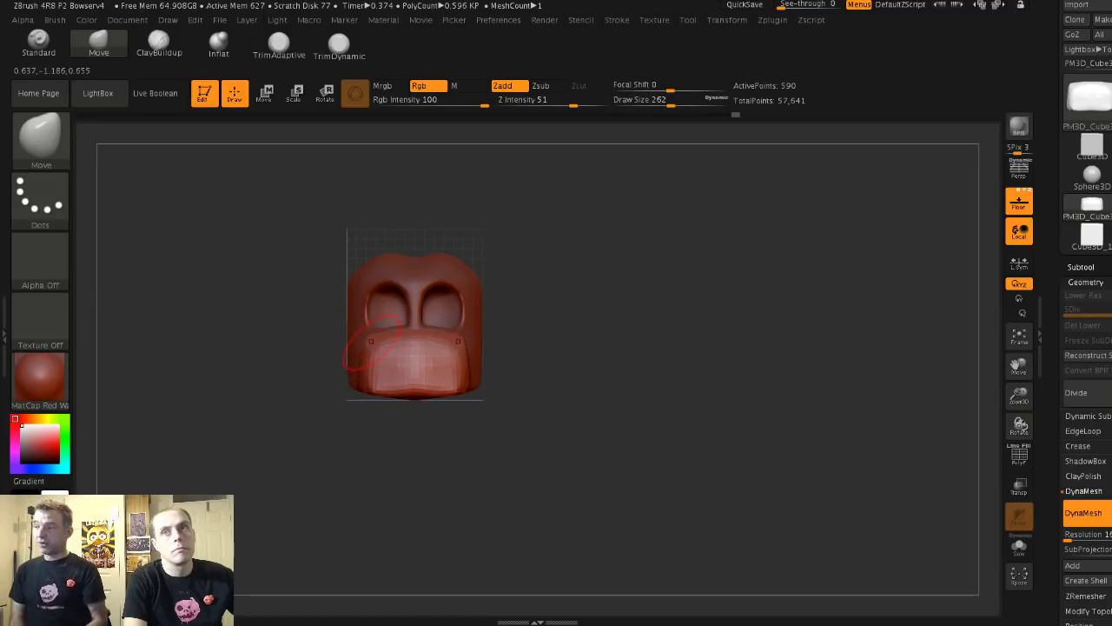
- Adjust the muzzle's outline with the Move brush at draw size 262, checking the head from the front and side
{"action": "mouse_move", "coordinate": [556, 374]}
{"action": "left_mouse_down"}
{"action": "mouse_move", "coordinate": [402, 373]}
{"action": "mouse_move", "coordinate": [448, 391]}
{"action": "mouse_move", "coordinate": [439, 382]}
{"action": "left_mouse_up"}
{"action": "mouse_move", "coordinate": [290, 353]}
{"action": "left_mouse_down"}
{"action": "mouse_move", "coordinate": [298, 338]}
{"action": "mouse_move", "coordinate": [274, 346]}
{"action": "left_mouse_up"}
{"action": "left_click_drag", "start_coordinate": [465, 386], "coordinate": [235, 322]}
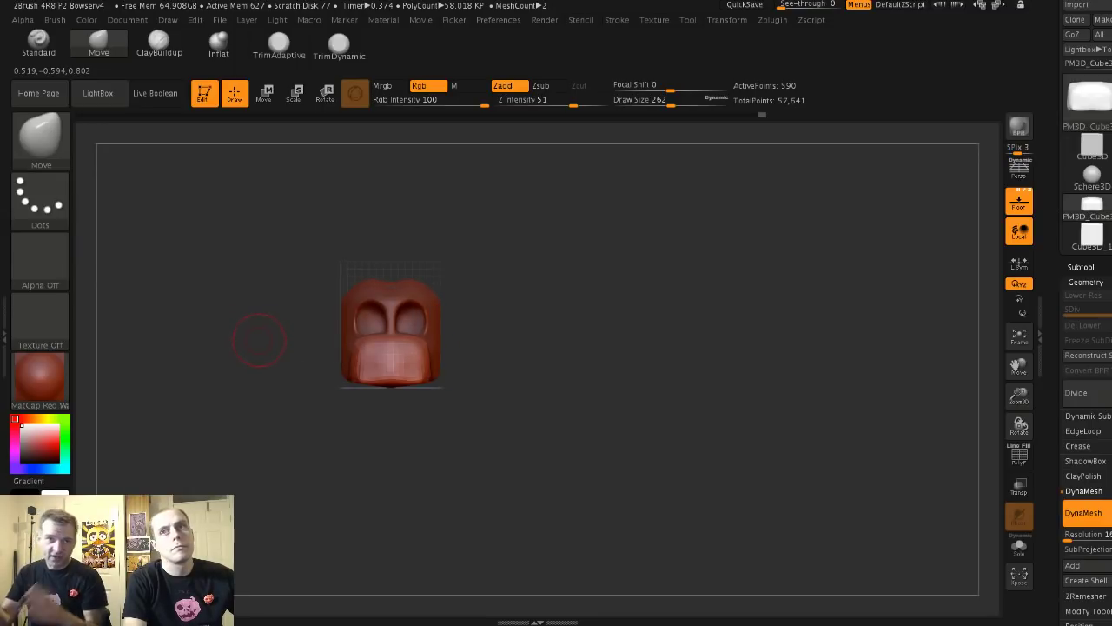
{"action": "mouse_move", "coordinate": [251, 339]}
{"action": "left_mouse_down"}
{"action": "mouse_move", "coordinate": [218, 330]}
{"action": "mouse_move", "coordinate": [313, 378]}
{"action": "mouse_move", "coordinate": [364, 388]}
{"action": "left_mouse_up"}
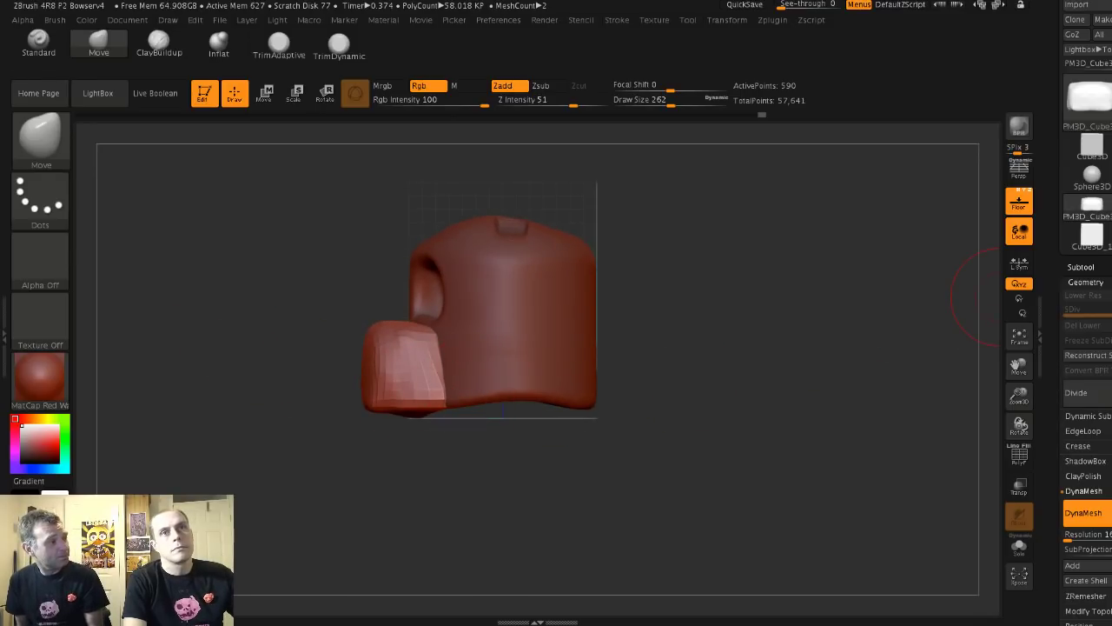
- Select the head subtool and merge the muzzle subtool down into it, accepting that the operation is not undoable
{"action": "left_click", "coordinate": [1081, 267]}
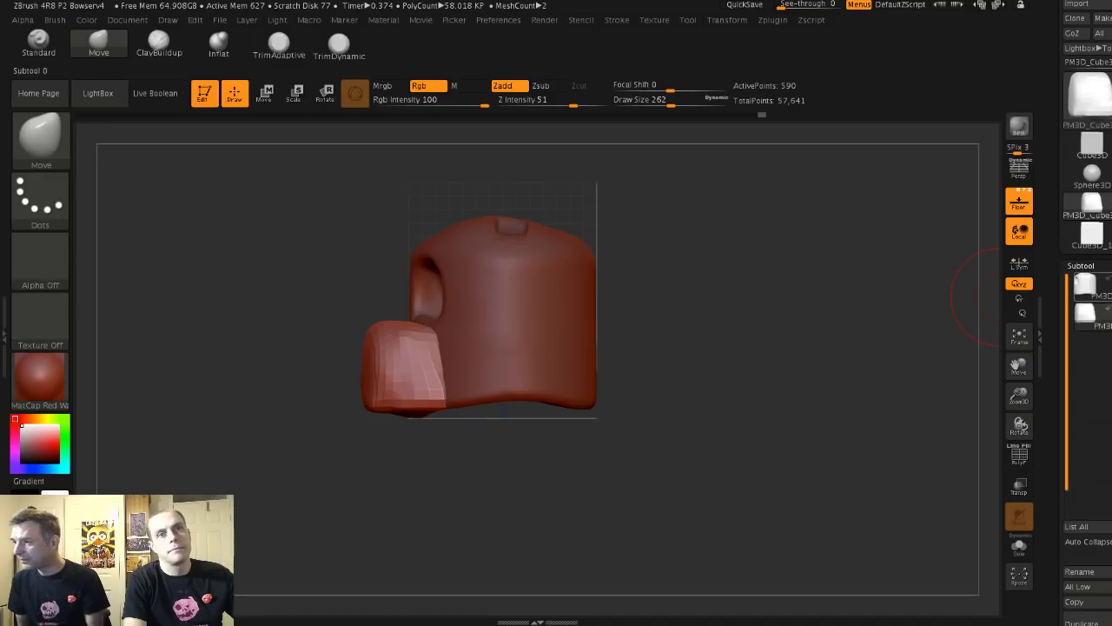
{"action": "left_click", "coordinate": [1091, 285]}
{"action": "left_click_drag", "start_coordinate": [1104, 521], "coordinate": [1104, 236]}
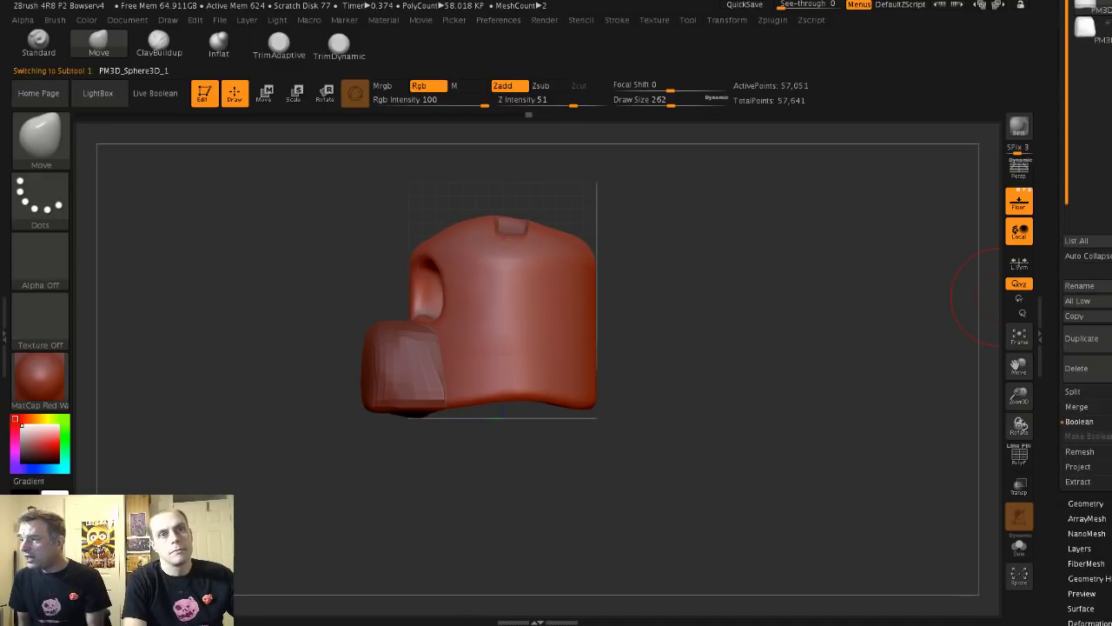
{"action": "left_click", "coordinate": [1077, 405]}
{"action": "left_click", "coordinate": [1087, 420]}
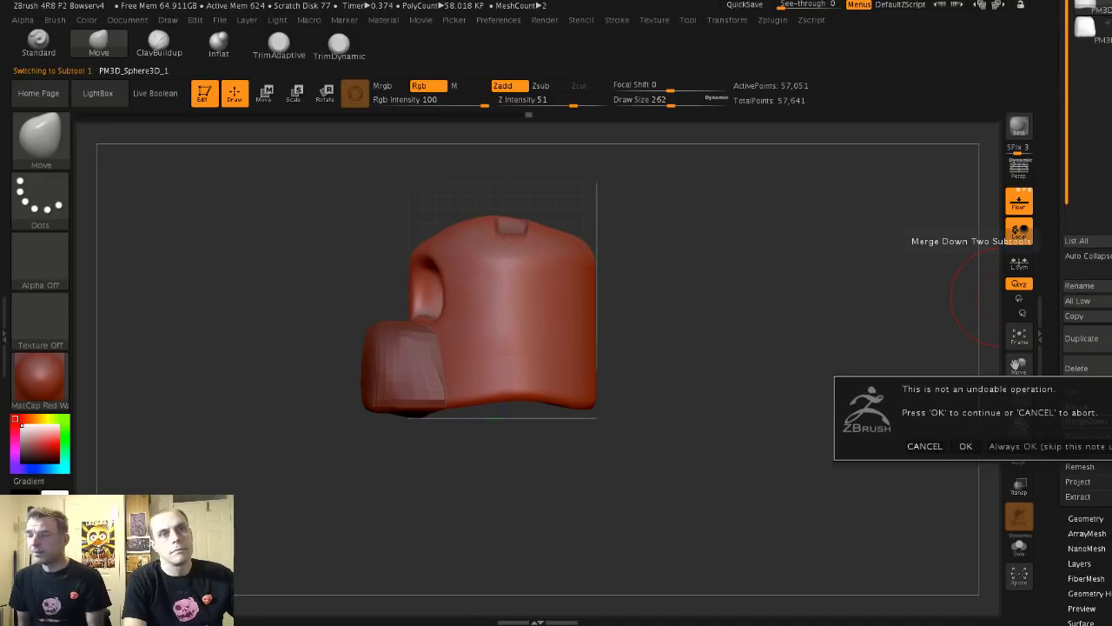
{"action": "left_click", "coordinate": [966, 446]}
- Remesh the merged head with DynaMesh and smooth the muzzle and its seam with the Smooth brush at draw size 262
{"action": "mouse_move", "coordinate": [626, 365]}
{"action": "left_mouse_down"}
{"action": "mouse_move", "coordinate": [737, 334]}
{"action": "mouse_move", "coordinate": [749, 364]}
{"action": "left_mouse_up"}
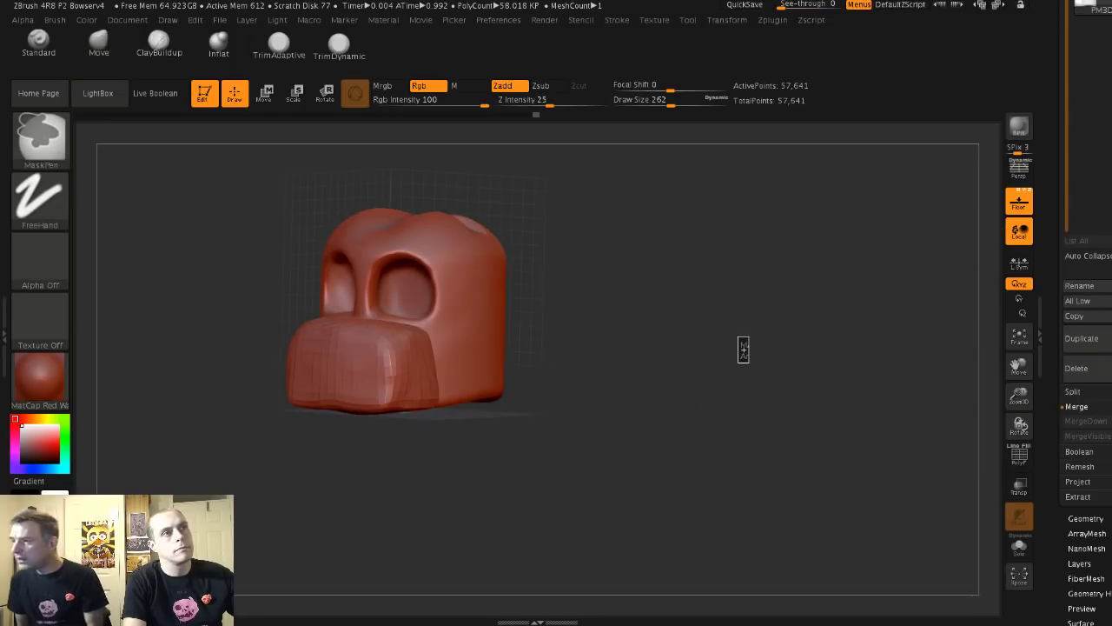
{"action": "left_click_drag", "start_coordinate": [611, 355], "coordinate": [512, 376]}
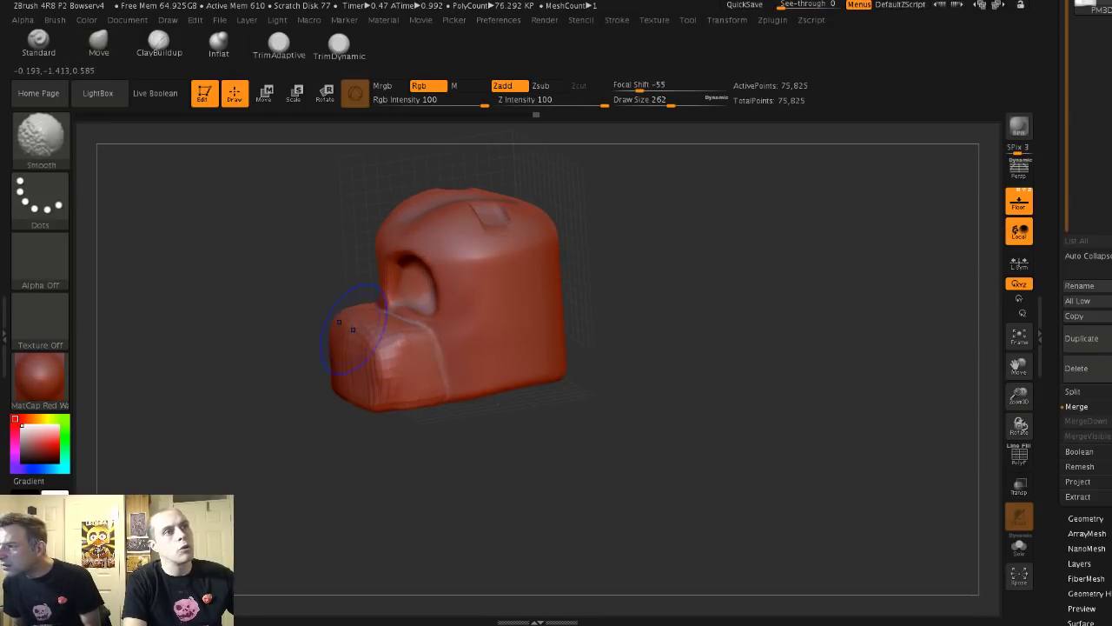
{"action": "right_click_drag", "start_coordinate": [353, 329], "coordinate": [388, 322]}
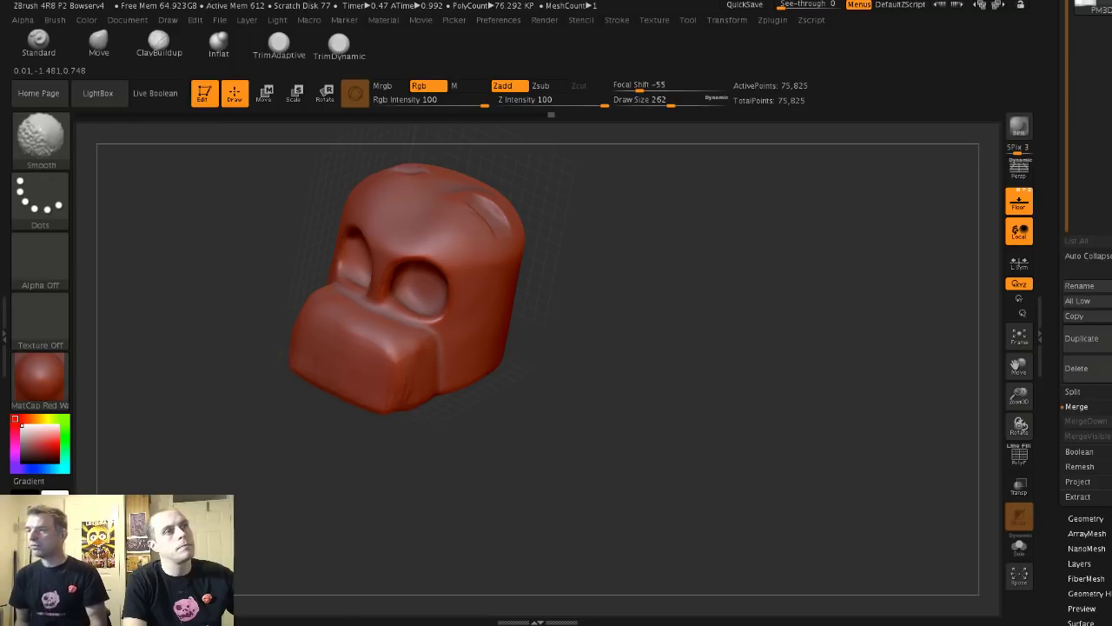
{"action": "mouse_move", "coordinate": [334, 375]}
{"action": "right_mouse_down"}
{"action": "mouse_move", "coordinate": [397, 383]}
{"action": "mouse_move", "coordinate": [461, 356]}
{"action": "right_mouse_up"}
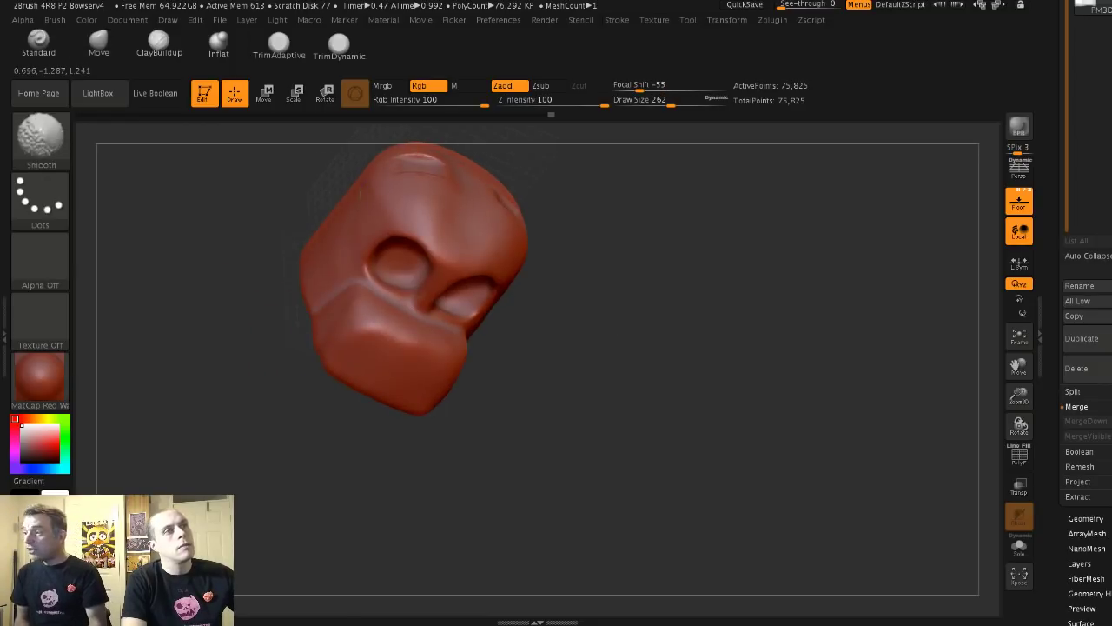
{"action": "mouse_move", "coordinate": [279, 301]}
{"action": "right_mouse_down"}
{"action": "mouse_move", "coordinate": [287, 365]}
{"action": "mouse_move", "coordinate": [240, 258]}
{"action": "right_mouse_up"}
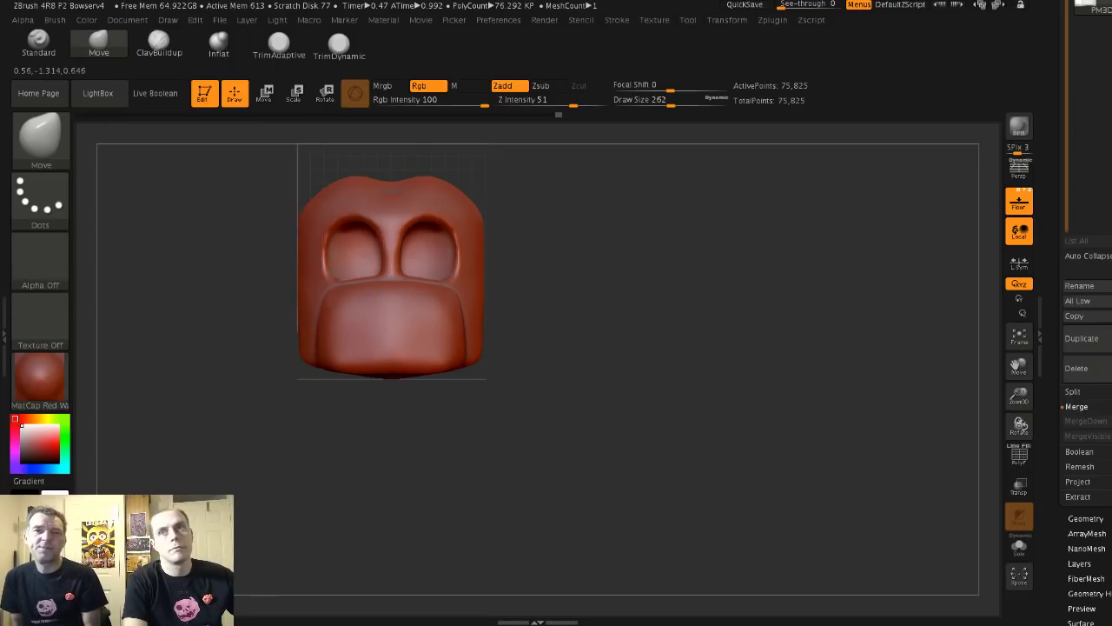
- Reshape the sides of the muzzle with the Move brush, using draw sizes 331 and 182
{"action": "key", "text": "s"}
{"action": "left_click_drag", "start_coordinate": [330, 305], "coordinate": [338, 305]}
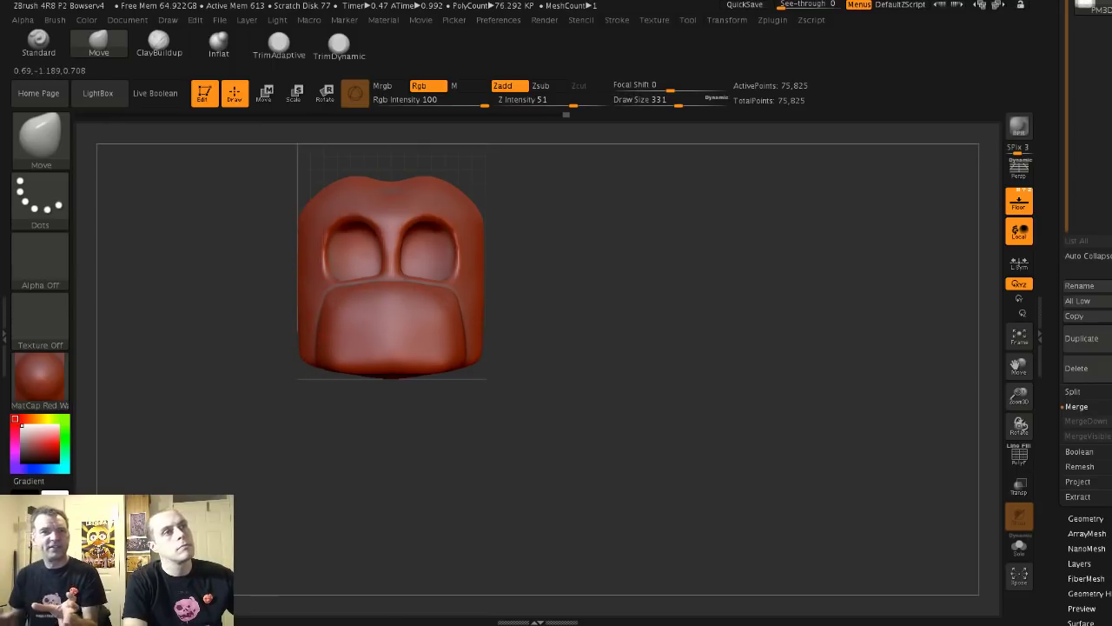
{"action": "right_click_drag", "start_coordinate": [264, 272], "coordinate": [288, 318]}
{"action": "key", "text": "s"}
{"action": "left_click_drag", "start_coordinate": [312, 300], "coordinate": [313, 300]}
{"action": "key", "text": "s"}
{"action": "key", "text": "shift"}
{"action": "key", "text": "shift"}
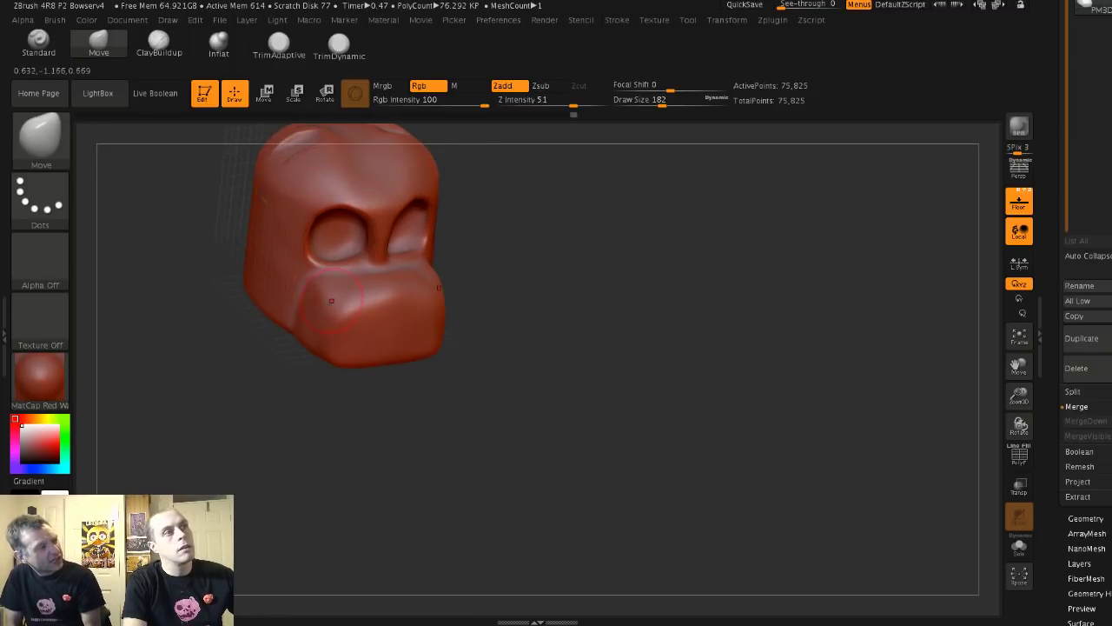
- Nudge the upper rims of the eye sockets down from the front view with the Move brush at draw size 217
{"action": "right_click_drag", "start_coordinate": [294, 311], "coordinate": [169, 255], "text": "shift"}
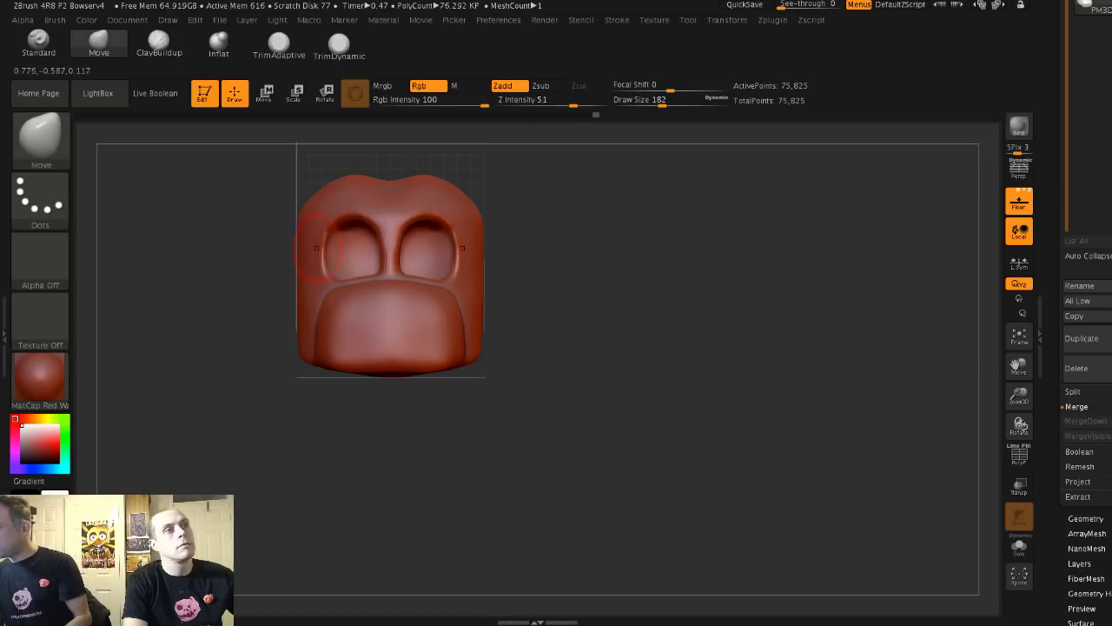
{"action": "key", "text": "bracketright"}
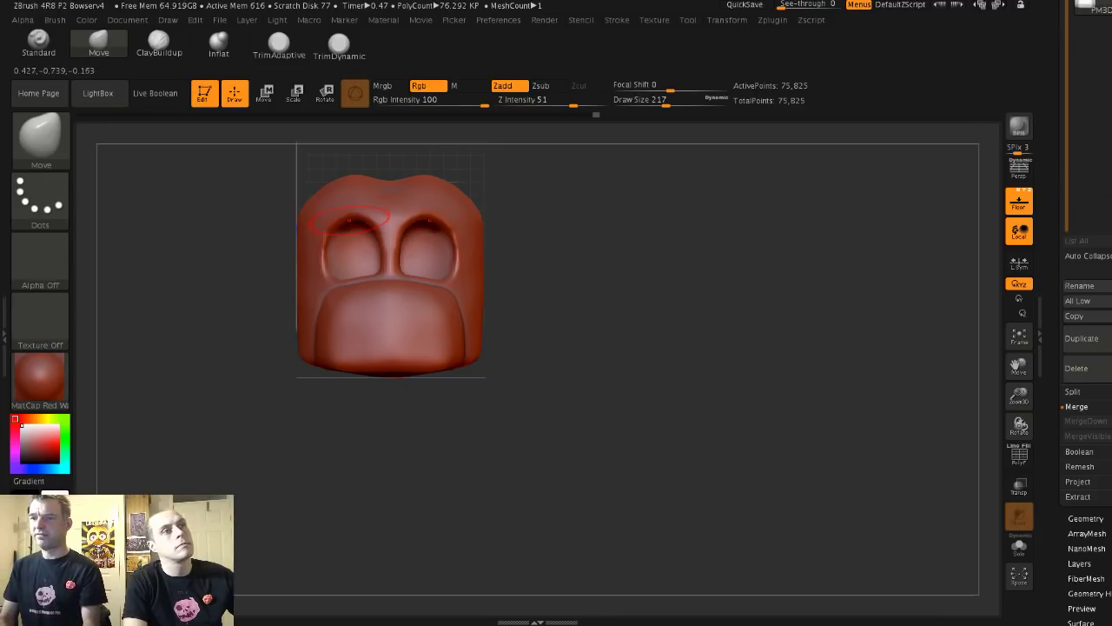
{"action": "left_click_drag", "start_coordinate": [361, 216], "coordinate": [361, 222]}
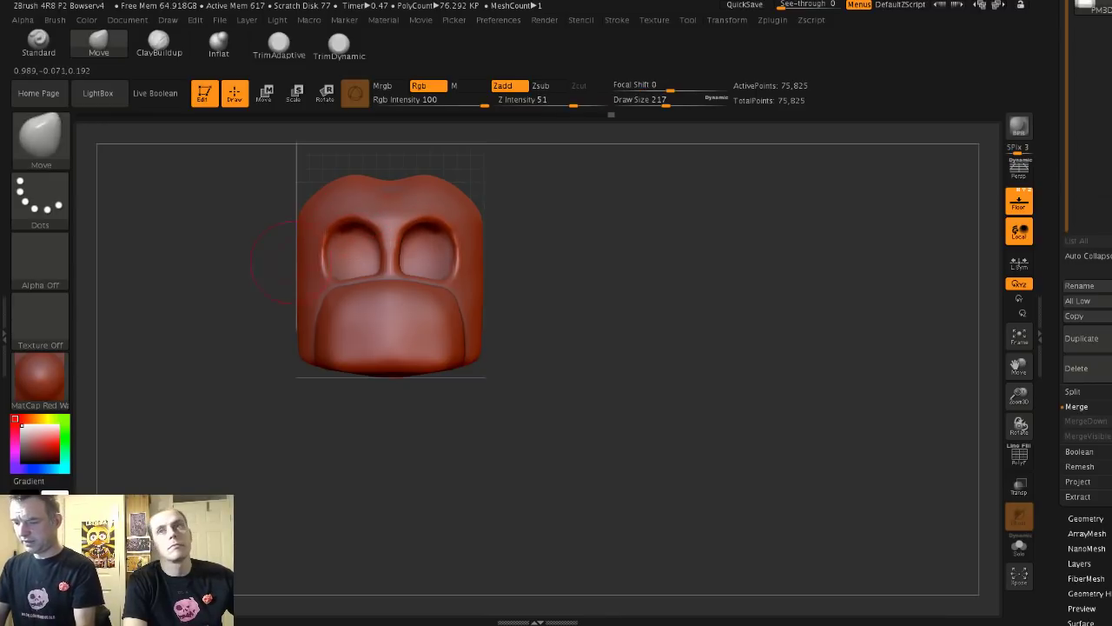
- Paint a wide oval nose mask on the upper centre of the muzzle with the MaskPen brush at draw size 124
{"action": "mouse_move", "coordinate": [235, 266]}
{"action": "left_mouse_down"}
{"action": "mouse_move", "coordinate": [211, 298]}
{"action": "mouse_move", "coordinate": [358, 331]}
{"action": "left_mouse_up"}
{"action": "key", "text": "s"}
{"action": "left_click", "coordinate": [365, 306]}
{"action": "key", "text": "shift"}
{"action": "key", "text": "s"}
{"action": "mouse_move", "coordinate": [358, 331]}
{"action": "left_mouse_down"}
{"action": "mouse_move", "coordinate": [370, 324]}
{"action": "mouse_move", "coordinate": [356, 326]}
{"action": "left_mouse_up"}
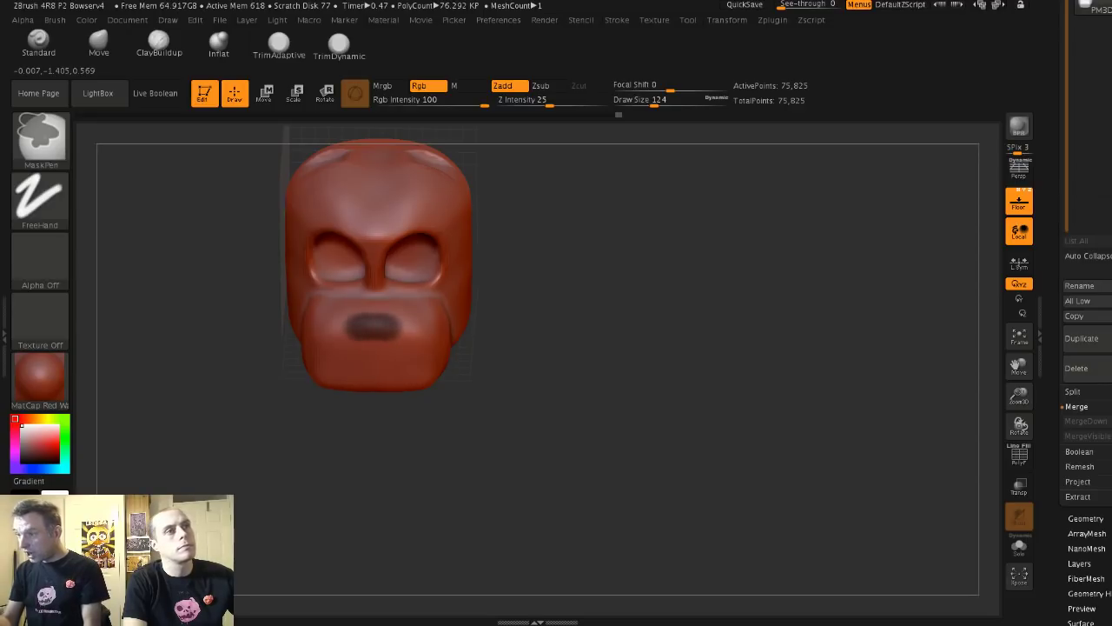
{"action": "mouse_move", "coordinate": [469, 313]}
{"action": "right_mouse_down"}
{"action": "mouse_move", "coordinate": [460, 365]}
{"action": "mouse_move", "coordinate": [418, 388]}
{"action": "mouse_move", "coordinate": [430, 277]}
{"action": "right_mouse_up"}
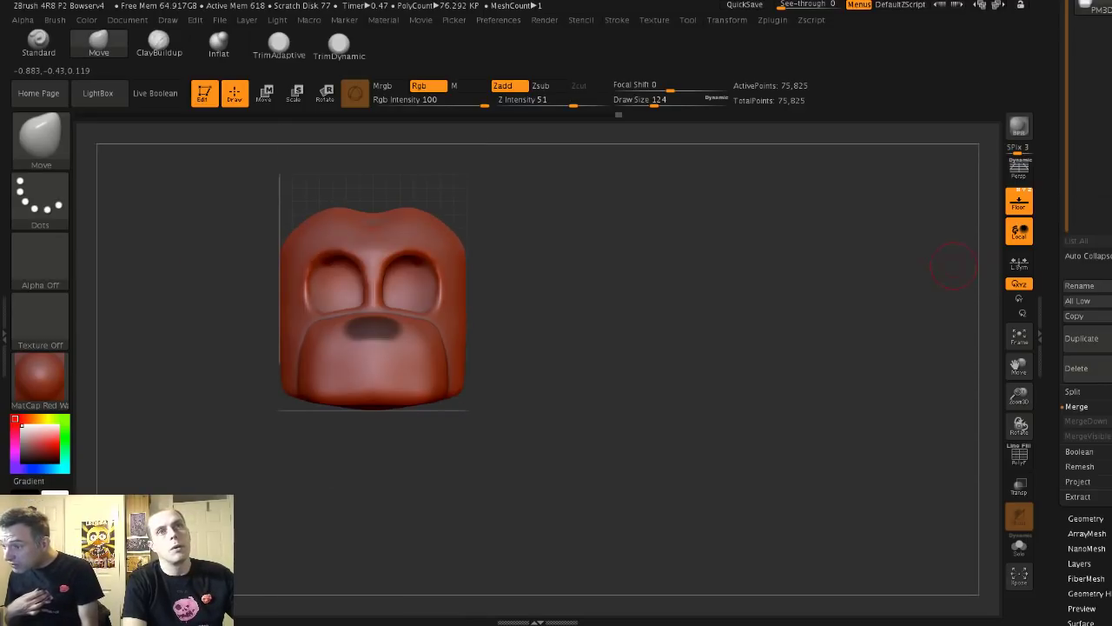
- Open the subtool Extract settings and preview an extraction of the masked nose area
{"action": "mouse_move", "coordinate": [1086, 270]}
{"action": "left_mouse_down"}
{"action": "mouse_move", "coordinate": [1086, 560]}
{"action": "mouse_move", "coordinate": [1086, 281]}
{"action": "left_mouse_up"}
{"action": "left_click", "coordinate": [1086, 529]}
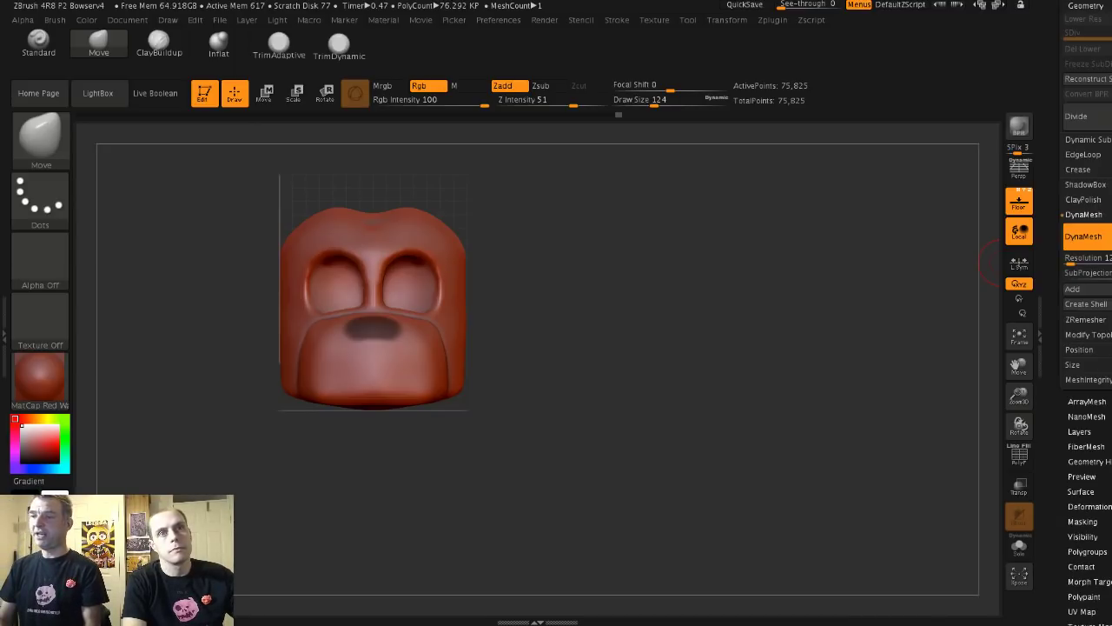
{"action": "scroll", "coordinate": [1086, 420], "scroll_direction": "up", "scroll_amount": 5}
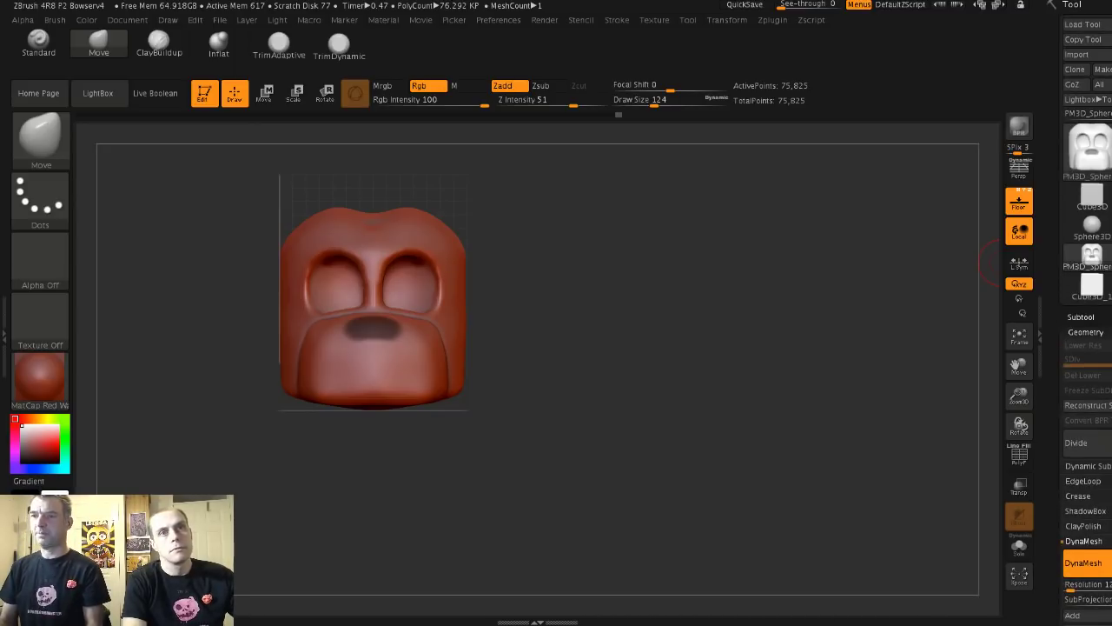
{"action": "left_click", "coordinate": [1081, 316]}
{"action": "left_click_drag", "start_coordinate": [1086, 599], "coordinate": [1086, 174]}
{"action": "left_click", "coordinate": [1078, 412]}
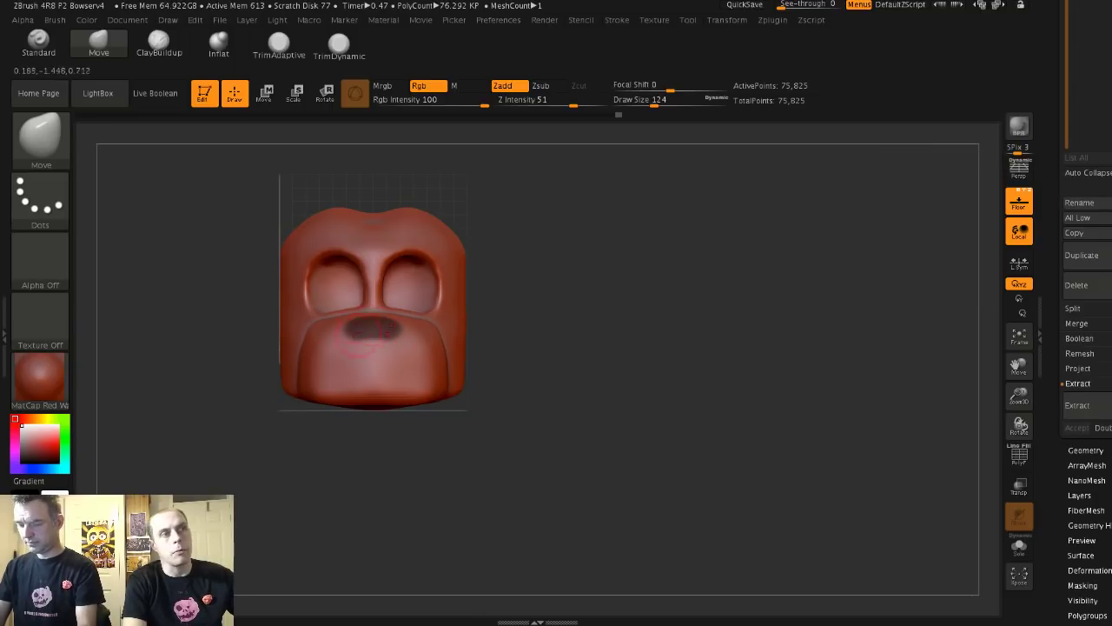
{"action": "left_click_drag", "start_coordinate": [365, 328], "coordinate": [373, 330], "text": "ctrl"}
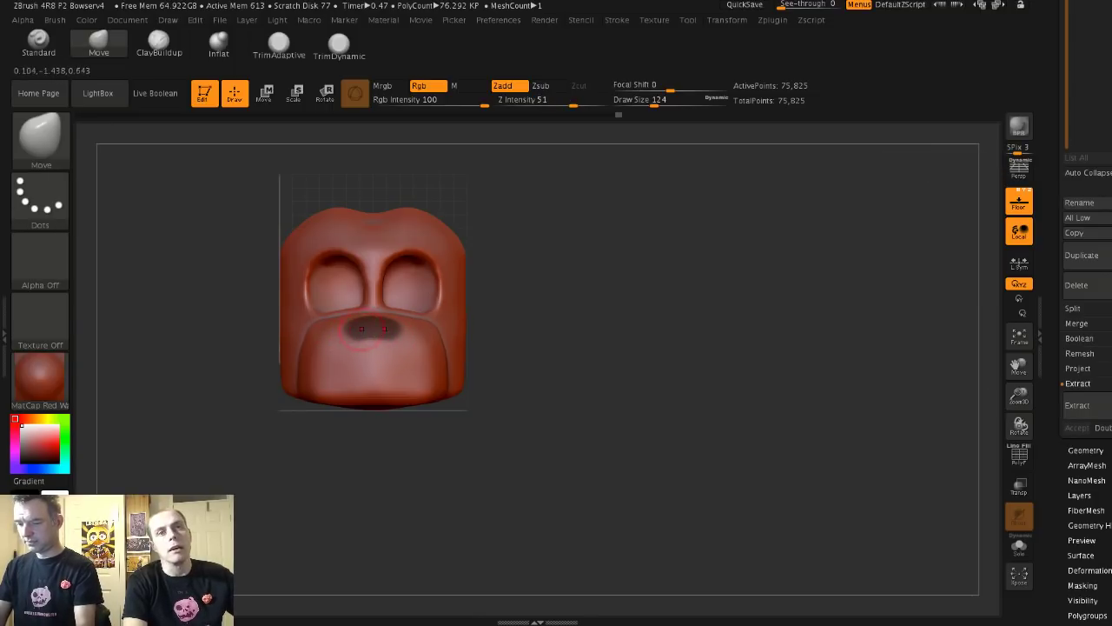
{"action": "left_click", "coordinate": [1078, 405]}
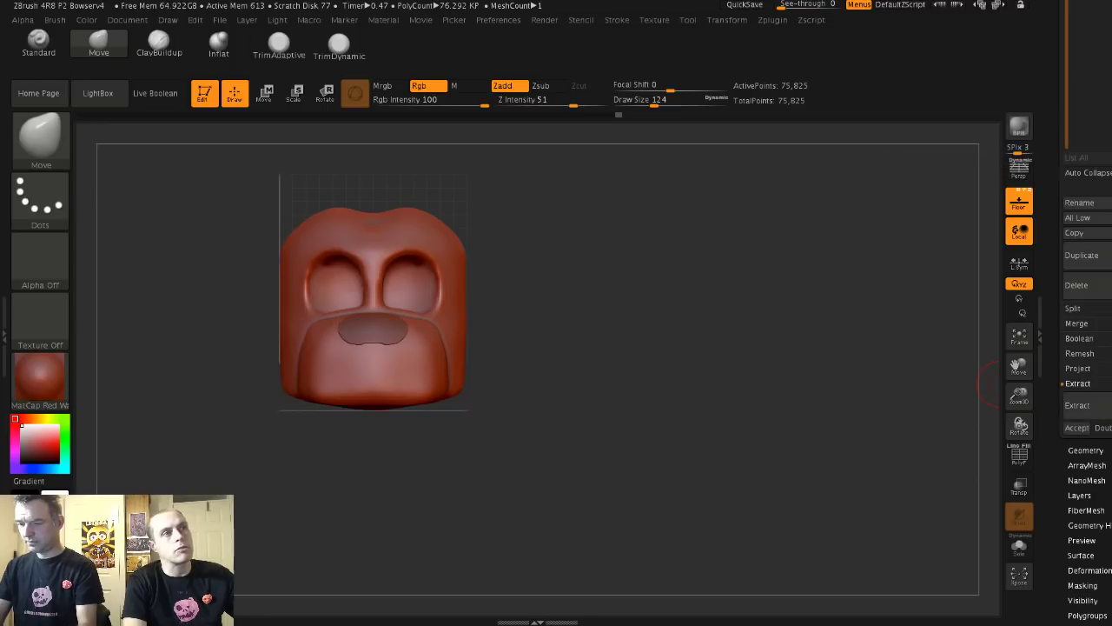
- Extract the masked nose patch from the muzzle and accept it as a new subtool
{"action": "left_click_drag", "start_coordinate": [819, 373], "coordinate": [765, 426]}
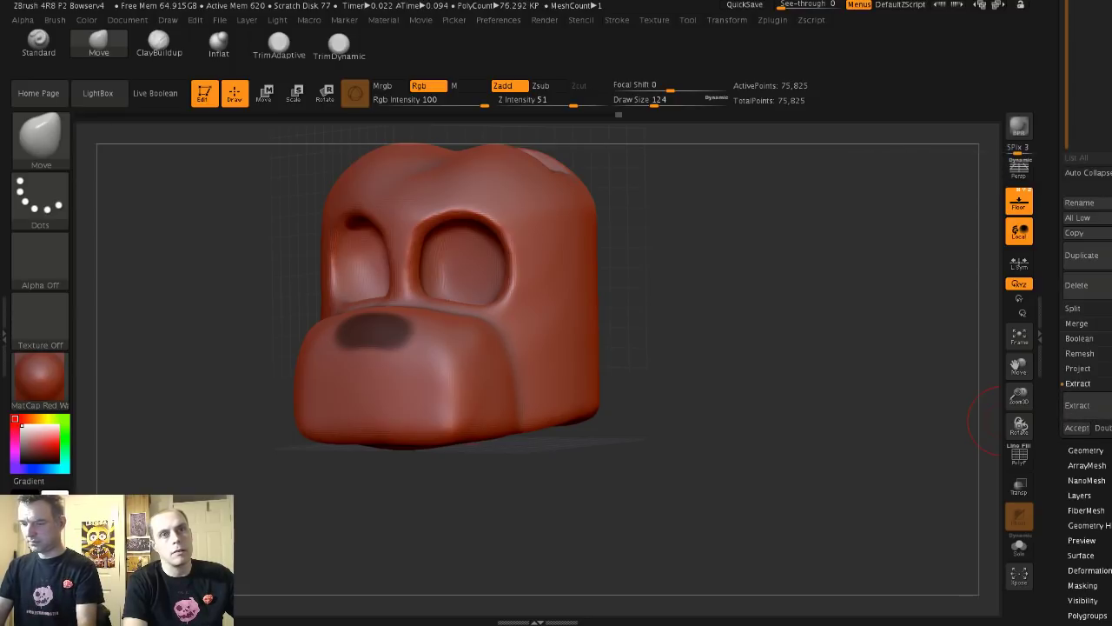
{"action": "left_click", "coordinate": [1078, 405]}
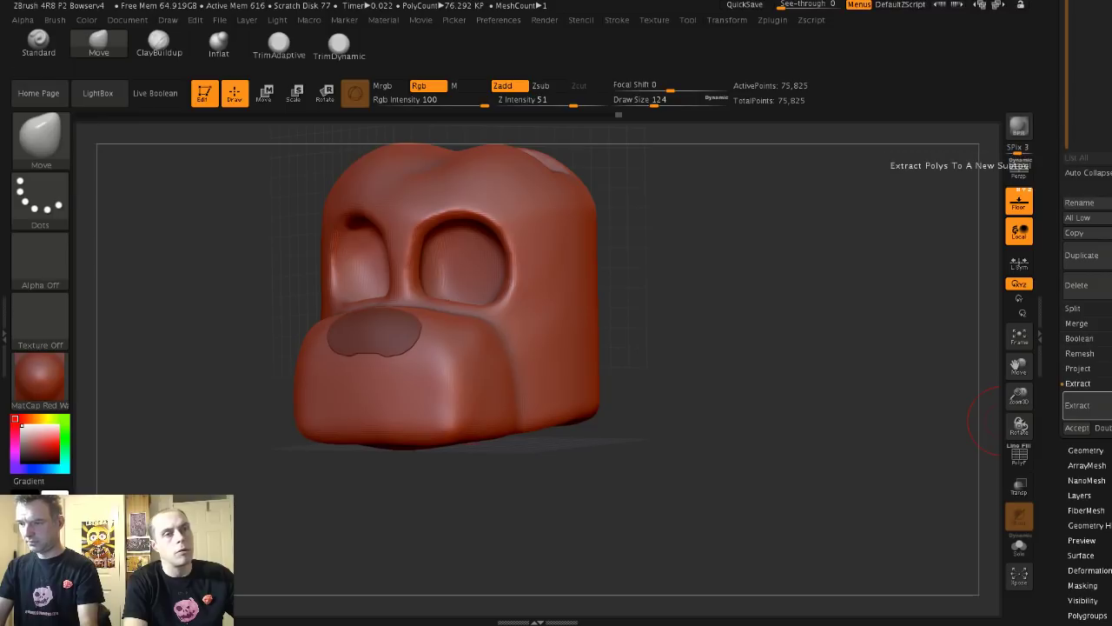
{"action": "left_click", "coordinate": [1076, 428]}
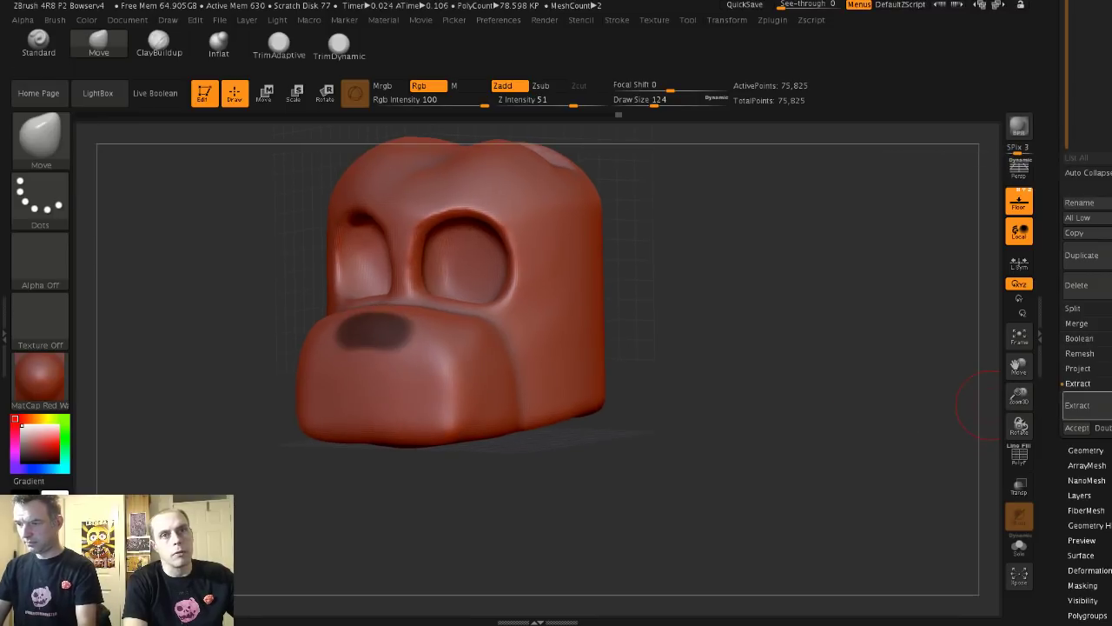
{"action": "left_click", "coordinate": [1077, 405]}
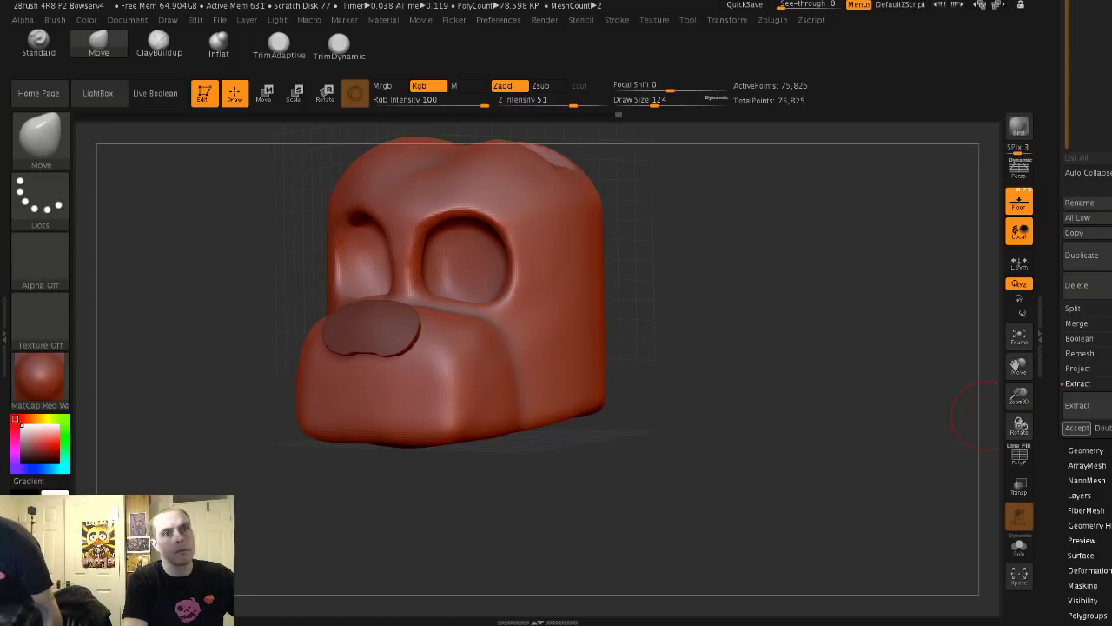
{"action": "left_click", "coordinate": [1076, 427]}
- Select the extracted nose subtool and even out its ragged edge with the Polish By Features deformation at 17
{"action": "mouse_move", "coordinate": [720, 398]}
{"action": "left_mouse_down"}
{"action": "mouse_move", "coordinate": [660, 374]}
{"action": "mouse_move", "coordinate": [693, 383]}
{"action": "left_mouse_up"}
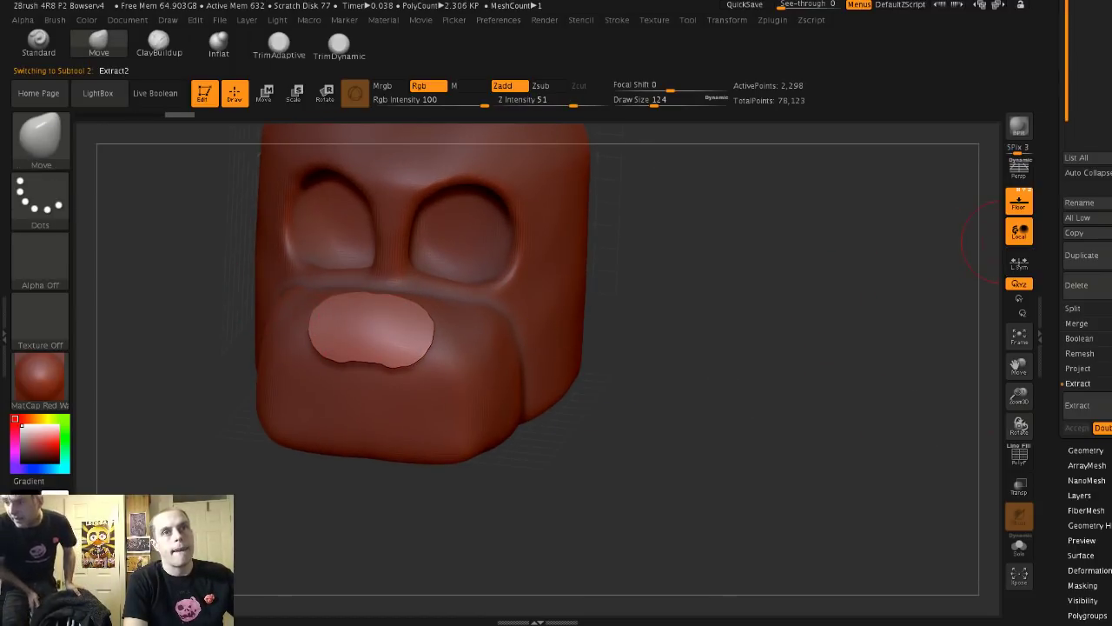
{"action": "scroll", "coordinate": [1086, 365], "scroll_direction": "down", "scroll_amount": 3}
{"action": "left_click", "coordinate": [1088, 407]}
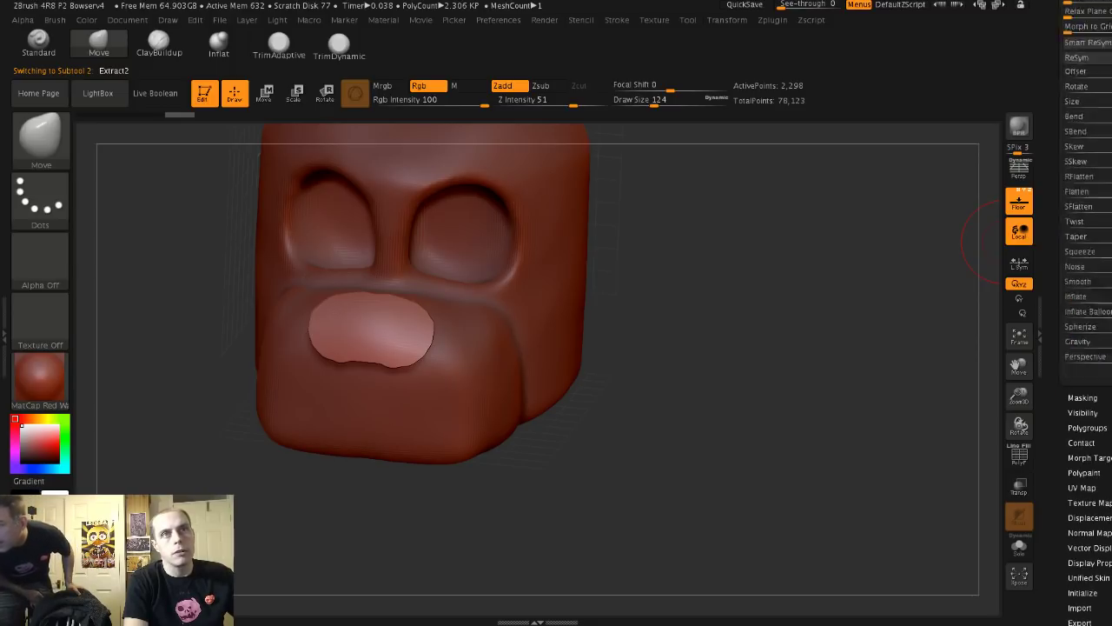
{"action": "left_click_drag", "start_coordinate": [1086, 382], "coordinate": [1086, 513]}
{"action": "scroll", "coordinate": [1087, 215], "scroll_direction": "up", "scroll_amount": 2}
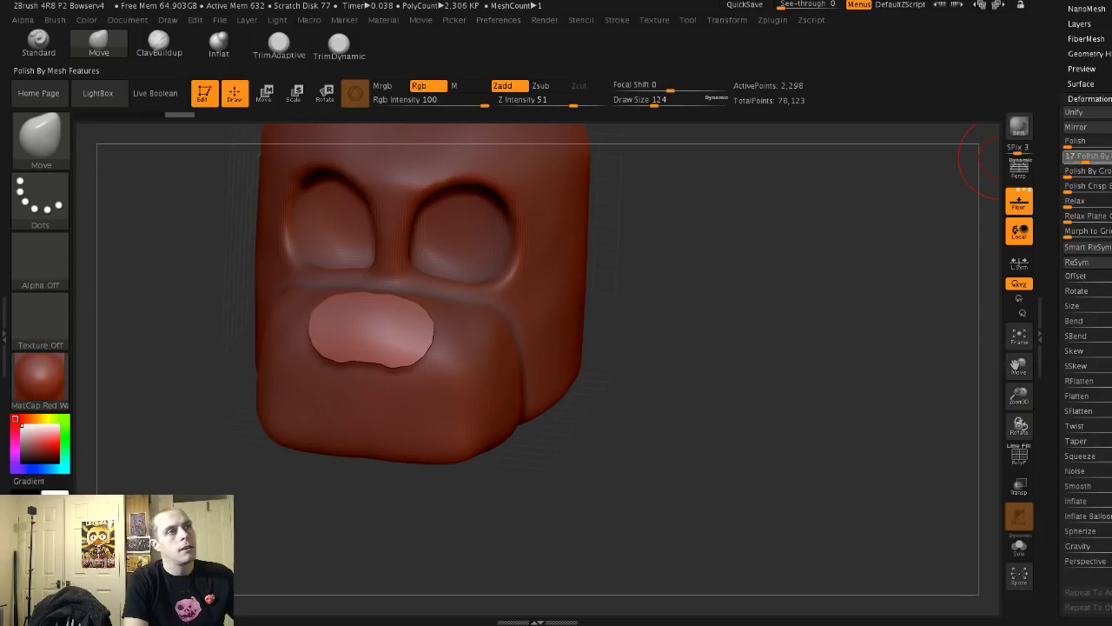
{"action": "left_click", "coordinate": [1086, 155]}
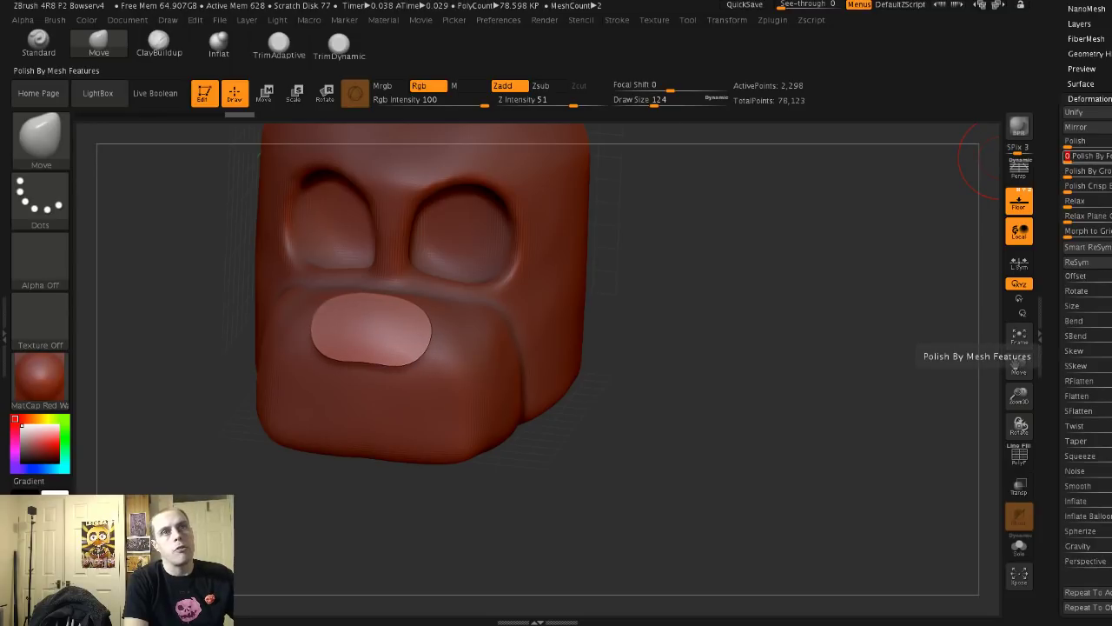
- Soften the nose patch's upper edge and rounded ends with the Smooth brush at draw size 124
{"action": "left_click_drag", "start_coordinate": [712, 374], "coordinate": [669, 387]}
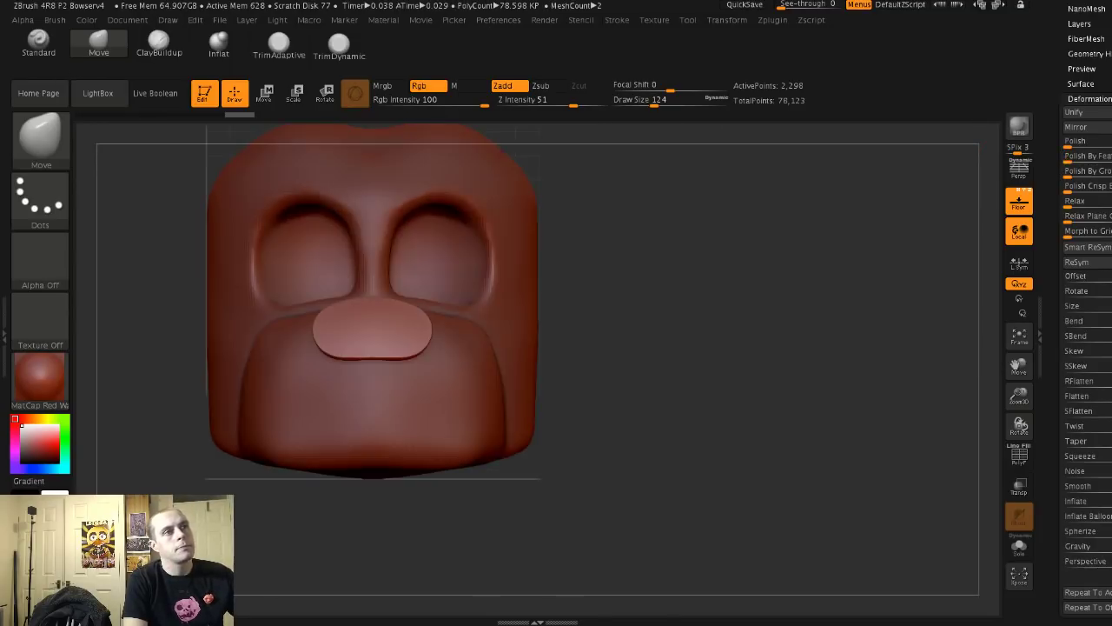
{"action": "left_click_drag", "start_coordinate": [139, 269], "coordinate": [113, 222]}
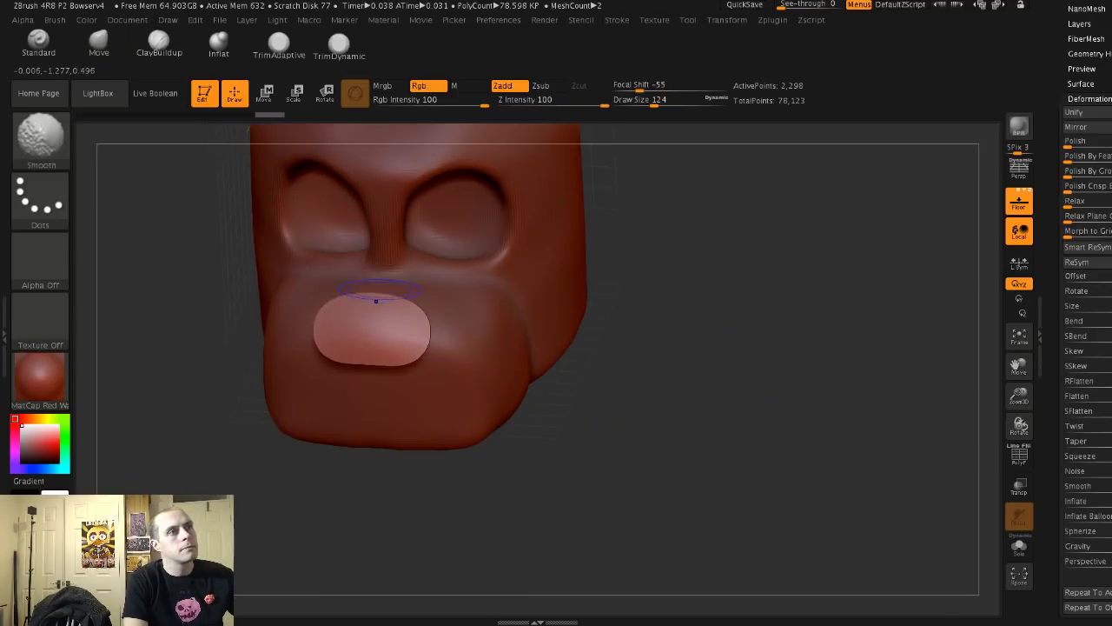
{"action": "mouse_move", "coordinate": [377, 295]}
{"action": "left_mouse_down", "text": "shift"}
{"action": "mouse_move", "coordinate": [315, 320]}
{"action": "mouse_move", "coordinate": [360, 361]}
{"action": "mouse_move", "coordinate": [323, 365]}
{"action": "mouse_move", "coordinate": [281, 318]}
{"action": "left_mouse_up", "text": "shift"}
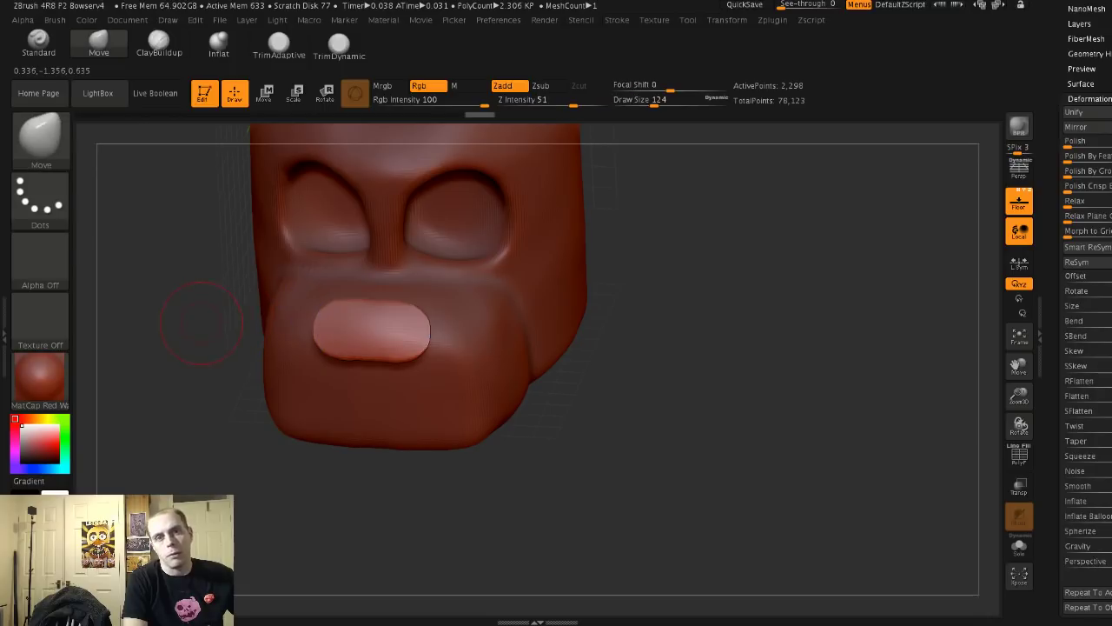
{"action": "mouse_move", "coordinate": [195, 325]}
{"action": "left_mouse_down"}
{"action": "mouse_move", "coordinate": [149, 329]}
{"action": "mouse_move", "coordinate": [197, 321]}
{"action": "left_mouse_up"}
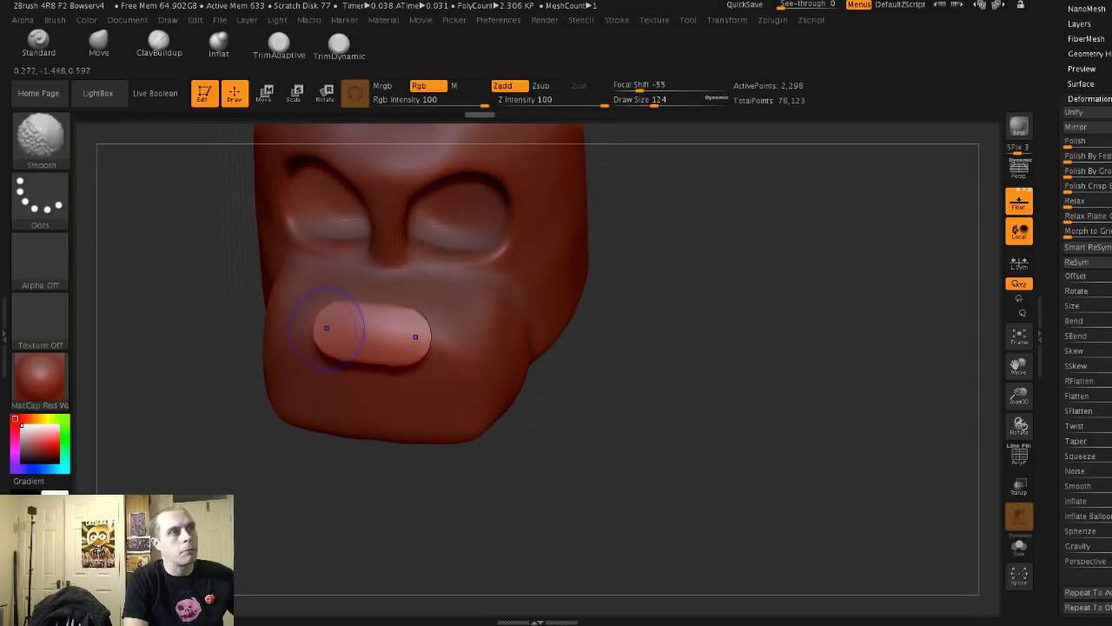
{"action": "left_click_drag", "start_coordinate": [330, 327], "coordinate": [303, 327], "text": "shift"}
{"action": "mouse_move", "coordinate": [201, 329]}
{"action": "left_mouse_down"}
{"action": "mouse_move", "coordinate": [304, 333]}
{"action": "mouse_move", "coordinate": [277, 342]}
{"action": "left_mouse_up"}
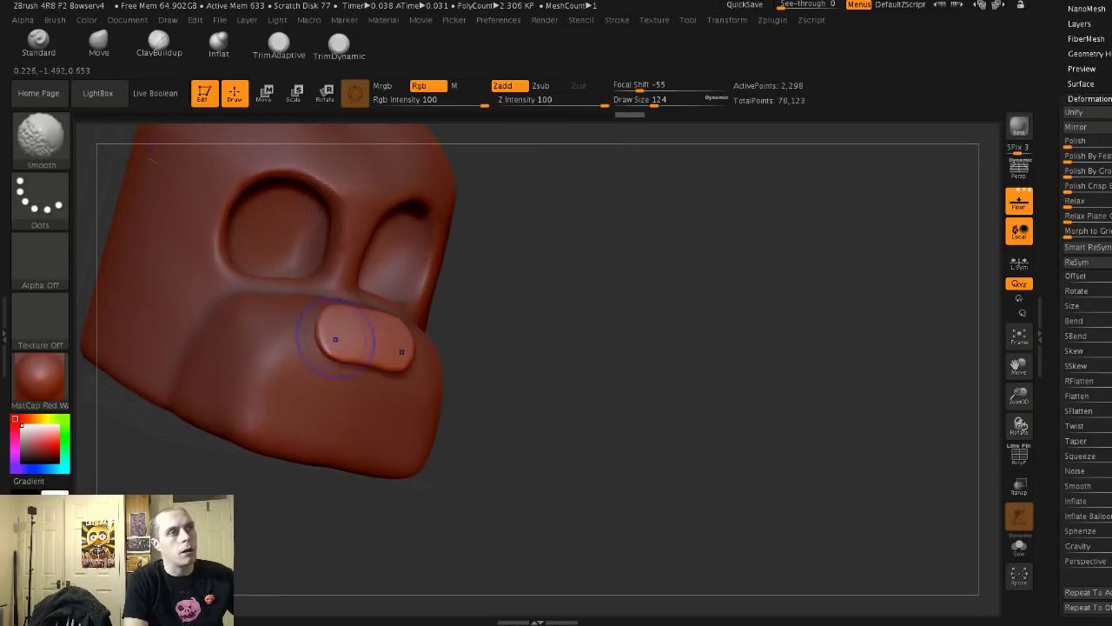
- Smooth the side end and upper corner of the nose patch with the Smooth brush at draw size 124
{"action": "mouse_move", "coordinate": [355, 358]}
{"action": "left_mouse_down", "text": "shift"}
{"action": "mouse_move", "coordinate": [349, 372]}
{"action": "mouse_move", "coordinate": [339, 346]}
{"action": "left_mouse_up", "text": "shift"}
{"action": "mouse_move", "coordinate": [556, 348]}
{"action": "left_mouse_down"}
{"action": "mouse_move", "coordinate": [426, 348]}
{"action": "mouse_move", "coordinate": [323, 298]}
{"action": "mouse_move", "coordinate": [283, 343]}
{"action": "left_mouse_up"}
{"action": "left_click_drag", "start_coordinate": [365, 343], "coordinate": [330, 304], "text": "shift"}
{"action": "mouse_move", "coordinate": [226, 270]}
{"action": "left_mouse_down"}
{"action": "mouse_move", "coordinate": [235, 224]}
{"action": "mouse_move", "coordinate": [178, 130]}
{"action": "mouse_move", "coordinate": [230, 147]}
{"action": "left_mouse_up"}
- Reshape the nose's side ends and the middle of its upper edge with the Move brush at draw size 124
{"action": "left_click_drag", "start_coordinate": [407, 337], "coordinate": [396, 333]}
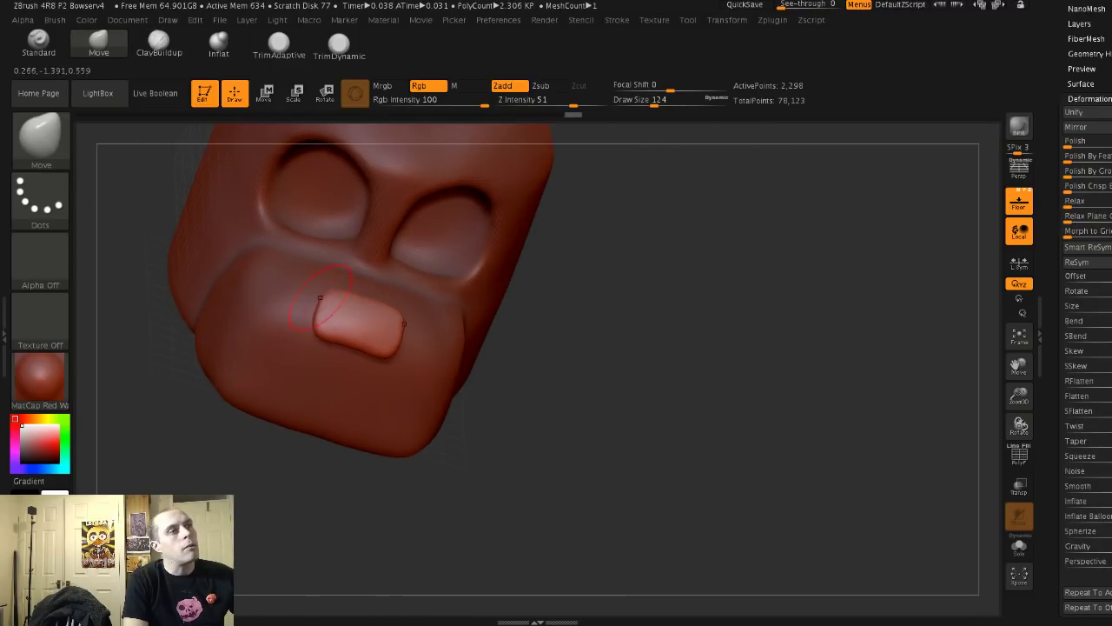
{"action": "left_click_drag", "start_coordinate": [315, 336], "coordinate": [323, 338]}
{"action": "left_click_drag", "start_coordinate": [157, 365], "coordinate": [209, 317]}
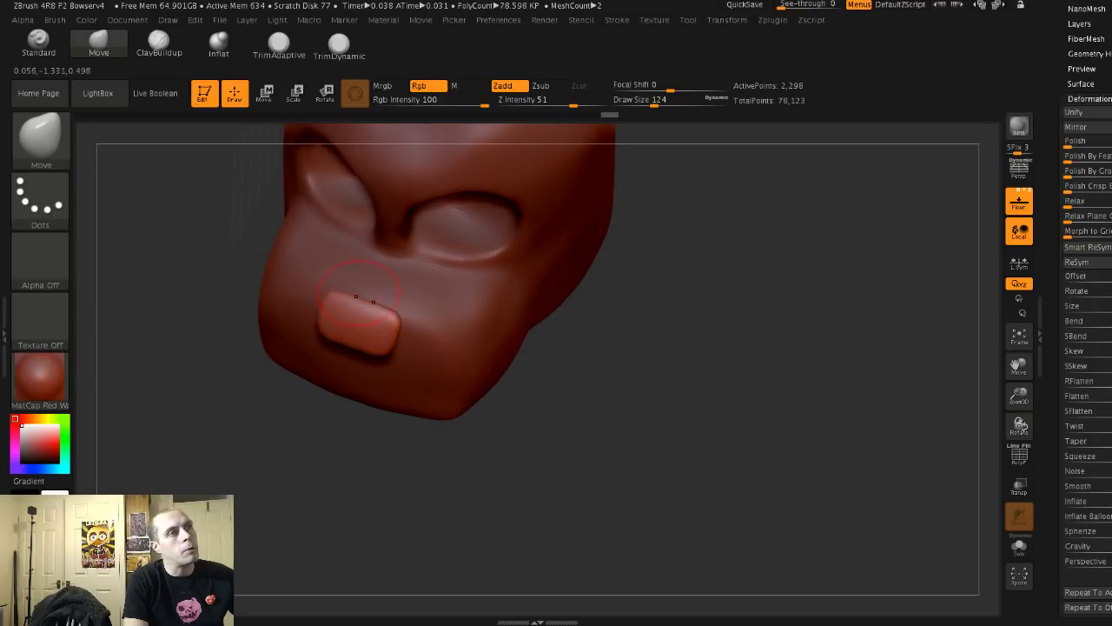
{"action": "left_click_drag", "start_coordinate": [365, 301], "coordinate": [365, 314]}
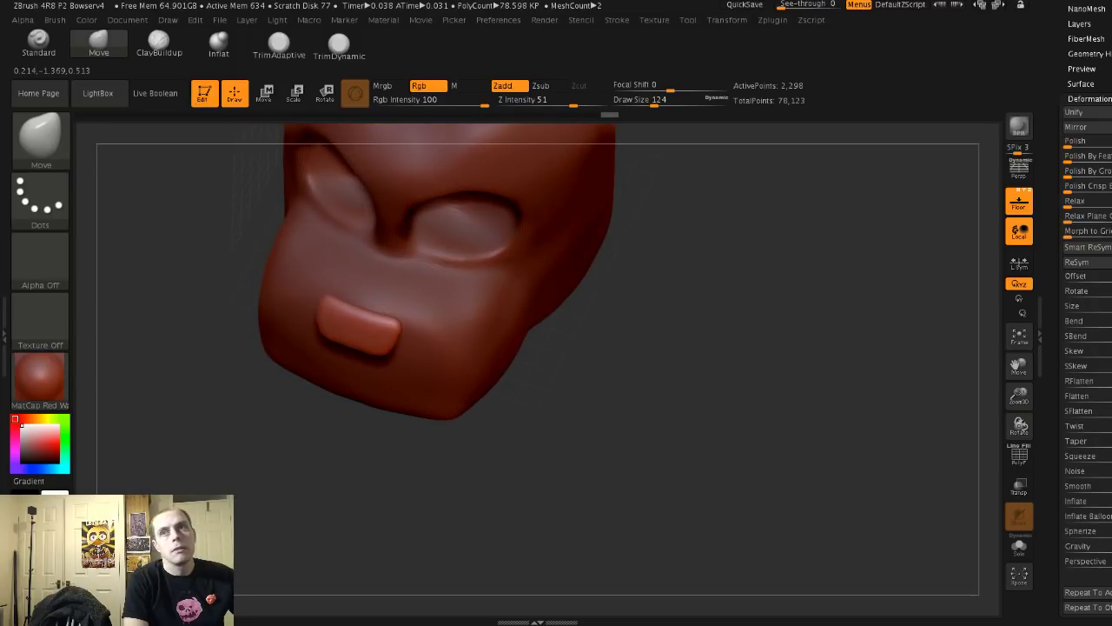
- Push the middle of the nose's lower edge upward into a slight curve with the Move brush
{"action": "left_click_drag", "start_coordinate": [181, 297], "coordinate": [135, 242]}
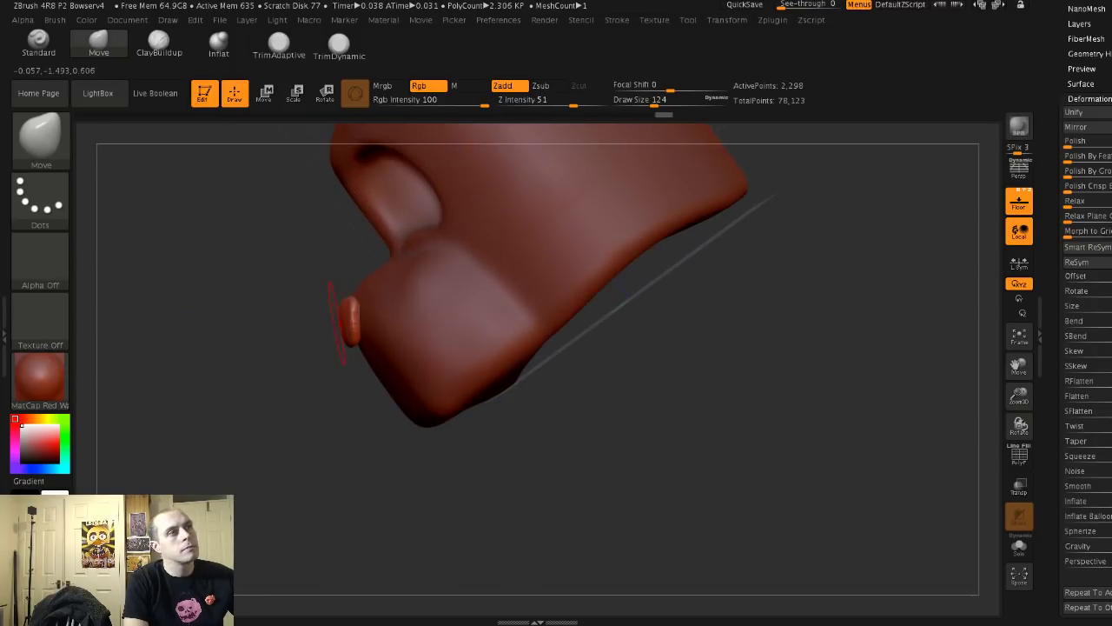
{"action": "left_click_drag", "start_coordinate": [217, 323], "coordinate": [318, 305]}
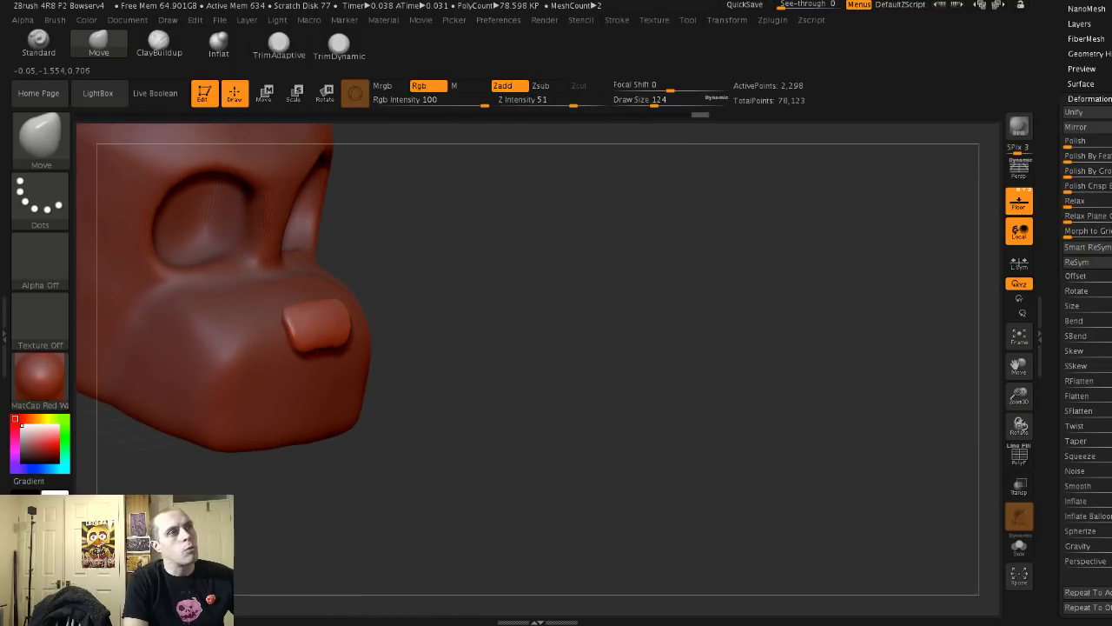
{"action": "left_click_drag", "start_coordinate": [323, 351], "coordinate": [308, 342]}
{"action": "left_click_drag", "start_coordinate": [434, 339], "coordinate": [382, 334]}
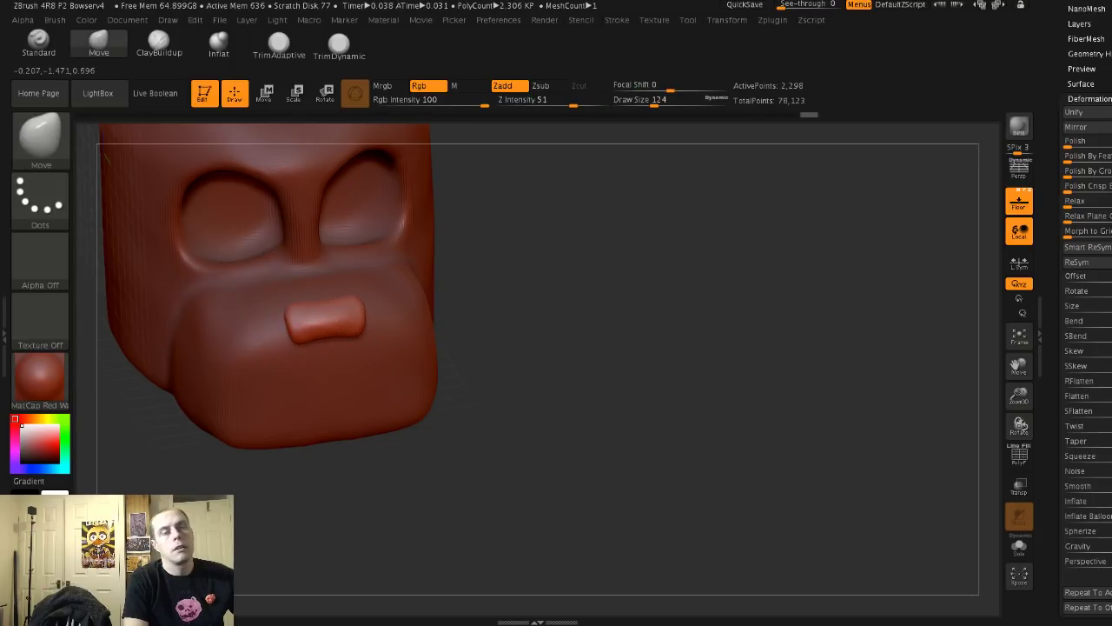
{"action": "key", "text": "f"}
- Reselect the nose subtool and mask its front half from the side with the Lasso mask stroke
{"action": "left_click", "coordinate": [320, 383], "text": "alt"}
{"action": "left_click_drag", "start_coordinate": [460, 381], "coordinate": [341, 317]}
{"action": "mouse_move", "coordinate": [341, 317]}
{"action": "right_mouse_down"}
{"action": "mouse_move", "coordinate": [287, 335]}
{"action": "mouse_move", "coordinate": [238, 278]}
{"action": "right_mouse_up"}
{"action": "key", "text": "ctrl"}
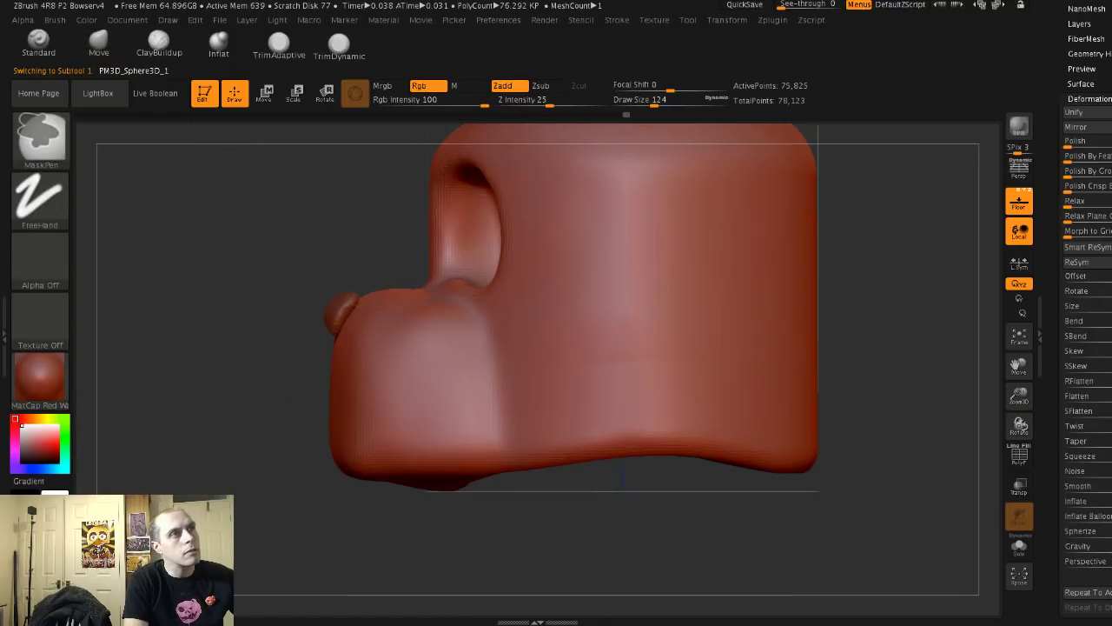
{"action": "left_click", "coordinate": [334, 322], "text": "alt"}
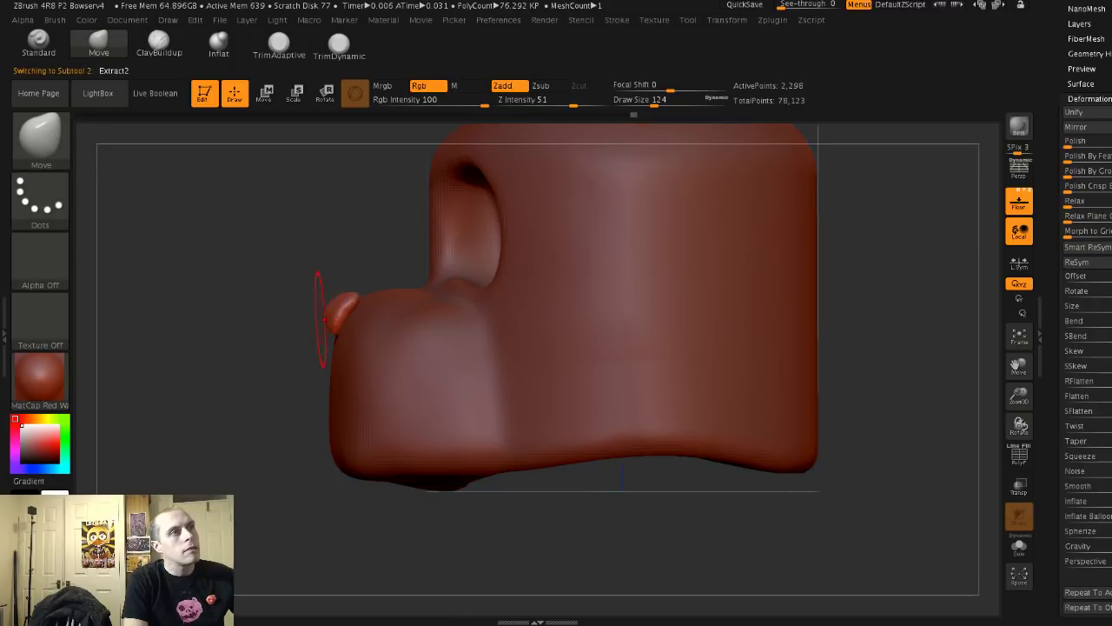
{"action": "right_click_drag", "start_coordinate": [334, 322], "coordinate": [357, 280], "text": "ctrl"}
{"action": "left_click_drag", "start_coordinate": [365, 272], "coordinate": [342, 309], "text": "ctrl"}
{"action": "left_click_drag", "start_coordinate": [302, 273], "coordinate": [288, 265], "text": "ctrl"}
{"action": "left_click", "coordinate": [40, 200], "text": "ctrl"}
{"action": "left_click", "coordinate": [236, 241], "text": "ctrl"}
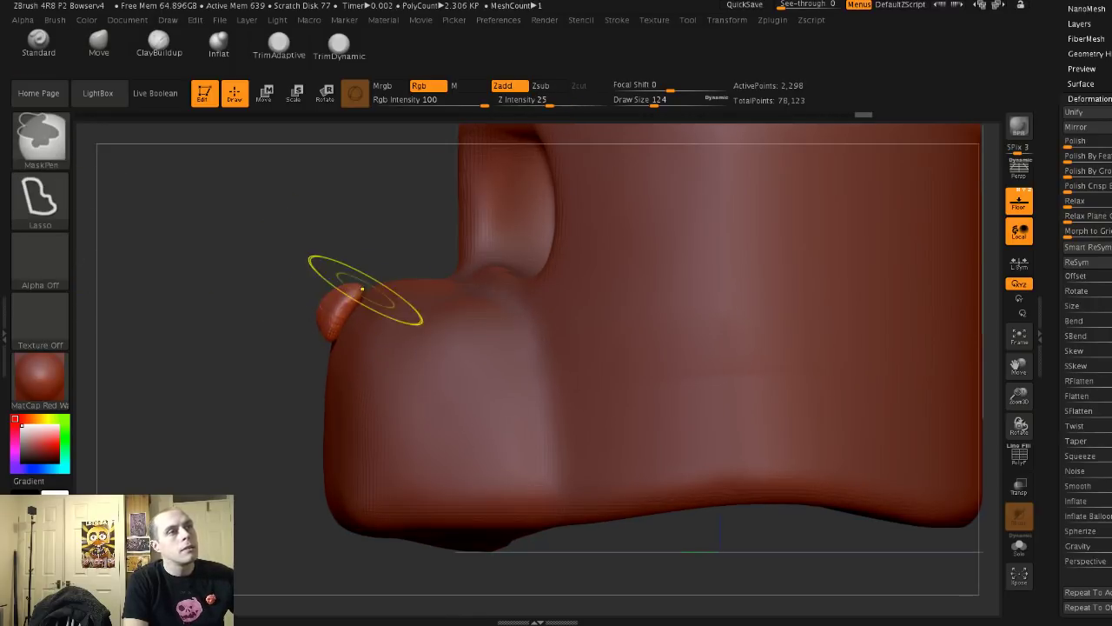
{"action": "left_click_drag", "start_coordinate": [361, 286], "coordinate": [321, 304], "text": "ctrl"}
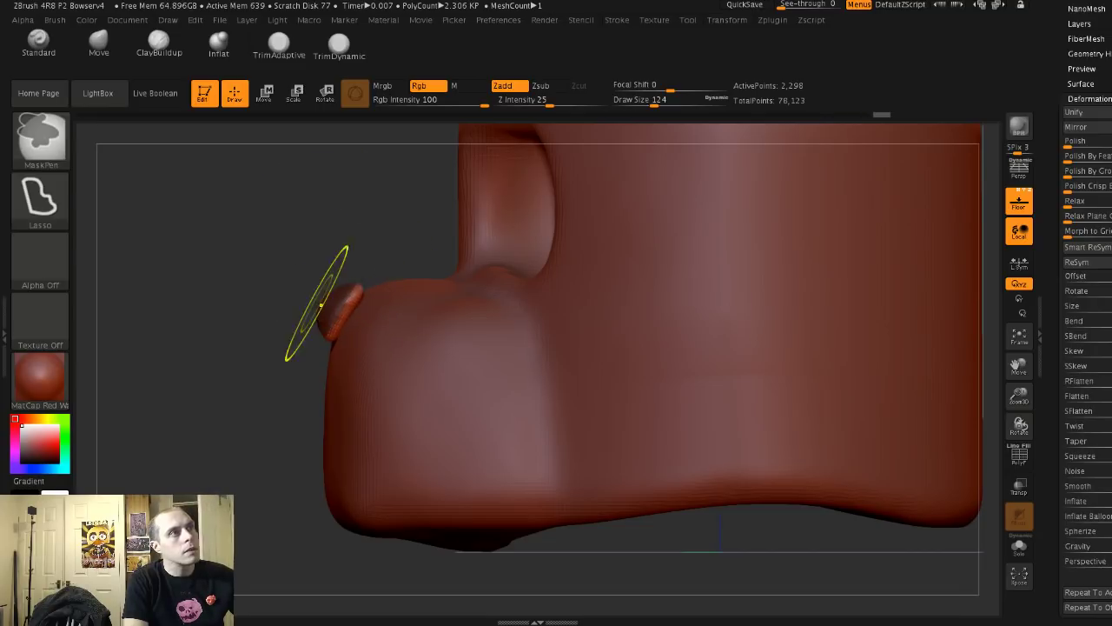
- Adjust the unmasked back of the nose with the Move gizmo and clear the mask
{"action": "left_click", "coordinate": [265, 94]}
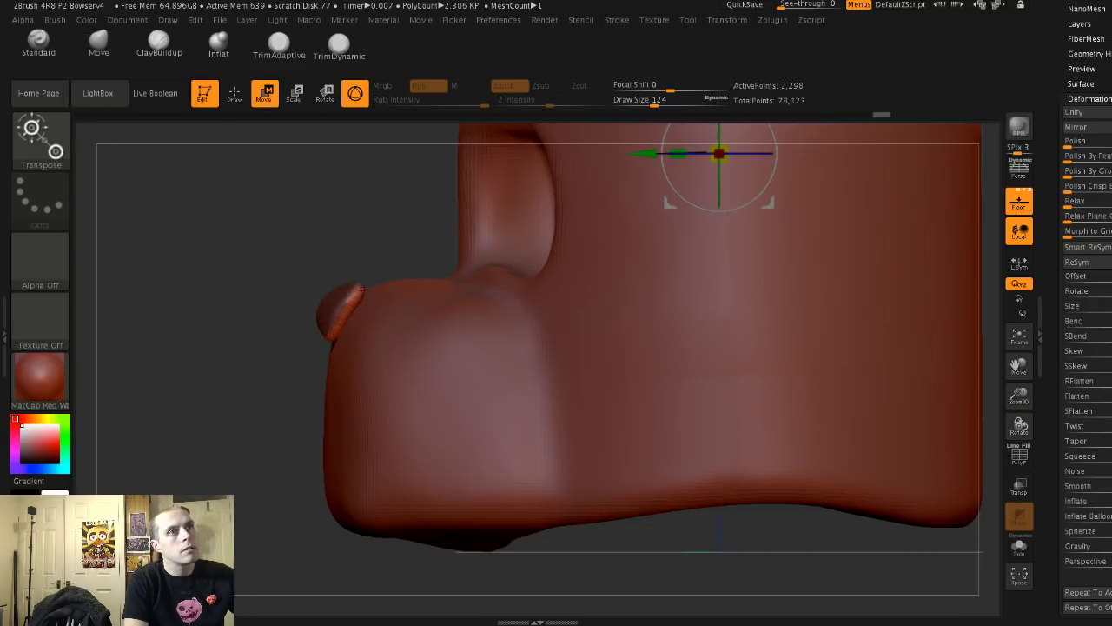
{"action": "left_click_drag", "start_coordinate": [670, 204], "coordinate": [435, 409], "text": "alt"}
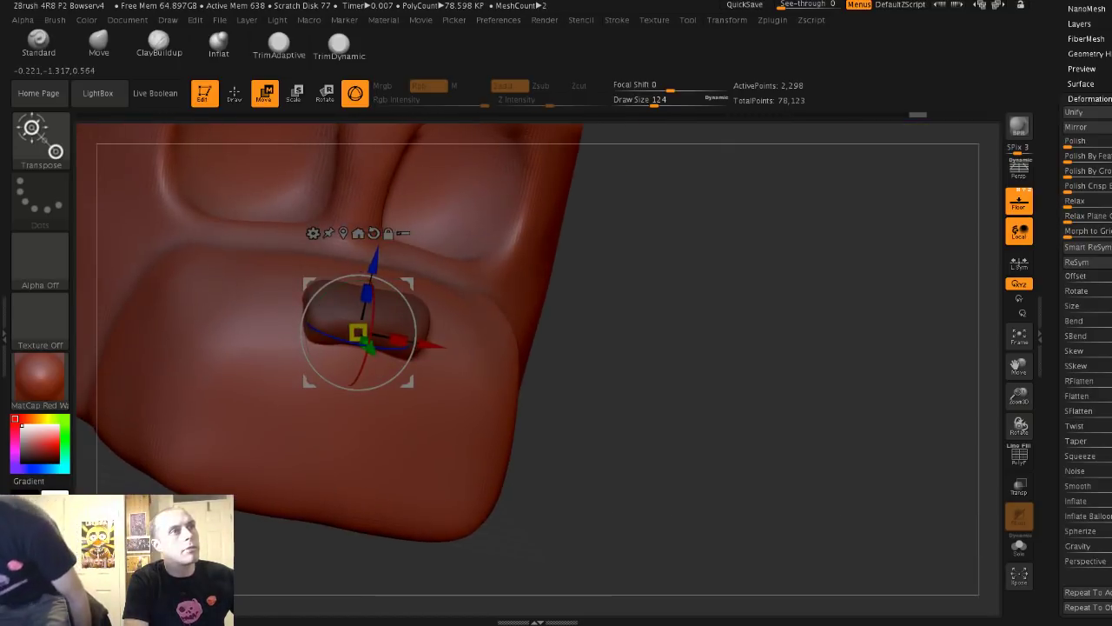
{"action": "right_click_drag", "start_coordinate": [435, 408], "coordinate": [434, 331], "text": "ctrl"}
{"action": "left_click", "coordinate": [235, 94]}
{"action": "left_click_drag", "start_coordinate": [551, 323], "coordinate": [583, 348], "text": "ctrl"}
{"action": "left_click_drag", "start_coordinate": [658, 348], "coordinate": [592, 328]}
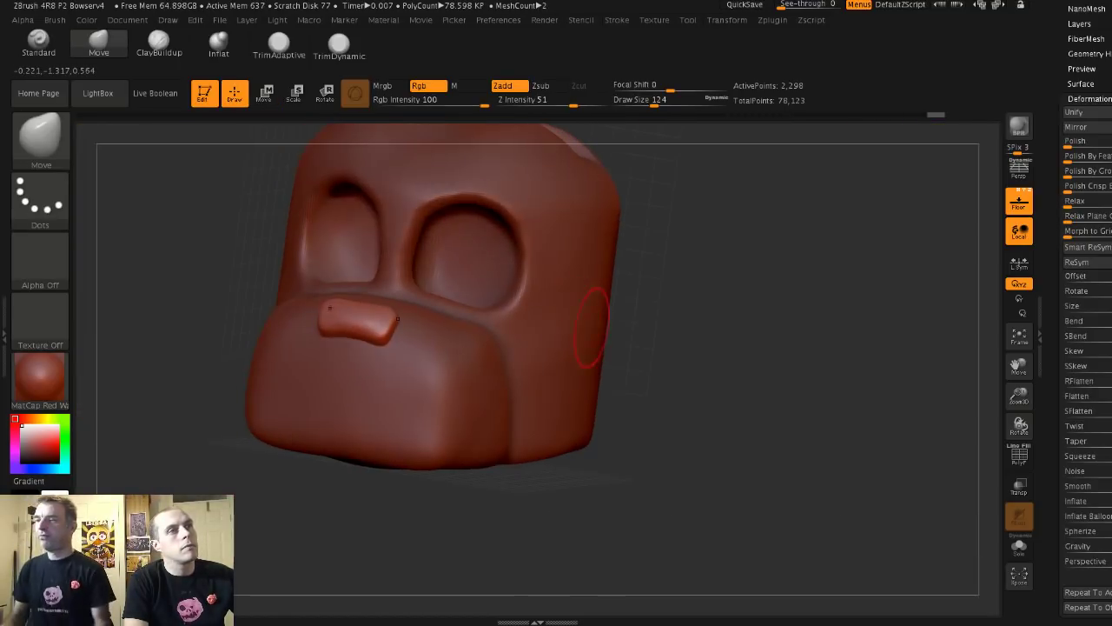
- Select the head subtool and mask everything above the lower muzzle from the front with the Rect mask stroke
{"action": "right_click_drag", "start_coordinate": [724, 376], "coordinate": [724, 330], "text": "ctrl"}
{"action": "left_click_drag", "start_coordinate": [724, 330], "coordinate": [608, 330]}
{"action": "right_click_drag", "start_coordinate": [608, 330], "coordinate": [608, 304], "text": "ctrl"}
{"action": "left_click", "coordinate": [375, 393], "text": "alt"}
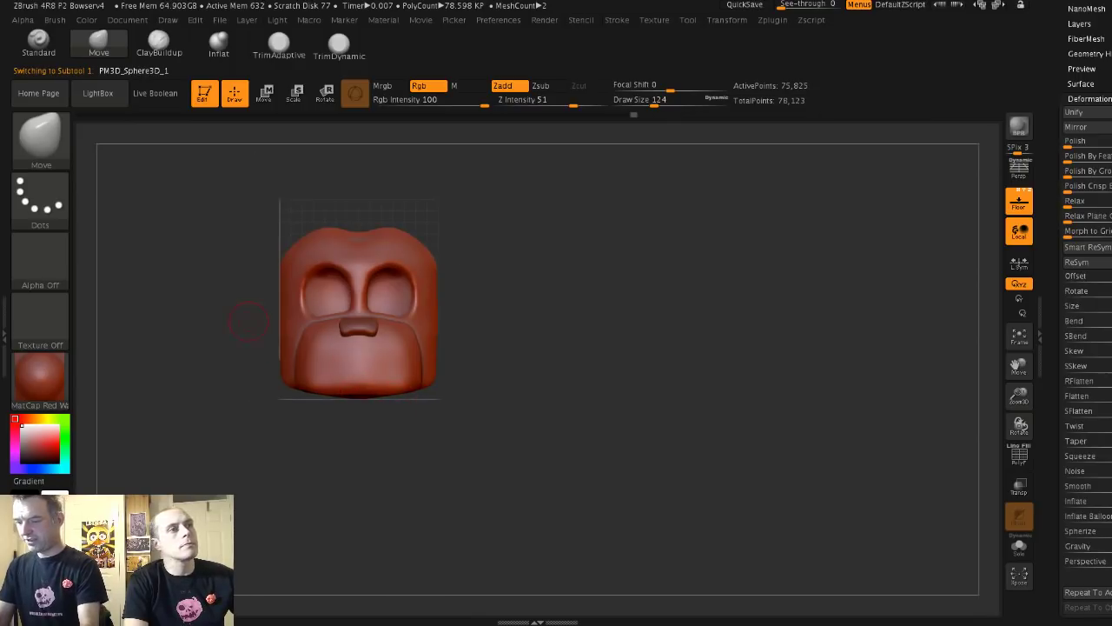
{"action": "left_click_drag", "start_coordinate": [220, 309], "coordinate": [187, 310]}
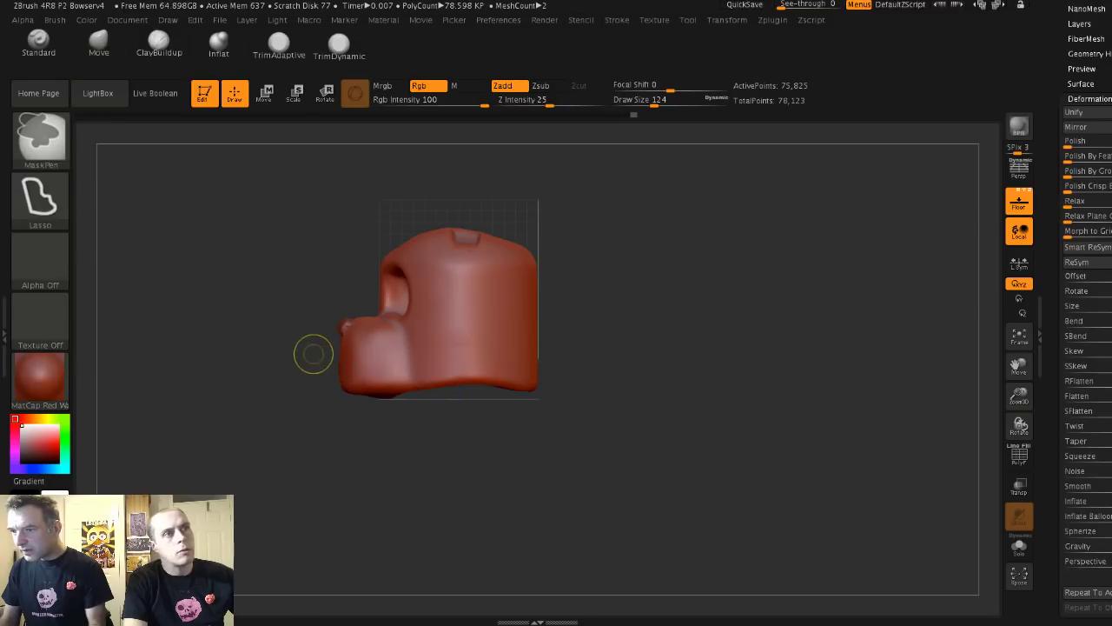
{"action": "left_click_drag", "start_coordinate": [307, 359], "coordinate": [373, 360], "text": "shift"}
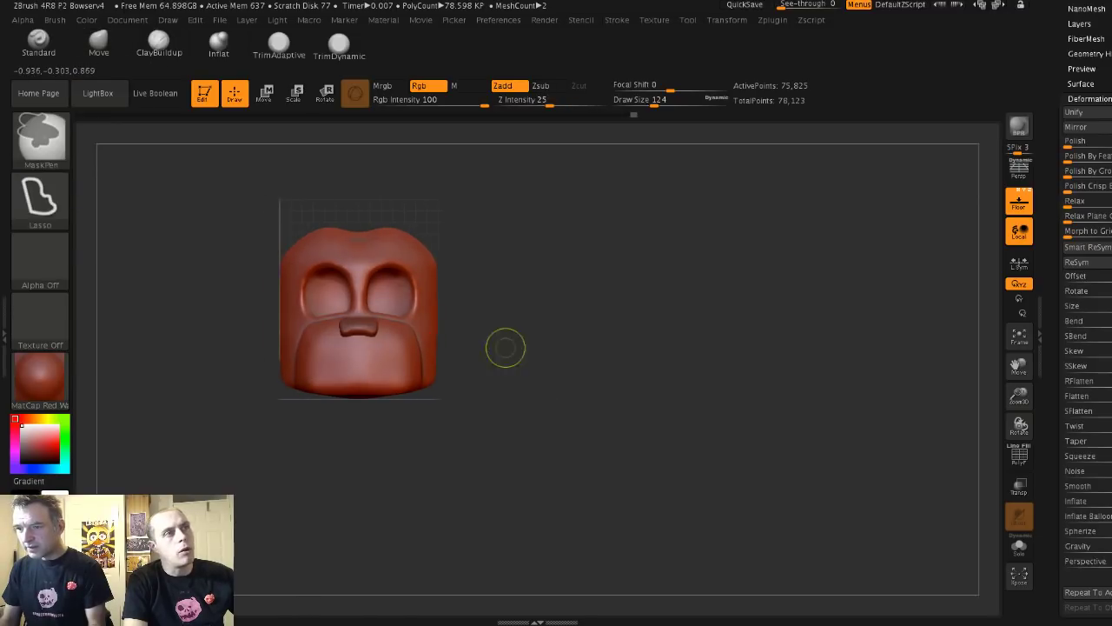
{"action": "mouse_move", "coordinate": [506, 348]}
{"action": "left_mouse_down", "text": "ctrl"}
{"action": "mouse_move", "coordinate": [220, 284]}
{"action": "mouse_move", "coordinate": [281, 182]}
{"action": "left_mouse_up", "text": "ctrl"}
{"action": "key", "text": "ctrl+z"}
{"action": "left_click", "coordinate": [40, 200], "text": "ctrl"}
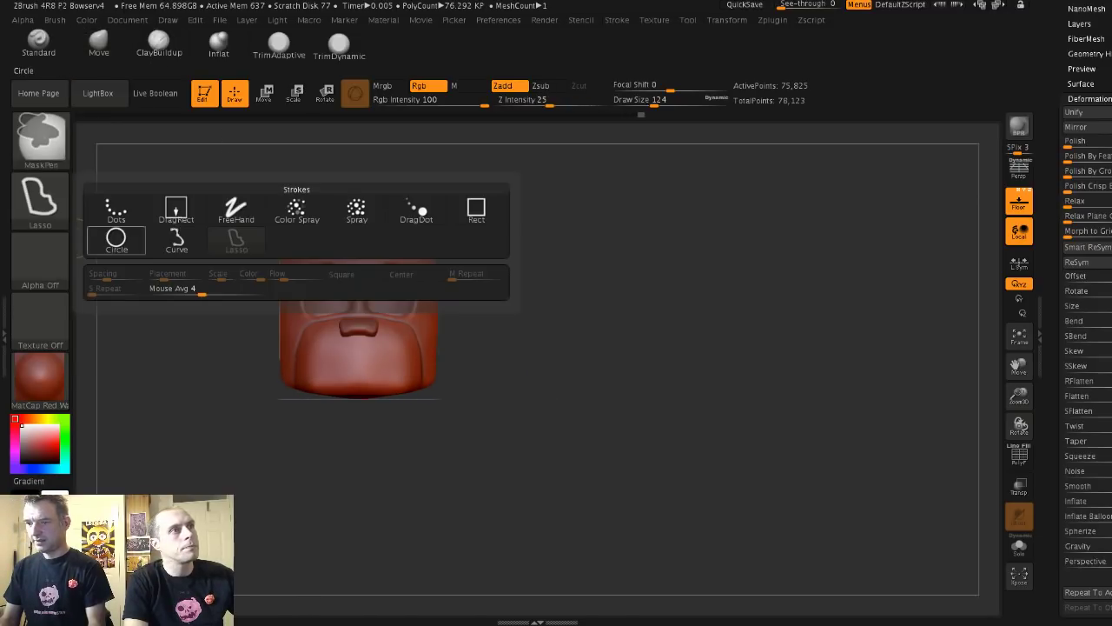
{"action": "left_click", "coordinate": [476, 210], "text": "ctrl"}
{"action": "mouse_move", "coordinate": [231, 204]}
{"action": "left_mouse_down", "text": "ctrl"}
{"action": "mouse_move", "coordinate": [484, 325]}
{"action": "mouse_move", "coordinate": [490, 356]}
{"action": "left_mouse_up", "text": "ctrl"}
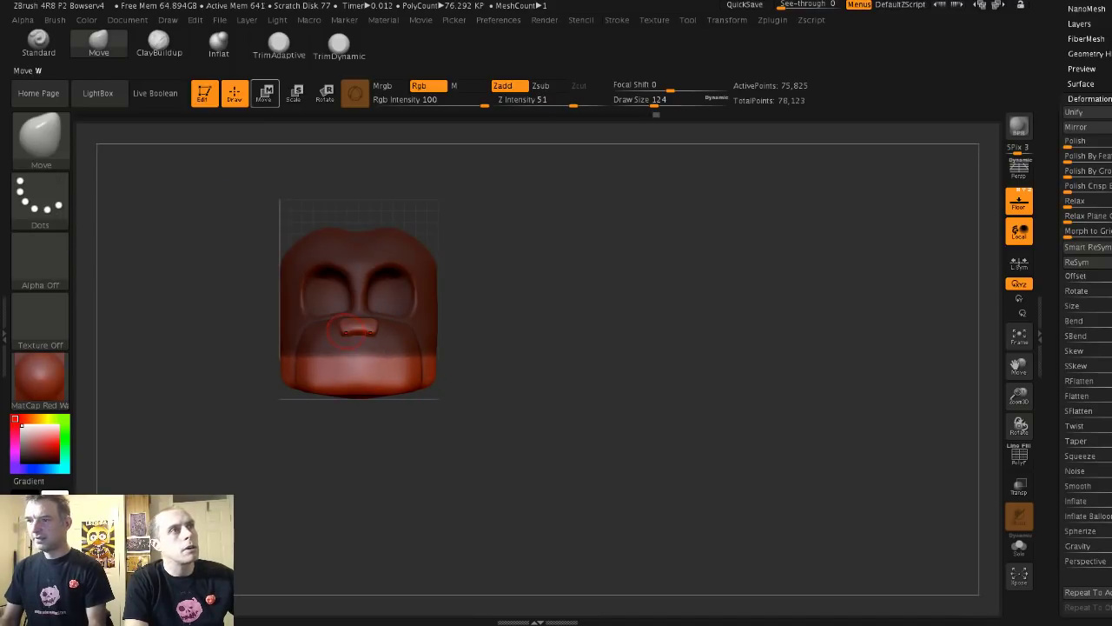
- Raise the unmasked bottom of the head by about 0.09 with the Move gizmo and clear the mask
{"action": "key", "text": "w"}
{"action": "left_click_drag", "start_coordinate": [360, 210], "coordinate": [360, 205]}
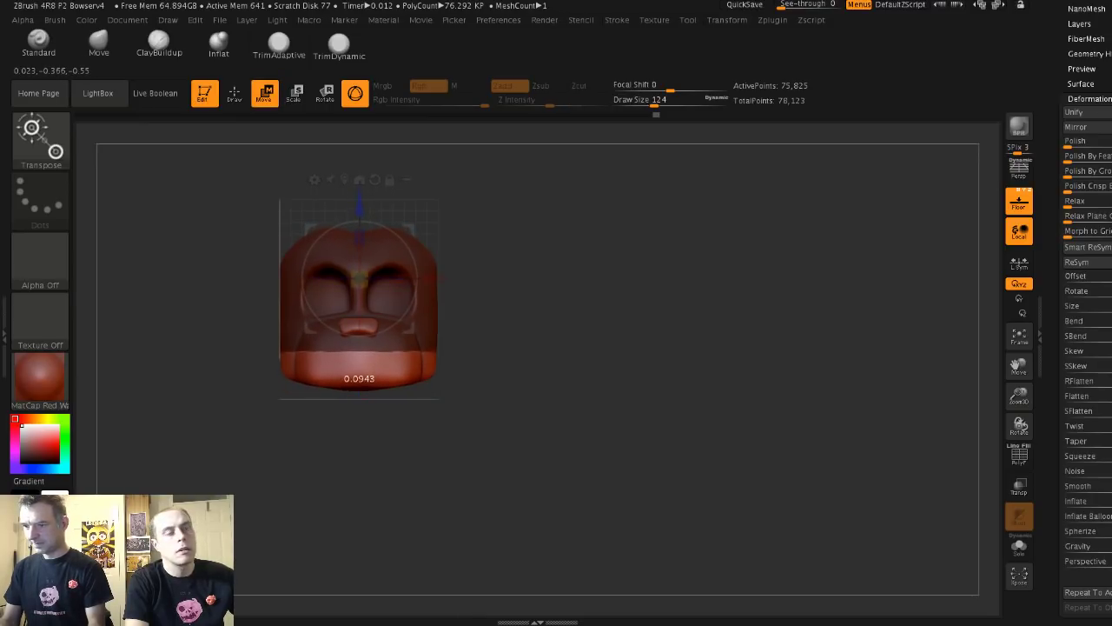
{"action": "left_click_drag", "start_coordinate": [556, 348], "coordinate": [456, 348]}
{"action": "left_click_drag", "start_coordinate": [521, 365], "coordinate": [565, 365], "text": "ctrl"}
{"action": "left_click_drag", "start_coordinate": [465, 393], "coordinate": [452, 393]}
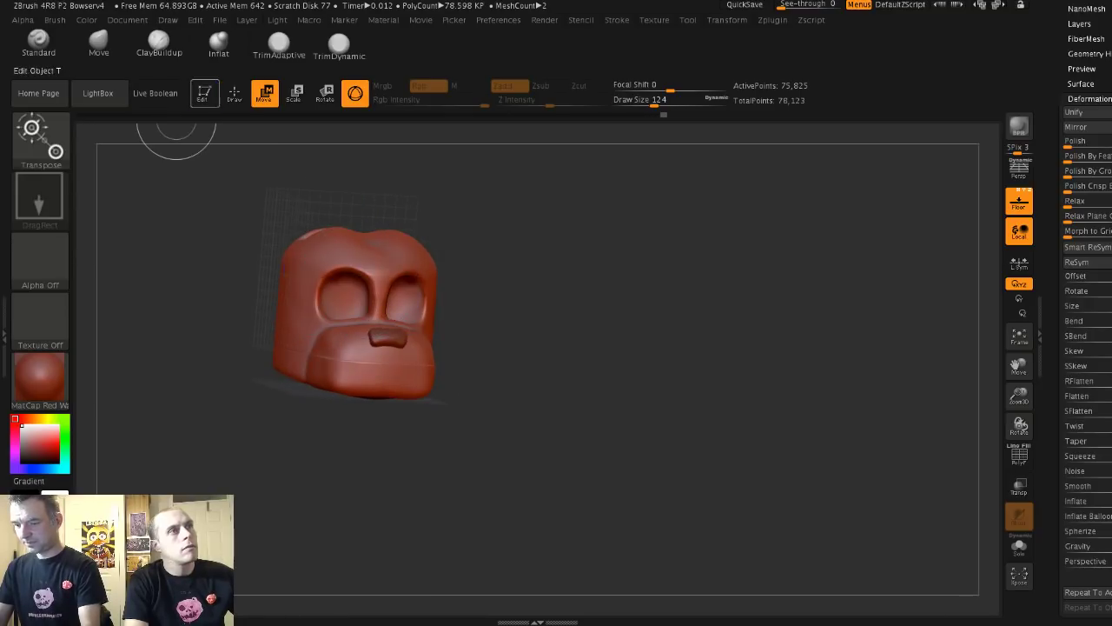
{"action": "key", "text": "q"}
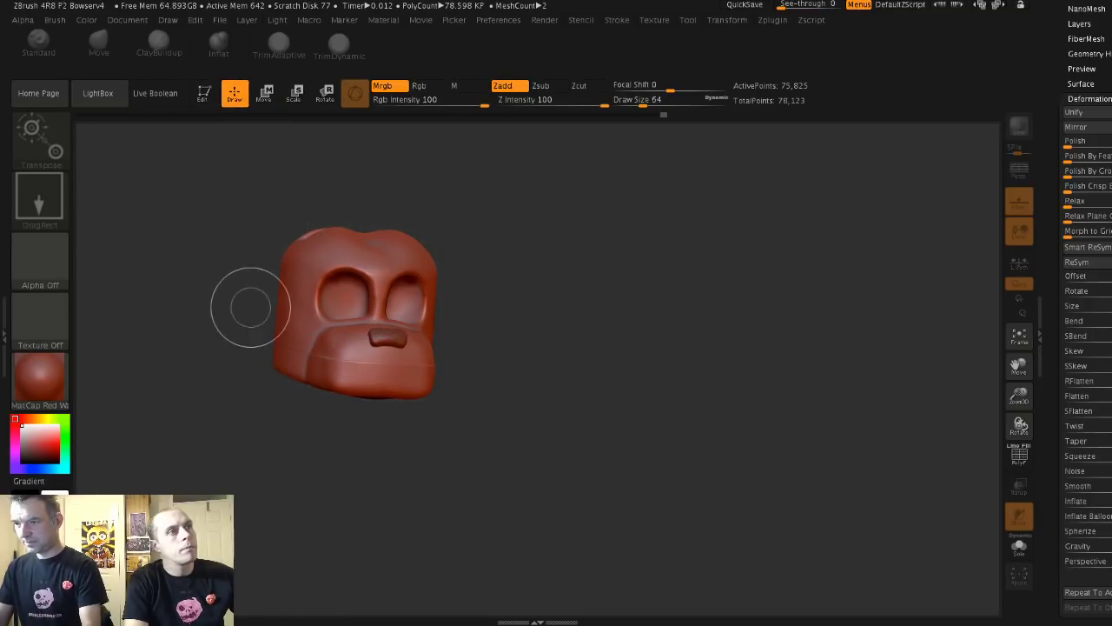
{"action": "key", "text": "bracketleft"}
{"action": "key", "text": "bracketleft"}
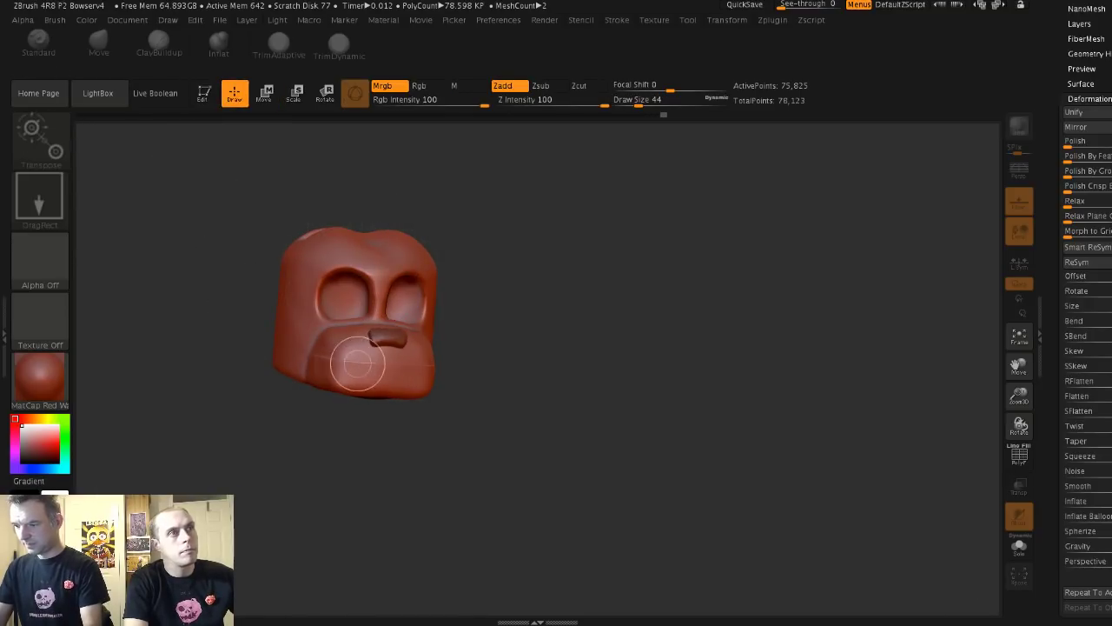
{"action": "mouse_move", "coordinate": [355, 365]}
{"action": "left_mouse_down", "text": "shift"}
{"action": "mouse_move", "coordinate": [365, 365]}
{"action": "mouse_move", "coordinate": [355, 366]}
{"action": "left_mouse_up", "text": "shift"}
{"action": "key", "text": "ctrl+z"}
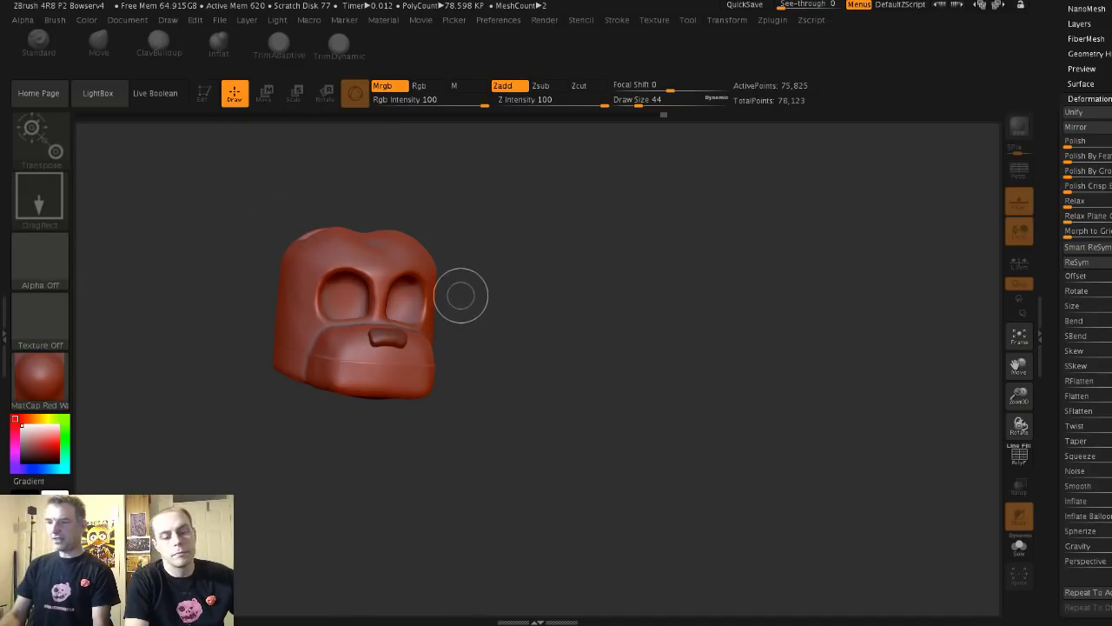
{"action": "left_click_drag", "start_coordinate": [426, 369], "coordinate": [423, 304]}
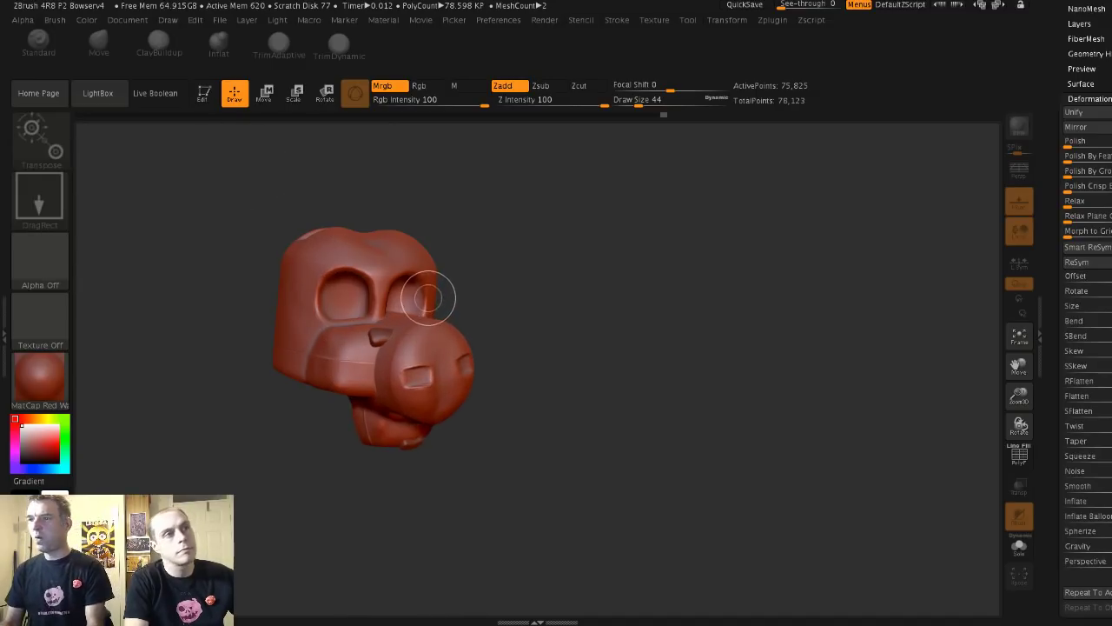
- Clear the stray model copies from the canvas, redraw the head and turn Edit mode back on facing front
{"action": "key", "text": "ctrl+n"}
{"action": "left_click_drag", "start_coordinate": [510, 351], "coordinate": [434, 261]}
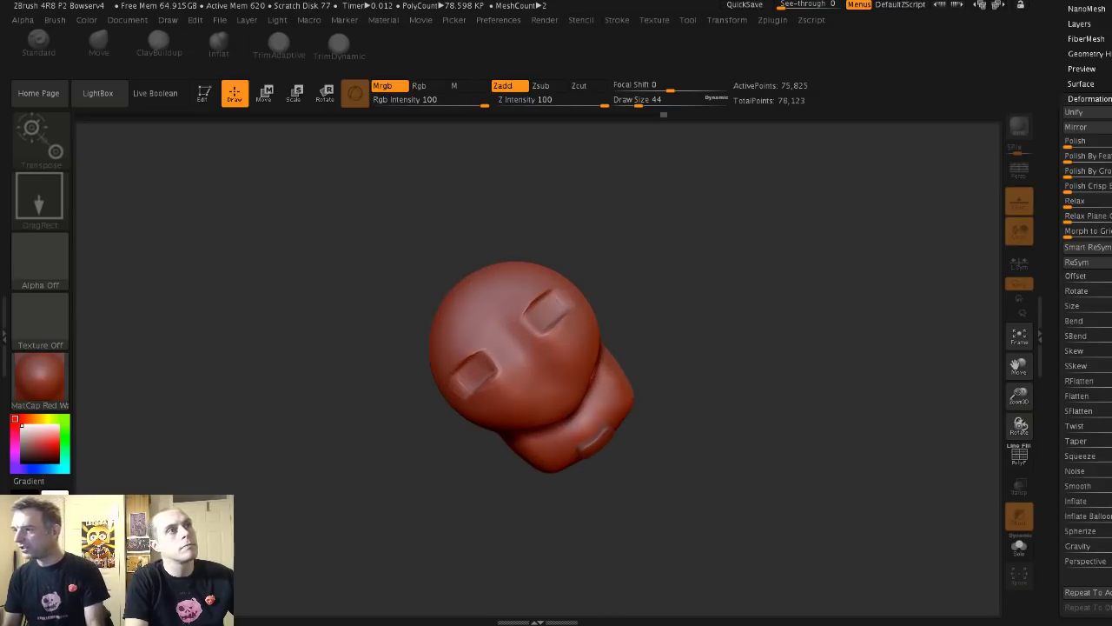
{"action": "left_click", "coordinate": [205, 93]}
{"action": "mouse_move", "coordinate": [273, 255]}
{"action": "left_mouse_down"}
{"action": "mouse_move", "coordinate": [323, 258]}
{"action": "mouse_move", "coordinate": [241, 165]}
{"action": "left_mouse_up"}
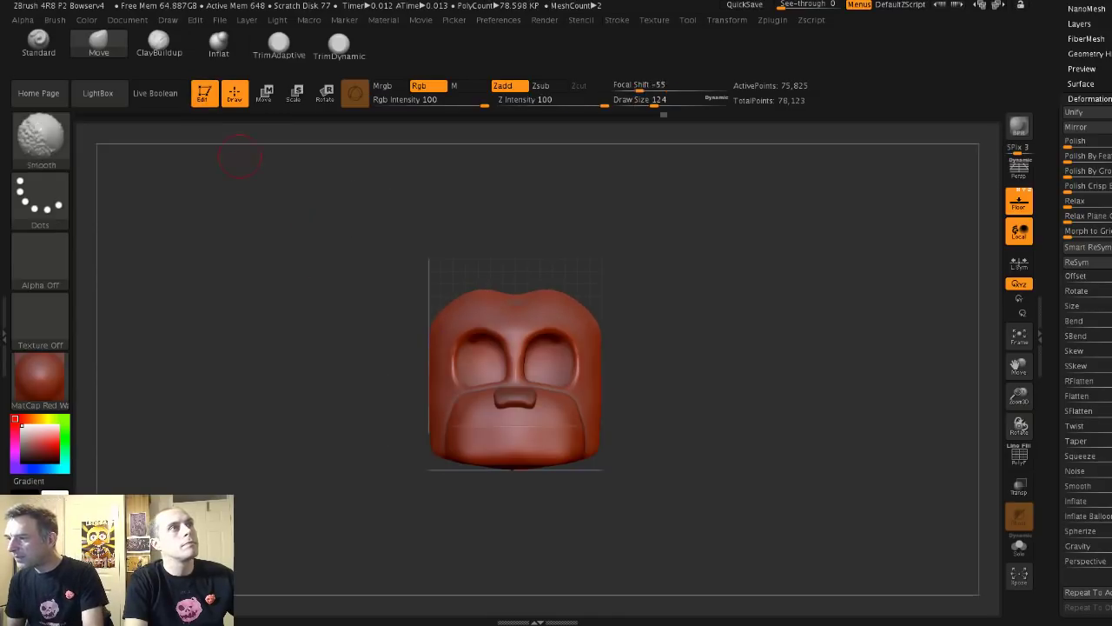
- Save the project under the new name Rockstarbonnie
{"action": "left_click", "coordinate": [220, 19]}
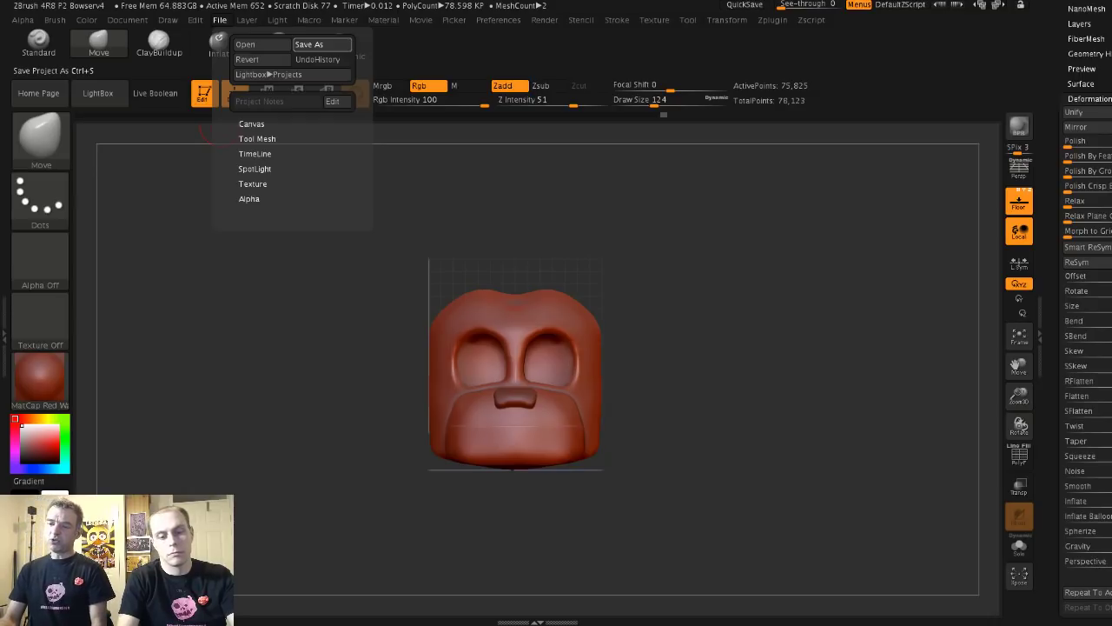
{"action": "left_click", "coordinate": [309, 45]}
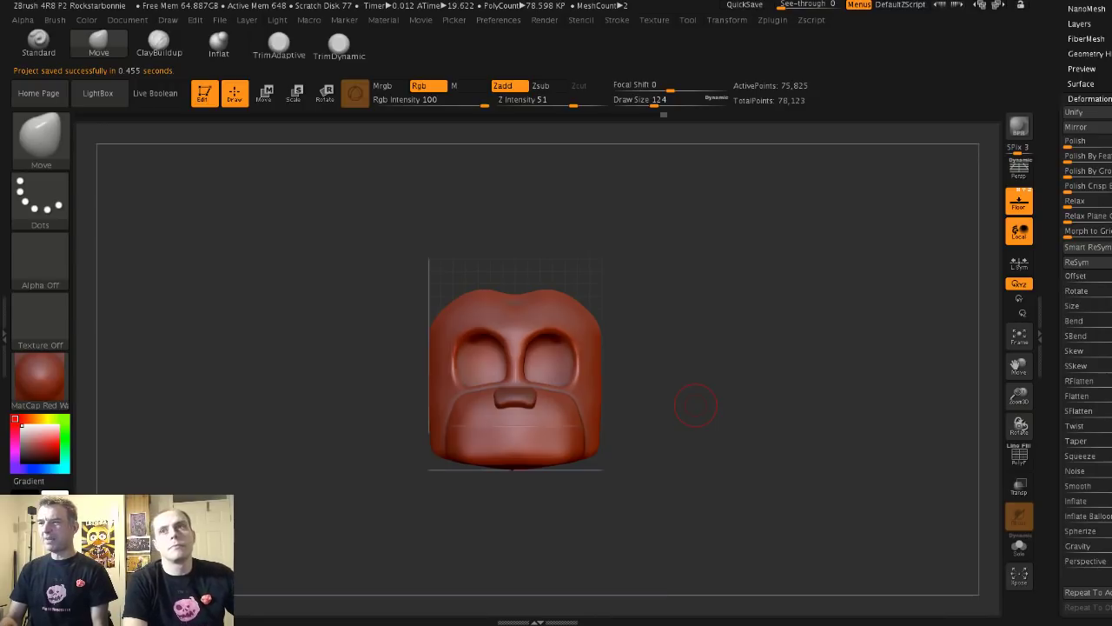
- Taper the upper sides of the head with the Move brush, using draw sizes 202 and 338
{"action": "left_click_drag", "start_coordinate": [429, 267], "coordinate": [414, 397]}
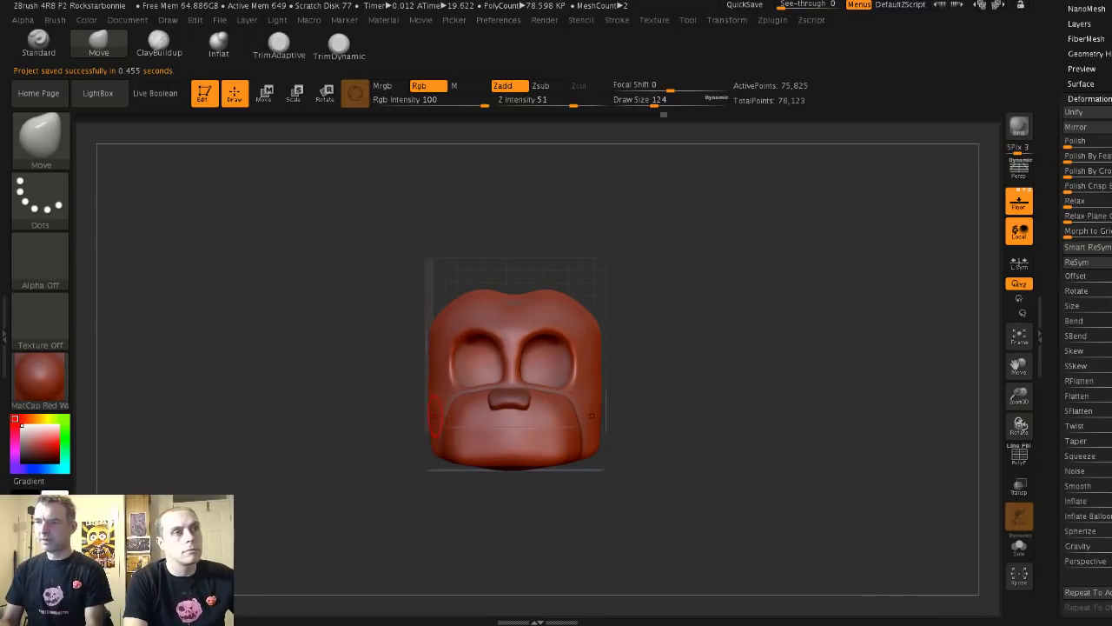
{"action": "key", "text": "s"}
{"action": "left_click_drag", "start_coordinate": [441, 431], "coordinate": [457, 431]}
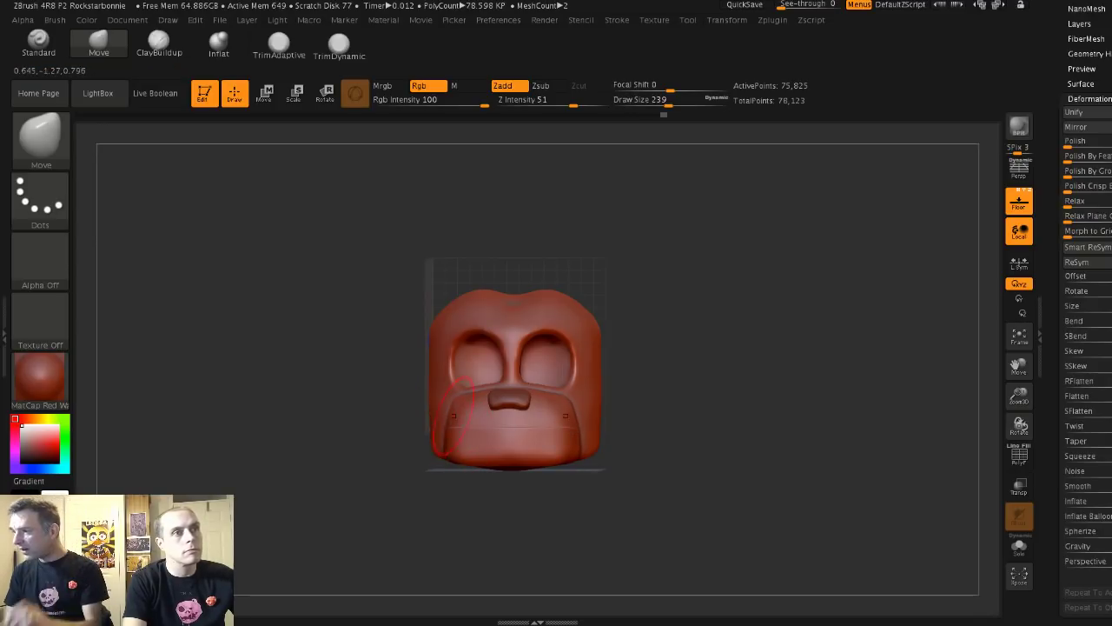
{"action": "type", "text": "s202"}
{"action": "key", "text": "Return"}
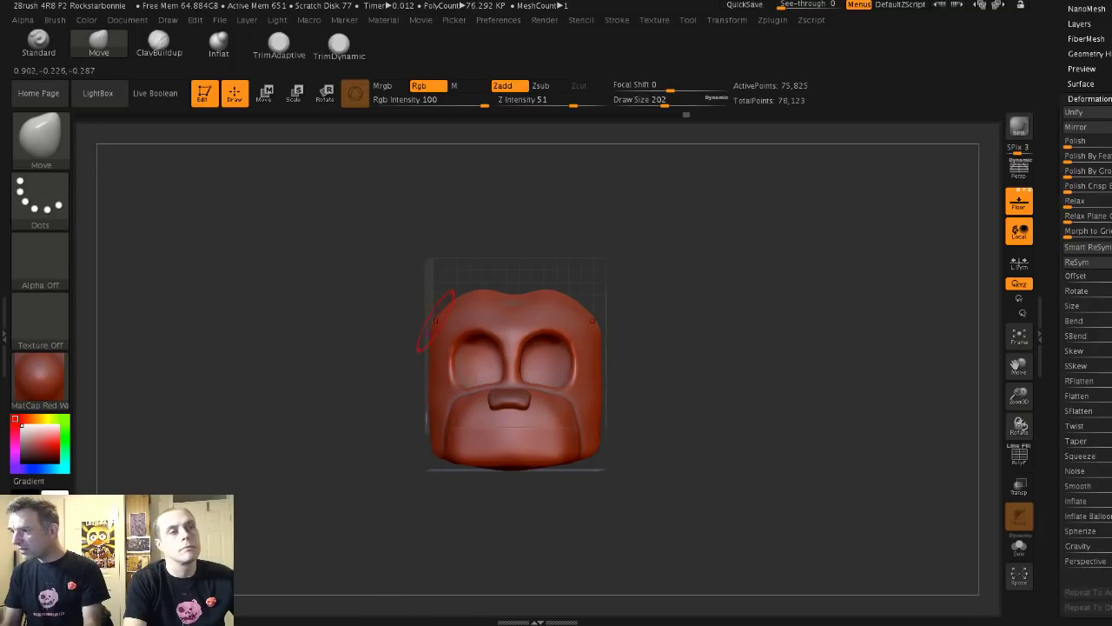
{"action": "type", "text": "s338"}
{"action": "key", "text": "Return"}
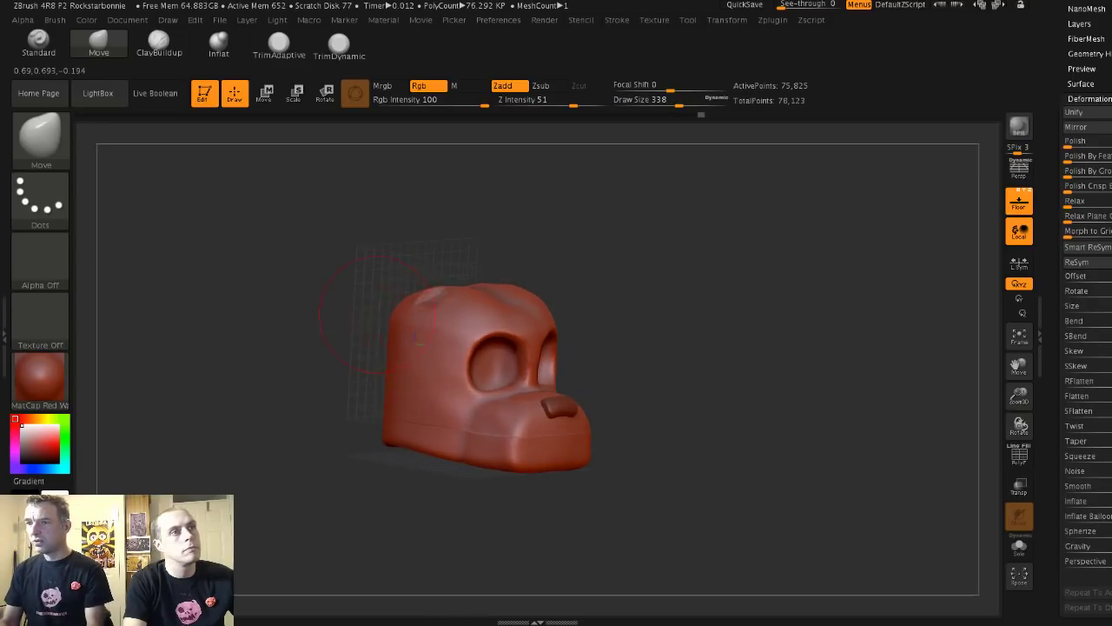
{"action": "mouse_move", "coordinate": [376, 331]}
{"action": "left_mouse_down", "text": "shift"}
{"action": "mouse_move", "coordinate": [359, 331]}
{"action": "mouse_move", "coordinate": [391, 325]}
{"action": "mouse_move", "coordinate": [252, 328]}
{"action": "mouse_move", "coordinate": [286, 348]}
{"action": "mouse_move", "coordinate": [452, 347]}
{"action": "mouse_move", "coordinate": [561, 387]}
{"action": "left_mouse_up", "text": "shift"}
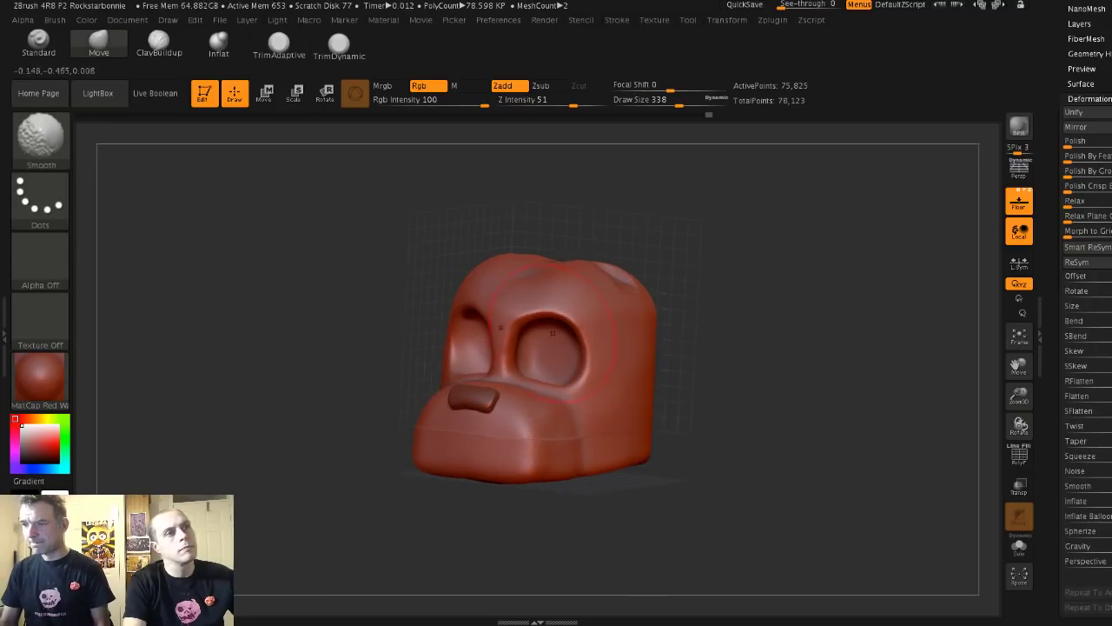
{"action": "mouse_move", "coordinate": [330, 318]}
{"action": "left_mouse_down"}
{"action": "mouse_move", "coordinate": [349, 318]}
{"action": "mouse_move", "coordinate": [352, 369]}
{"action": "left_mouse_up"}
- Reduce the draw size to 182 and smooth away the horizontal seam across the muzzle and lower head
{"action": "key", "text": "s"}
{"action": "left_click_drag", "start_coordinate": [551, 481], "coordinate": [542, 477]}
{"action": "key", "text": "shift"}
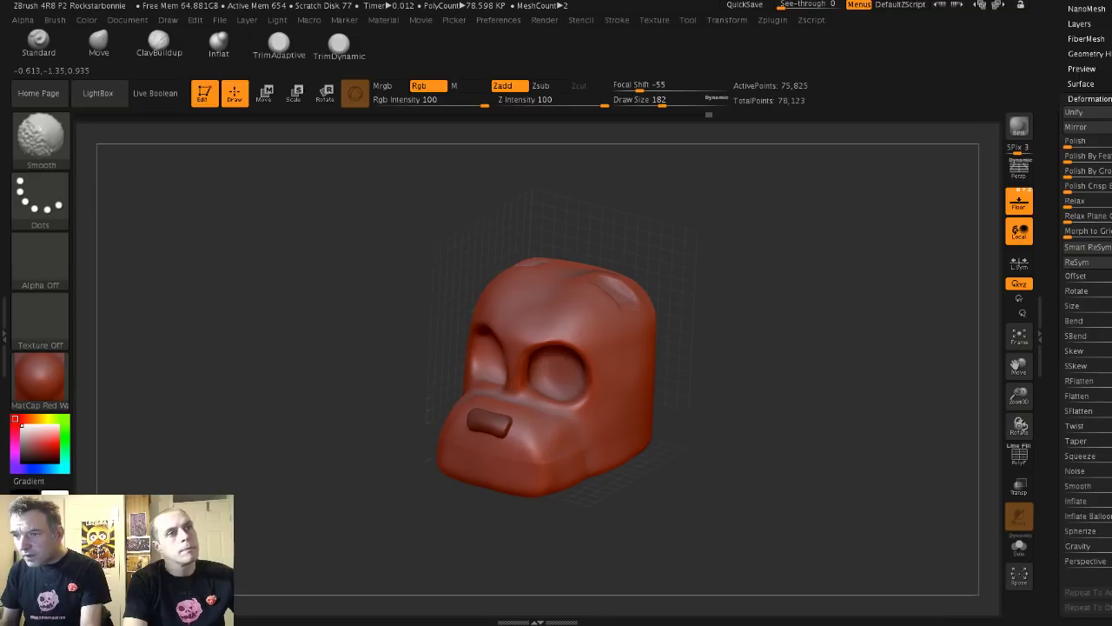
{"action": "mouse_move", "coordinate": [348, 331]}
{"action": "left_mouse_down"}
{"action": "mouse_move", "coordinate": [391, 347]}
{"action": "mouse_move", "coordinate": [416, 417]}
{"action": "left_mouse_up"}
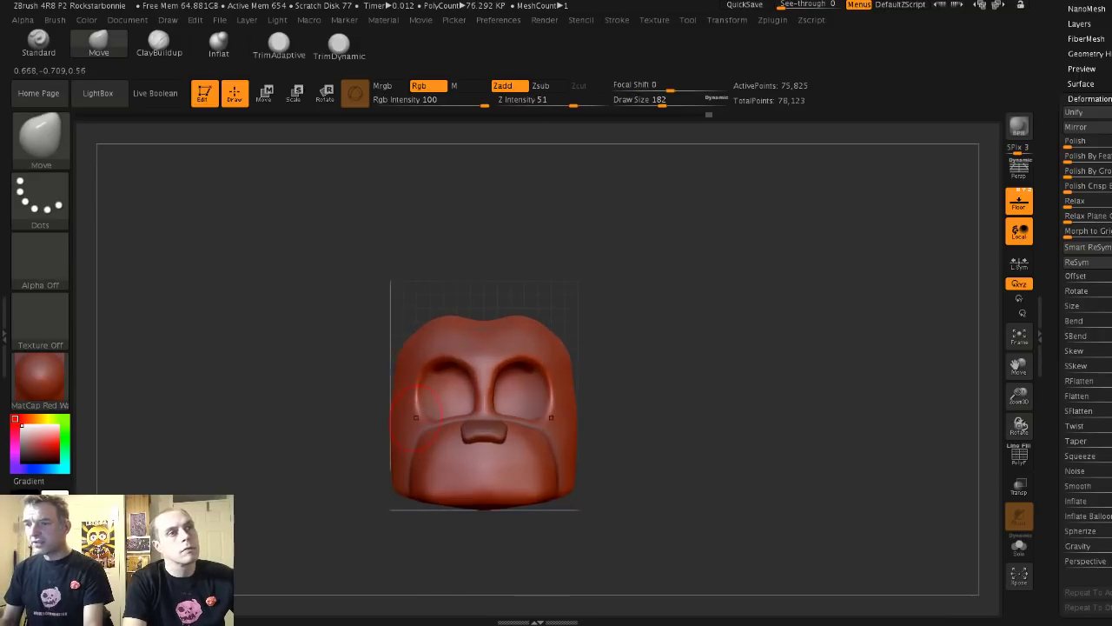
- Adjust the bottom edge and sides of the muzzle with the Move brush at draw sizes 136 and 217, smoothing the sides
{"action": "key", "text": "s"}
{"action": "left_click_drag", "start_coordinate": [491, 501], "coordinate": [484, 503]}
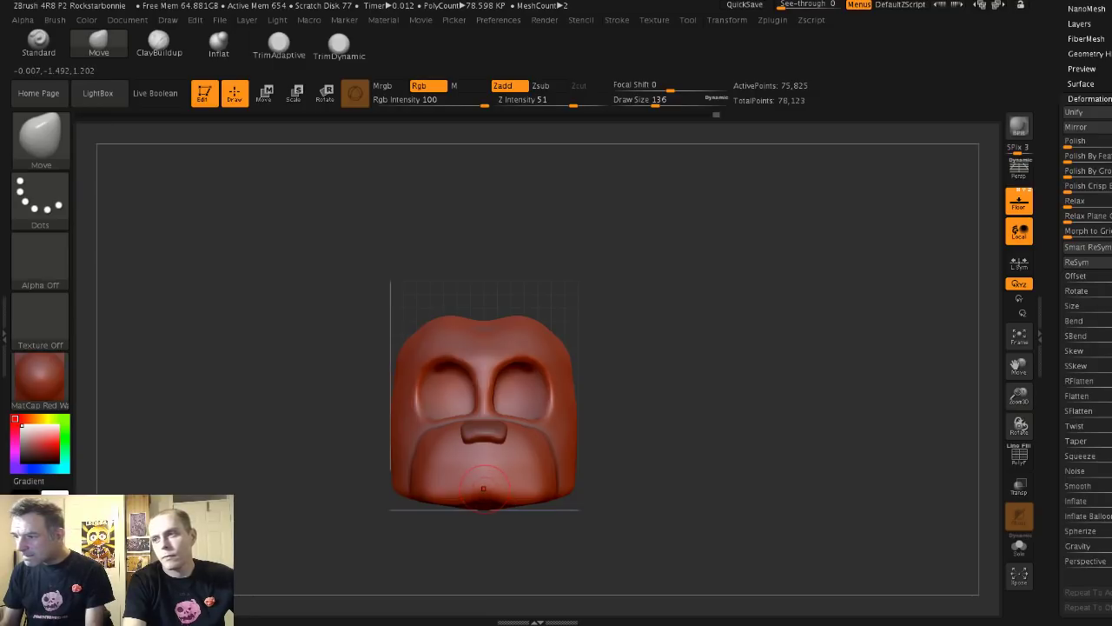
{"action": "key", "text": "s"}
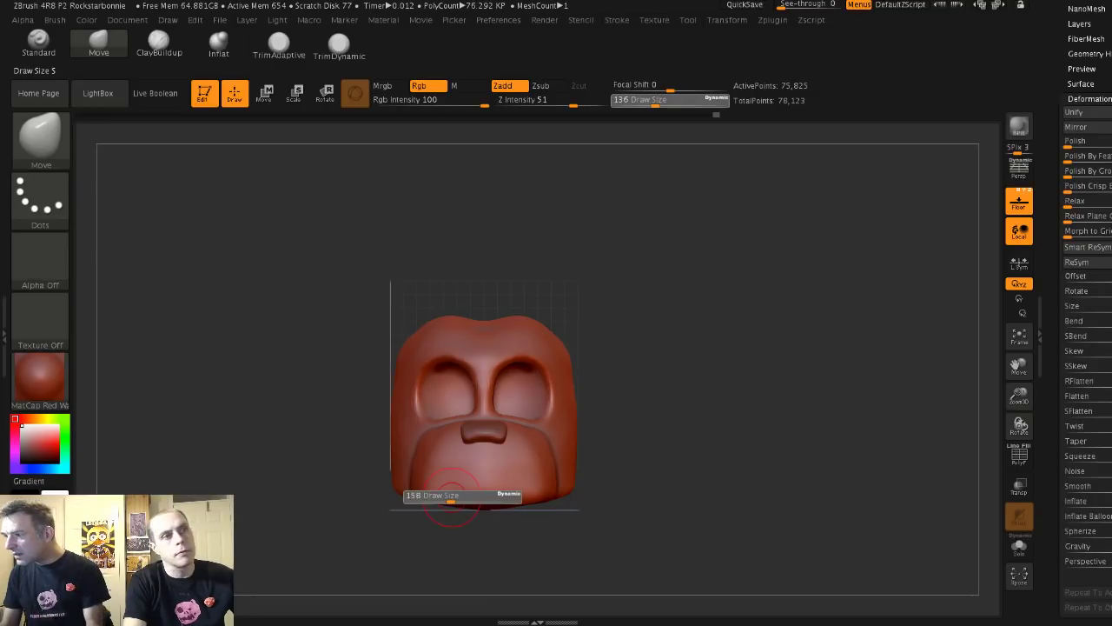
{"action": "left_click_drag", "start_coordinate": [455, 502], "coordinate": [460, 502]}
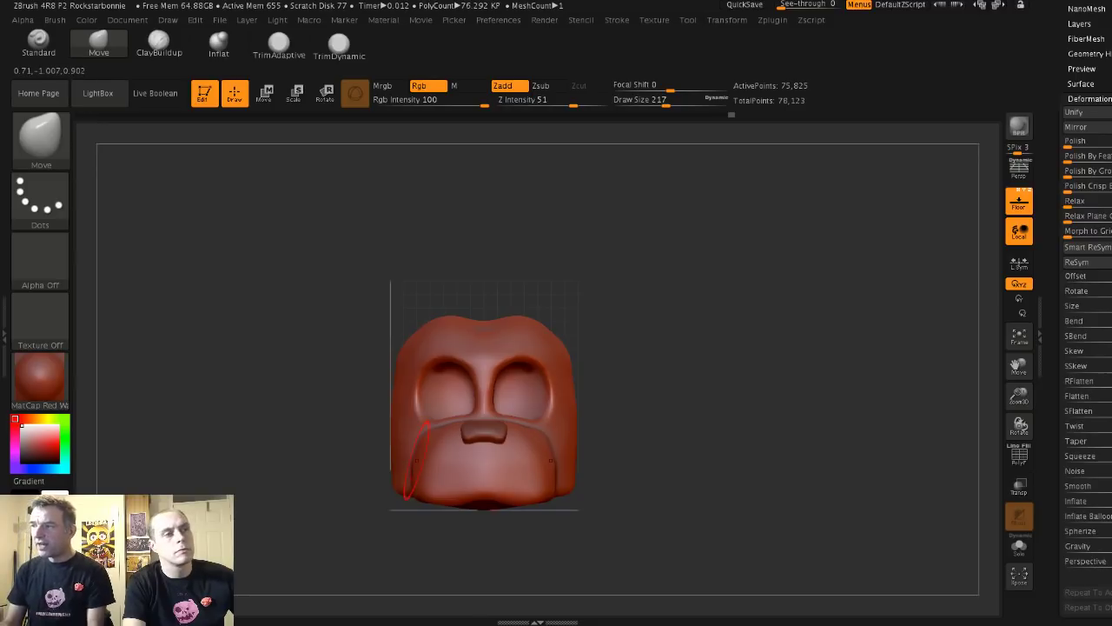
{"action": "mouse_move", "coordinate": [321, 409]}
{"action": "left_mouse_down"}
{"action": "mouse_move", "coordinate": [408, 437]}
{"action": "mouse_move", "coordinate": [417, 426]}
{"action": "left_mouse_up"}
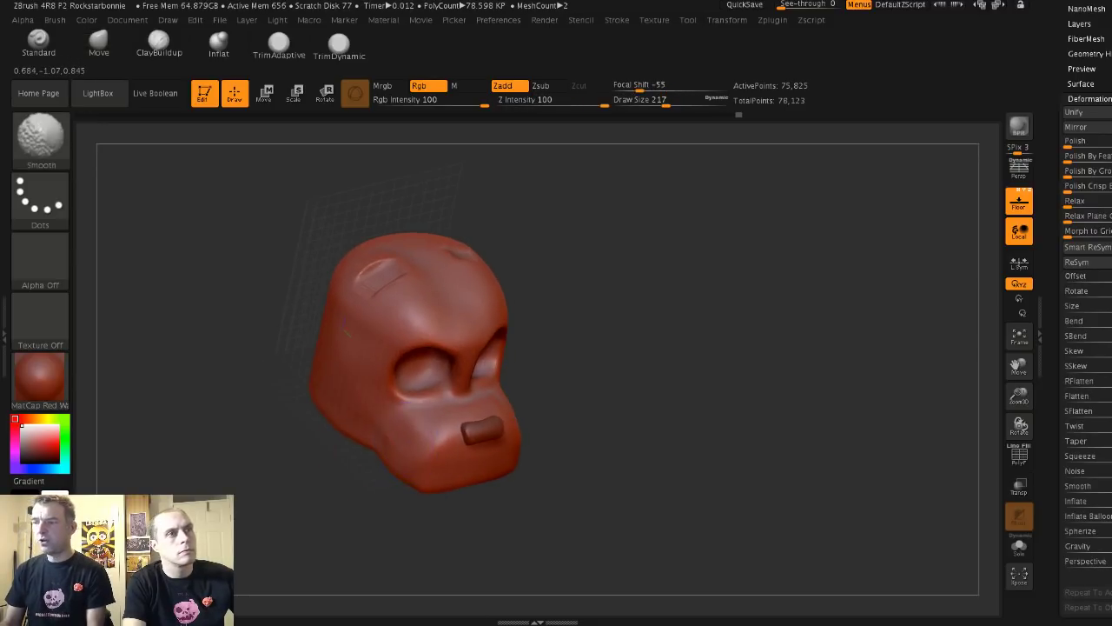
{"action": "left_click_drag", "start_coordinate": [382, 509], "coordinate": [382, 526]}
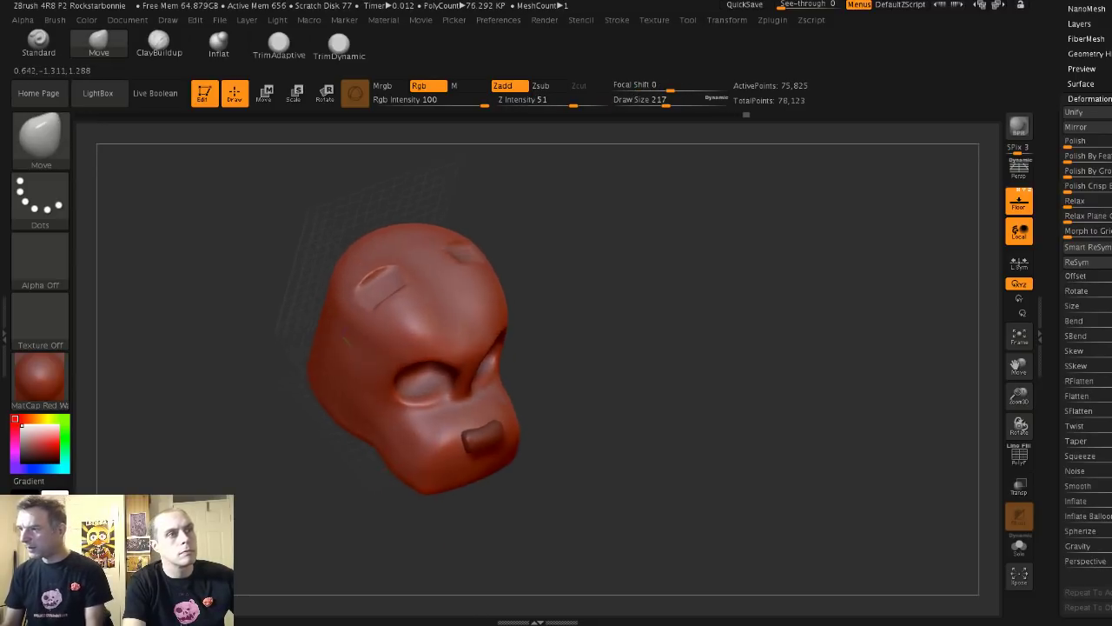
- Set the draw size to 182 and even out the muzzle's underside with the Move and ClayBuildup brushes and smoothing
{"action": "key", "text": "s"}
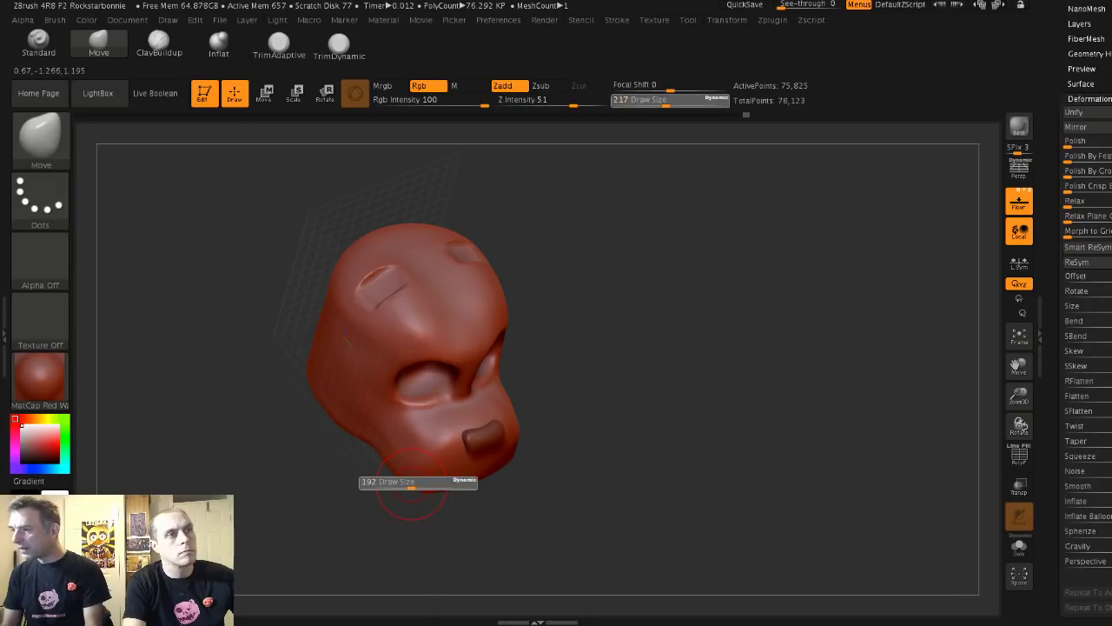
{"action": "mouse_move", "coordinate": [413, 482]}
{"action": "left_mouse_down"}
{"action": "mouse_move", "coordinate": [461, 443]}
{"action": "mouse_move", "coordinate": [391, 470]}
{"action": "mouse_move", "coordinate": [434, 456]}
{"action": "mouse_move", "coordinate": [450, 402]}
{"action": "left_mouse_up"}
{"action": "key", "text": "shift"}
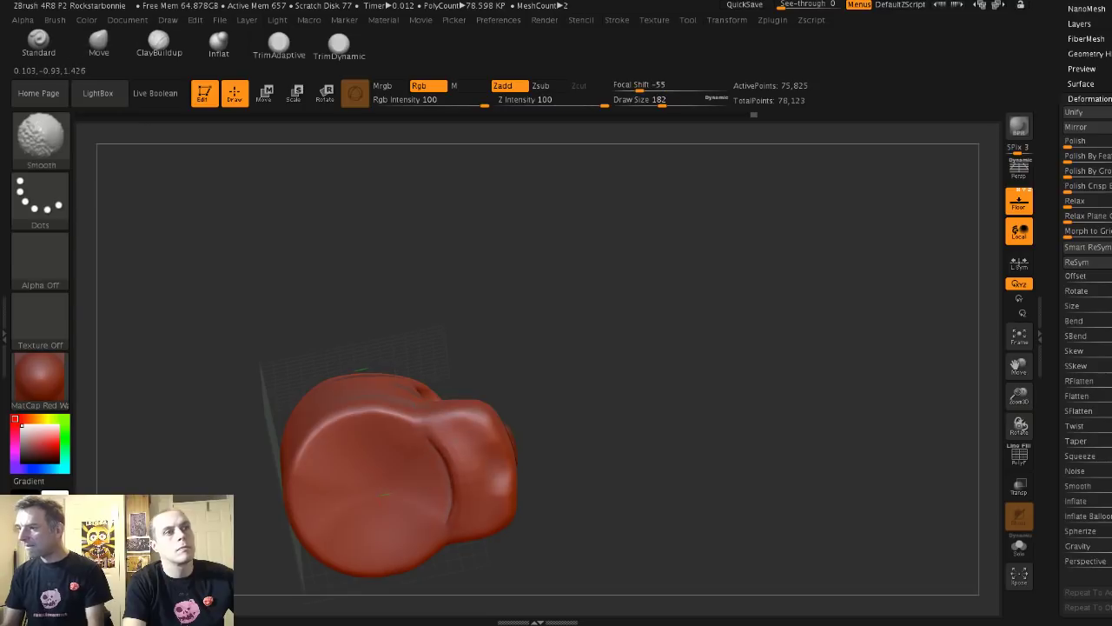
{"action": "right_click_drag", "start_coordinate": [452, 443], "coordinate": [472, 377]}
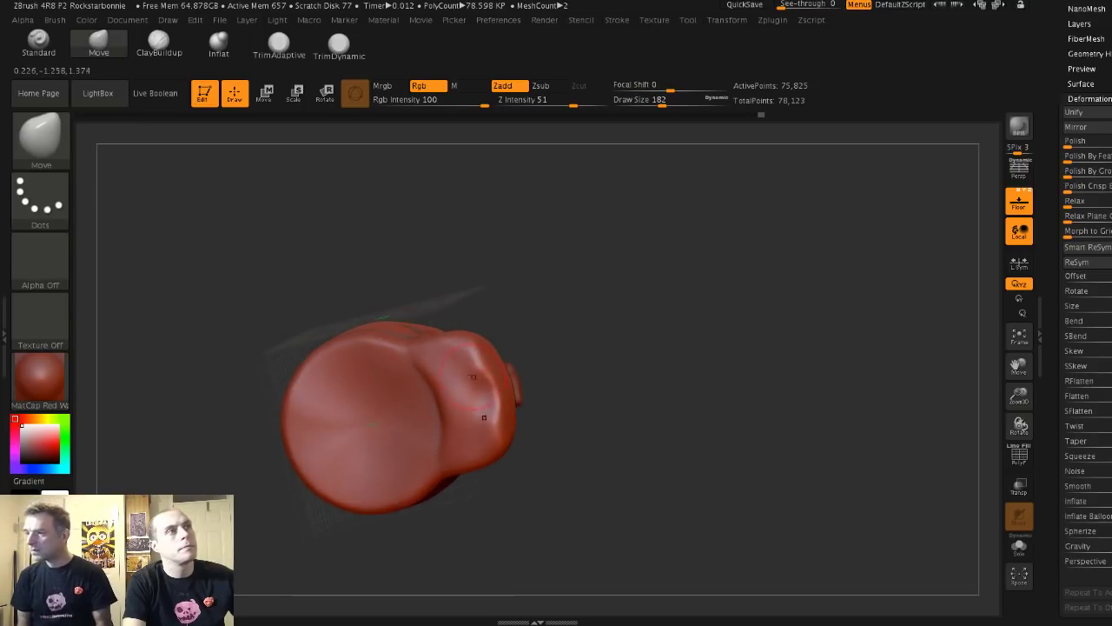
{"action": "left_click", "coordinate": [159, 41]}
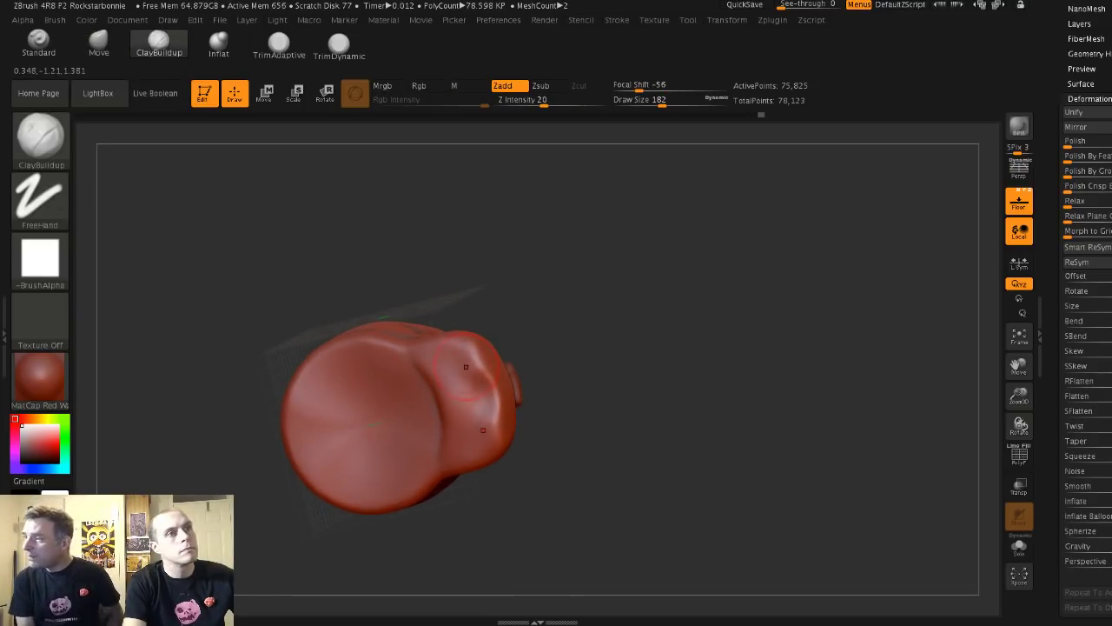
{"action": "key", "text": "shift"}
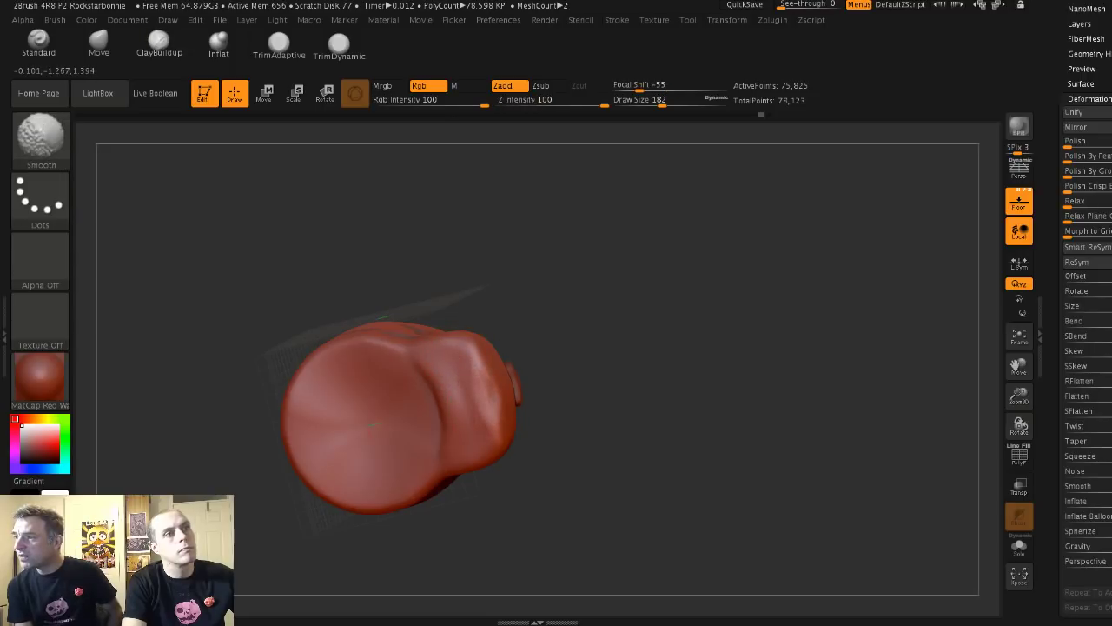
{"action": "left_click_drag", "start_coordinate": [338, 286], "coordinate": [361, 290]}
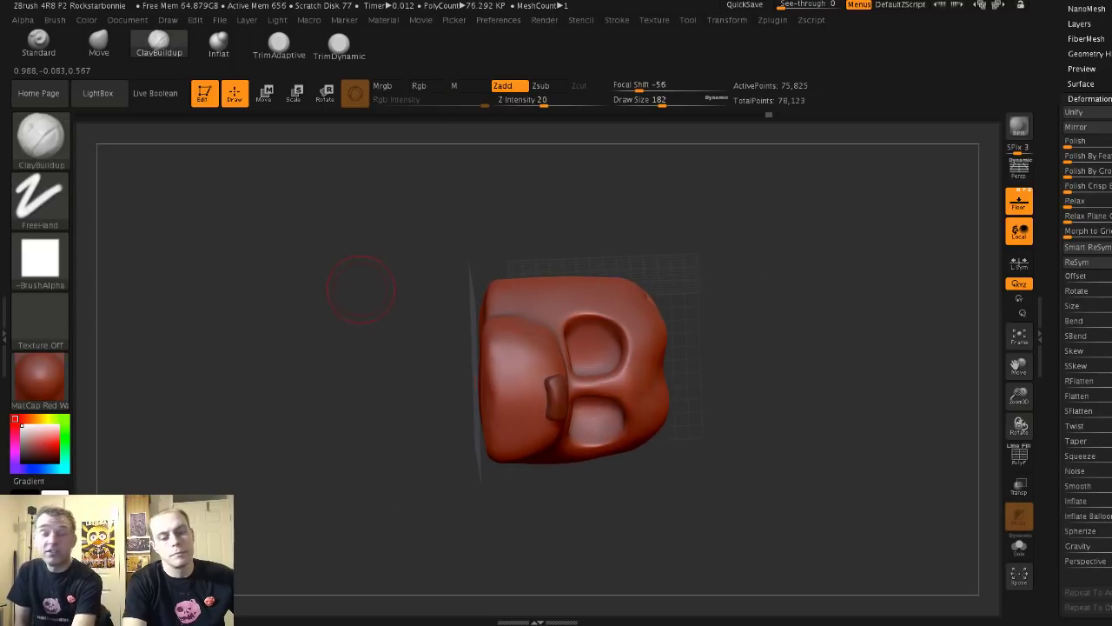
- Switch to the DamStandard brush for carving the muzzle
{"action": "key", "text": "b"}
{"action": "key", "text": "d"}
{"action": "key", "text": "s"}
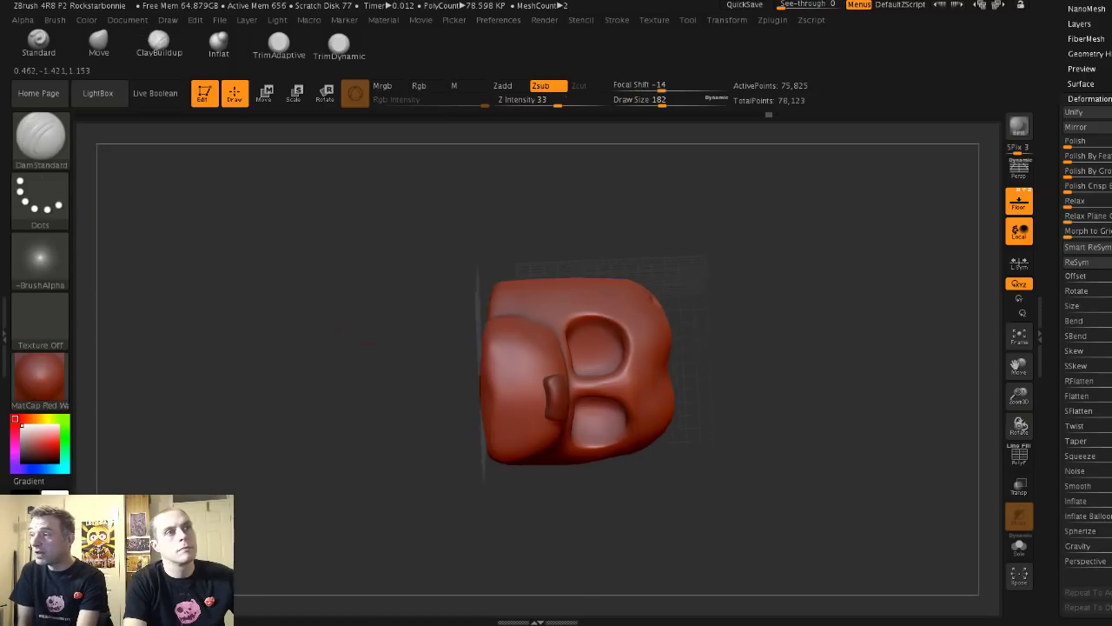
{"action": "mouse_move", "coordinate": [351, 338]}
{"action": "left_mouse_down"}
{"action": "mouse_move", "coordinate": [339, 322]}
{"action": "mouse_move", "coordinate": [308, 320]}
{"action": "left_mouse_up"}
- Try to carve a centre groove down the muzzle from below the nose with DamStandard at draw size 182
{"action": "mouse_move", "coordinate": [529, 394]}
{"action": "left_mouse_down"}
{"action": "mouse_move", "coordinate": [408, 401]}
{"action": "mouse_move", "coordinate": [435, 395]}
{"action": "left_mouse_up"}
{"action": "key", "text": "ctrl+z"}
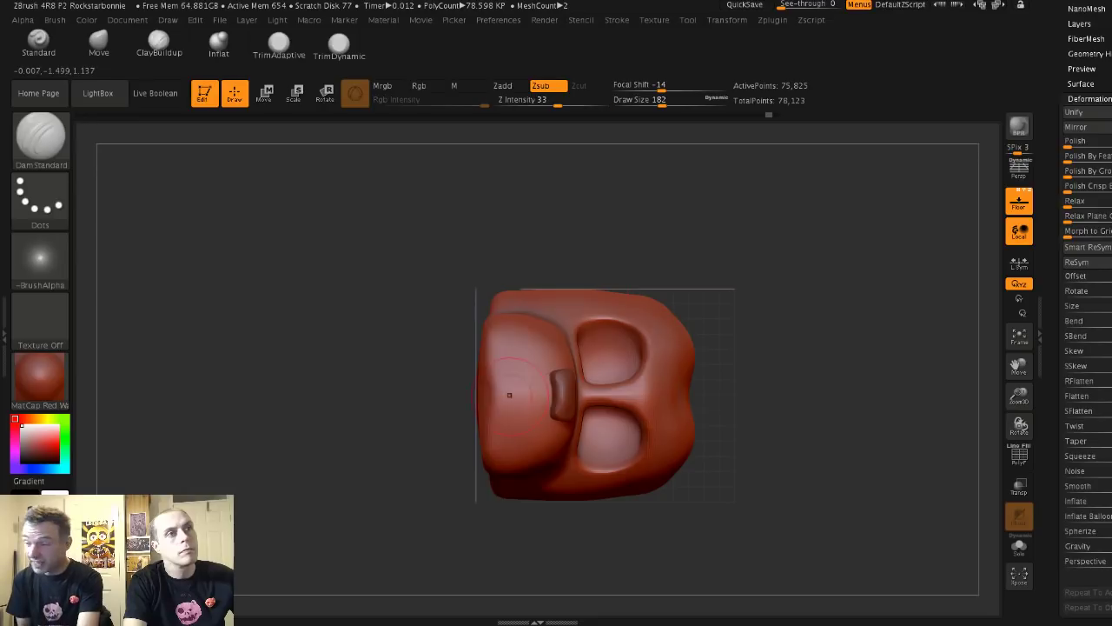
{"action": "left_click_drag", "start_coordinate": [545, 396], "coordinate": [509, 397]}
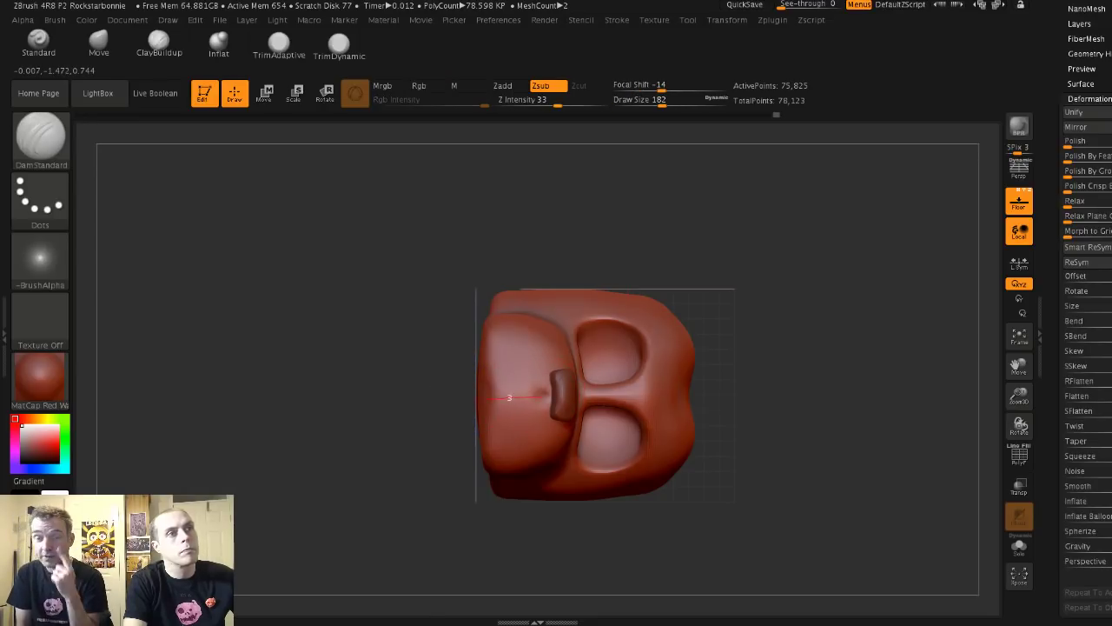
{"action": "key", "text": "shift"}
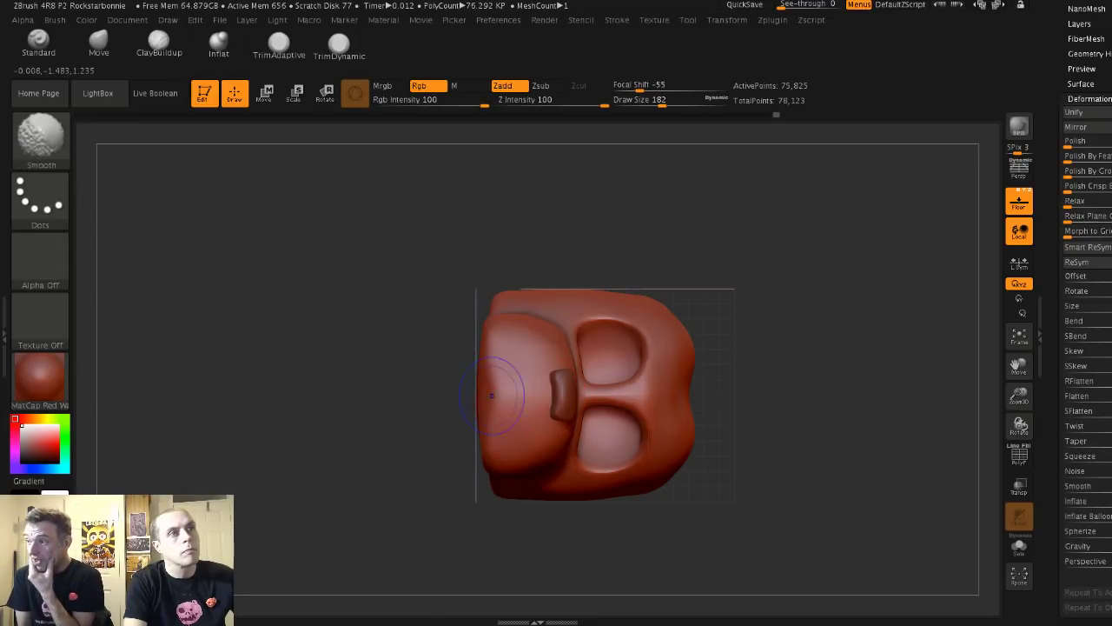
{"action": "left_click", "coordinate": [538, 391]}
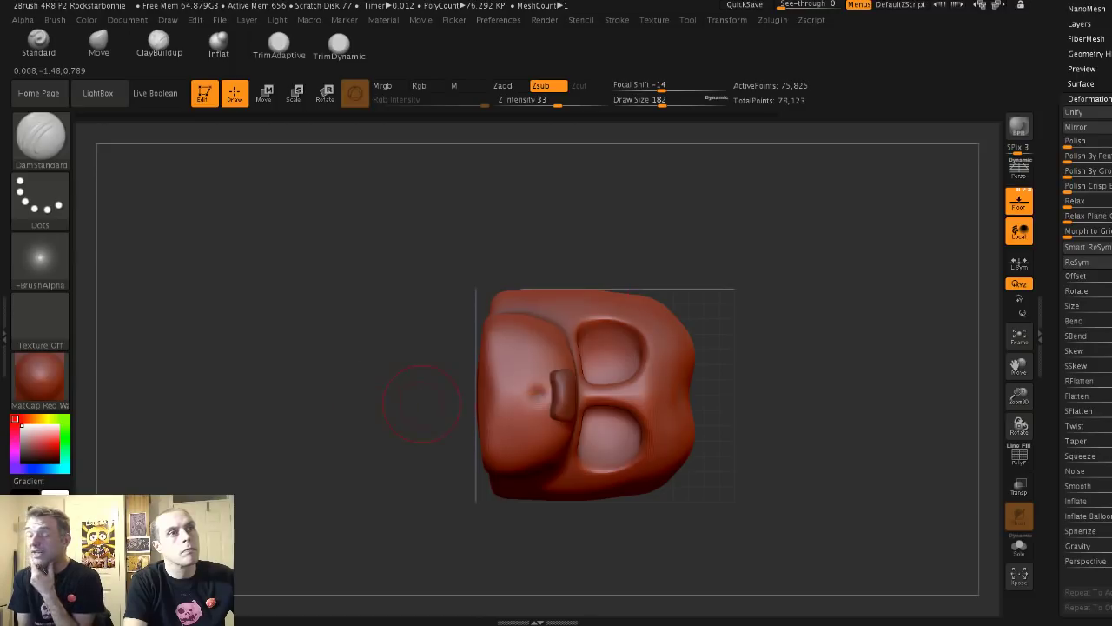
{"action": "left_click_drag", "start_coordinate": [423, 397], "coordinate": [423, 392]}
{"action": "left_click_drag", "start_coordinate": [525, 392], "coordinate": [483, 391]}
{"action": "left_click_drag", "start_coordinate": [364, 341], "coordinate": [296, 347]}
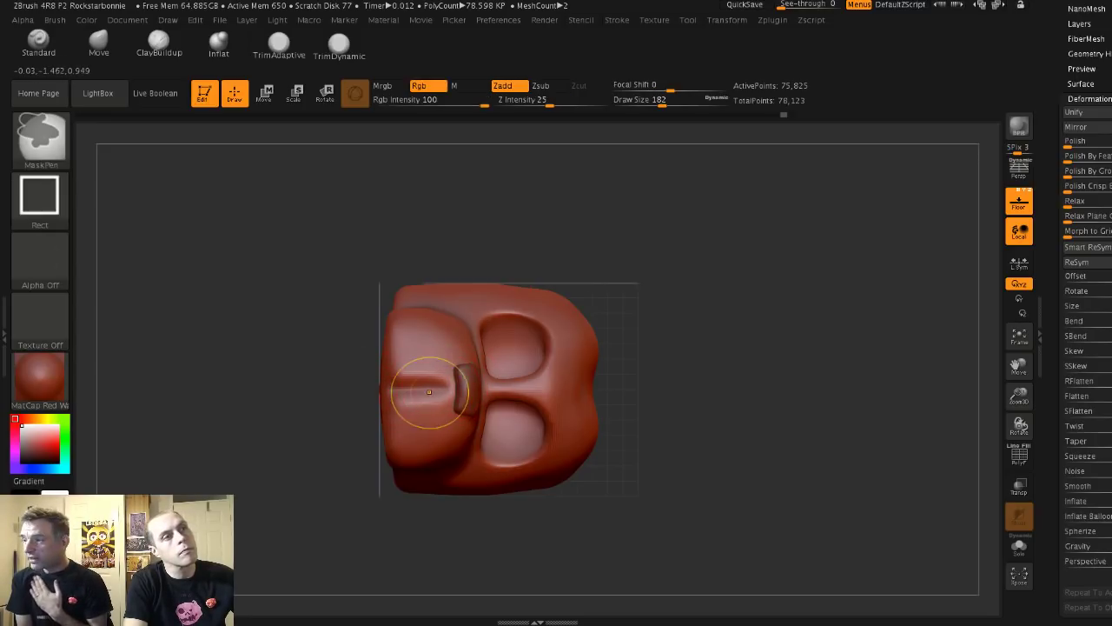
{"action": "key", "text": "ctrl+z"}
- Carve a narrow centre groove from below the nose to the muzzle's underside with DamStandard at draw size 101
{"action": "key", "text": "s"}
{"action": "left_click_drag", "start_coordinate": [431, 391], "coordinate": [410, 389]}
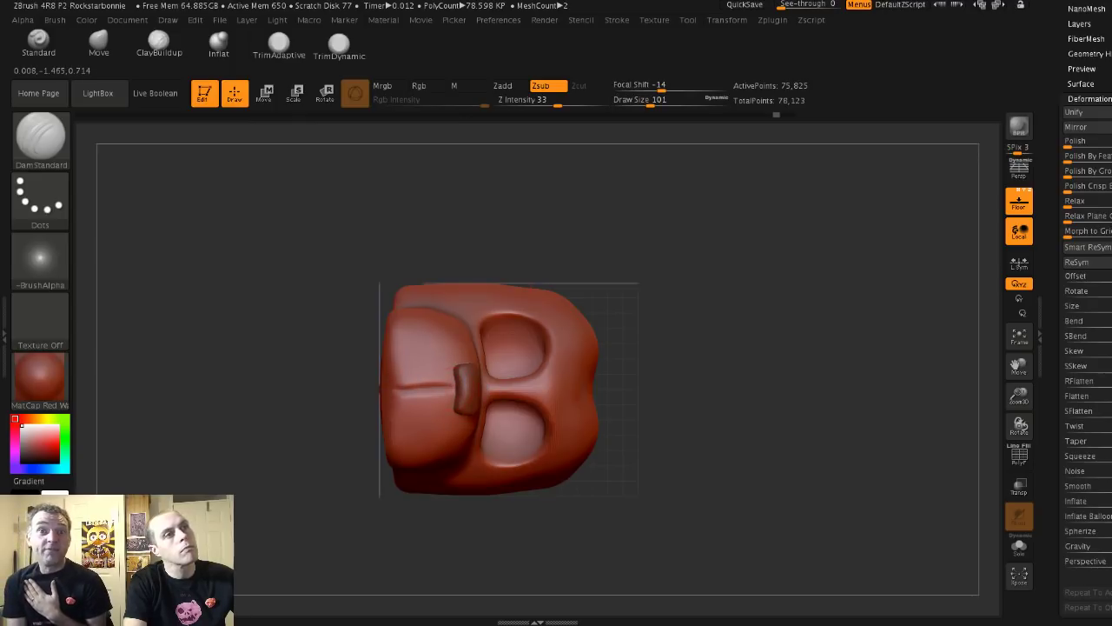
{"action": "left_click_drag", "start_coordinate": [323, 390], "coordinate": [412, 391]}
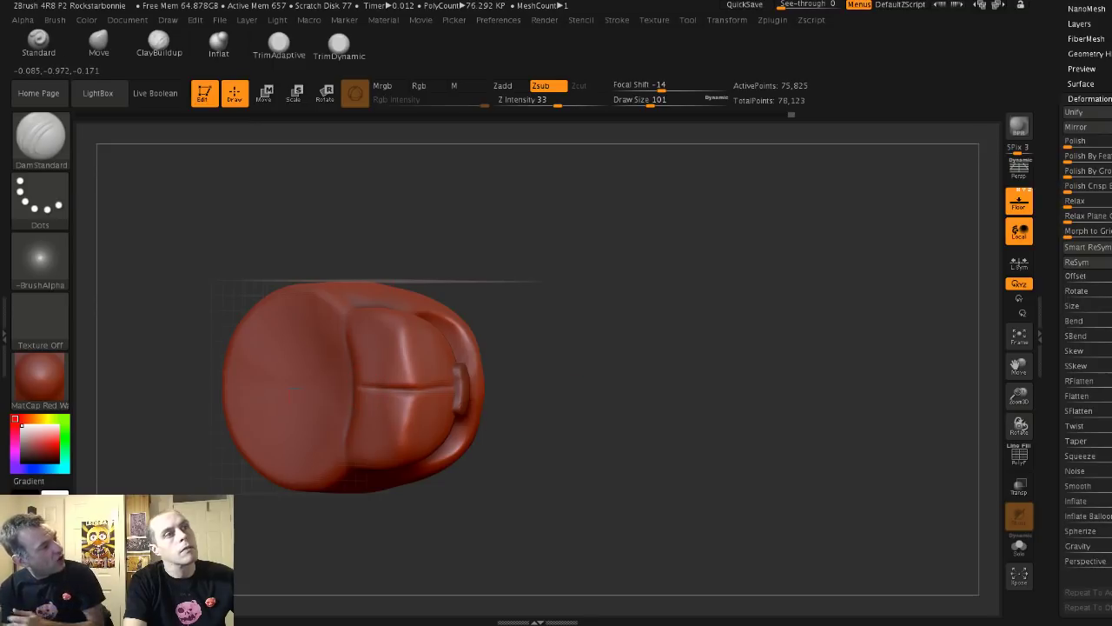
{"action": "left_click_drag", "start_coordinate": [292, 387], "coordinate": [428, 390]}
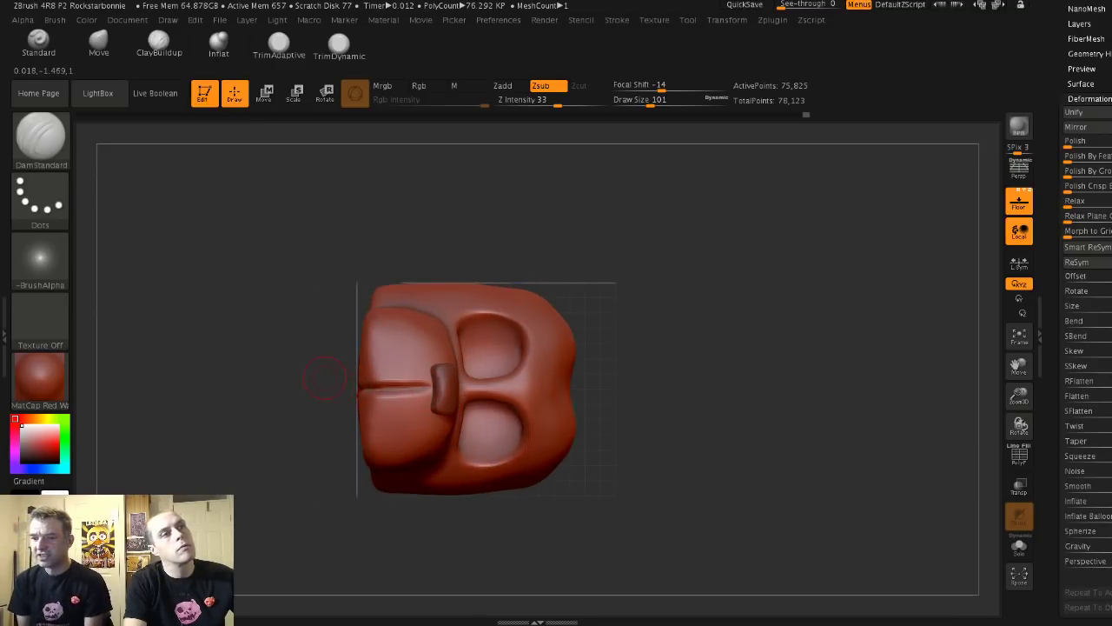
{"action": "left_click_drag", "start_coordinate": [325, 376], "coordinate": [369, 386]}
{"action": "right_click_drag", "start_coordinate": [309, 394], "coordinate": [409, 381], "text": "ctrl"}
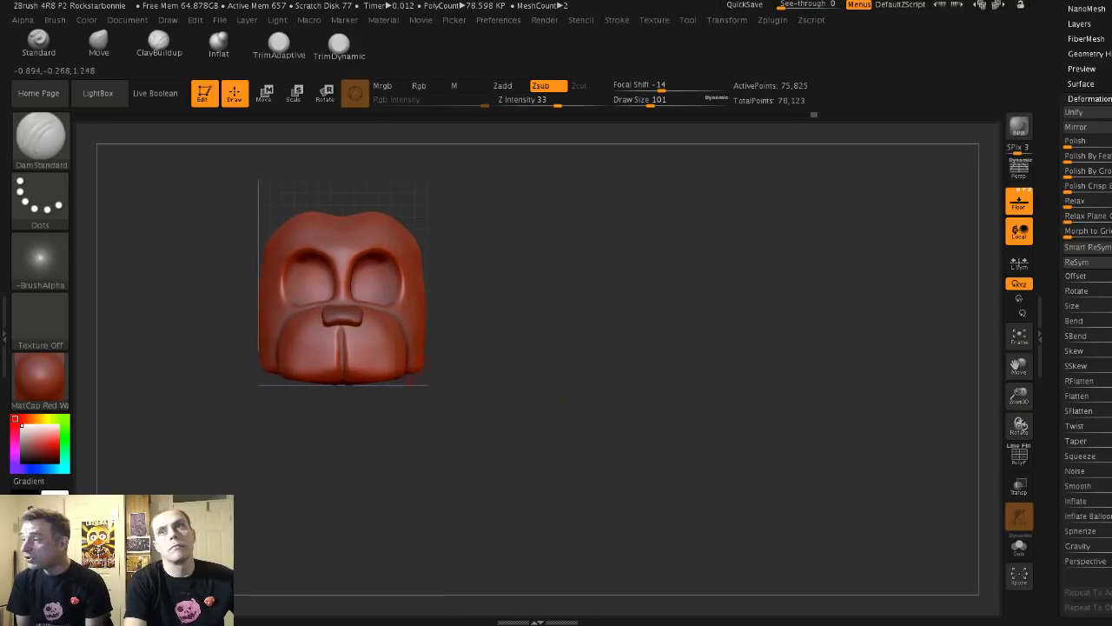
{"action": "mouse_move", "coordinate": [322, 353]}
{"action": "left_mouse_down", "text": "shift"}
{"action": "mouse_move", "coordinate": [333, 338]}
{"action": "mouse_move", "coordinate": [317, 345]}
{"action": "left_mouse_up", "text": "shift"}
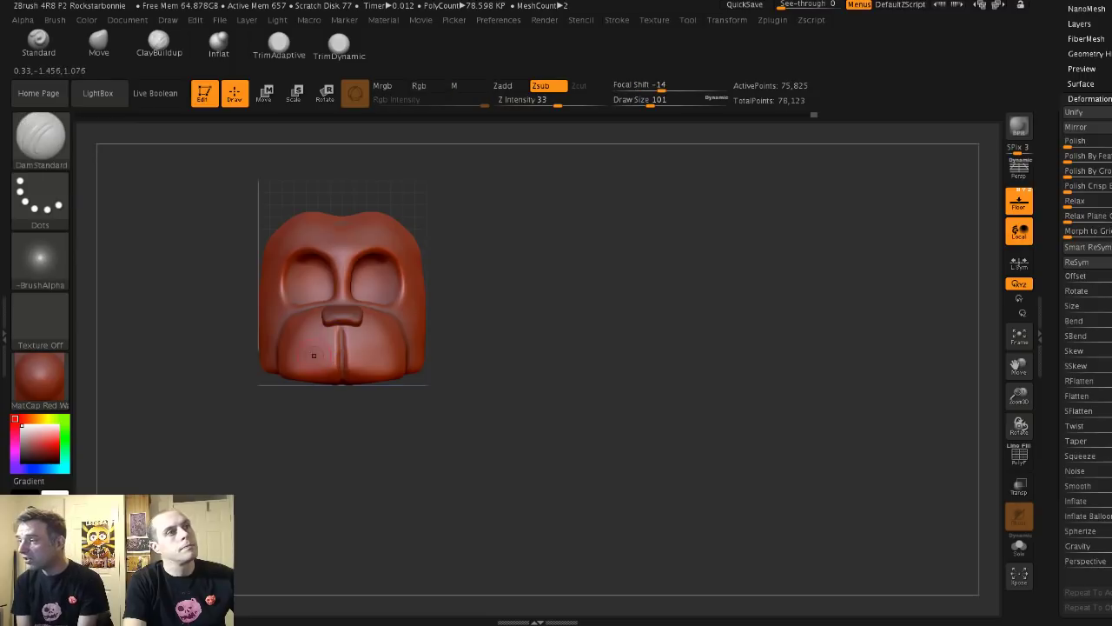
{"action": "right_click_drag", "start_coordinate": [329, 349], "coordinate": [391, 343], "text": "ctrl"}
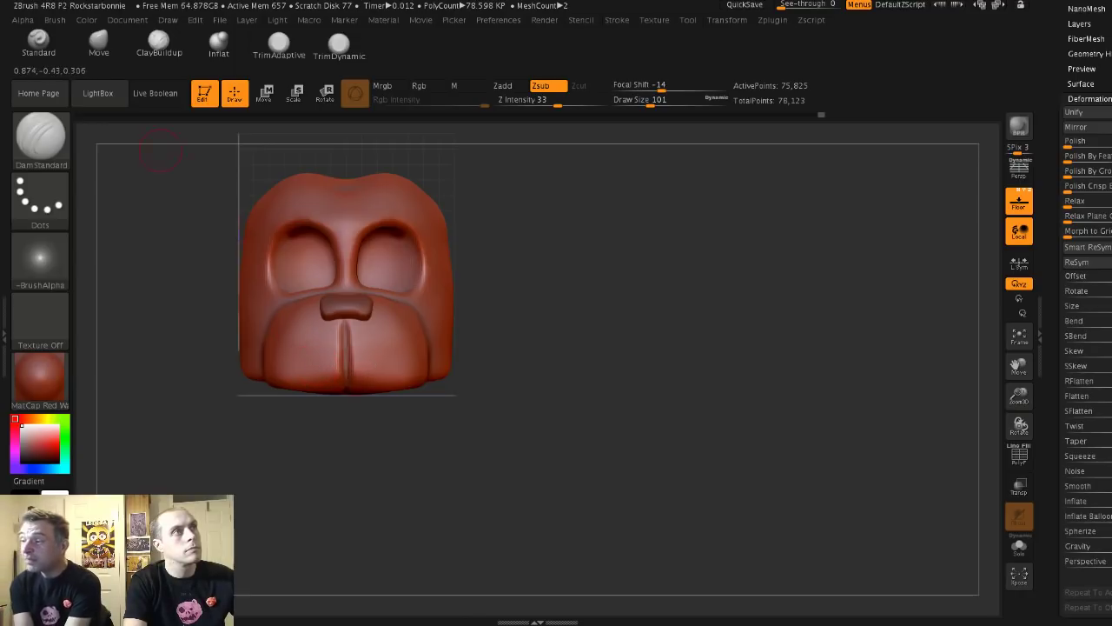
- Shape the two muzzle halves beside the groove with the Move brush at draw size 163 and smooth their surfaces
{"action": "left_click", "coordinate": [98, 43]}
{"action": "key", "text": "s"}
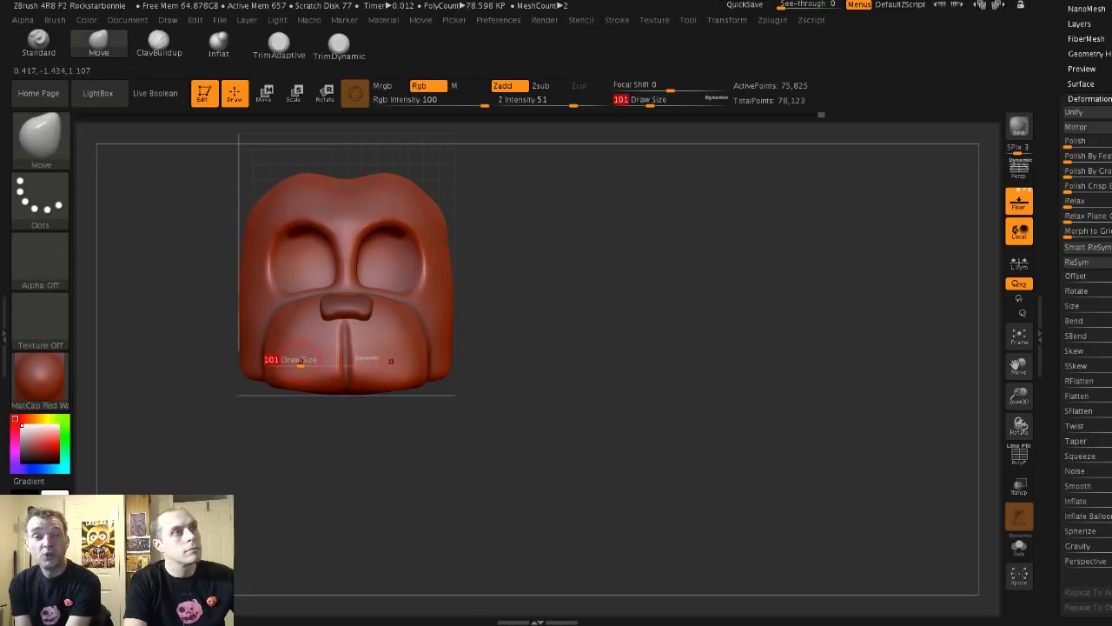
{"action": "left_click_drag", "start_coordinate": [300, 361], "coordinate": [307, 361]}
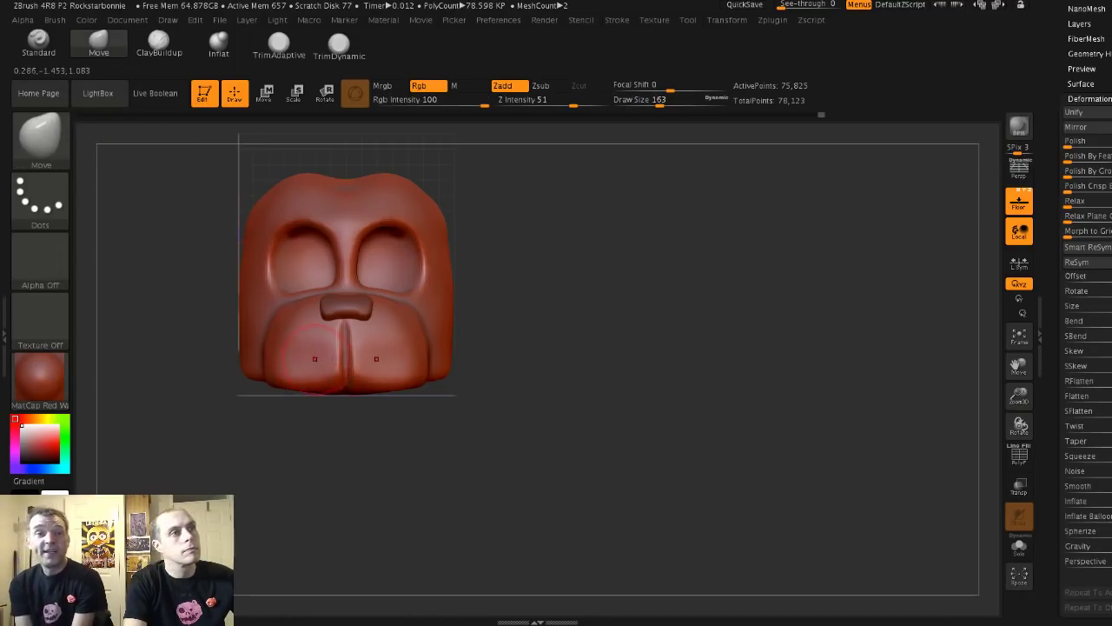
{"action": "right_click_drag", "start_coordinate": [314, 359], "coordinate": [284, 339]}
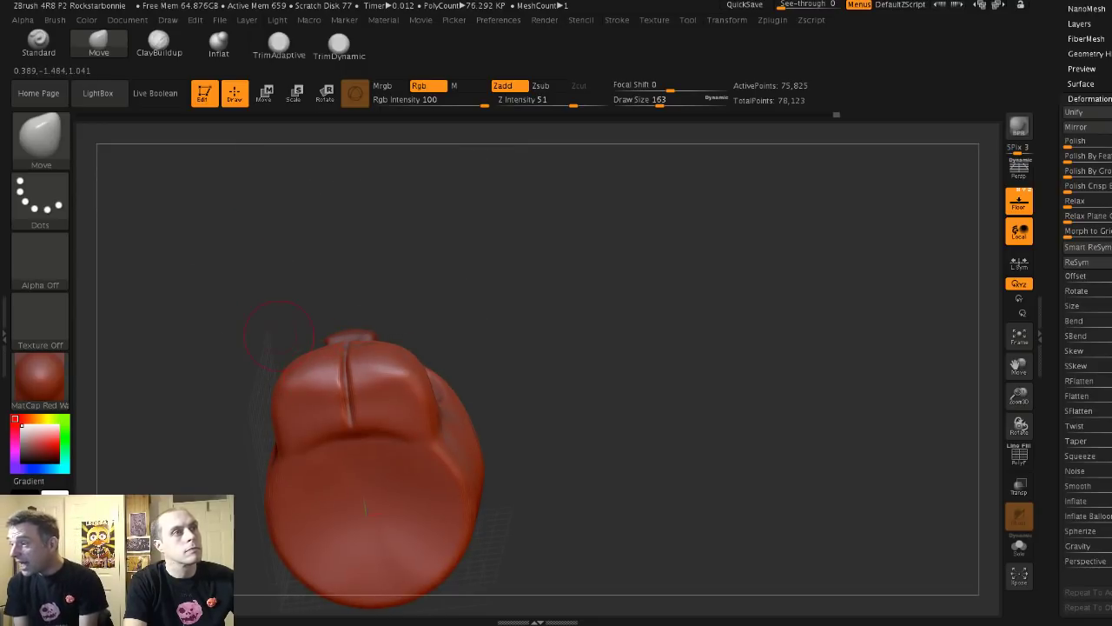
{"action": "left_click_drag", "start_coordinate": [280, 330], "coordinate": [261, 402], "text": "shift"}
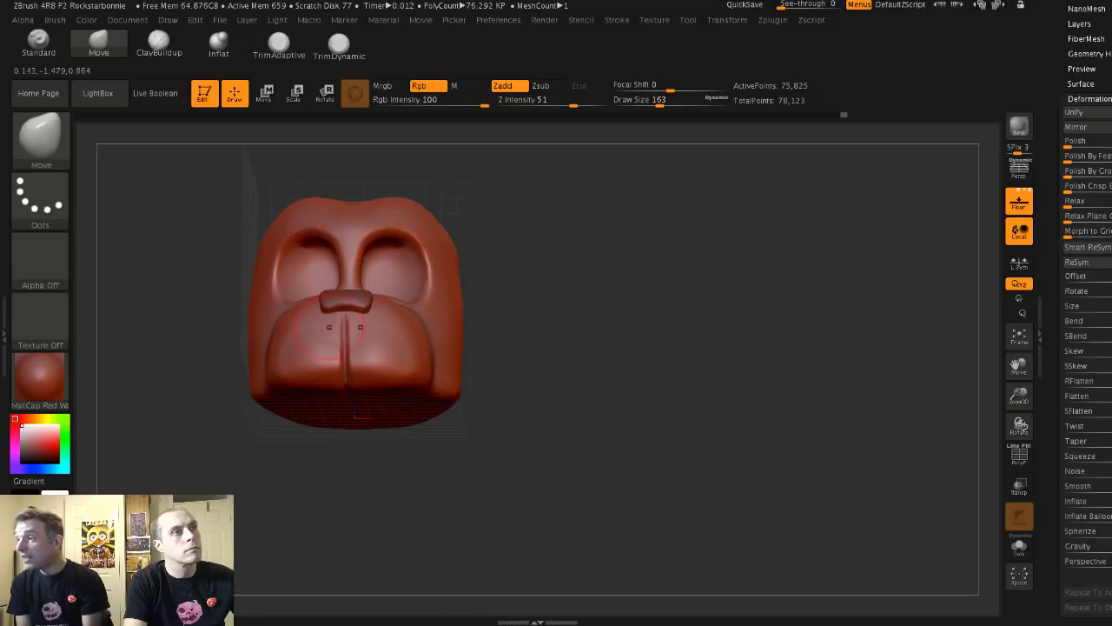
{"action": "key", "text": "shift"}
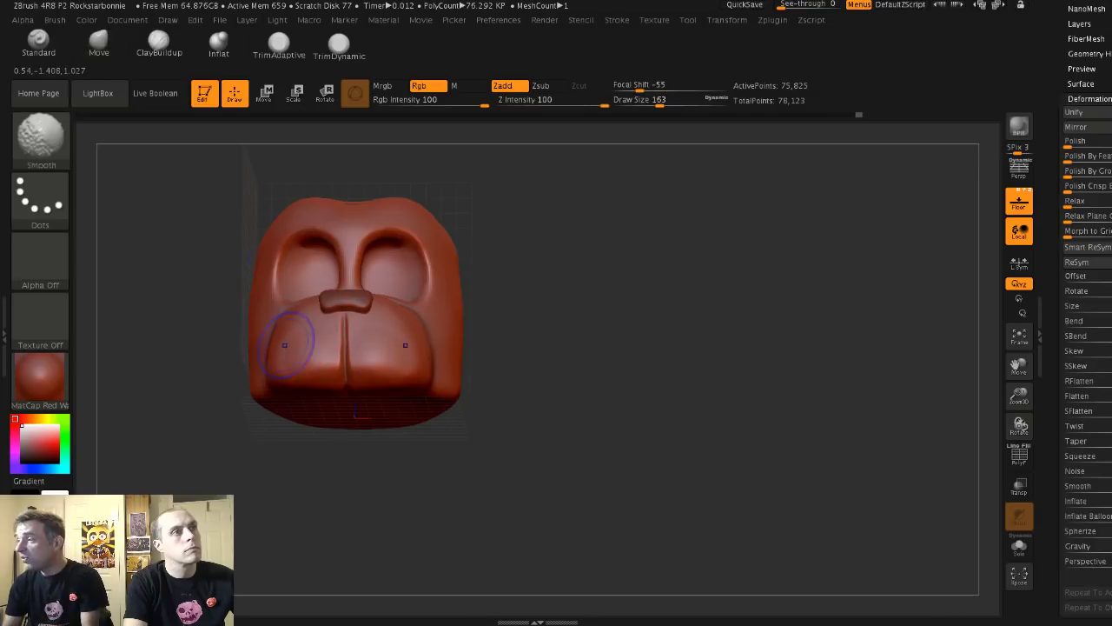
- Smooth the muzzle and round out its lower lobes with the Move brush enlarged to draw size 251
{"action": "mouse_move", "coordinate": [300, 287]}
{"action": "right_mouse_down"}
{"action": "mouse_move", "coordinate": [365, 343]}
{"action": "mouse_move", "coordinate": [300, 332]}
{"action": "right_mouse_up"}
{"action": "key", "text": "shift"}
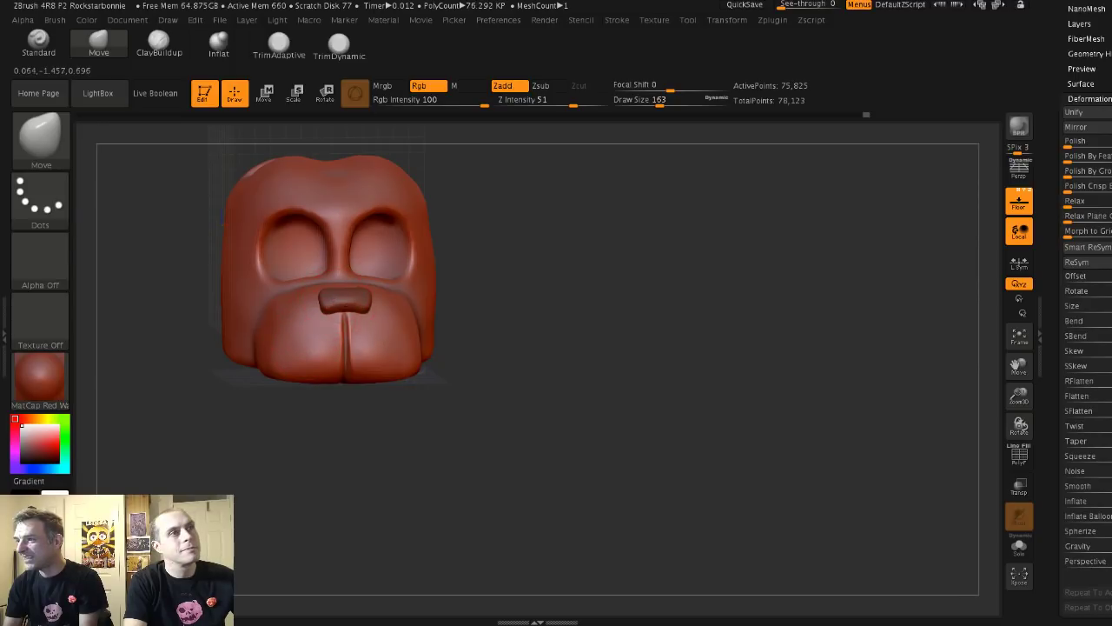
{"action": "mouse_move", "coordinate": [307, 297]}
{"action": "right_mouse_down"}
{"action": "mouse_move", "coordinate": [139, 310]}
{"action": "mouse_move", "coordinate": [304, 330]}
{"action": "right_mouse_up"}
{"action": "key", "text": "bracketright"}
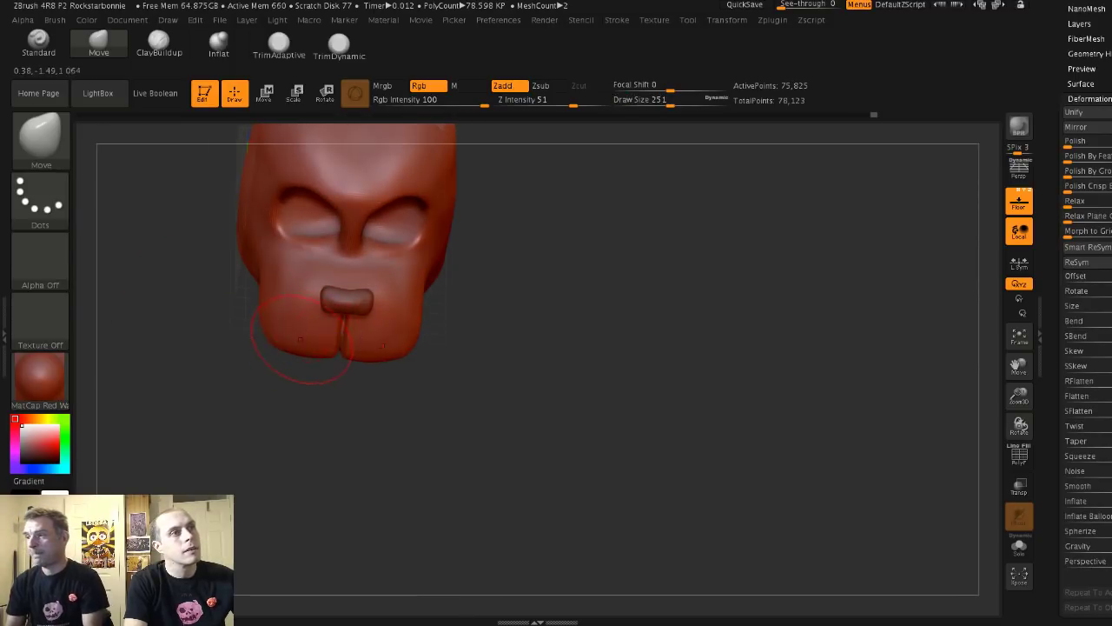
{"action": "mouse_move", "coordinate": [295, 260]}
{"action": "right_mouse_down"}
{"action": "mouse_move", "coordinate": [290, 325]}
{"action": "mouse_move", "coordinate": [310, 336]}
{"action": "mouse_move", "coordinate": [309, 326]}
{"action": "right_mouse_up"}
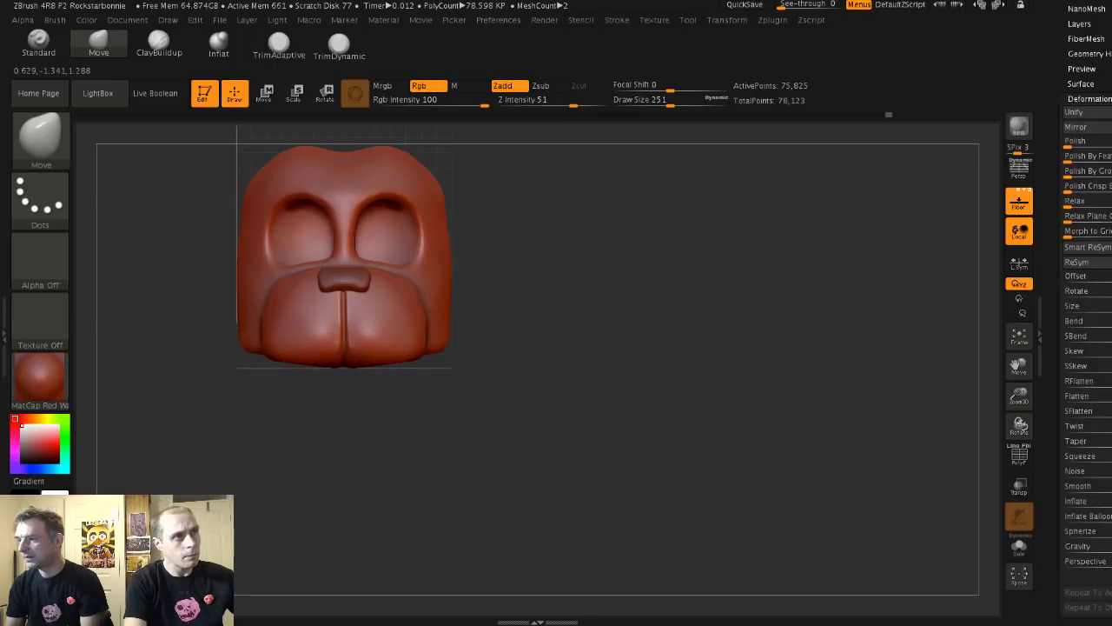
- Set the draw size to 192 and pull the muzzle's upper and outer edges outward where they meet the cheeks
{"action": "key", "text": "s"}
{"action": "left_click_drag", "start_coordinate": [269, 312], "coordinate": [262, 312]}
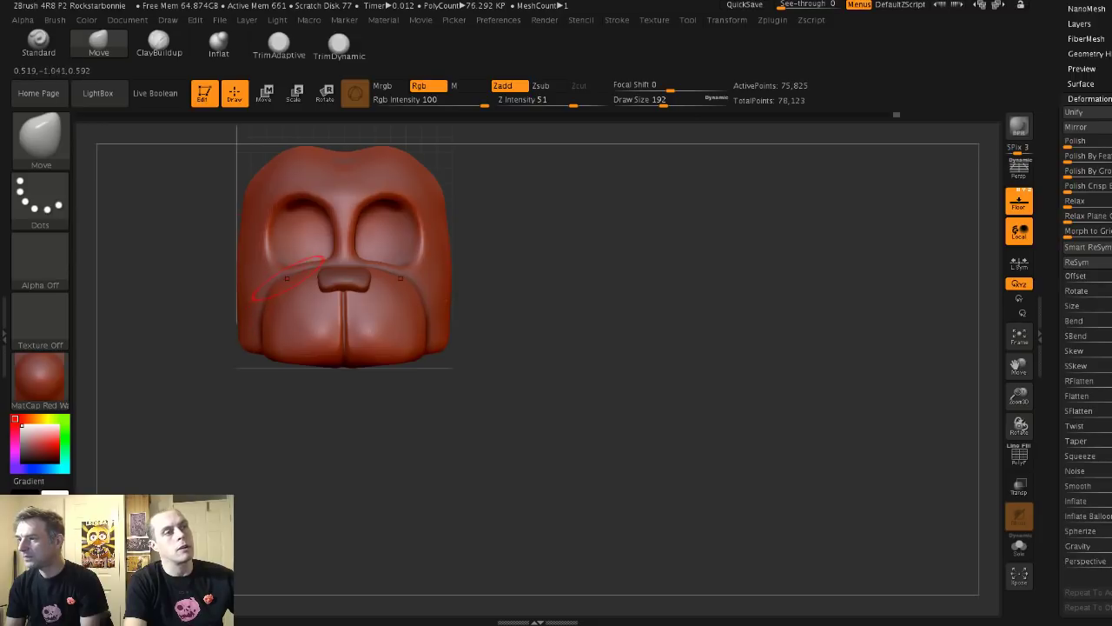
{"action": "left_click_drag", "start_coordinate": [194, 253], "coordinate": [273, 283]}
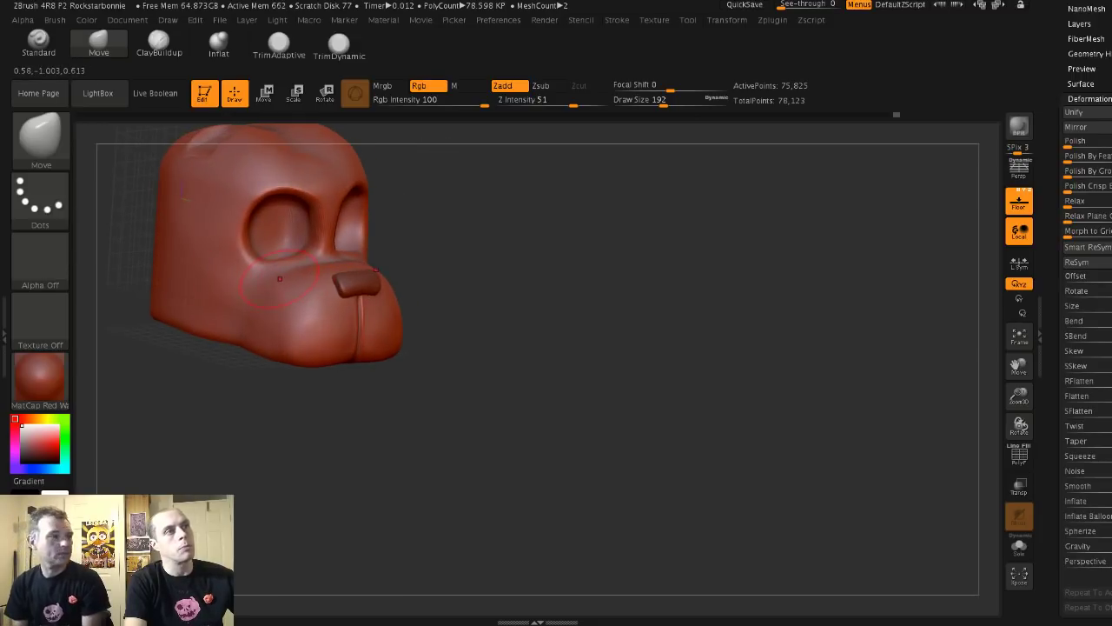
{"action": "mouse_move", "coordinate": [271, 397]}
{"action": "left_mouse_down"}
{"action": "mouse_move", "coordinate": [205, 375]}
{"action": "mouse_move", "coordinate": [212, 363]}
{"action": "left_mouse_up"}
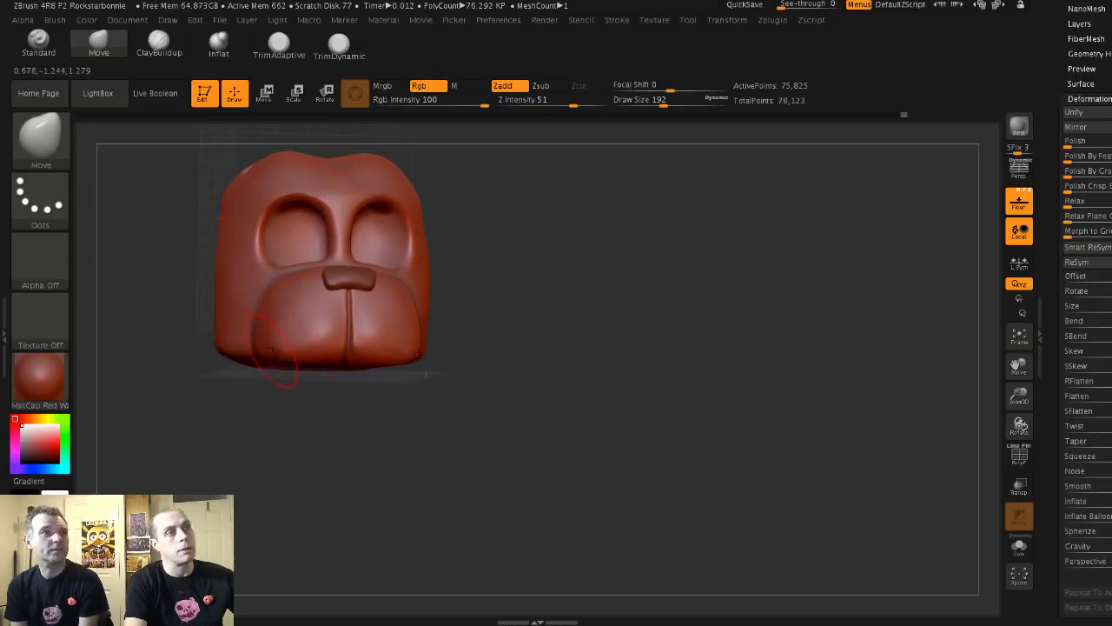
{"action": "key", "text": "shift"}
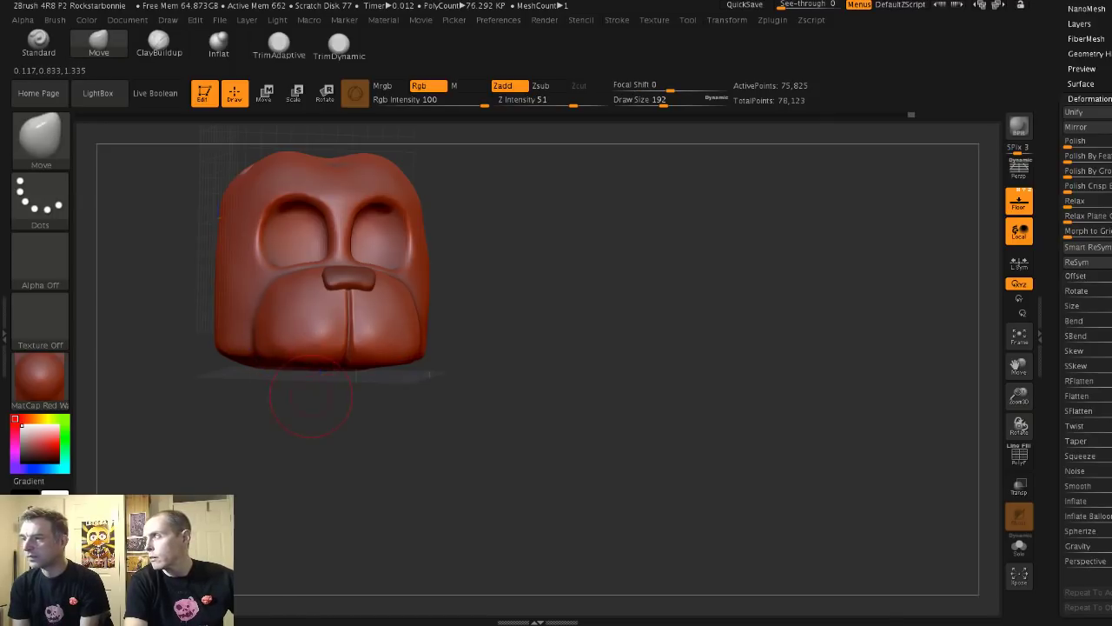
{"action": "left_click_drag", "start_coordinate": [349, 400], "coordinate": [302, 409]}
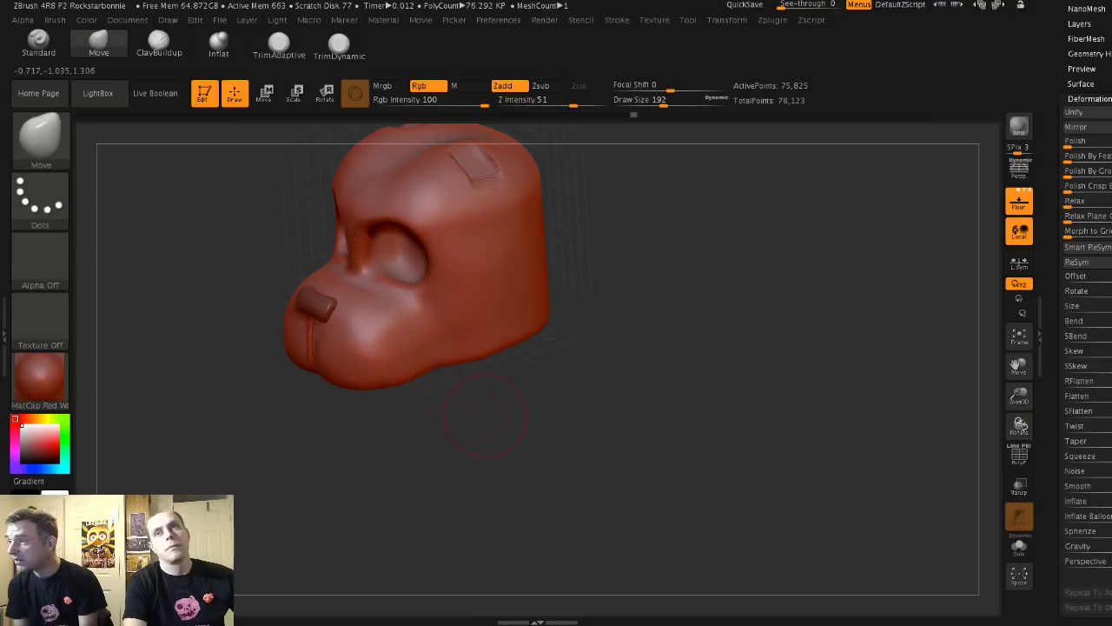
{"action": "mouse_move", "coordinate": [374, 408]}
{"action": "left_mouse_down"}
{"action": "mouse_move", "coordinate": [465, 432]}
{"action": "mouse_move", "coordinate": [288, 266]}
{"action": "mouse_move", "coordinate": [380, 404]}
{"action": "mouse_move", "coordinate": [365, 405]}
{"action": "left_mouse_up"}
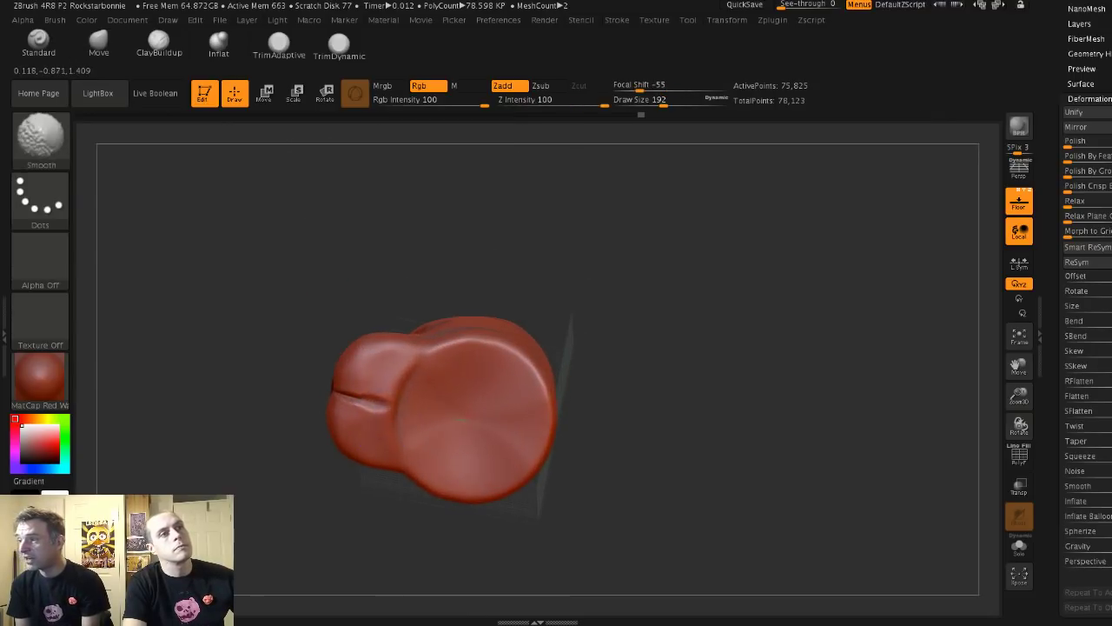
{"action": "right_click_drag", "start_coordinate": [376, 376], "coordinate": [374, 330], "text": "alt"}
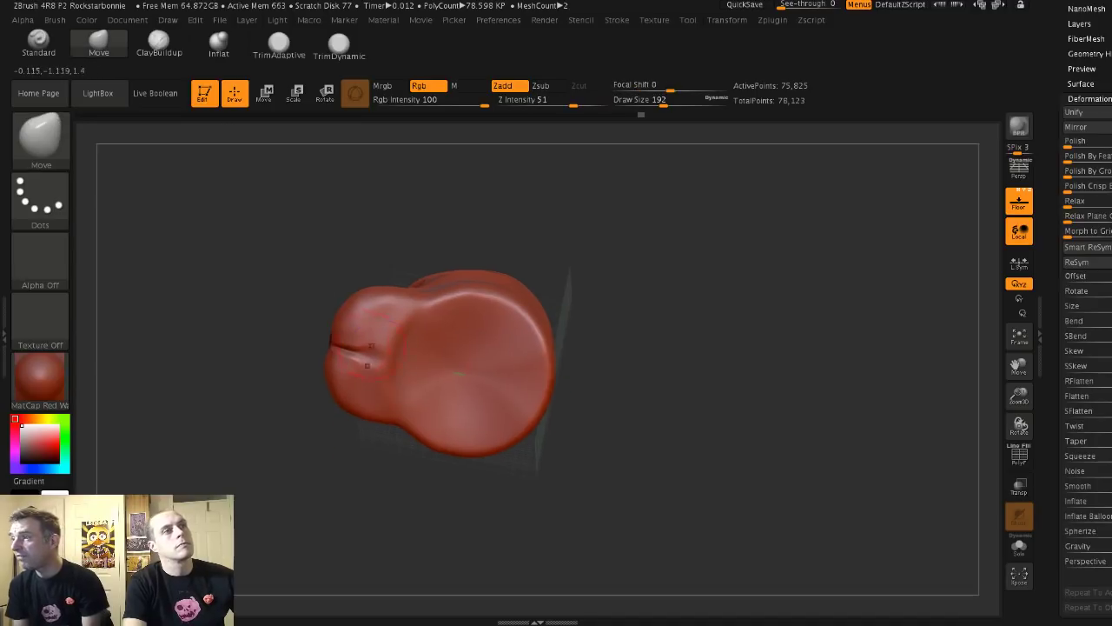
{"action": "key", "text": "s"}
{"action": "left_click_drag", "start_coordinate": [375, 345], "coordinate": [366, 345]}
{"action": "right_click_drag", "start_coordinate": [367, 310], "coordinate": [363, 276], "text": "alt"}
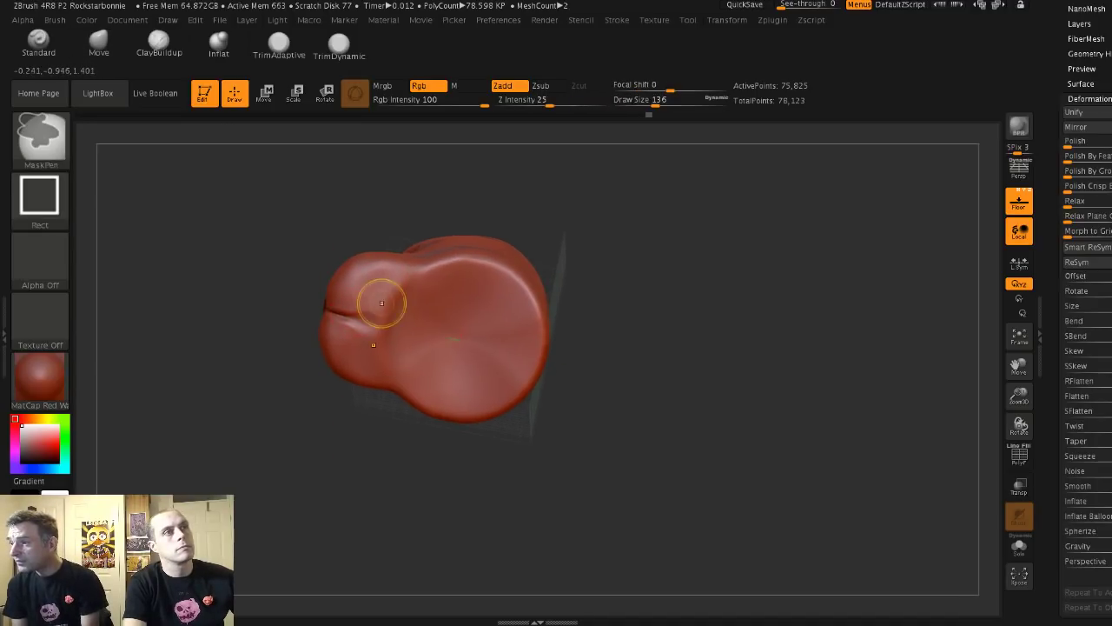
{"action": "mouse_move", "coordinate": [362, 283]}
{"action": "left_mouse_down", "text": "ctrl"}
{"action": "mouse_move", "coordinate": [429, 283]}
{"action": "mouse_move", "coordinate": [449, 301]}
{"action": "left_mouse_up", "text": "ctrl"}
{"action": "key", "text": "ctrl+z"}
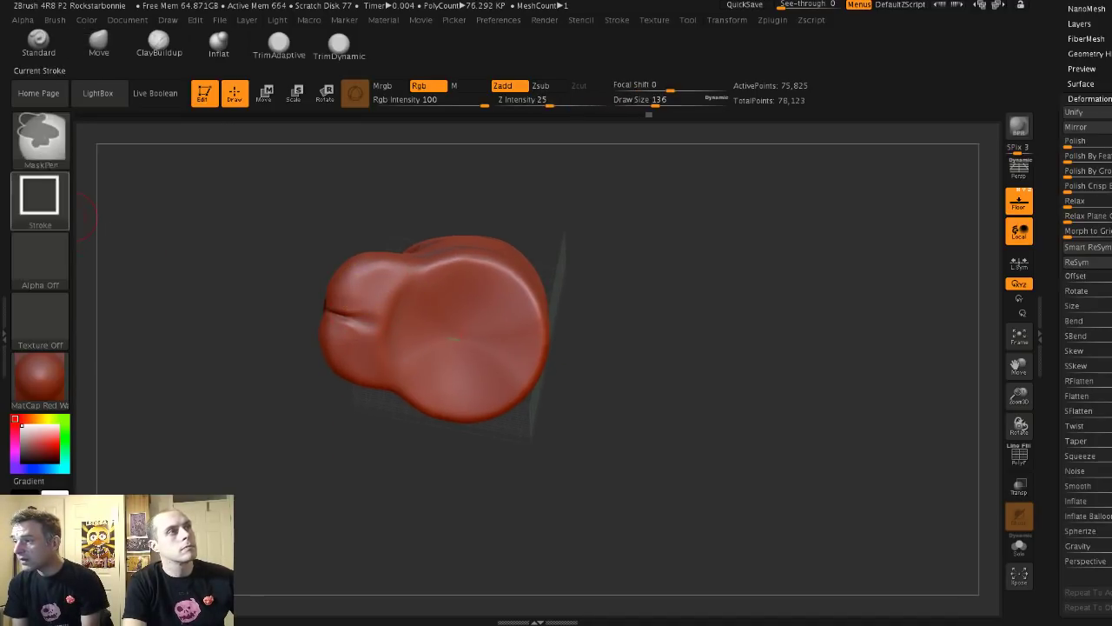
- Make the Cube3D primitive the active tool in place of the head
{"action": "mouse_move", "coordinate": [171, 243]}
{"action": "left_mouse_down"}
{"action": "mouse_move", "coordinate": [251, 270]}
{"action": "mouse_move", "coordinate": [224, 228]}
{"action": "mouse_move", "coordinate": [236, 266]}
{"action": "mouse_move", "coordinate": [225, 218]}
{"action": "left_mouse_up"}
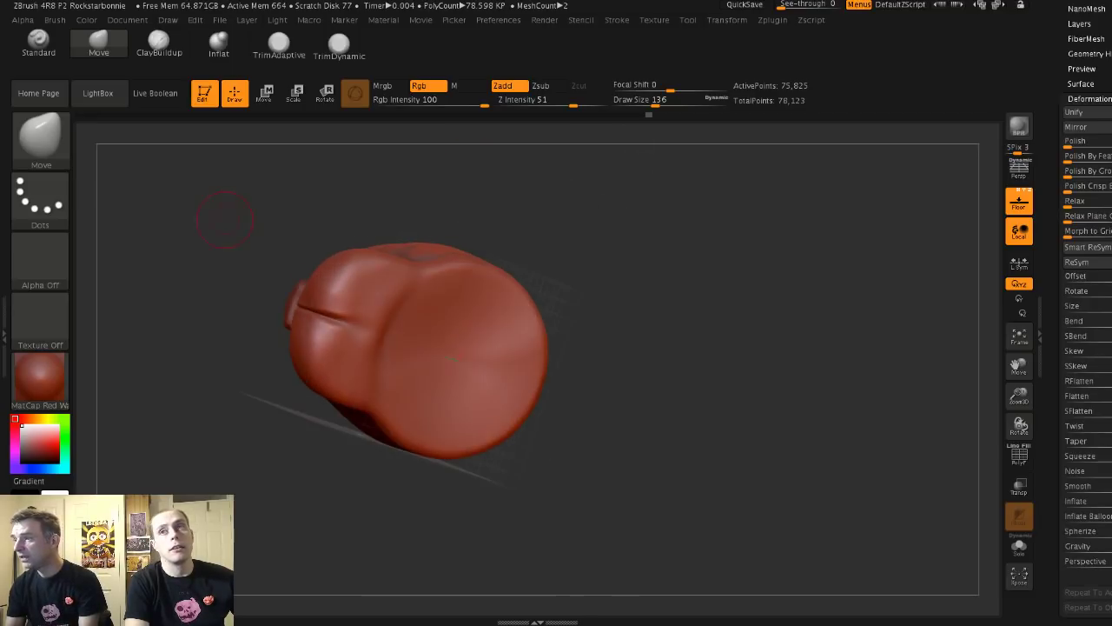
{"action": "mouse_move", "coordinate": [165, 234]}
{"action": "left_mouse_down"}
{"action": "mouse_move", "coordinate": [202, 234]}
{"action": "mouse_move", "coordinate": [184, 228]}
{"action": "left_mouse_up"}
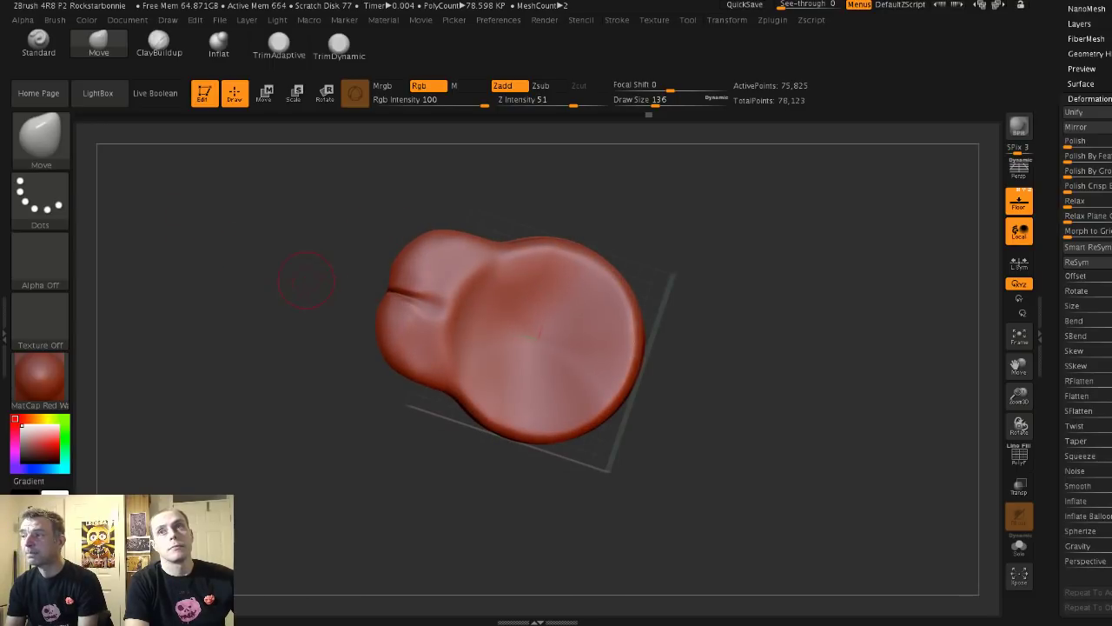
{"action": "mouse_move", "coordinate": [219, 226]}
{"action": "left_mouse_down"}
{"action": "mouse_move", "coordinate": [248, 273]}
{"action": "mouse_move", "coordinate": [256, 337]}
{"action": "left_mouse_up"}
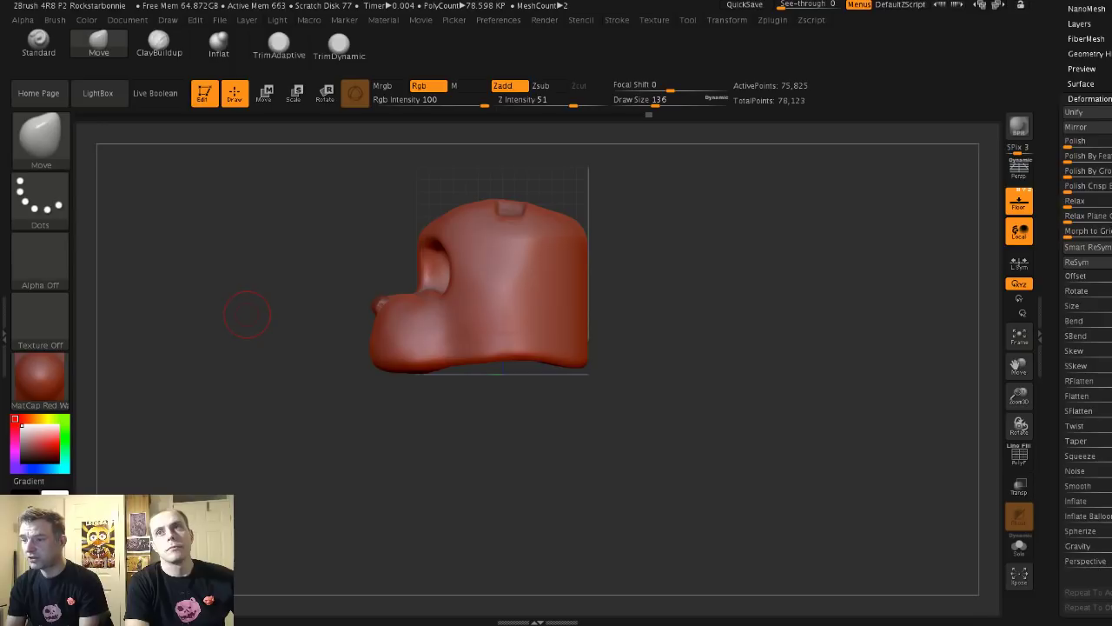
{"action": "left_click_drag", "start_coordinate": [727, 212], "coordinate": [683, 266], "text": "alt"}
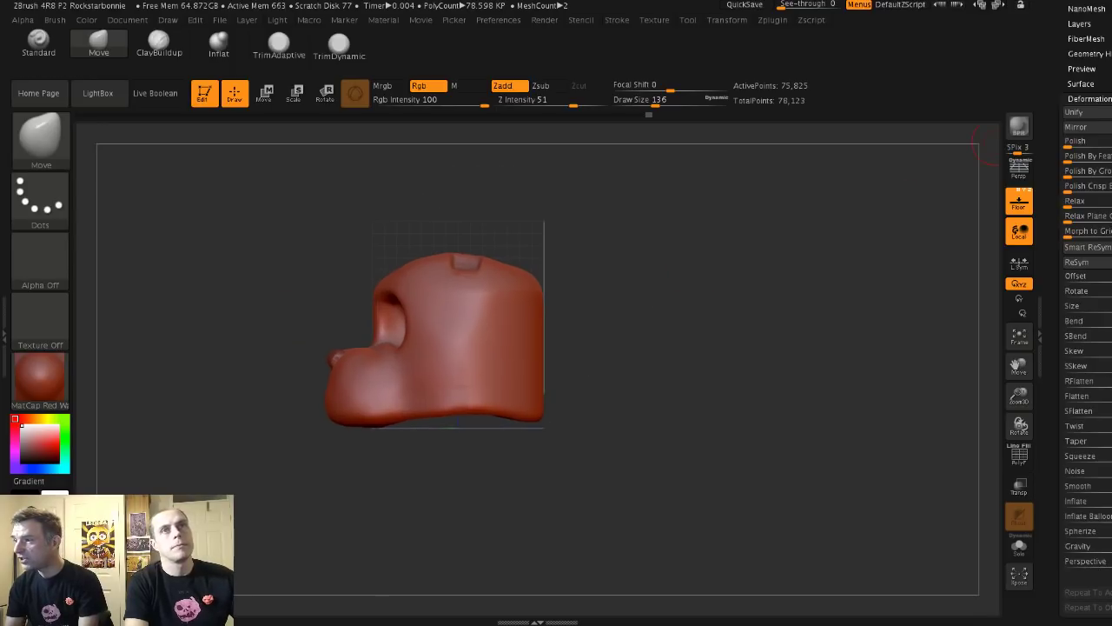
{"action": "left_click_drag", "start_coordinate": [1062, 142], "coordinate": [1061, 444]}
{"action": "scroll", "coordinate": [1086, 261], "scroll_direction": "up", "scroll_amount": 2}
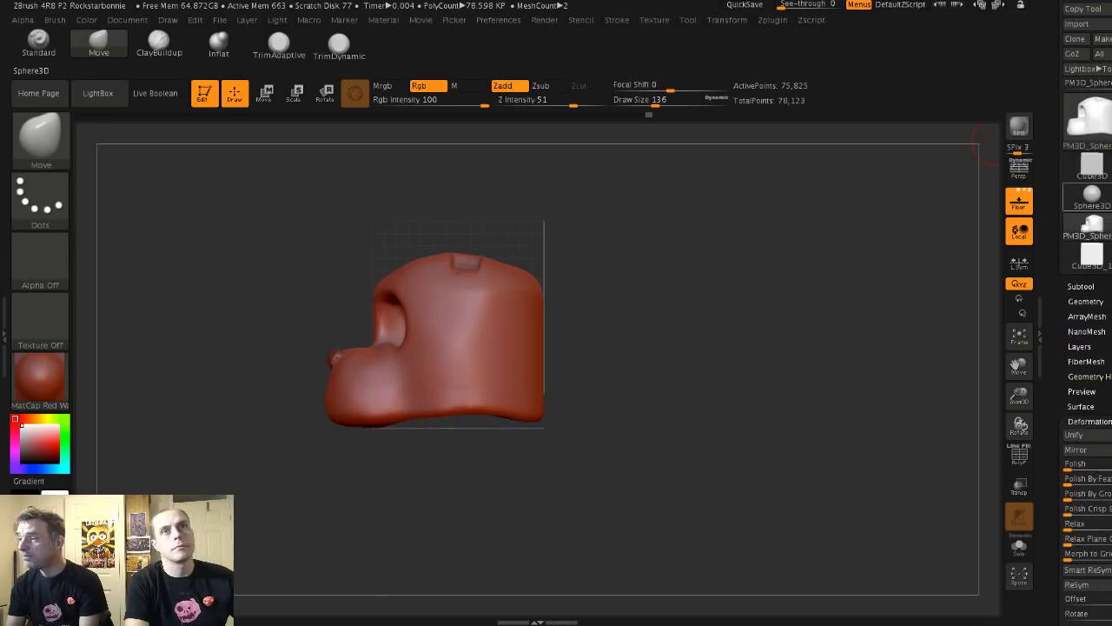
{"action": "left_click", "coordinate": [1091, 163]}
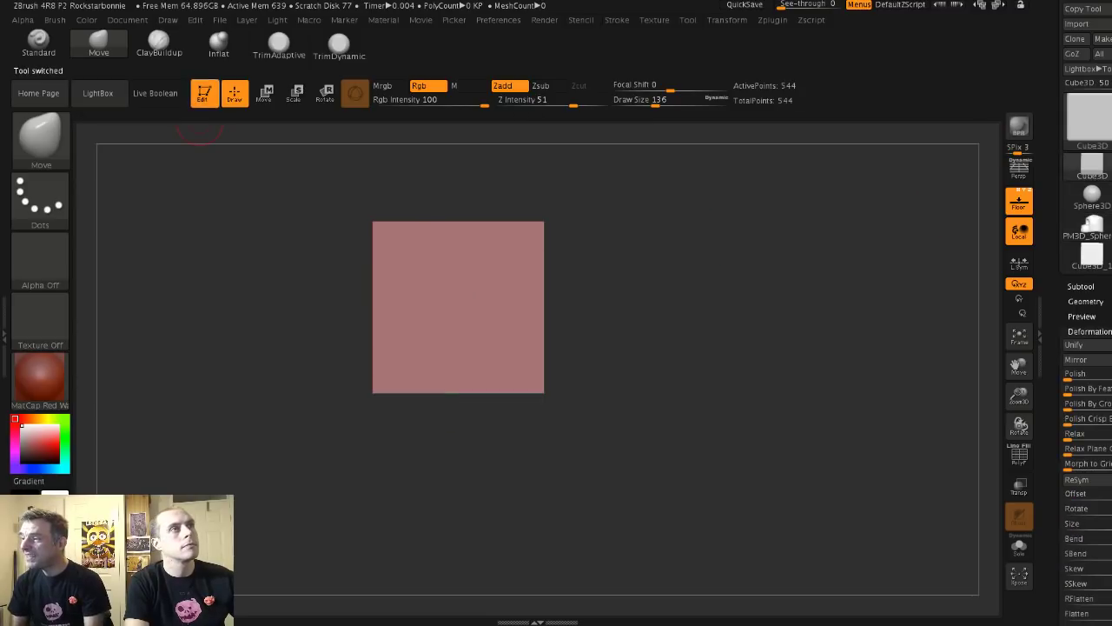
- Flatten the cube vertically into a thin slab, narrow its width slightly, and convert it to a PolyMesh3D
{"action": "left_click_drag", "start_coordinate": [288, 222], "coordinate": [273, 255], "text": "alt"}
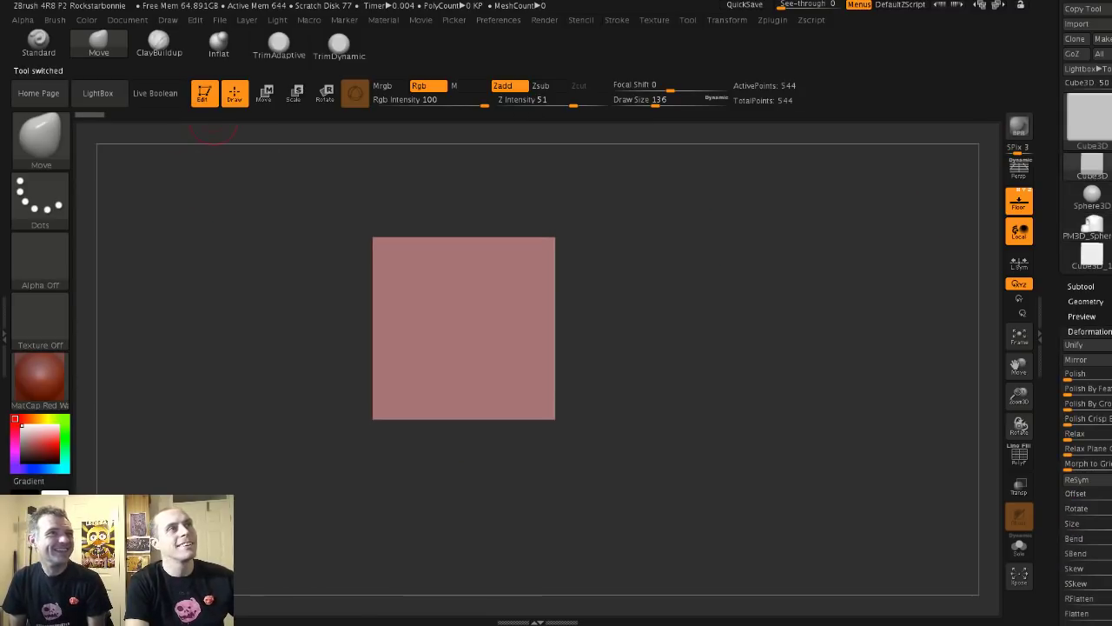
{"action": "left_click", "coordinate": [263, 93]}
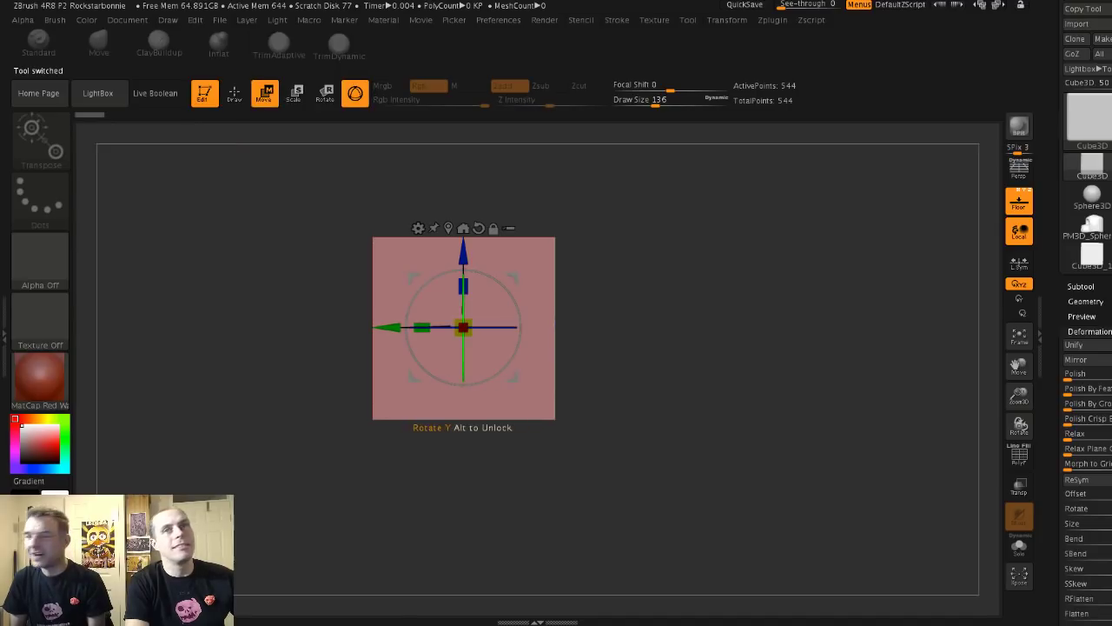
{"action": "left_click_drag", "start_coordinate": [463, 286], "coordinate": [463, 324]}
{"action": "left_click_drag", "start_coordinate": [609, 348], "coordinate": [591, 469]}
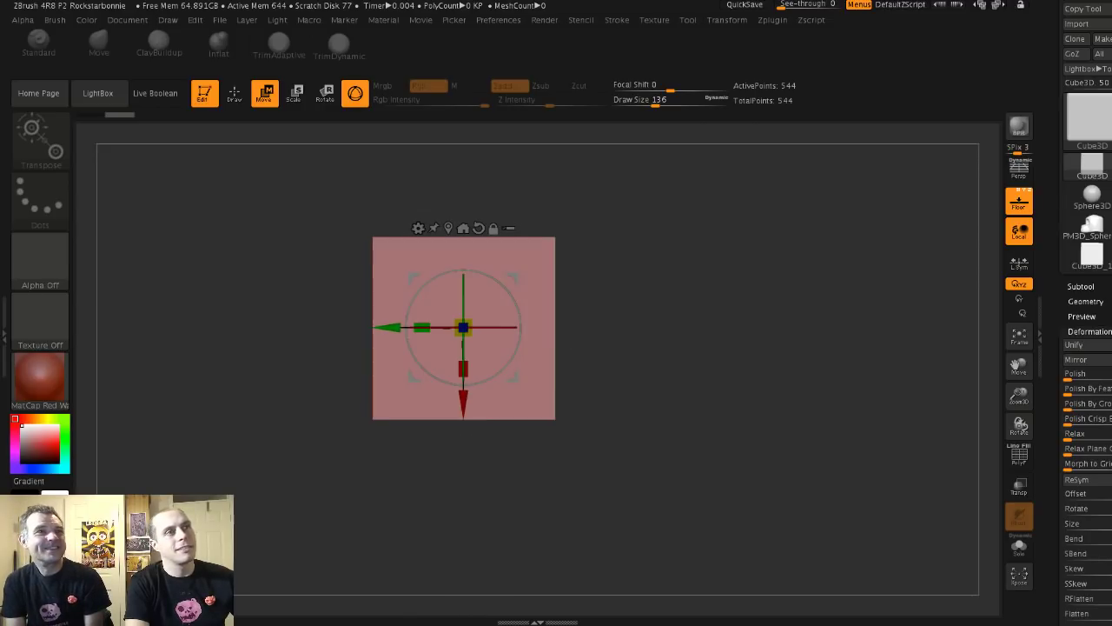
{"action": "left_click_drag", "start_coordinate": [463, 368], "coordinate": [463, 347]}
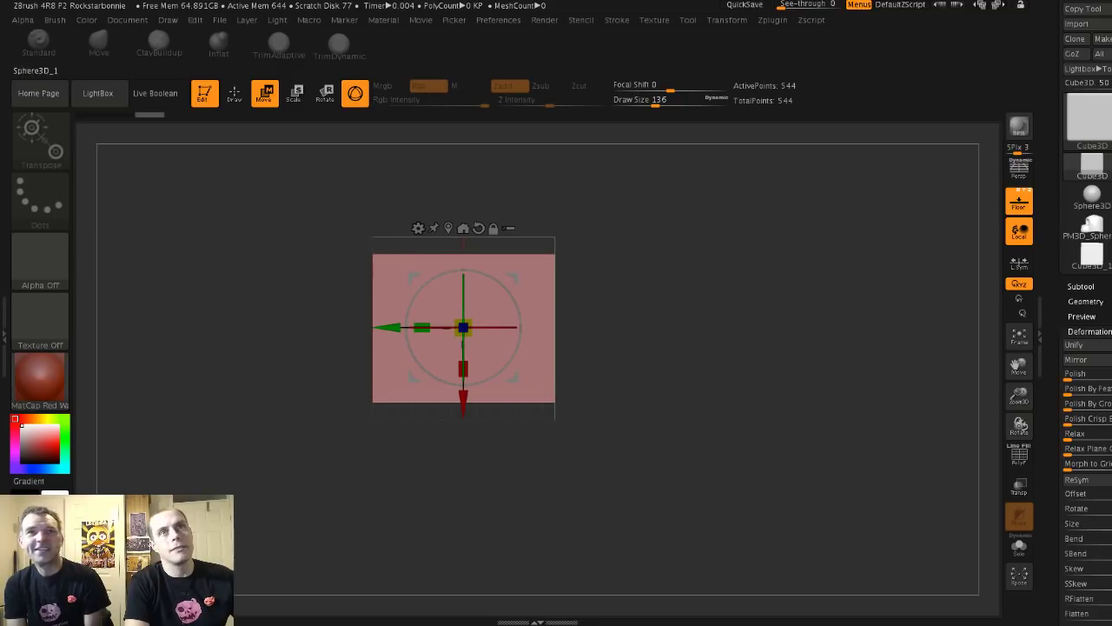
{"action": "left_click", "coordinate": [1101, 39]}
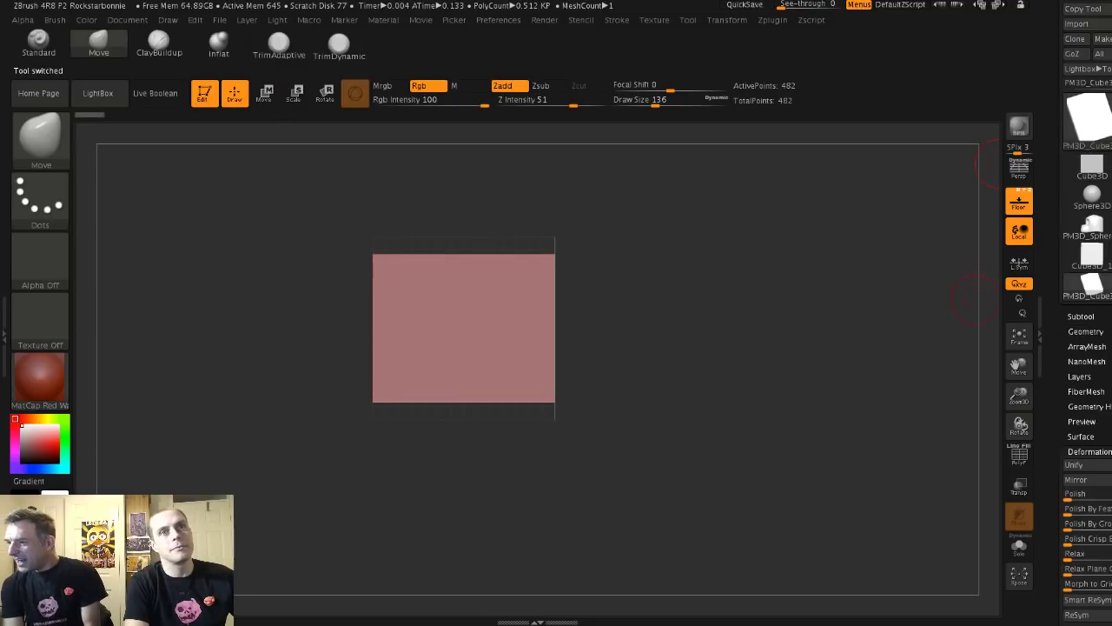
- Return to the head tool and append the flattened cube polymesh to it as a new subtool
{"action": "left_click_drag", "start_coordinate": [1053, 349], "coordinate": [1054, 306]}
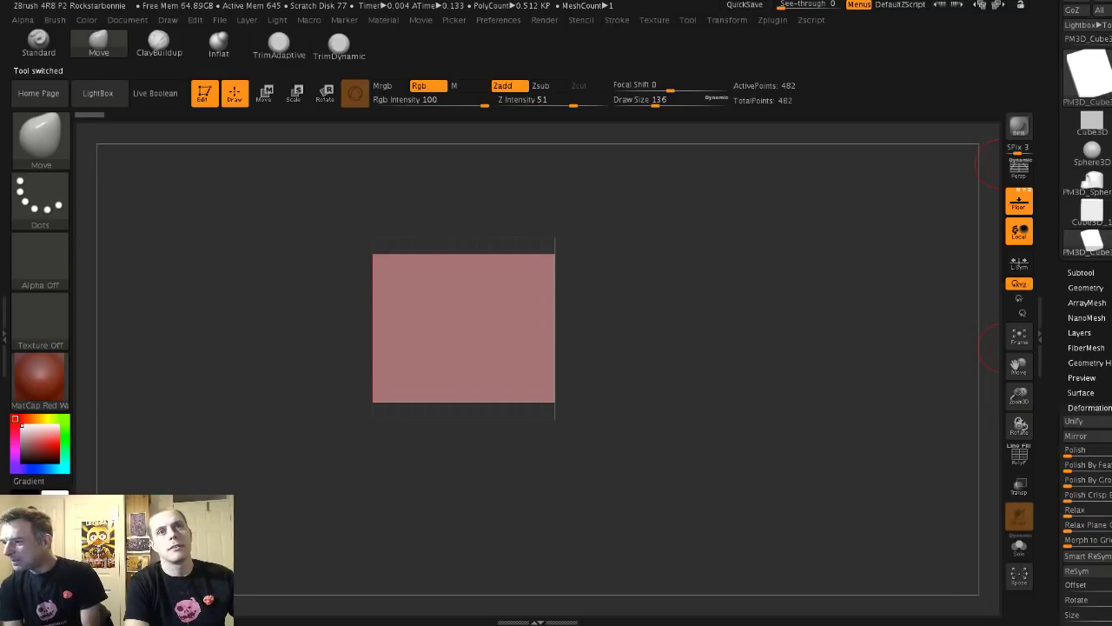
{"action": "left_click", "coordinate": [1080, 272]}
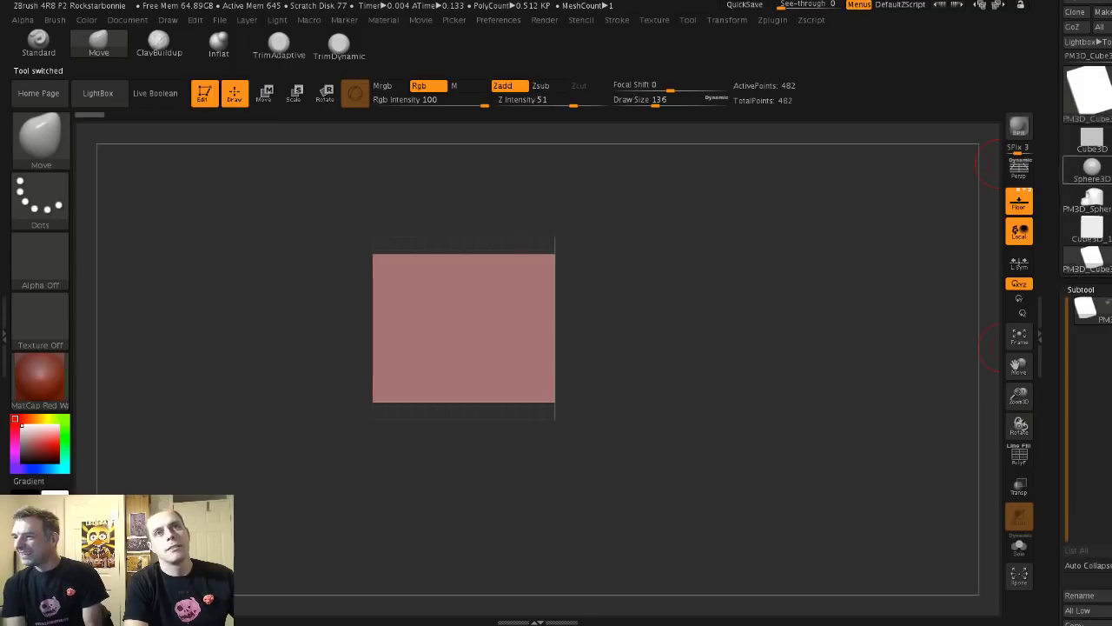
{"action": "left_click", "coordinate": [1091, 198]}
{"action": "mouse_move", "coordinate": [834, 365]}
{"action": "left_mouse_down"}
{"action": "mouse_move", "coordinate": [860, 296]}
{"action": "mouse_move", "coordinate": [886, 269]}
{"action": "mouse_move", "coordinate": [924, 268]}
{"action": "left_mouse_up"}
{"action": "scroll", "coordinate": [1087, 321], "scroll_direction": "down", "scroll_amount": 1}
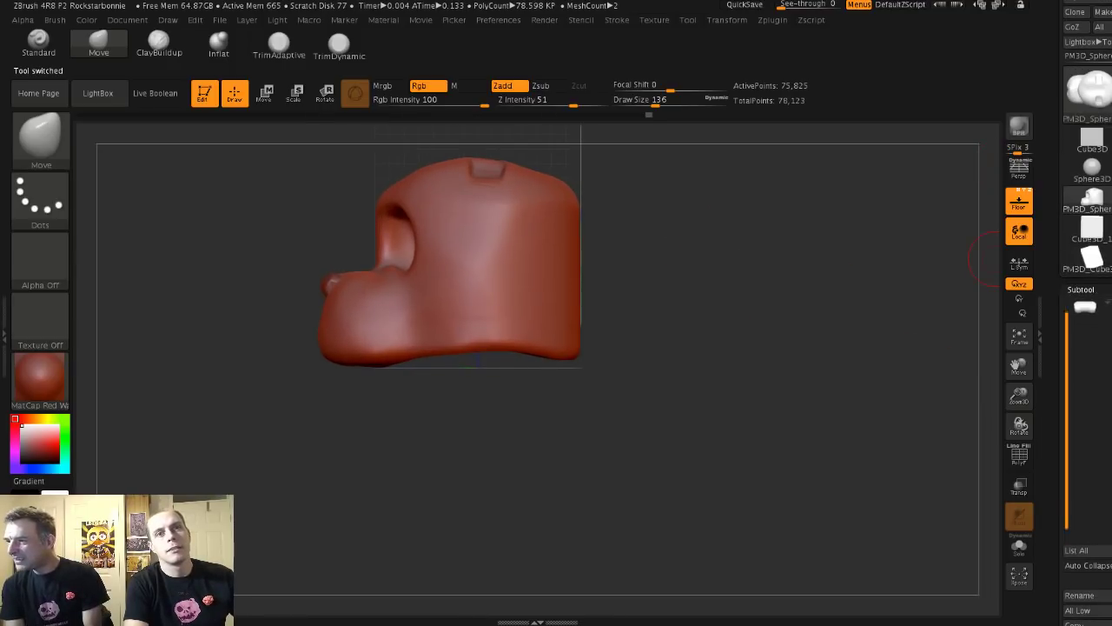
{"action": "scroll", "coordinate": [1086, 322], "scroll_direction": "up", "scroll_amount": 1}
{"action": "scroll", "coordinate": [1086, 365], "scroll_direction": "down", "scroll_amount": 3}
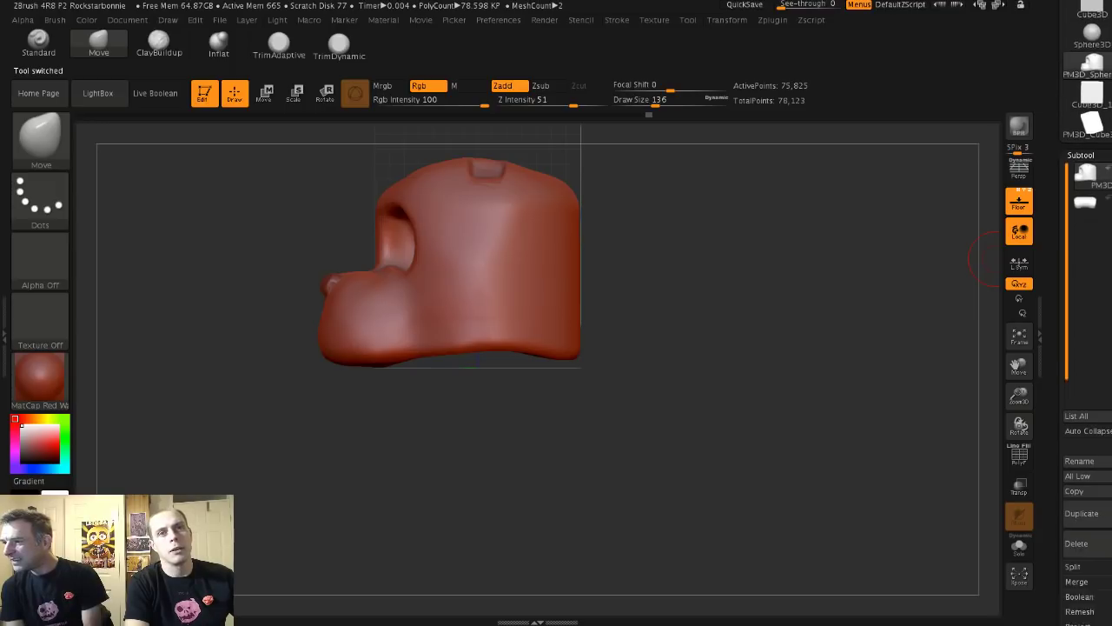
{"action": "left_click", "coordinate": [1108, 449]}
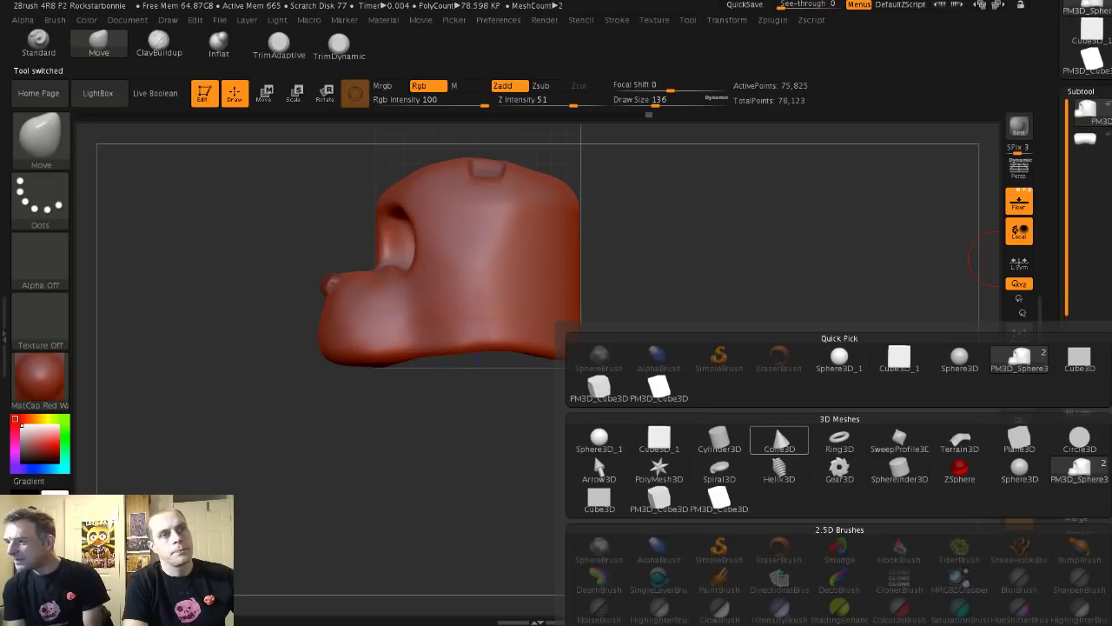
{"action": "left_click", "coordinate": [720, 498]}
- Activate the slab subtool and move it straight down until it sits just below the underside of the head
{"action": "left_click", "coordinate": [399, 212], "text": "alt"}
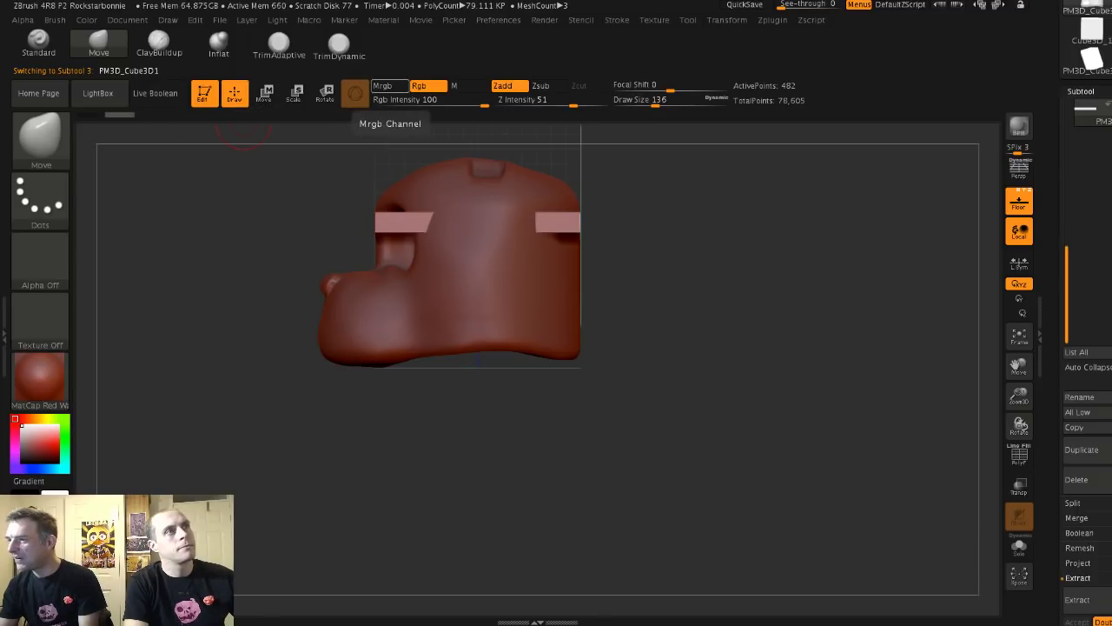
{"action": "left_click", "coordinate": [265, 93]}
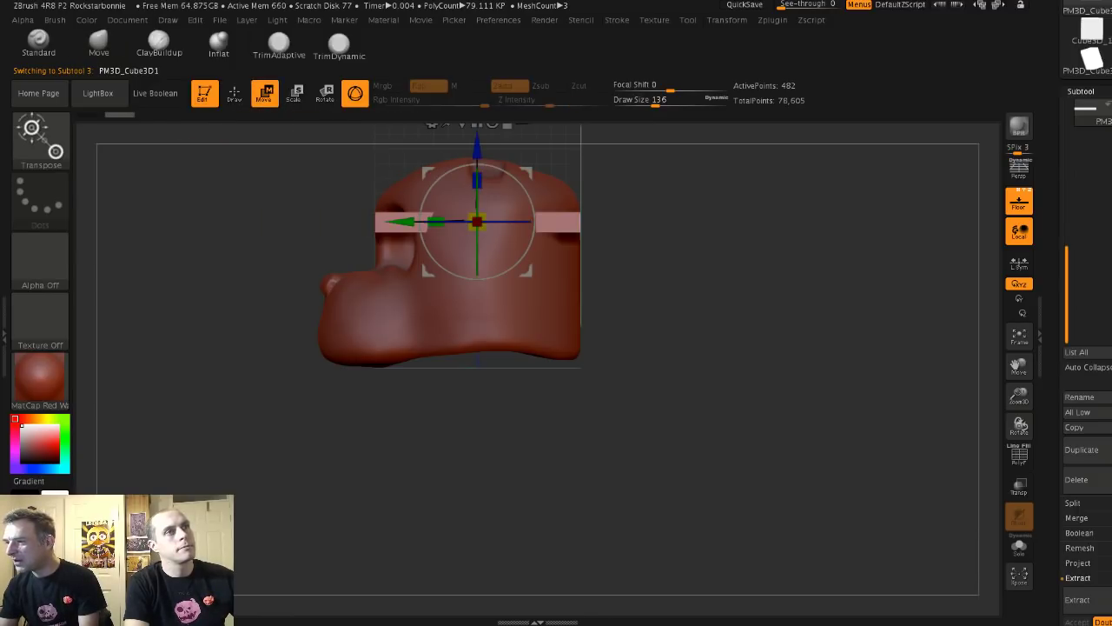
{"action": "left_click_drag", "start_coordinate": [478, 146], "coordinate": [477, 301]}
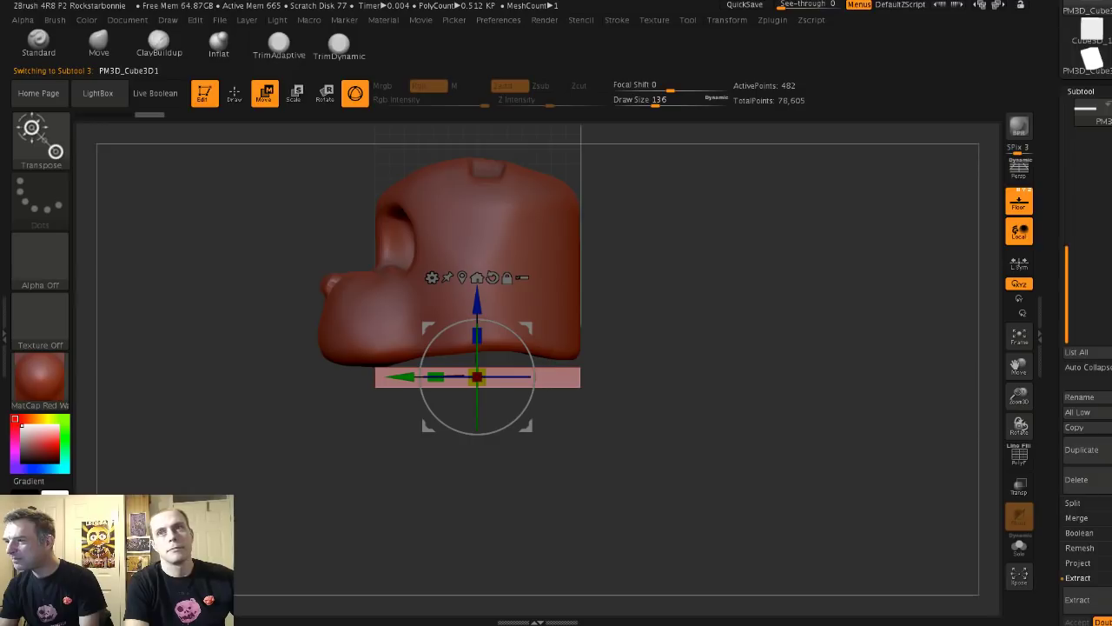
{"action": "left_click_drag", "start_coordinate": [661, 383], "coordinate": [661, 426], "text": "alt"}
{"action": "left_click_drag", "start_coordinate": [477, 301], "coordinate": [477, 317]}
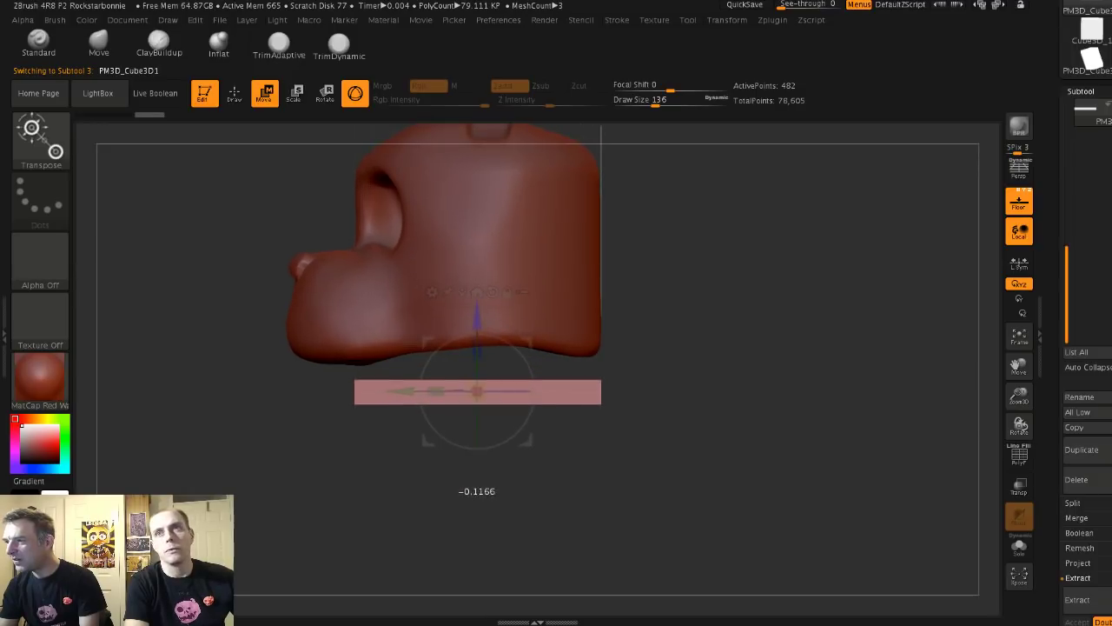
{"action": "left_click_drag", "start_coordinate": [476, 393], "coordinate": [477, 393]}
- Convert the slab into a DynaMesh
{"action": "left_click_drag", "start_coordinate": [660, 391], "coordinate": [678, 252]}
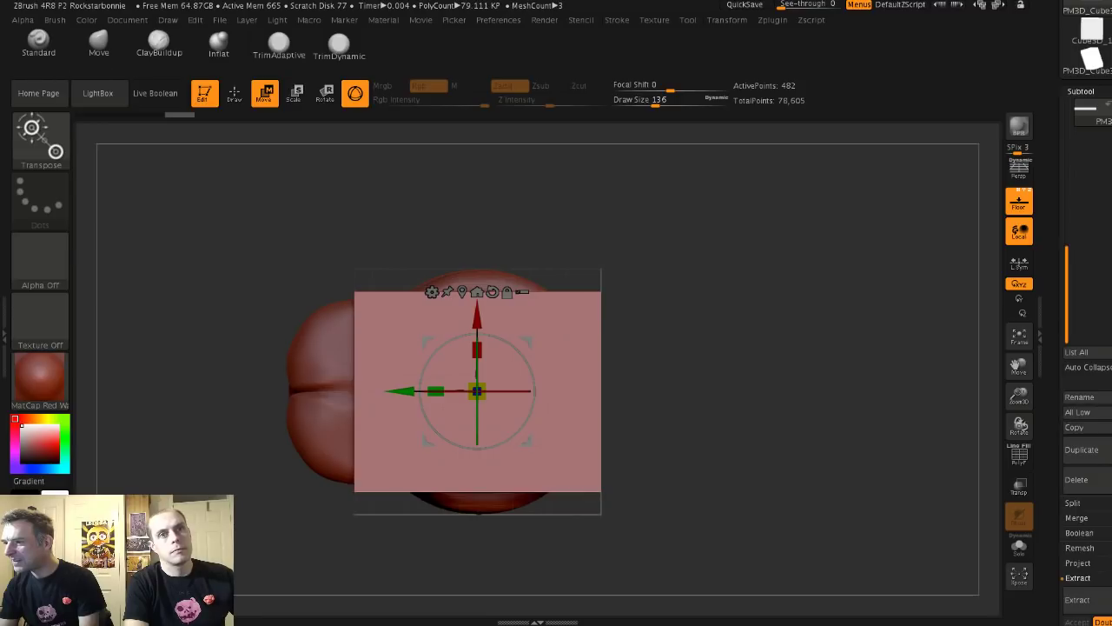
{"action": "scroll", "coordinate": [1086, 365], "scroll_direction": "down", "scroll_amount": 5}
{"action": "left_click", "coordinate": [1086, 403]}
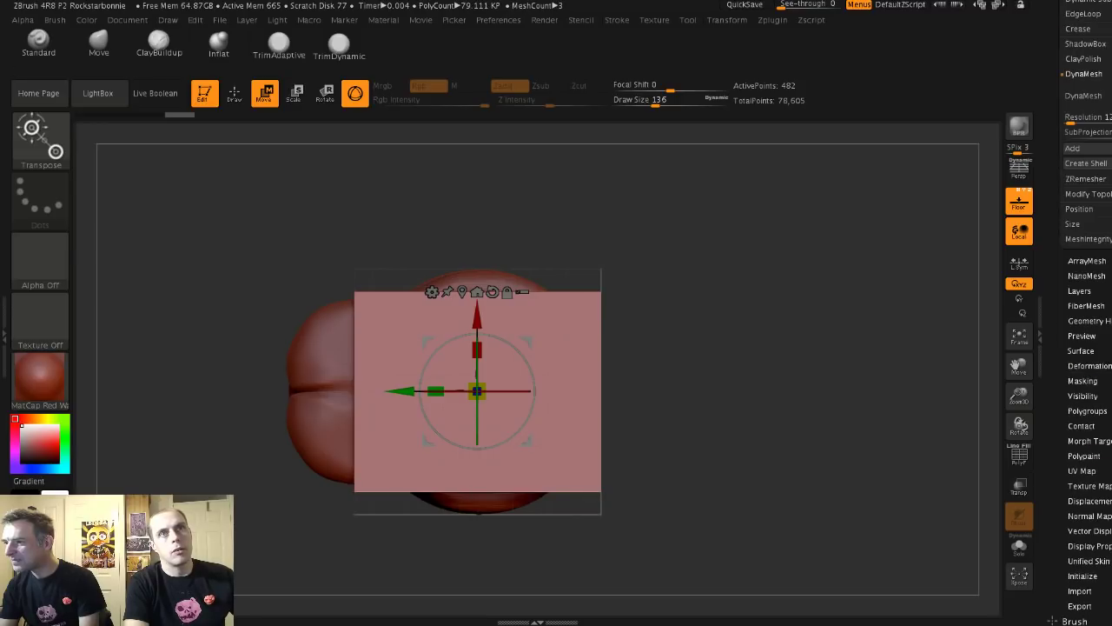
{"action": "left_click", "coordinate": [1085, 95]}
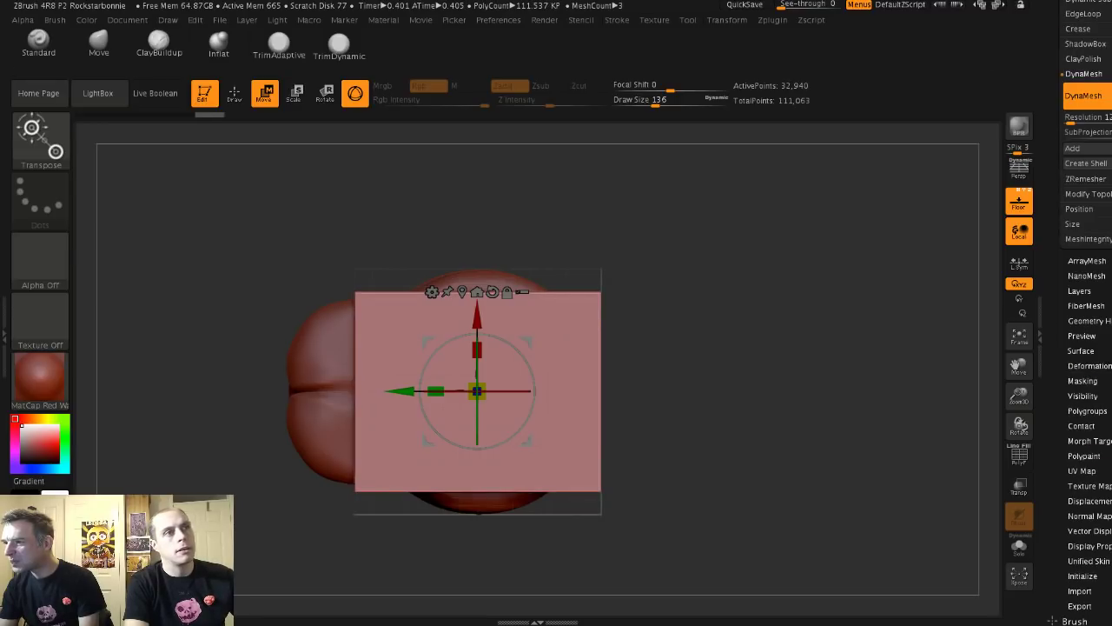
- Save the project
{"action": "right_click_drag", "start_coordinate": [661, 391], "coordinate": [660, 356], "text": "ctrl"}
{"action": "left_click", "coordinate": [220, 19]}
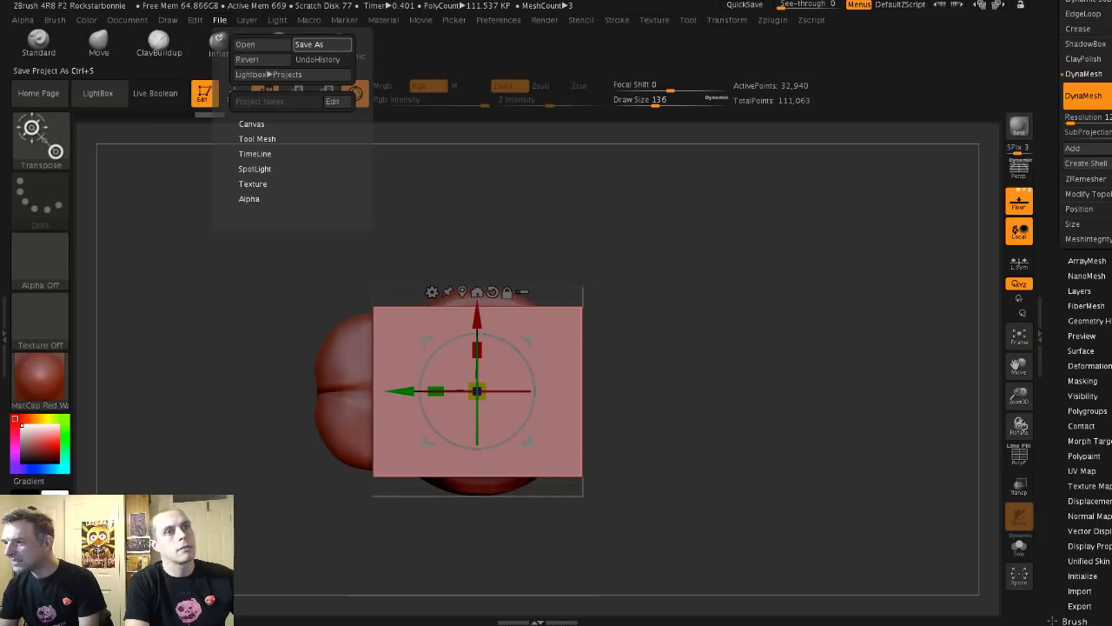
{"action": "key", "text": "ctrl+s"}
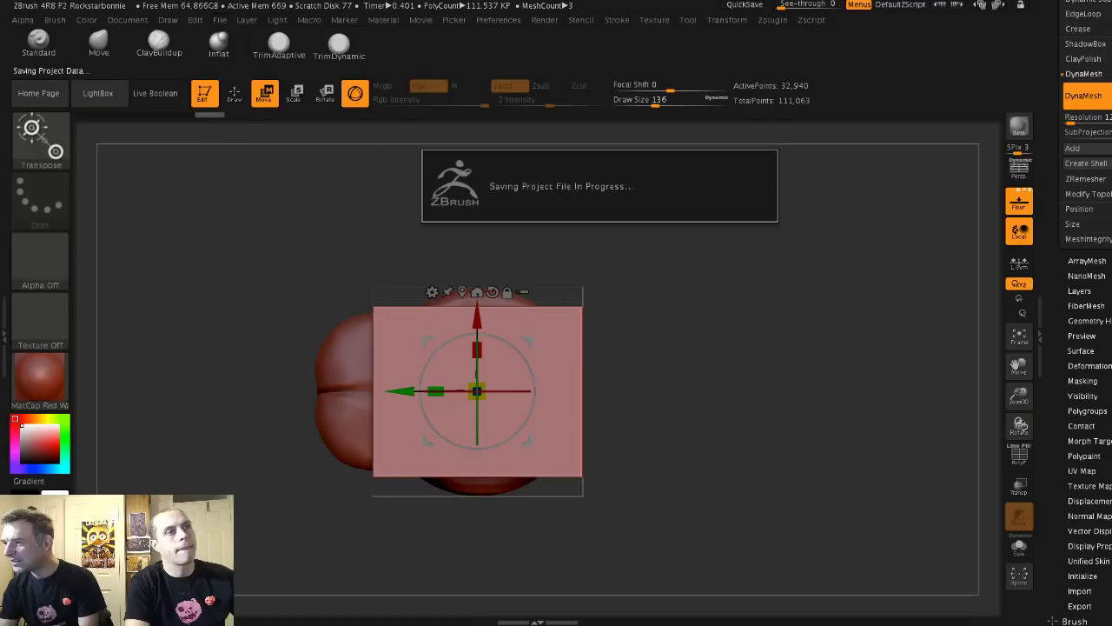
- Pull the middle of the slab's front edge to the muzzle tip with the Move brush at draw size 331, and re-DynaMesh at resolution 16
{"action": "key", "text": "q"}
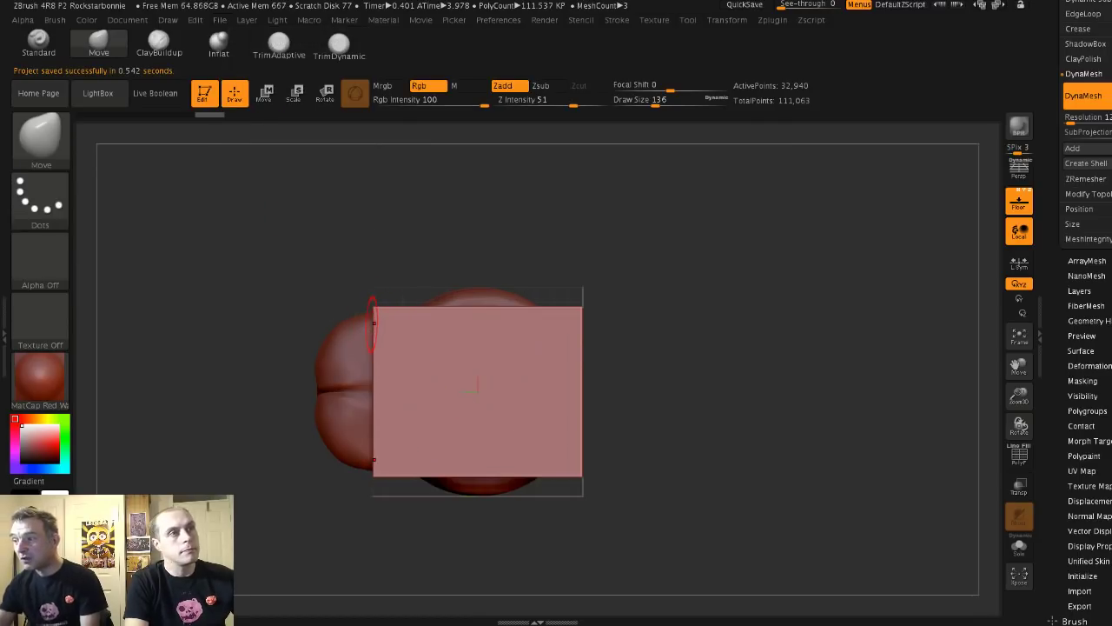
{"action": "key", "text": "s"}
{"action": "left_click_drag", "start_coordinate": [376, 329], "coordinate": [396, 331]}
{"action": "left_click_drag", "start_coordinate": [384, 391], "coordinate": [335, 391]}
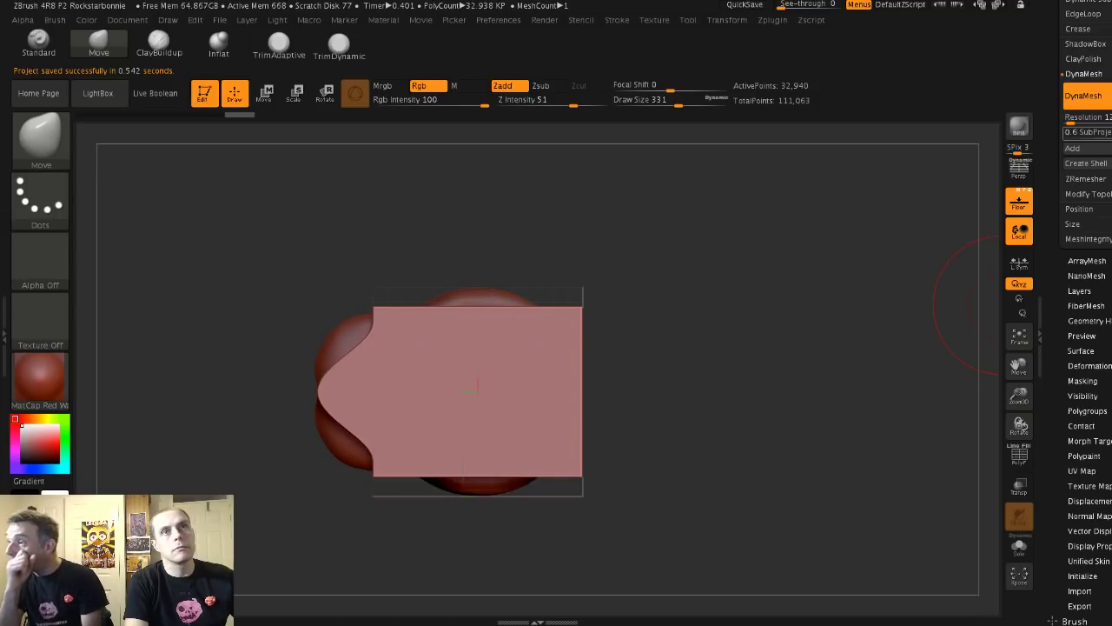
{"action": "left_click", "coordinate": [1068, 119]}
{"action": "left_click_drag", "start_coordinate": [721, 239], "coordinate": [758, 266], "text": "ctrl"}
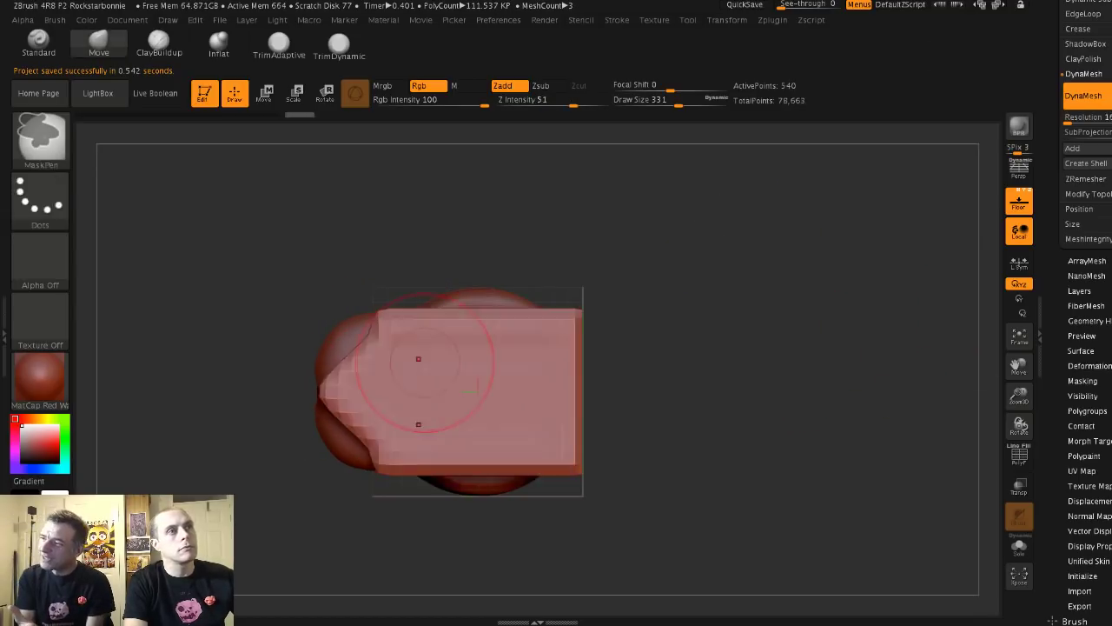
- Round the slab's front corners to follow the muzzle and taper its rear corners with the Move brush, bulging the sides to the cheeks
{"action": "mouse_move", "coordinate": [392, 345]}
{"action": "left_mouse_down", "text": "shift"}
{"action": "mouse_move", "coordinate": [373, 354]}
{"action": "mouse_move", "coordinate": [352, 335]}
{"action": "mouse_move", "coordinate": [358, 346]}
{"action": "mouse_move", "coordinate": [346, 331]}
{"action": "mouse_move", "coordinate": [360, 316]}
{"action": "mouse_move", "coordinate": [369, 322]}
{"action": "left_mouse_up", "text": "shift"}
{"action": "key", "text": "s"}
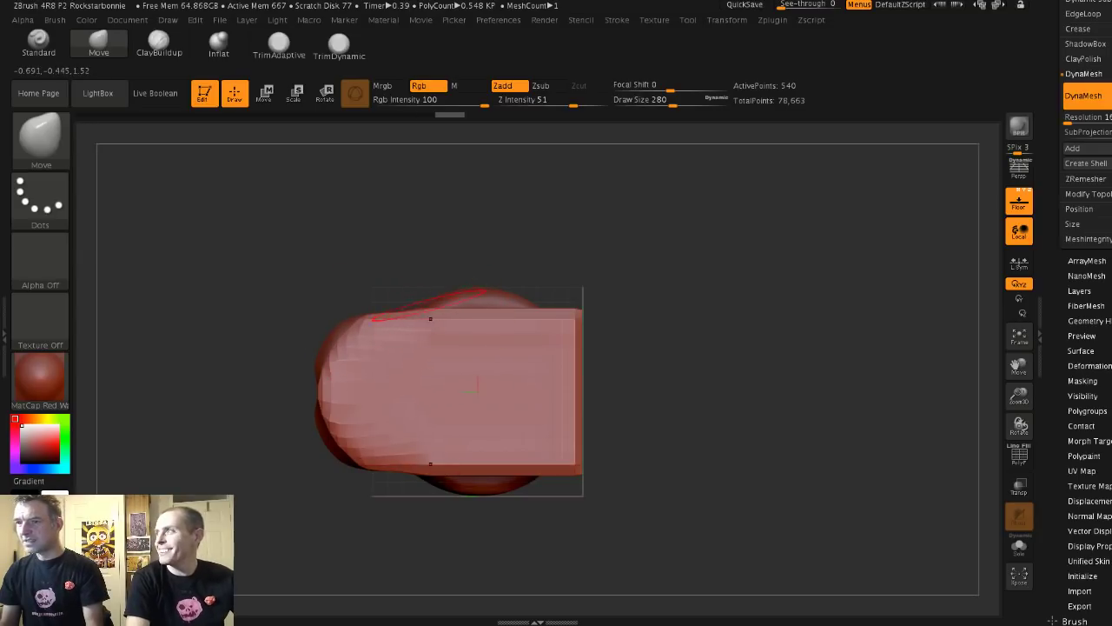
{"action": "key", "text": "s"}
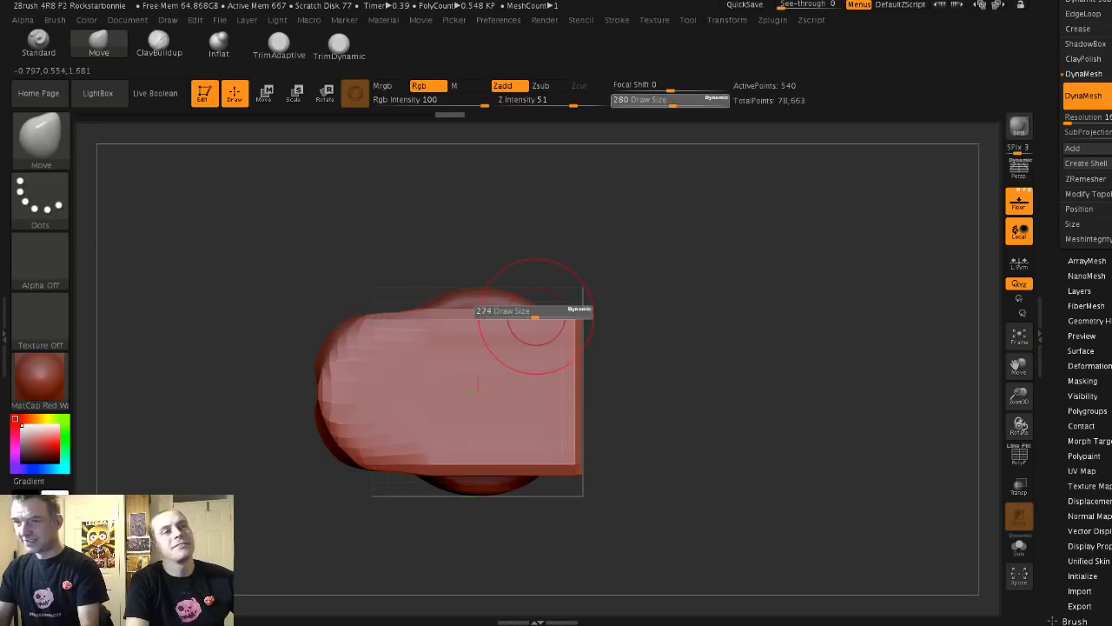
{"action": "key", "text": "s"}
{"action": "mouse_move", "coordinate": [553, 322]}
{"action": "left_mouse_down"}
{"action": "mouse_move", "coordinate": [567, 316]}
{"action": "mouse_move", "coordinate": [532, 320]}
{"action": "mouse_move", "coordinate": [512, 304]}
{"action": "left_mouse_up"}
{"action": "key", "text": "s"}
{"action": "mouse_move", "coordinate": [497, 320]}
{"action": "left_mouse_down"}
{"action": "mouse_move", "coordinate": [471, 309]}
{"action": "mouse_move", "coordinate": [529, 314]}
{"action": "mouse_move", "coordinate": [560, 341]}
{"action": "mouse_move", "coordinate": [534, 302]}
{"action": "left_mouse_up"}
{"action": "key", "text": "shift"}
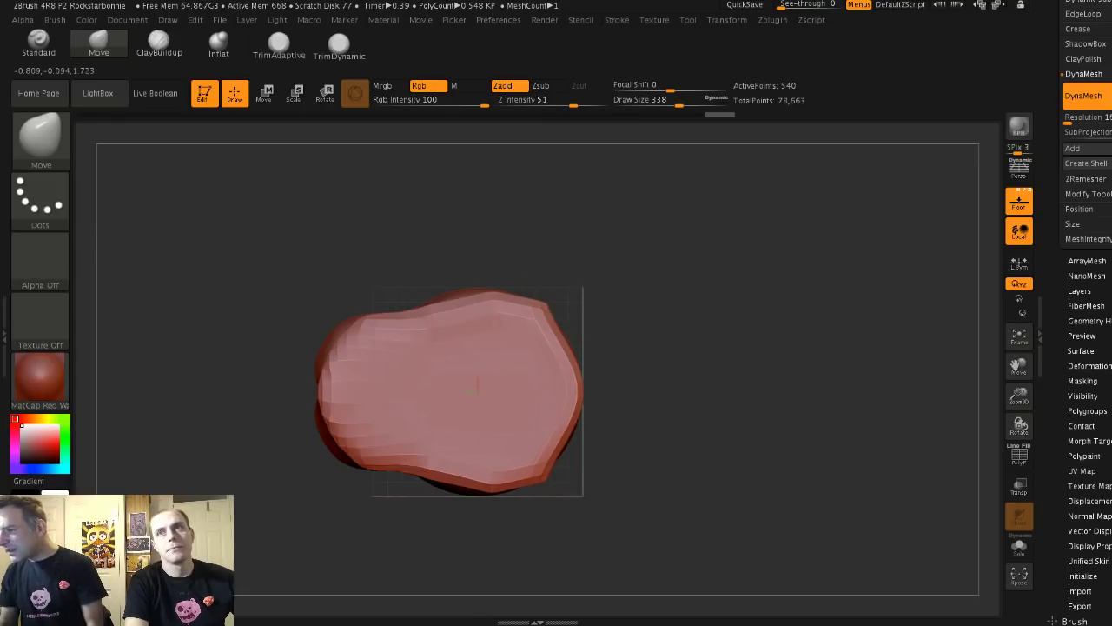
- Scale the jaw slab vertically with the gizmo to make it about twice as thick
{"action": "left_click_drag", "start_coordinate": [696, 374], "coordinate": [695, 513]}
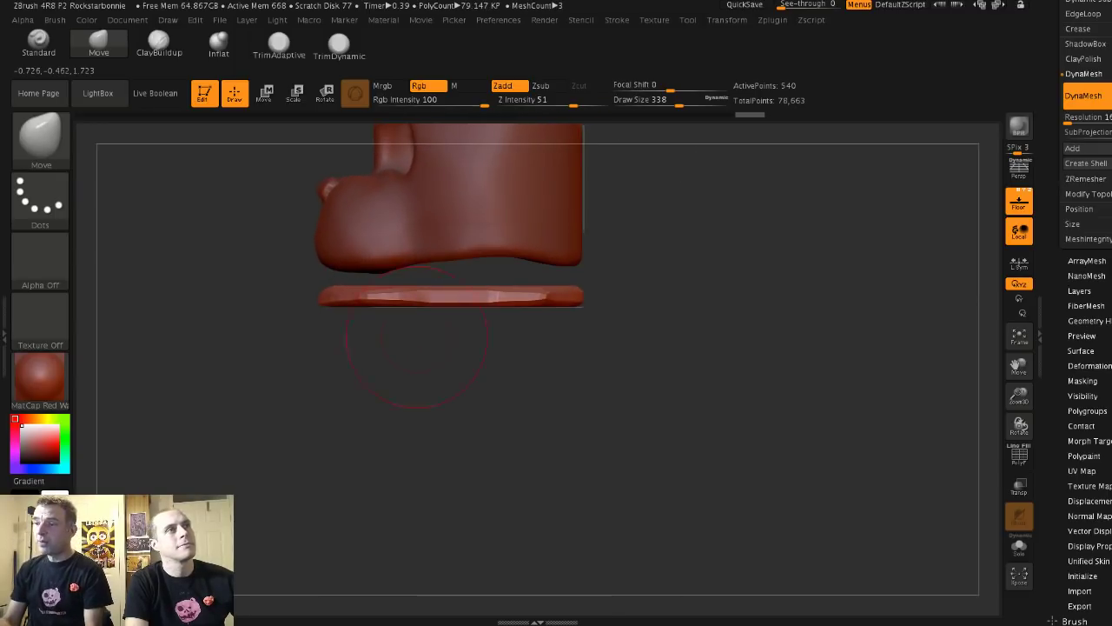
{"action": "left_click", "coordinate": [264, 92]}
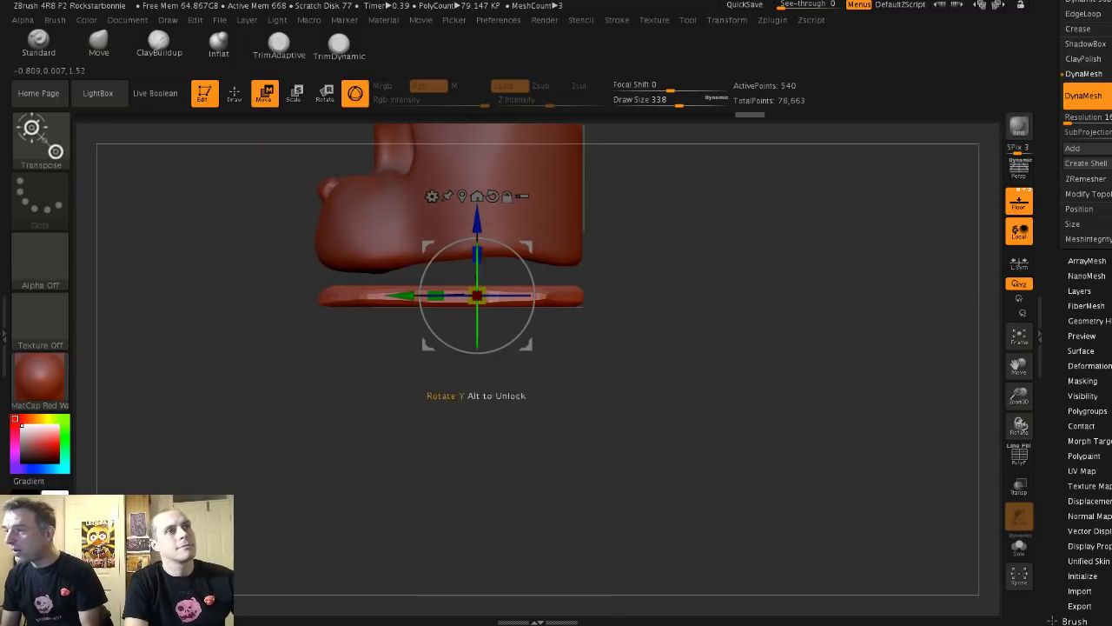
{"action": "left_click_drag", "start_coordinate": [477, 254], "coordinate": [477, 205]}
{"action": "left_click_drag", "start_coordinate": [661, 391], "coordinate": [782, 391], "text": "shift"}
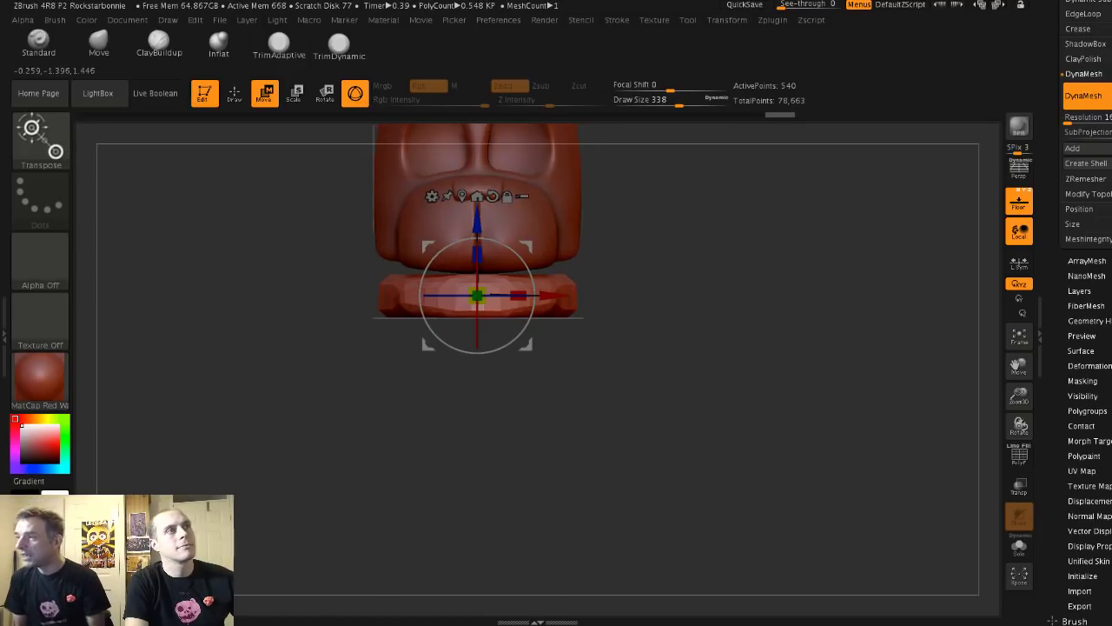
- Pull the front middle of the jaw down into a chin with the Move brush at draw size 422
{"action": "key", "text": "q"}
{"action": "key", "text": "s"}
{"action": "mouse_move", "coordinate": [478, 298]}
{"action": "left_mouse_down"}
{"action": "mouse_move", "coordinate": [473, 290]}
{"action": "mouse_move", "coordinate": [473, 302]}
{"action": "left_mouse_up"}
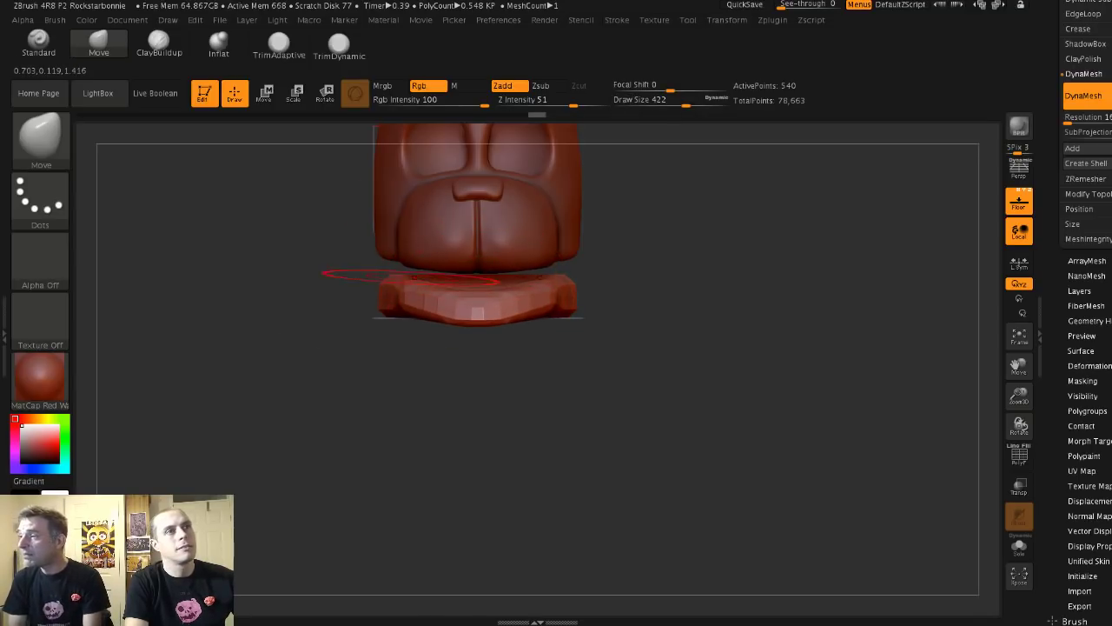
- Refine the jaw's outline from below at draw size 305, adjusting the front sides and rounding the rear corners
{"action": "right_click_drag", "start_coordinate": [506, 277], "coordinate": [348, 321], "text": "ctrl"}
{"action": "left_click_drag", "start_coordinate": [443, 274], "coordinate": [386, 191]}
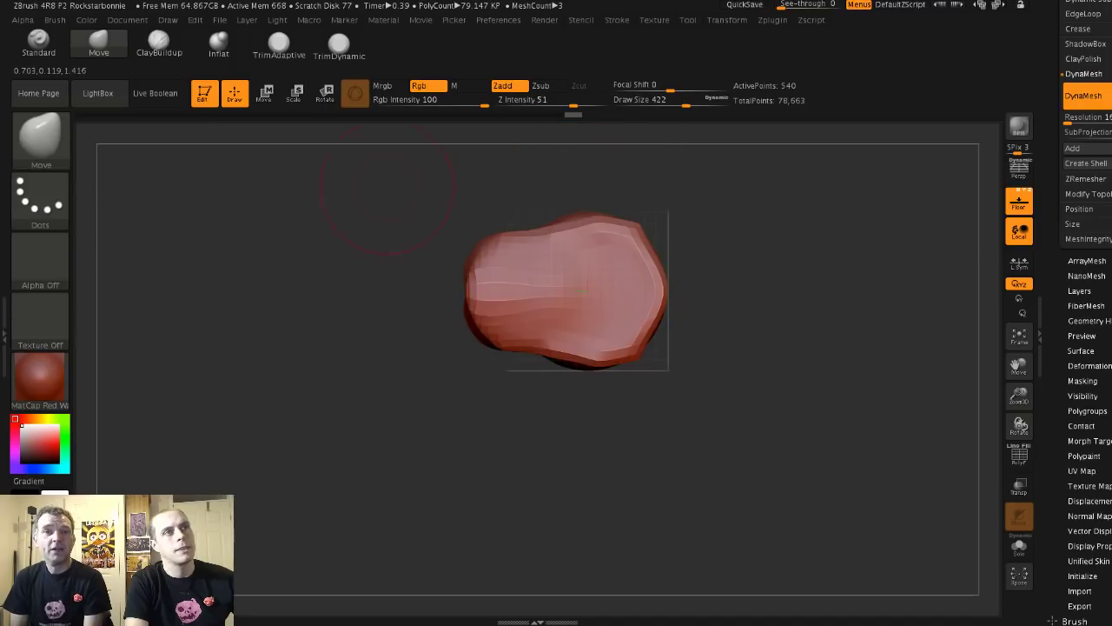
{"action": "left_click_drag", "start_coordinate": [539, 243], "coordinate": [522, 236]}
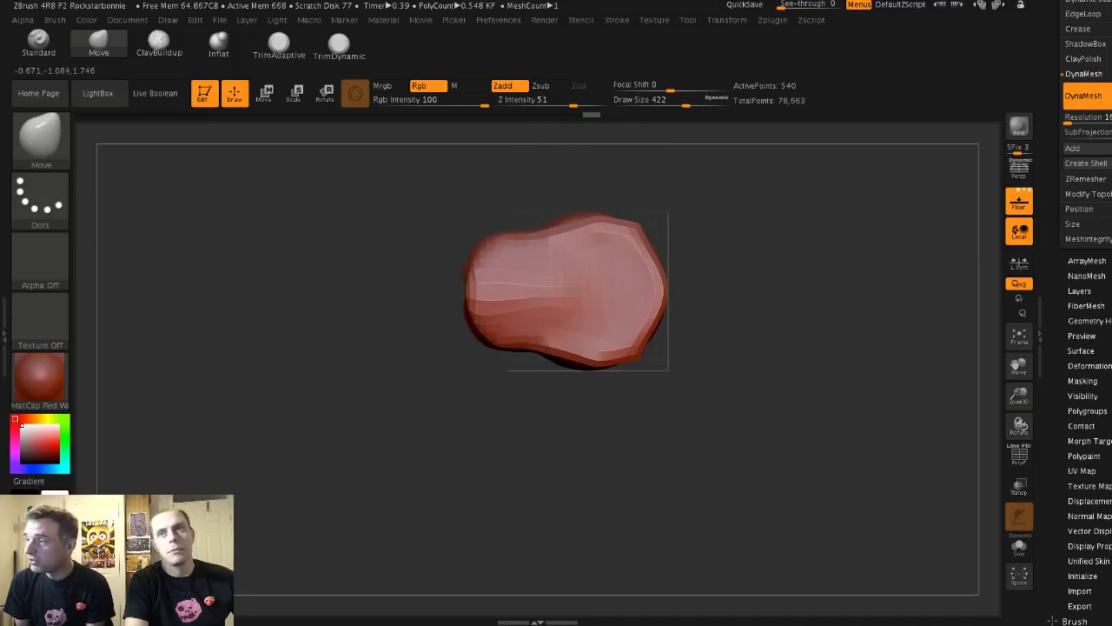
{"action": "right_click_drag", "start_coordinate": [495, 243], "coordinate": [489, 259], "text": "ctrl"}
{"action": "key", "text": "s"}
{"action": "left_click_drag", "start_coordinate": [491, 242], "coordinate": [473, 243]}
{"action": "left_click", "coordinate": [571, 256], "text": "ctrl+shift"}
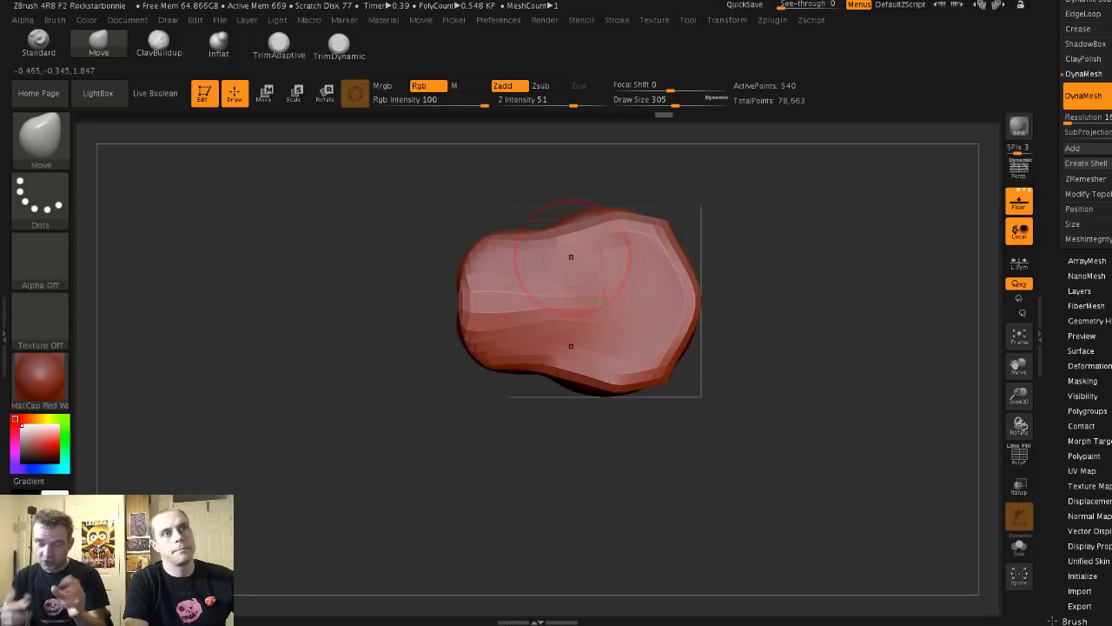
{"action": "left_click_drag", "start_coordinate": [662, 225], "coordinate": [650, 227], "text": "shift"}
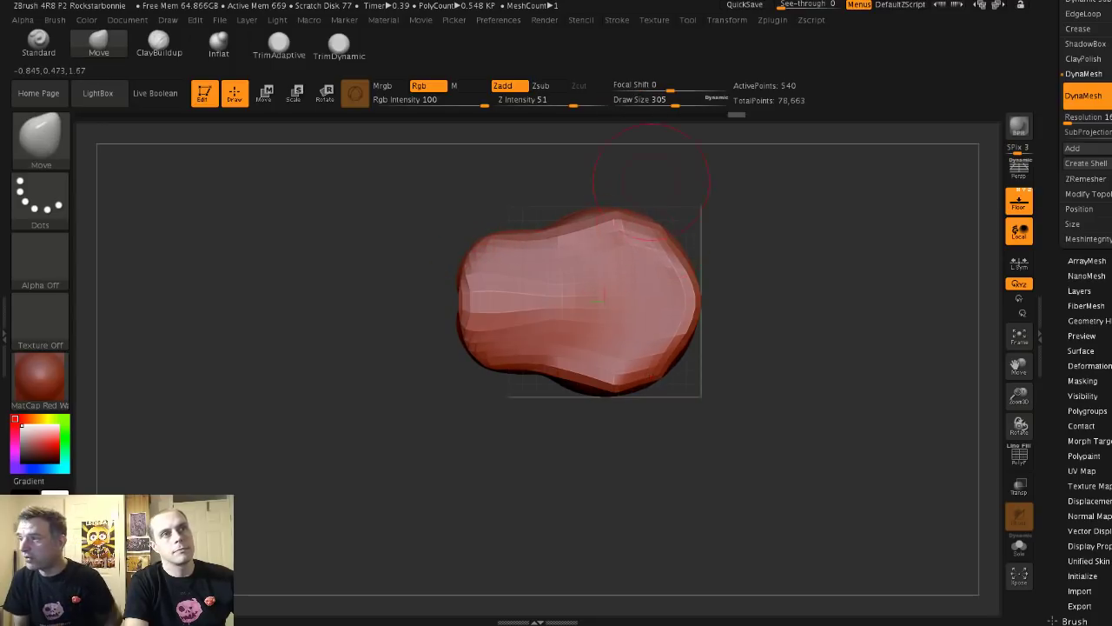
- Reshape the jaw's side profile with the Move brush, dipping the middle of its upper edge and lifting the front part
{"action": "mouse_move", "coordinate": [652, 181]}
{"action": "right_mouse_down"}
{"action": "mouse_move", "coordinate": [671, 285]}
{"action": "mouse_move", "coordinate": [646, 287]}
{"action": "mouse_move", "coordinate": [621, 311]}
{"action": "mouse_move", "coordinate": [620, 298]}
{"action": "mouse_move", "coordinate": [635, 322]}
{"action": "right_mouse_up"}
{"action": "key", "text": "s"}
{"action": "left_click_drag", "start_coordinate": [647, 248], "coordinate": [581, 255]}
{"action": "key", "text": "s"}
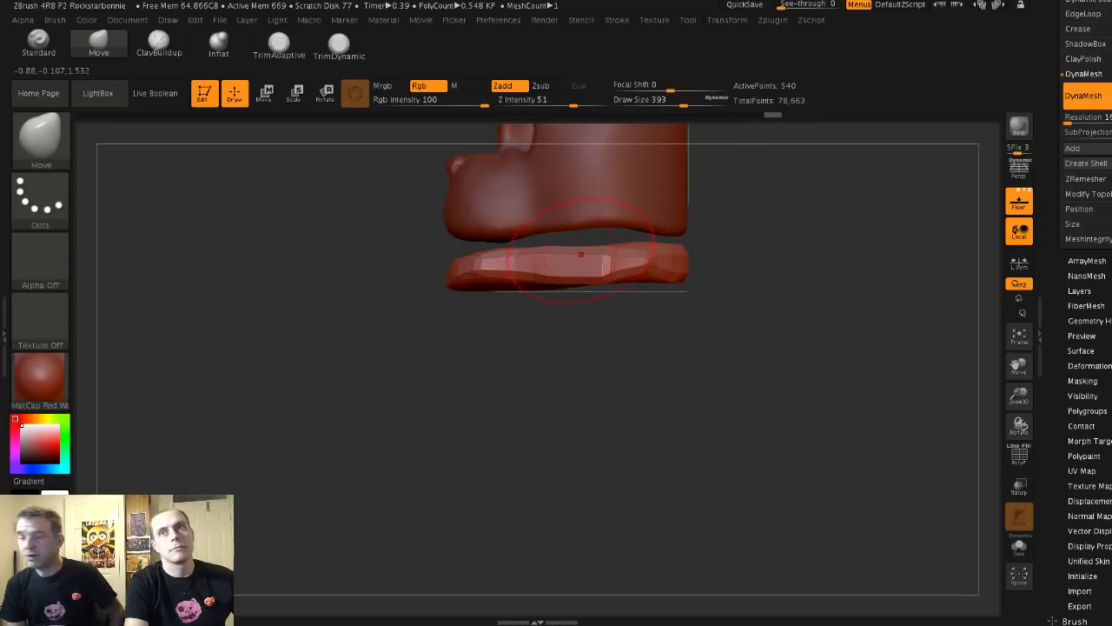
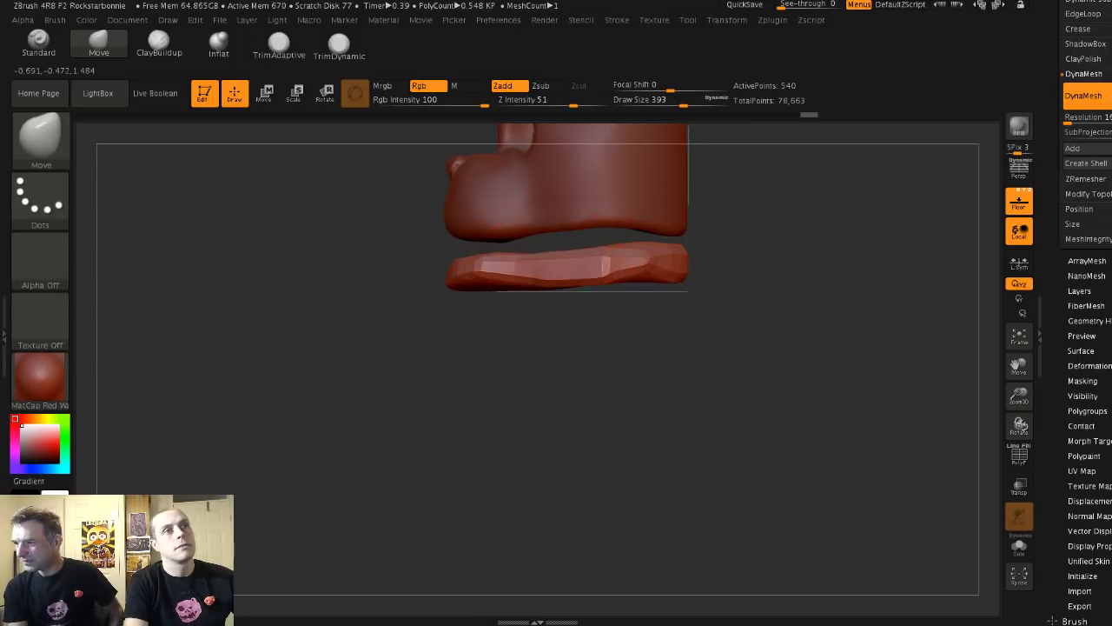
{"action": "mouse_move", "coordinate": [575, 250]}
{"action": "left_mouse_down"}
{"action": "mouse_move", "coordinate": [573, 263]}
{"action": "mouse_move", "coordinate": [588, 259]}
{"action": "mouse_move", "coordinate": [517, 261]}
{"action": "left_mouse_up"}
{"action": "key", "text": "s"}
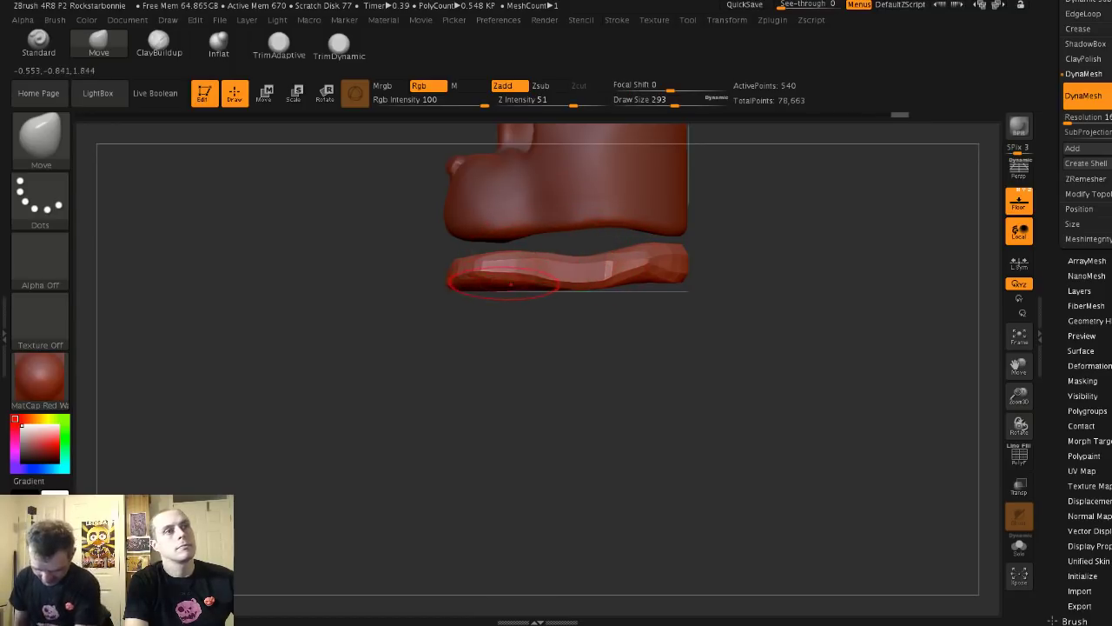
{"action": "key", "text": "s"}
{"action": "mouse_move", "coordinate": [622, 290]}
{"action": "left_mouse_down"}
{"action": "mouse_move", "coordinate": [645, 291]}
{"action": "mouse_move", "coordinate": [650, 327]}
{"action": "mouse_move", "coordinate": [624, 332]}
{"action": "mouse_move", "coordinate": [622, 318]}
{"action": "mouse_move", "coordinate": [608, 346]}
{"action": "mouse_move", "coordinate": [640, 355]}
{"action": "mouse_move", "coordinate": [512, 261]}
{"action": "mouse_move", "coordinate": [502, 299]}
{"action": "left_mouse_up"}
- Activate the head subtool, scale its height down slightly, and lower it about 0.10 towards the jaw
{"action": "left_click", "coordinate": [542, 265], "text": "alt"}
{"action": "left_click_drag", "start_coordinate": [501, 255], "coordinate": [489, 286], "text": "alt"}
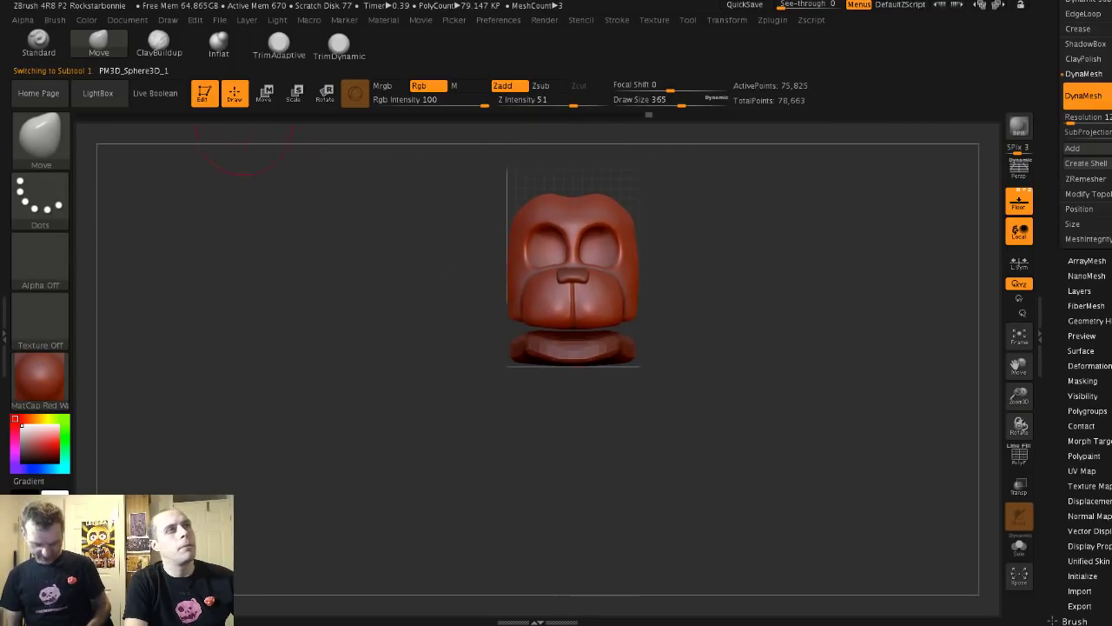
{"action": "key", "text": "e"}
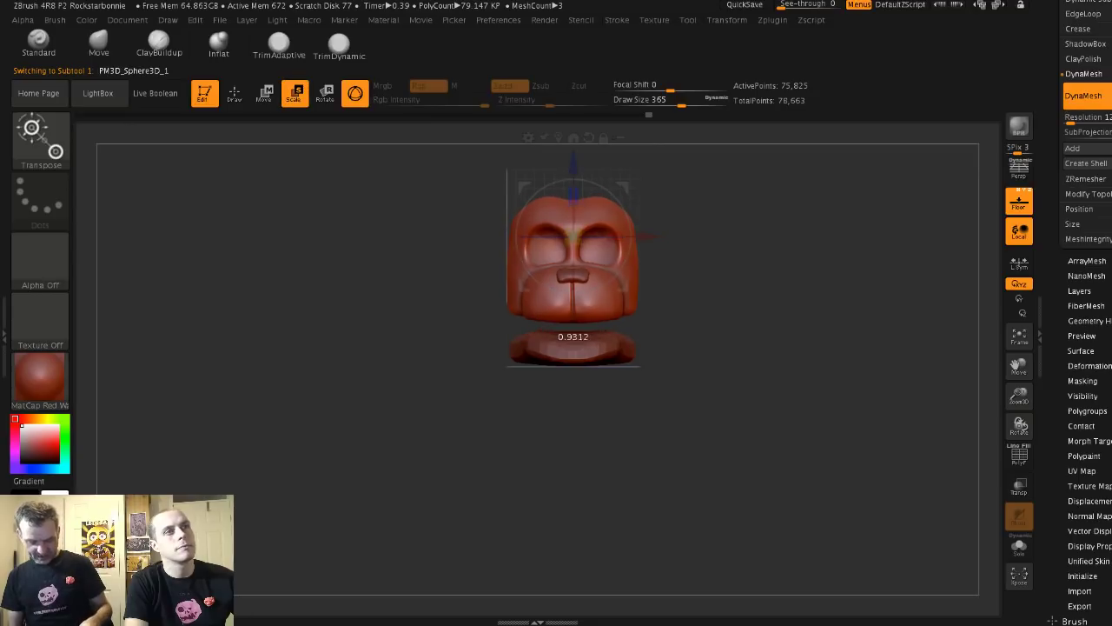
{"action": "left_click_drag", "start_coordinate": [574, 193], "coordinate": [573, 191]}
{"action": "left_click_drag", "start_coordinate": [491, 228], "coordinate": [496, 253], "text": "alt"}
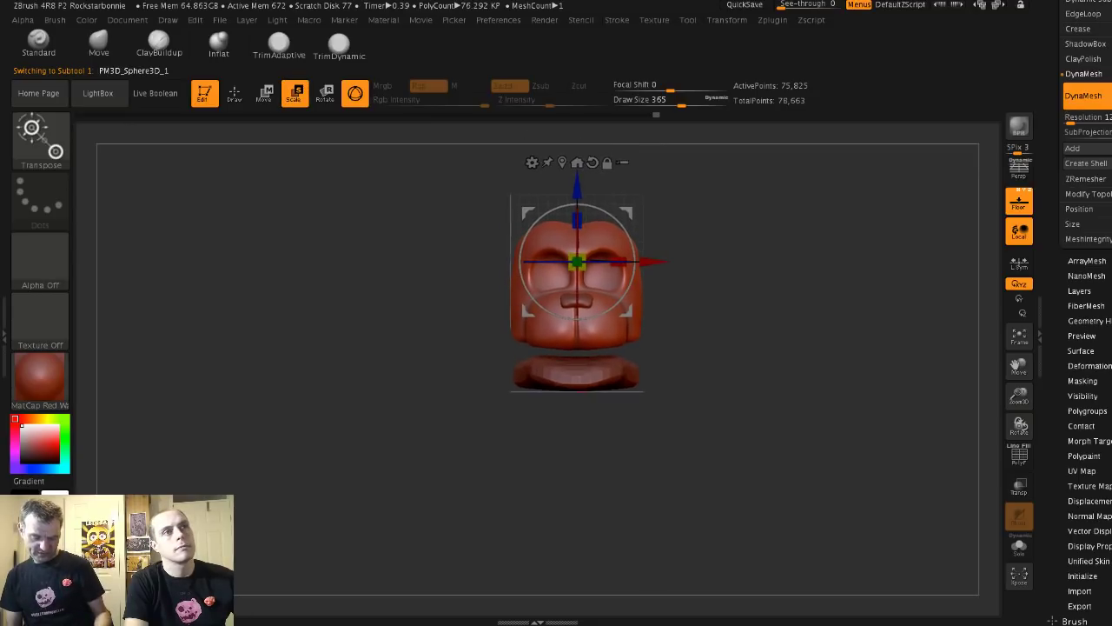
{"action": "left_click_drag", "start_coordinate": [577, 188], "coordinate": [576, 198]}
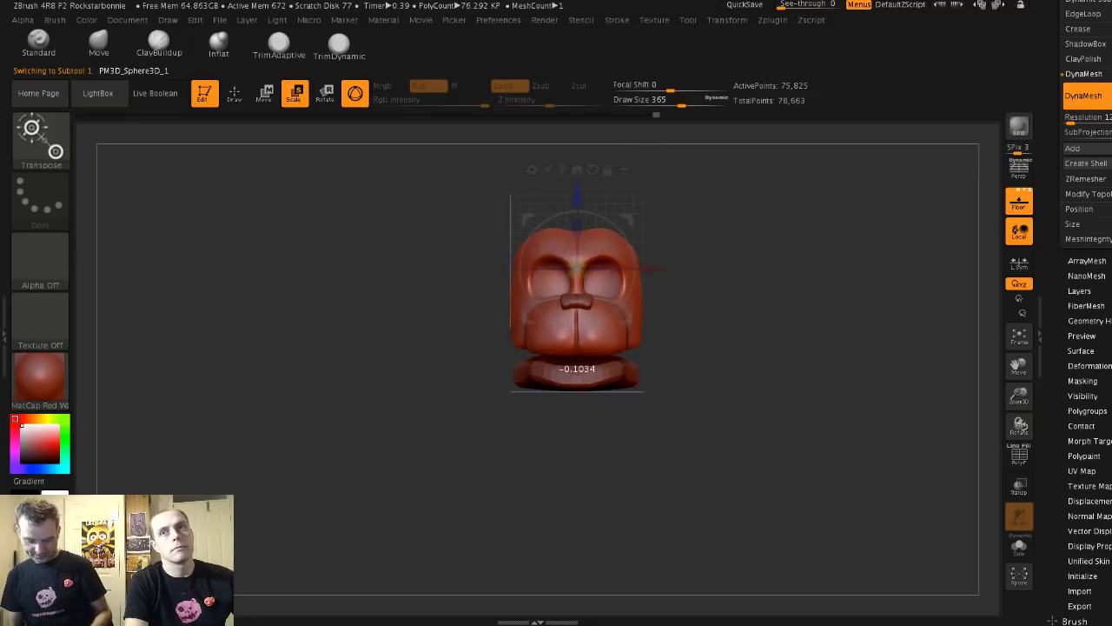
{"action": "left_click_drag", "start_coordinate": [452, 287], "coordinate": [348, 321]}
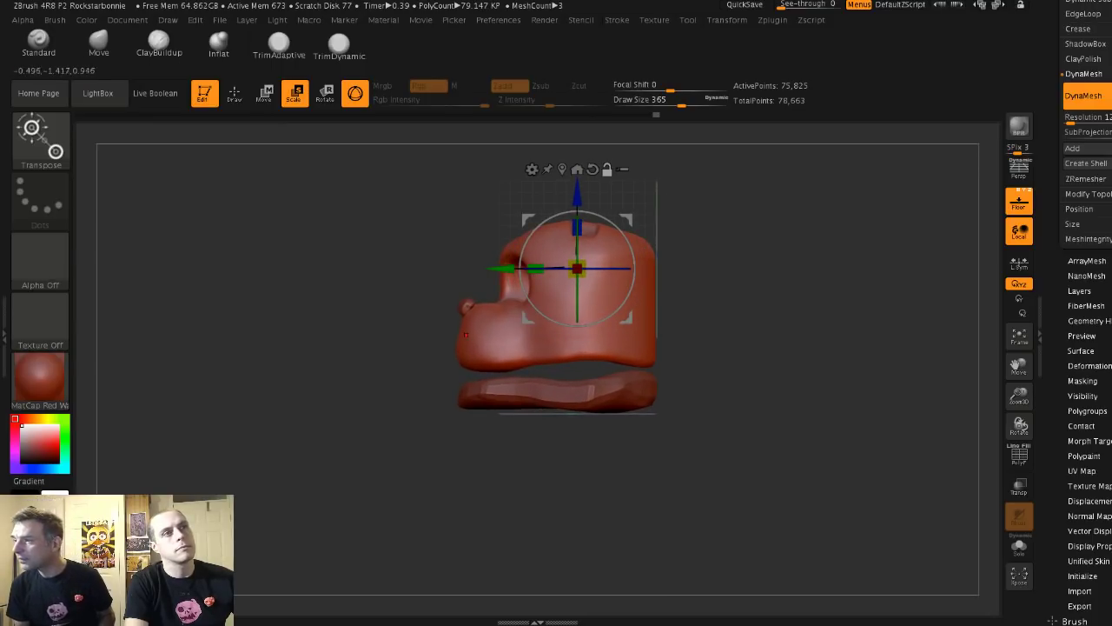
{"action": "left_click", "coordinate": [463, 331], "text": "alt"}
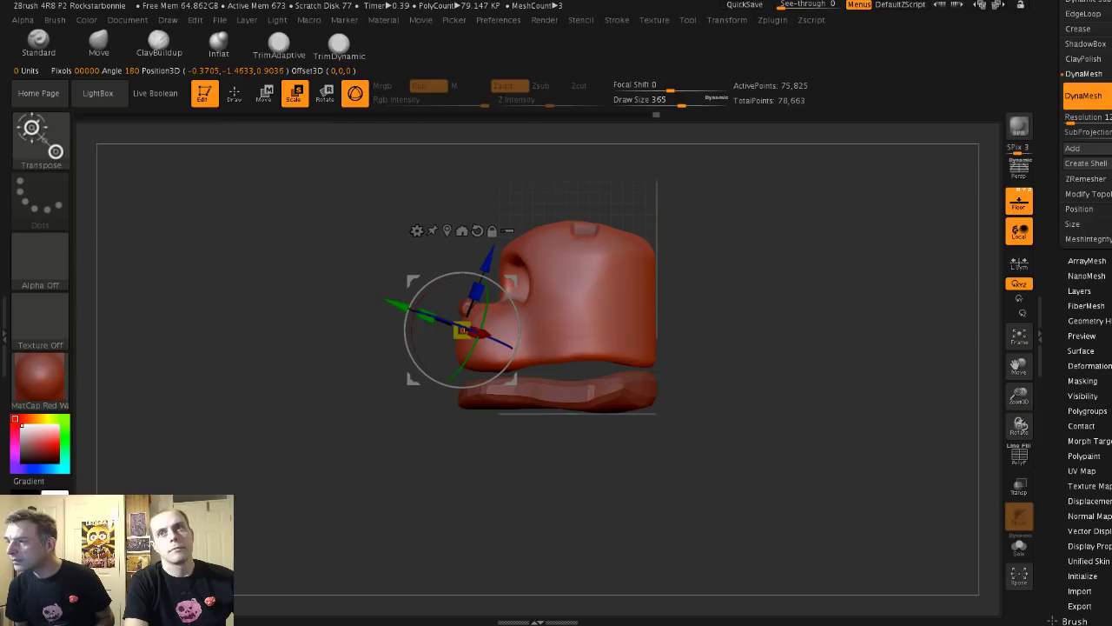
{"action": "left_click", "coordinate": [235, 93]}
{"action": "left_click_drag", "start_coordinate": [261, 213], "coordinate": [400, 213]}
{"action": "mouse_move", "coordinate": [282, 296]}
{"action": "left_mouse_down", "text": "alt"}
{"action": "mouse_move", "coordinate": [282, 262]}
{"action": "mouse_move", "coordinate": [348, 265]}
{"action": "left_mouse_up", "text": "alt"}
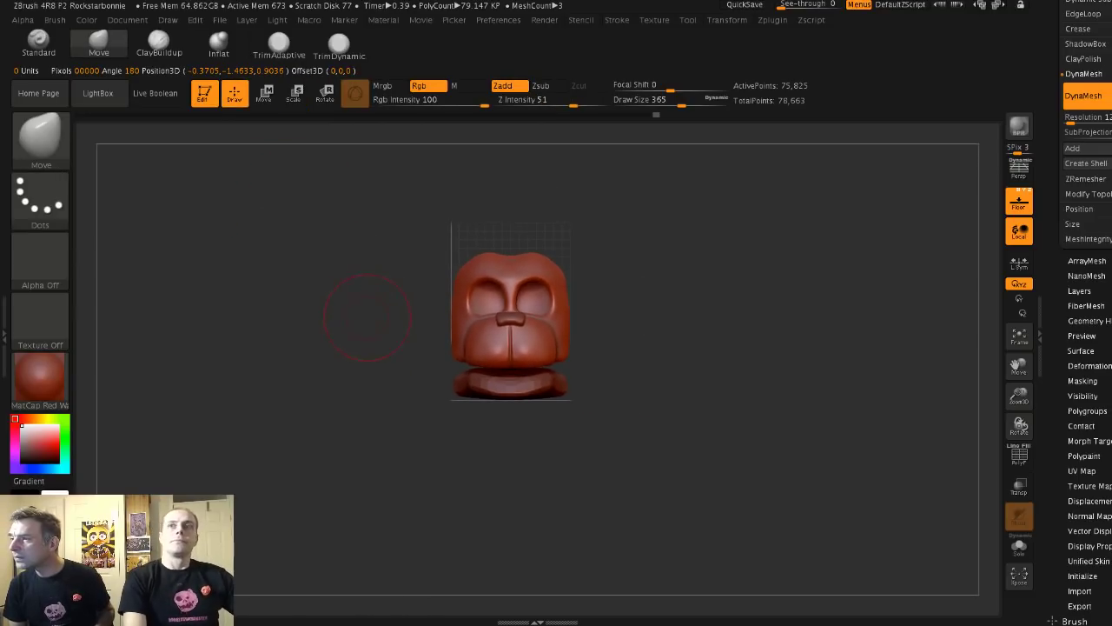
{"action": "left_click_drag", "start_coordinate": [368, 317], "coordinate": [402, 355]}
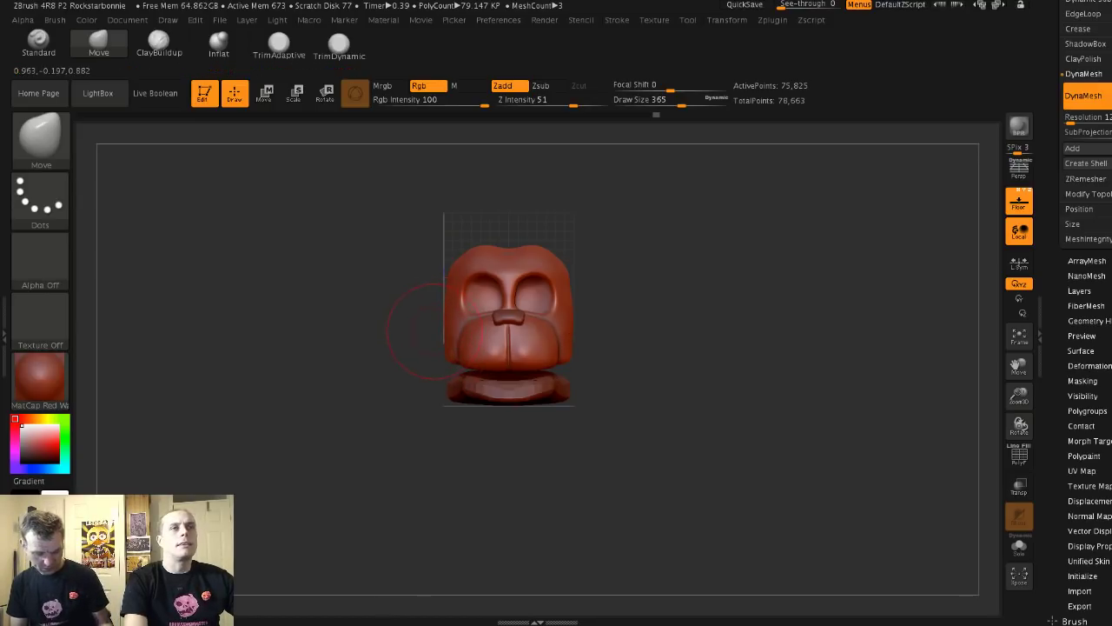
- Set the masking brush's stroke type to Lasso for masking the head in side view
{"action": "mouse_move", "coordinate": [405, 311]}
{"action": "left_mouse_down"}
{"action": "mouse_move", "coordinate": [291, 310]}
{"action": "mouse_move", "coordinate": [299, 343]}
{"action": "left_mouse_up"}
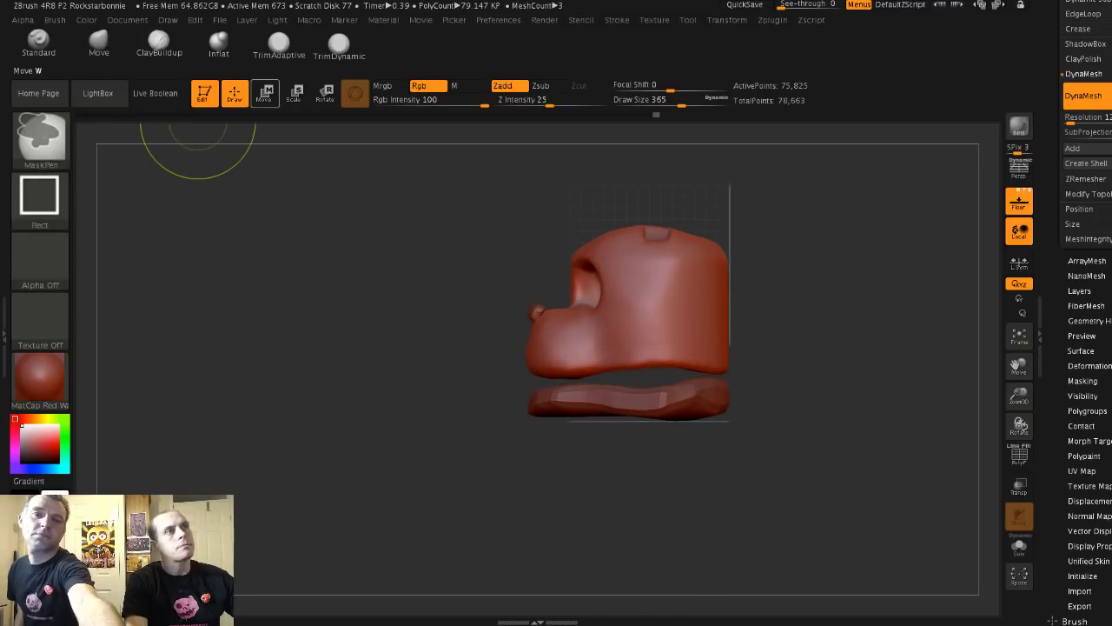
{"action": "left_click_drag", "start_coordinate": [533, 278], "coordinate": [580, 348], "text": "ctrl"}
{"action": "left_click", "coordinate": [39, 195]}
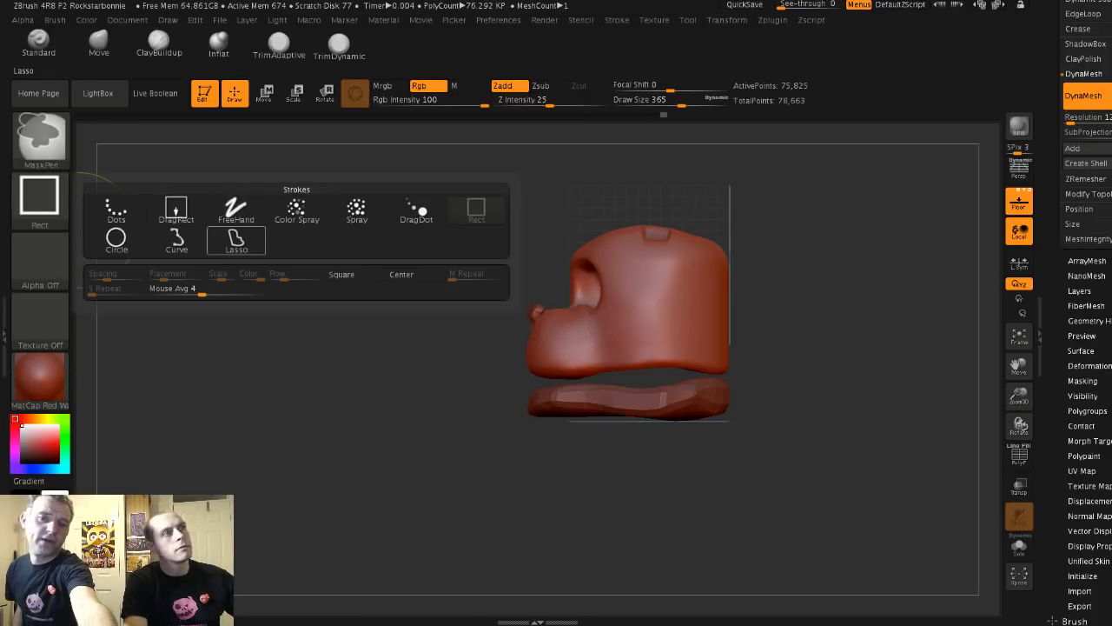
{"action": "left_click", "coordinate": [237, 242]}
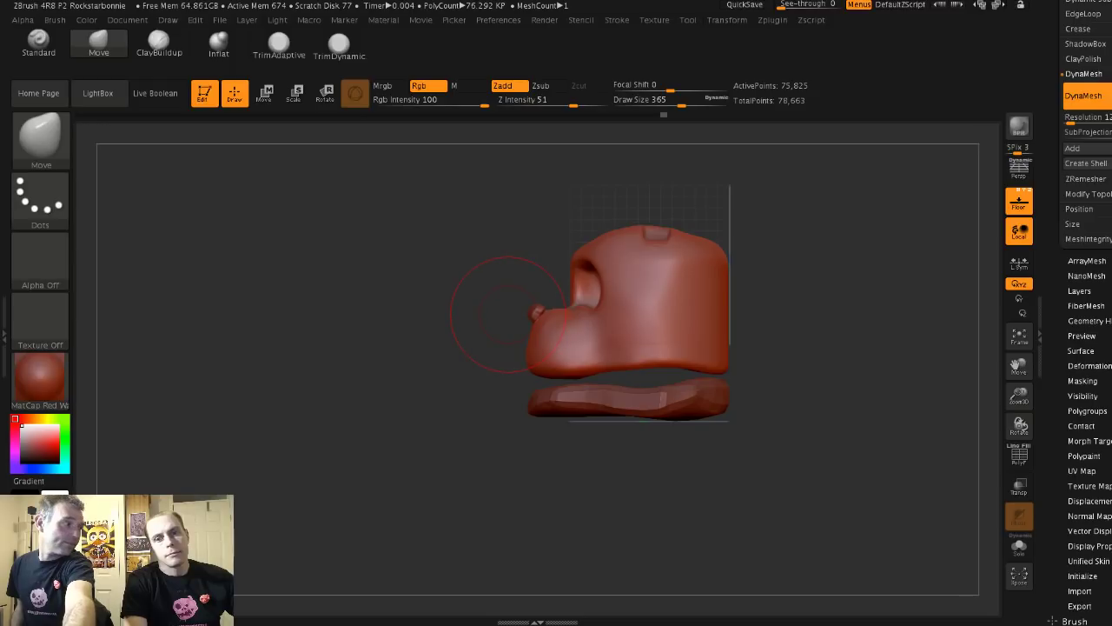
- Try to mask the muzzle with a lasso selection in side view, and undo it
{"action": "key", "text": "ctrl"}
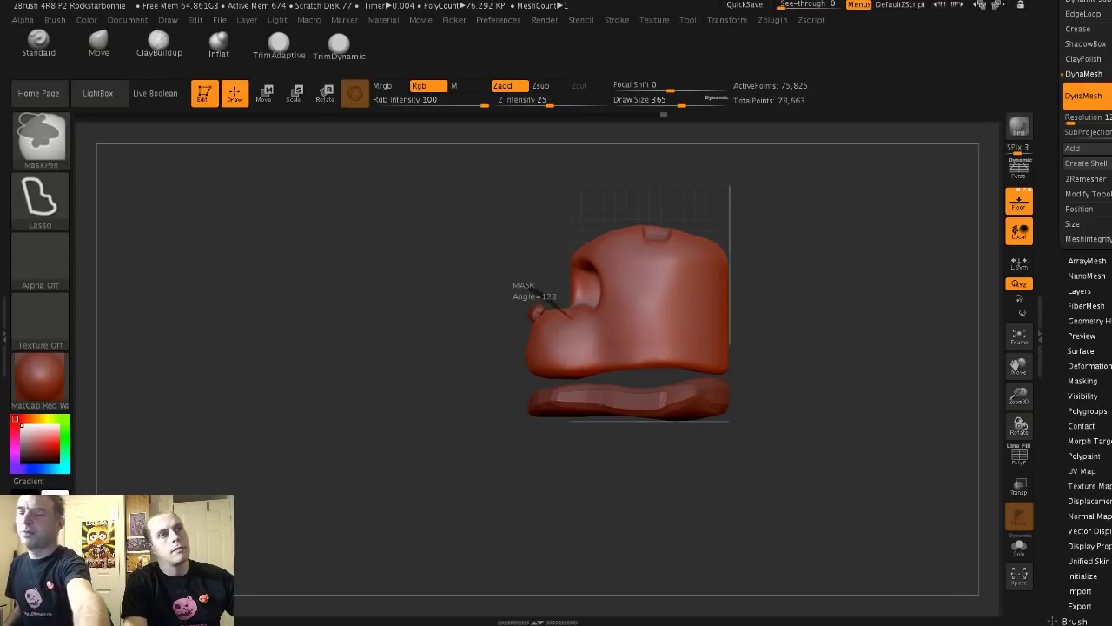
{"action": "mouse_move", "coordinate": [572, 318]}
{"action": "left_mouse_down", "text": "ctrl"}
{"action": "mouse_move", "coordinate": [577, 370]}
{"action": "mouse_move", "coordinate": [522, 365]}
{"action": "left_mouse_up", "text": "ctrl"}
{"action": "key", "text": "ctrl+z"}
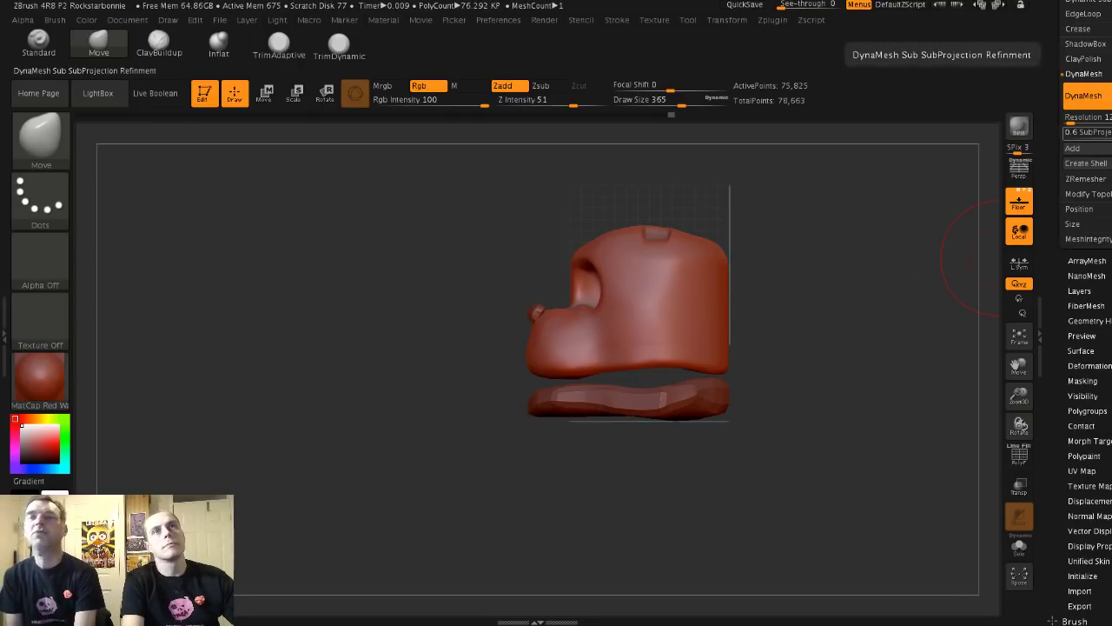
- Re-DynaMesh the head at resolution 80
{"action": "left_click_drag", "start_coordinate": [1074, 118], "coordinate": [1070, 118]}
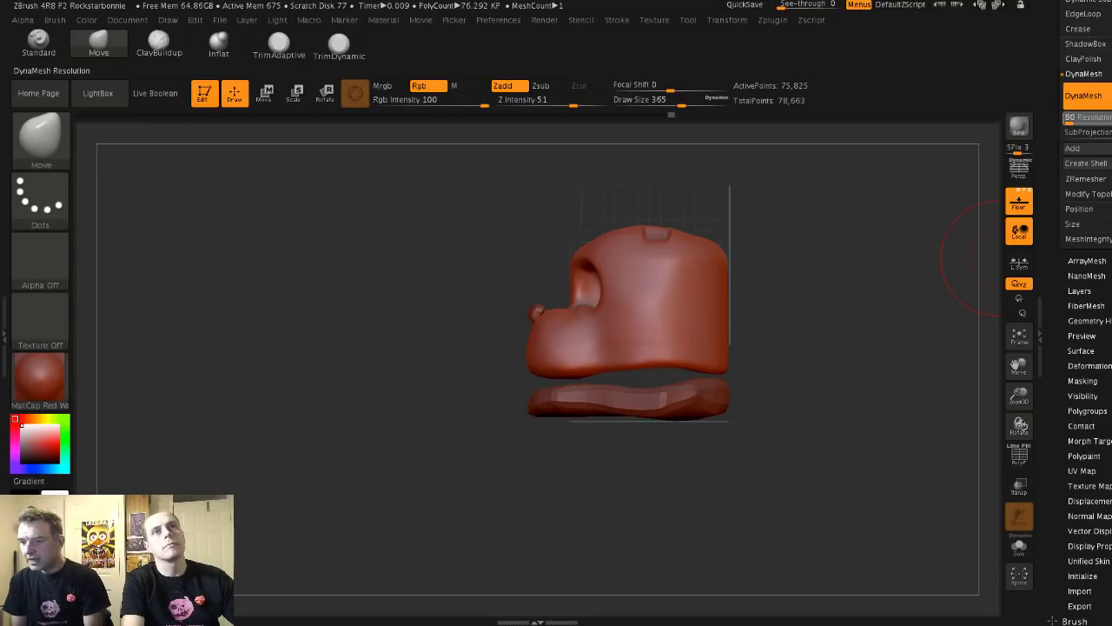
{"action": "left_click_drag", "start_coordinate": [865, 220], "coordinate": [852, 230], "text": "ctrl"}
- Lasso-mask the muzzle from the side, and invert the mask so only the muzzle stays editable
{"action": "mouse_move", "coordinate": [538, 292]}
{"action": "left_mouse_down", "text": "ctrl"}
{"action": "mouse_move", "coordinate": [543, 326]}
{"action": "mouse_move", "coordinate": [472, 347]}
{"action": "mouse_move", "coordinate": [540, 311]}
{"action": "left_mouse_up", "text": "ctrl"}
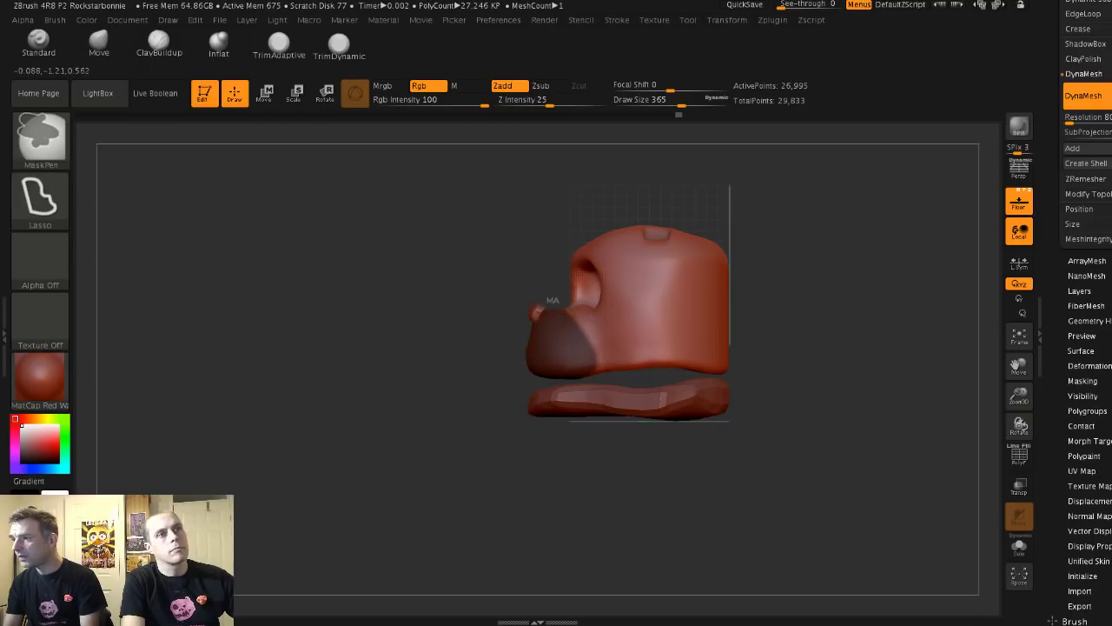
{"action": "left_click_drag", "start_coordinate": [596, 345], "coordinate": [521, 347], "text": "ctrl"}
{"action": "mouse_move", "coordinate": [520, 284]}
{"action": "left_mouse_down", "text": "ctrl"}
{"action": "mouse_move", "coordinate": [576, 356]}
{"action": "mouse_move", "coordinate": [521, 344]}
{"action": "left_mouse_up", "text": "ctrl"}
{"action": "left_click", "coordinate": [486, 304], "text": "ctrl"}
- Centre the gizmo upright on the unmasked muzzle, scale the muzzle slightly narrower, and raise it about 0.05
{"action": "left_click_drag", "start_coordinate": [374, 286], "coordinate": [420, 273]}
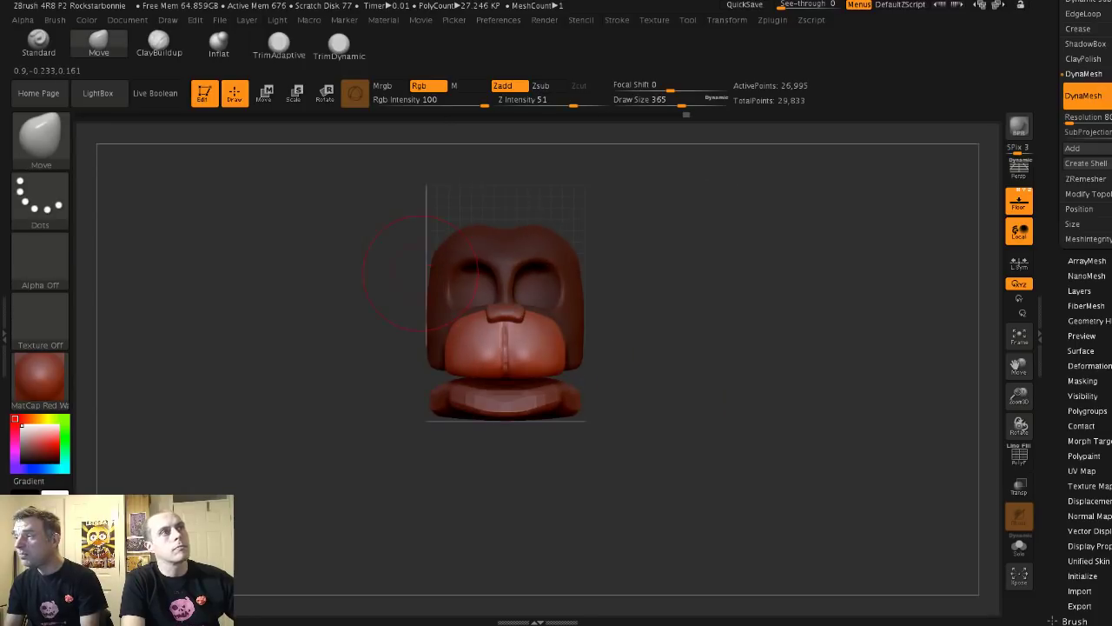
{"action": "left_click", "coordinate": [294, 93]}
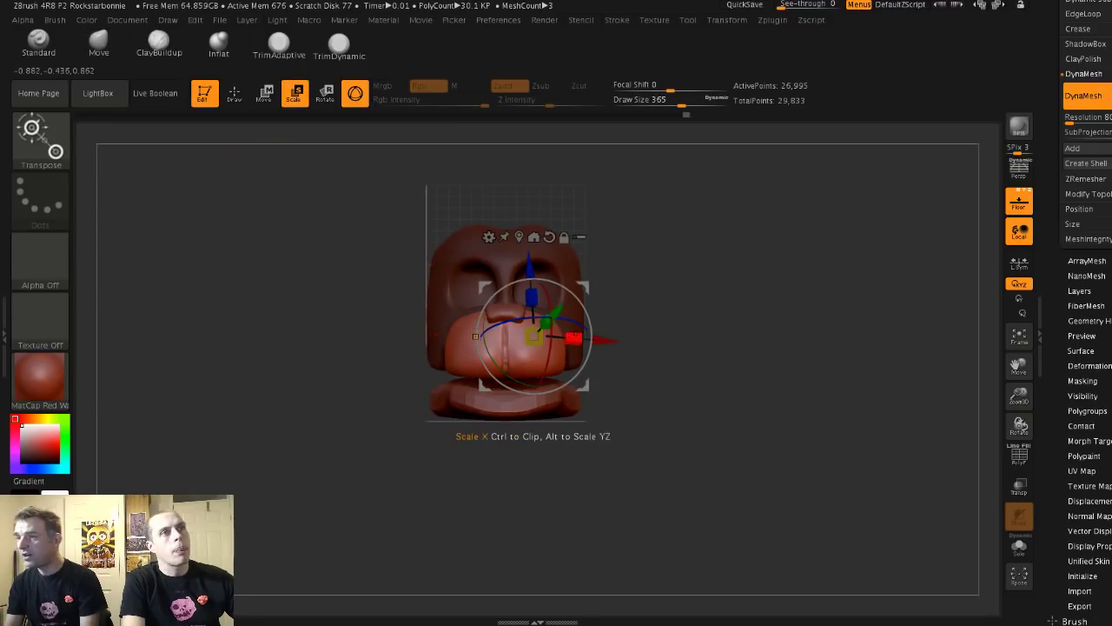
{"action": "left_click_drag", "start_coordinate": [464, 299], "coordinate": [471, 337], "text": "alt"}
{"action": "left_click", "coordinate": [506, 249]}
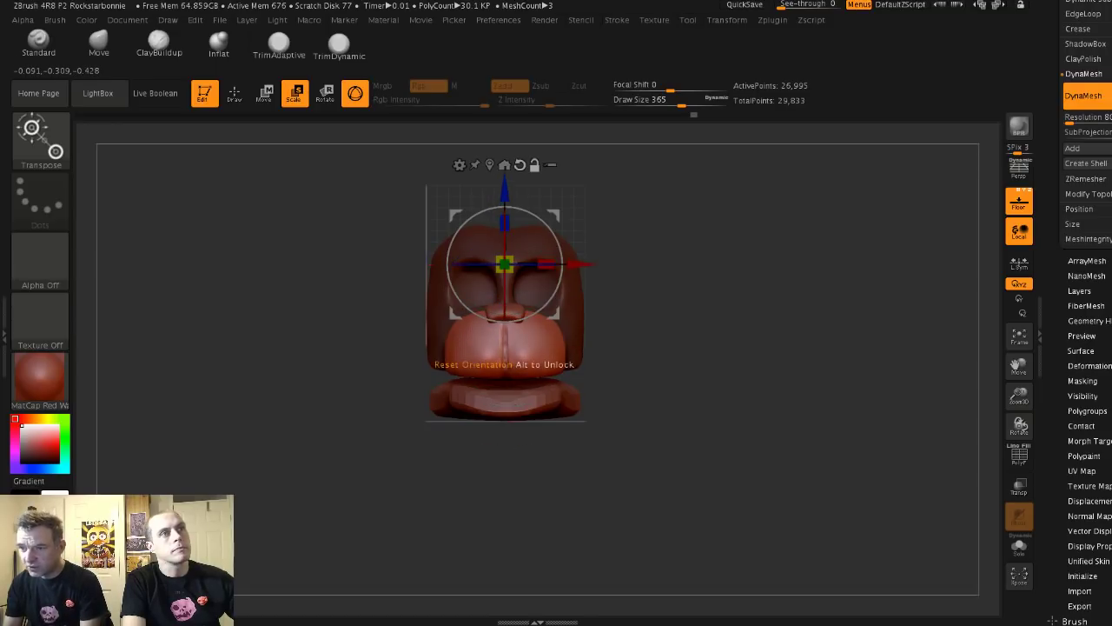
{"action": "left_click_drag", "start_coordinate": [500, 196], "coordinate": [504, 285], "text": "alt"}
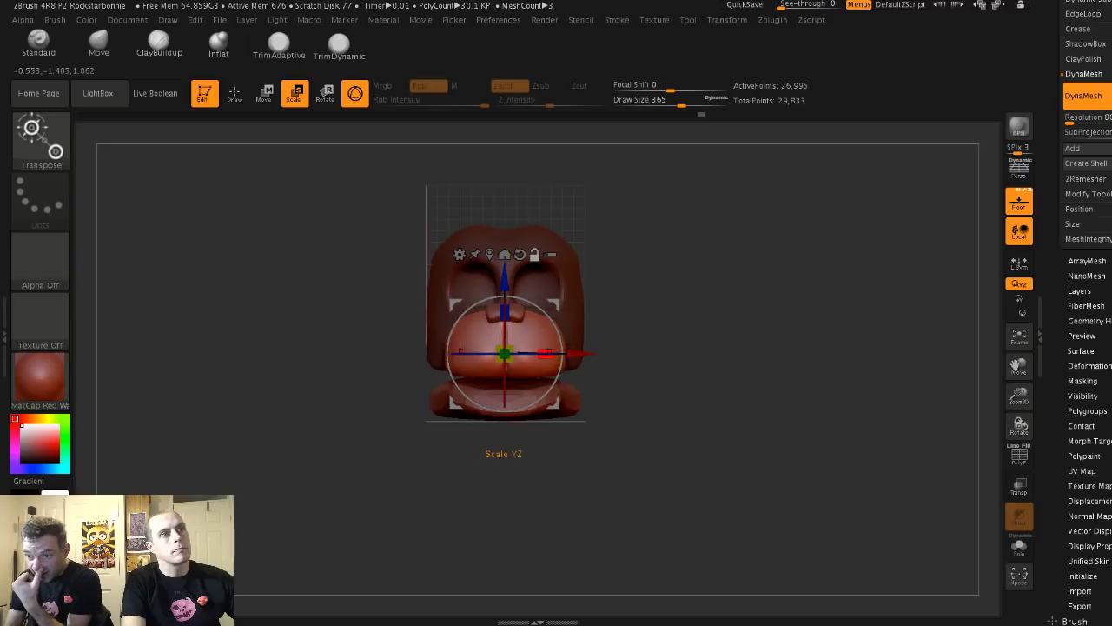
{"action": "left_click_drag", "start_coordinate": [546, 351], "coordinate": [542, 353]}
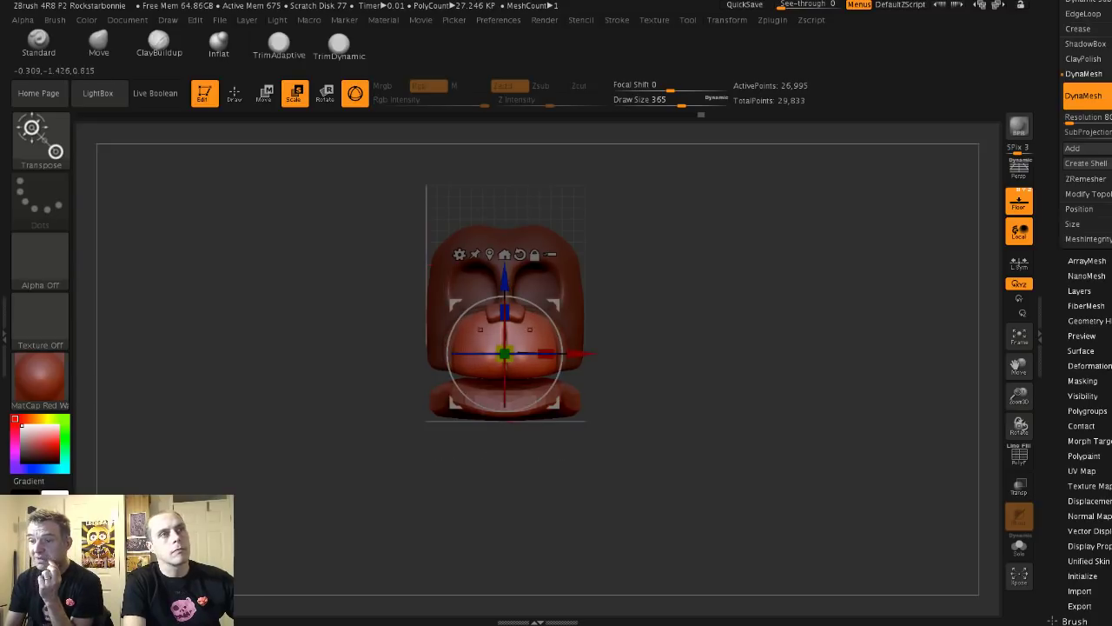
{"action": "mouse_move", "coordinate": [505, 279]}
{"action": "left_mouse_down"}
{"action": "mouse_move", "coordinate": [504, 315]}
{"action": "mouse_move", "coordinate": [505, 275]}
{"action": "left_mouse_up"}
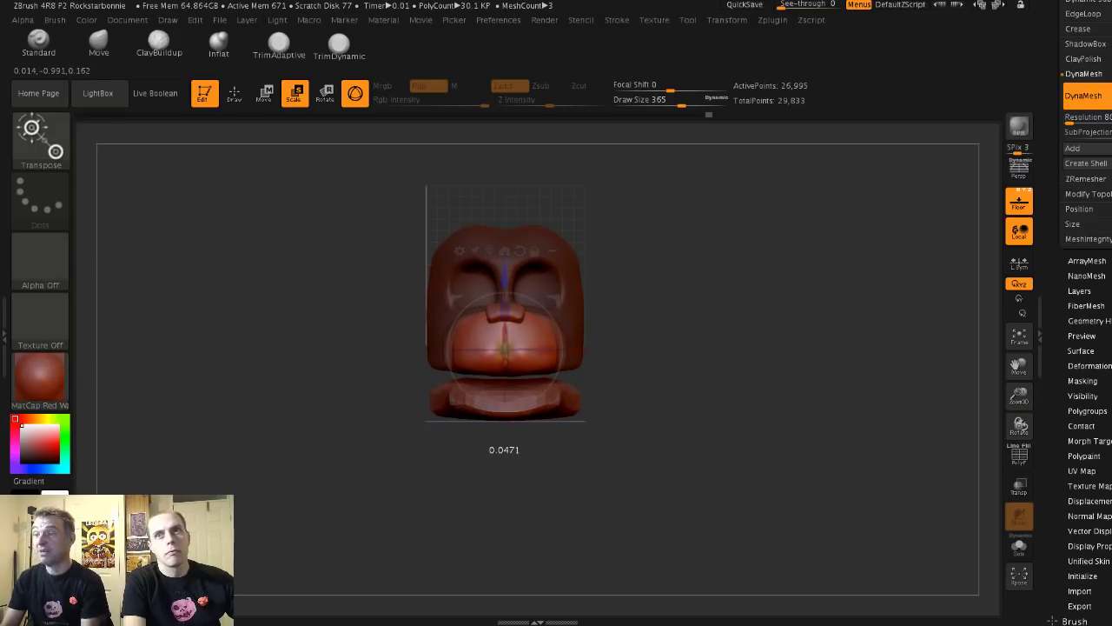
- Raise the unmasked muzzle slightly and push it back toward the face in side view
{"action": "left_click_drag", "start_coordinate": [505, 274], "coordinate": [505, 273]}
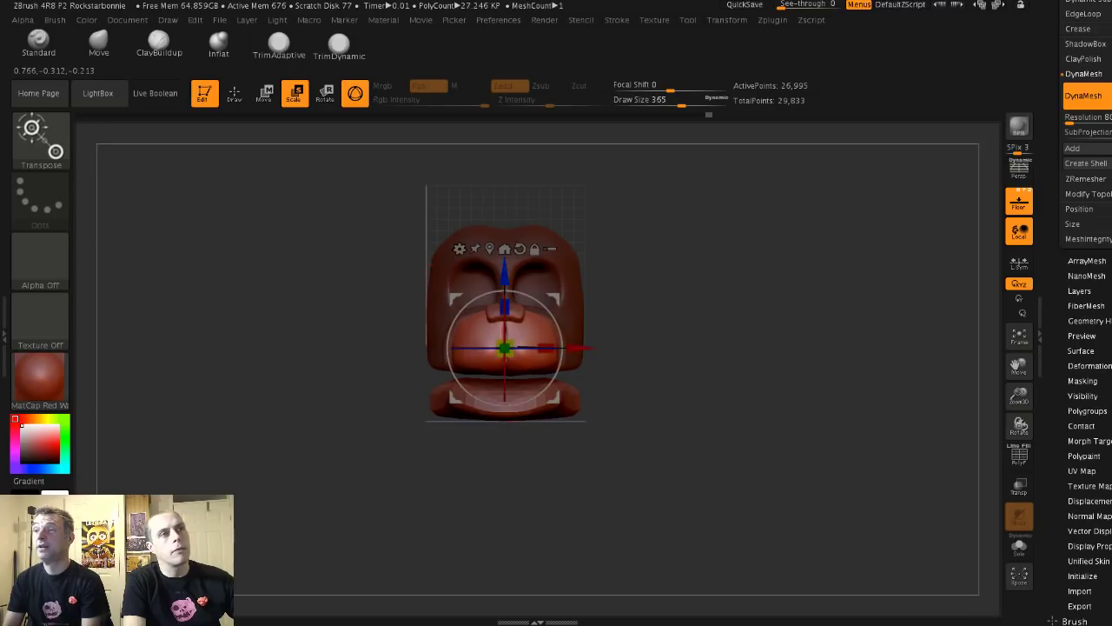
{"action": "left_click_drag", "start_coordinate": [383, 348], "coordinate": [520, 313]}
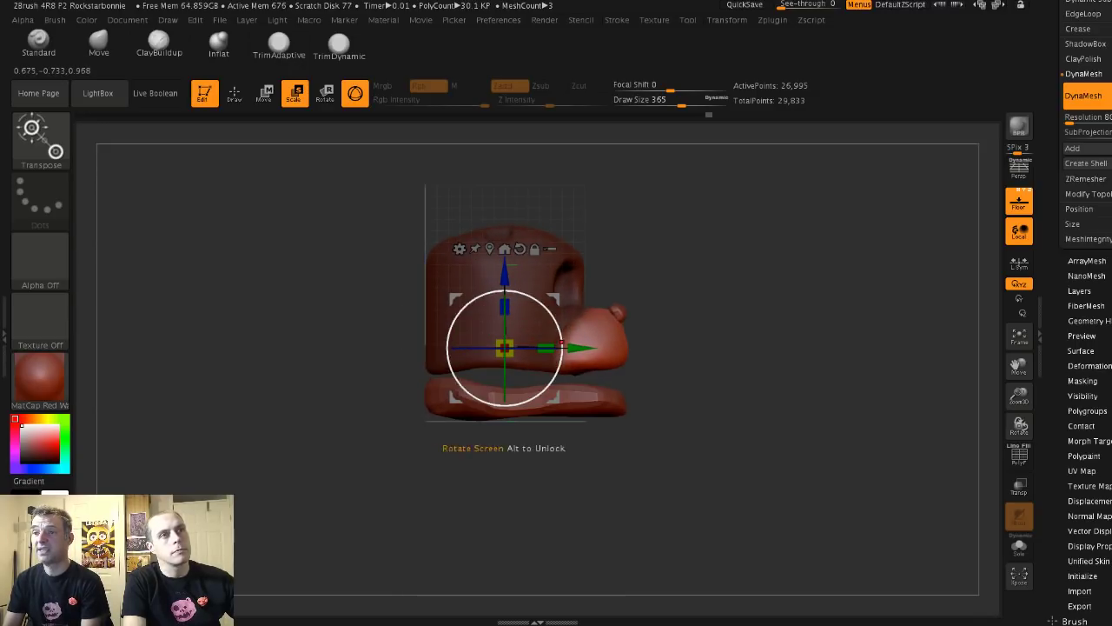
{"action": "left_click_drag", "start_coordinate": [580, 348], "coordinate": [571, 347]}
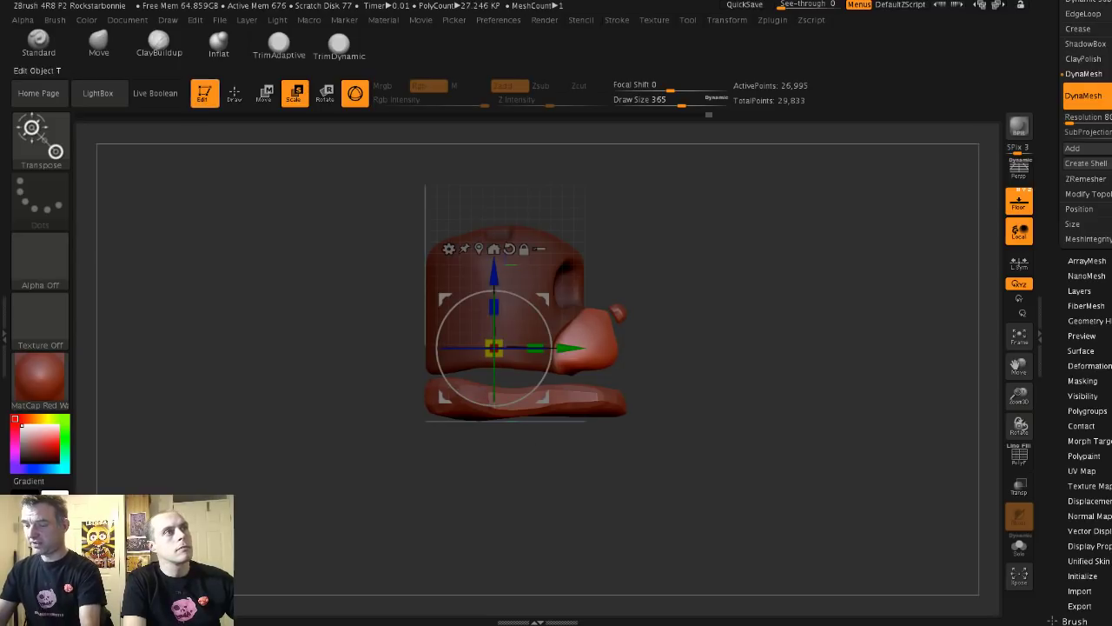
- Adjust the muzzle with the Move brush at draw size 262, and clear the mask from the head
{"action": "left_click", "coordinate": [233, 93]}
{"action": "key", "text": "s"}
{"action": "mouse_move", "coordinate": [607, 331]}
{"action": "left_mouse_down"}
{"action": "mouse_move", "coordinate": [595, 343]}
{"action": "mouse_move", "coordinate": [526, 343]}
{"action": "left_mouse_up"}
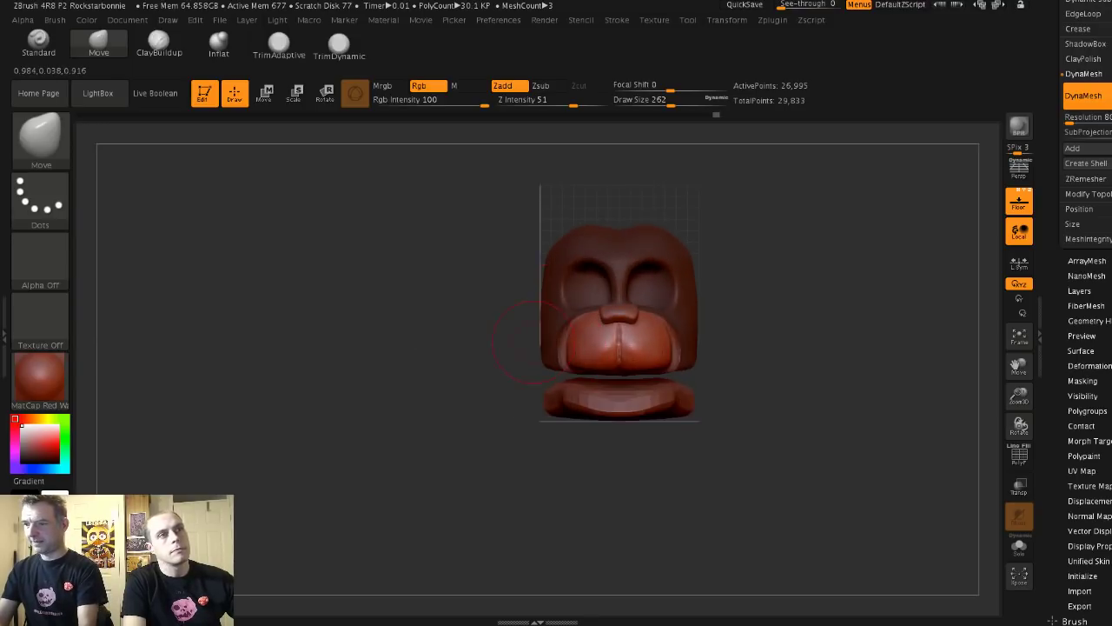
{"action": "mouse_move", "coordinate": [529, 287]}
{"action": "left_mouse_down", "text": "ctrl"}
{"action": "mouse_move", "coordinate": [504, 317]}
{"action": "mouse_move", "coordinate": [550, 342]}
{"action": "left_mouse_up", "text": "ctrl"}
- Smooth the seam where the muzzle meets the face, using draw size 140
{"action": "key", "text": "s"}
{"action": "mouse_move", "coordinate": [713, 252]}
{"action": "left_mouse_down"}
{"action": "mouse_move", "coordinate": [614, 290]}
{"action": "mouse_move", "coordinate": [632, 316]}
{"action": "mouse_move", "coordinate": [618, 323]}
{"action": "left_mouse_up"}
{"action": "key", "text": "s"}
{"action": "right_click_drag", "start_coordinate": [618, 322], "coordinate": [652, 338], "text": "ctrl"}
{"action": "left_click_drag", "start_coordinate": [651, 339], "coordinate": [661, 341], "text": "shift"}
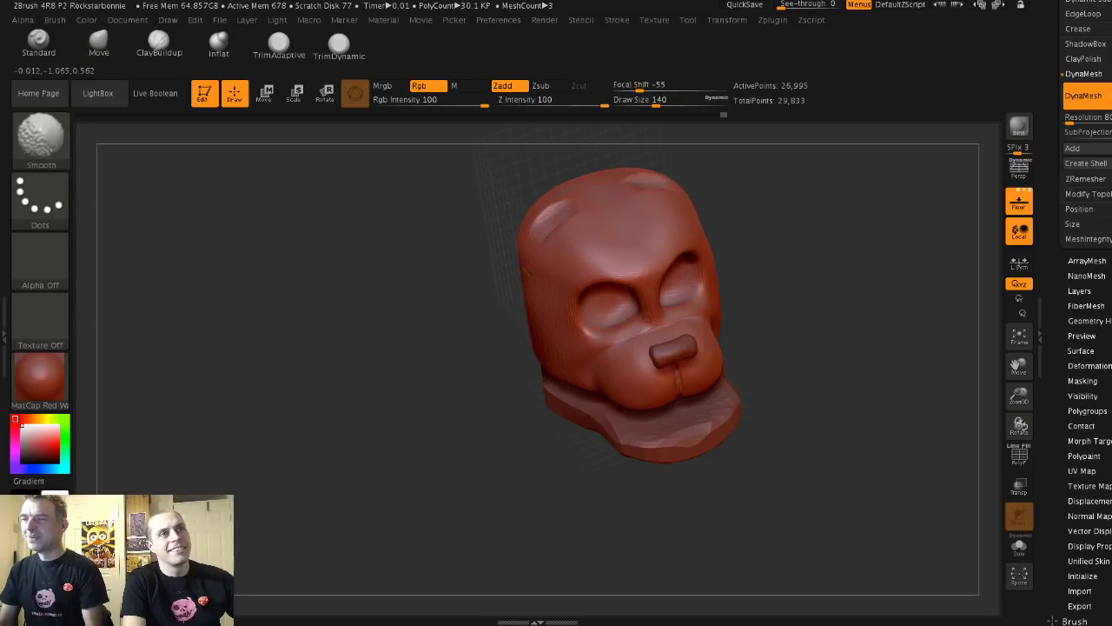
{"action": "mouse_move", "coordinate": [622, 483]}
{"action": "left_mouse_down"}
{"action": "mouse_move", "coordinate": [591, 373]}
{"action": "mouse_move", "coordinate": [542, 350]}
{"action": "left_mouse_up"}
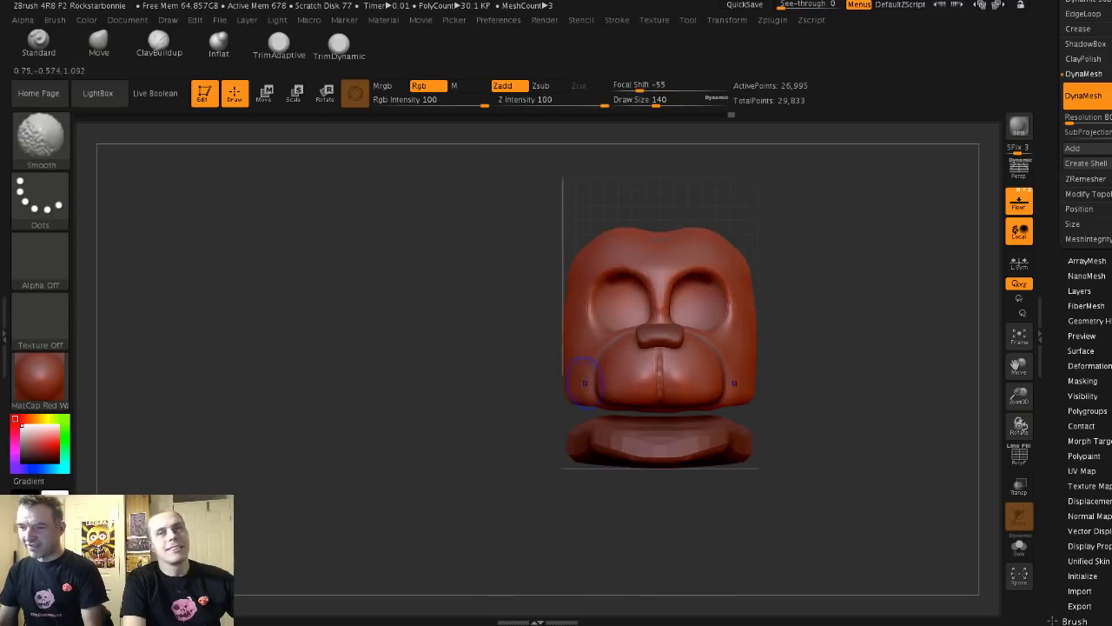
{"action": "key", "text": "shift"}
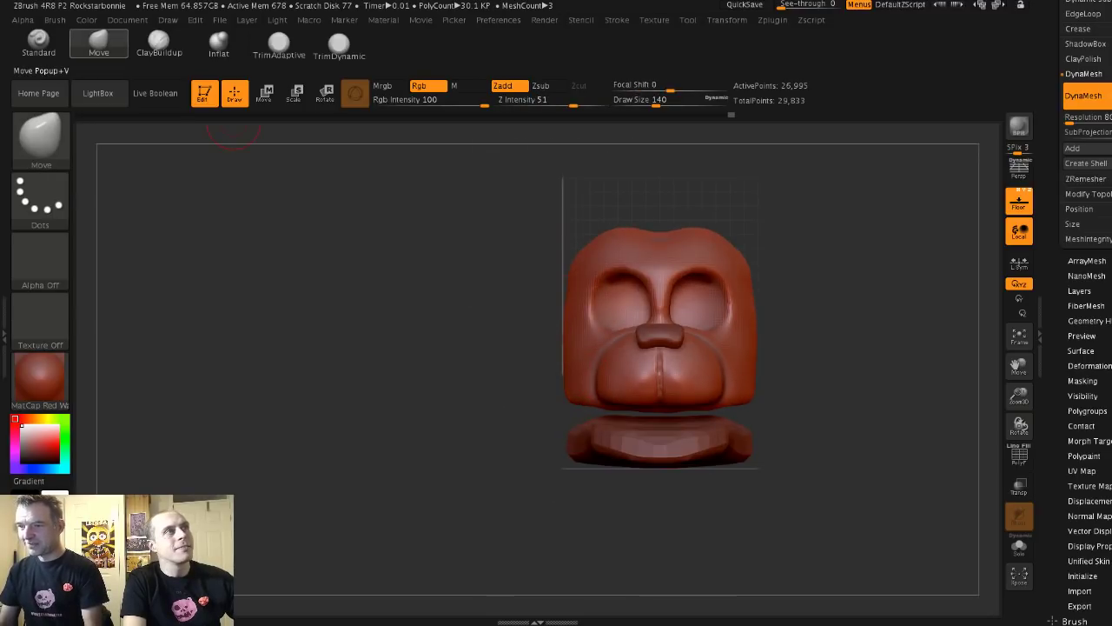
- Nudge the muzzle's side edges with the Move brush at draw size 167, and smooth the transition into the cheeks
{"action": "key", "text": "s"}
{"action": "left_click_drag", "start_coordinate": [597, 354], "coordinate": [603, 358]}
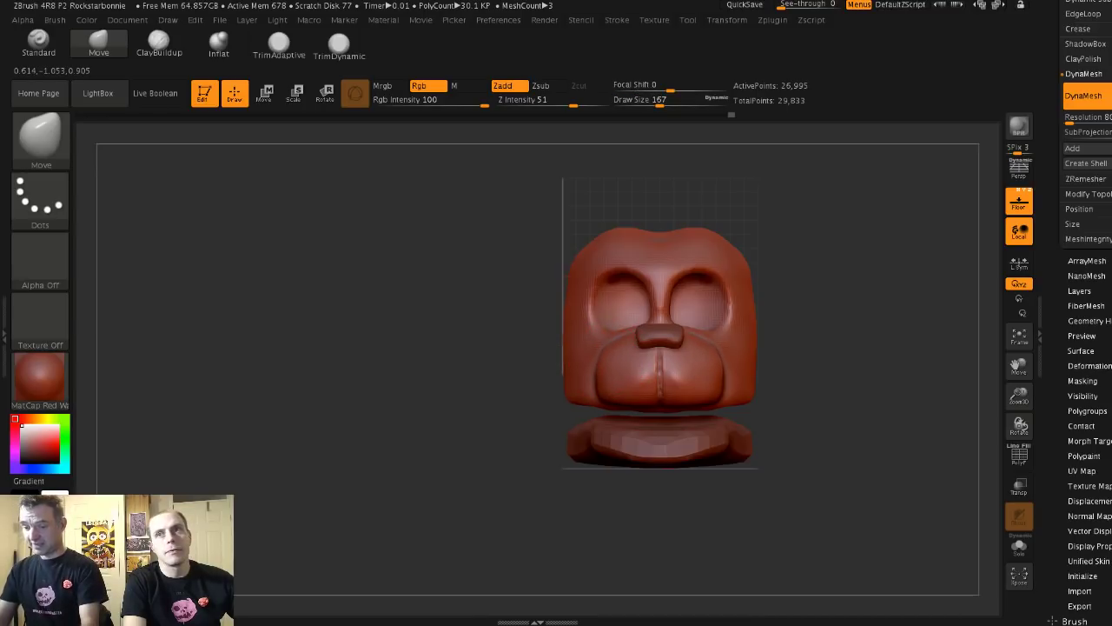
{"action": "left_click_drag", "start_coordinate": [495, 375], "coordinate": [552, 369]}
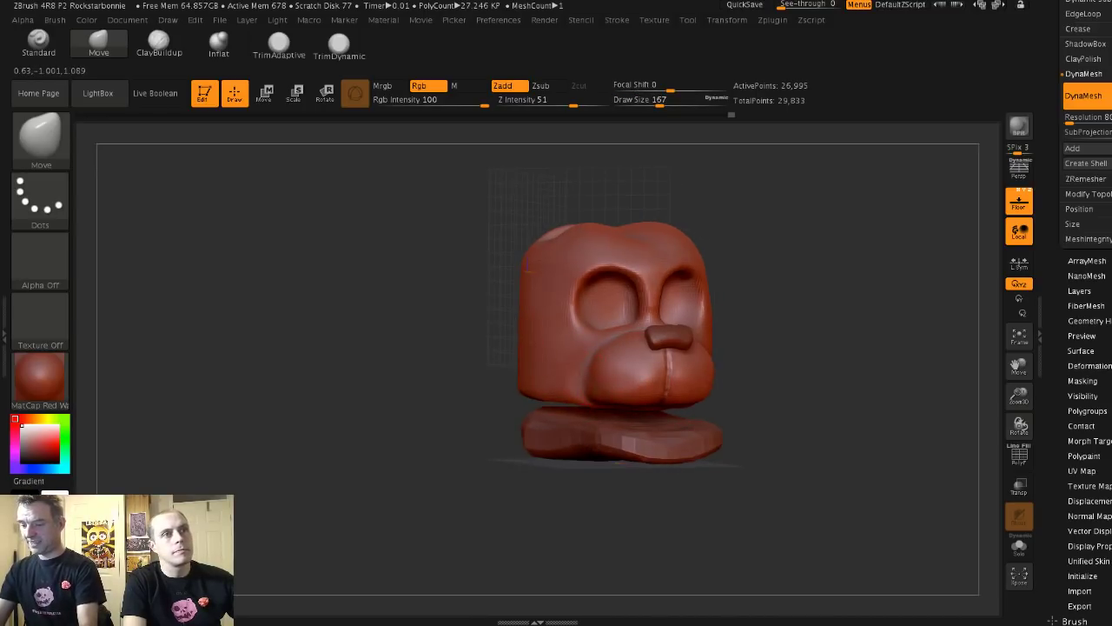
{"action": "mouse_move", "coordinate": [552, 369]}
{"action": "right_mouse_down"}
{"action": "mouse_move", "coordinate": [565, 408]}
{"action": "mouse_move", "coordinate": [593, 388]}
{"action": "mouse_move", "coordinate": [591, 434]}
{"action": "right_mouse_up"}
{"action": "key", "text": "shift"}
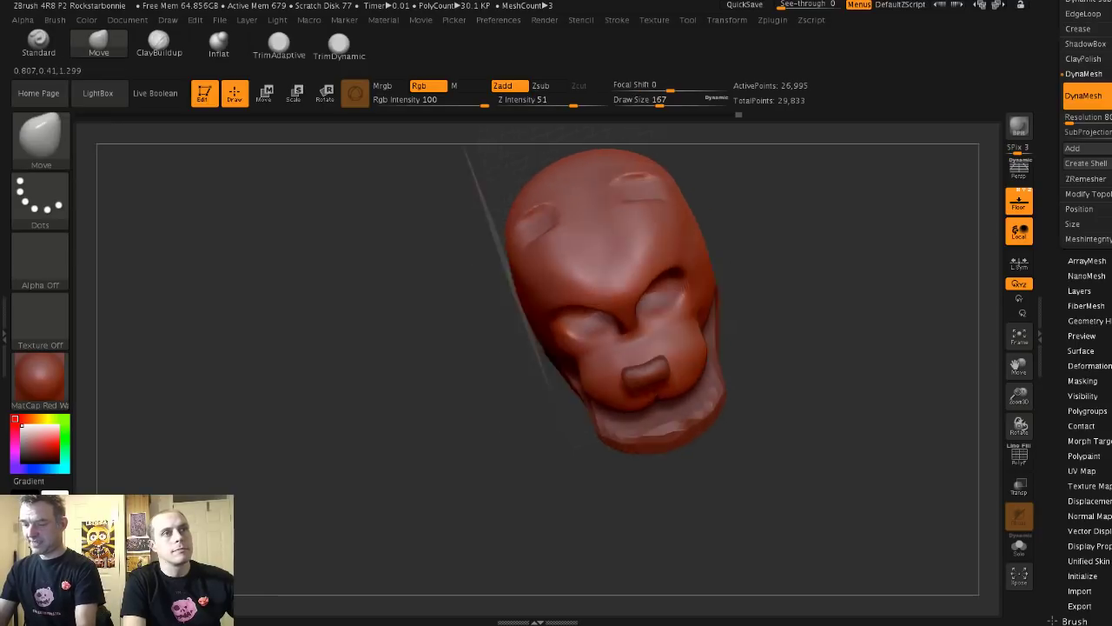
{"action": "left_click_drag", "start_coordinate": [382, 391], "coordinate": [565, 361]}
{"action": "key", "text": "shift"}
{"action": "mouse_move", "coordinate": [382, 365]}
{"action": "left_mouse_down"}
{"action": "mouse_move", "coordinate": [460, 322]}
{"action": "mouse_move", "coordinate": [400, 301]}
{"action": "mouse_move", "coordinate": [296, 300]}
{"action": "left_mouse_up"}
{"action": "key", "text": "shift"}
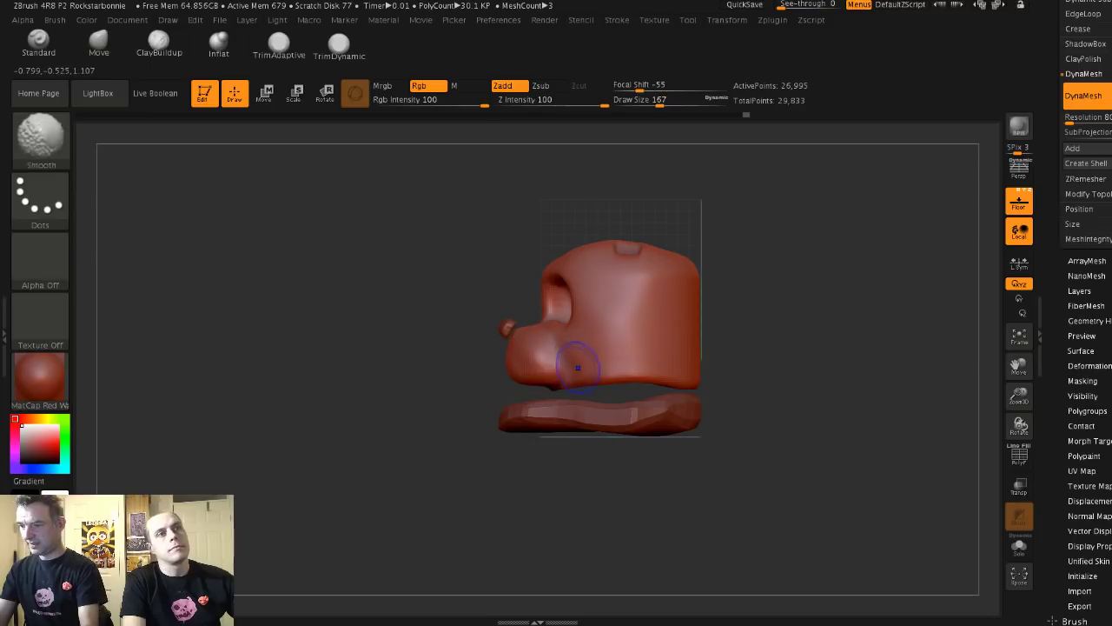
{"action": "left_click_drag", "start_coordinate": [347, 348], "coordinate": [460, 356]}
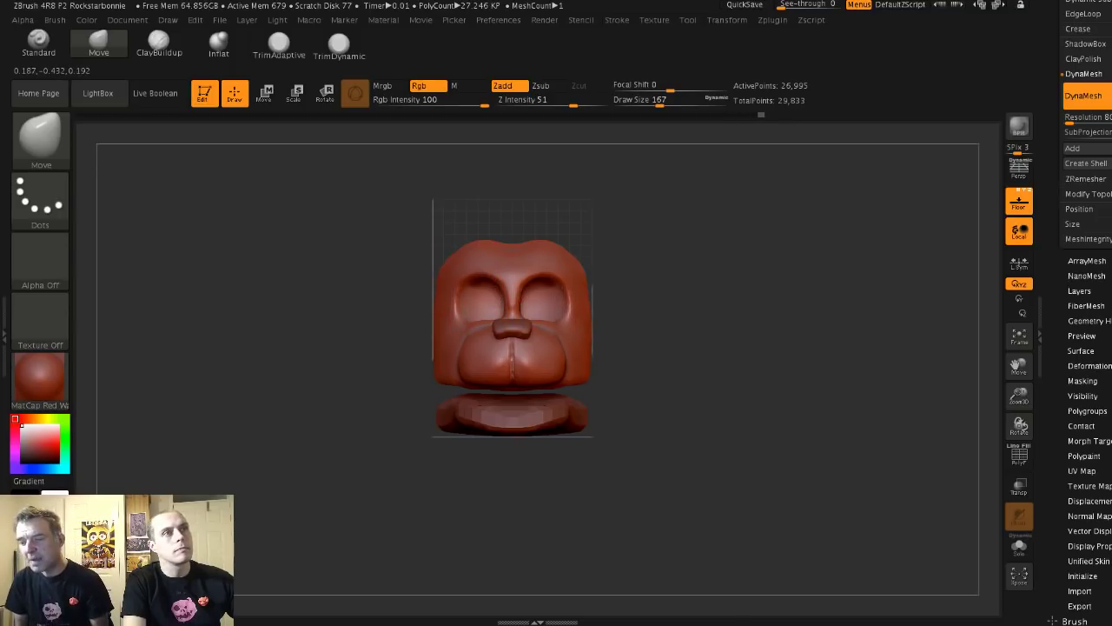
- Refine the sides of the head around the eye sockets and cheeks with the Move brush, using draw sizes between 158 and 305
{"action": "key", "text": "]"}
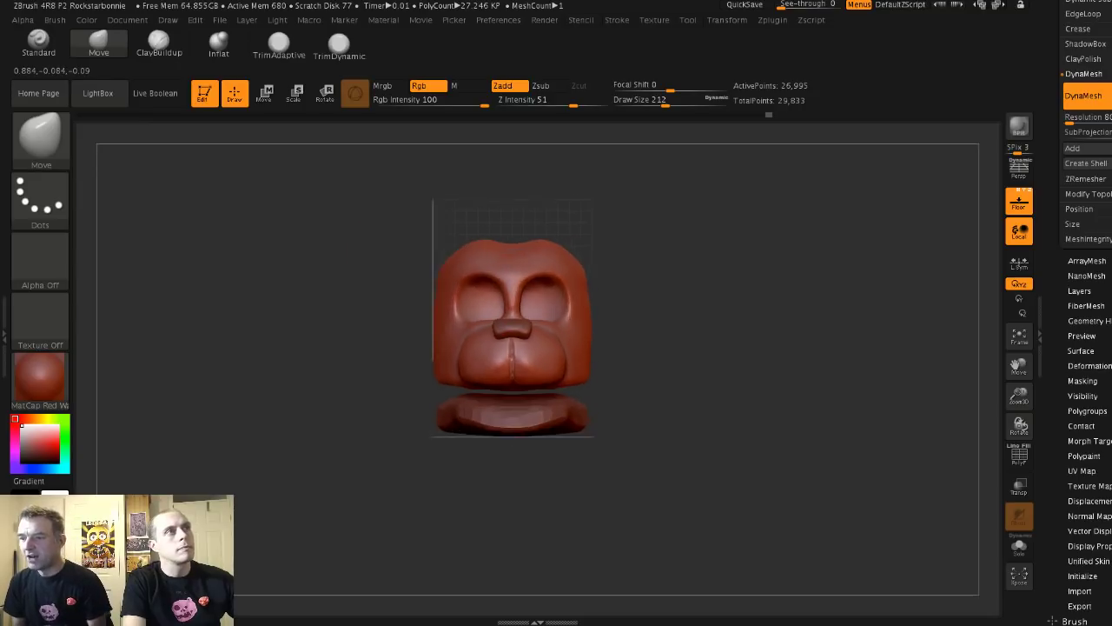
{"action": "key", "text": "f"}
{"action": "key", "text": "bracketleft"}
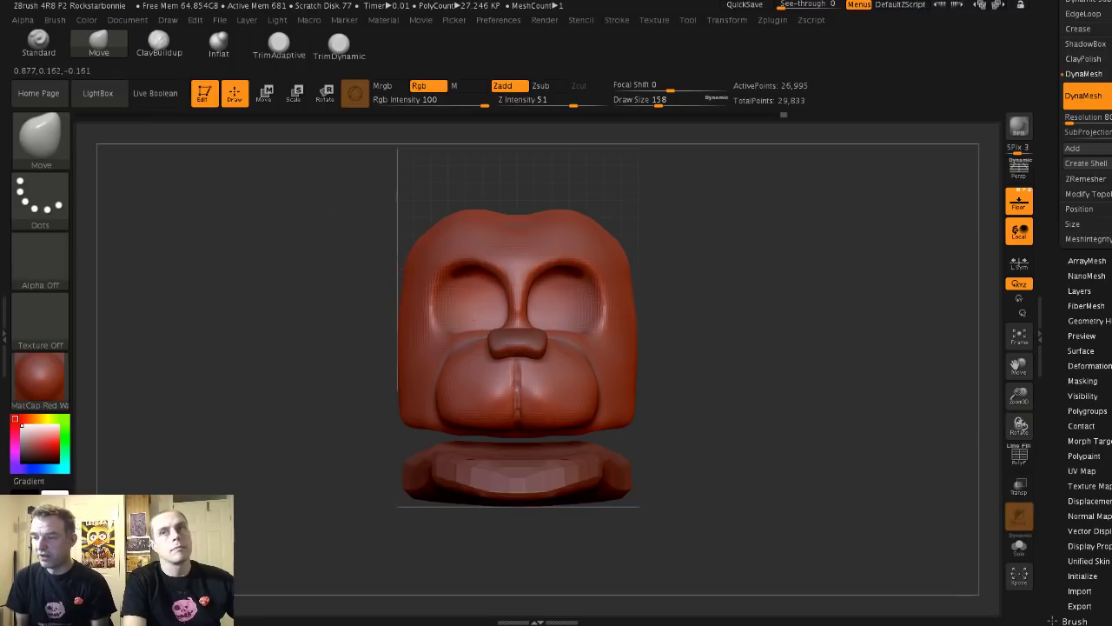
{"action": "mouse_move", "coordinate": [473, 320]}
{"action": "right_mouse_down", "text": "ctrl"}
{"action": "mouse_move", "coordinate": [348, 256]}
{"action": "mouse_move", "coordinate": [512, 299]}
{"action": "mouse_move", "coordinate": [352, 294]}
{"action": "right_mouse_up", "text": "ctrl"}
{"action": "key", "text": "s"}
{"action": "left_click_drag", "start_coordinate": [442, 287], "coordinate": [451, 287]}
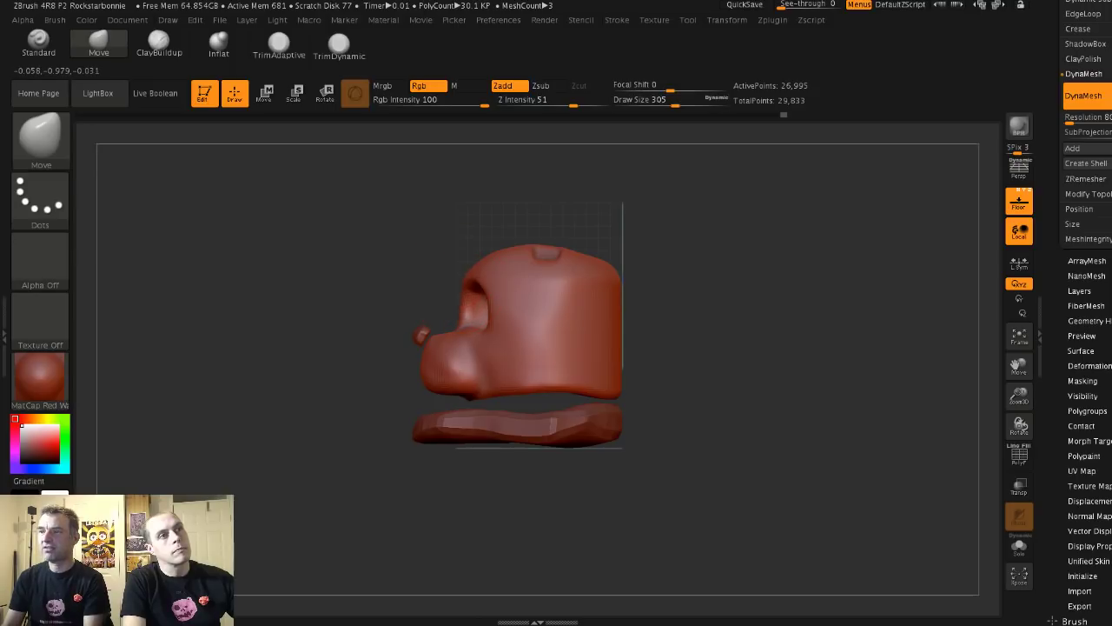
{"action": "mouse_move", "coordinate": [200, 269]}
{"action": "right_mouse_down"}
{"action": "mouse_move", "coordinate": [338, 260]}
{"action": "mouse_move", "coordinate": [304, 250]}
{"action": "right_mouse_up"}
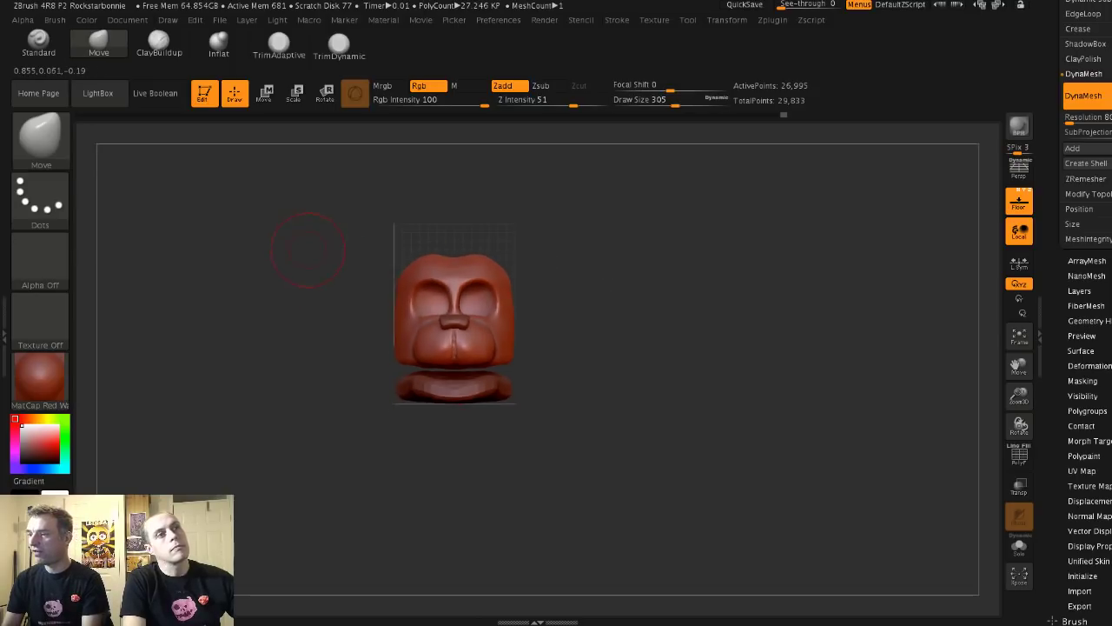
{"action": "mouse_move", "coordinate": [318, 320]}
{"action": "right_mouse_down"}
{"action": "mouse_move", "coordinate": [267, 318]}
{"action": "mouse_move", "coordinate": [335, 323]}
{"action": "right_mouse_up"}
{"action": "key", "text": "s"}
{"action": "left_click_drag", "start_coordinate": [527, 366], "coordinate": [518, 366]}
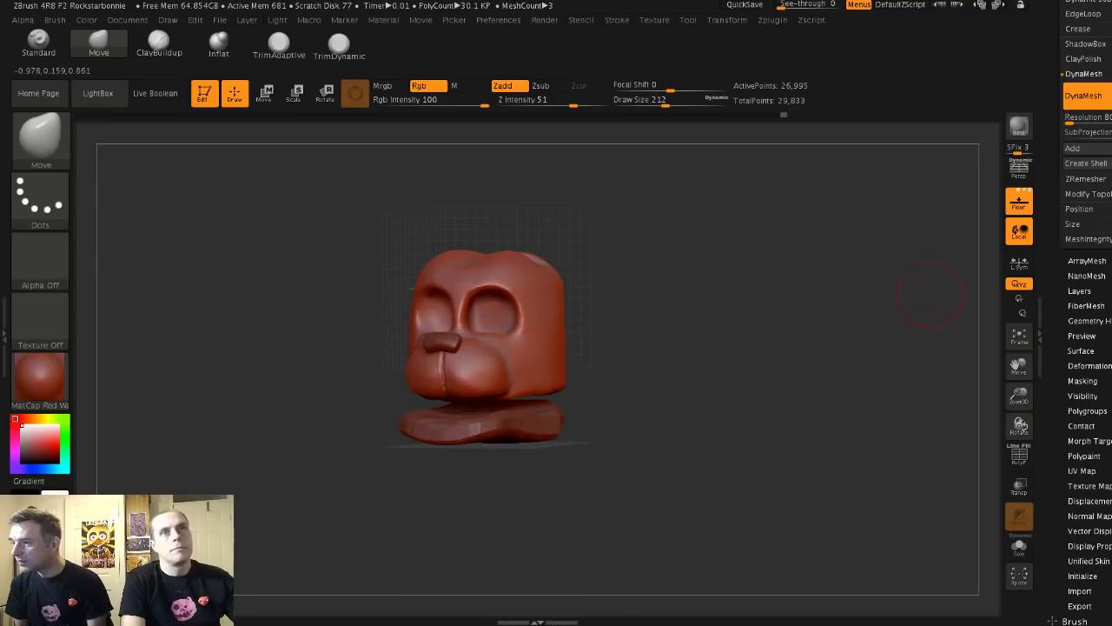
- Convert a Sphere3D primitive into a PolyMesh3D, and switch back to the head tool
{"action": "left_click_drag", "start_coordinate": [1062, 113], "coordinate": [1062, 453]}
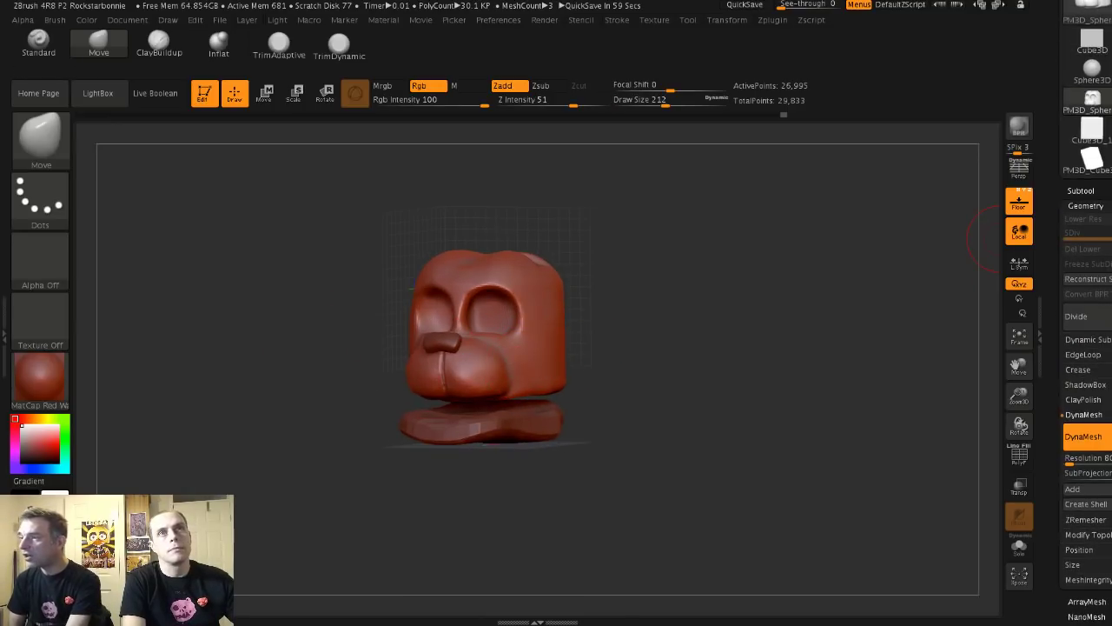
{"action": "left_click", "coordinate": [1092, 69]}
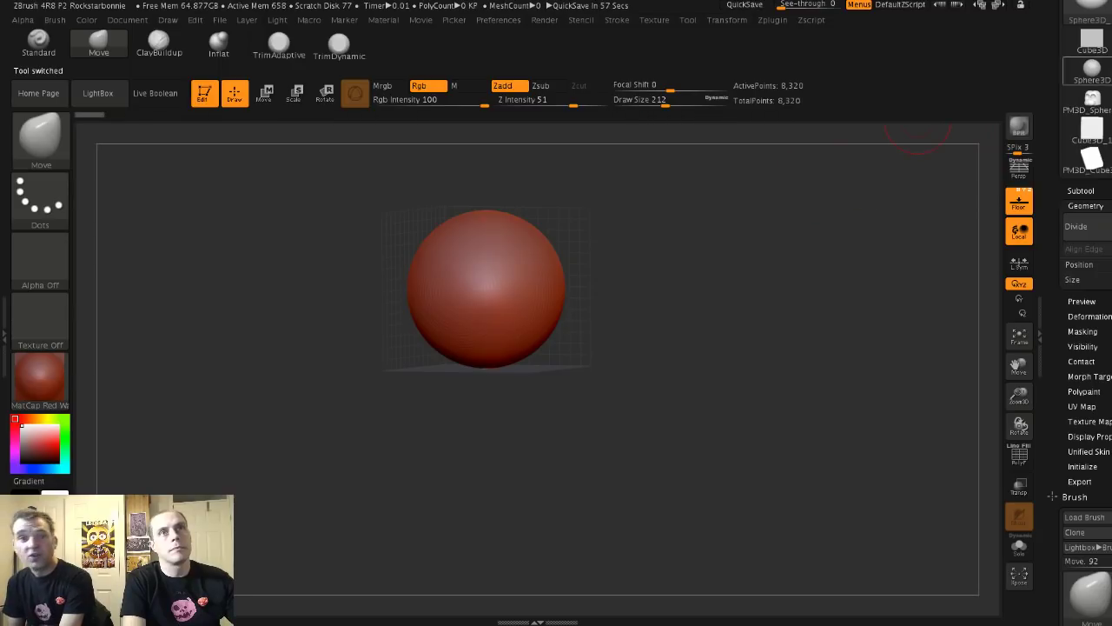
{"action": "scroll", "coordinate": [1087, 313], "scroll_direction": "up", "scroll_amount": 2}
{"action": "left_click", "coordinate": [1102, 58]}
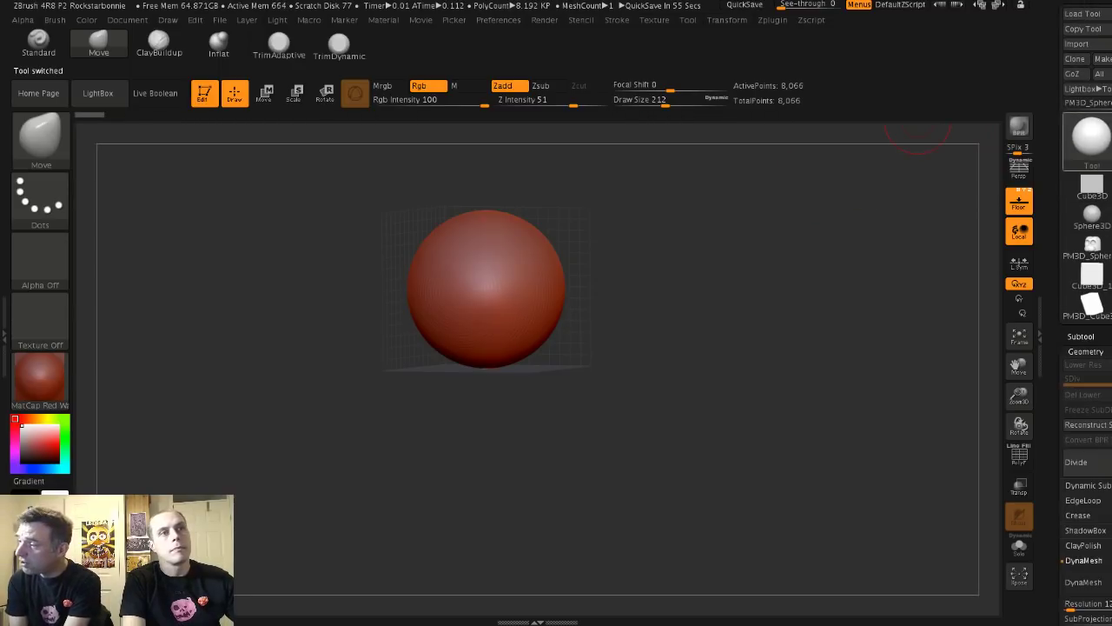
{"action": "left_click", "coordinate": [1092, 246]}
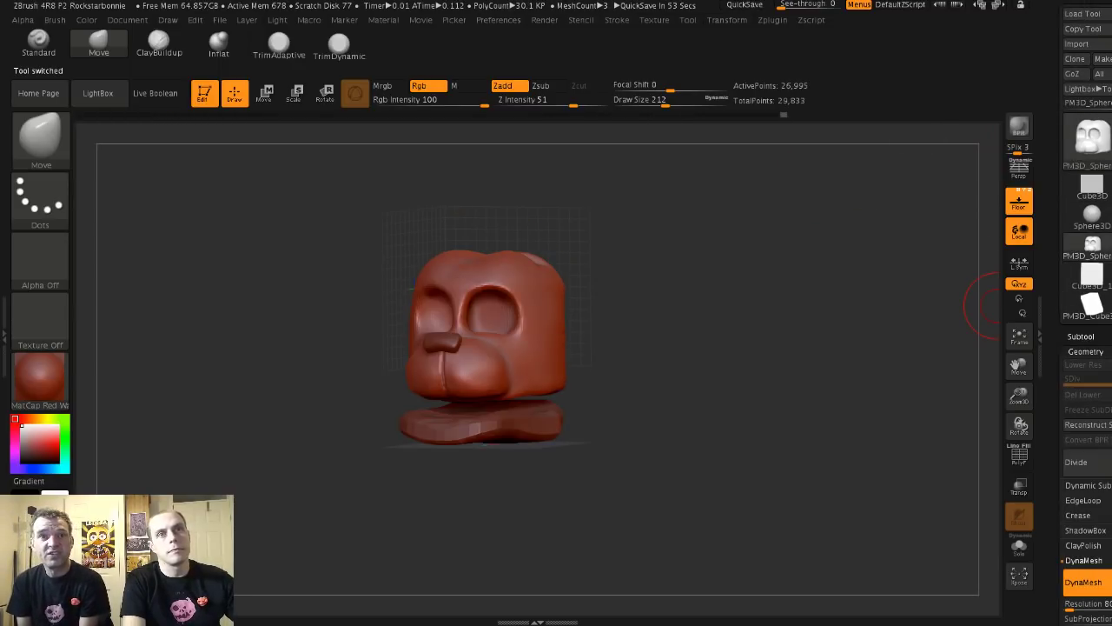
- Append the polymesh sphere to the head as a new subtool
{"action": "left_click", "coordinate": [1081, 336]}
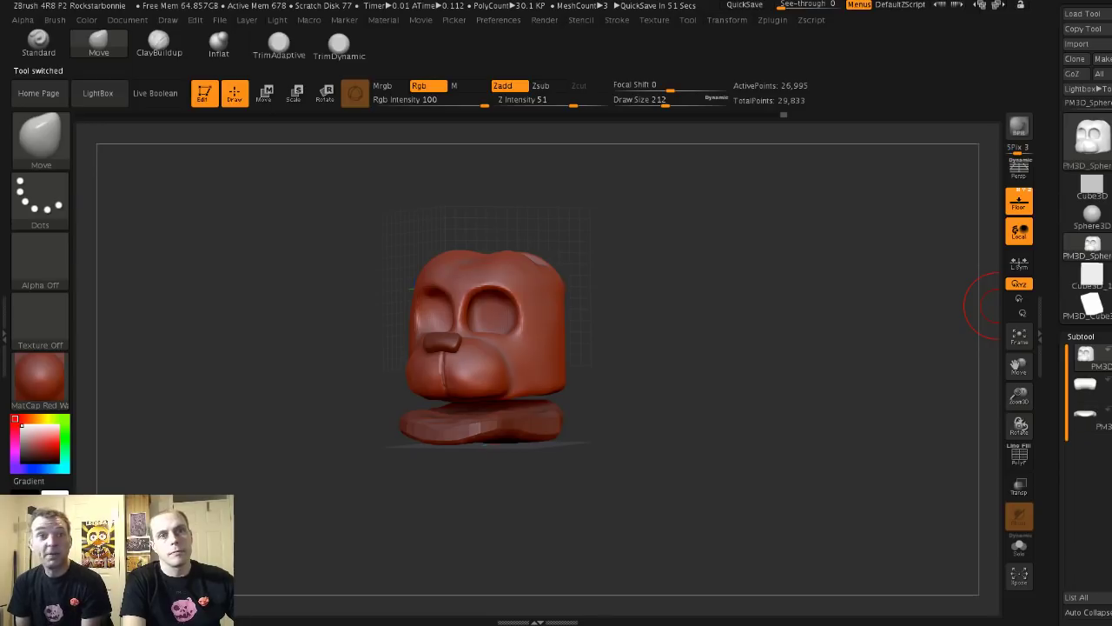
{"action": "scroll", "coordinate": [1087, 348], "scroll_direction": "down", "scroll_amount": 2}
{"action": "left_click", "coordinate": [1086, 558]}
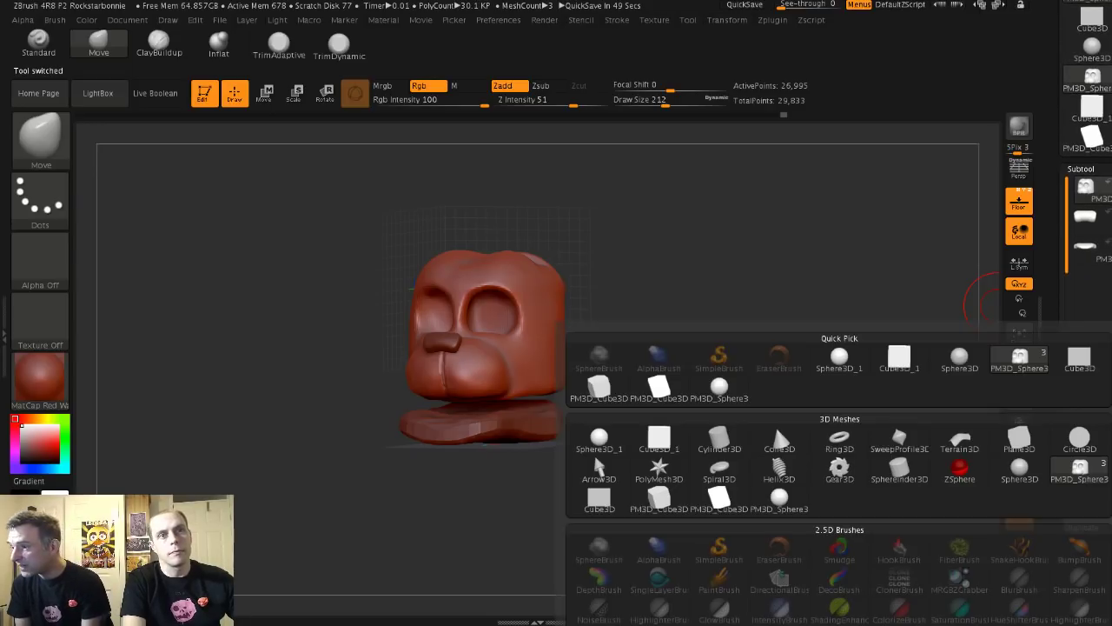
{"action": "left_click", "coordinate": [779, 499]}
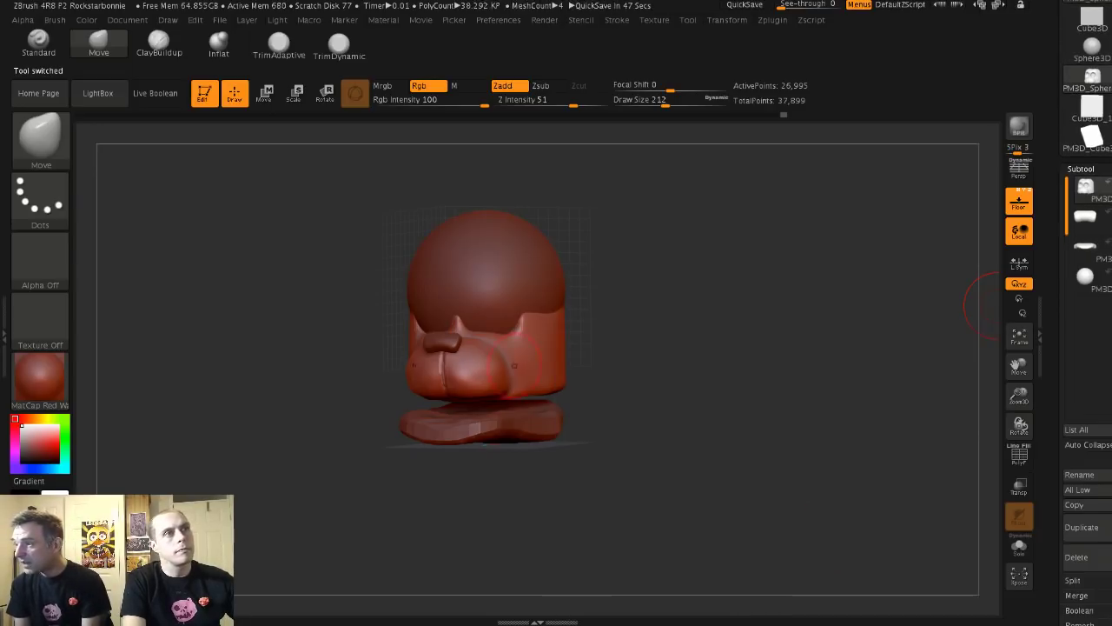
- Select the appended sphere, scale it down, and move it forward and down to muzzle height
{"action": "left_click", "coordinate": [482, 264], "text": "alt"}
{"action": "left_click_drag", "start_coordinate": [295, 219], "coordinate": [325, 218], "text": "shift"}
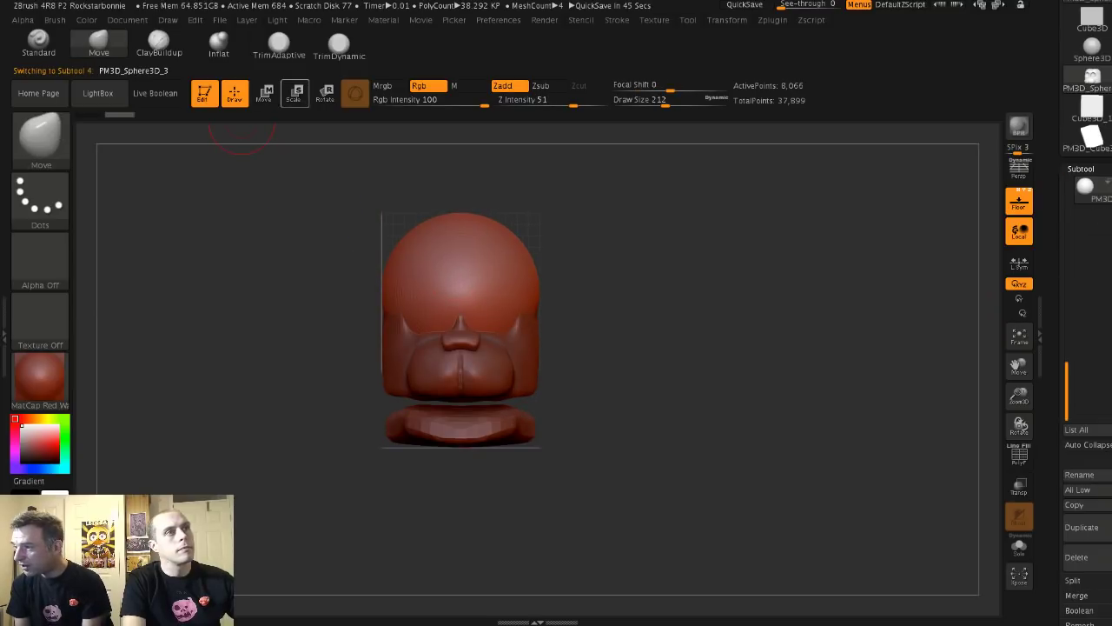
{"action": "left_click", "coordinate": [295, 93]}
{"action": "left_click_drag", "start_coordinate": [459, 292], "coordinate": [395, 296]}
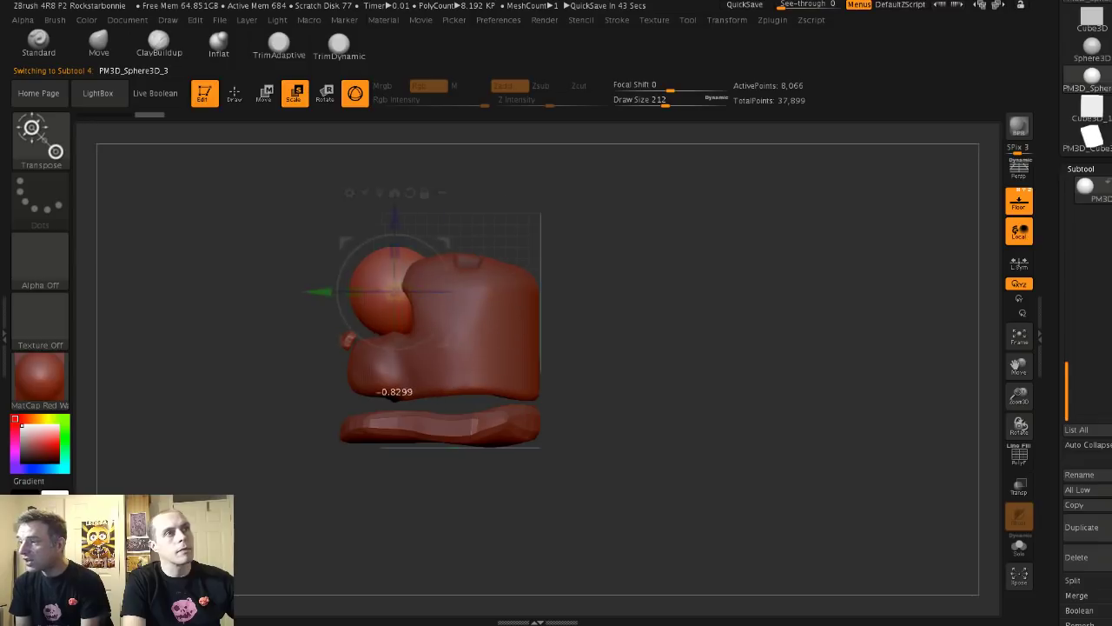
{"action": "left_click_drag", "start_coordinate": [319, 292], "coordinate": [316, 291]}
{"action": "left_click_drag", "start_coordinate": [390, 219], "coordinate": [391, 282]}
- Shrink the sphere further and position it at the side of the muzzle as a cheek, partly embedded in the head
{"action": "left_click_drag", "start_coordinate": [290, 365], "coordinate": [540, 379]}
{"action": "left_click_drag", "start_coordinate": [469, 367], "coordinate": [419, 369]}
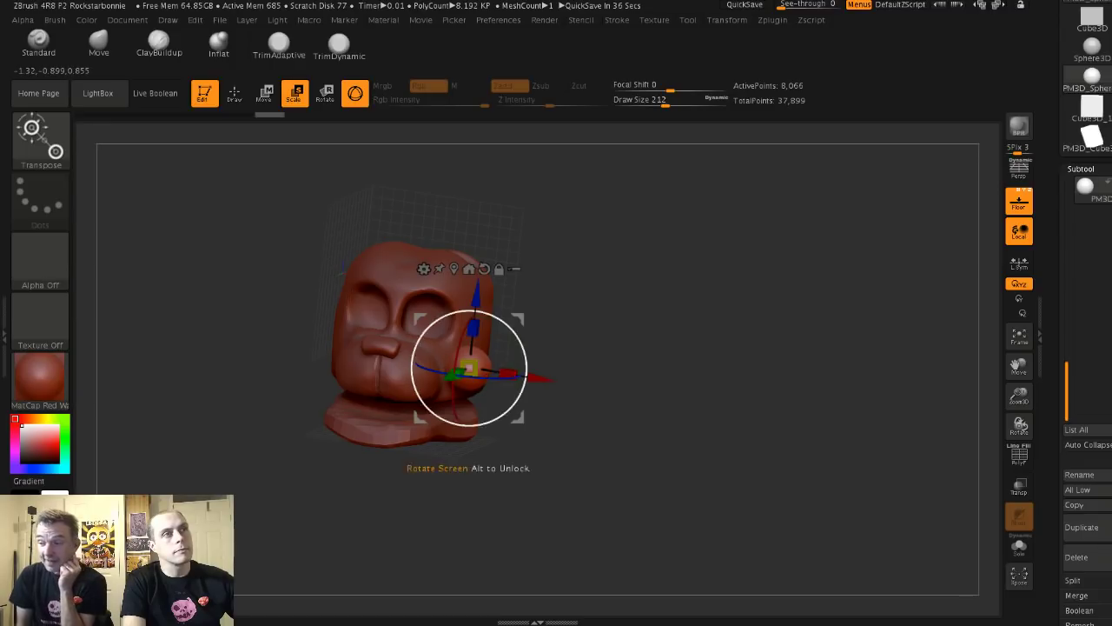
{"action": "left_click_drag", "start_coordinate": [538, 378], "coordinate": [517, 375]}
{"action": "left_click_drag", "start_coordinate": [591, 383], "coordinate": [513, 383]}
{"action": "left_click_drag", "start_coordinate": [377, 371], "coordinate": [406, 368]}
{"action": "left_click_drag", "start_coordinate": [475, 286], "coordinate": [474, 297]}
{"action": "left_click_drag", "start_coordinate": [626, 348], "coordinate": [695, 400]}
{"action": "left_click_drag", "start_coordinate": [451, 390], "coordinate": [469, 387]}
{"action": "left_click_drag", "start_coordinate": [608, 408], "coordinate": [556, 373], "text": "shift"}
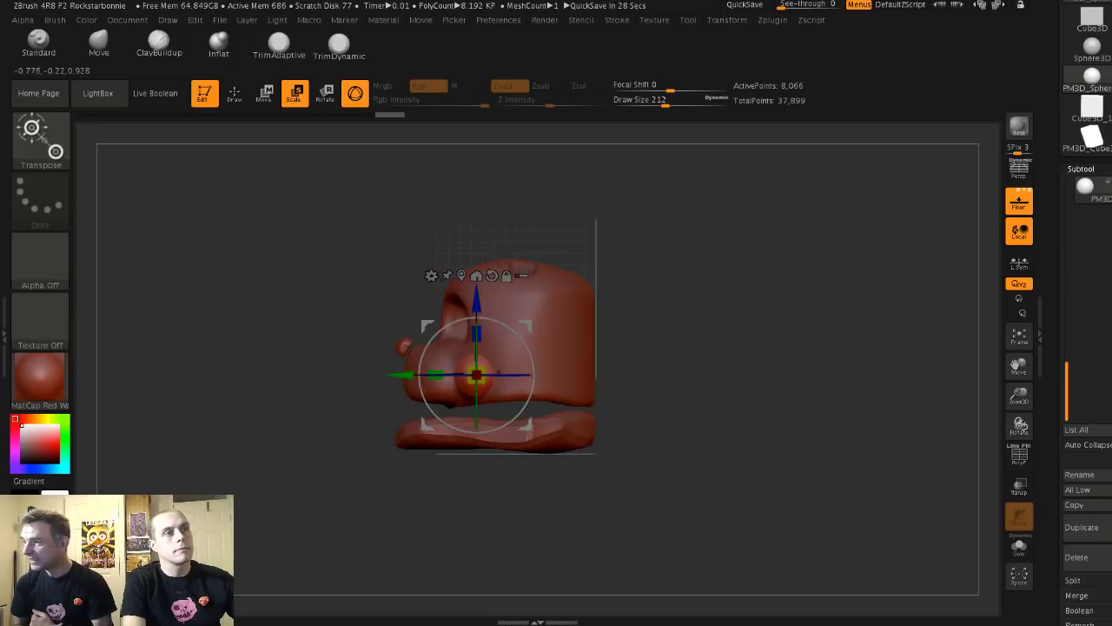
- Fine-tune the cheek sphere's overall size against the muzzle, and duplicate its subtool
{"action": "left_click_drag", "start_coordinate": [476, 374], "coordinate": [483, 372]}
{"action": "left_click_drag", "start_coordinate": [609, 391], "coordinate": [647, 391]}
{"action": "left_click_drag", "start_coordinate": [477, 375], "coordinate": [477, 374]}
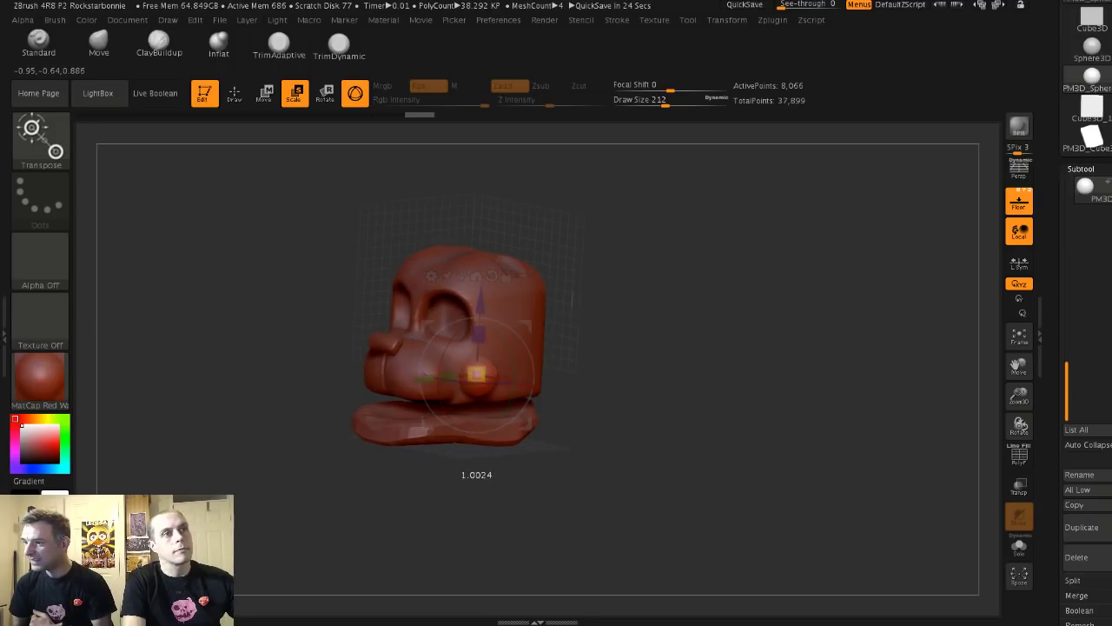
{"action": "left_click_drag", "start_coordinate": [476, 469], "coordinate": [476, 469]}
{"action": "left_click_drag", "start_coordinate": [660, 391], "coordinate": [661, 365]}
{"action": "left_click_drag", "start_coordinate": [477, 470], "coordinate": [477, 470]}
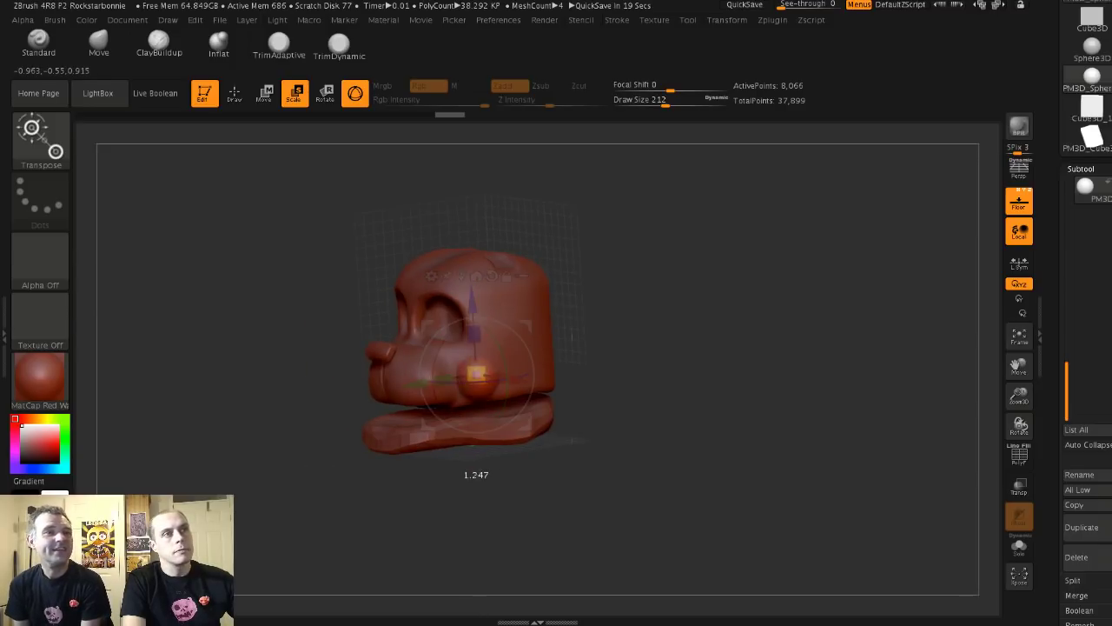
{"action": "left_click_drag", "start_coordinate": [476, 375], "coordinate": [452, 378]}
{"action": "left_click_drag", "start_coordinate": [608, 391], "coordinate": [643, 391]}
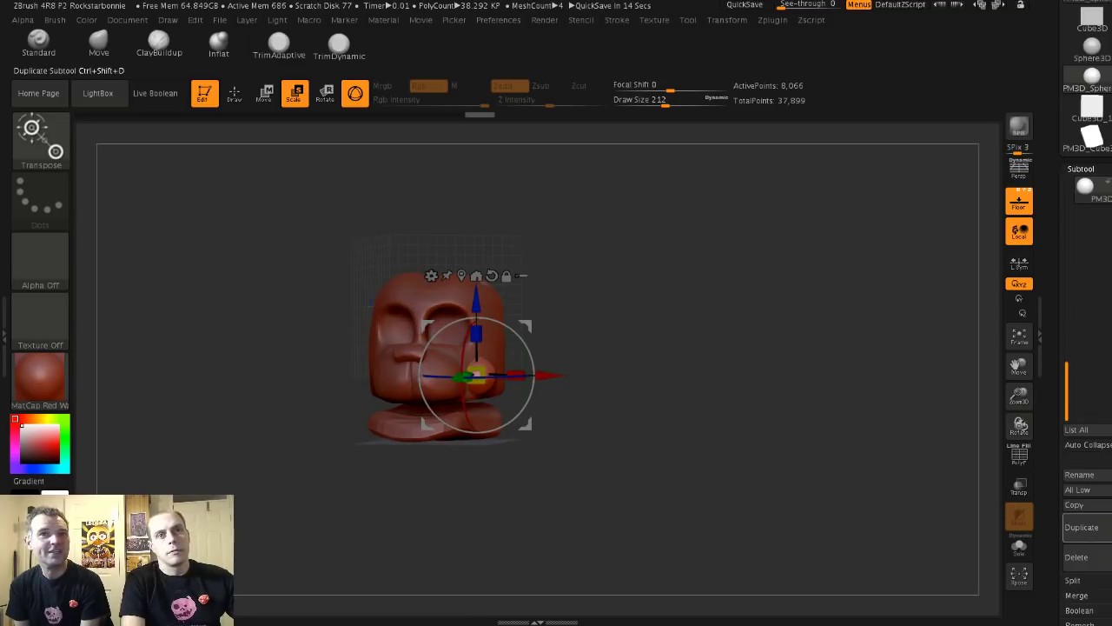
{"action": "left_click", "coordinate": [1082, 526]}
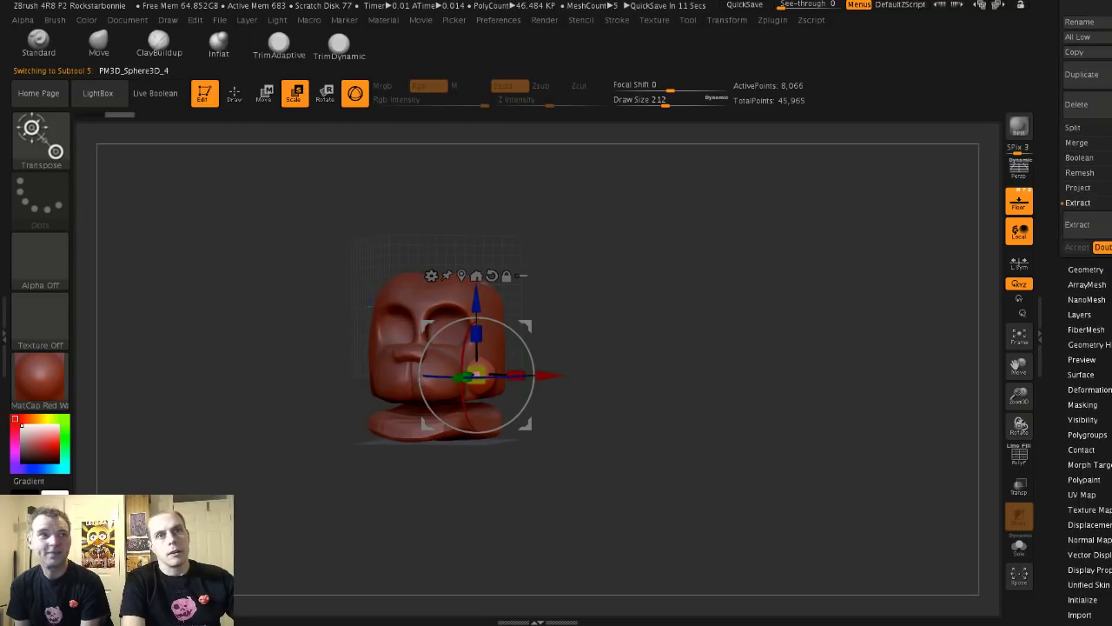
- Mirror the cheek sphere to the opposite side of the head with the Mirror deformation and return to sculpting mode
{"action": "left_click", "coordinate": [1090, 388]}
{"action": "left_click_drag", "start_coordinate": [1090, 177], "coordinate": [1090, 383]}
{"action": "scroll", "coordinate": [1086, 313], "scroll_direction": "up", "scroll_amount": 1}
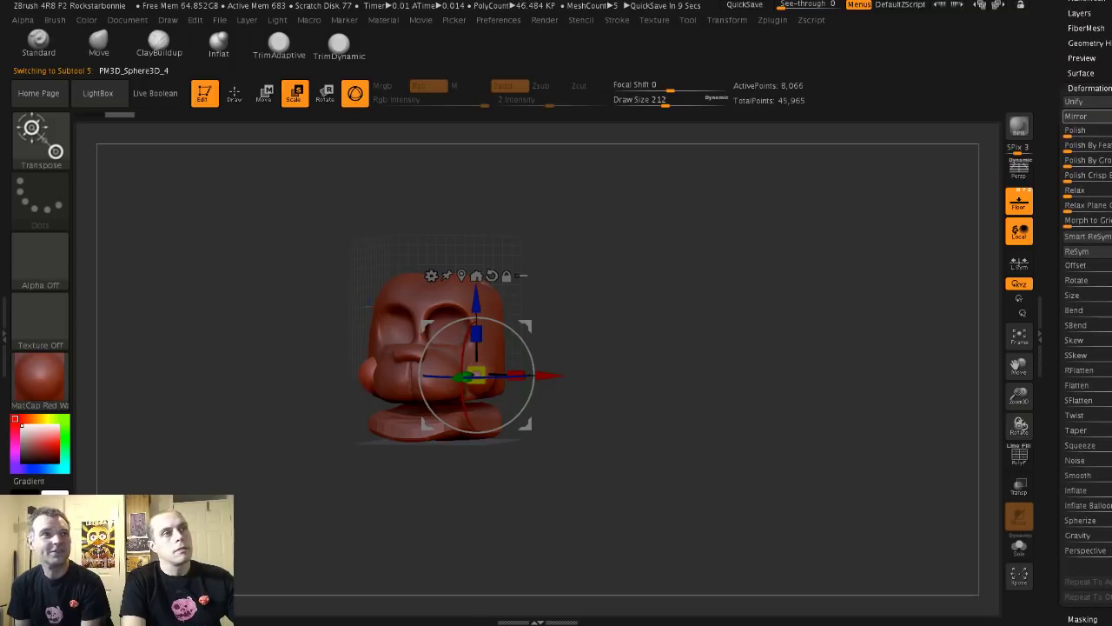
{"action": "left_click_drag", "start_coordinate": [903, 261], "coordinate": [808, 265]}
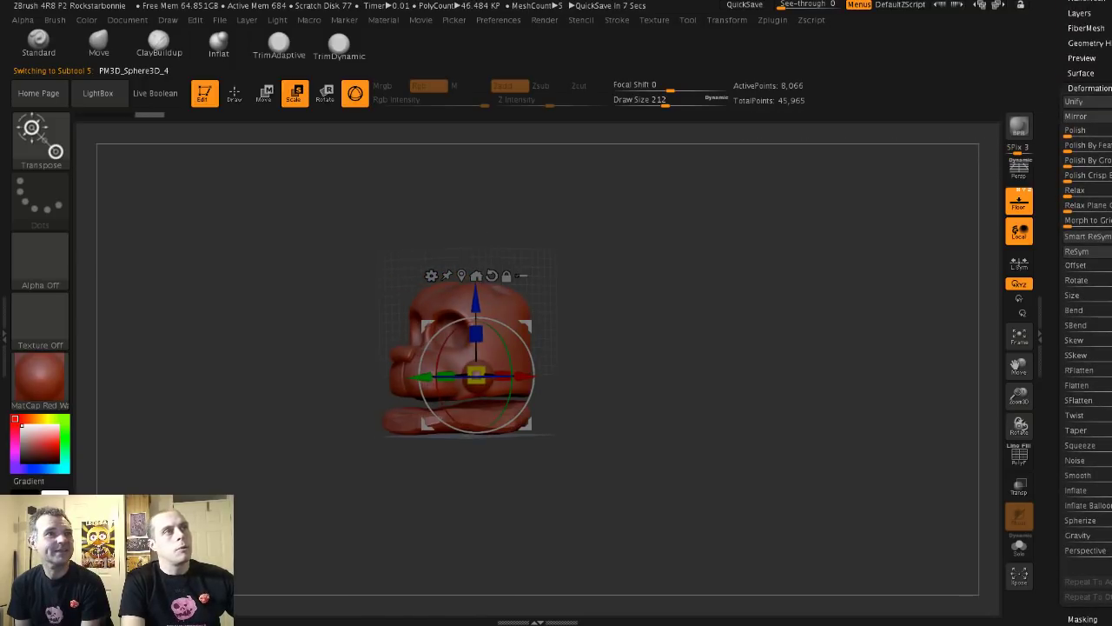
{"action": "left_click", "coordinate": [233, 93]}
{"action": "mouse_move", "coordinate": [322, 269]}
{"action": "left_mouse_down", "text": "alt"}
{"action": "mouse_move", "coordinate": [330, 305]}
{"action": "mouse_move", "coordinate": [530, 435]}
{"action": "left_mouse_up", "text": "alt"}
{"action": "left_click_drag", "start_coordinate": [285, 288], "coordinate": [323, 293]}
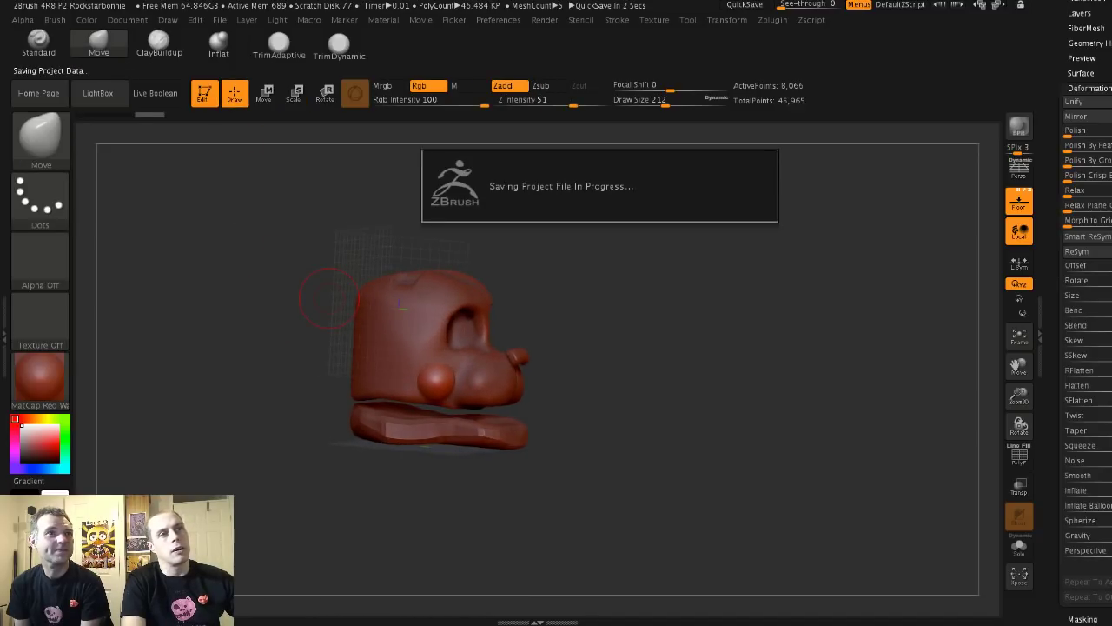
- Select the nose and move it slightly back and down against the snout
{"action": "left_click", "coordinate": [517, 357], "text": "alt"}
{"action": "left_click_drag", "start_coordinate": [565, 355], "coordinate": [618, 386]}
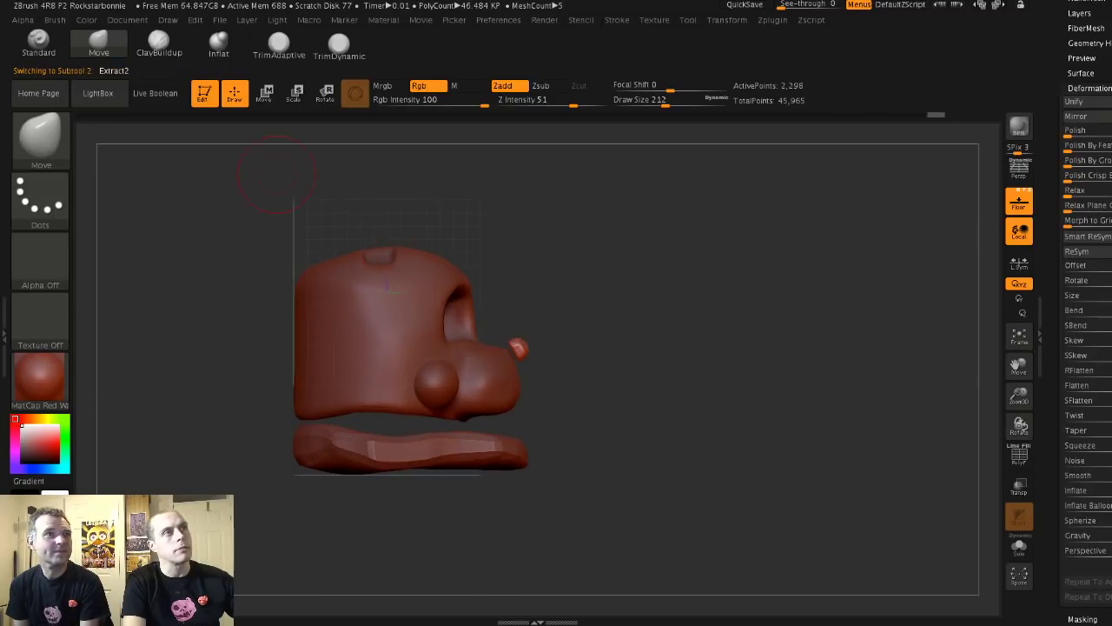
{"action": "left_click", "coordinate": [264, 93]}
{"action": "left_click_drag", "start_coordinate": [512, 354], "coordinate": [501, 362]}
{"action": "left_click_drag", "start_coordinate": [695, 365], "coordinate": [494, 400]}
{"action": "left_click_drag", "start_coordinate": [426, 363], "coordinate": [493, 335]}
{"action": "right_click_drag", "start_coordinate": [493, 334], "coordinate": [494, 354], "text": "ctrl"}
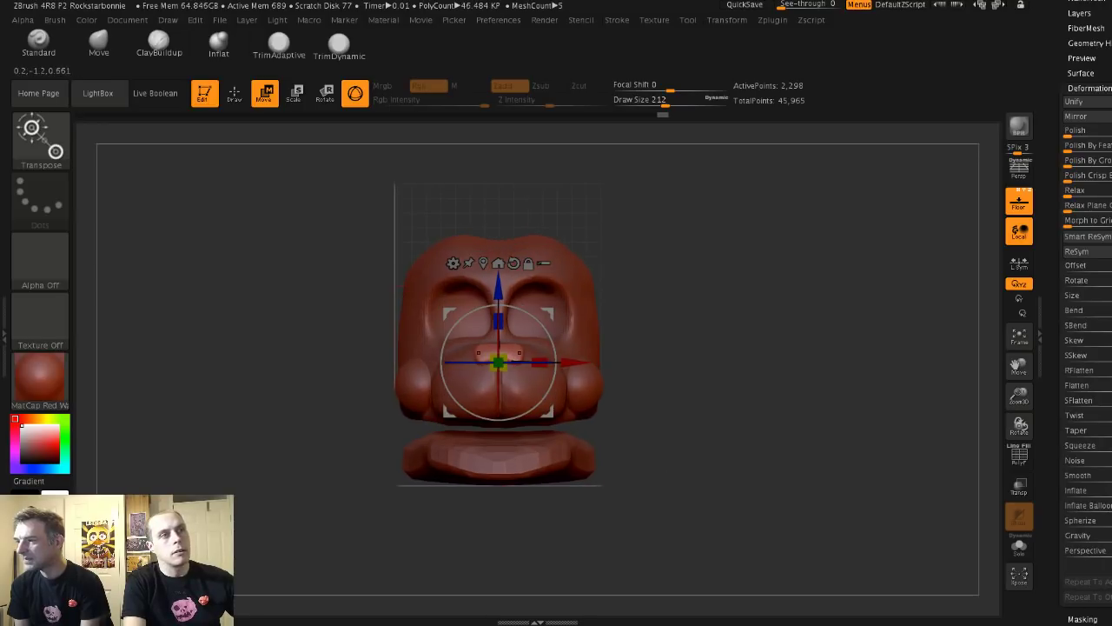
- Select the lower jaw and re-DynaMesh it at resolution 56
{"action": "left_click", "coordinate": [498, 450], "text": "alt"}
{"action": "left_click_drag", "start_coordinate": [696, 365], "coordinate": [574, 365]}
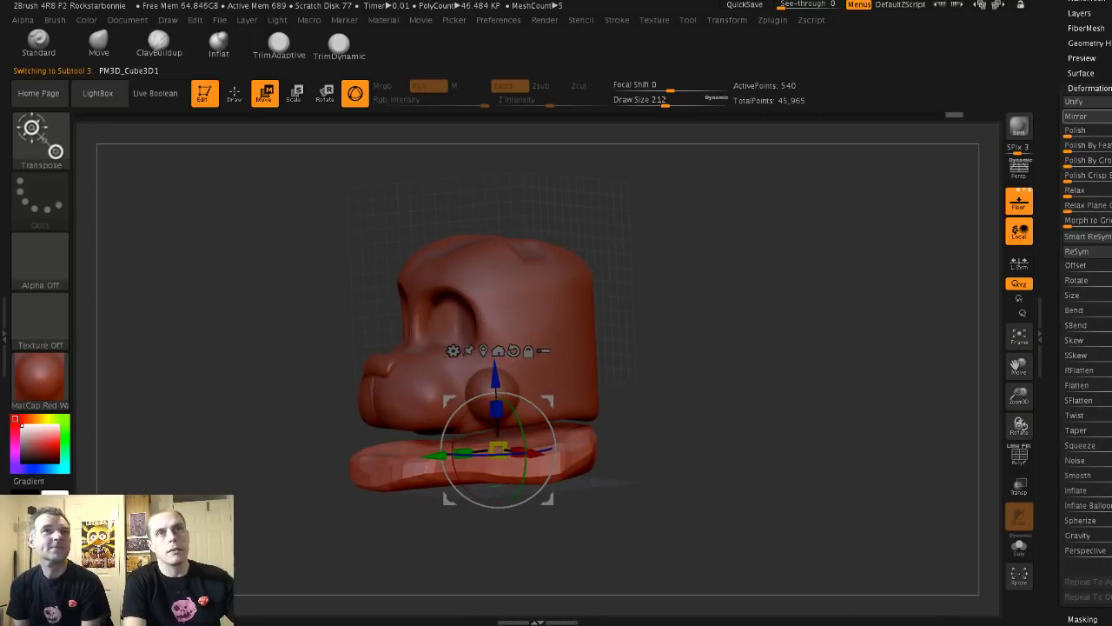
{"action": "left_click_drag", "start_coordinate": [1061, 115], "coordinate": [1062, 327]}
{"action": "left_click", "coordinate": [1086, 181]}
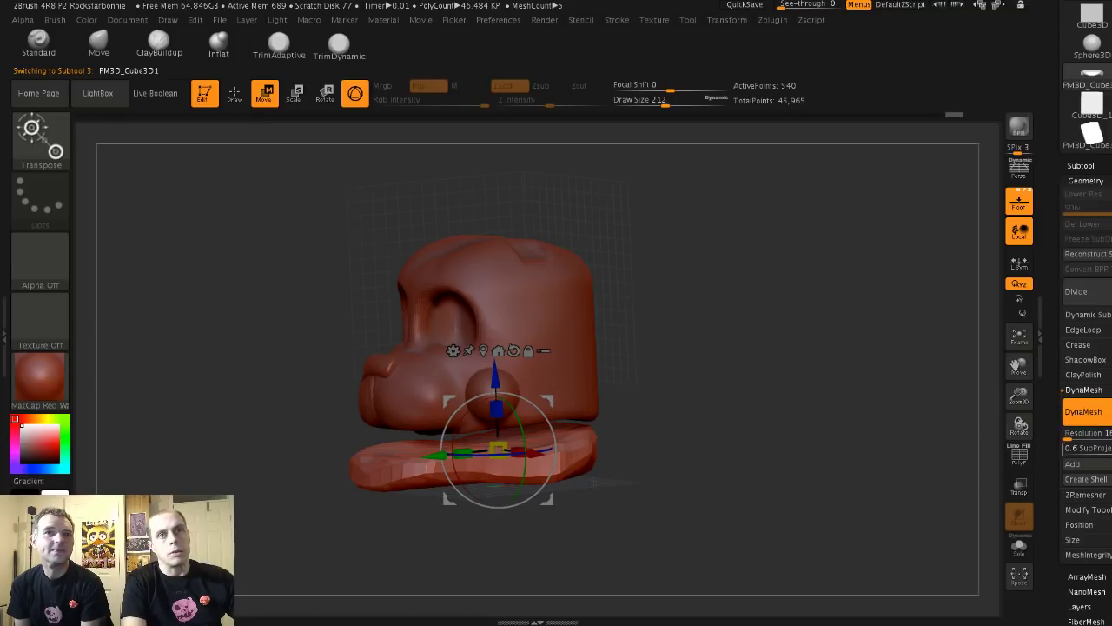
{"action": "left_click_drag", "start_coordinate": [1068, 434], "coordinate": [1071, 434]}
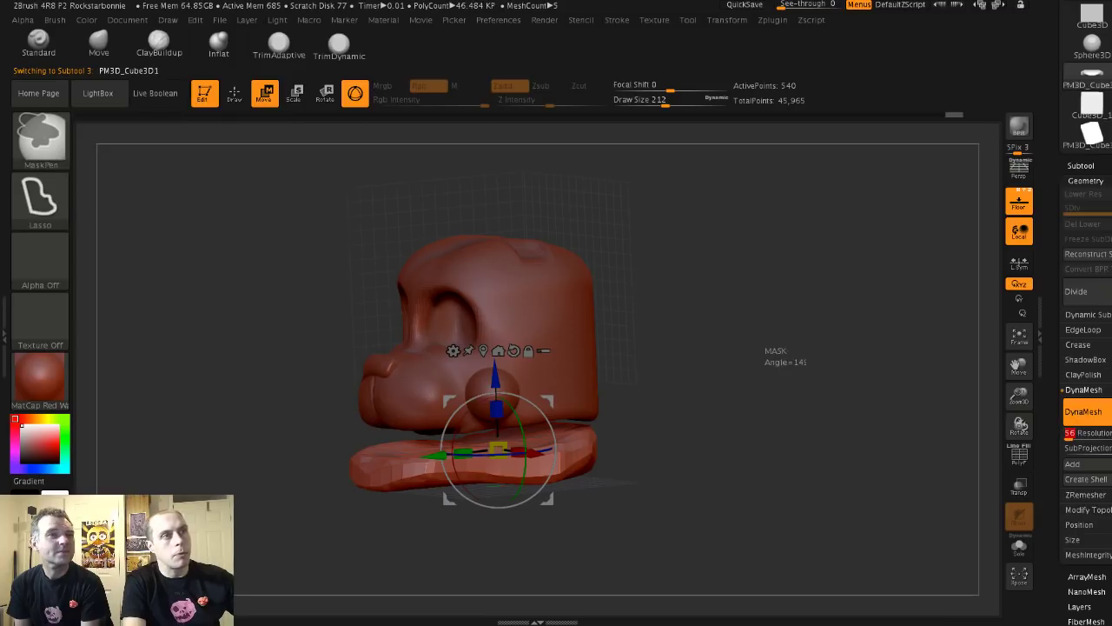
{"action": "mouse_move", "coordinate": [764, 346]}
{"action": "left_mouse_down", "text": "ctrl"}
{"action": "mouse_move", "coordinate": [794, 363]}
{"action": "mouse_move", "coordinate": [782, 348]}
{"action": "mouse_move", "coordinate": [834, 348]}
{"action": "mouse_move", "coordinate": [765, 347]}
{"action": "left_mouse_up", "text": "ctrl"}
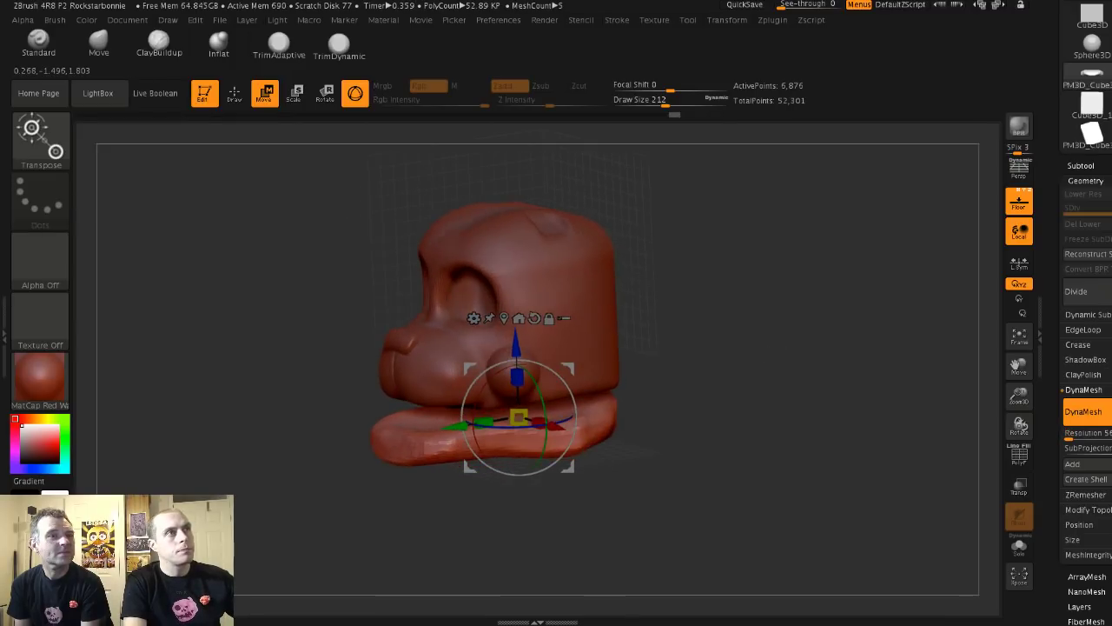
- Reshape the jaw's underside from the side using the Move brush at draw size 268
{"action": "left_click", "coordinate": [233, 93]}
{"action": "left_click_drag", "start_coordinate": [347, 365], "coordinate": [304, 365], "text": "shift"}
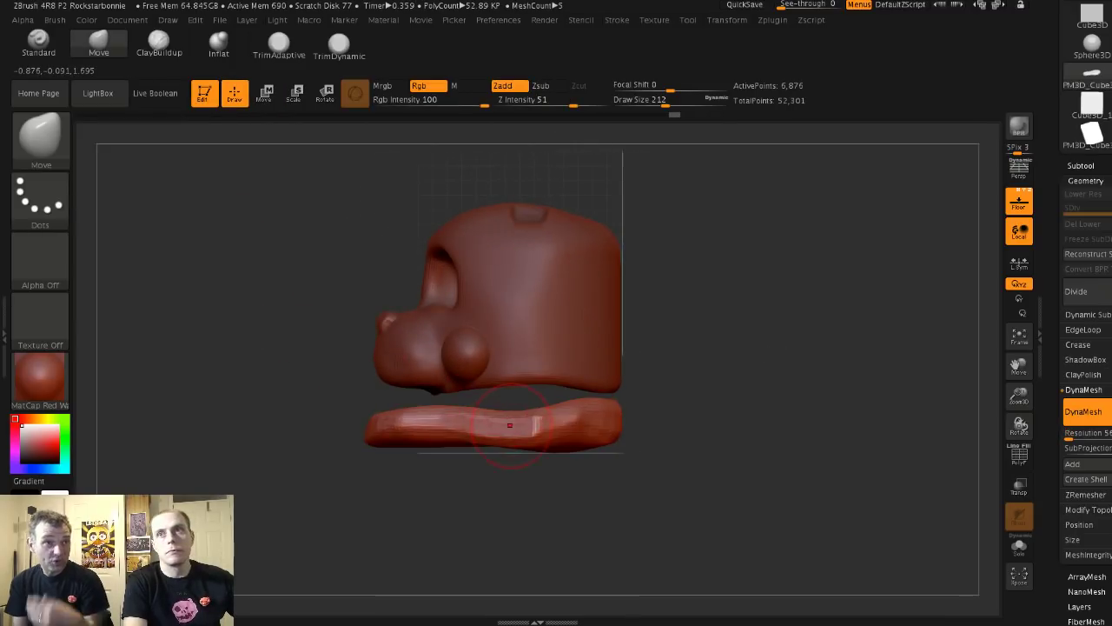
{"action": "key", "text": "s"}
{"action": "left_click_drag", "start_coordinate": [556, 439], "coordinate": [562, 439]}
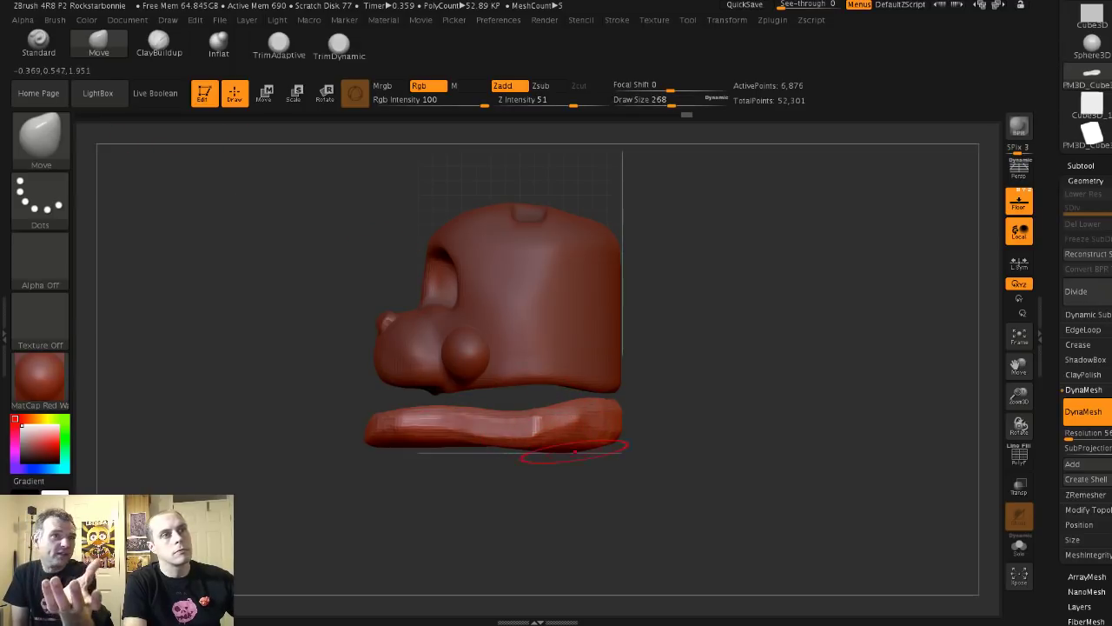
{"action": "left_click_drag", "start_coordinate": [511, 473], "coordinate": [511, 391]}
{"action": "mouse_move", "coordinate": [501, 478]}
{"action": "left_mouse_down"}
{"action": "mouse_move", "coordinate": [513, 513]}
{"action": "mouse_move", "coordinate": [532, 459]}
{"action": "left_mouse_up"}
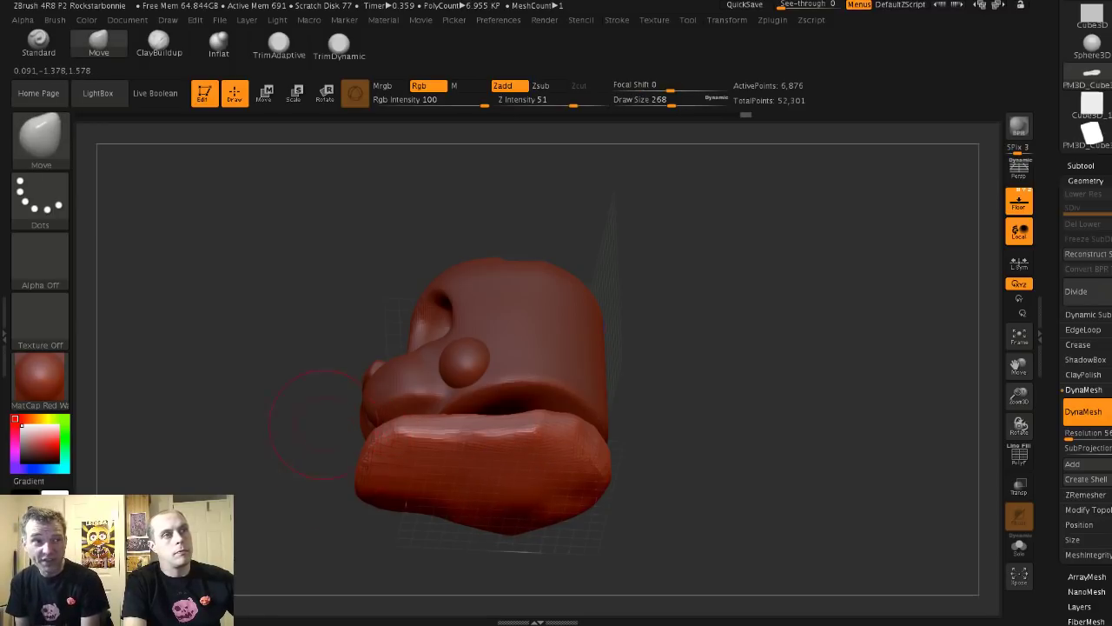
- Round off the front corners of the jaw from below with the Move brush at draw size 358
{"action": "left_click_drag", "start_coordinate": [324, 424], "coordinate": [324, 487], "text": "shift"}
{"action": "left_click_drag", "start_coordinate": [278, 340], "coordinate": [322, 285], "text": "alt"}
{"action": "left_click_drag", "start_coordinate": [374, 217], "coordinate": [337, 252]}
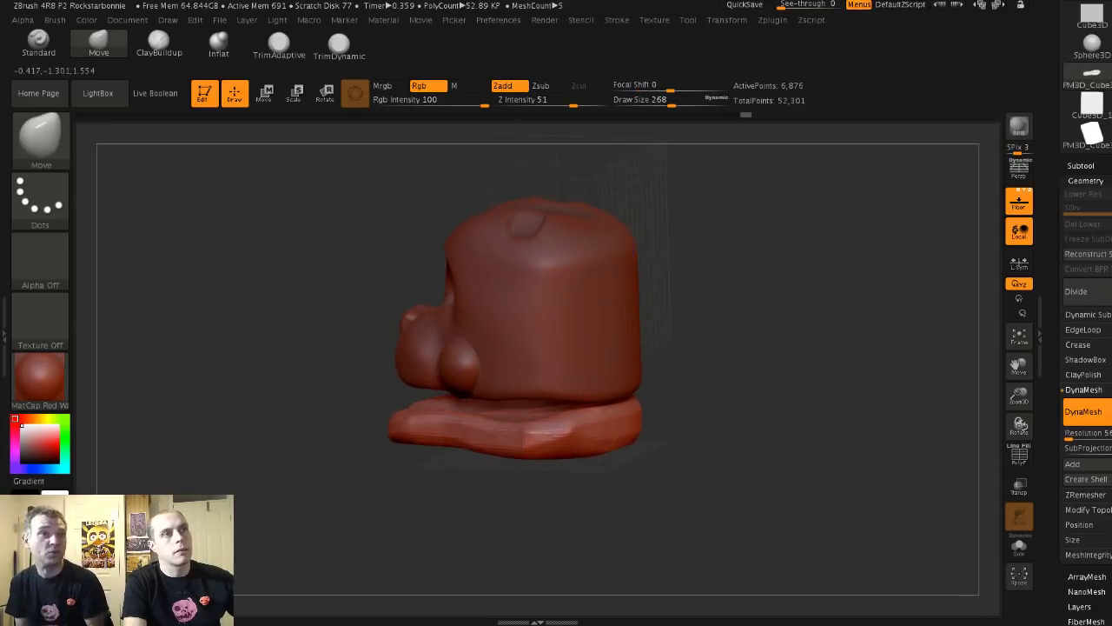
{"action": "left_click_drag", "start_coordinate": [287, 348], "coordinate": [352, 243]}
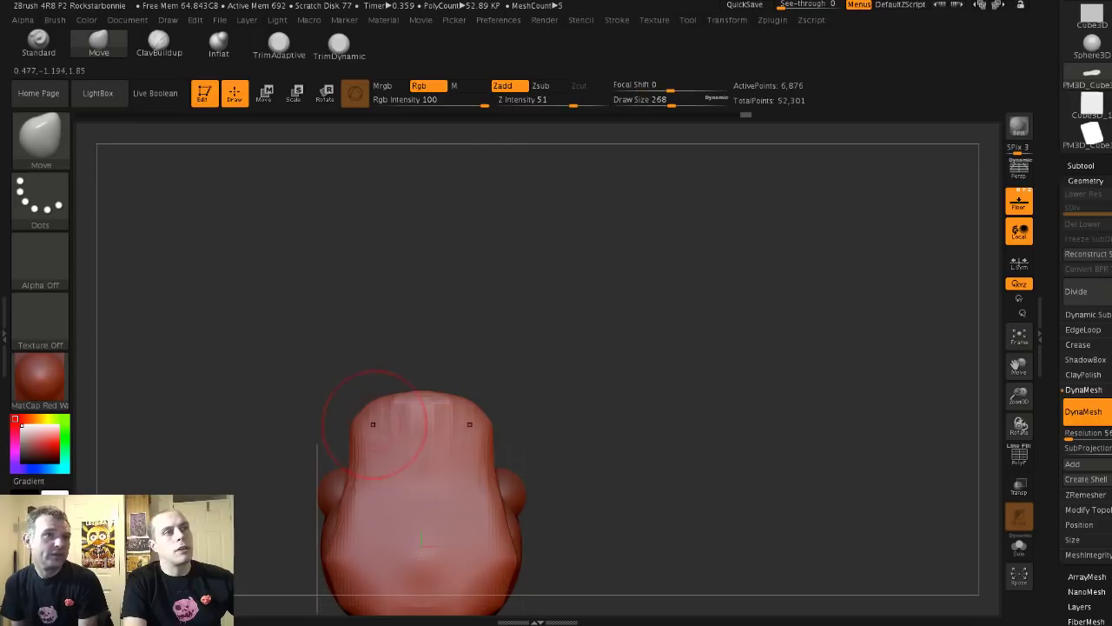
{"action": "key", "text": "s"}
{"action": "mouse_move", "coordinate": [374, 414]}
{"action": "left_mouse_down"}
{"action": "mouse_move", "coordinate": [395, 414]}
{"action": "mouse_move", "coordinate": [392, 433]}
{"action": "left_mouse_up"}
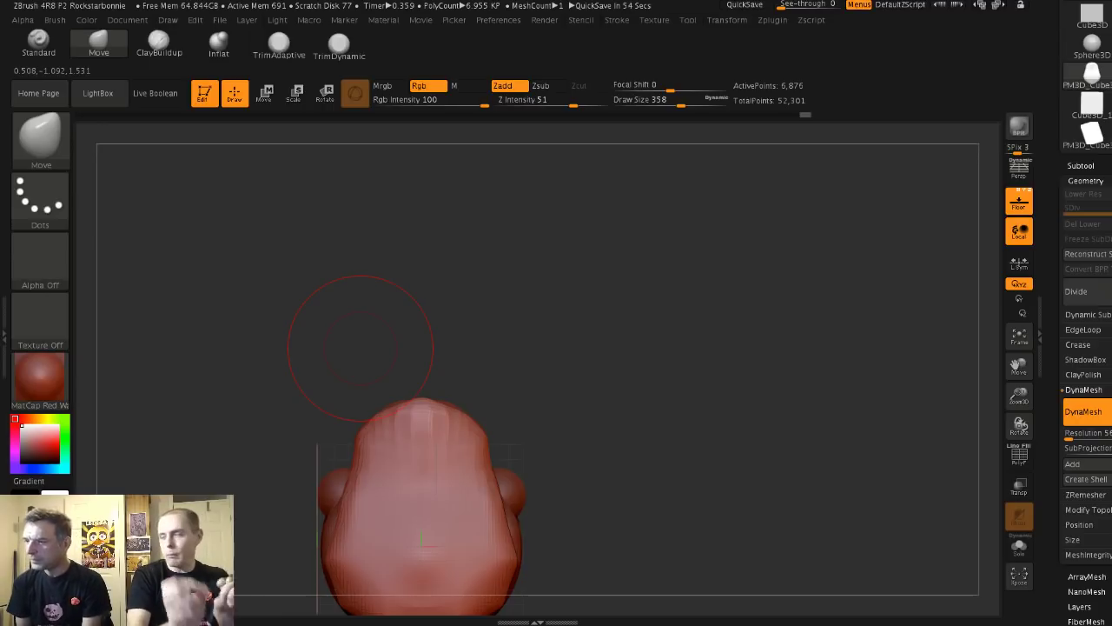
- Refine the jaw's side profile and fill out its underside with the Move brush at draw size 262
{"action": "left_click_drag", "start_coordinate": [365, 261], "coordinate": [252, 435]}
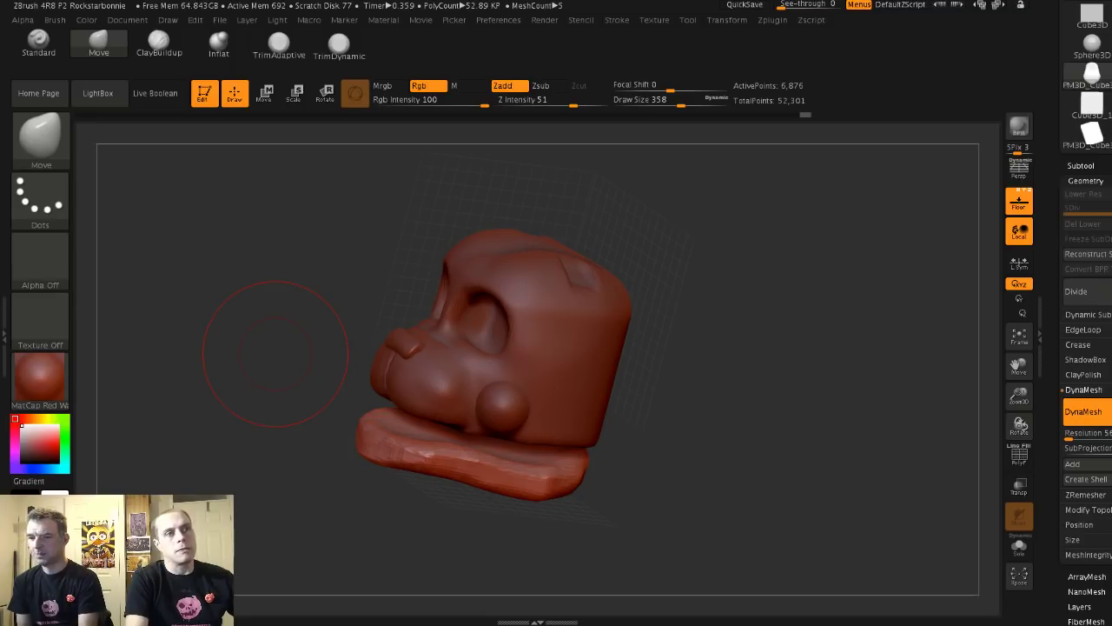
{"action": "left_click_drag", "start_coordinate": [439, 174], "coordinate": [313, 284]}
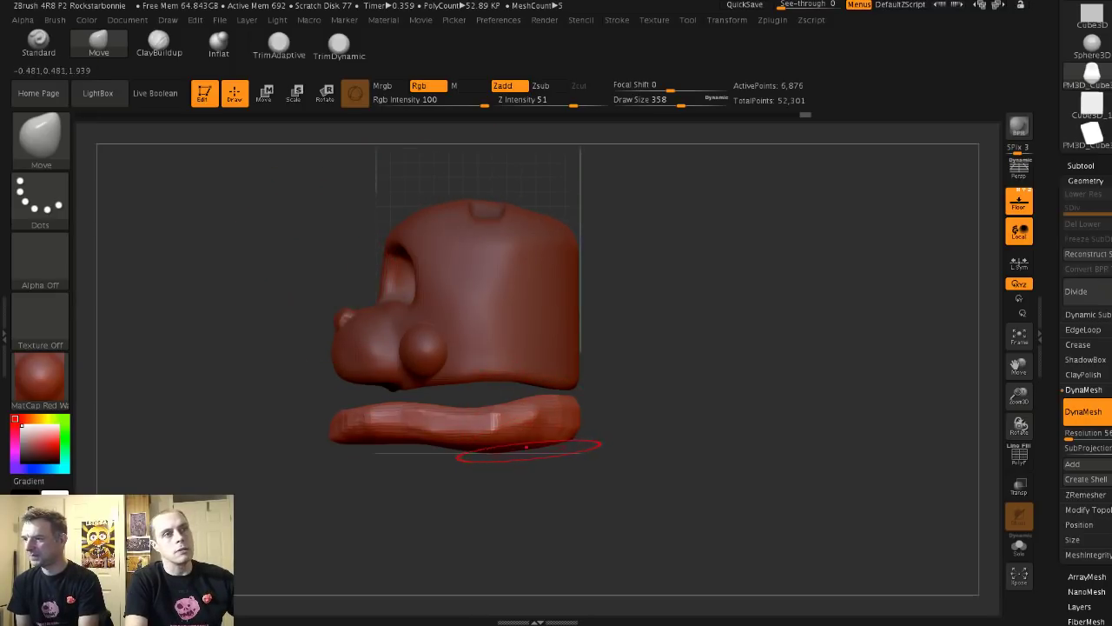
{"action": "key", "text": "s"}
{"action": "left_click_drag", "start_coordinate": [417, 422], "coordinate": [383, 426]}
{"action": "key", "text": "s"}
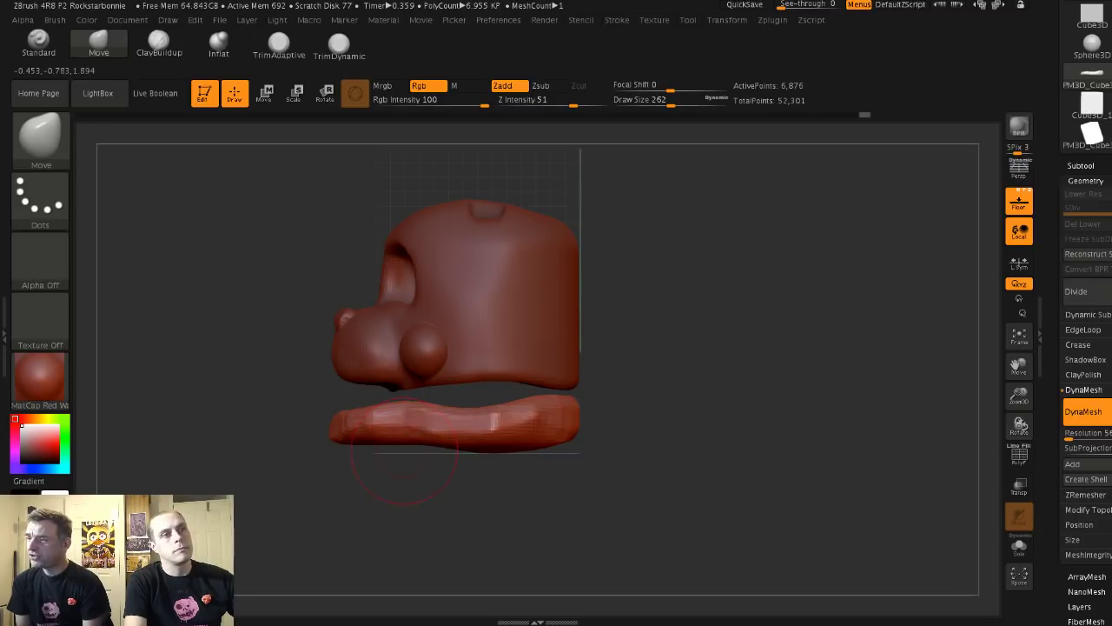
{"action": "left_click_drag", "start_coordinate": [411, 443], "coordinate": [411, 439]}
{"action": "left_click_drag", "start_coordinate": [411, 517], "coordinate": [407, 475]}
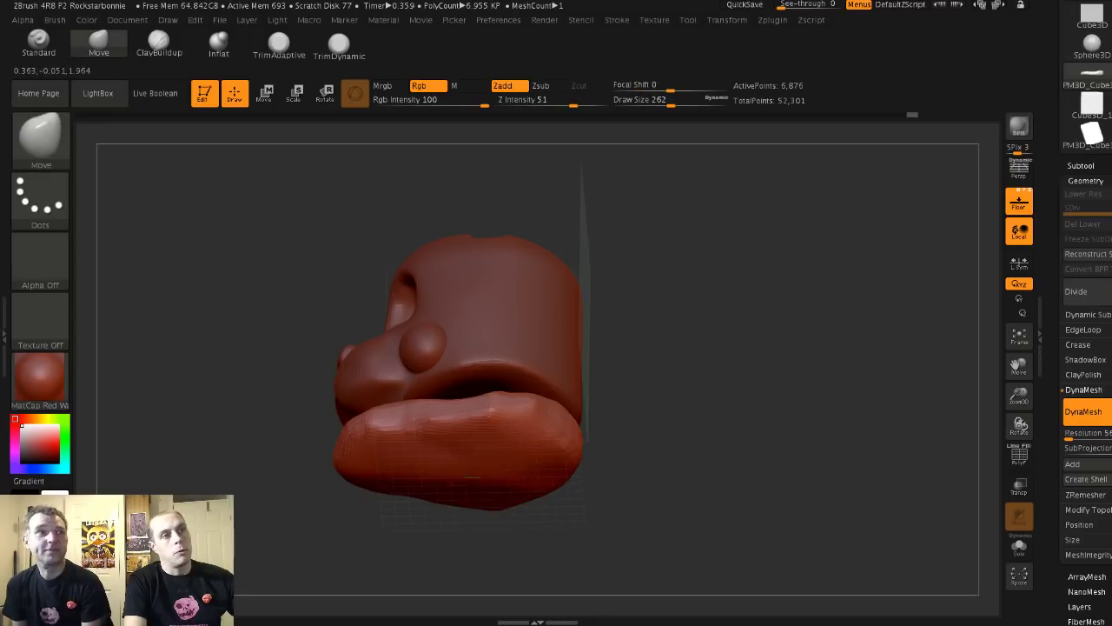
{"action": "mouse_move", "coordinate": [415, 494]}
{"action": "left_mouse_down"}
{"action": "mouse_move", "coordinate": [470, 501]}
{"action": "mouse_move", "coordinate": [450, 443]}
{"action": "left_mouse_up"}
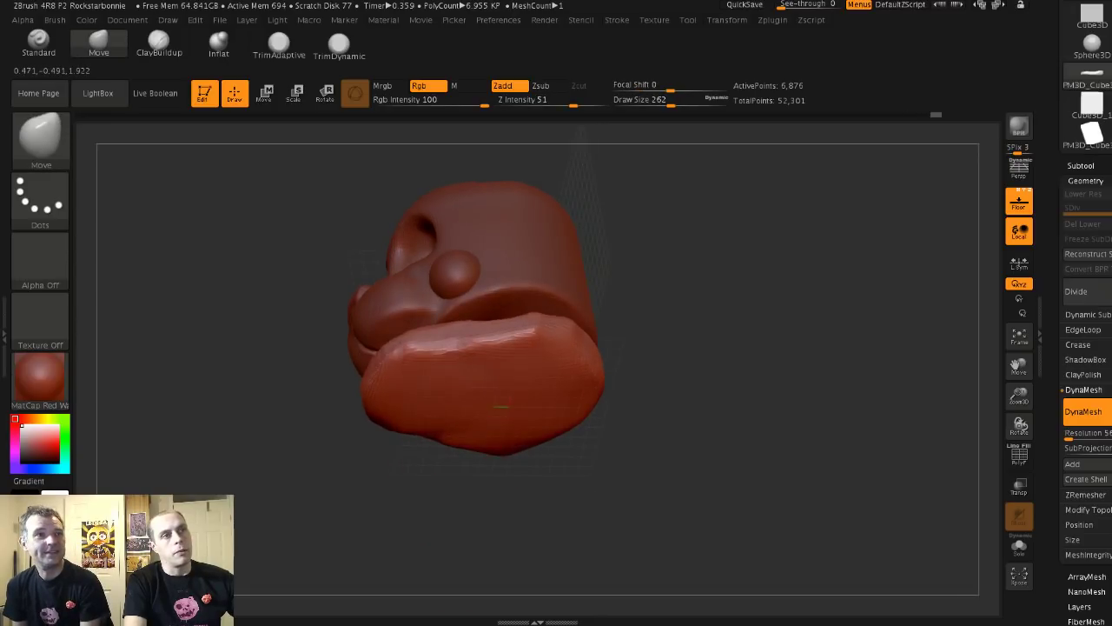
- Lower the whole jaw slightly away from the head in side view
{"action": "mouse_move", "coordinate": [591, 460]}
{"action": "left_mouse_down"}
{"action": "mouse_move", "coordinate": [600, 496]}
{"action": "mouse_move", "coordinate": [548, 508]}
{"action": "mouse_move", "coordinate": [626, 484]}
{"action": "left_mouse_up"}
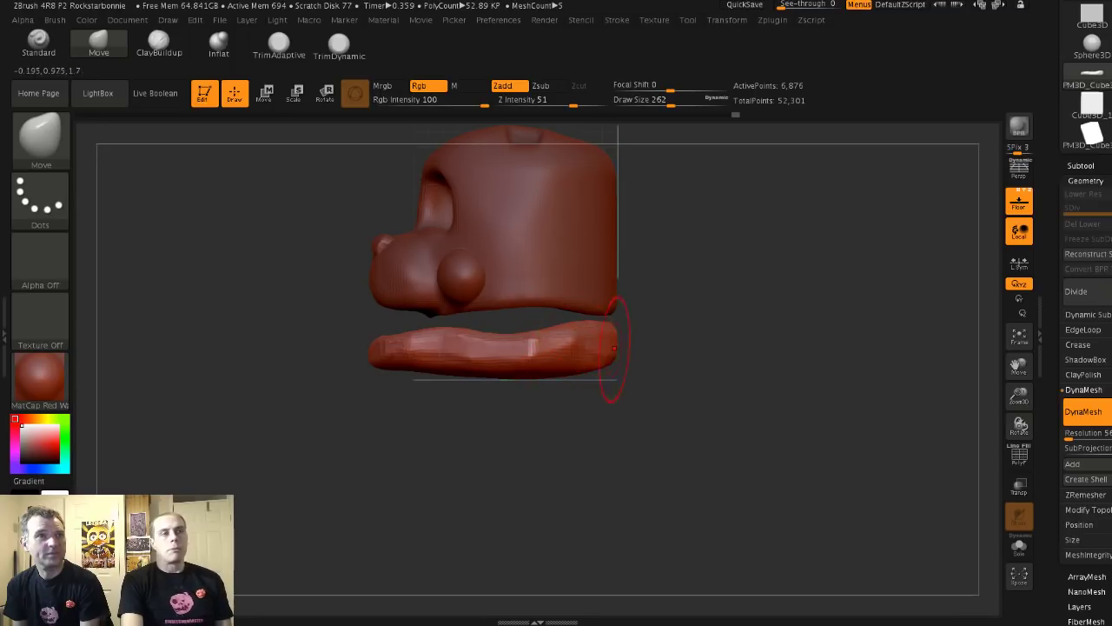
{"action": "key", "text": "w"}
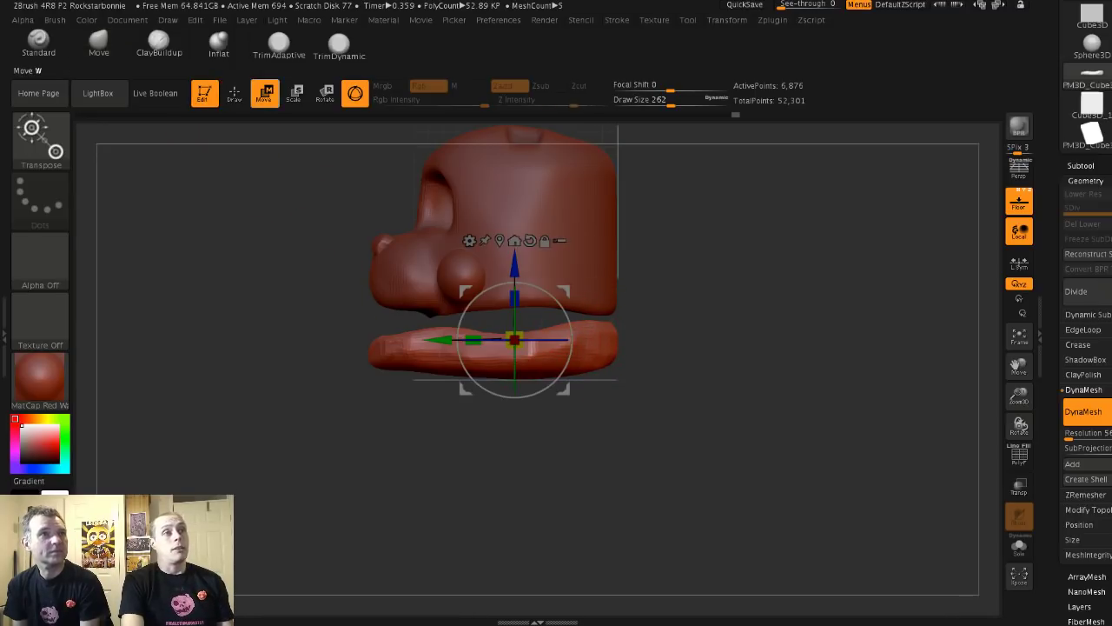
{"action": "left_click_drag", "start_coordinate": [515, 265], "coordinate": [515, 270]}
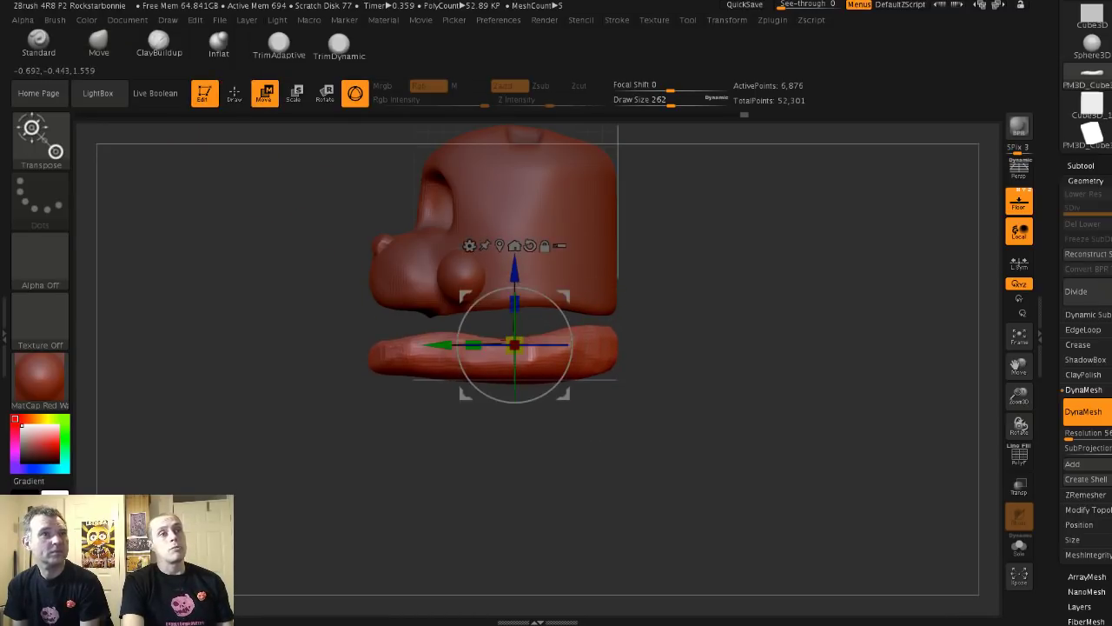
{"action": "left_click_drag", "start_coordinate": [625, 469], "coordinate": [813, 495]}
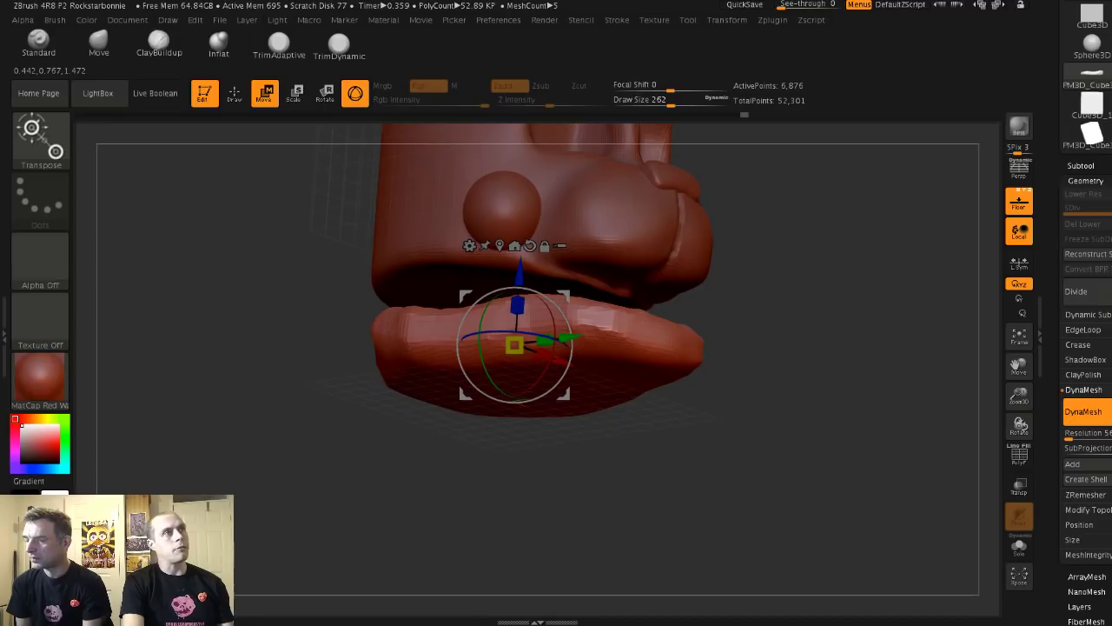
- Adjust the jaw's upper edge below the cheek with the Move brush at draw size 145
{"action": "left_click", "coordinate": [98, 43]}
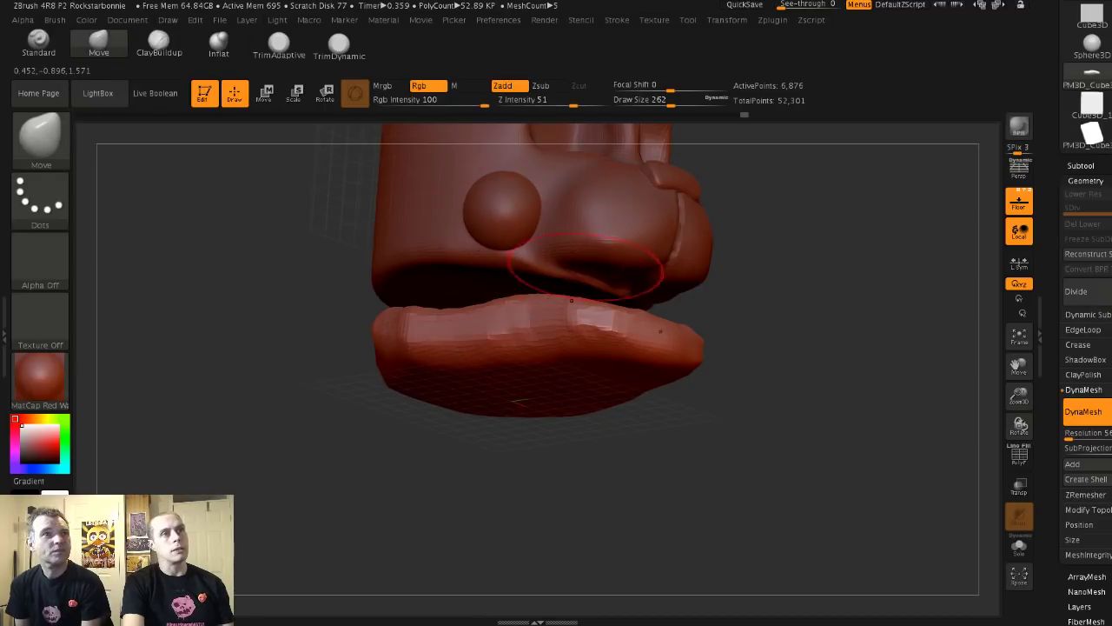
{"action": "key", "text": "s"}
{"action": "left_click_drag", "start_coordinate": [585, 273], "coordinate": [546, 278]}
{"action": "left_click_drag", "start_coordinate": [288, 261], "coordinate": [208, 239]}
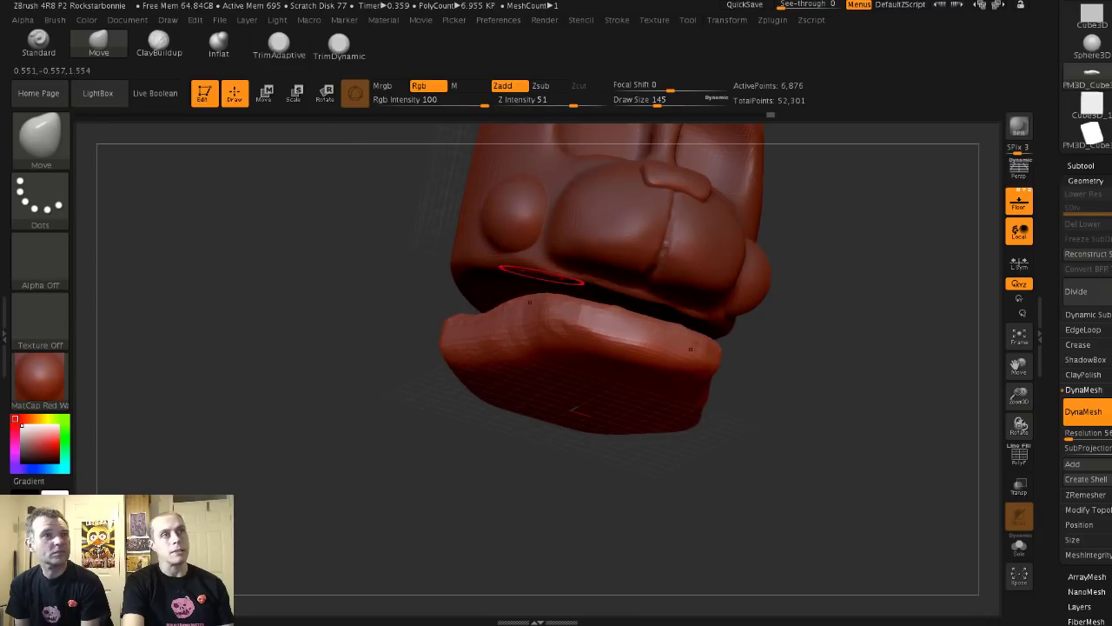
- Select the head and even out its lower rim below the cheek by moving and smoothing the surface
{"action": "left_click_drag", "start_coordinate": [773, 287], "coordinate": [886, 282]}
{"action": "left_click", "coordinate": [405, 242], "text": "alt"}
{"action": "right_click_drag", "start_coordinate": [425, 254], "coordinate": [433, 276], "text": "alt"}
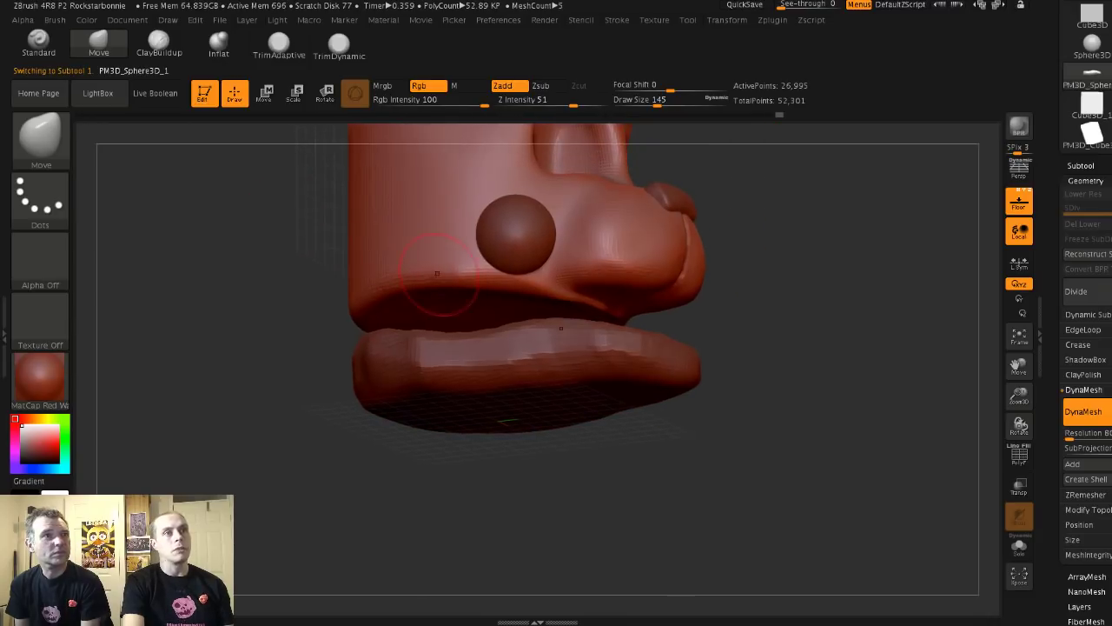
{"action": "key", "text": "shift"}
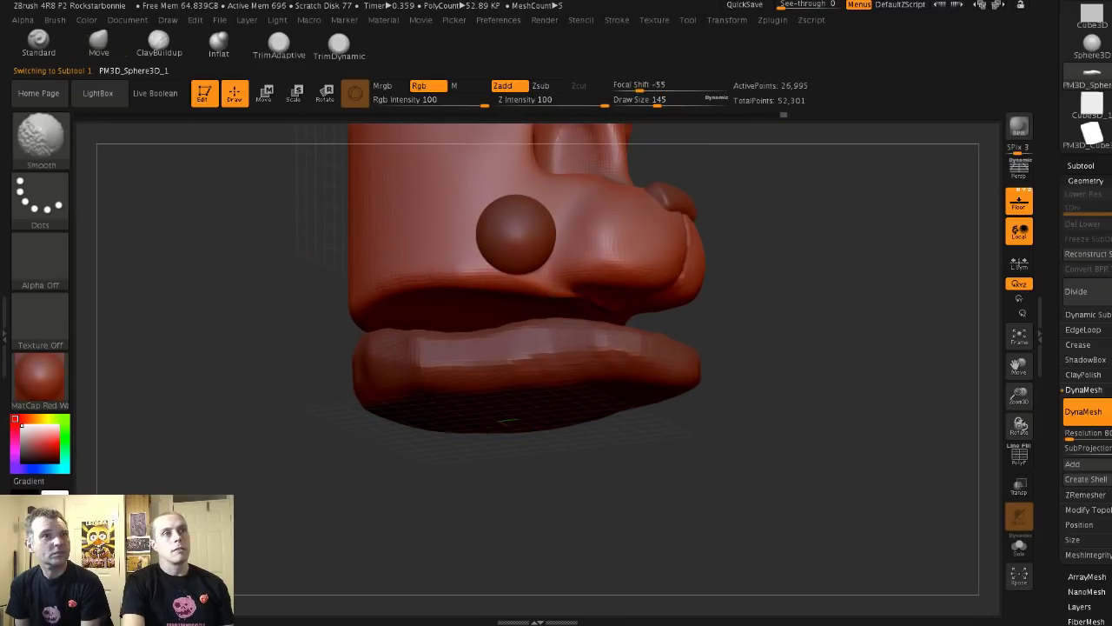
- Set the Move brush's draw size to 207, reselect the jaw and adjust its outline
{"action": "mouse_move", "coordinate": [539, 284]}
{"action": "right_mouse_down", "text": "ctrl"}
{"action": "mouse_move", "coordinate": [278, 243]}
{"action": "mouse_move", "coordinate": [518, 347]}
{"action": "right_mouse_up", "text": "ctrl"}
{"action": "mouse_move", "coordinate": [517, 347]}
{"action": "left_mouse_down"}
{"action": "mouse_move", "coordinate": [504, 352]}
{"action": "mouse_move", "coordinate": [549, 376]}
{"action": "left_mouse_up"}
{"action": "key", "text": "s"}
{"action": "left_click_drag", "start_coordinate": [551, 376], "coordinate": [546, 372]}
{"action": "left_click", "coordinate": [556, 378], "text": "alt"}
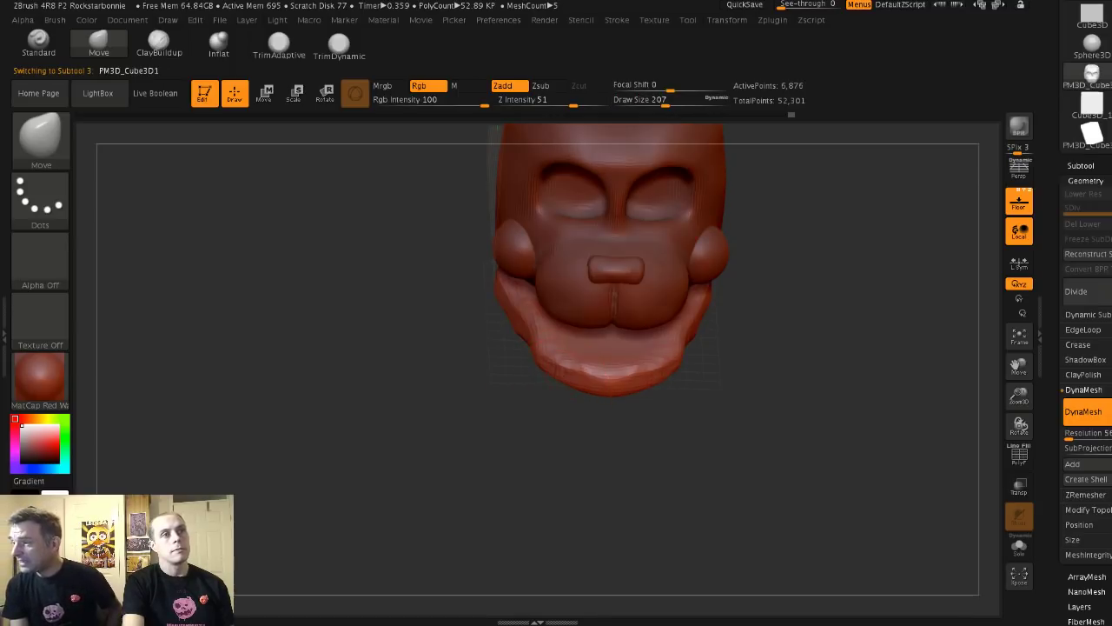
{"action": "left_click_drag", "start_coordinate": [522, 461], "coordinate": [531, 311]}
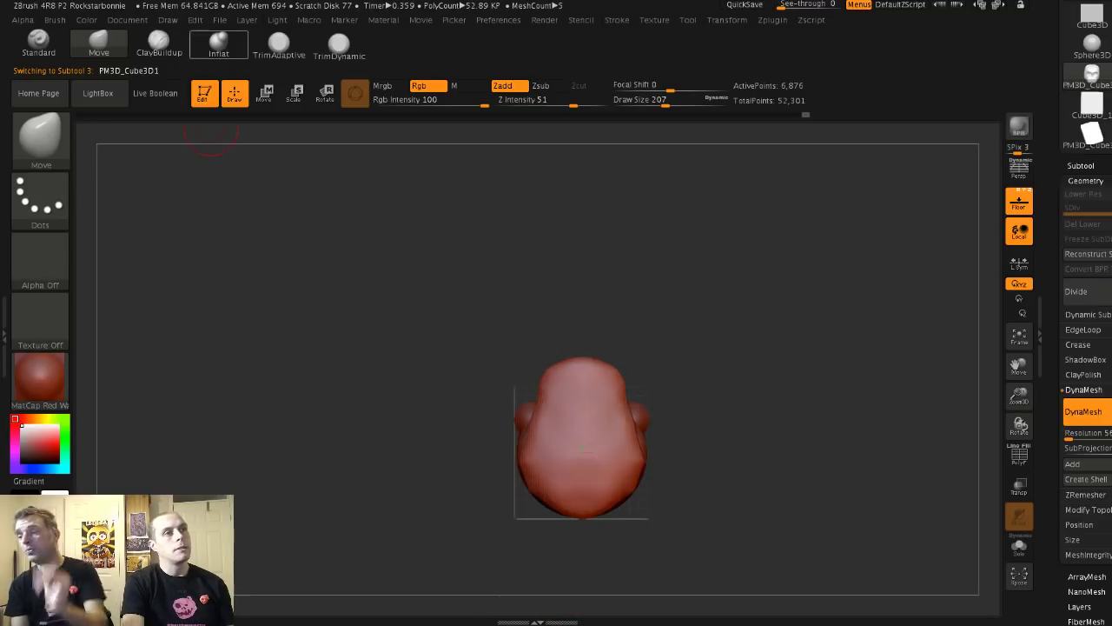
{"action": "mouse_move", "coordinate": [472, 337]}
{"action": "left_mouse_down"}
{"action": "mouse_move", "coordinate": [405, 377]}
{"action": "mouse_move", "coordinate": [348, 338]}
{"action": "left_mouse_up"}
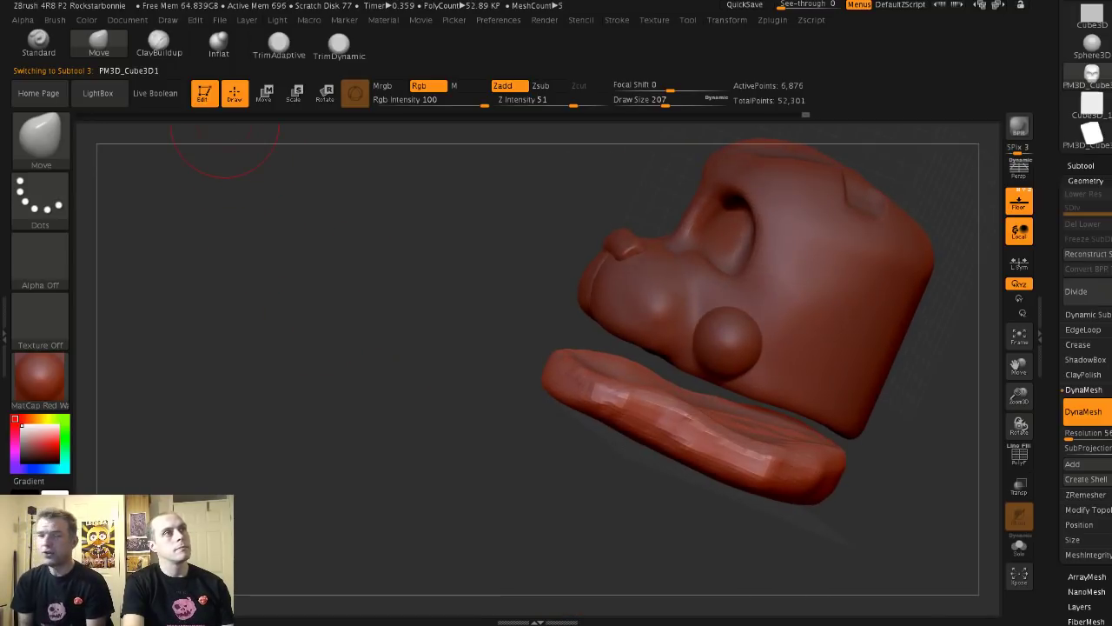
- Flatten the jaw's outer side with the TrimAdaptive brush and set the DynaMesh resolution to 104
{"action": "left_click", "coordinate": [278, 43]}
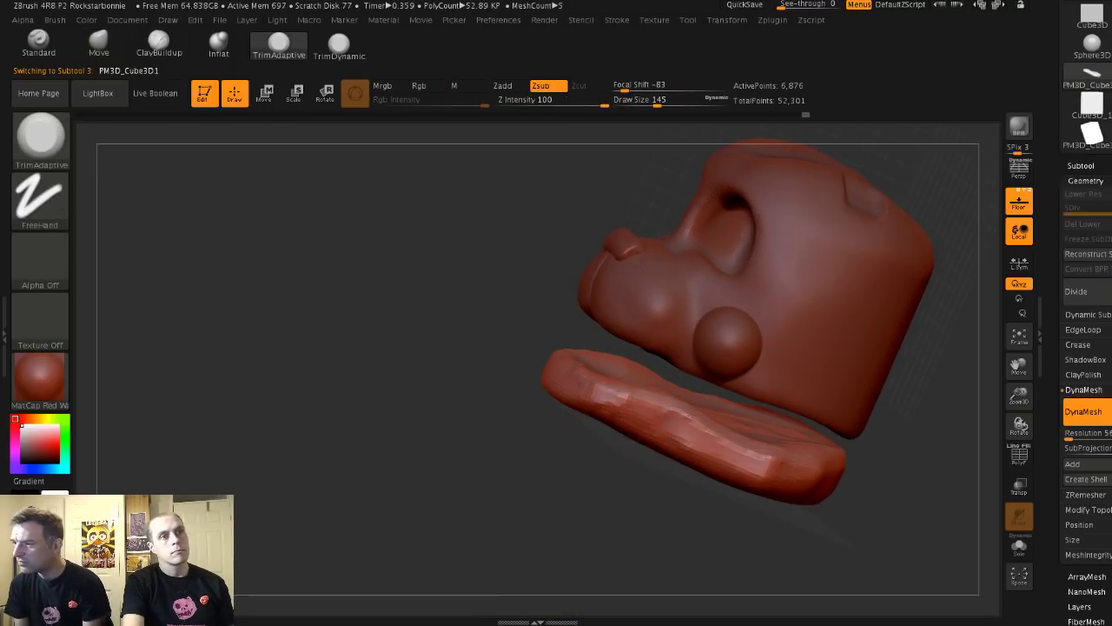
{"action": "left_click", "coordinate": [686, 437]}
{"action": "left_click_drag", "start_coordinate": [629, 435], "coordinate": [544, 390]}
{"action": "left_click_drag", "start_coordinate": [909, 408], "coordinate": [844, 385], "text": "alt"}
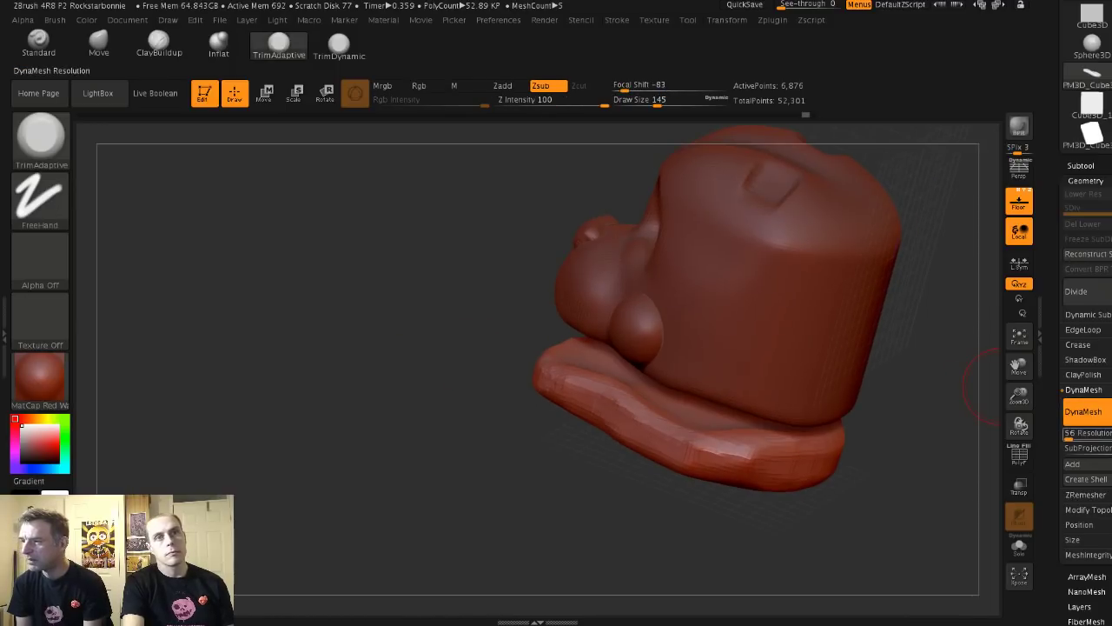
{"action": "left_click", "coordinate": [1072, 433]}
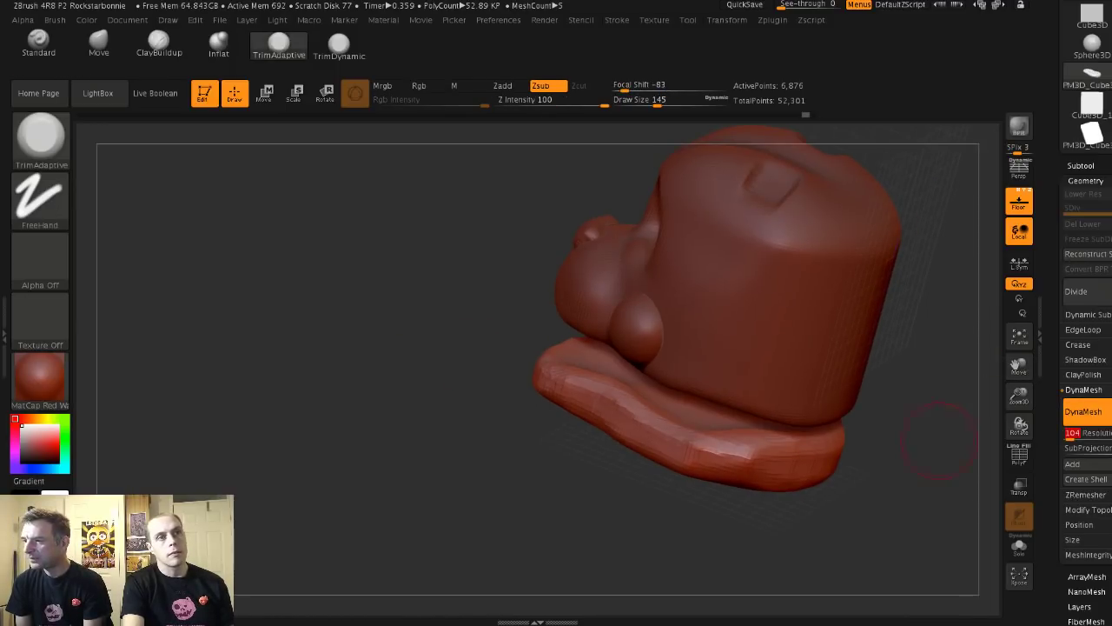
{"action": "left_click_drag", "start_coordinate": [674, 445], "coordinate": [767, 464]}
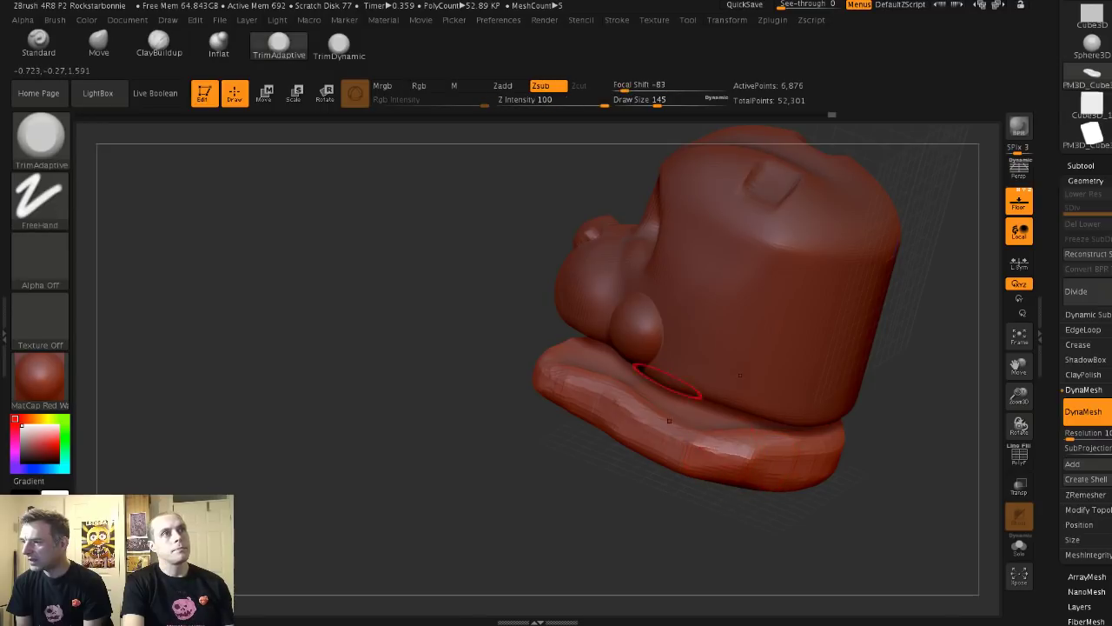
- Even out the jaw's faceted outer side with the TrimDynamic brush at Z Intensity 18
{"action": "left_click", "coordinate": [339, 43]}
{"action": "left_click", "coordinate": [522, 99]}
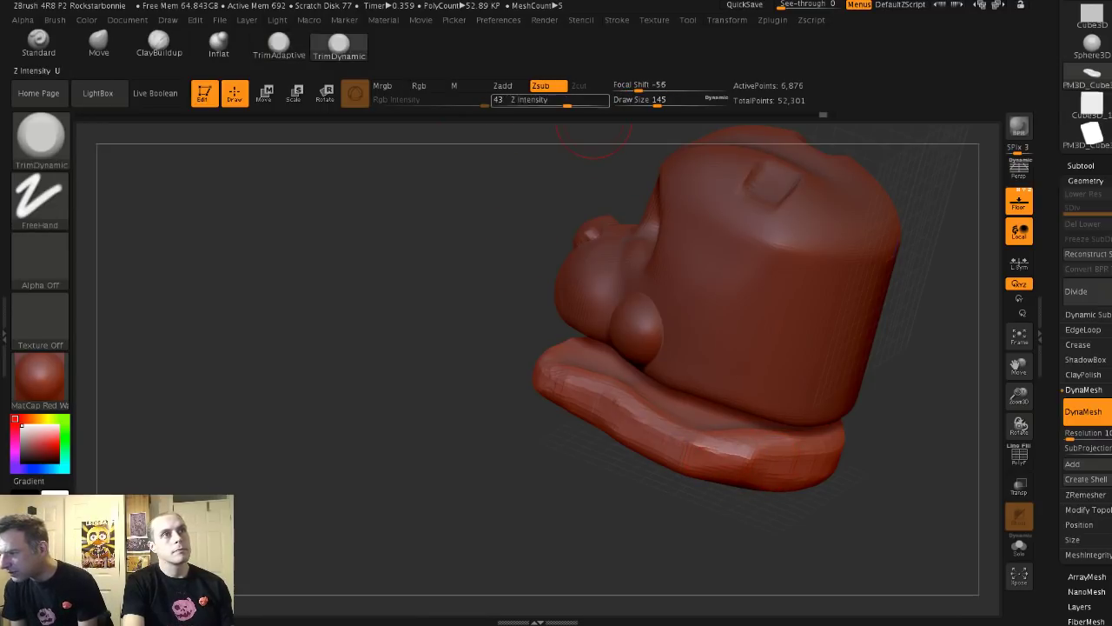
{"action": "type", "text": "10"}
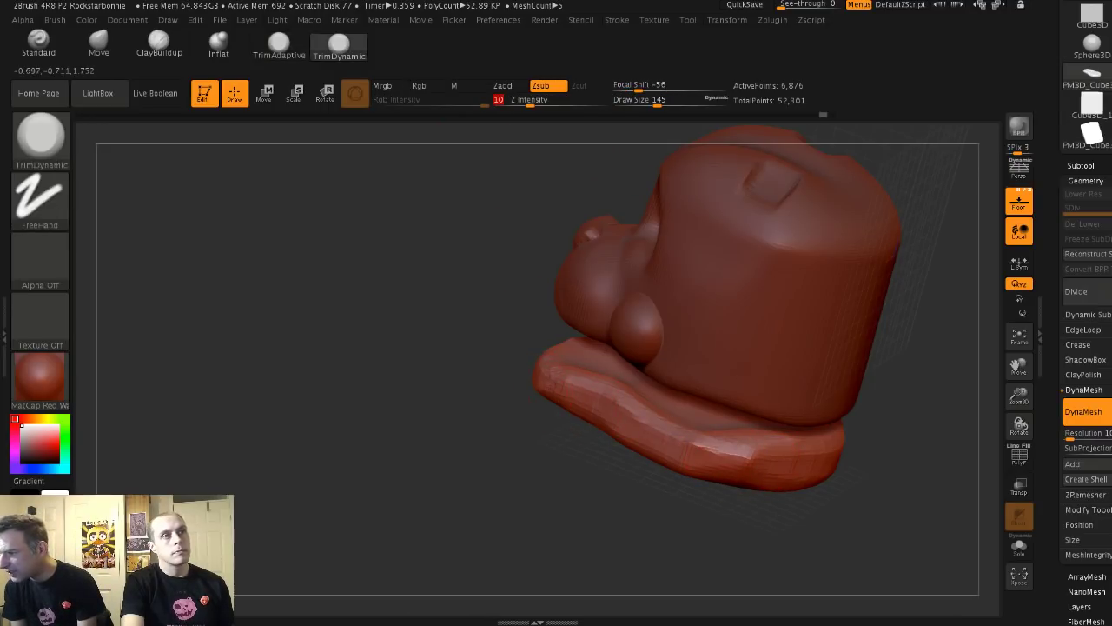
{"action": "key", "text": "Return"}
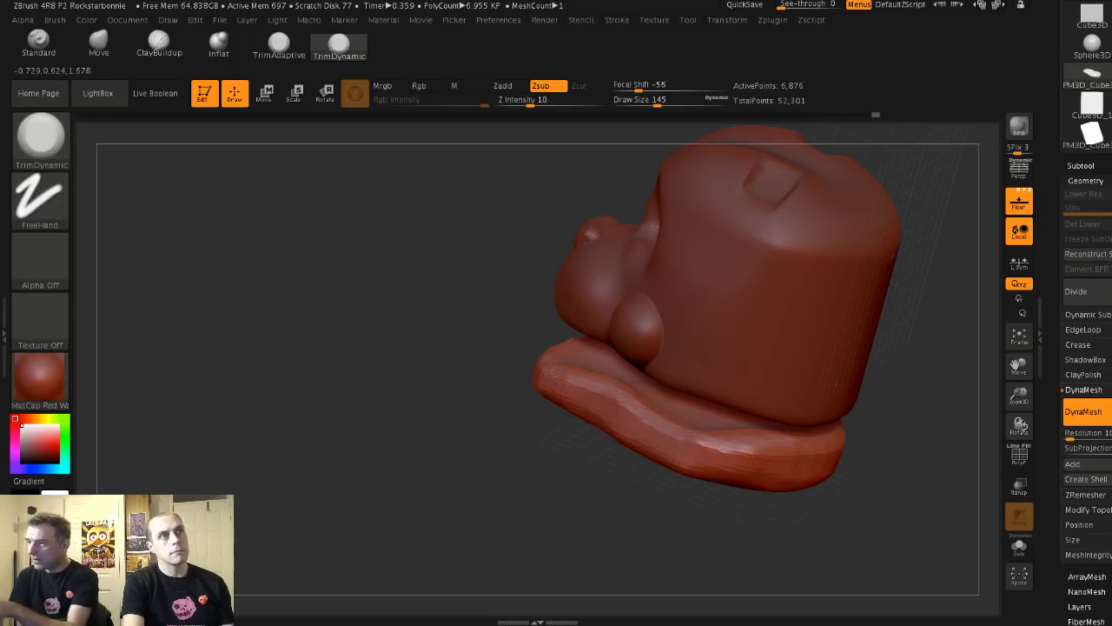
{"action": "left_click", "coordinate": [522, 99]}
{"action": "type", "text": "18"}
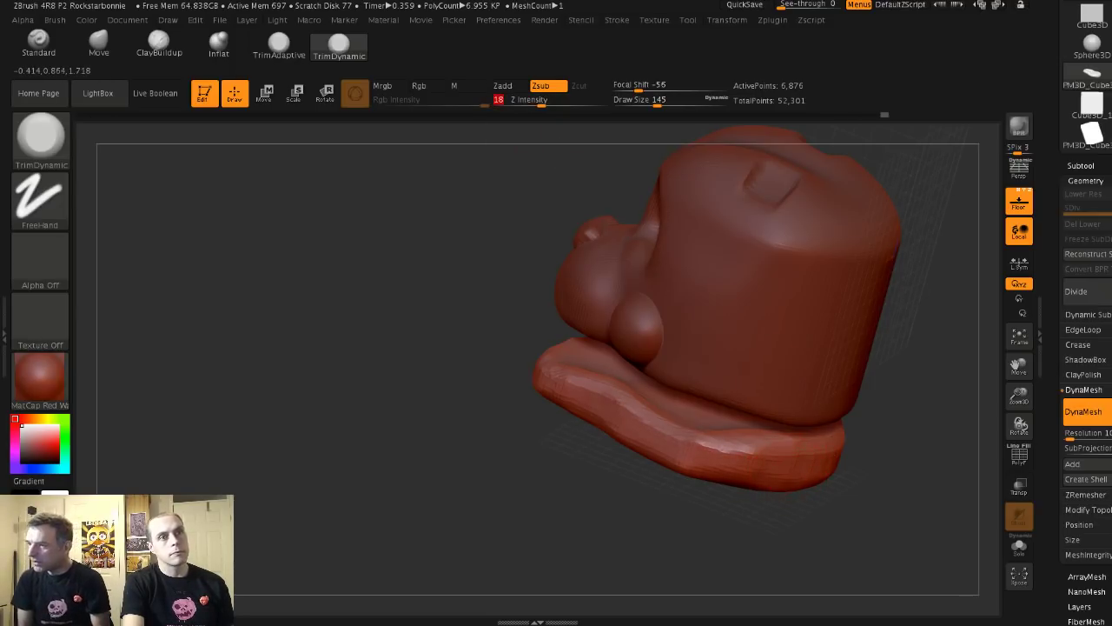
{"action": "key", "text": "Return"}
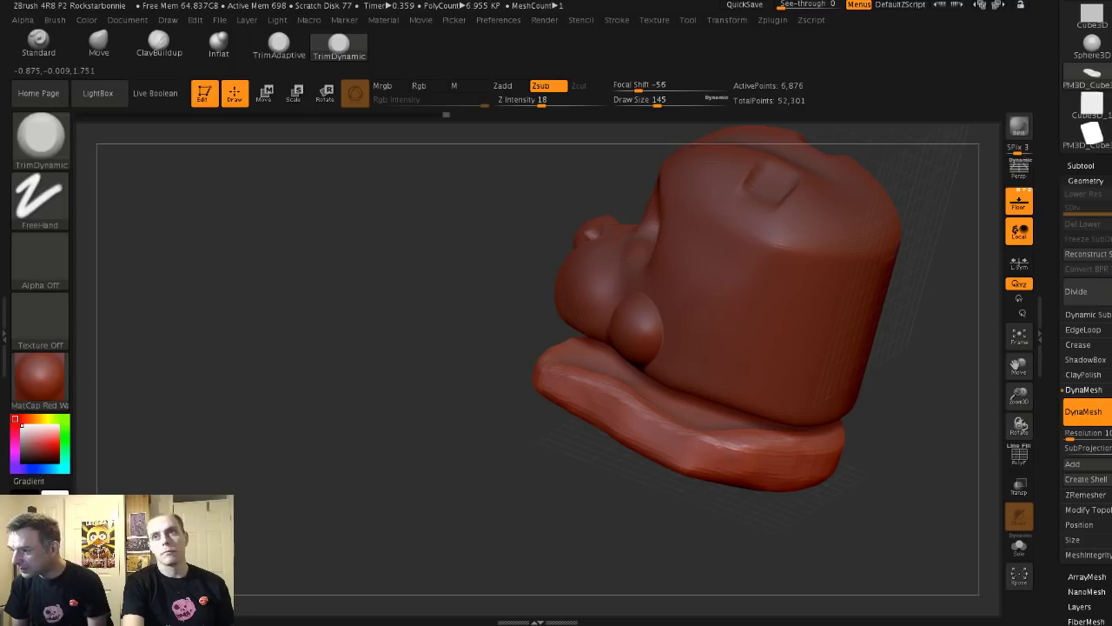
{"action": "mouse_move", "coordinate": [747, 447]}
{"action": "left_mouse_down"}
{"action": "mouse_move", "coordinate": [680, 464]}
{"action": "mouse_move", "coordinate": [713, 467]}
{"action": "left_mouse_up"}
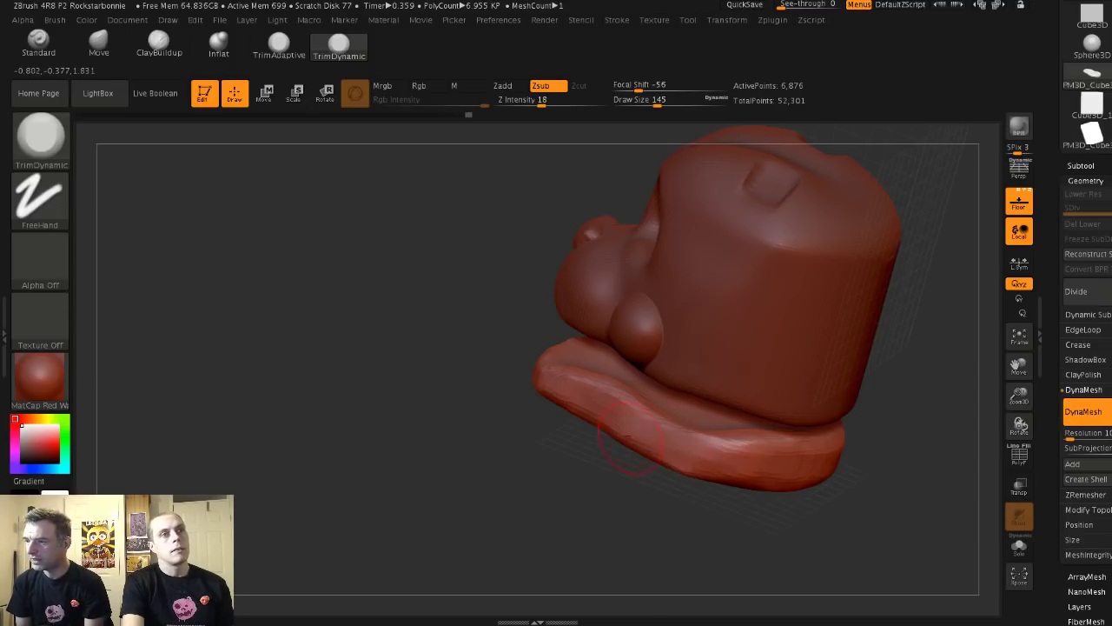
{"action": "mouse_move", "coordinate": [713, 515]}
{"action": "left_mouse_down"}
{"action": "mouse_move", "coordinate": [728, 476]}
{"action": "mouse_move", "coordinate": [547, 421]}
{"action": "left_mouse_up"}
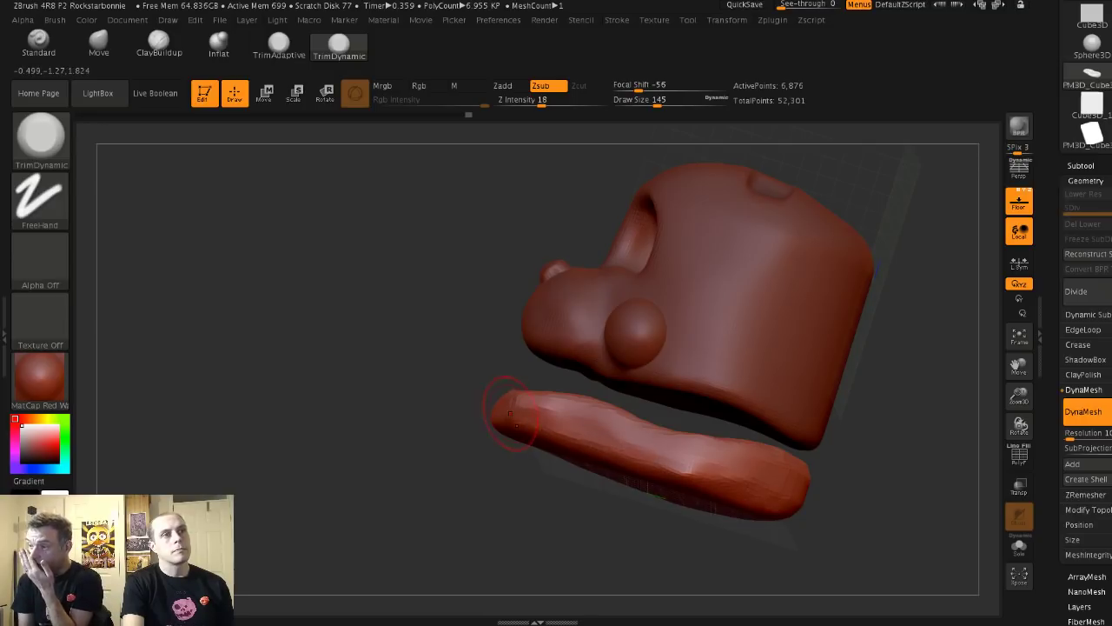
- Trim the jaw's front, lower rim and underside edge with the TrimDynamic brush
{"action": "left_click_drag", "start_coordinate": [452, 486], "coordinate": [591, 478]}
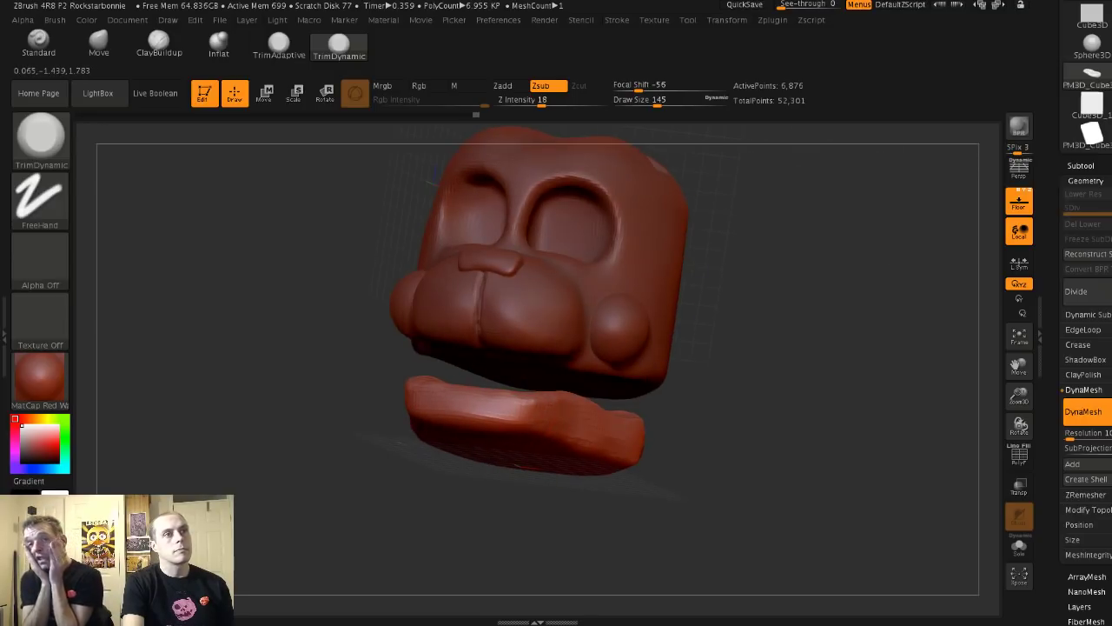
{"action": "right_click_drag", "start_coordinate": [609, 410], "coordinate": [525, 408]}
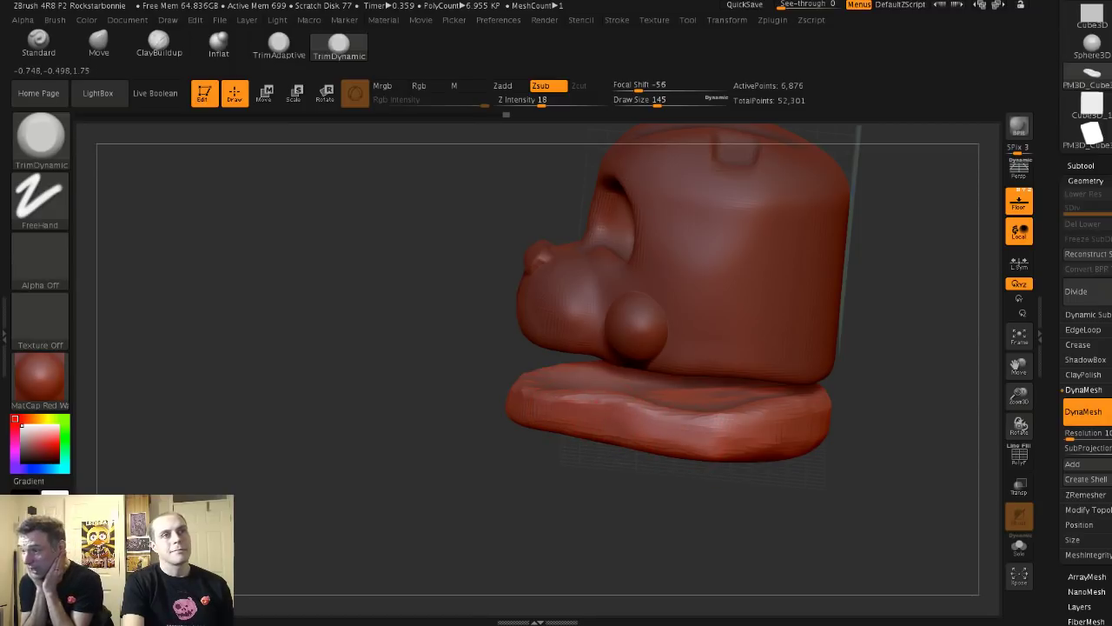
{"action": "mouse_move", "coordinate": [696, 460]}
{"action": "right_mouse_down", "text": "alt"}
{"action": "mouse_move", "coordinate": [676, 447]}
{"action": "mouse_move", "coordinate": [596, 451]}
{"action": "right_mouse_up", "text": "alt"}
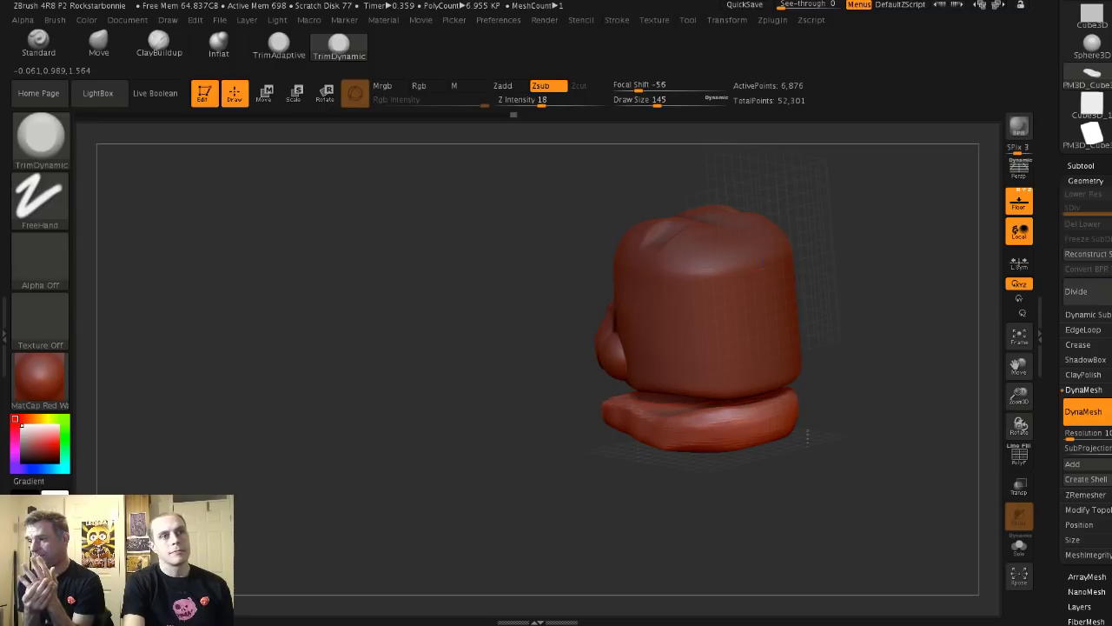
{"action": "right_click_drag", "start_coordinate": [762, 263], "coordinate": [878, 277]}
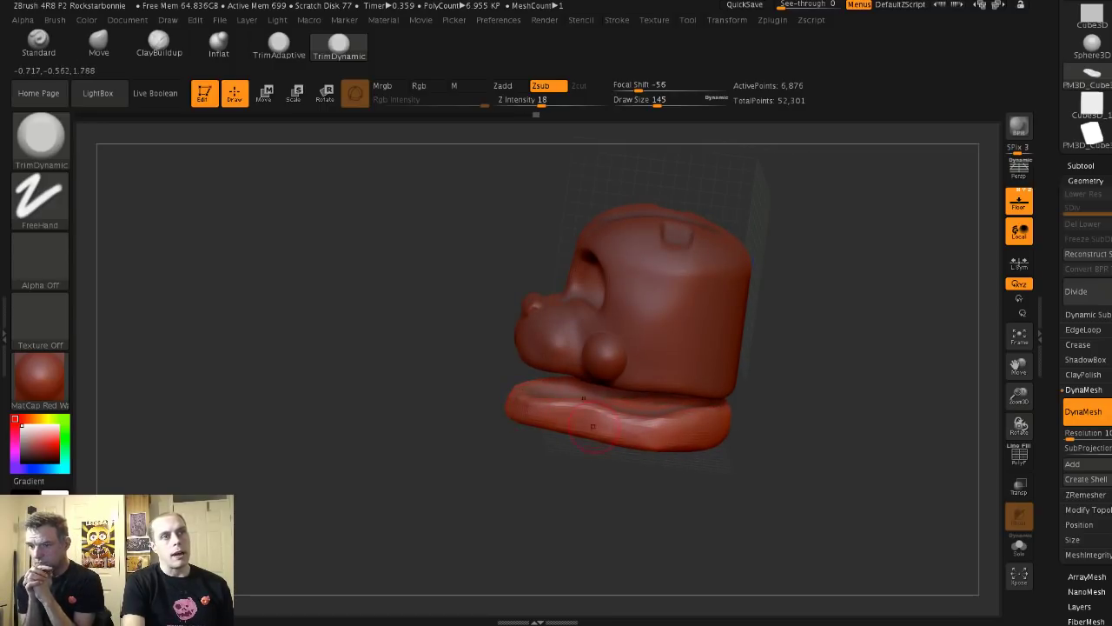
{"action": "mouse_move", "coordinate": [469, 356]}
{"action": "right_mouse_down"}
{"action": "mouse_move", "coordinate": [448, 369]}
{"action": "mouse_move", "coordinate": [478, 392]}
{"action": "mouse_move", "coordinate": [450, 377]}
{"action": "mouse_move", "coordinate": [385, 372]}
{"action": "mouse_move", "coordinate": [515, 415]}
{"action": "right_mouse_up"}
{"action": "mouse_move", "coordinate": [638, 415]}
{"action": "left_mouse_down"}
{"action": "mouse_move", "coordinate": [495, 390]}
{"action": "mouse_move", "coordinate": [675, 423]}
{"action": "left_mouse_up"}
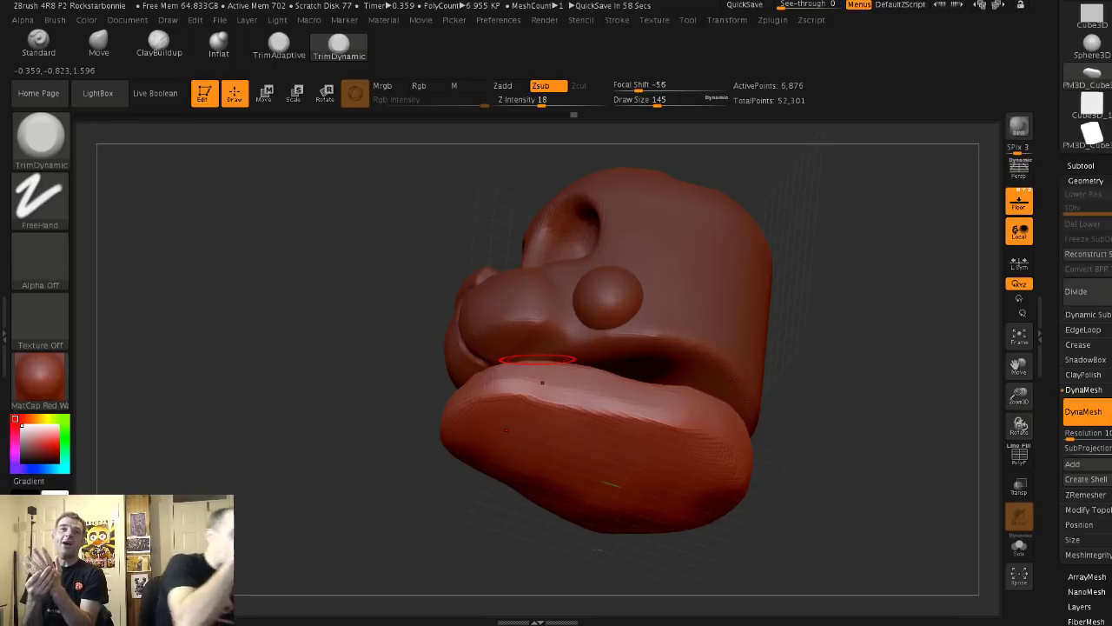
- Flatten the upper edge along the front and opposite side of the jaw with TrimDynamic strokes
{"action": "left_click_drag", "start_coordinate": [292, 315], "coordinate": [408, 317]}
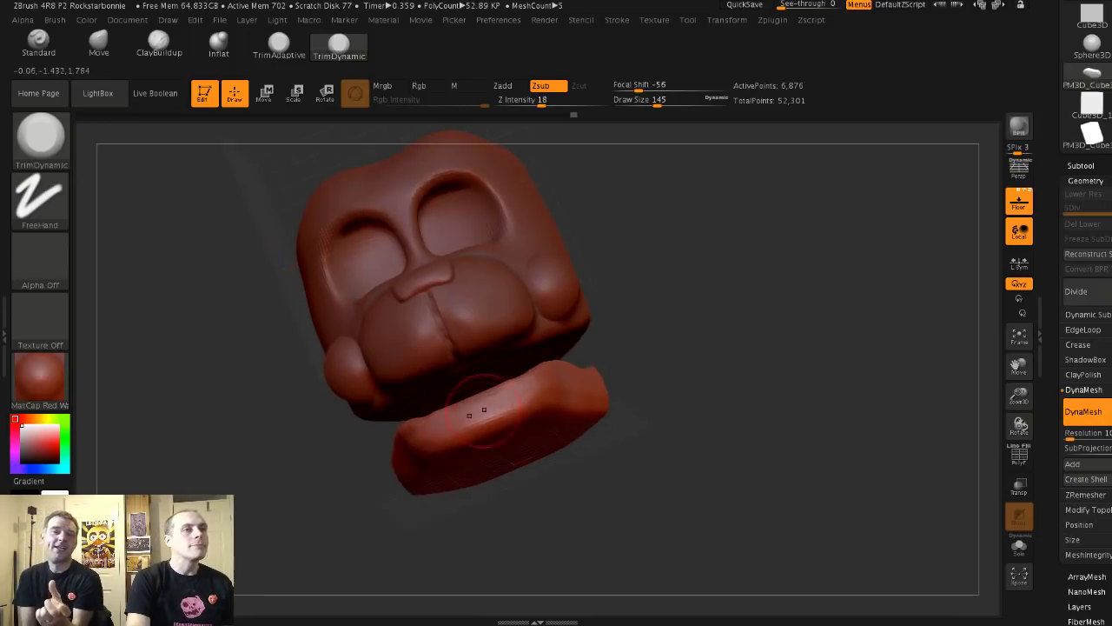
{"action": "mouse_move", "coordinate": [304, 373]}
{"action": "left_mouse_down"}
{"action": "mouse_move", "coordinate": [317, 439]}
{"action": "mouse_move", "coordinate": [331, 448]}
{"action": "left_mouse_up"}
{"action": "left_click_drag", "start_coordinate": [287, 376], "coordinate": [336, 371]}
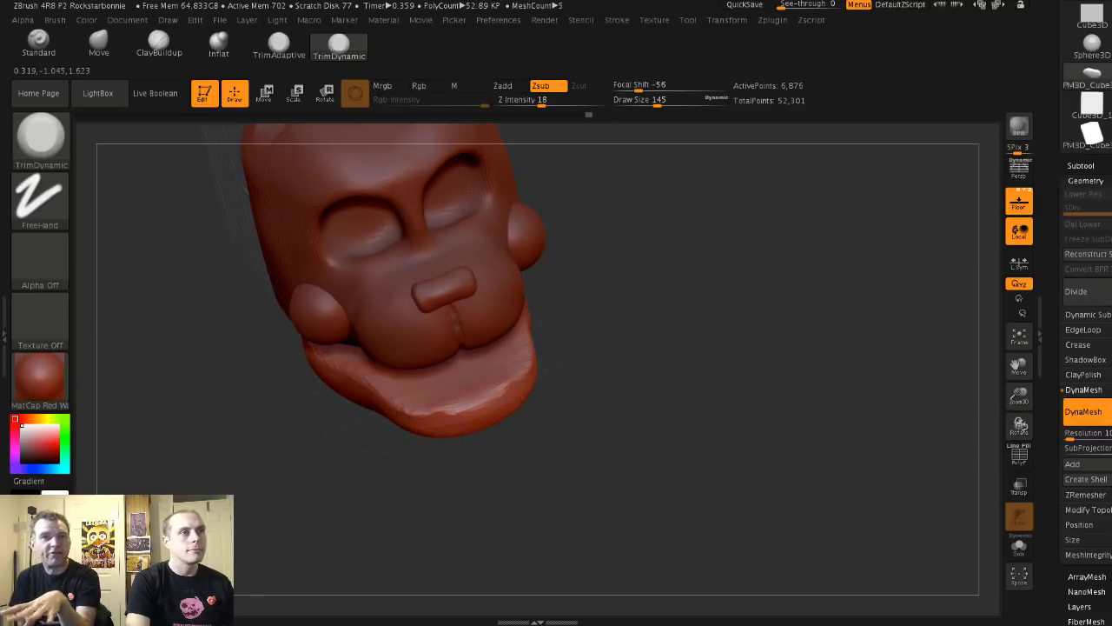
{"action": "mouse_move", "coordinate": [393, 390]}
{"action": "left_mouse_down"}
{"action": "mouse_move", "coordinate": [441, 410]}
{"action": "mouse_move", "coordinate": [410, 416]}
{"action": "left_mouse_up"}
{"action": "left_click_drag", "start_coordinate": [341, 366], "coordinate": [383, 382]}
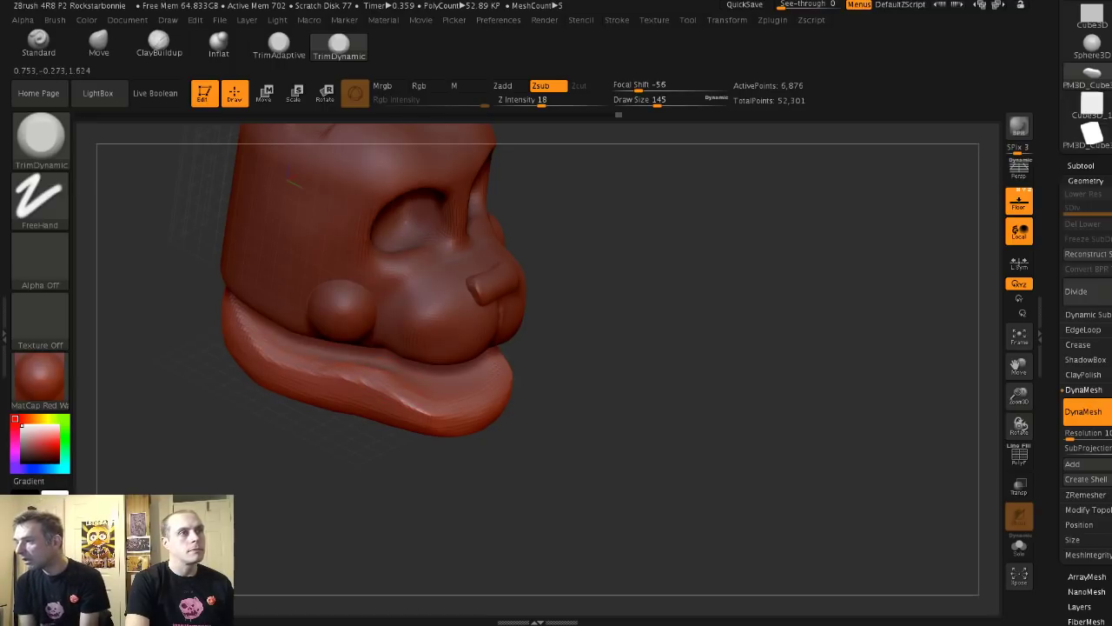
- Check the jaw from both sides and the front and soften its remaining uneven edges with TrimDynamic
{"action": "left_click_drag", "start_coordinate": [205, 400], "coordinate": [339, 343], "text": "alt"}
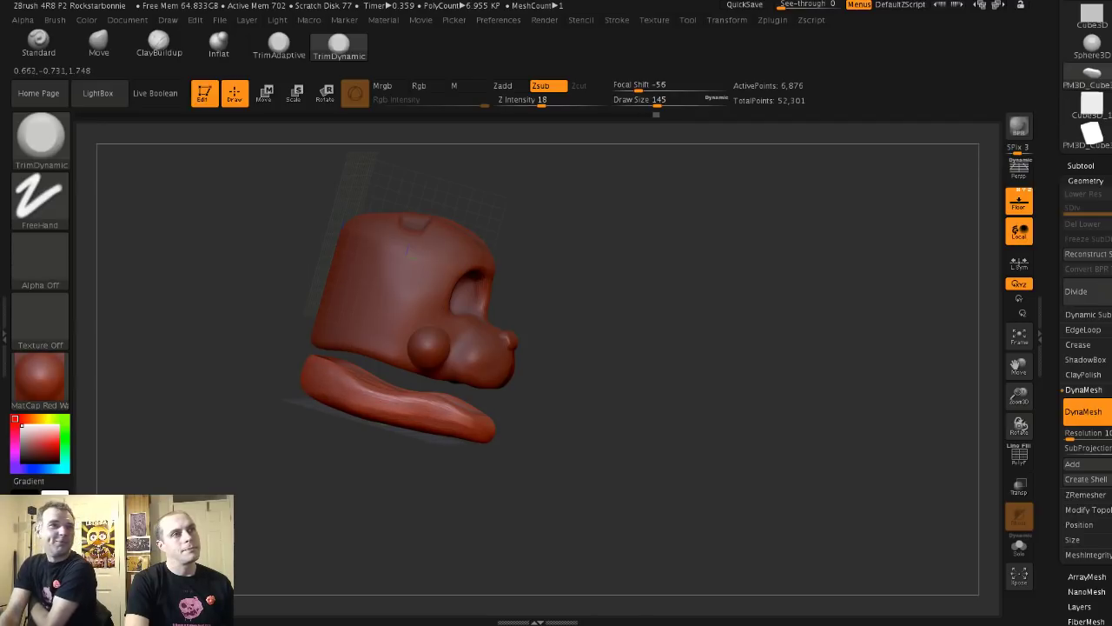
{"action": "left_click_drag", "start_coordinate": [489, 441], "coordinate": [444, 426]}
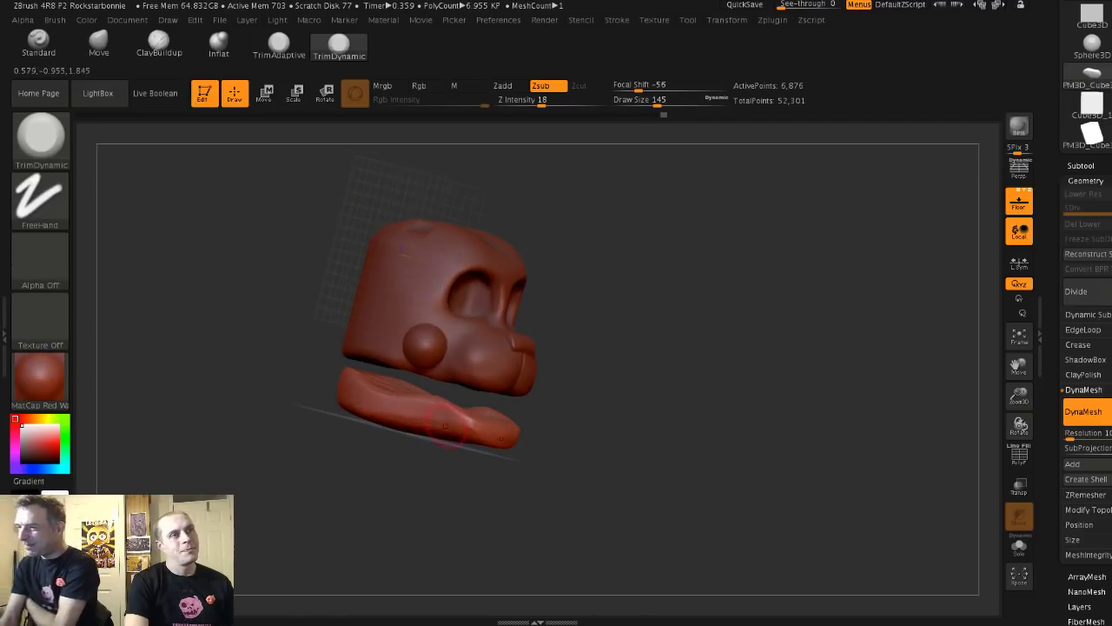
{"action": "left_click_drag", "start_coordinate": [573, 439], "coordinate": [507, 435]}
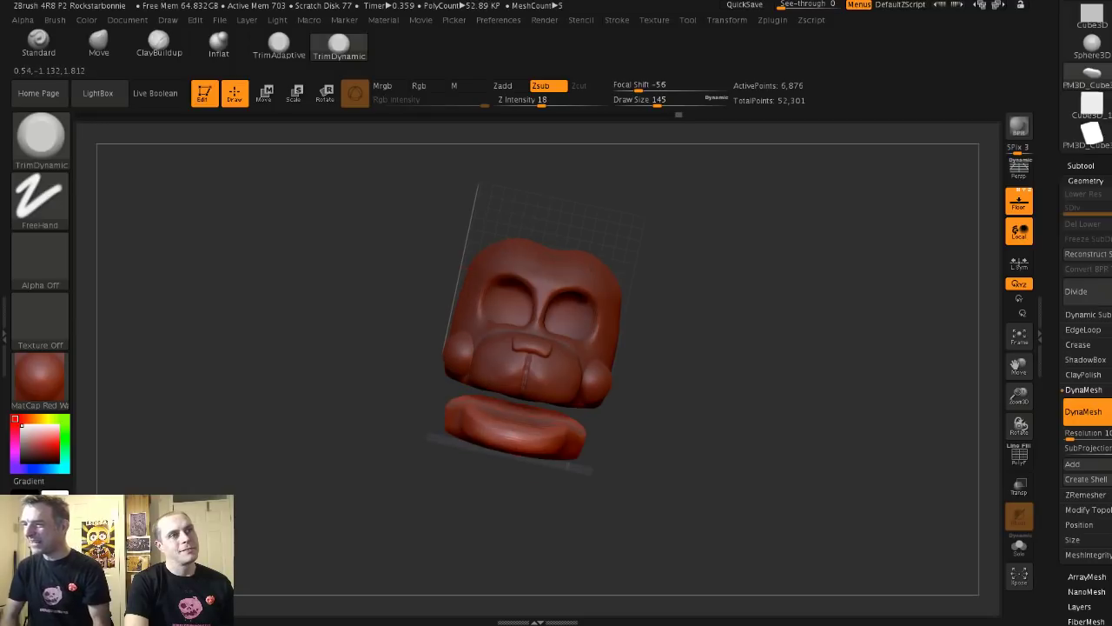
{"action": "left_click_drag", "start_coordinate": [631, 417], "coordinate": [505, 443]}
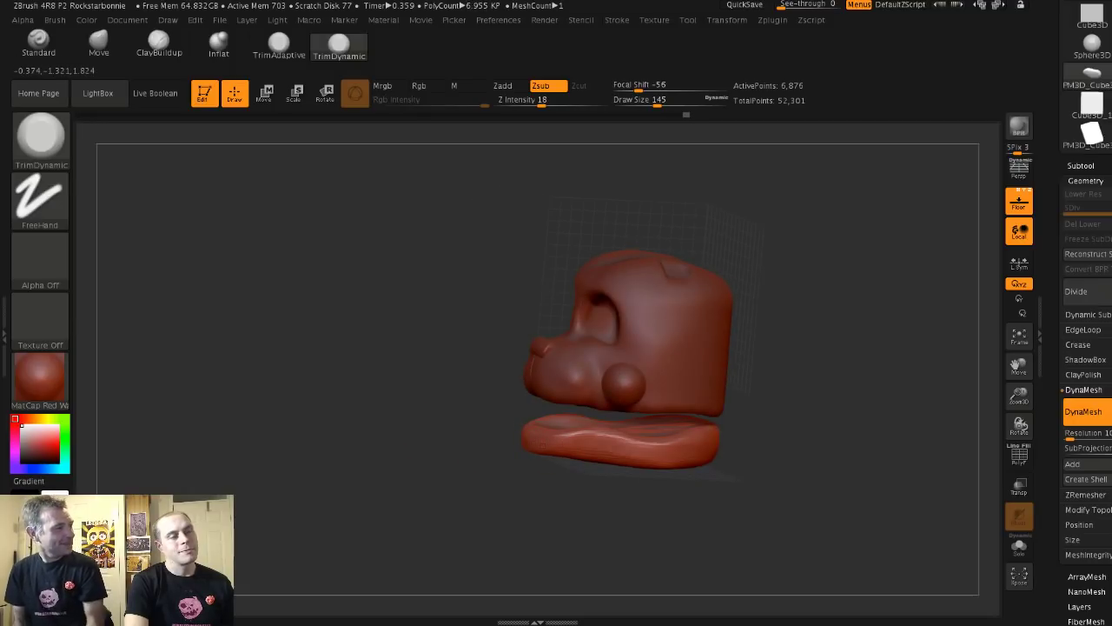
{"action": "left_click_drag", "start_coordinate": [651, 488], "coordinate": [568, 478]}
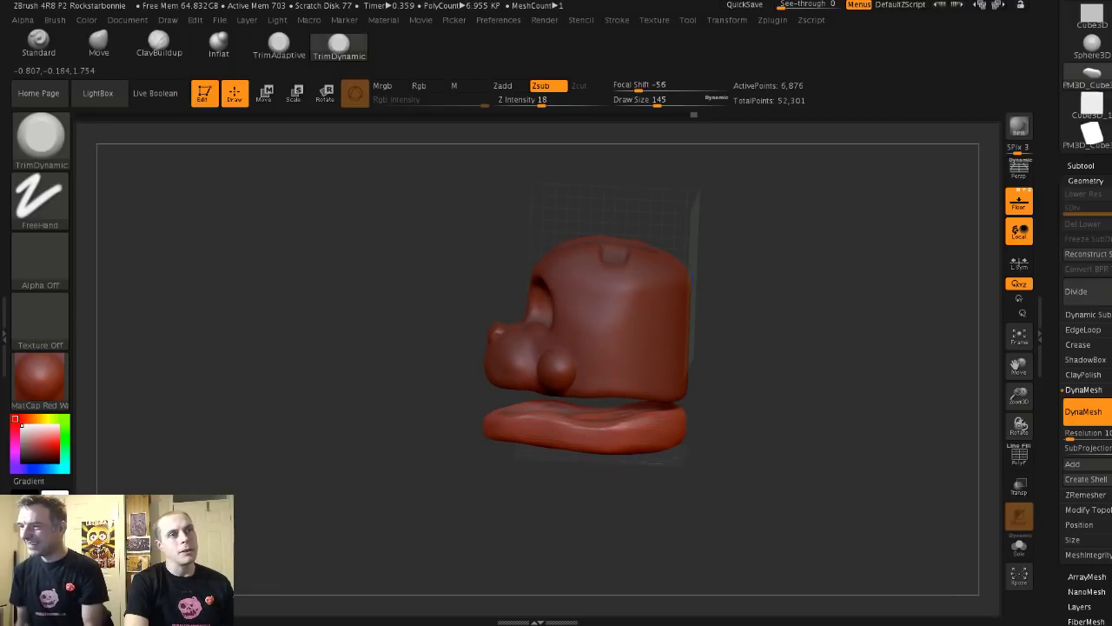
{"action": "left_click_drag", "start_coordinate": [651, 408], "coordinate": [671, 403]}
{"action": "mouse_move", "coordinate": [608, 491]}
{"action": "left_mouse_down"}
{"action": "mouse_move", "coordinate": [642, 526]}
{"action": "mouse_move", "coordinate": [627, 515]}
{"action": "left_mouse_up"}
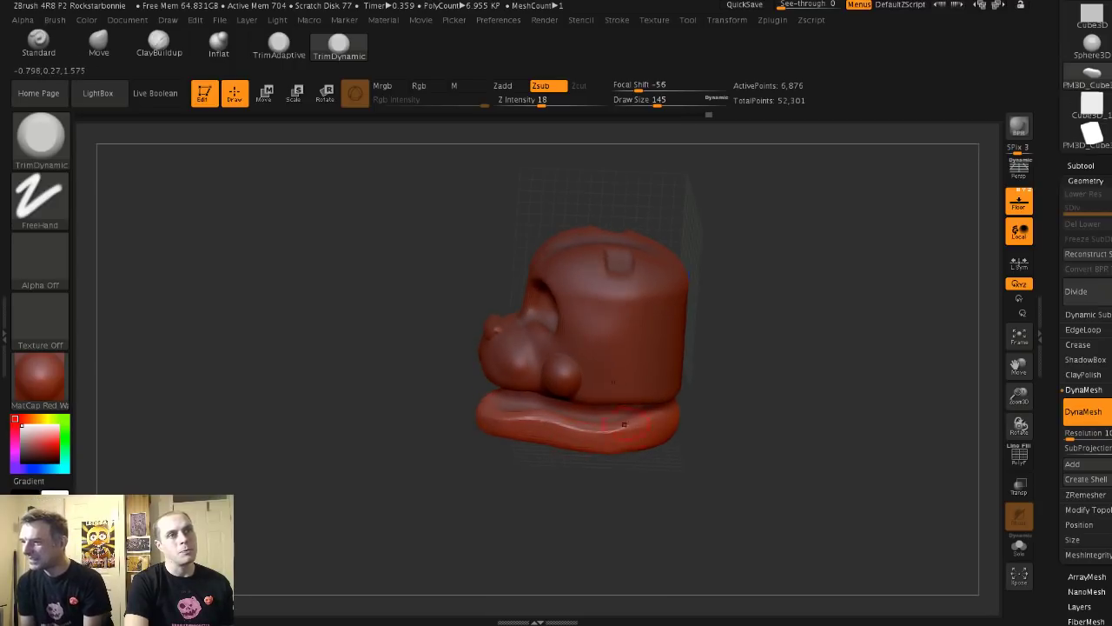
- Mask the jaw's lower part in side view using the DragRect stroke, and invert the mask to protect the upper part
{"action": "mouse_move", "coordinate": [671, 474]}
{"action": "left_mouse_down"}
{"action": "mouse_move", "coordinate": [650, 485]}
{"action": "mouse_move", "coordinate": [669, 490]}
{"action": "mouse_move", "coordinate": [652, 490]}
{"action": "mouse_move", "coordinate": [442, 445]}
{"action": "left_mouse_up"}
{"action": "left_click_drag", "start_coordinate": [699, 513], "coordinate": [695, 511], "text": "ctrl"}
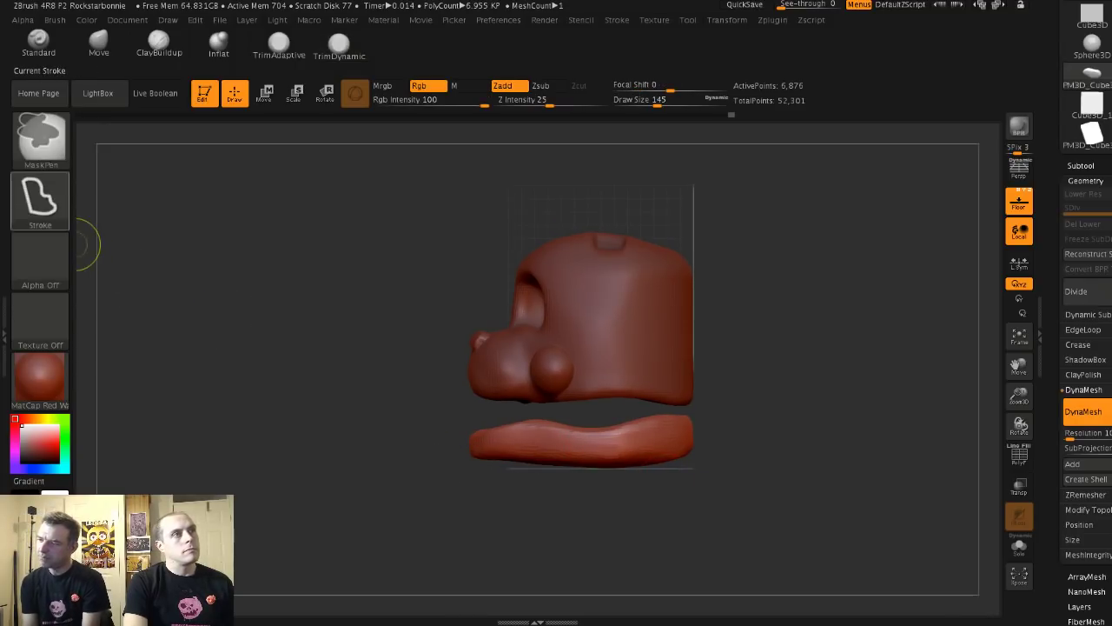
{"action": "left_click", "coordinate": [40, 200]}
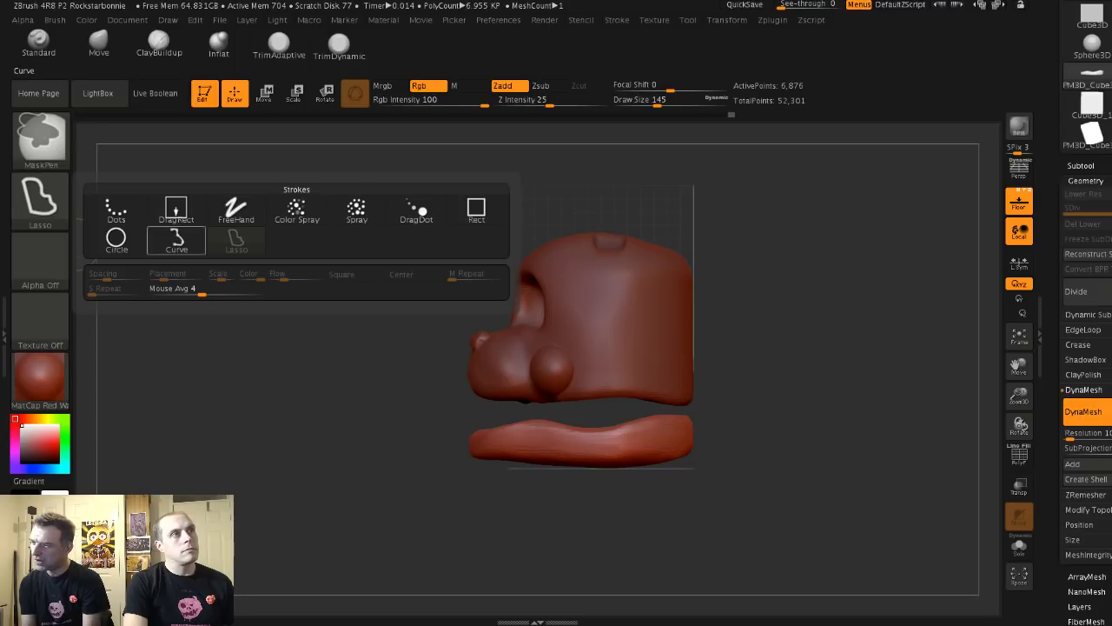
{"action": "left_click", "coordinate": [176, 210]}
{"action": "left_click_drag", "start_coordinate": [773, 504], "coordinate": [426, 441], "text": "ctrl"}
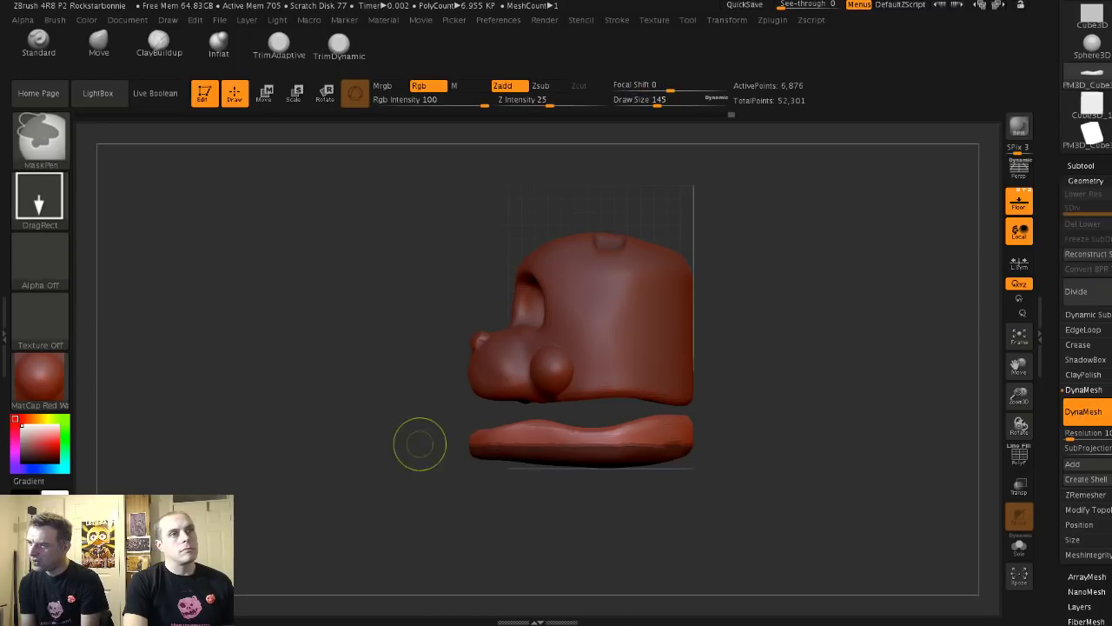
{"action": "left_click", "coordinate": [428, 396], "text": "ctrl"}
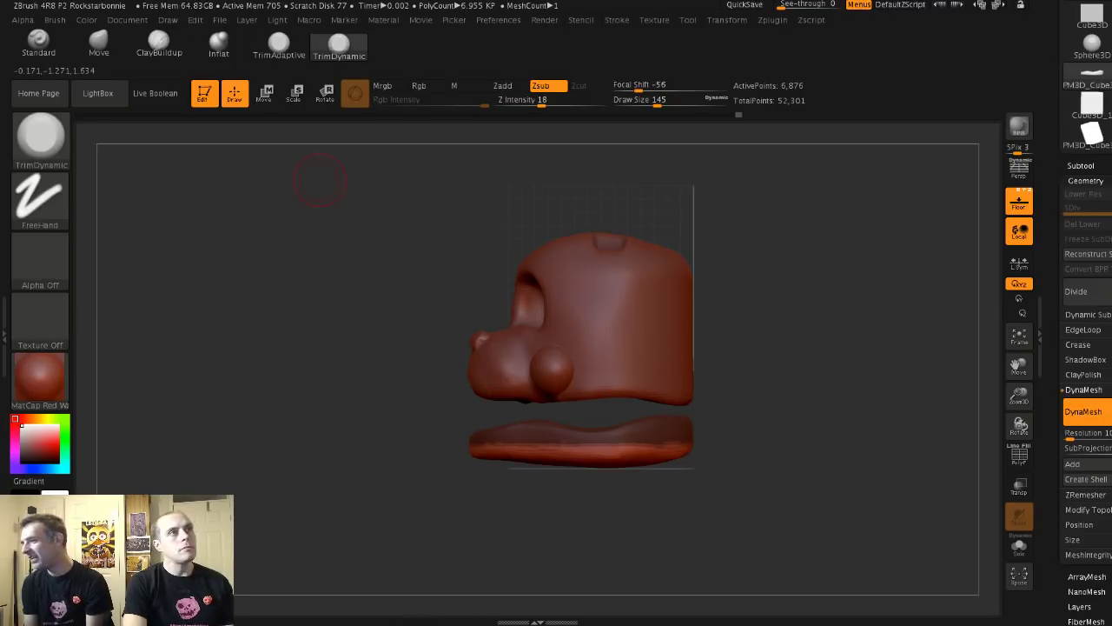
- Move the jaw's unmasked lower part down by about 0.09, clear the mask and remesh the jaw with DynaMesh
{"action": "key", "text": "w"}
{"action": "left_click_drag", "start_coordinate": [600, 363], "coordinate": [600, 374]}
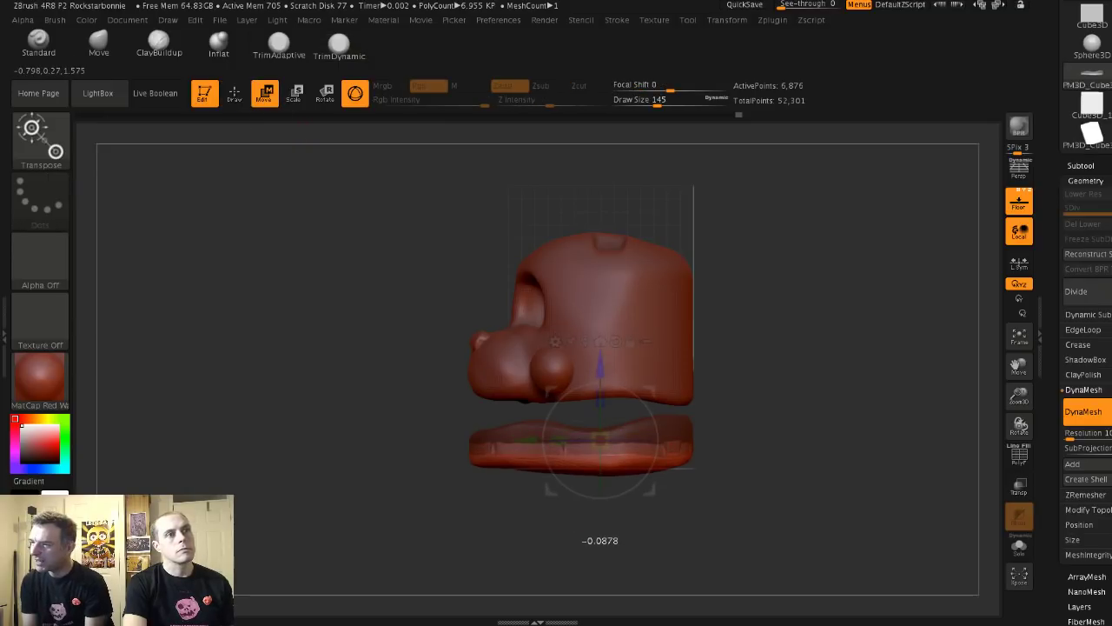
{"action": "key", "text": "ctrl+shift+a"}
{"action": "mouse_move", "coordinate": [346, 306]}
{"action": "left_mouse_down", "text": "ctrl"}
{"action": "mouse_move", "coordinate": [381, 318]}
{"action": "mouse_move", "coordinate": [565, 321]}
{"action": "left_mouse_up", "text": "ctrl"}
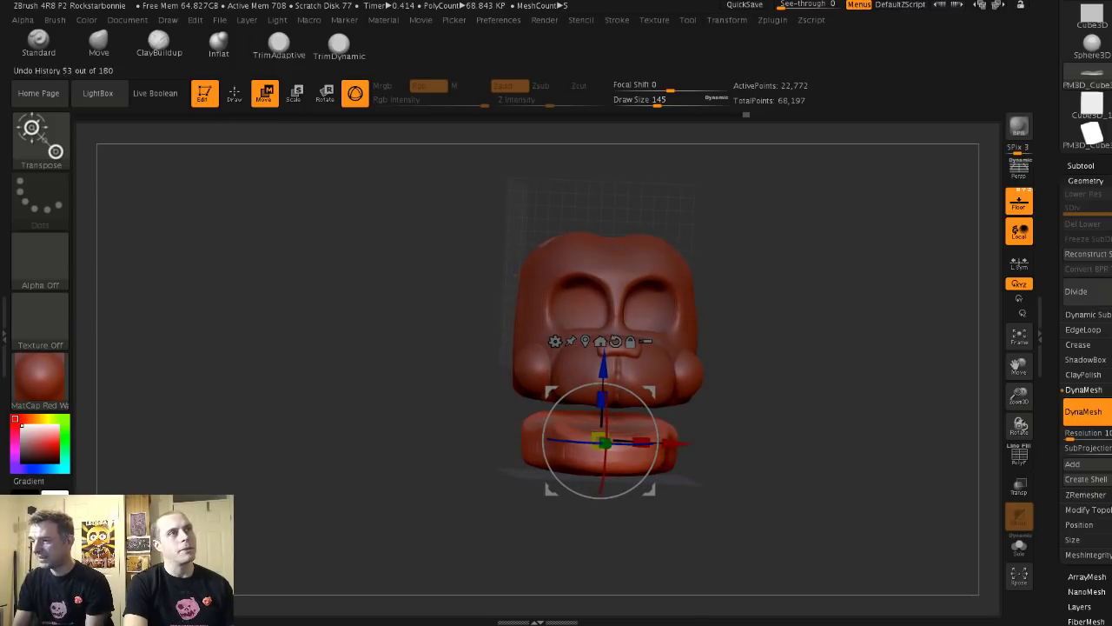
- Return to Draw mode and mask the upper part of the thickened jaw in side view
{"action": "left_click", "coordinate": [233, 93]}
{"action": "left_click_drag", "start_coordinate": [391, 322], "coordinate": [365, 330]}
{"action": "left_click_drag", "start_coordinate": [434, 343], "coordinate": [348, 365]}
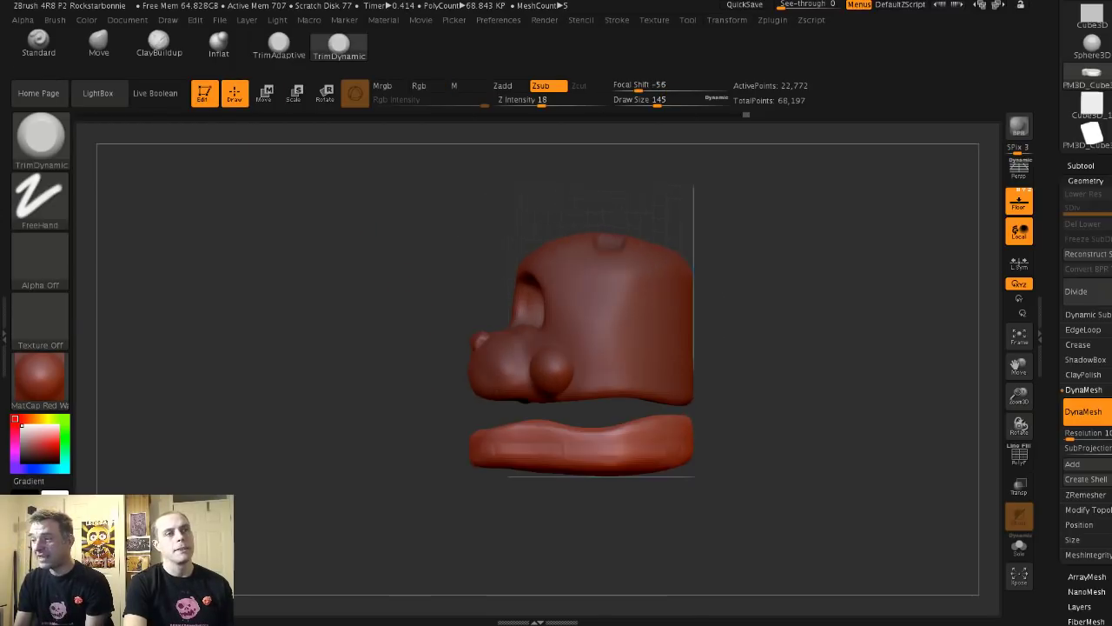
{"action": "left_click_drag", "start_coordinate": [732, 427], "coordinate": [424, 457], "text": "ctrl"}
{"action": "key", "text": "ctrl+z"}
{"action": "left_click_drag", "start_coordinate": [395, 345], "coordinate": [723, 449], "text": "ctrl"}
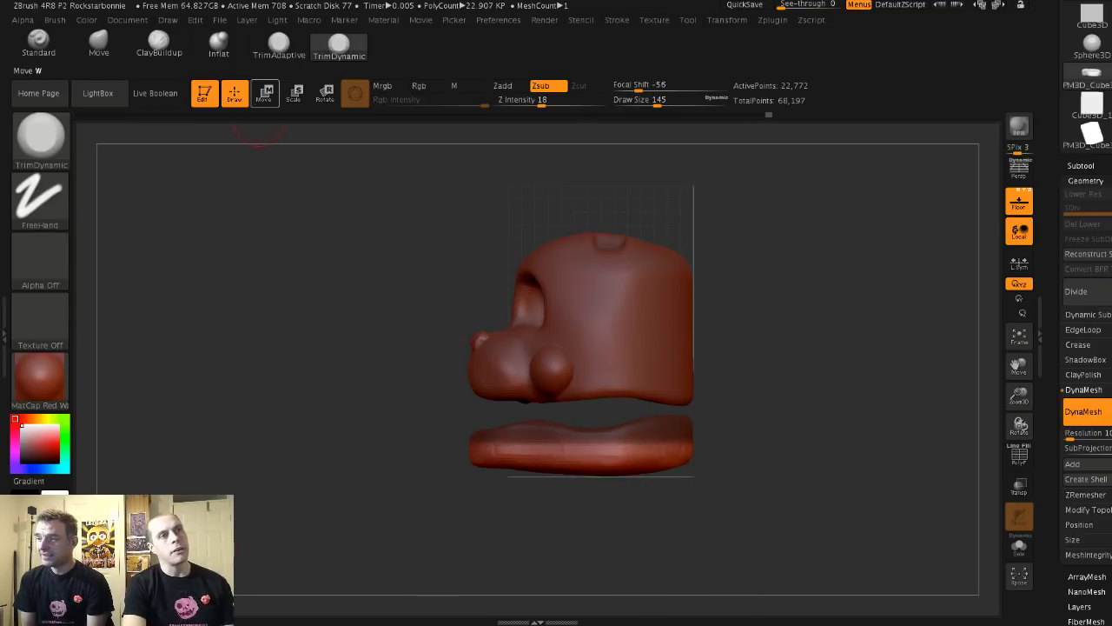
- Raise the jaw's unmasked lower part slightly, face the head frontally and return to Draw mode
{"action": "key", "text": "w"}
{"action": "left_click_drag", "start_coordinate": [600, 365], "coordinate": [600, 361]}
{"action": "left_click_drag", "start_coordinate": [309, 327], "coordinate": [435, 327], "text": "shift"}
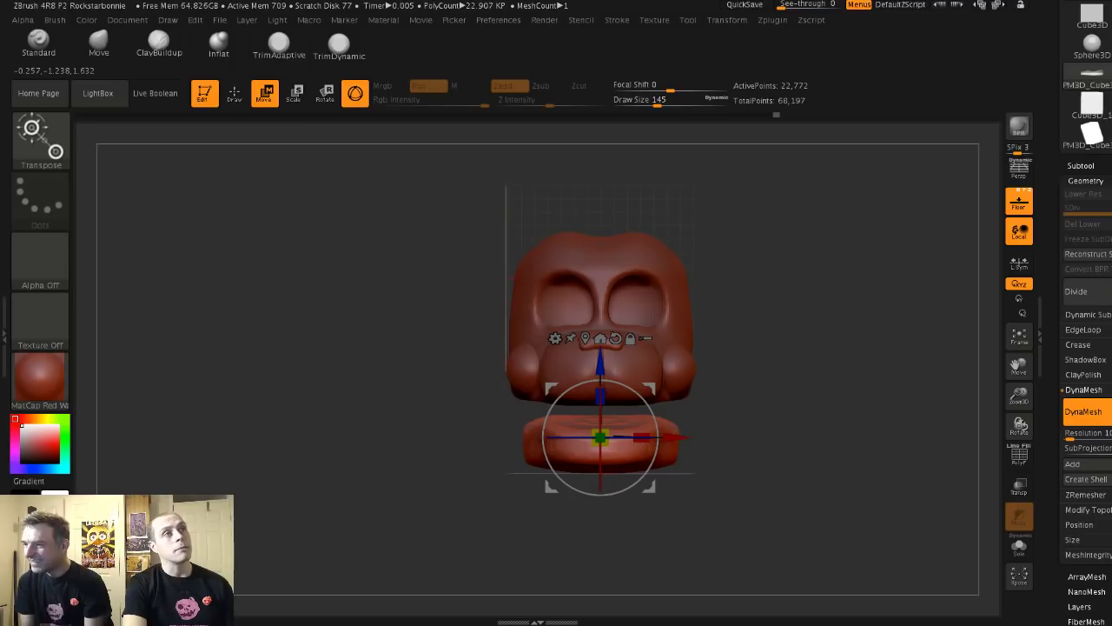
{"action": "left_click", "coordinate": [234, 93]}
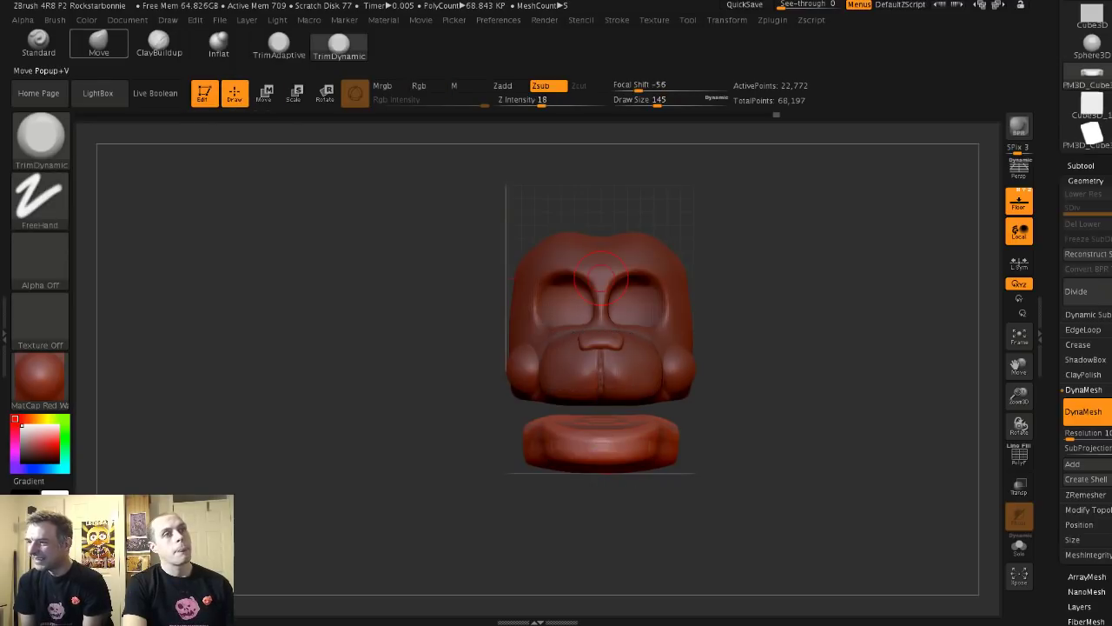
- Pull down the middle of the jaw's upper edge in front view with the Move brush at draw size 299
{"action": "left_click", "coordinate": [98, 43]}
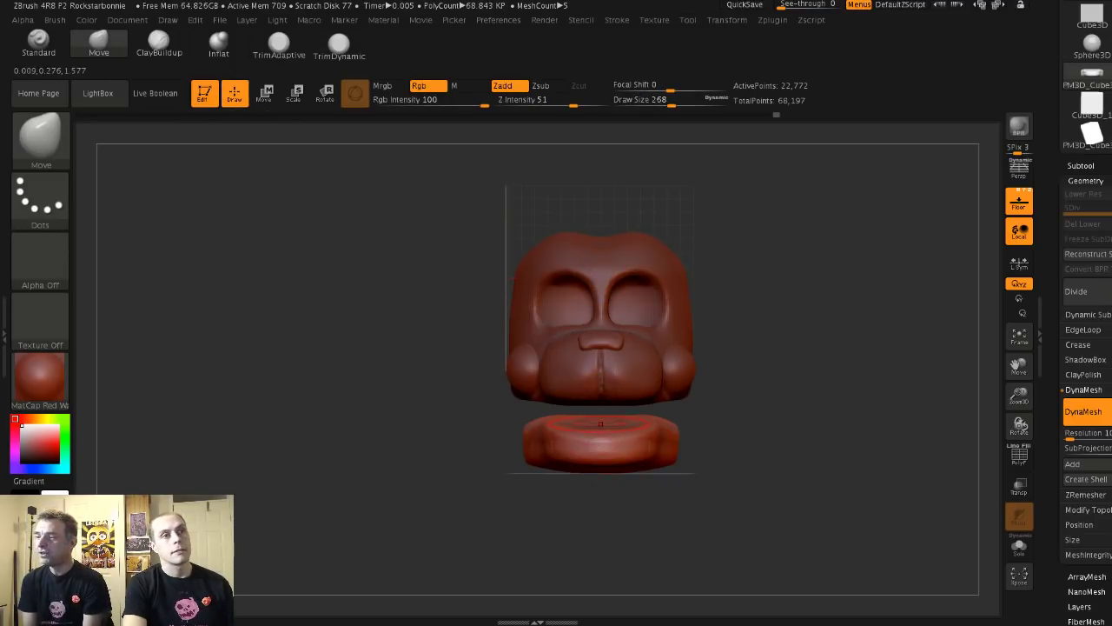
{"action": "key", "text": "s"}
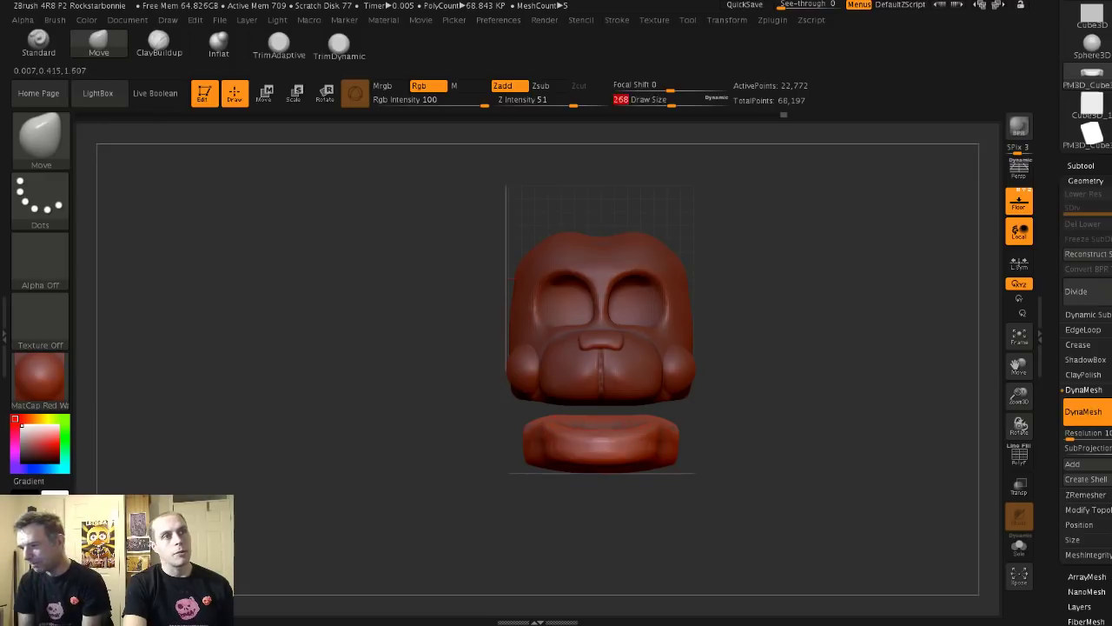
{"action": "left_click_drag", "start_coordinate": [601, 425], "coordinate": [593, 432]}
{"action": "key", "text": "s"}
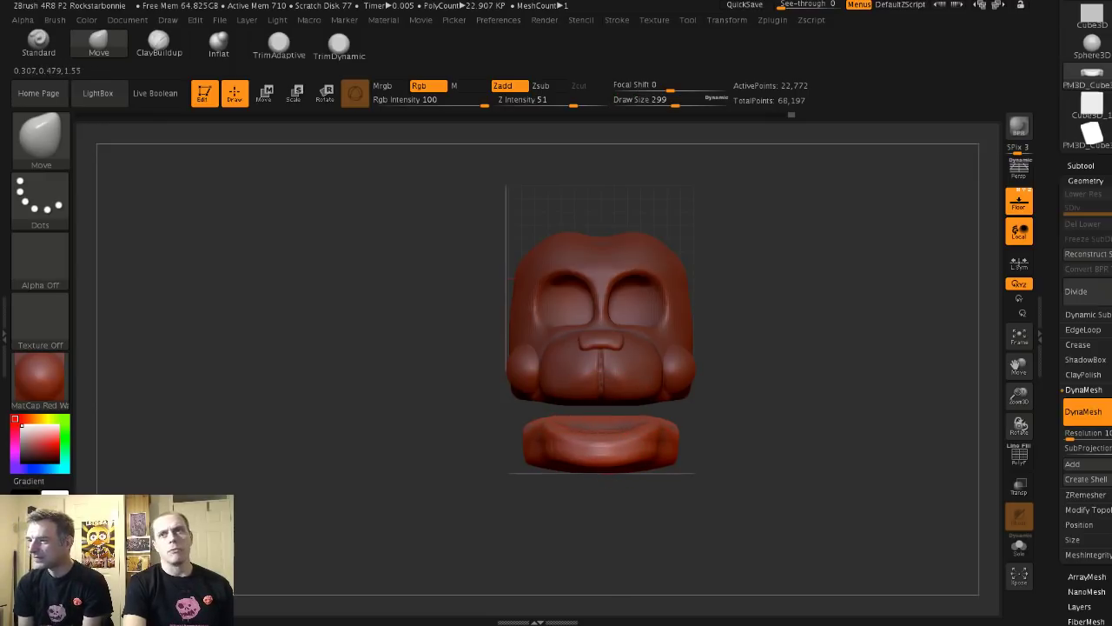
- Reduce the brush size to 136 and smooth the jaw's surface in side view
{"action": "mouse_move", "coordinate": [576, 443]}
{"action": "right_mouse_down"}
{"action": "mouse_move", "coordinate": [553, 497]}
{"action": "mouse_move", "coordinate": [660, 491]}
{"action": "right_mouse_up"}
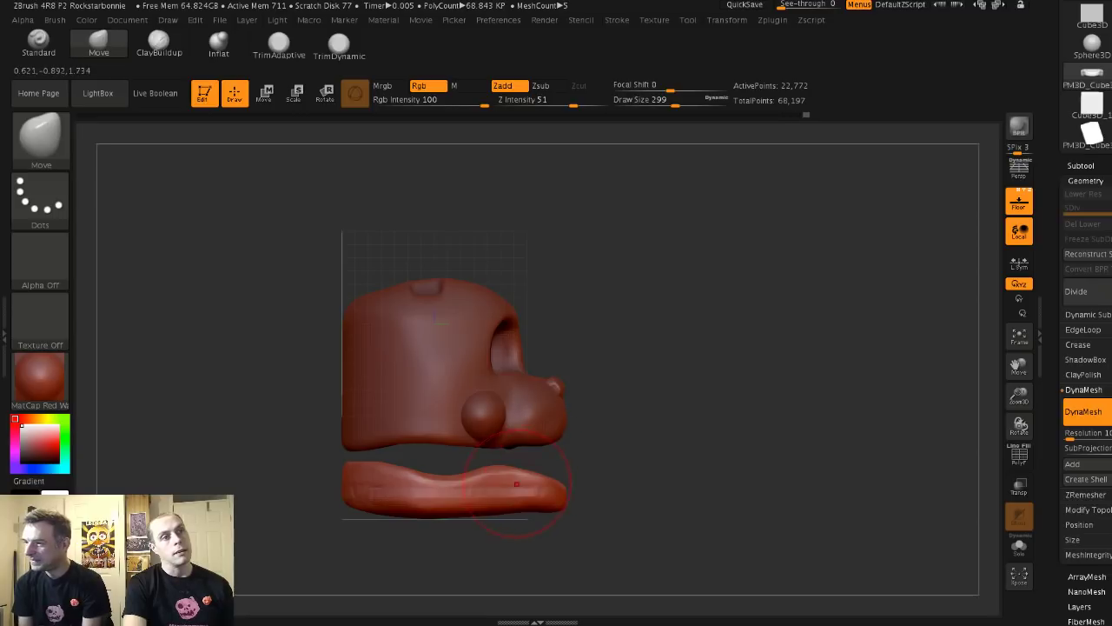
{"action": "key", "text": "s"}
{"action": "left_click_drag", "start_coordinate": [509, 491], "coordinate": [490, 491]}
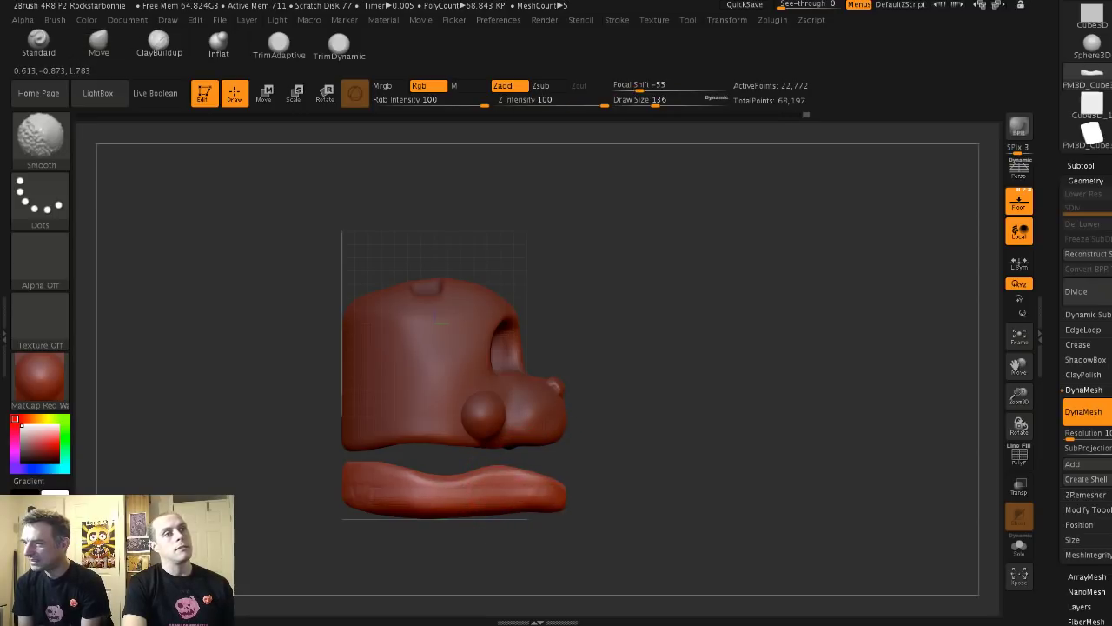
- Check the jaw against the head from several angles and save the project
{"action": "right_click_drag", "start_coordinate": [323, 452], "coordinate": [323, 470], "text": "alt"}
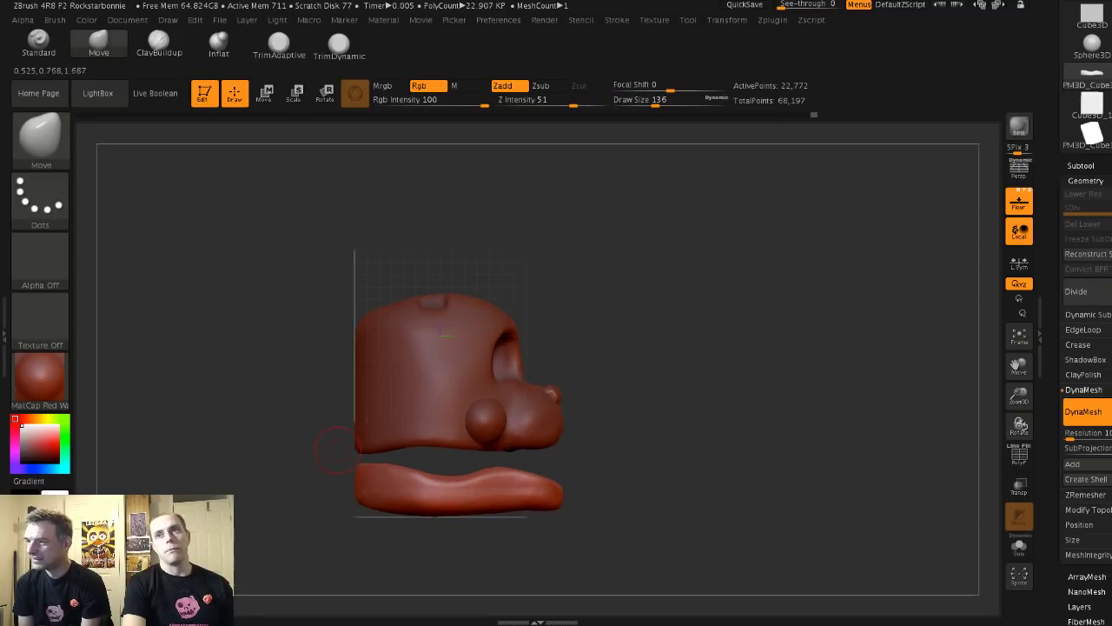
{"action": "mouse_move", "coordinate": [382, 447]}
{"action": "right_mouse_down"}
{"action": "mouse_move", "coordinate": [266, 452]}
{"action": "mouse_move", "coordinate": [294, 402]}
{"action": "right_mouse_up"}
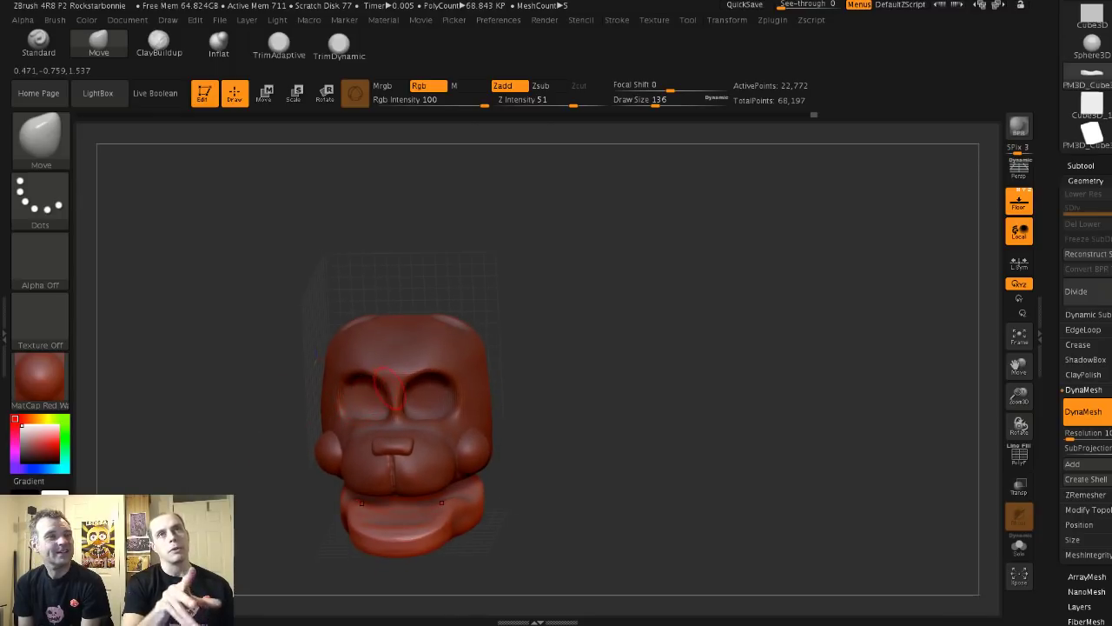
{"action": "right_click_drag", "start_coordinate": [596, 397], "coordinate": [606, 425]}
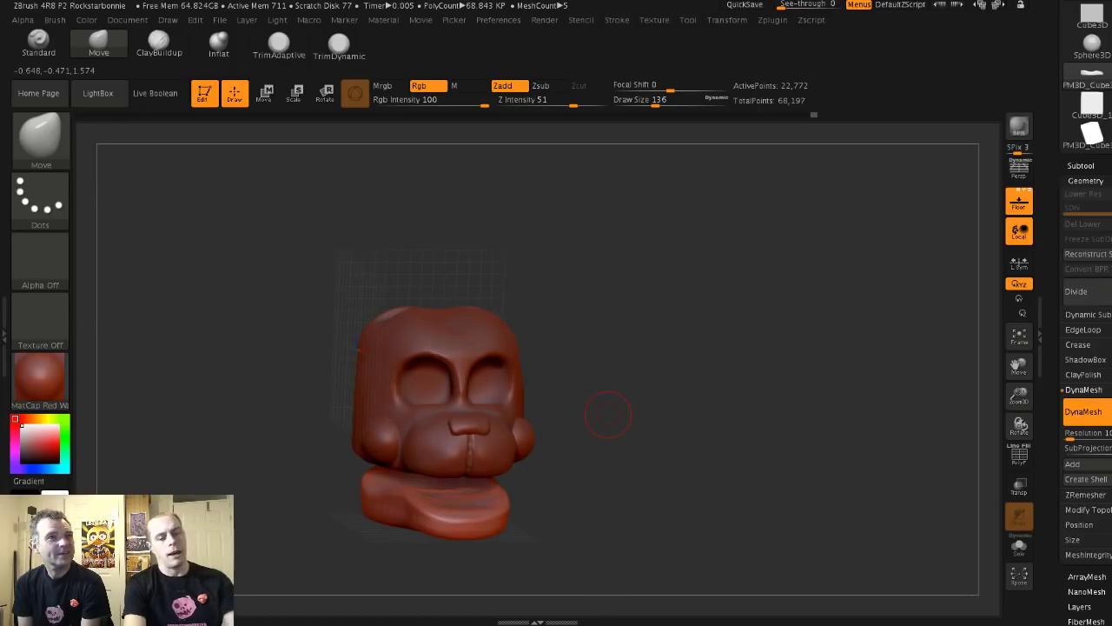
{"action": "right_click_drag", "start_coordinate": [571, 450], "coordinate": [583, 397]}
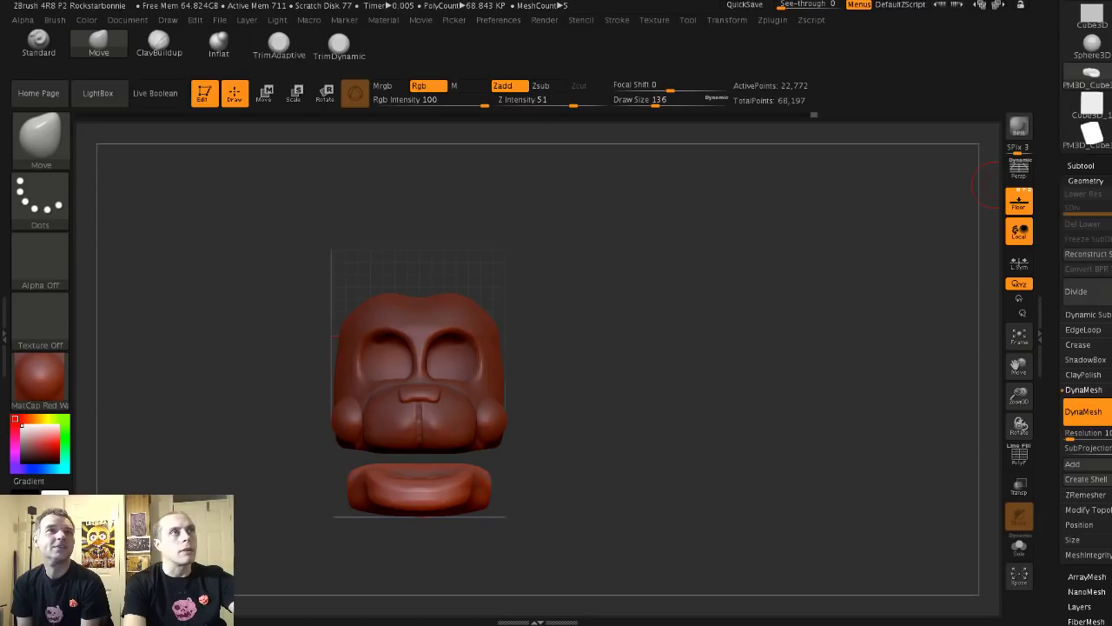
{"action": "left_click", "coordinate": [219, 19]}
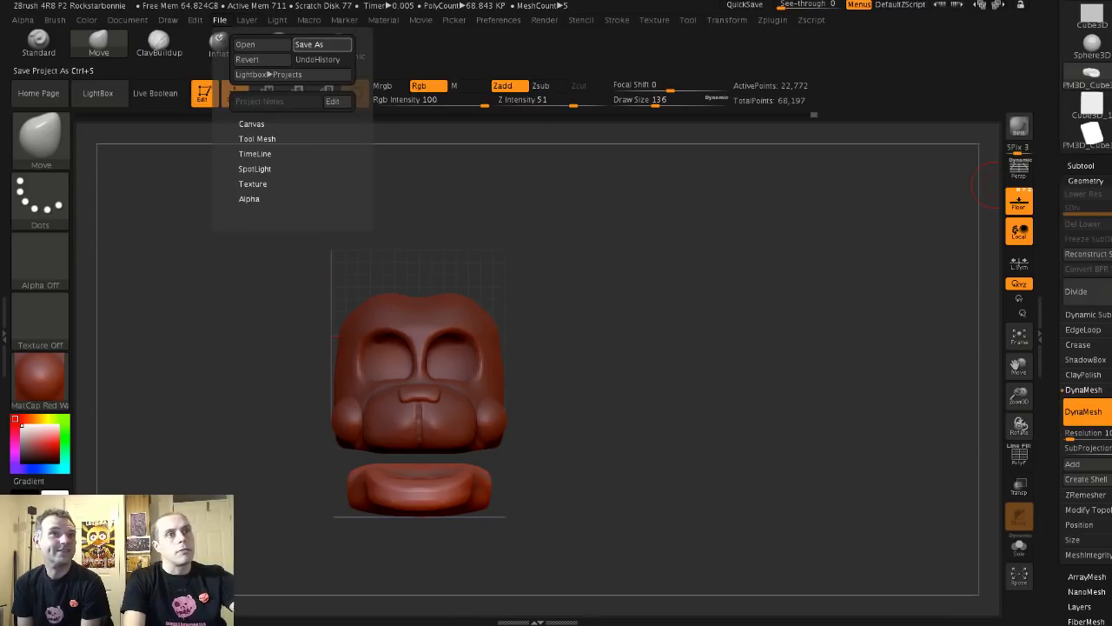
{"action": "left_click", "coordinate": [308, 44]}
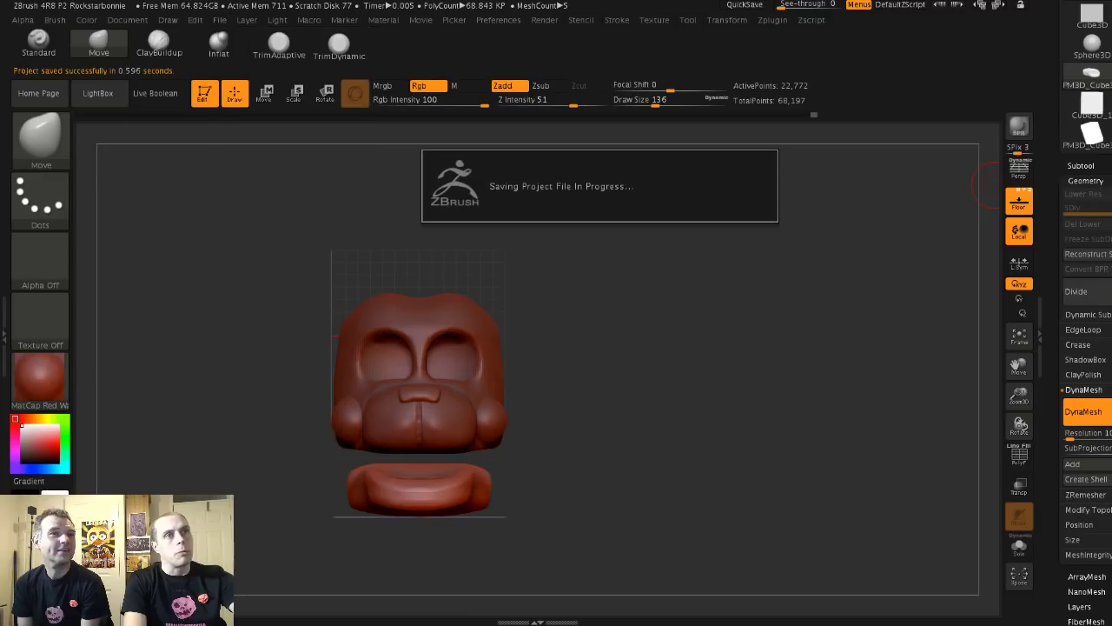
- Select the upper of the two cheek sphere subtools and merge it down into the one below
{"action": "left_click_drag", "start_coordinate": [1088, 261], "coordinate": [1088, 442]}
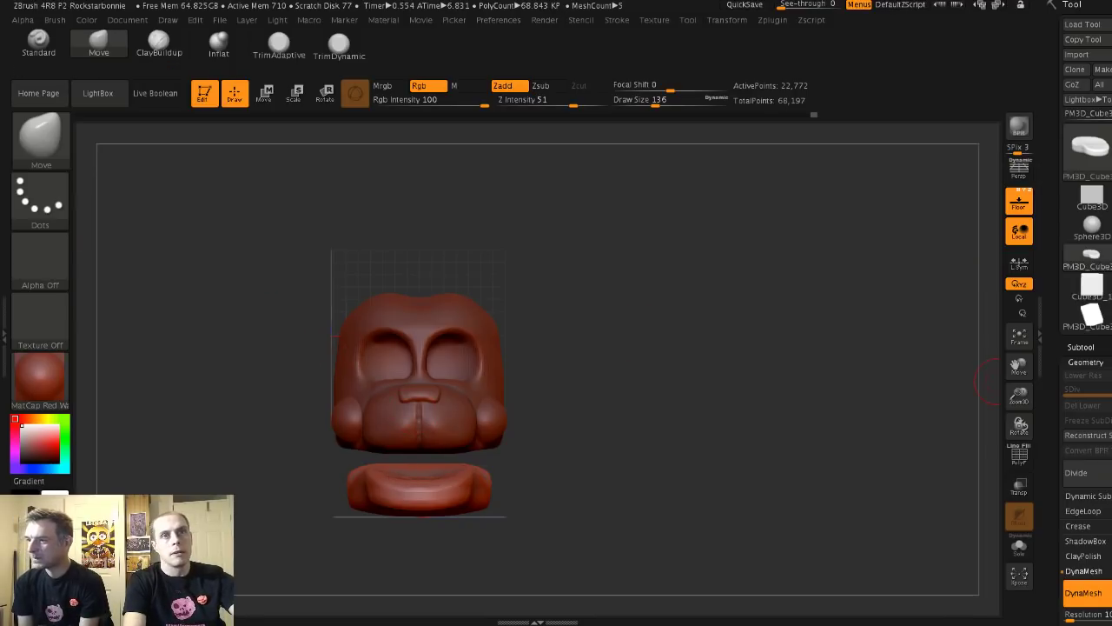
{"action": "left_click", "coordinate": [1081, 347]}
{"action": "left_click", "coordinate": [1092, 396]}
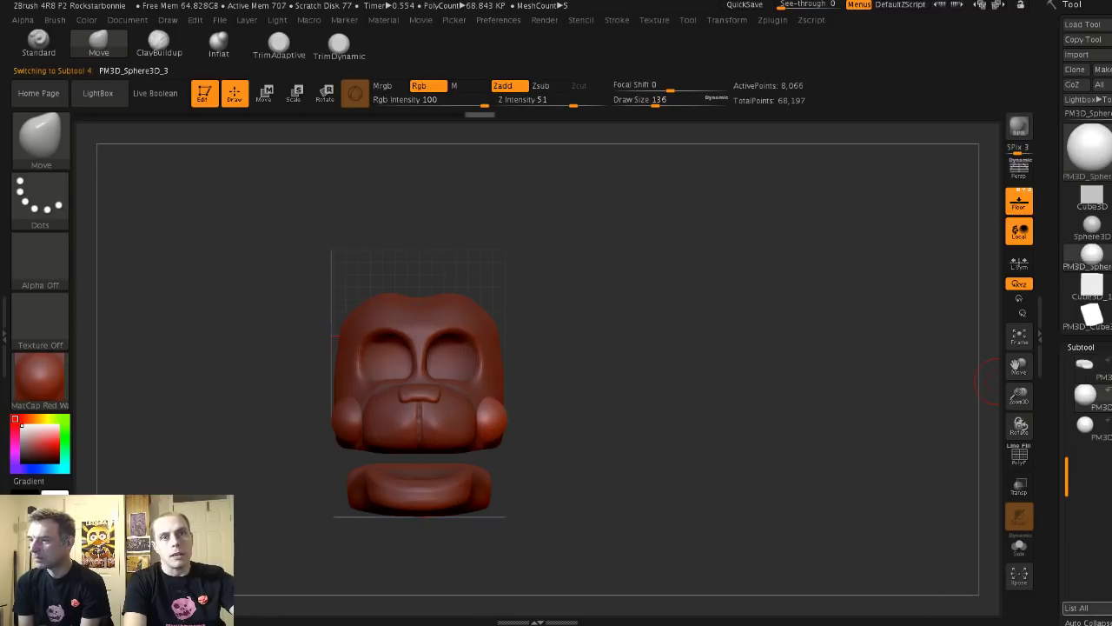
{"action": "left_click_drag", "start_coordinate": [1087, 539], "coordinate": [1087, 348]}
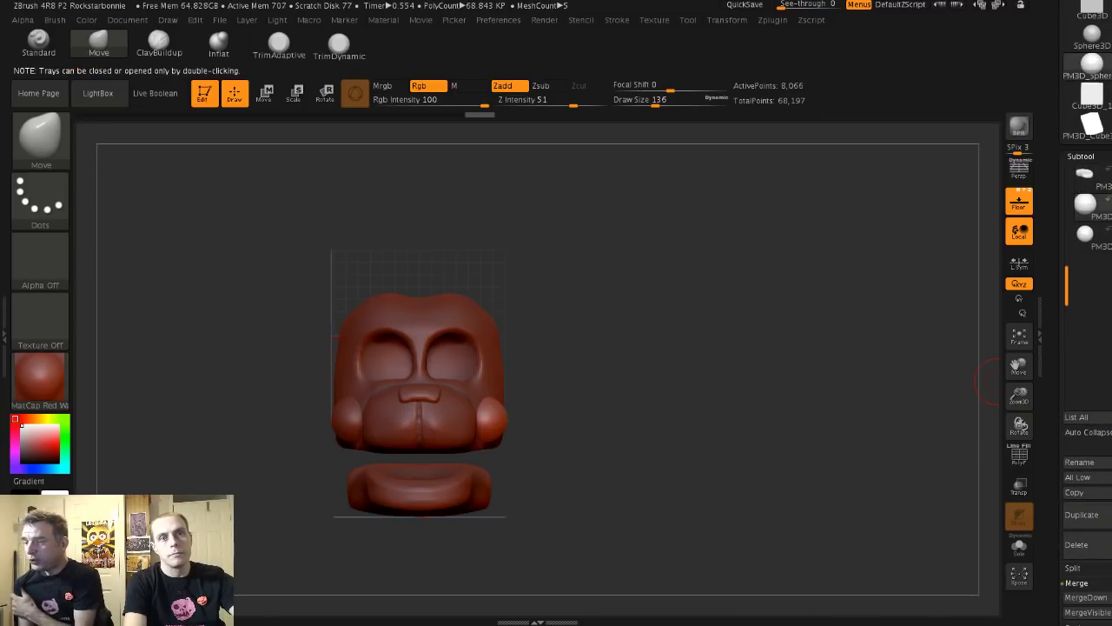
{"action": "left_click", "coordinate": [1076, 582]}
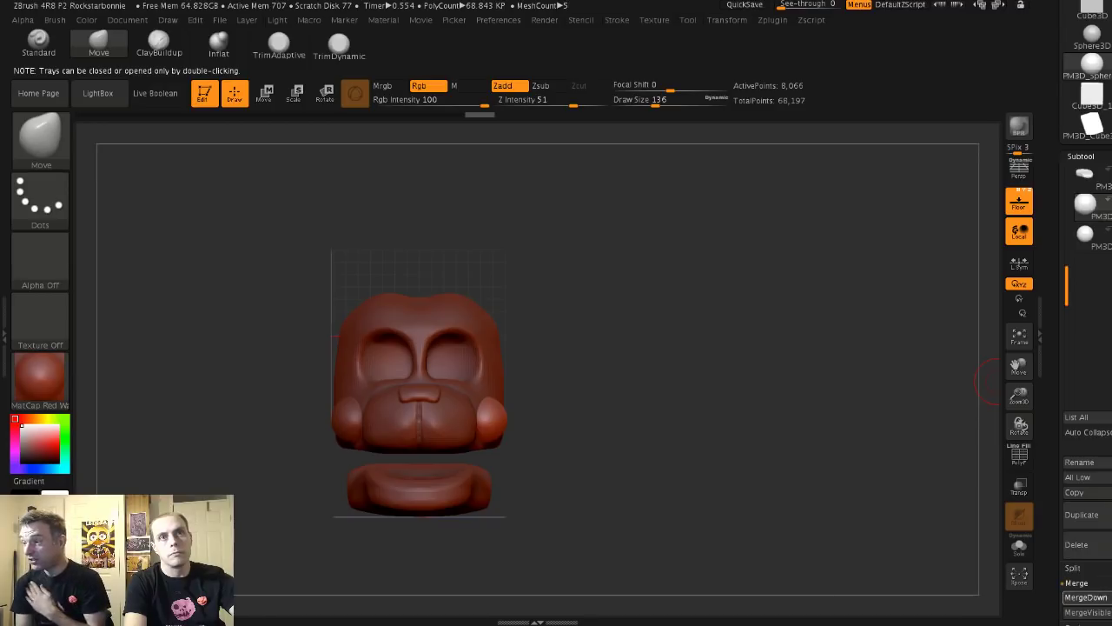
{"action": "left_click", "coordinate": [1086, 597]}
{"action": "left_click", "coordinate": [965, 617]}
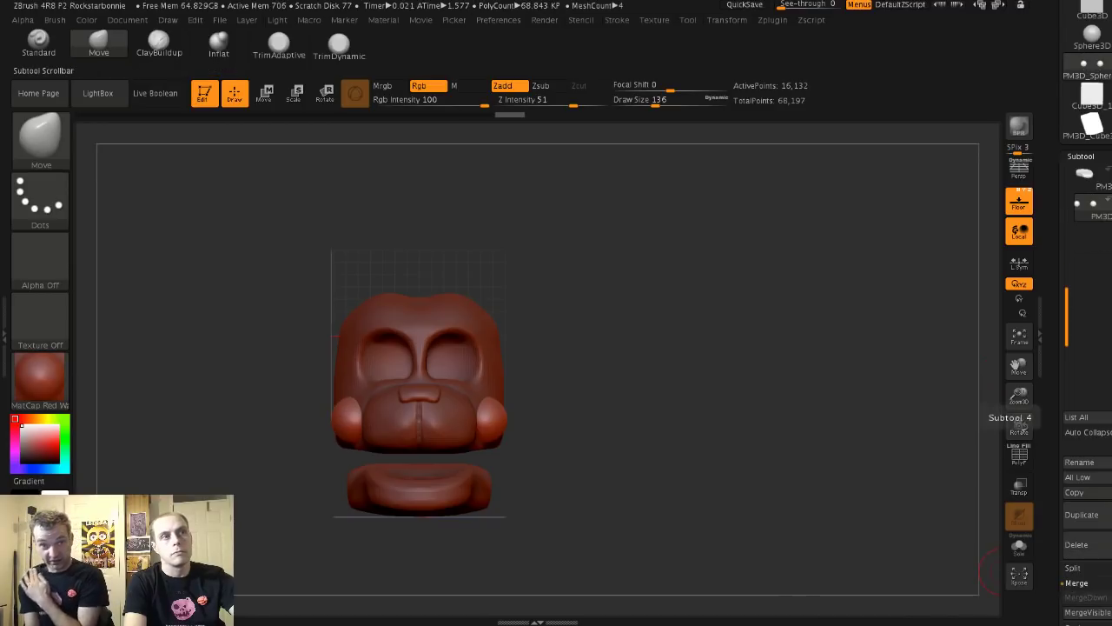
- Select the main head subtool and export it as an OBJ file
{"action": "left_click_drag", "start_coordinate": [1086, 72], "coordinate": [1086, 256]}
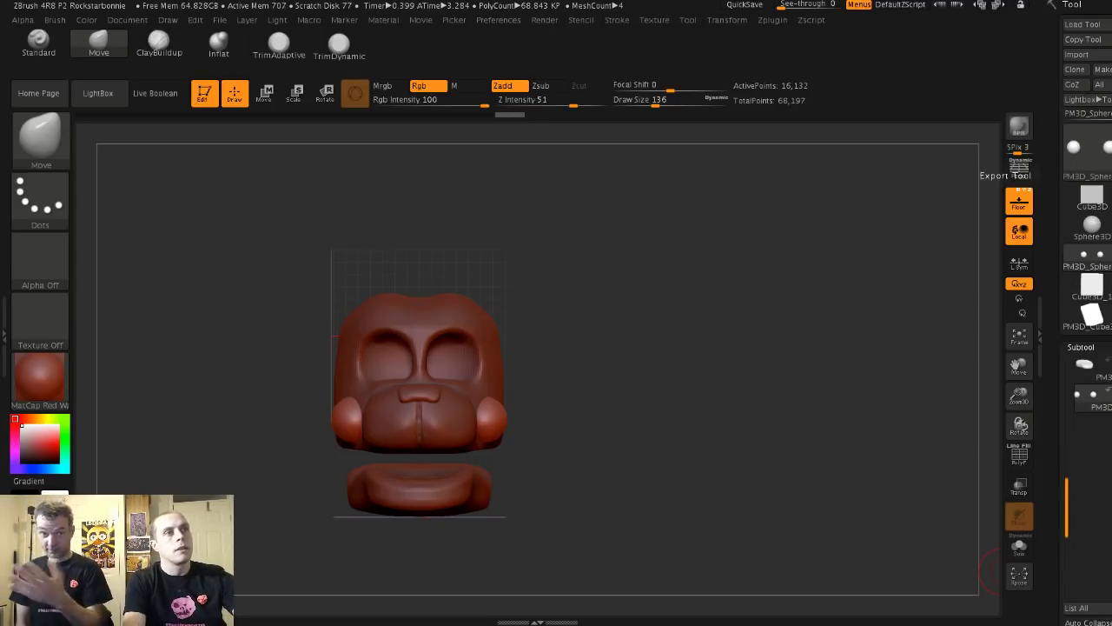
{"action": "left_click", "coordinate": [352, 349], "text": "alt"}
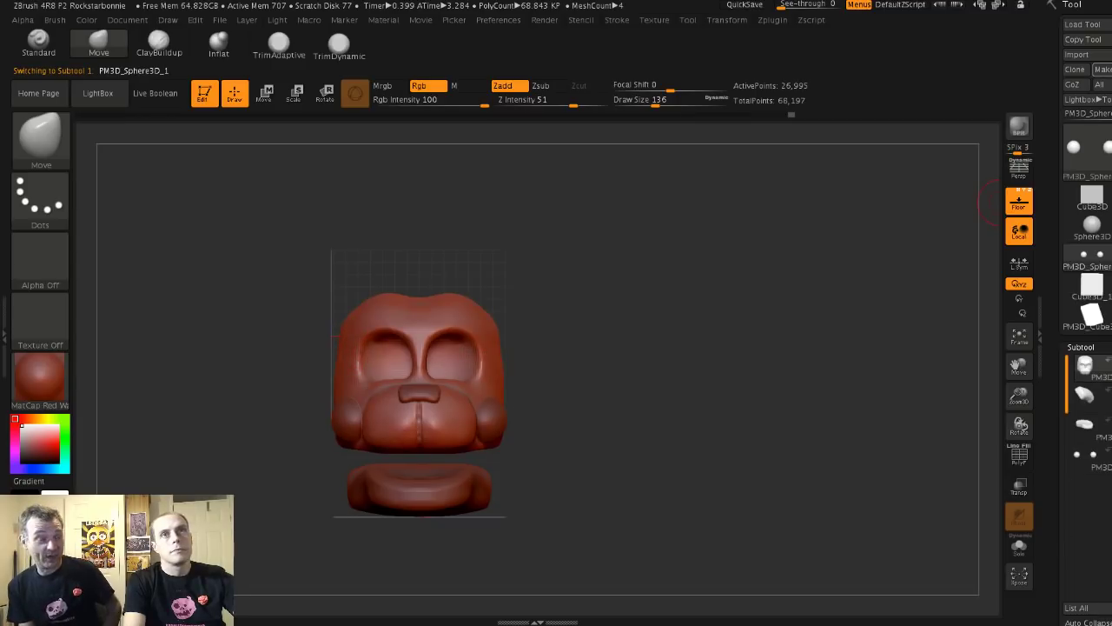
{"action": "mouse_move", "coordinate": [987, 193]}
{"action": "left_mouse_down"}
{"action": "mouse_move", "coordinate": [904, 198]}
{"action": "mouse_move", "coordinate": [847, 228]}
{"action": "mouse_move", "coordinate": [986, 192]}
{"action": "left_mouse_up"}
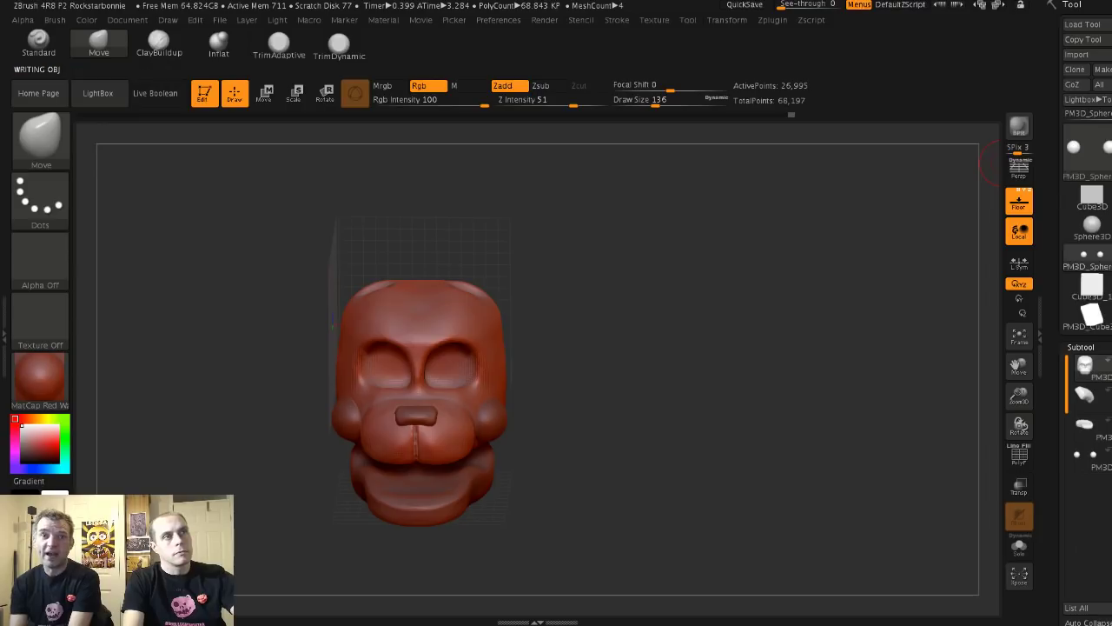
{"action": "left_click", "coordinate": [422, 383], "text": "alt"}
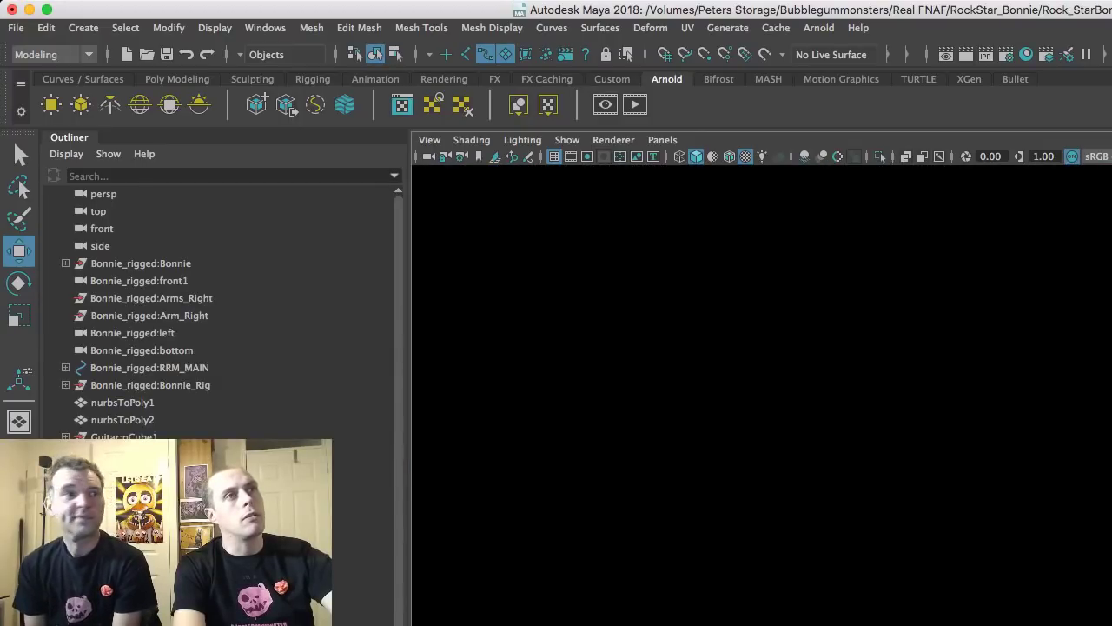
- Switch to Maya, fill the workspace with the perspective view and examine the whole panorama sphere around the Bonnie rig
{"action": "key", "text": "space"}
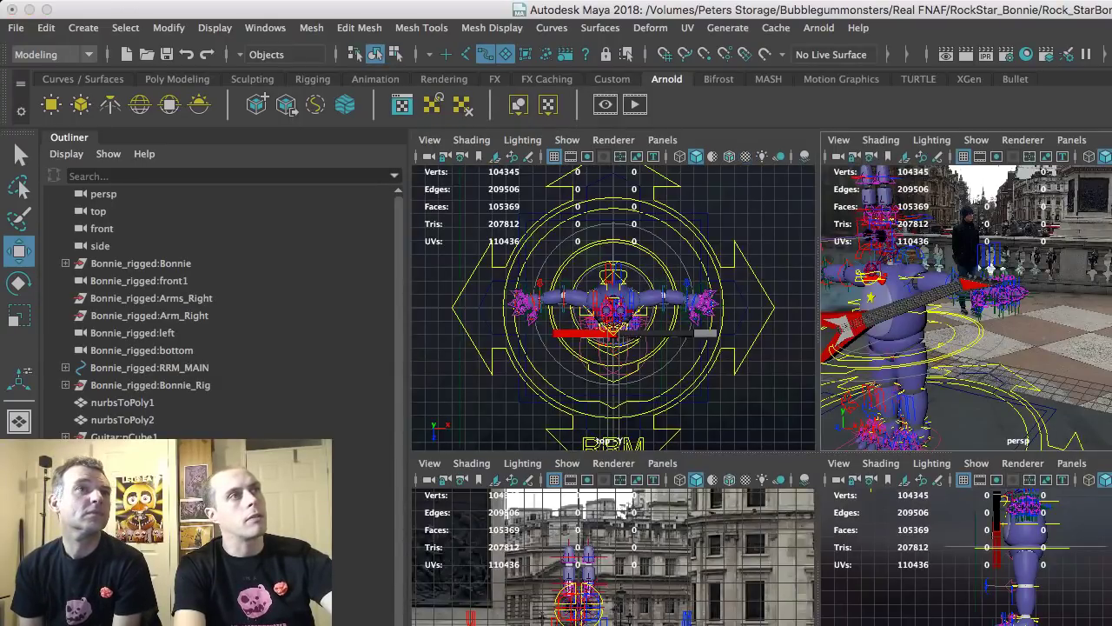
{"action": "key", "text": "space"}
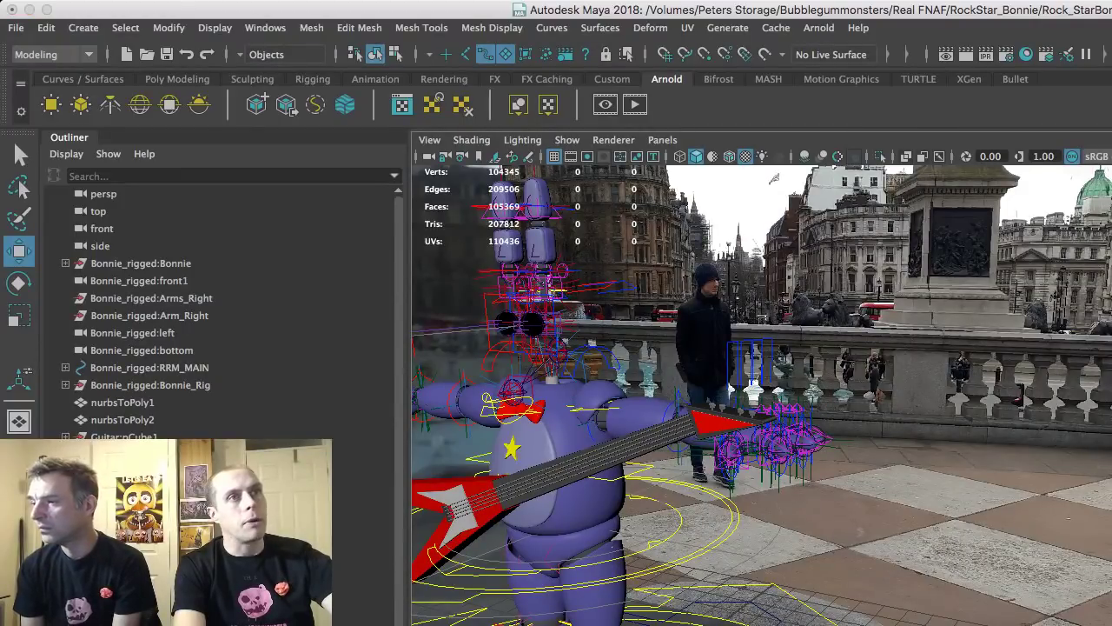
{"action": "scroll", "coordinate": [761, 395], "scroll_direction": "down", "scroll_amount": 8}
{"action": "left_click_drag", "start_coordinate": [761, 396], "coordinate": [678, 395], "text": "alt"}
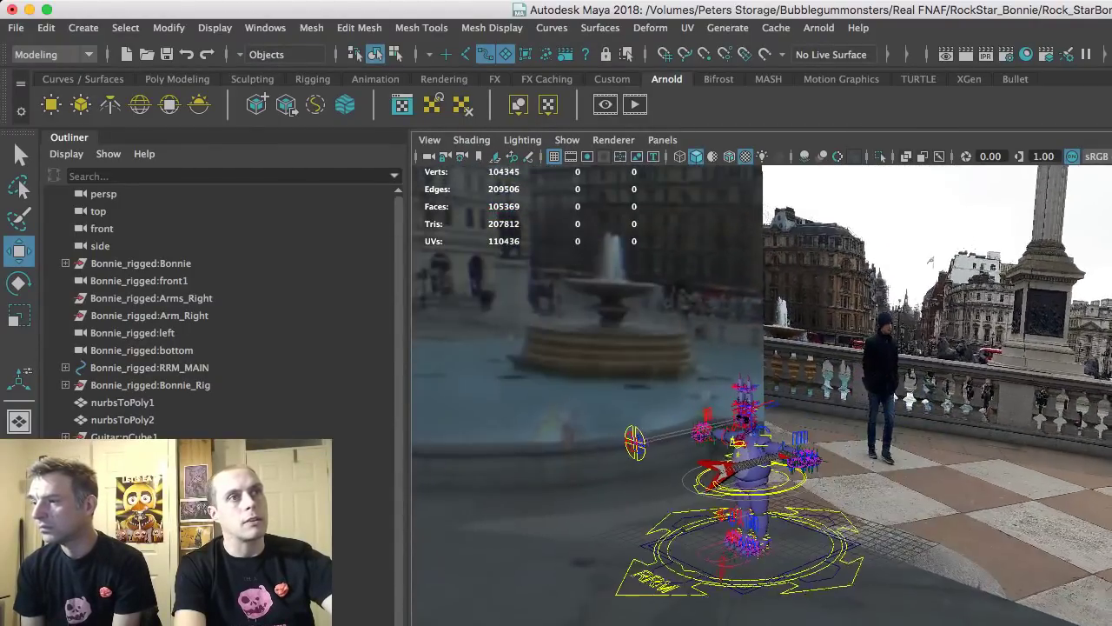
{"action": "scroll", "coordinate": [762, 395], "scroll_direction": "down", "scroll_amount": 5}
{"action": "scroll", "coordinate": [761, 396], "scroll_direction": "down", "scroll_amount": 10}
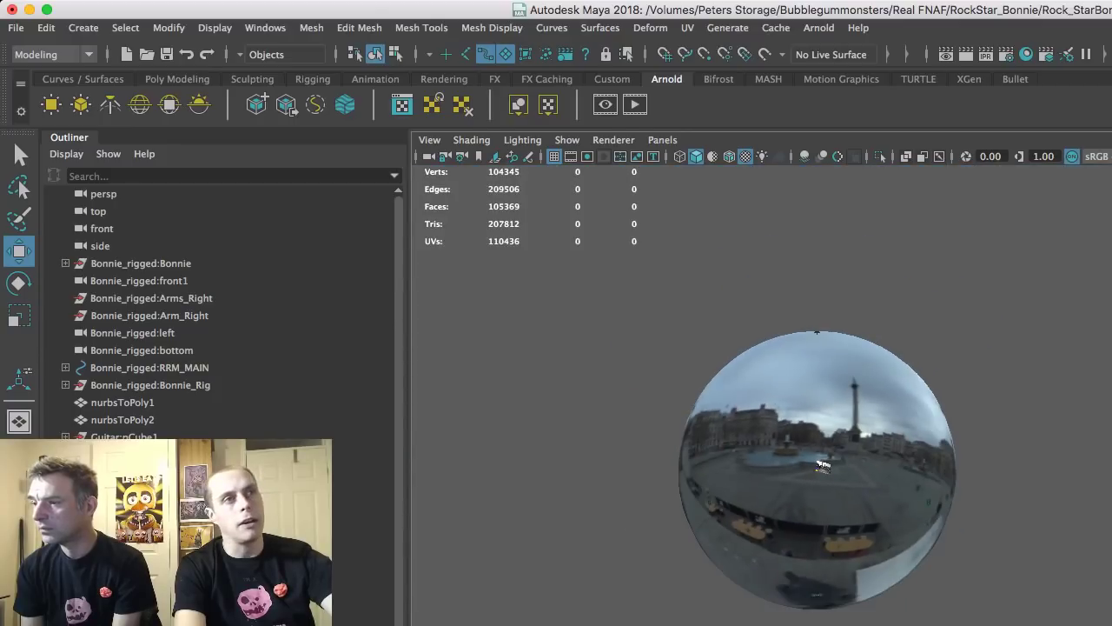
{"action": "scroll", "coordinate": [761, 396], "scroll_direction": "up", "scroll_amount": 2}
{"action": "left_click_drag", "start_coordinate": [761, 395], "coordinate": [456, 452], "text": "alt"}
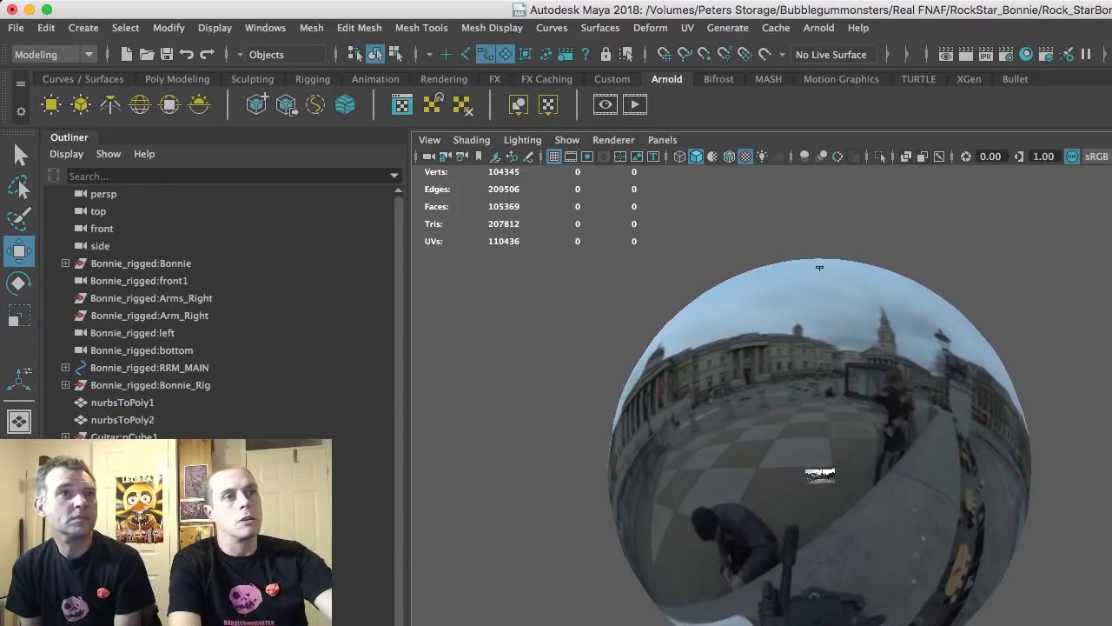
- Examine the crouching man and tripod in the panorama, and return to a front view of the Bonnie rig
{"action": "left_click_drag", "start_coordinate": [819, 451], "coordinate": [836, 380], "text": "alt"}
{"action": "scroll", "coordinate": [819, 452], "scroll_direction": "up", "scroll_amount": 4}
{"action": "scroll", "coordinate": [762, 394], "scroll_direction": "up", "scroll_amount": 4}
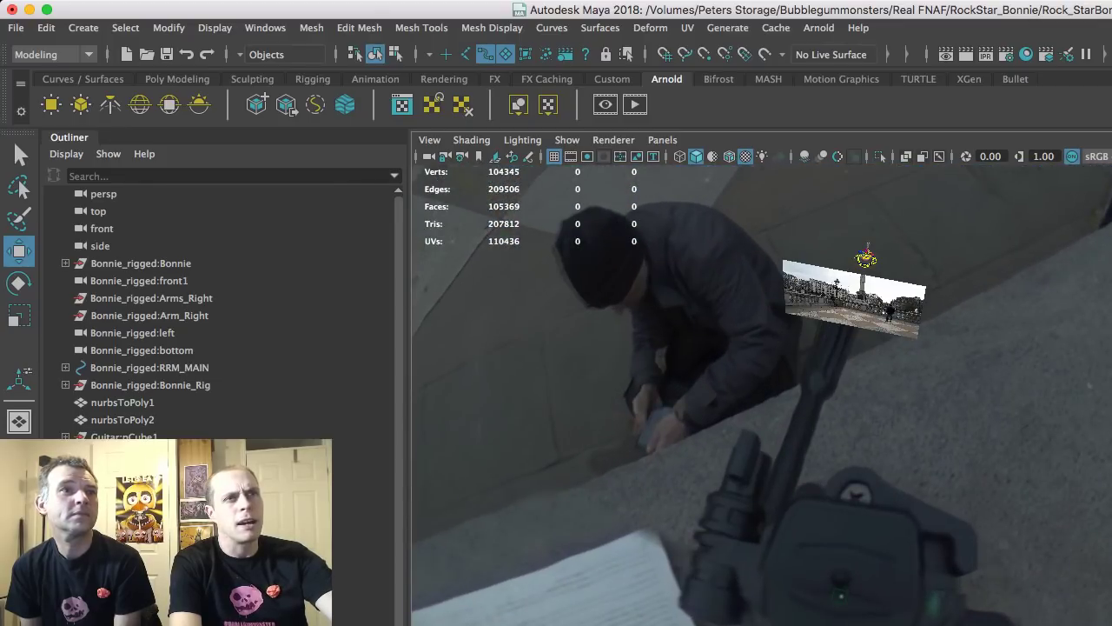
{"action": "scroll", "coordinate": [762, 394], "scroll_direction": "down", "scroll_amount": 6}
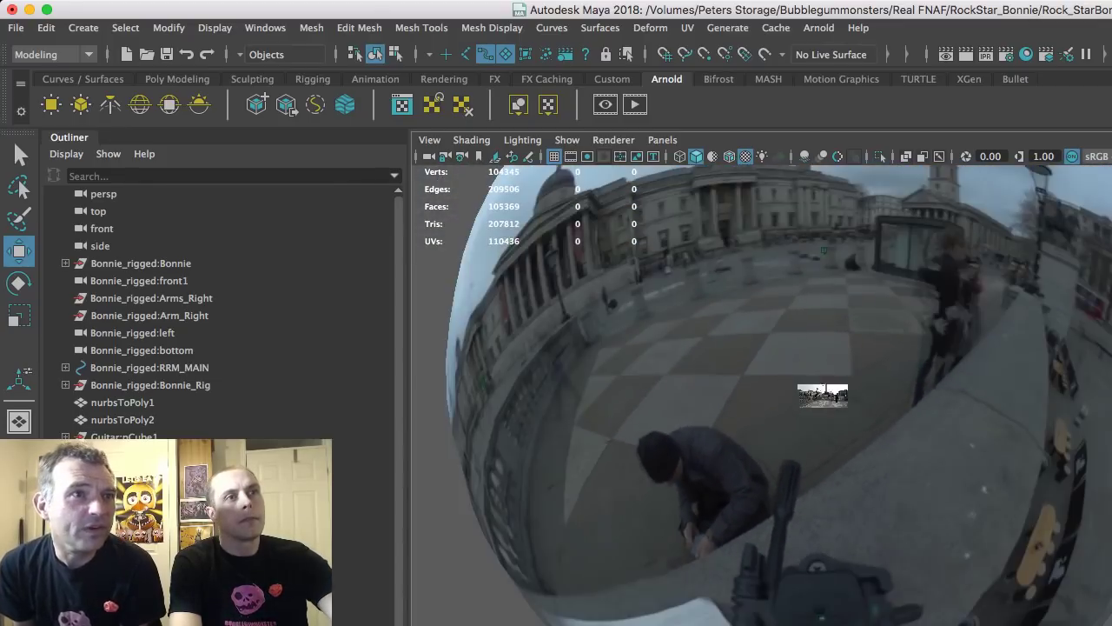
{"action": "scroll", "coordinate": [762, 394], "scroll_direction": "up", "scroll_amount": 6}
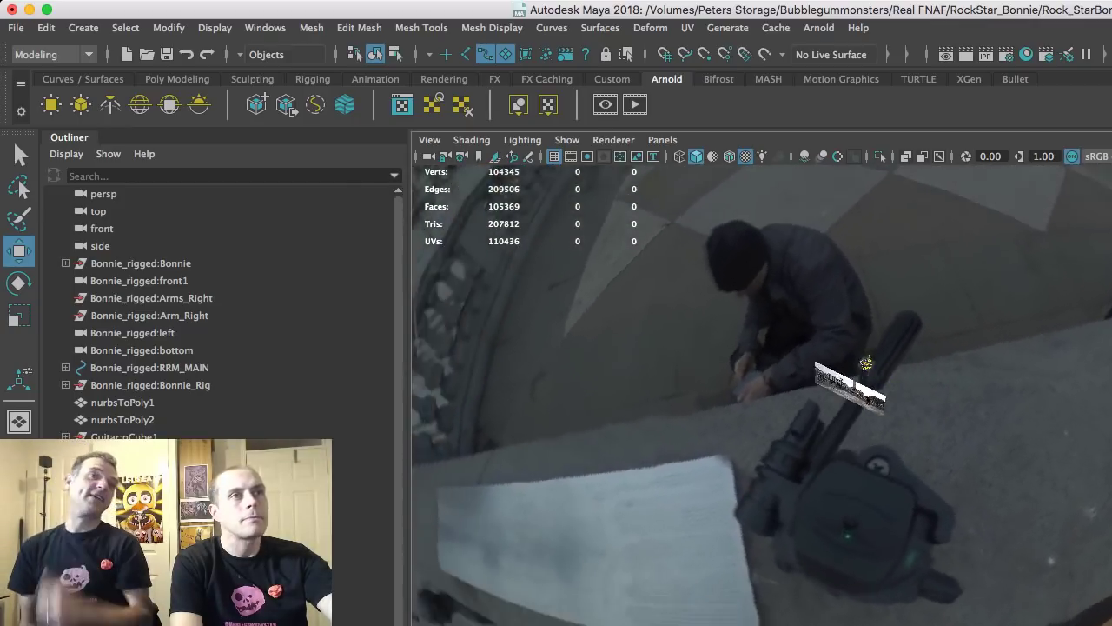
{"action": "left_click_drag", "start_coordinate": [762, 394], "coordinate": [832, 267], "text": "alt"}
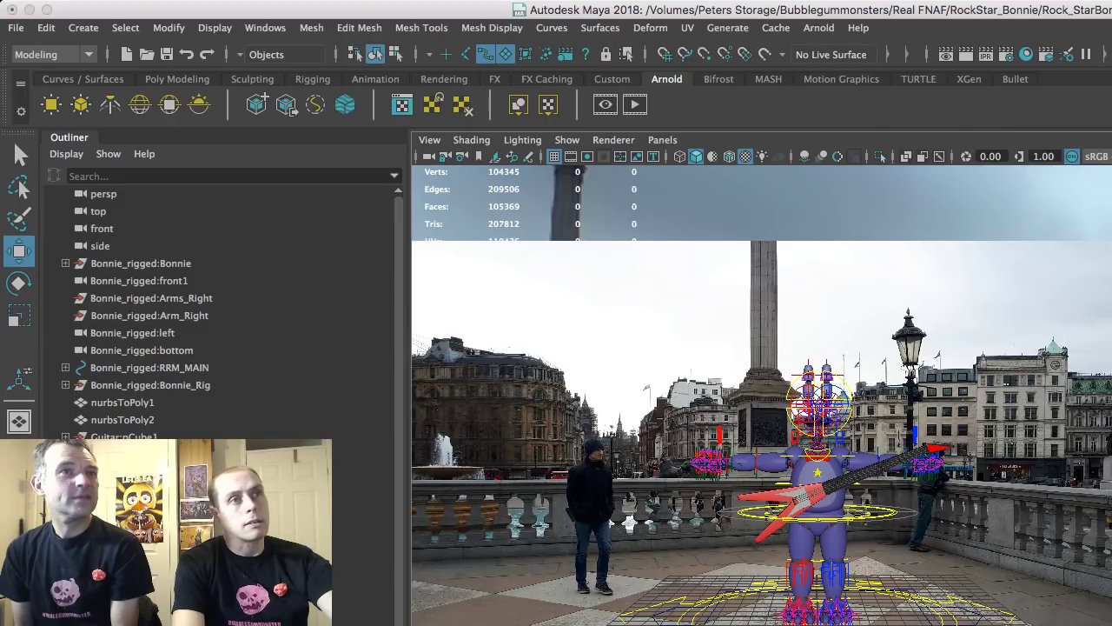
- Import the exported head model into the Rockstar Bonnie scene
{"action": "scroll", "coordinate": [762, 396], "scroll_direction": "up", "scroll_amount": 5}
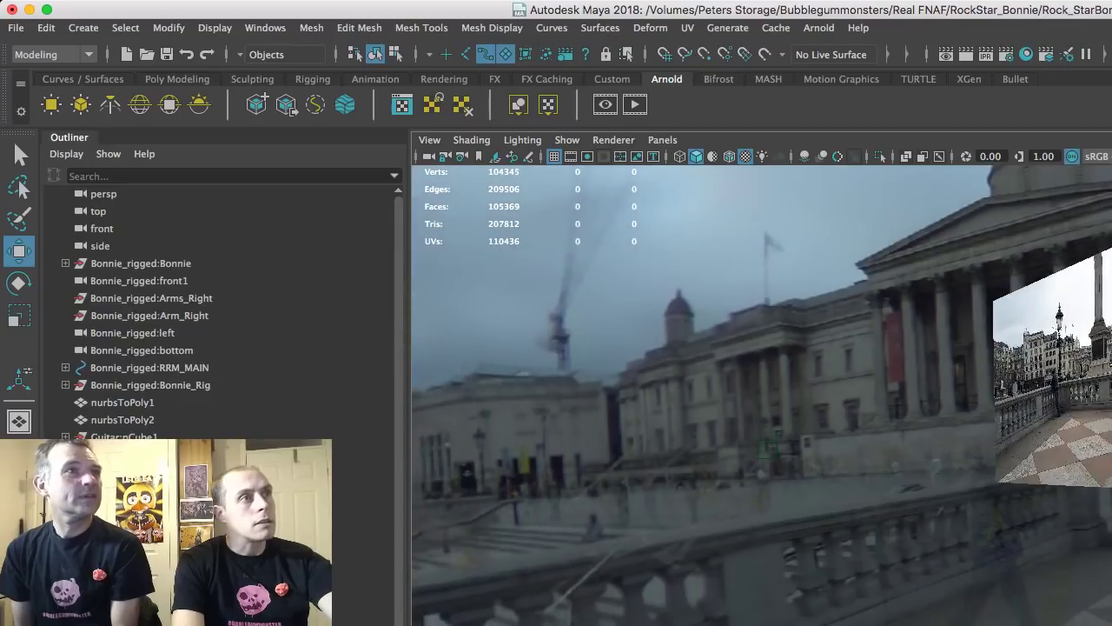
{"action": "left_click", "coordinate": [1056, 430]}
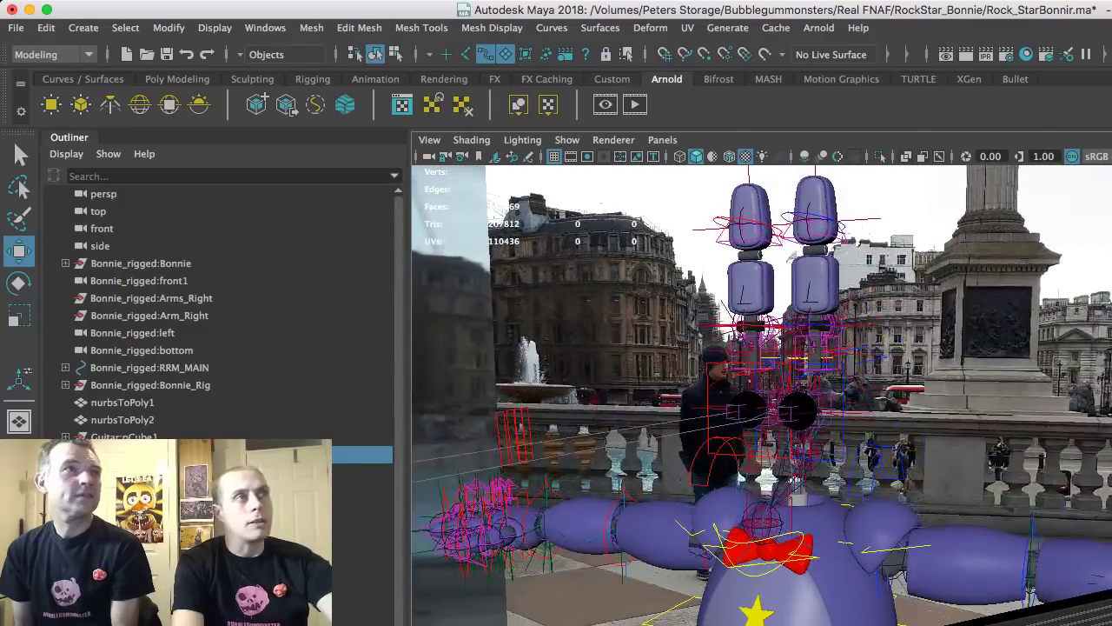
{"action": "left_click", "coordinate": [16, 27]}
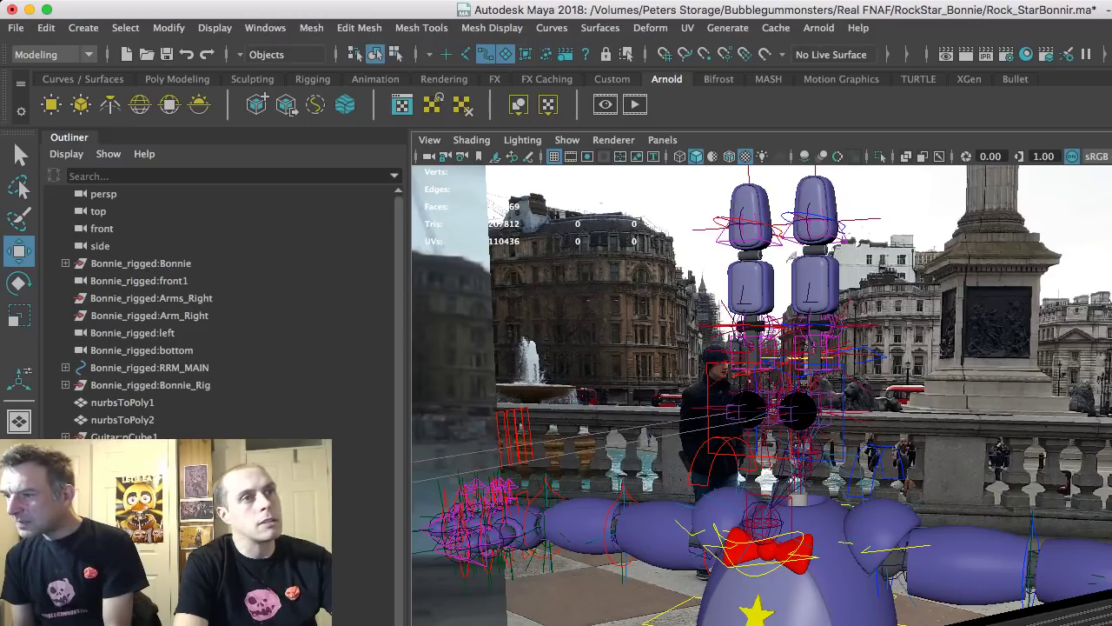
- Examine the area around the rigged character's lower legs and feet from the side to locate the imported head
{"action": "scroll", "coordinate": [754, 476], "scroll_direction": "down", "scroll_amount": 8}
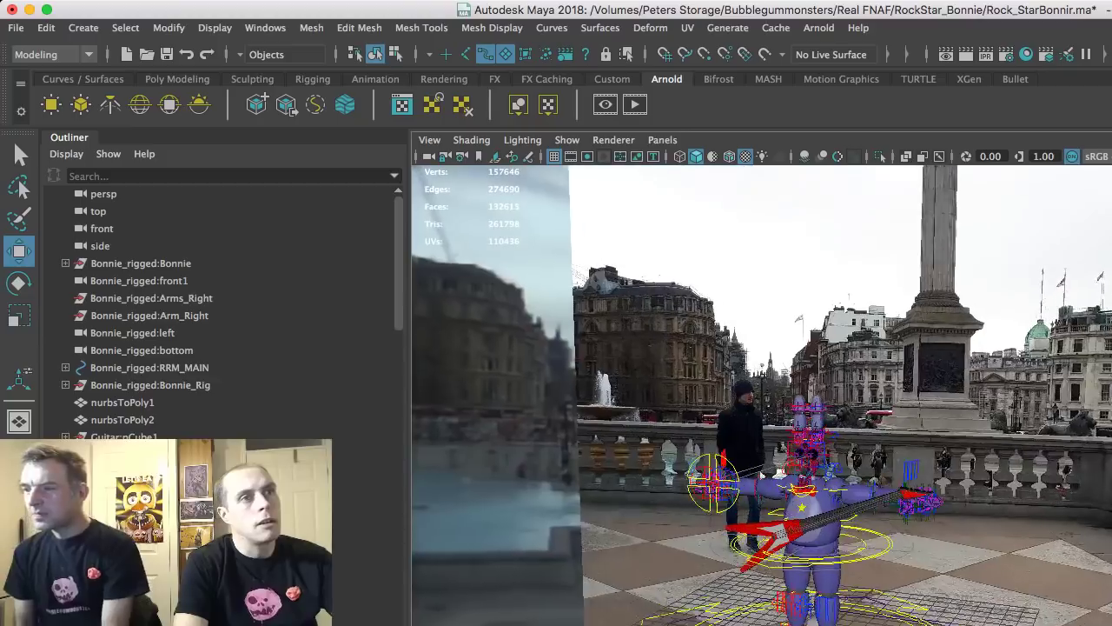
{"action": "scroll", "coordinate": [754, 475], "scroll_direction": "up", "scroll_amount": 2}
{"action": "left_click", "coordinate": [754, 476]}
{"action": "middle_click_drag", "start_coordinate": [754, 475], "coordinate": [774, 302], "text": "alt"}
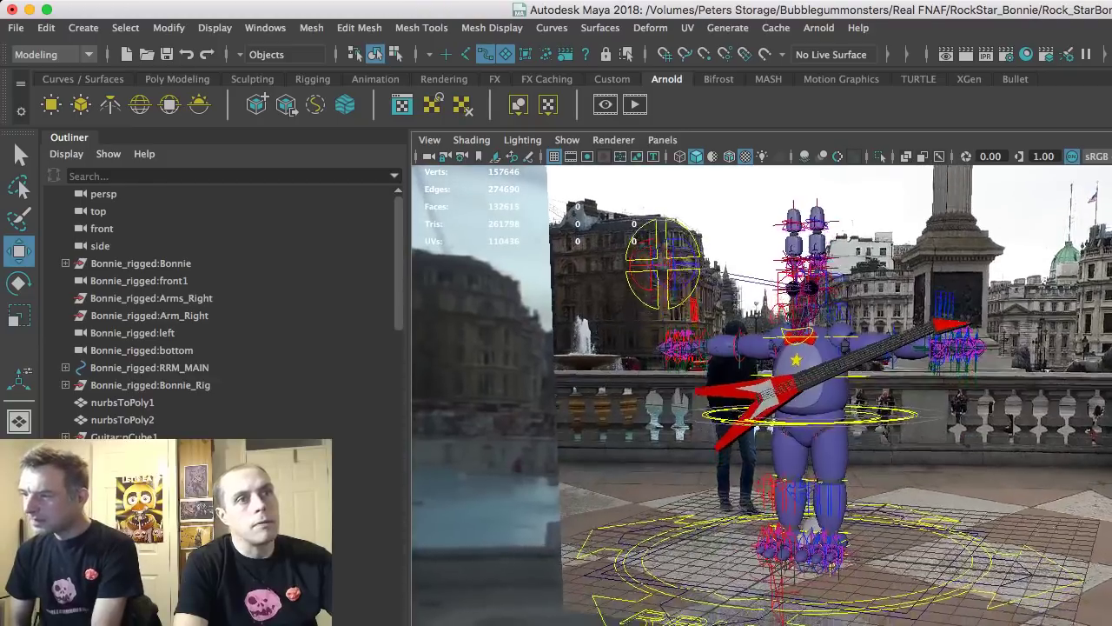
{"action": "left_click_drag", "start_coordinate": [773, 302], "coordinate": [608, 304], "text": "alt"}
{"action": "scroll", "coordinate": [739, 287], "scroll_direction": "up", "scroll_amount": 6}
{"action": "left_click_drag", "start_coordinate": [695, 261], "coordinate": [739, 237], "text": "alt"}
{"action": "middle_click_drag", "start_coordinate": [900, 530], "coordinate": [779, 359], "text": "alt"}
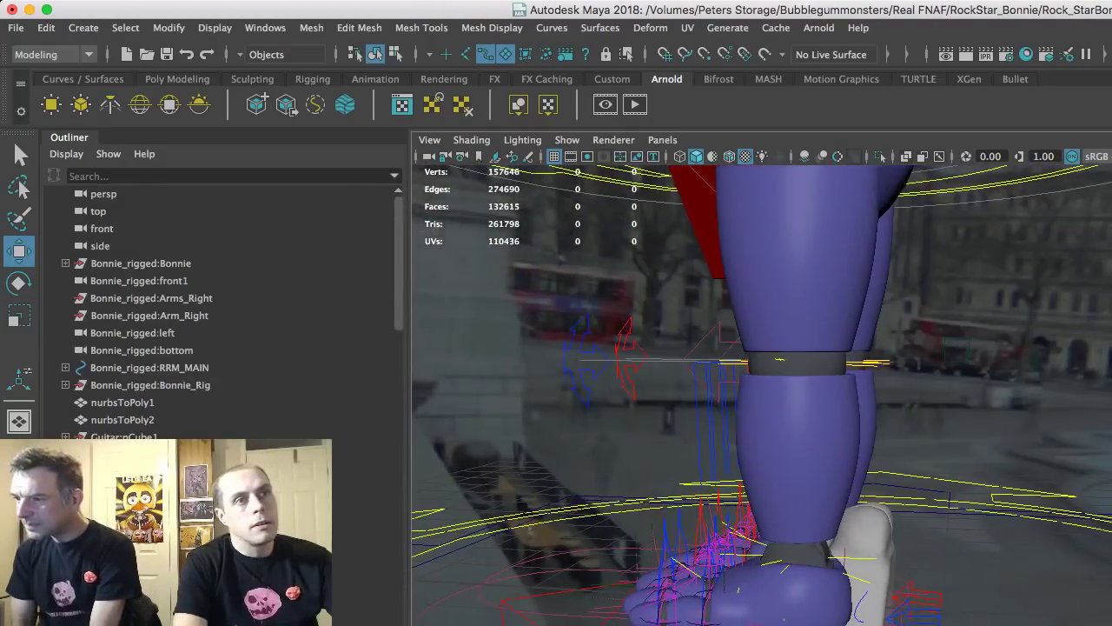
- Select all the pieces of the imported head model lying at the rig's feet, from the first to the last group
{"action": "left_click", "coordinate": [869, 539]}
{"action": "left_click_drag", "start_coordinate": [869, 539], "coordinate": [795, 569], "text": "alt"}
{"action": "scroll", "coordinate": [782, 391], "scroll_direction": "up", "scroll_amount": 4}
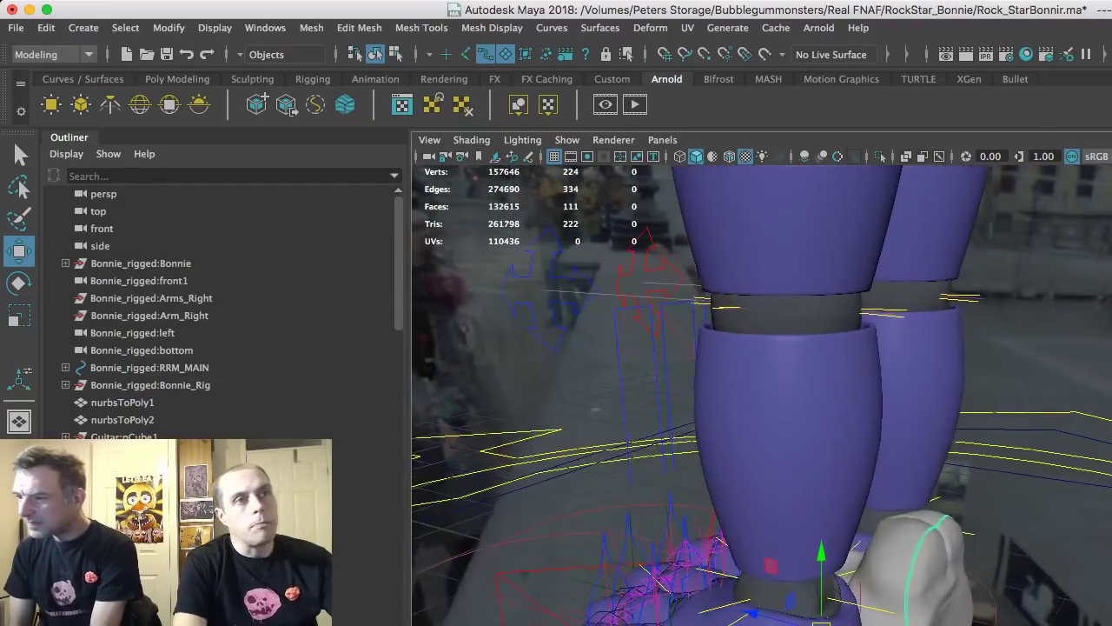
{"action": "left_click_drag", "start_coordinate": [782, 391], "coordinate": [765, 413], "text": "alt"}
{"action": "middle_click_drag", "start_coordinate": [819, 487], "coordinate": [704, 369], "text": "alt"}
{"action": "left_click_drag", "start_coordinate": [782, 391], "coordinate": [695, 435], "text": "alt"}
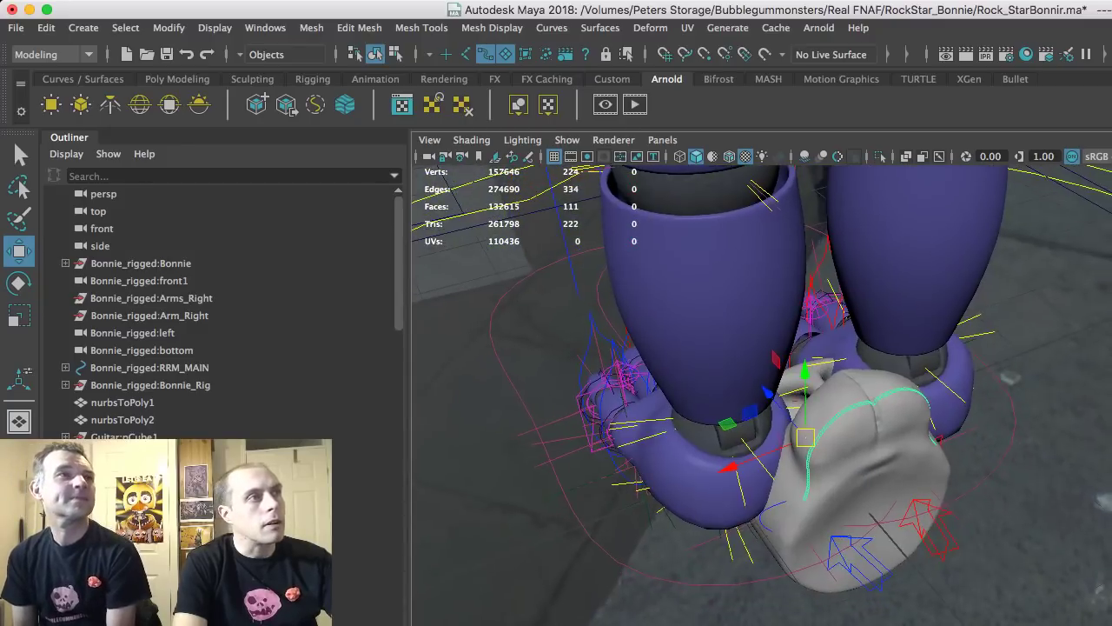
{"action": "scroll", "coordinate": [222, 304], "scroll_direction": "down", "scroll_amount": 3}
{"action": "left_click", "coordinate": [133, 402]}
{"action": "scroll", "coordinate": [222, 304], "scroll_direction": "down", "scroll_amount": 20}
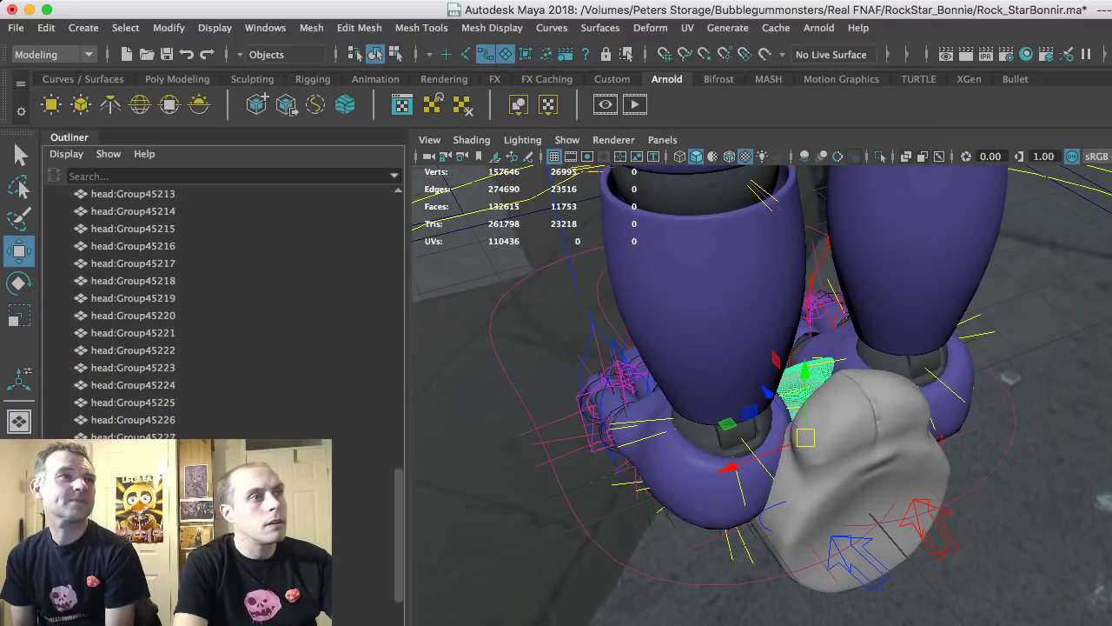
{"action": "left_click", "coordinate": [217, 609], "text": "shift"}
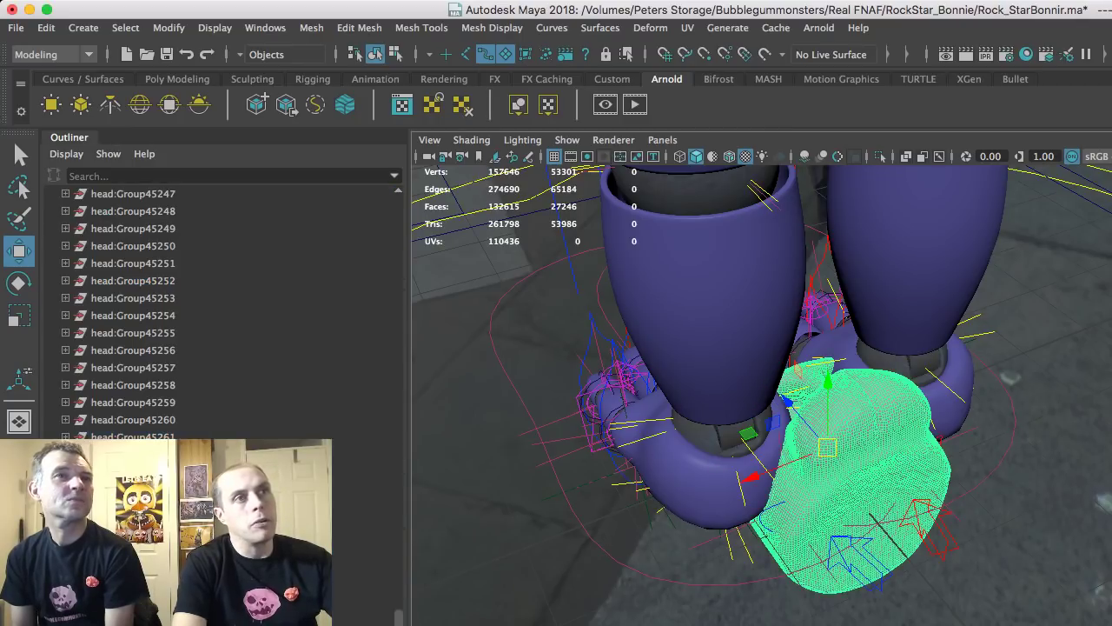
- Rotate the selected head pieces upright and turn the face toward the front of the rig
{"action": "scroll", "coordinate": [807, 430], "scroll_direction": "down", "scroll_amount": 3}
{"action": "key", "text": "e"}
{"action": "left_click_drag", "start_coordinate": [866, 512], "coordinate": [844, 416]}
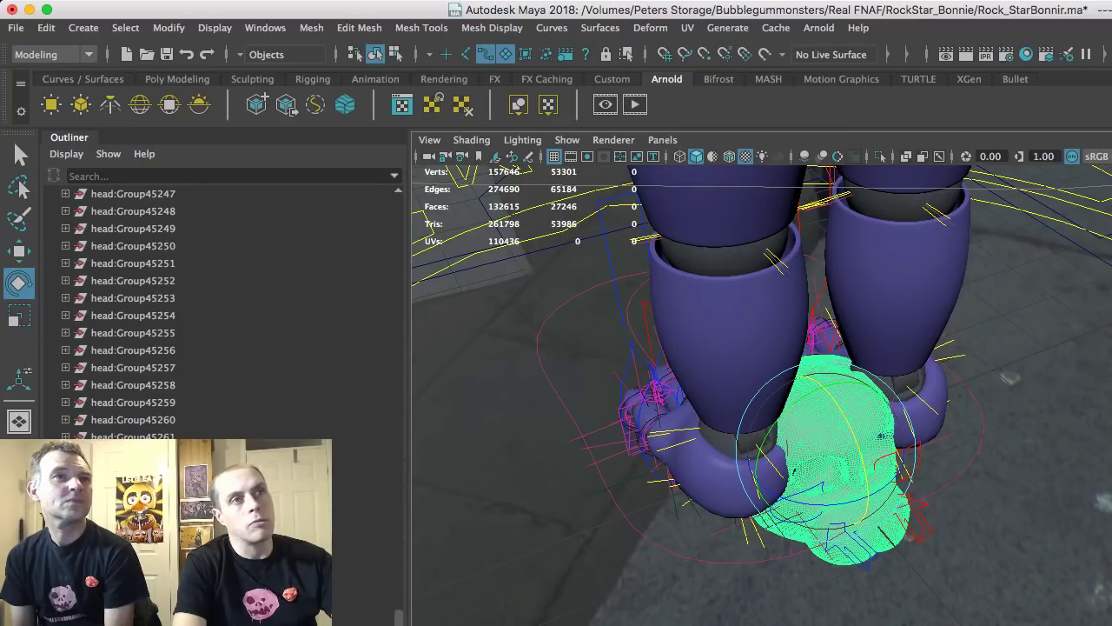
{"action": "mouse_move", "coordinate": [822, 505]}
{"action": "left_mouse_down"}
{"action": "mouse_move", "coordinate": [786, 499]}
{"action": "mouse_move", "coordinate": [750, 447]}
{"action": "mouse_move", "coordinate": [762, 483]}
{"action": "mouse_move", "coordinate": [823, 505]}
{"action": "left_mouse_up"}
{"action": "scroll", "coordinate": [763, 395], "scroll_direction": "up", "scroll_amount": 3}
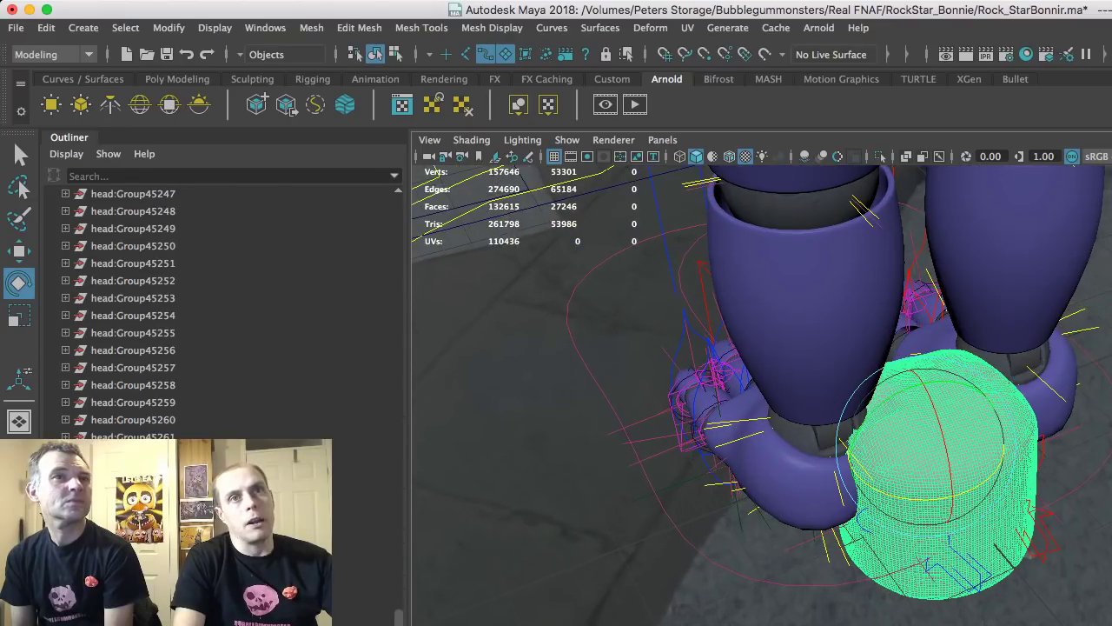
{"action": "left_click_drag", "start_coordinate": [762, 396], "coordinate": [751, 395], "text": "alt"}
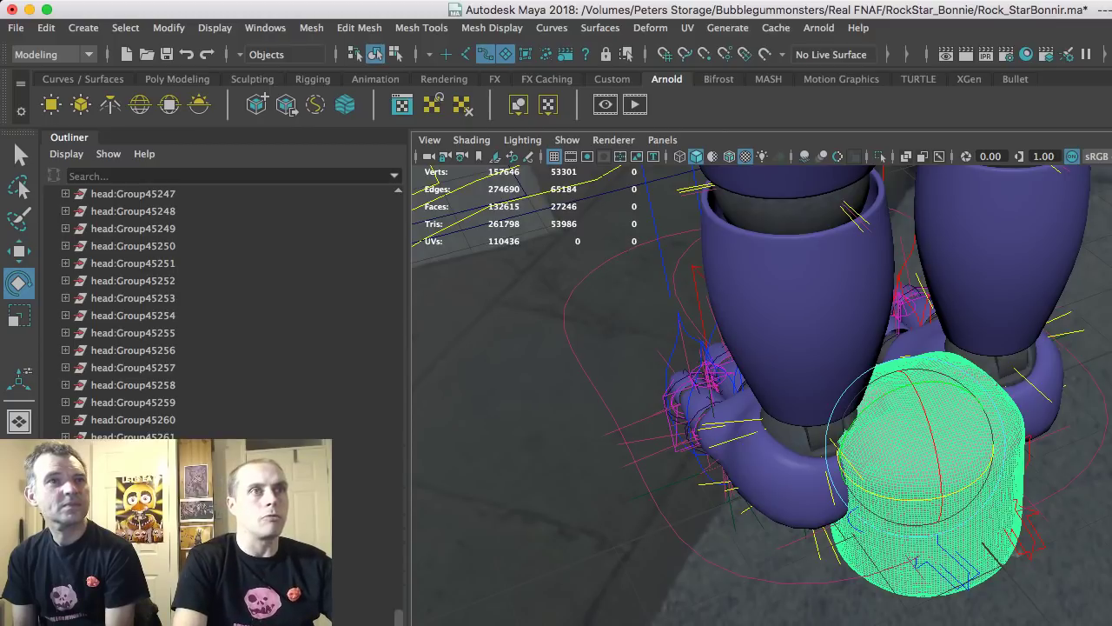
{"action": "scroll", "coordinate": [914, 469], "scroll_direction": "up", "scroll_amount": 5}
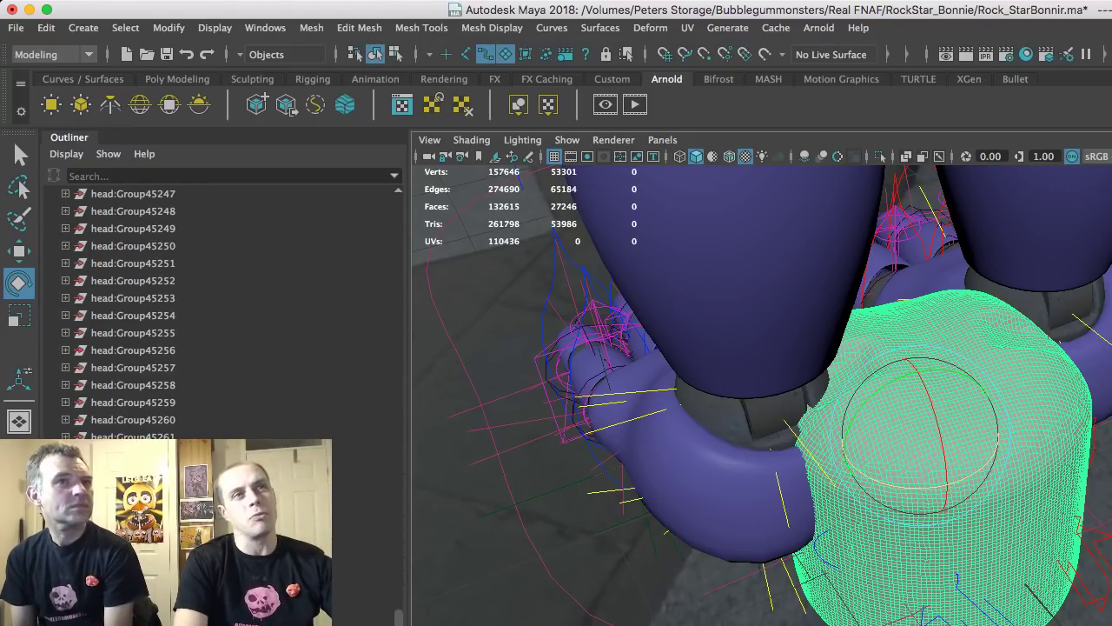
{"action": "left_click_drag", "start_coordinate": [921, 539], "coordinate": [869, 478], "text": "alt"}
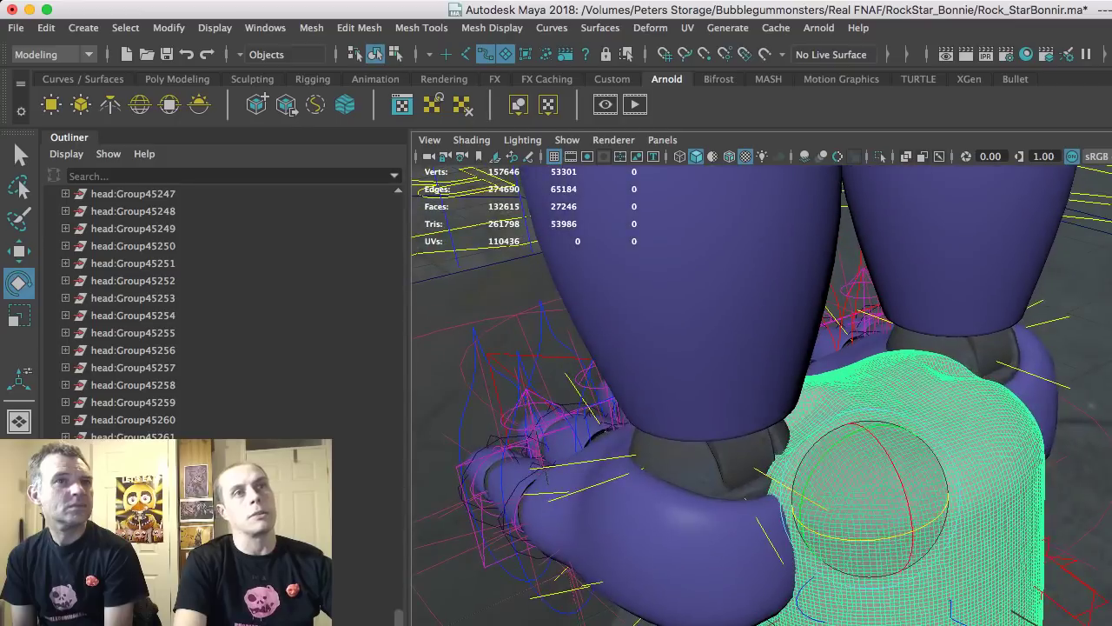
- Raise the head from the rig's feet to the top of the neck, around the black eyes
{"action": "key", "text": "w"}
{"action": "left_click_drag", "start_coordinate": [869, 426], "coordinate": [813, 165]}
{"action": "right_click_drag", "start_coordinate": [895, 365], "coordinate": [765, 365], "text": "alt"}
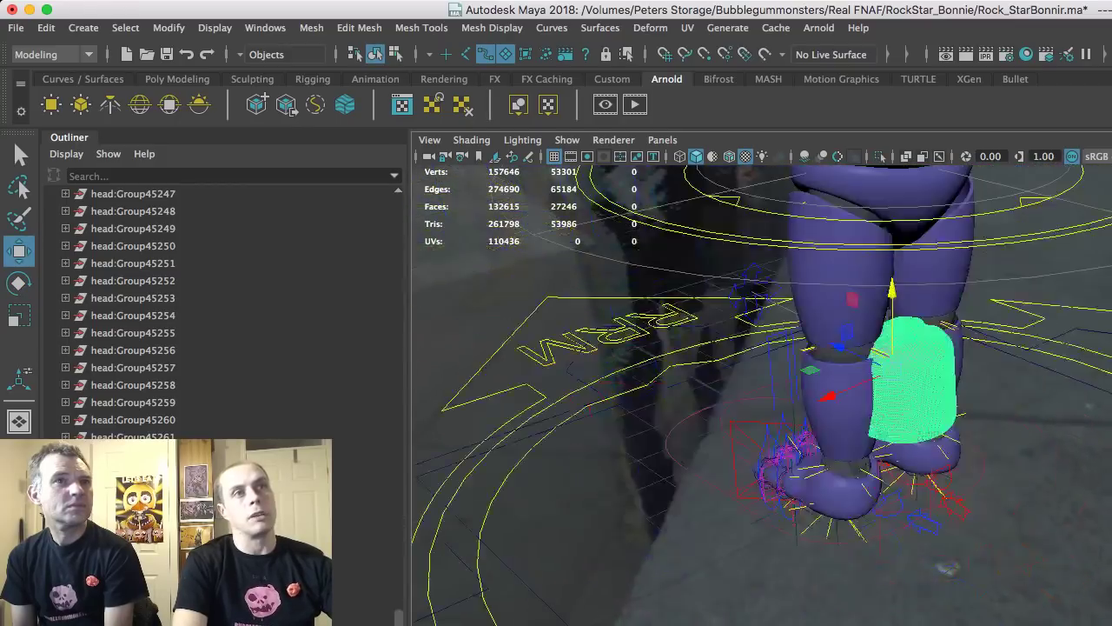
{"action": "left_click_drag", "start_coordinate": [765, 365], "coordinate": [801, 403], "text": "alt"}
{"action": "left_click_drag", "start_coordinate": [889, 473], "coordinate": [887, 130]}
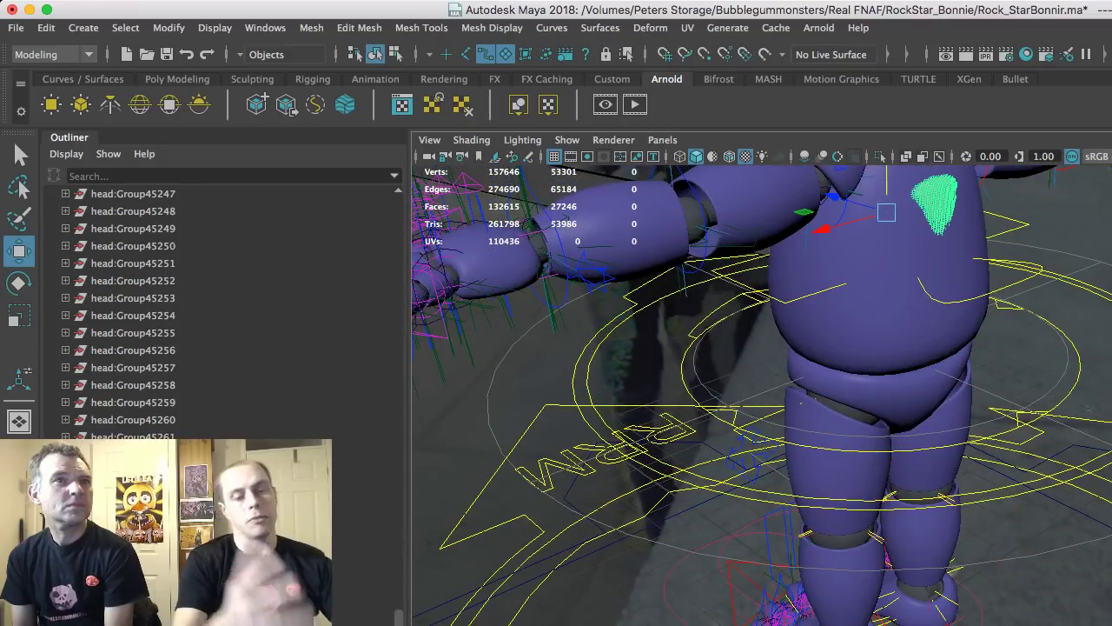
{"action": "middle_click_drag", "start_coordinate": [886, 211], "coordinate": [864, 517], "text": "alt"}
{"action": "left_click_drag", "start_coordinate": [864, 517], "coordinate": [830, 470], "text": "alt"}
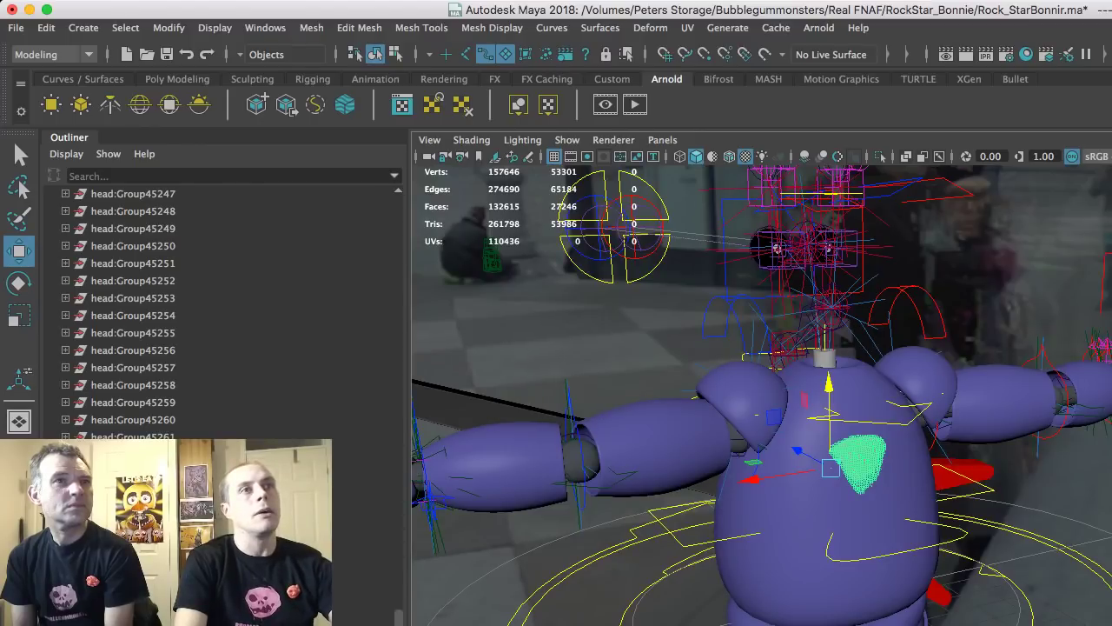
{"action": "left_click_drag", "start_coordinate": [829, 383], "coordinate": [826, 203]}
{"action": "left_click_drag", "start_coordinate": [826, 261], "coordinate": [1069, 287], "text": "alt"}
{"action": "left_click_drag", "start_coordinate": [712, 278], "coordinate": [843, 267], "text": "alt"}
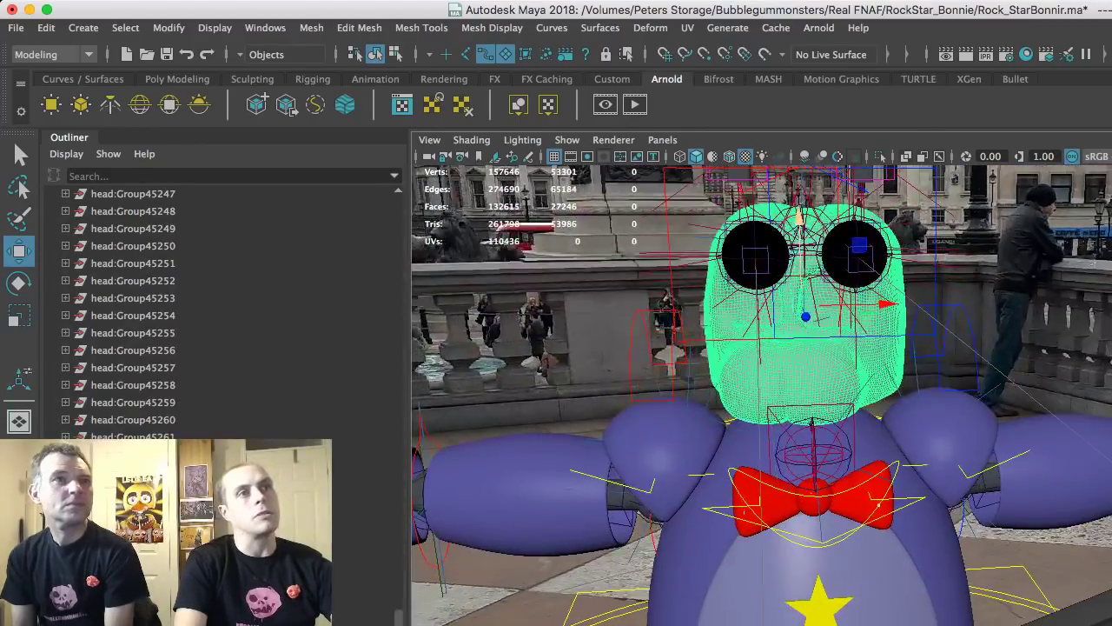
- Scale the head up uniformly and turn it slightly so the face points straight forward
{"action": "key", "text": "r"}
{"action": "left_click_drag", "start_coordinate": [801, 306], "coordinate": [856, 306]}
{"action": "key", "text": "e"}
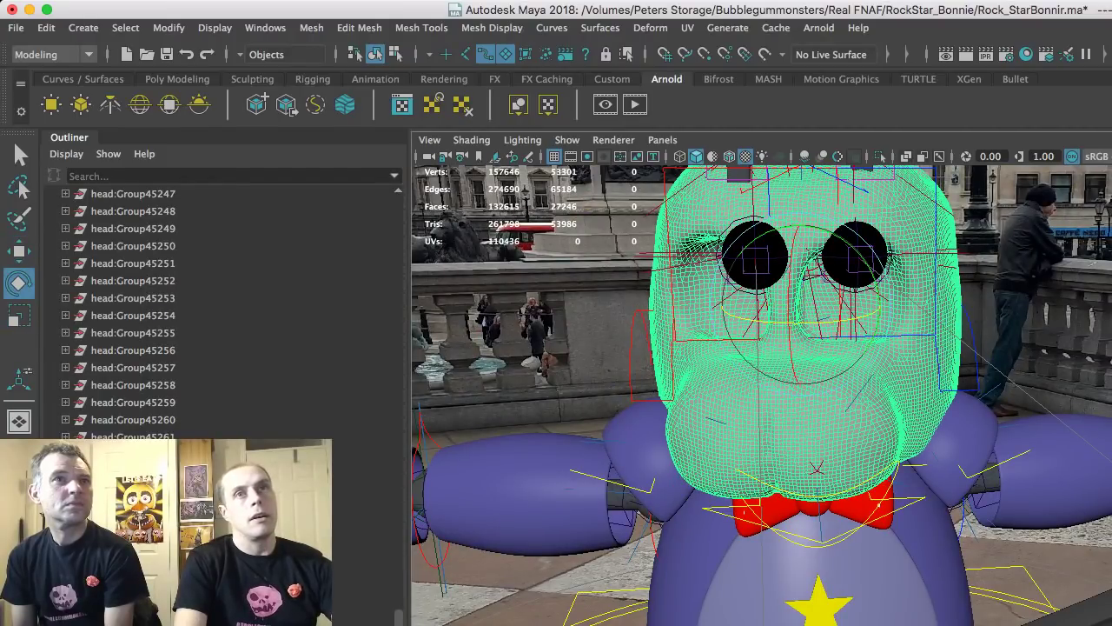
{"action": "left_click_drag", "start_coordinate": [786, 322], "coordinate": [802, 323]}
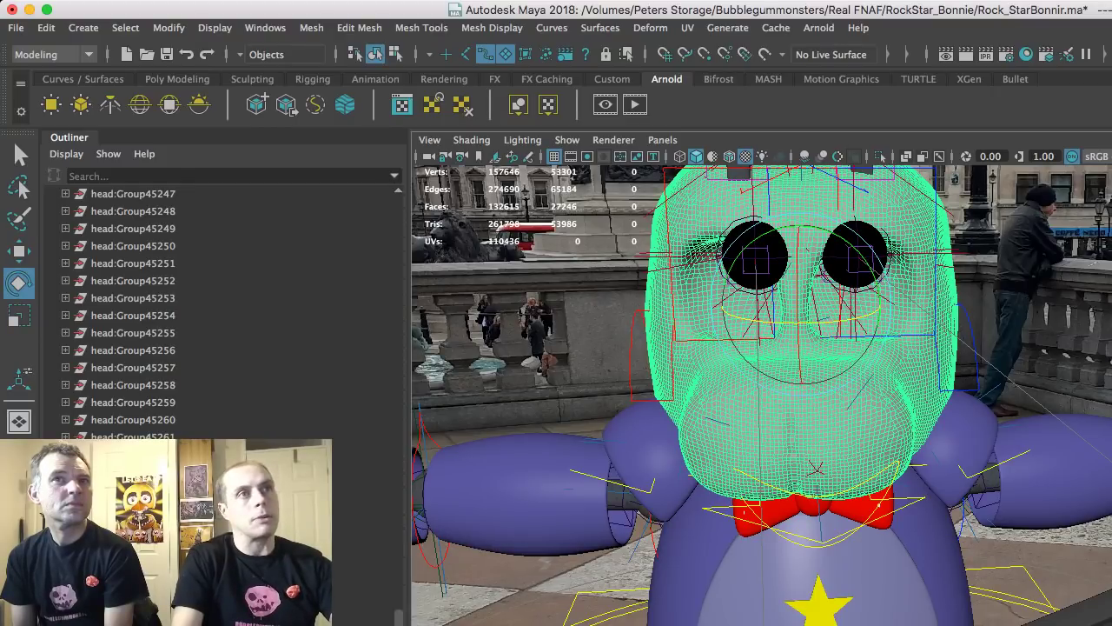
{"action": "left_click_drag", "start_coordinate": [816, 391], "coordinate": [798, 347], "text": "alt"}
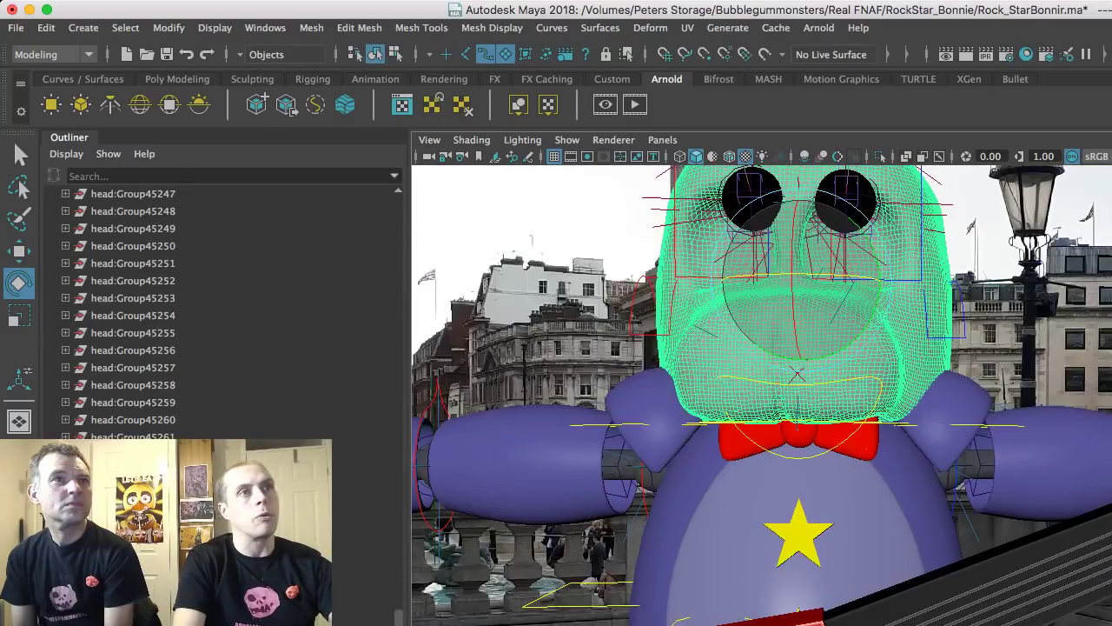
- In the front view, scale the head down slightly and raise it until the sockets line up with the rig's eyes
{"action": "key", "text": "space"}
{"action": "middle_click_drag", "start_coordinate": [798, 374], "coordinate": [803, 433], "text": "alt"}
{"action": "scroll", "coordinate": [762, 395], "scroll_direction": "up", "scroll_amount": 8}
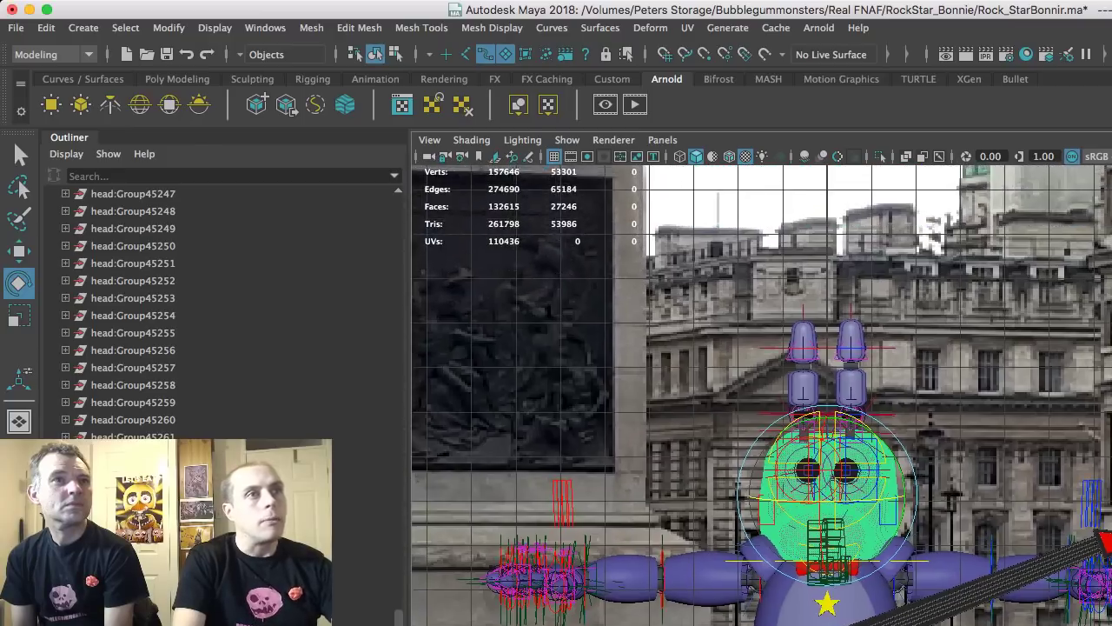
{"action": "key", "text": "r"}
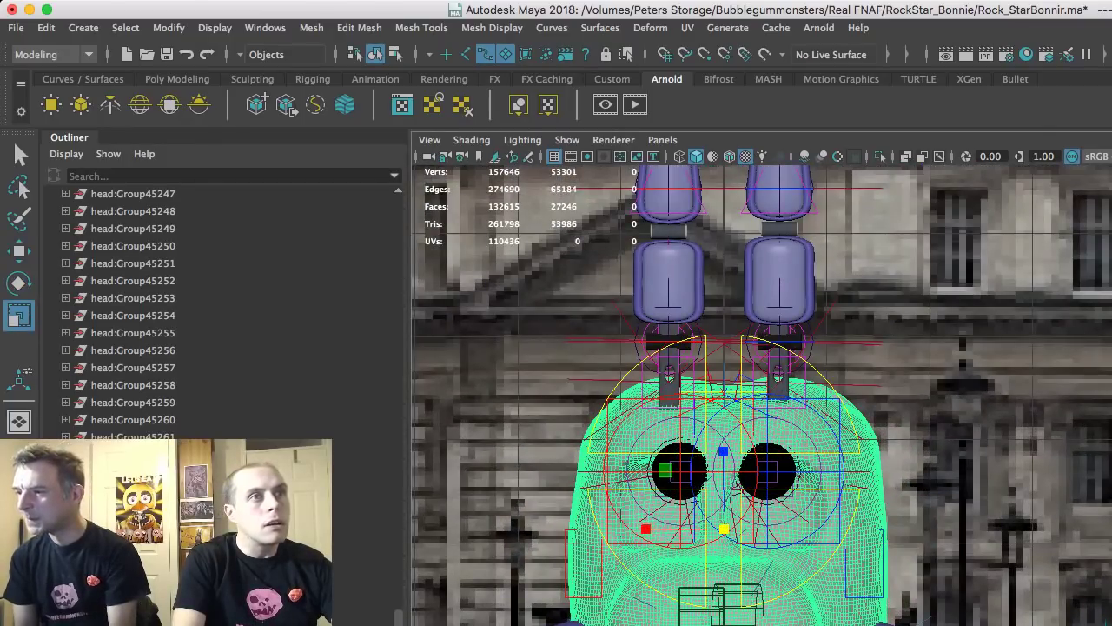
{"action": "left_click_drag", "start_coordinate": [724, 529], "coordinate": [704, 528]}
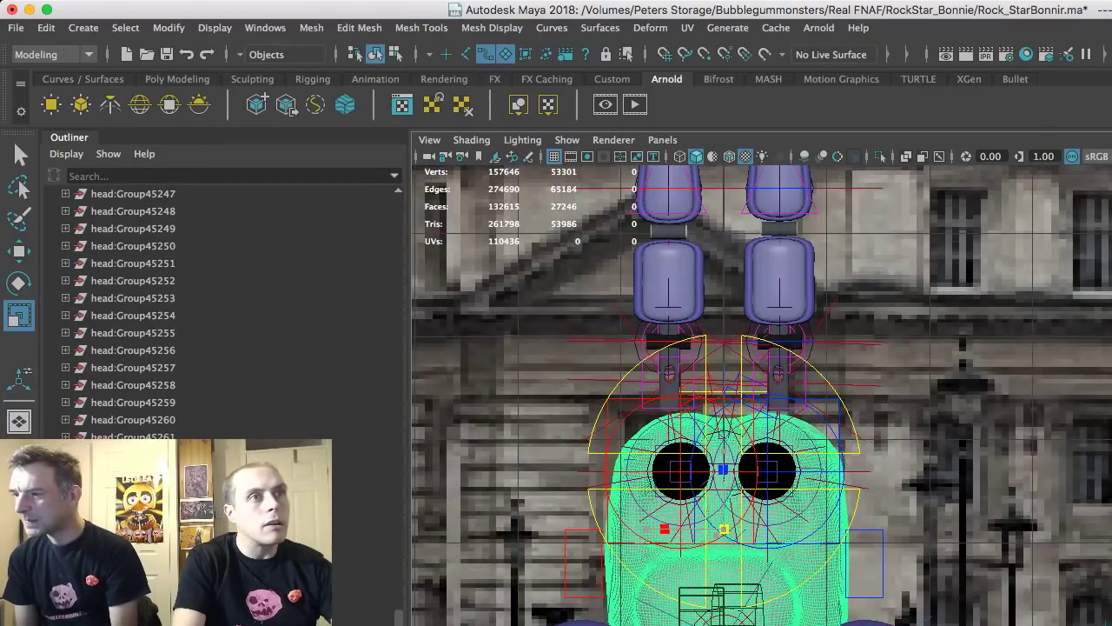
{"action": "key", "text": "w"}
{"action": "left_click_drag", "start_coordinate": [724, 445], "coordinate": [724, 397]}
{"action": "key", "text": "space"}
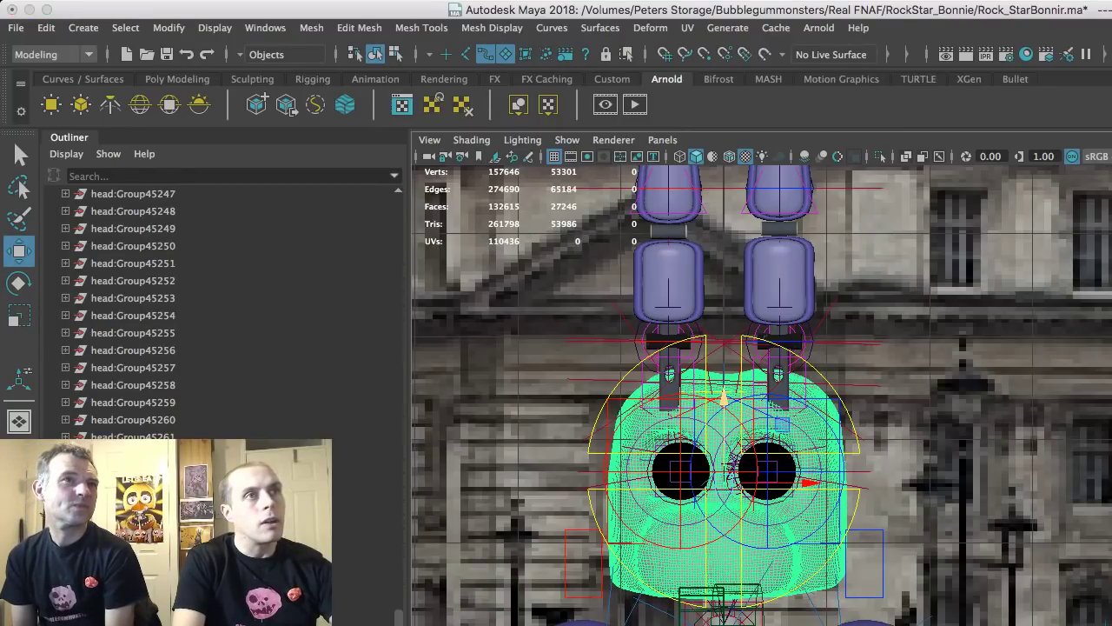
{"action": "left_click_drag", "start_coordinate": [919, 417], "coordinate": [678, 417], "text": "alt"}
{"action": "middle_click_drag", "start_coordinate": [920, 436], "coordinate": [987, 566], "text": "alt"}
{"action": "left_click_drag", "start_coordinate": [834, 435], "coordinate": [823, 399], "text": "alt"}
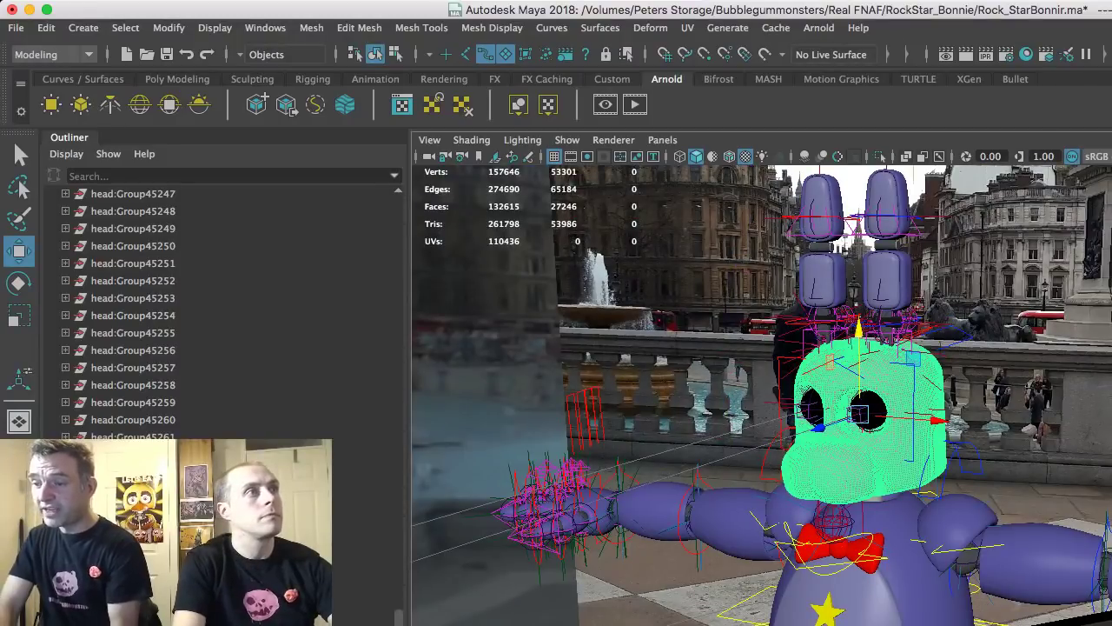
- Import the exported jaw model into the scene and select it behind the rig's feet
{"action": "left_click", "coordinate": [15, 28]}
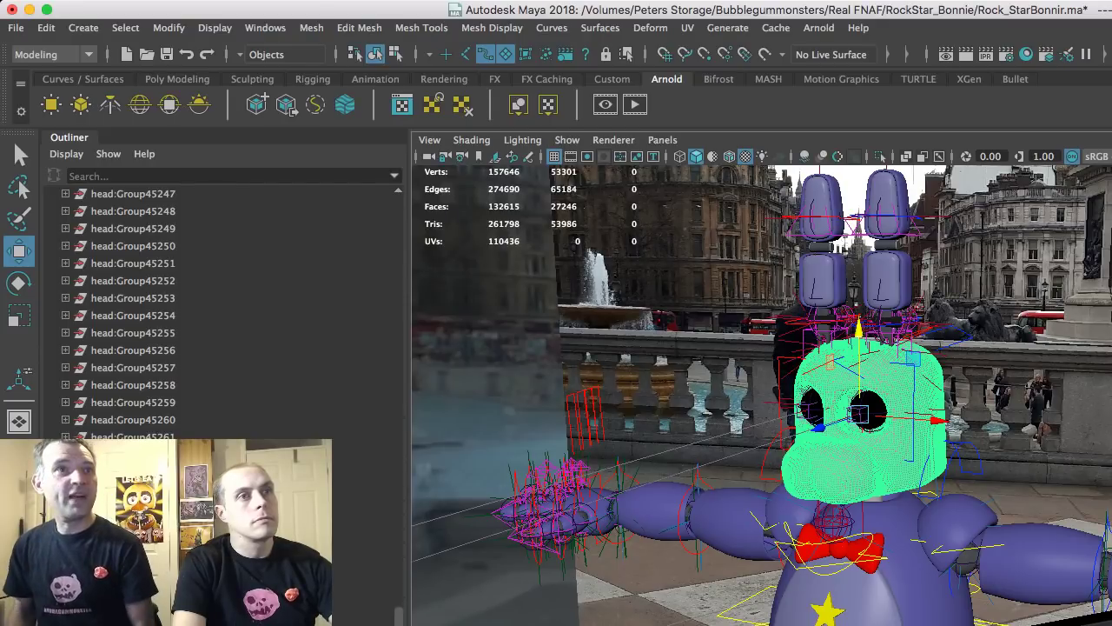
{"action": "scroll", "coordinate": [860, 417], "scroll_direction": "down", "scroll_amount": 7}
{"action": "left_click_drag", "start_coordinate": [860, 417], "coordinate": [574, 226], "text": "alt"}
{"action": "left_click", "coordinate": [1040, 584]}
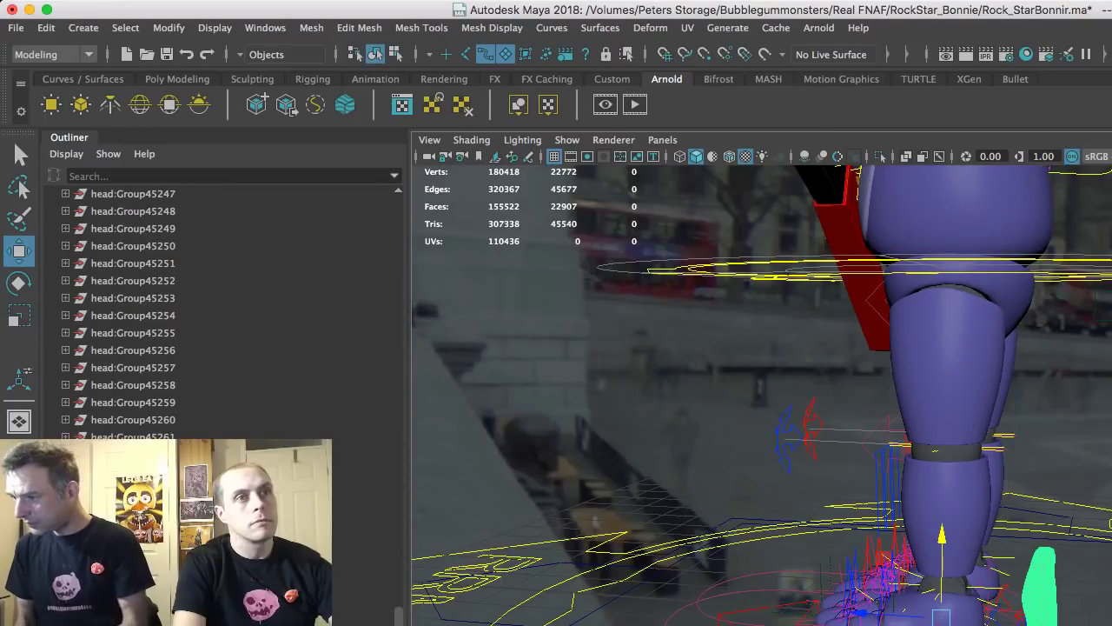
- Raise the jaw to the height of the rig's back and rotate it from vertical to horizontal
{"action": "left_click_drag", "start_coordinate": [941, 539], "coordinate": [943, 110]}
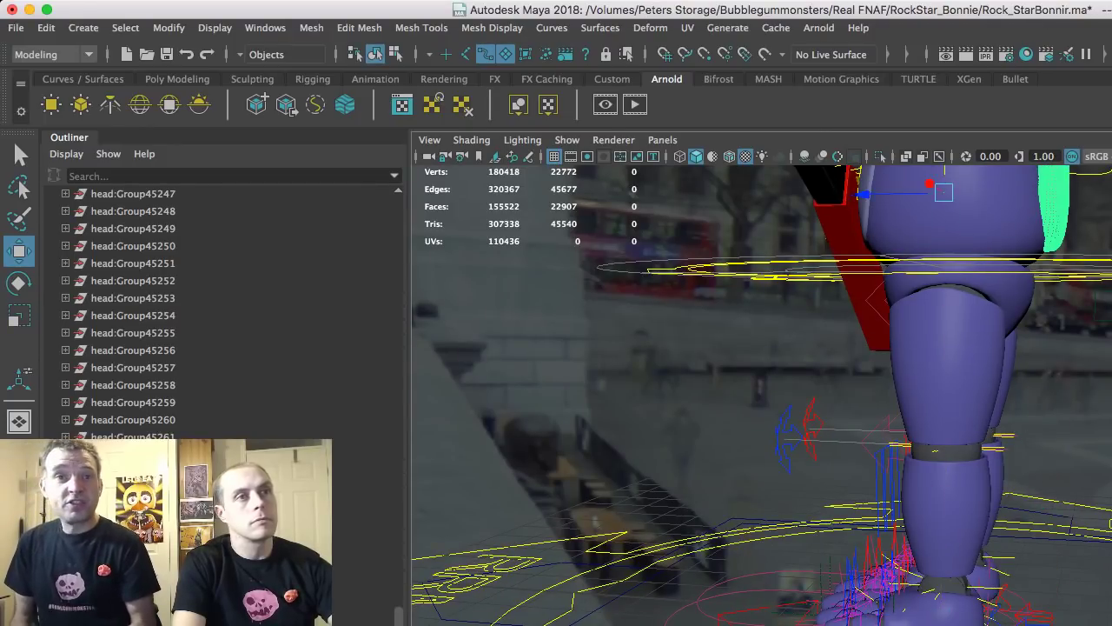
{"action": "scroll", "coordinate": [941, 391], "scroll_direction": "down", "scroll_amount": 4}
{"action": "middle_click_drag", "start_coordinate": [939, 309], "coordinate": [931, 442], "text": "alt"}
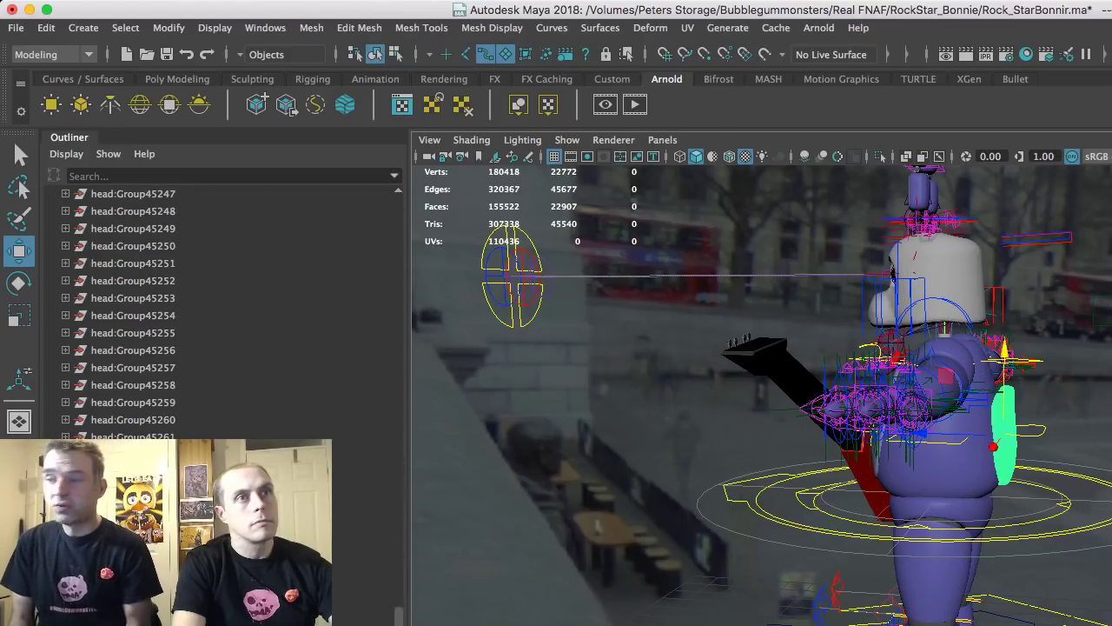
{"action": "key", "text": "e"}
{"action": "left_click_drag", "start_coordinate": [1053, 374], "coordinate": [1079, 466]}
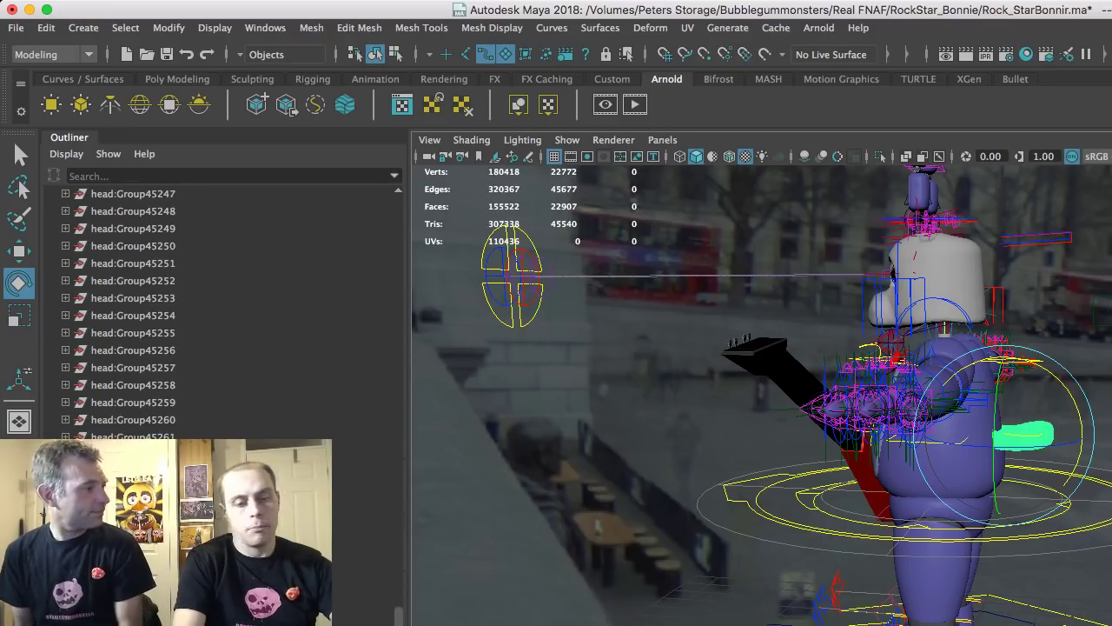
- Move the jaw up to the neck and forward until it sits beneath the head, above the bow tie
{"action": "key", "text": "w"}
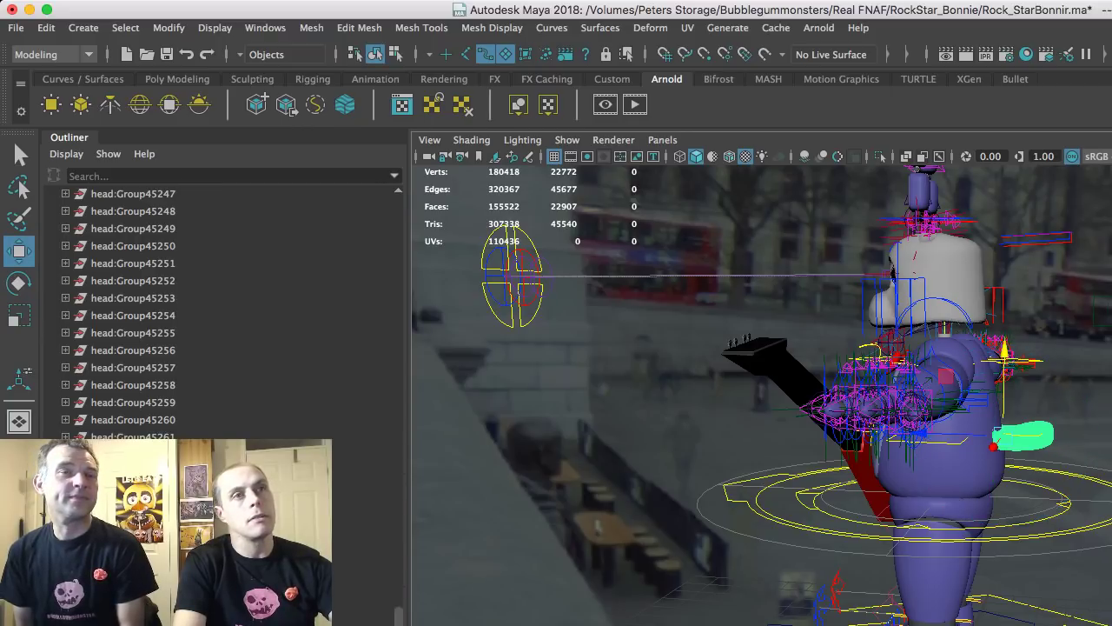
{"action": "left_click_drag", "start_coordinate": [1005, 351], "coordinate": [1005, 252]}
{"action": "middle_click_drag", "start_coordinate": [1005, 252], "coordinate": [970, 360], "text": "alt"}
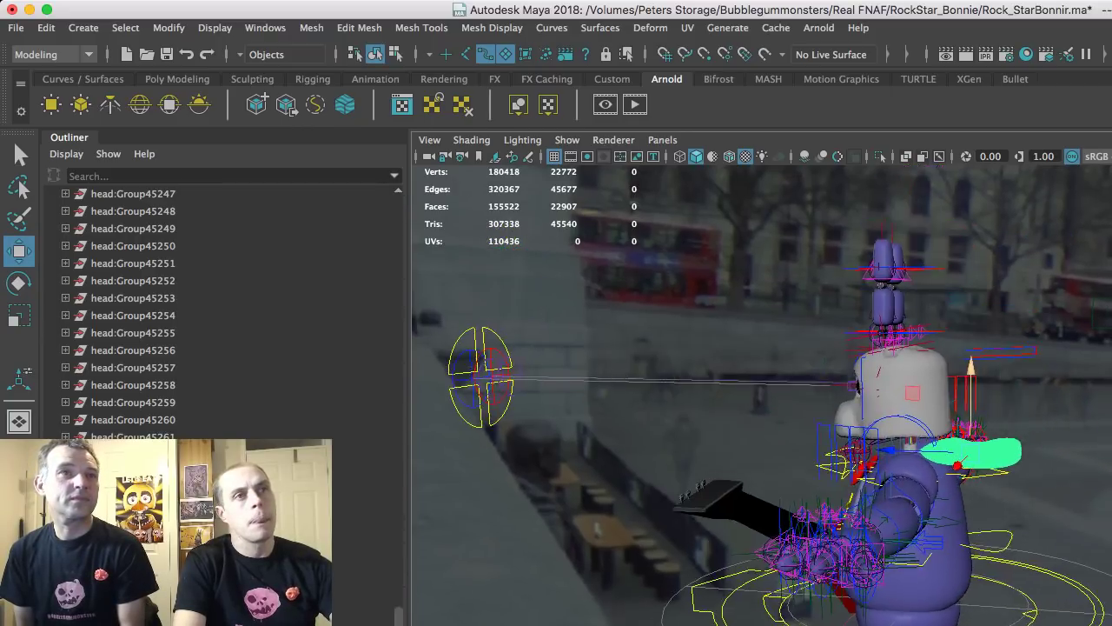
{"action": "right_click_drag", "start_coordinate": [970, 360], "coordinate": [1043, 359], "text": "alt"}
{"action": "left_click_drag", "start_coordinate": [923, 441], "coordinate": [982, 435]}
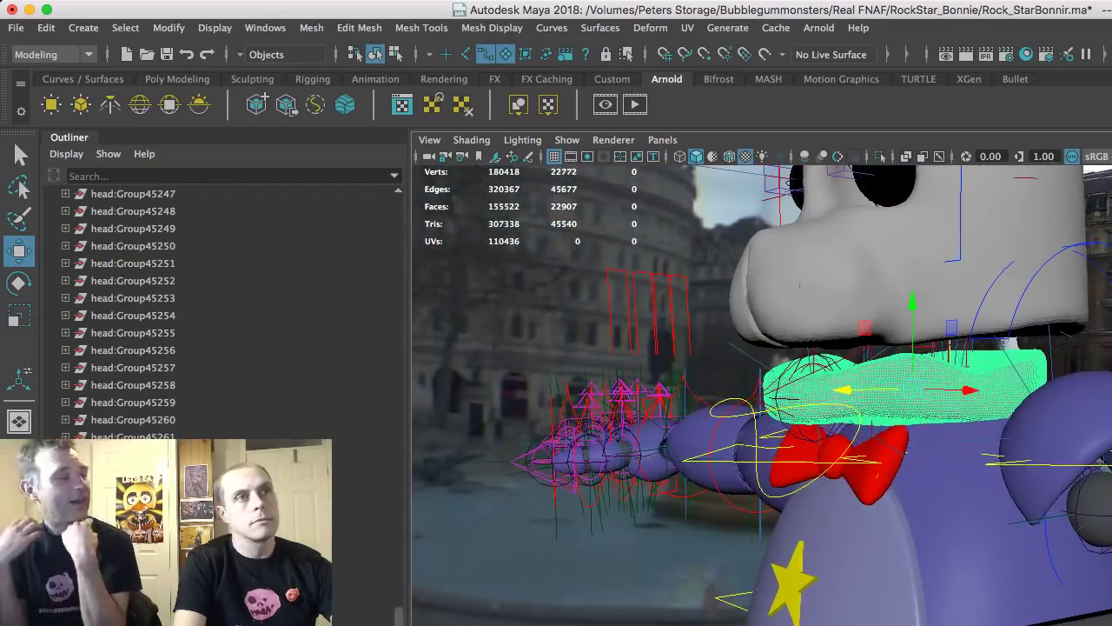
- Tilt the front of the jaw downward and adjust its width to match the underside of the head
{"action": "key", "text": "e"}
{"action": "left_click_drag", "start_coordinate": [880, 321], "coordinate": [868, 333]}
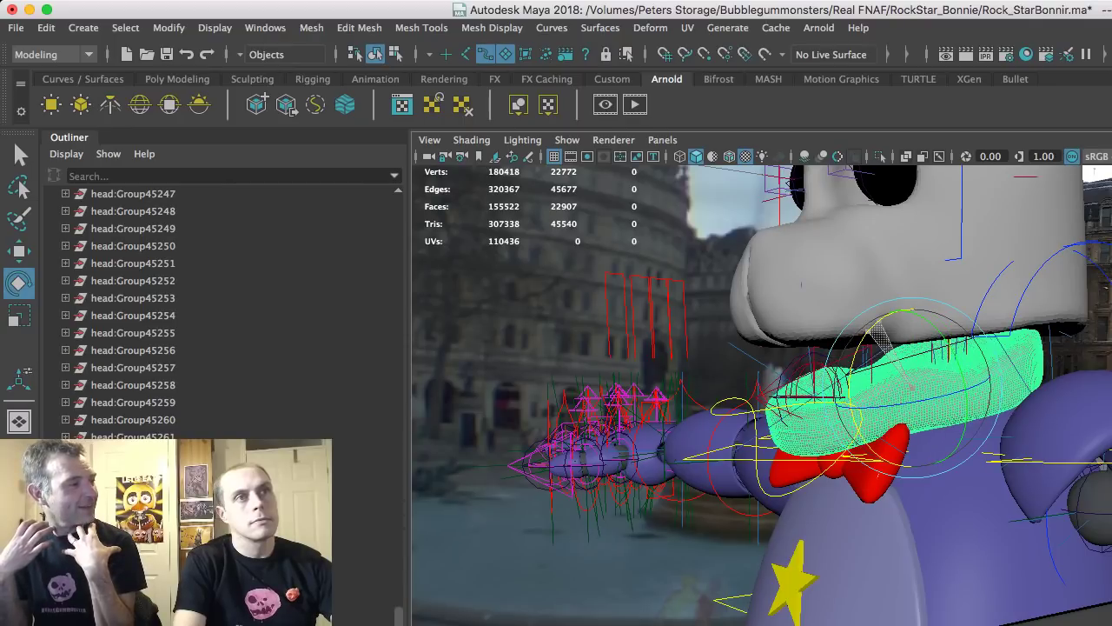
{"action": "key", "text": "w"}
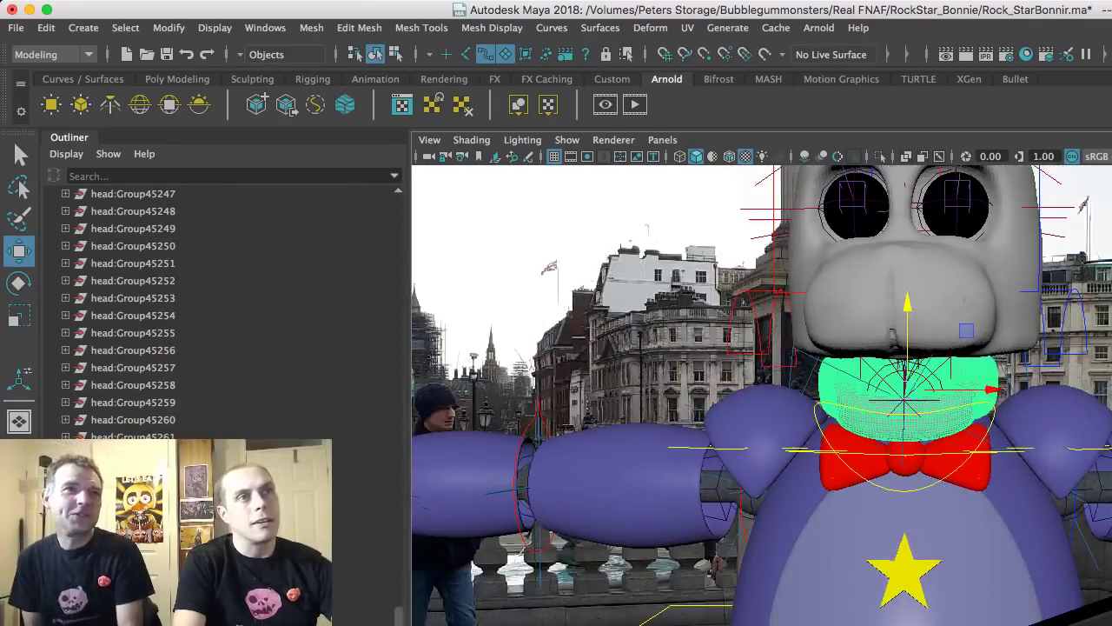
{"action": "key", "text": "r"}
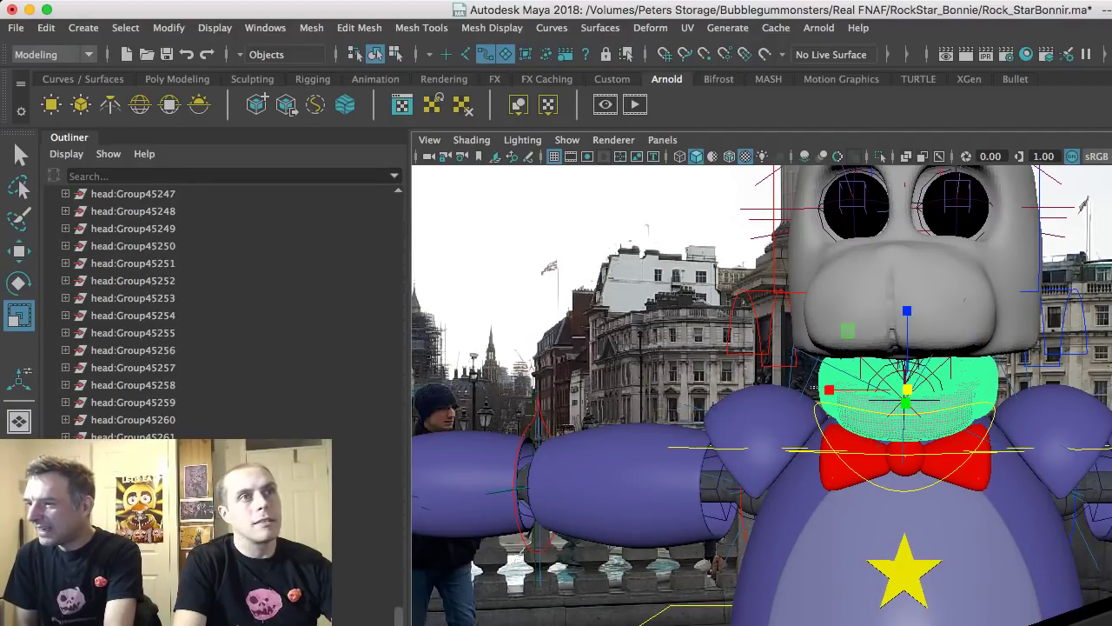
{"action": "key", "text": "alt+d"}
{"action": "left_click", "coordinate": [830, 389]}
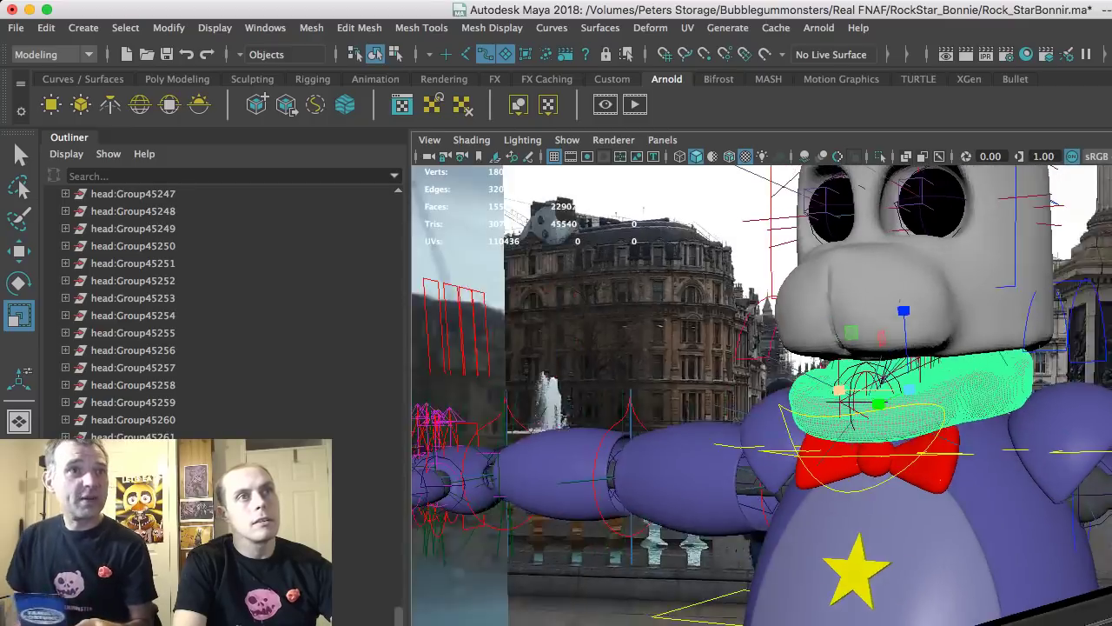
{"action": "middle_click_drag", "start_coordinate": [762, 348], "coordinate": [732, 501], "text": "alt"}
{"action": "scroll", "coordinate": [762, 395], "scroll_direction": "up", "scroll_amount": 3}
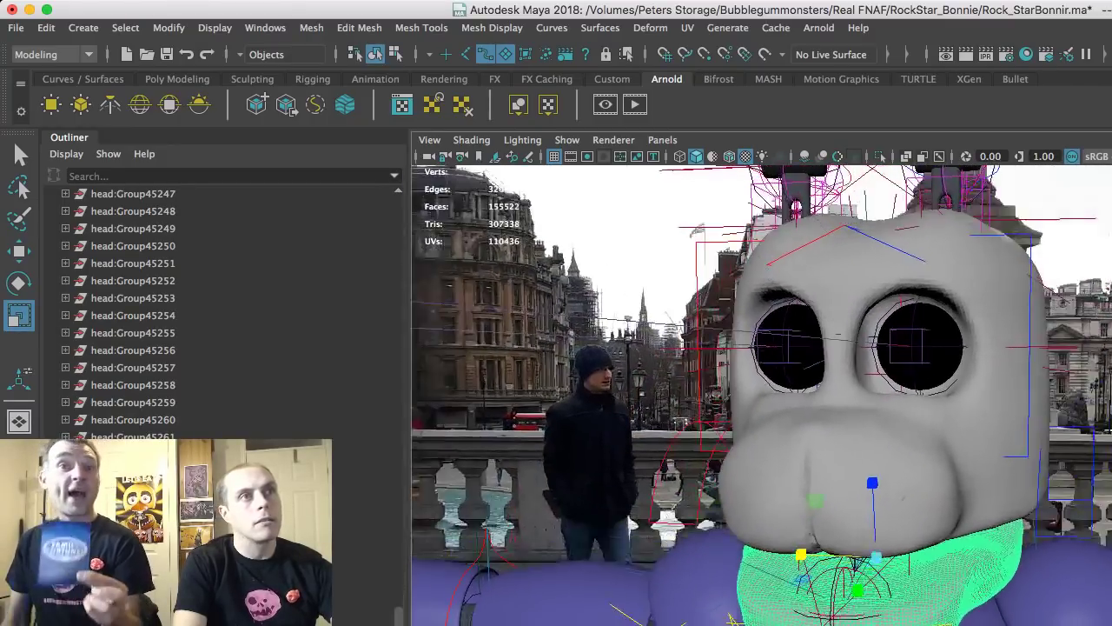
{"action": "left_click_drag", "start_coordinate": [761, 391], "coordinate": [969, 396], "text": "alt"}
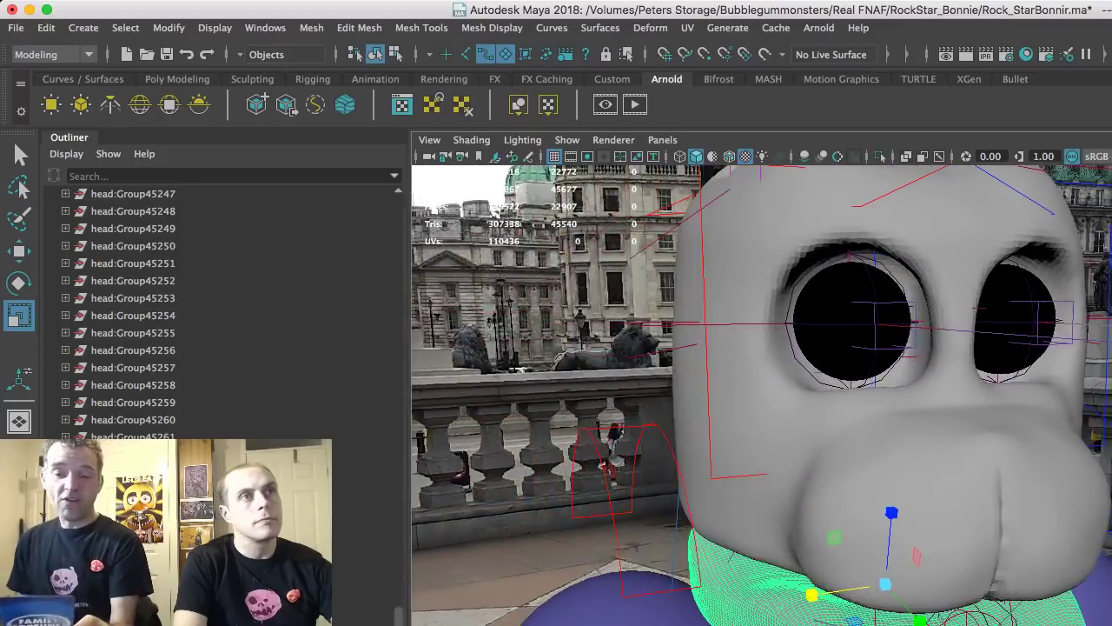
- Select both eyeballs and raise them slightly within the head's eye sockets
{"action": "left_click", "coordinate": [970, 396]}
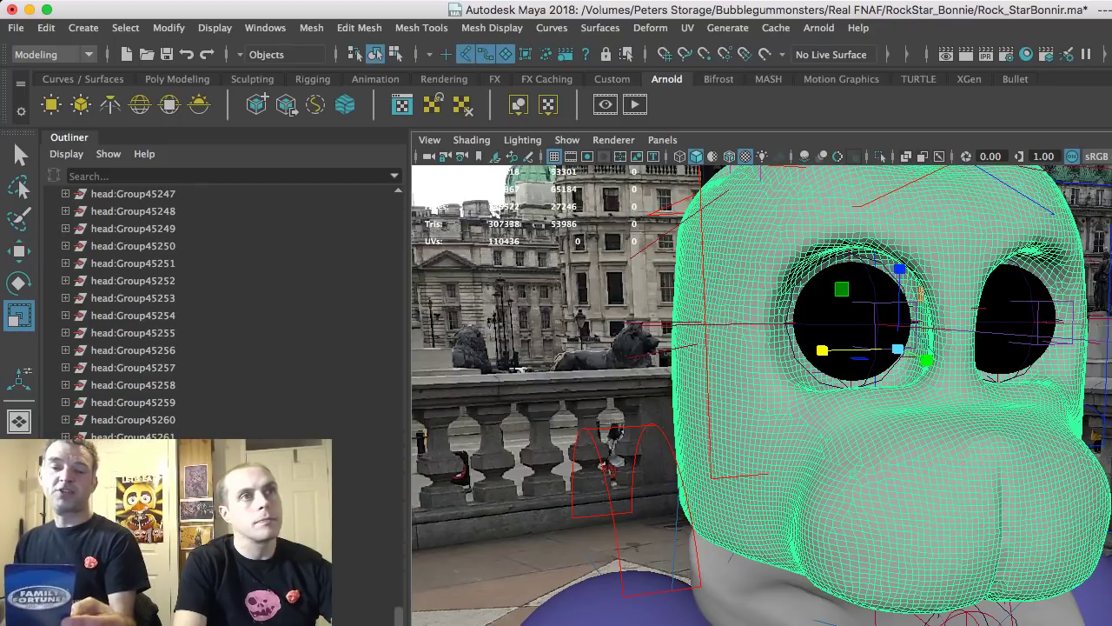
{"action": "left_click_drag", "start_coordinate": [970, 395], "coordinate": [891, 396], "text": "alt"}
{"action": "middle_click_drag", "start_coordinate": [892, 395], "coordinate": [914, 486], "text": "alt"}
{"action": "right_click_drag", "start_coordinate": [914, 487], "coordinate": [1000, 486], "text": "alt"}
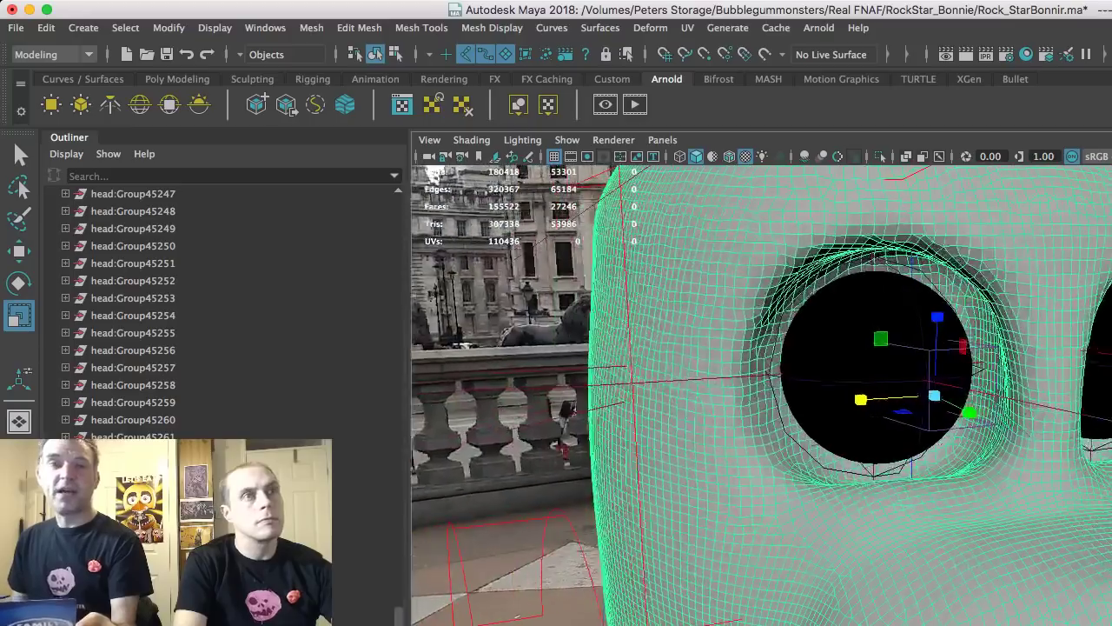
{"action": "left_click", "coordinate": [877, 367]}
{"action": "left_click_drag", "start_coordinate": [878, 367], "coordinate": [707, 348], "text": "alt"}
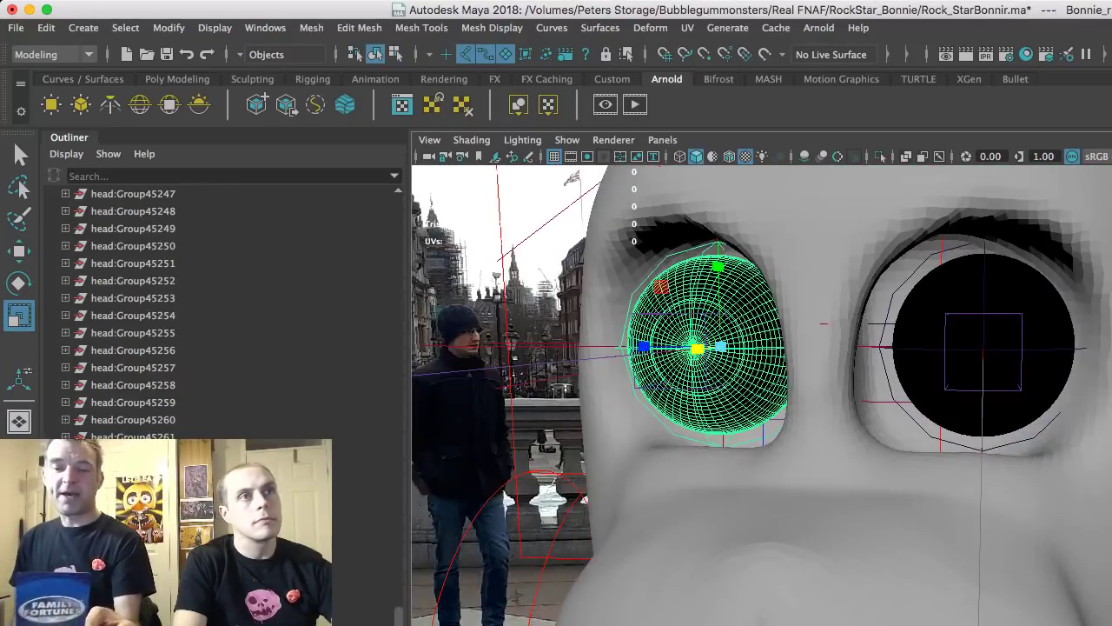
{"action": "left_click", "coordinate": [984, 346], "text": "shift"}
{"action": "scroll", "coordinate": [904, 391], "scroll_direction": "down", "scroll_amount": 3}
{"action": "key", "text": "w"}
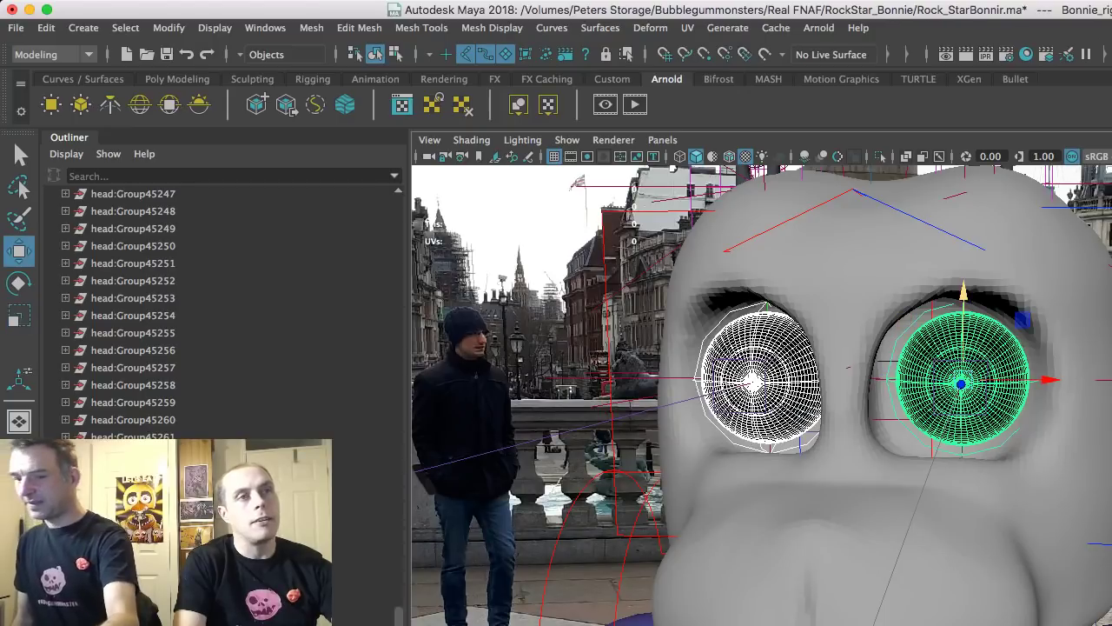
{"action": "left_click_drag", "start_coordinate": [963, 292], "coordinate": [963, 285]}
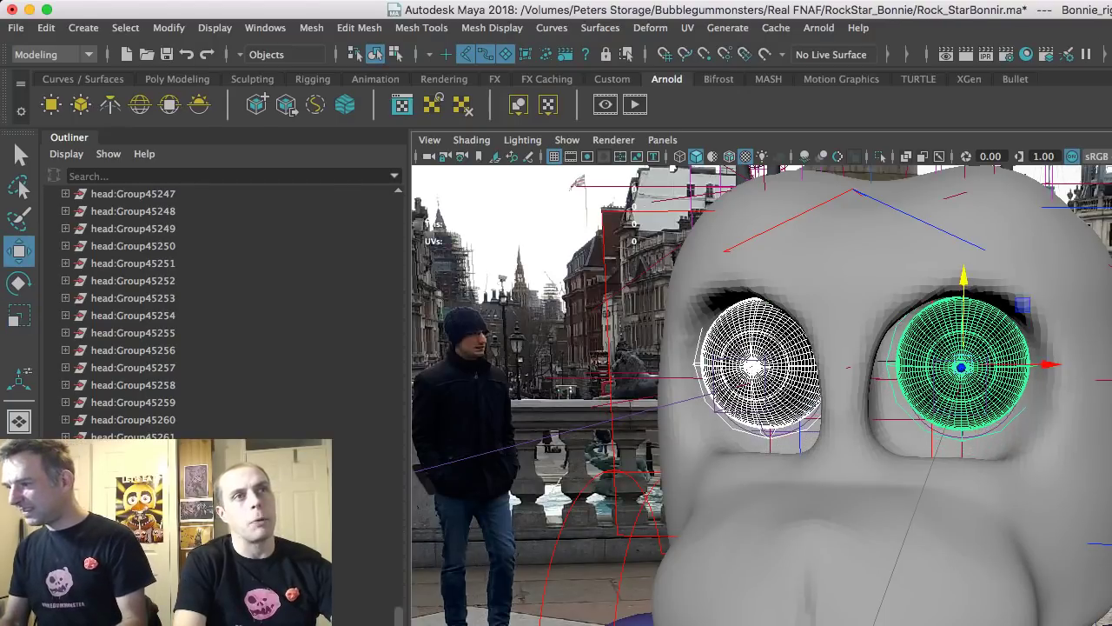
{"action": "scroll", "coordinate": [904, 391], "scroll_direction": "down", "scroll_amount": 5}
{"action": "left_click_drag", "start_coordinate": [904, 391], "coordinate": [917, 369], "text": "alt"}
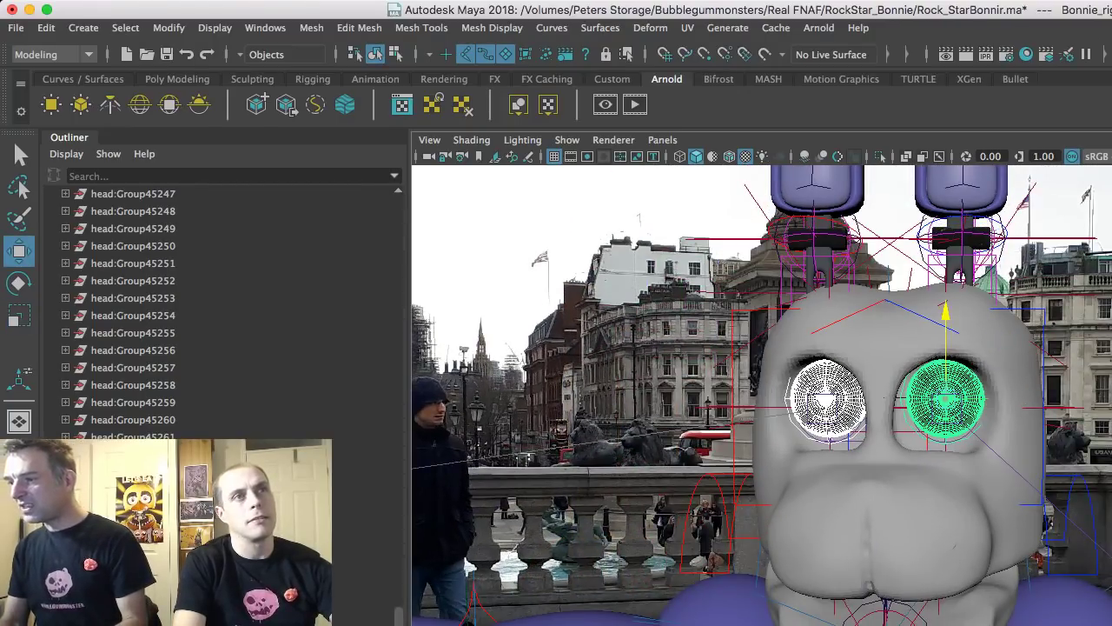
- Raise the head slightly so its top sits closer to the ear bases
{"action": "left_click", "coordinate": [886, 522]}
{"action": "scroll", "coordinate": [903, 434], "scroll_direction": "down", "scroll_amount": 2}
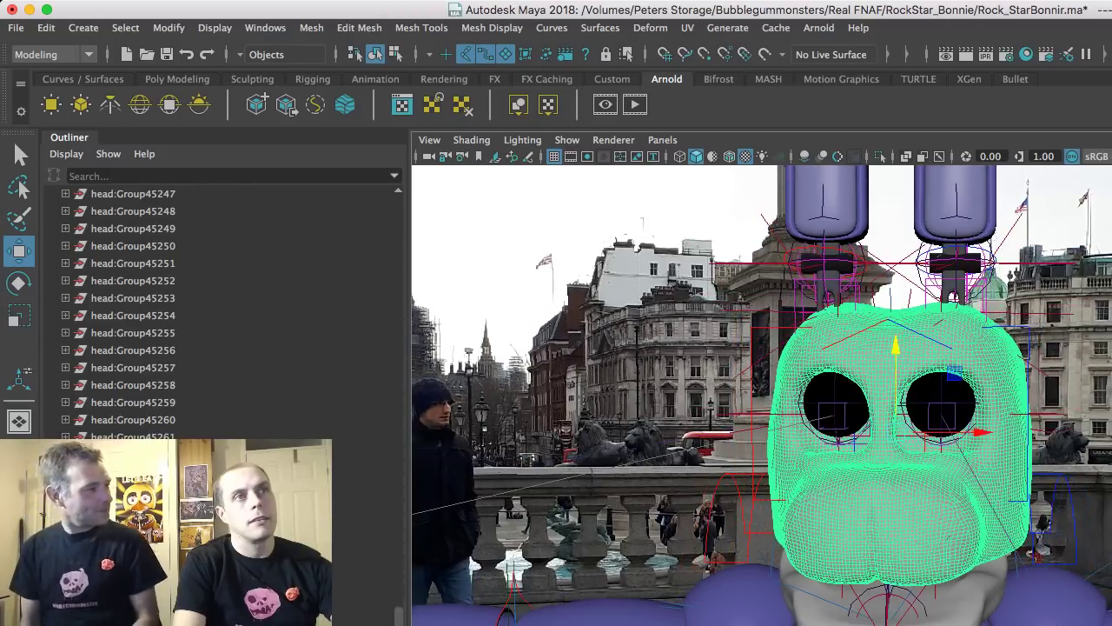
{"action": "left_click_drag", "start_coordinate": [896, 347], "coordinate": [896, 326]}
- Try to lower one ear onto the head with its base control, undoing the changes
{"action": "left_click_drag", "start_coordinate": [904, 391], "coordinate": [622, 387], "text": "alt"}
{"action": "middle_click_drag", "start_coordinate": [622, 386], "coordinate": [604, 469], "text": "alt"}
{"action": "left_click_drag", "start_coordinate": [604, 469], "coordinate": [651, 471], "text": "alt"}
{"action": "right_click_drag", "start_coordinate": [652, 471], "coordinate": [739, 471], "text": "alt"}
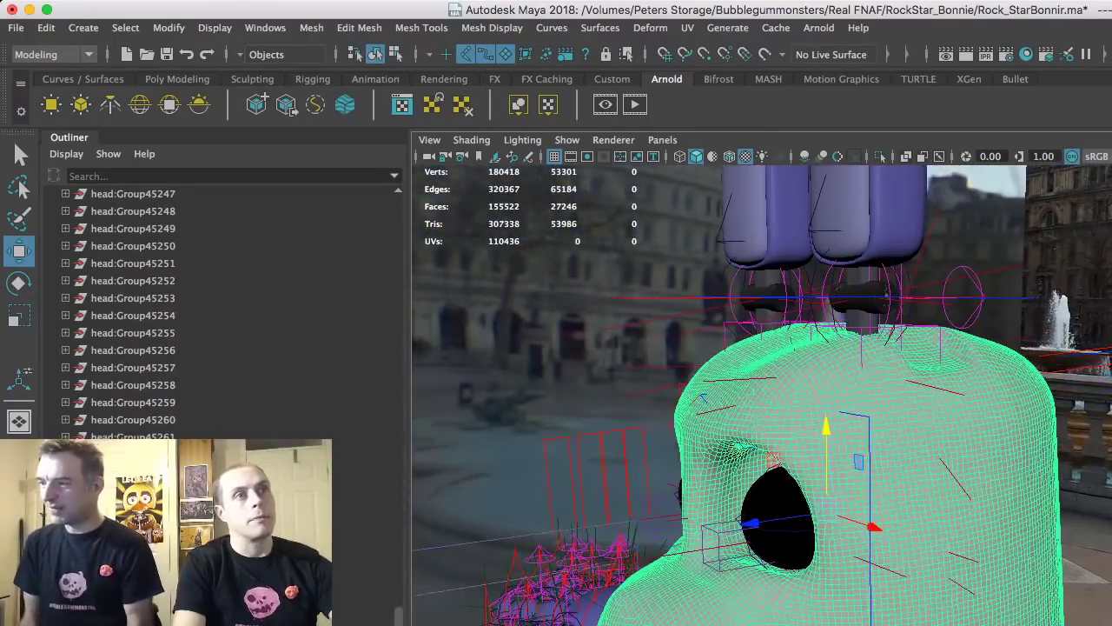
{"action": "left_click", "coordinate": [899, 300]}
{"action": "left_click_drag", "start_coordinate": [899, 300], "coordinate": [925, 300], "text": "alt"}
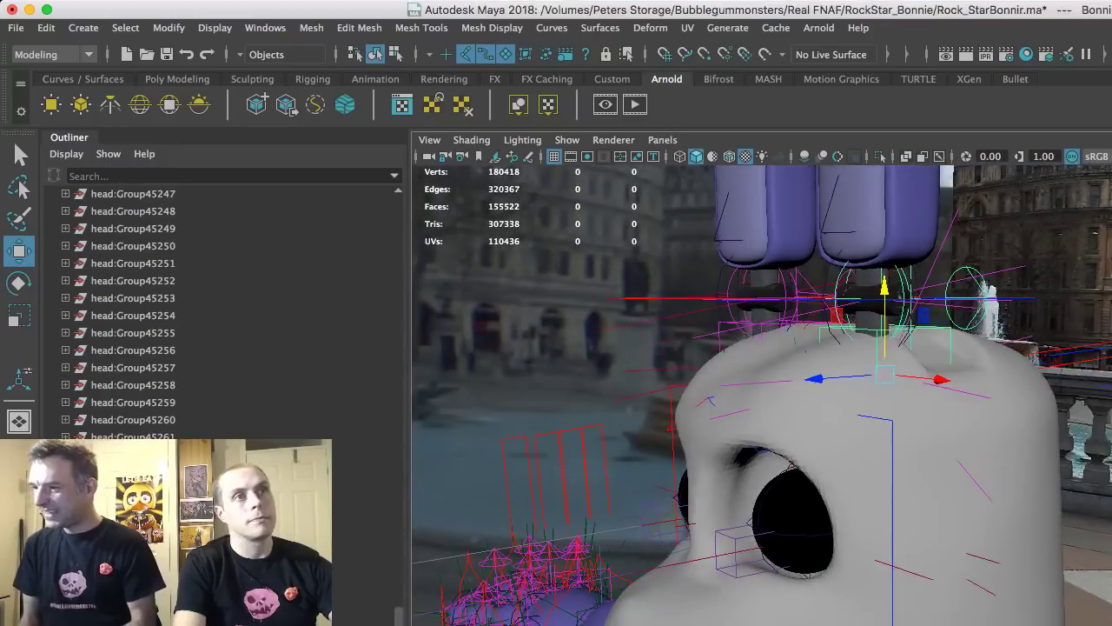
{"action": "left_click_drag", "start_coordinate": [982, 235], "coordinate": [703, 285]}
{"action": "key", "text": "super+z"}
{"action": "key", "text": "super+z"}
{"action": "key", "text": "super+z"}
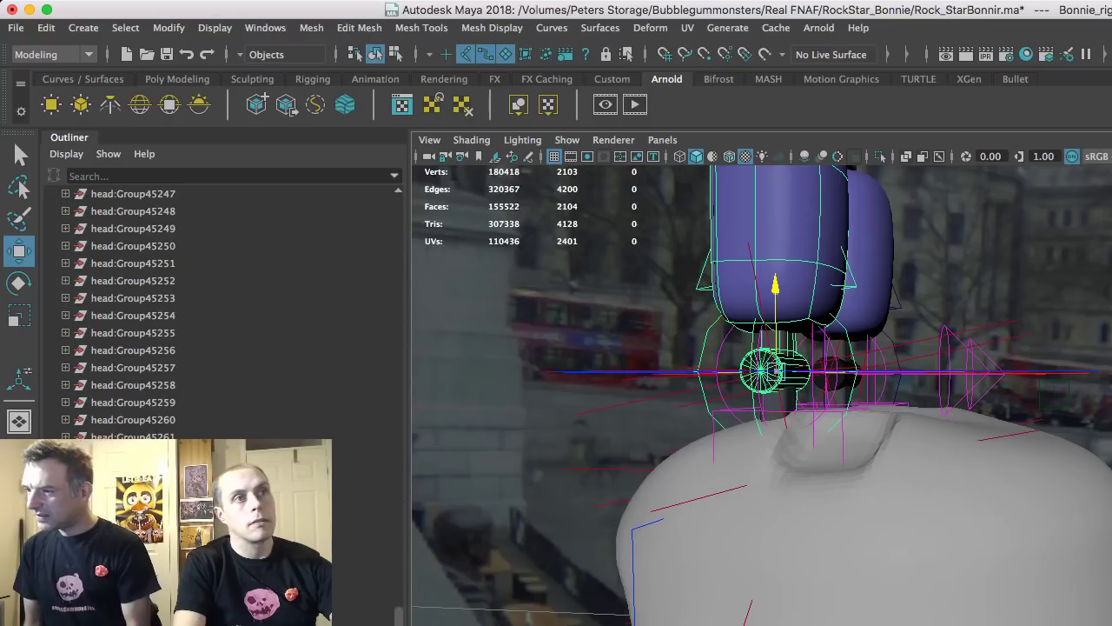
{"action": "left_click_drag", "start_coordinate": [719, 313], "coordinate": [787, 330], "text": "alt"}
{"action": "key", "text": "super+z"}
{"action": "key", "text": "super+z"}
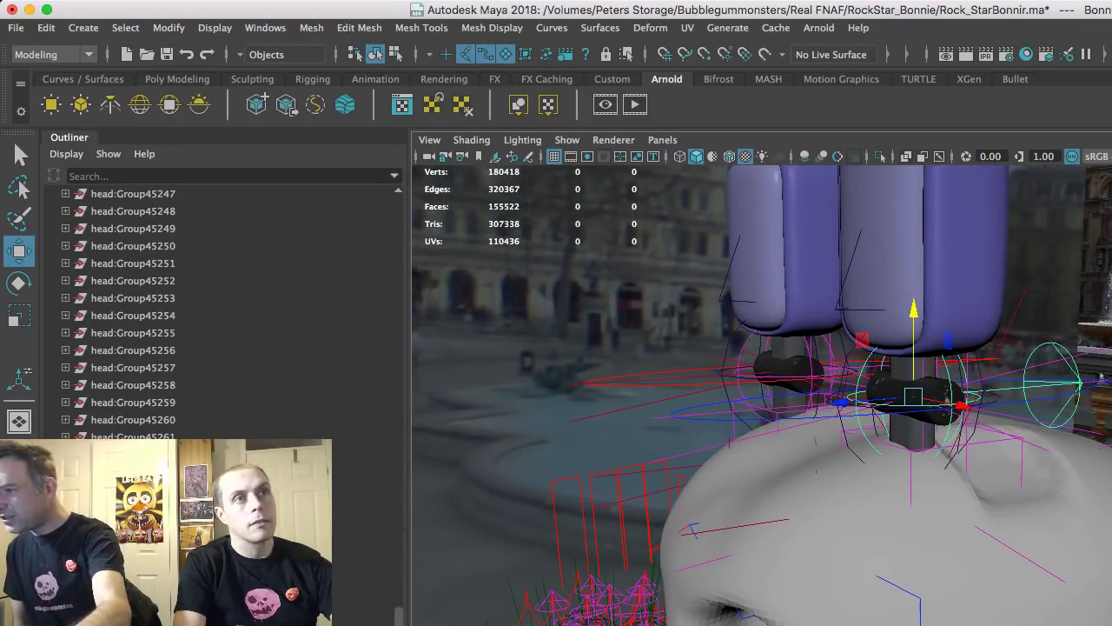
{"action": "left_click_drag", "start_coordinate": [913, 309], "coordinate": [871, 358]}
{"action": "key", "text": "super+z"}
{"action": "key", "text": "super+z"}
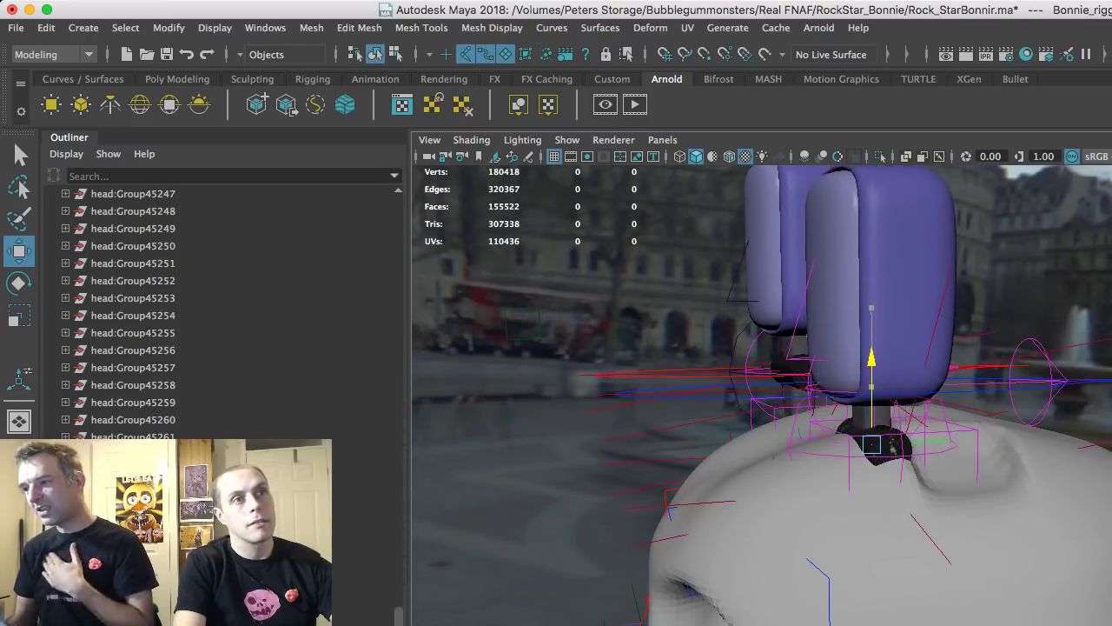
- Examine how the head and ears line up from the side and the front
{"action": "left_click_drag", "start_coordinate": [789, 446], "coordinate": [861, 442]}
{"action": "left_click_drag", "start_coordinate": [862, 443], "coordinate": [1003, 413], "text": "alt"}
{"action": "right_click_drag", "start_coordinate": [1003, 413], "coordinate": [878, 417], "text": "alt"}
{"action": "left_click_drag", "start_coordinate": [877, 417], "coordinate": [875, 385], "text": "alt"}
{"action": "middle_click_drag", "start_coordinate": [875, 384], "coordinate": [846, 254], "text": "alt"}
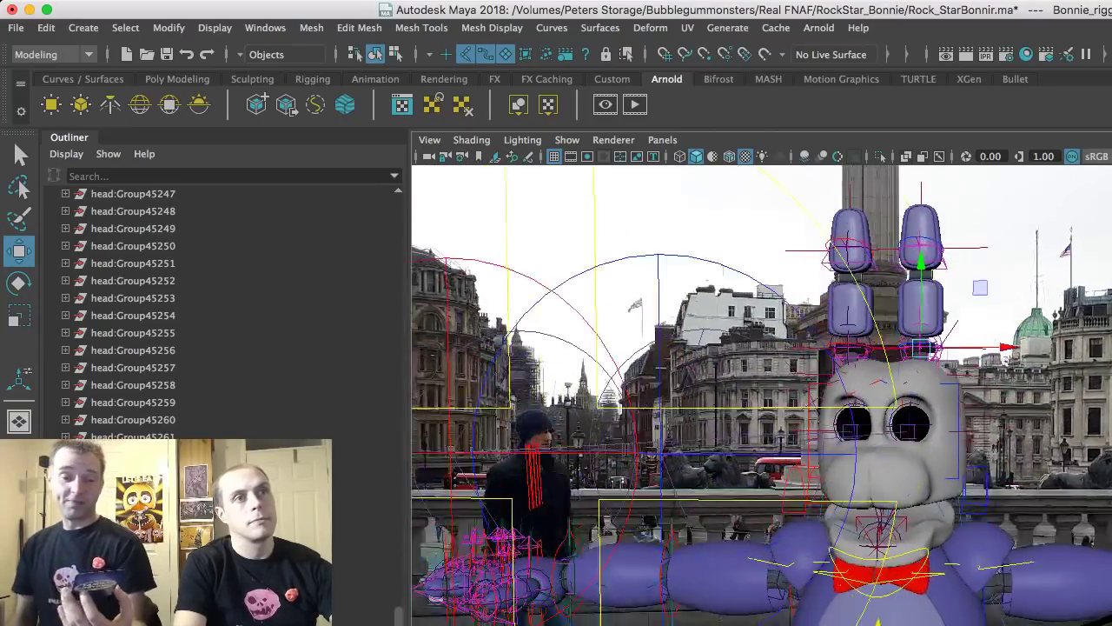
{"action": "left_click_drag", "start_coordinate": [846, 254], "coordinate": [817, 255], "text": "alt"}
{"action": "right_click_drag", "start_coordinate": [817, 255], "coordinate": [877, 255], "text": "alt"}
{"action": "left_click_drag", "start_coordinate": [877, 255], "coordinate": [908, 232], "text": "alt"}
- Select the jaw and inspect its fit beneath the head from several angles
{"action": "left_click", "coordinate": [874, 546]}
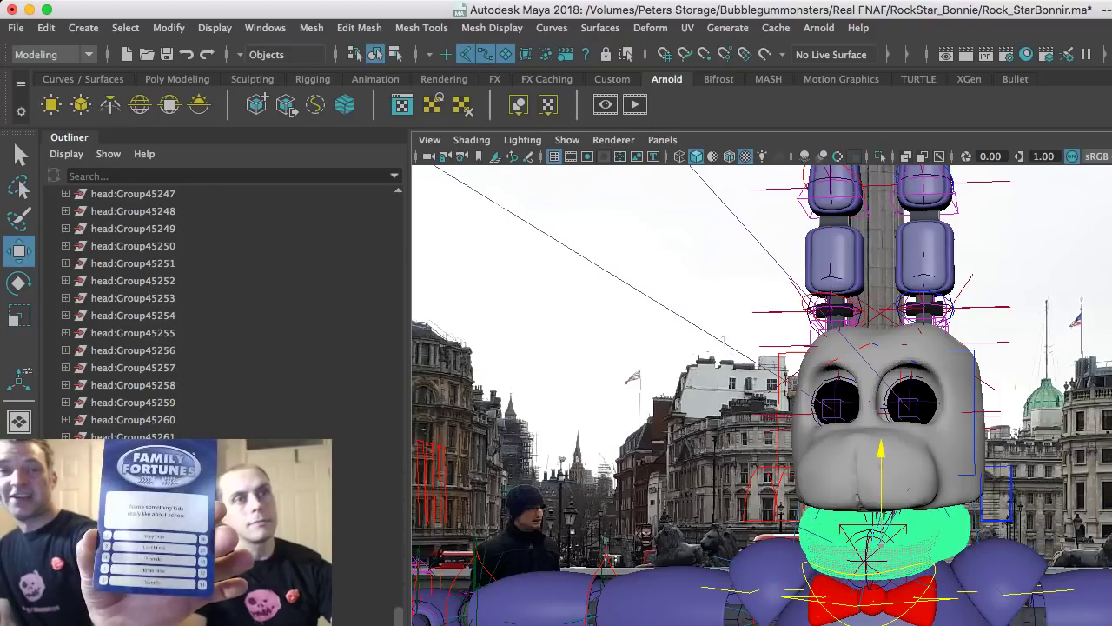
{"action": "left_click_drag", "start_coordinate": [874, 546], "coordinate": [697, 539], "text": "alt"}
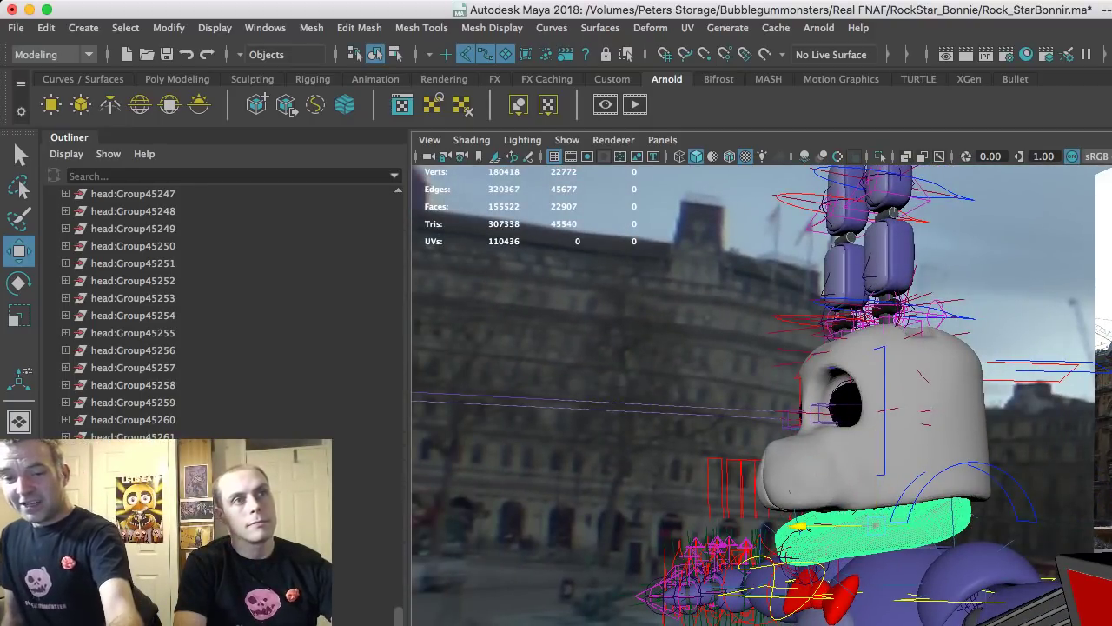
{"action": "left_click_drag", "start_coordinate": [697, 538], "coordinate": [855, 534], "text": "alt"}
{"action": "right_click_drag", "start_coordinate": [854, 534], "coordinate": [687, 318], "text": "alt"}
{"action": "left_click_drag", "start_coordinate": [688, 318], "coordinate": [466, 318], "text": "alt"}
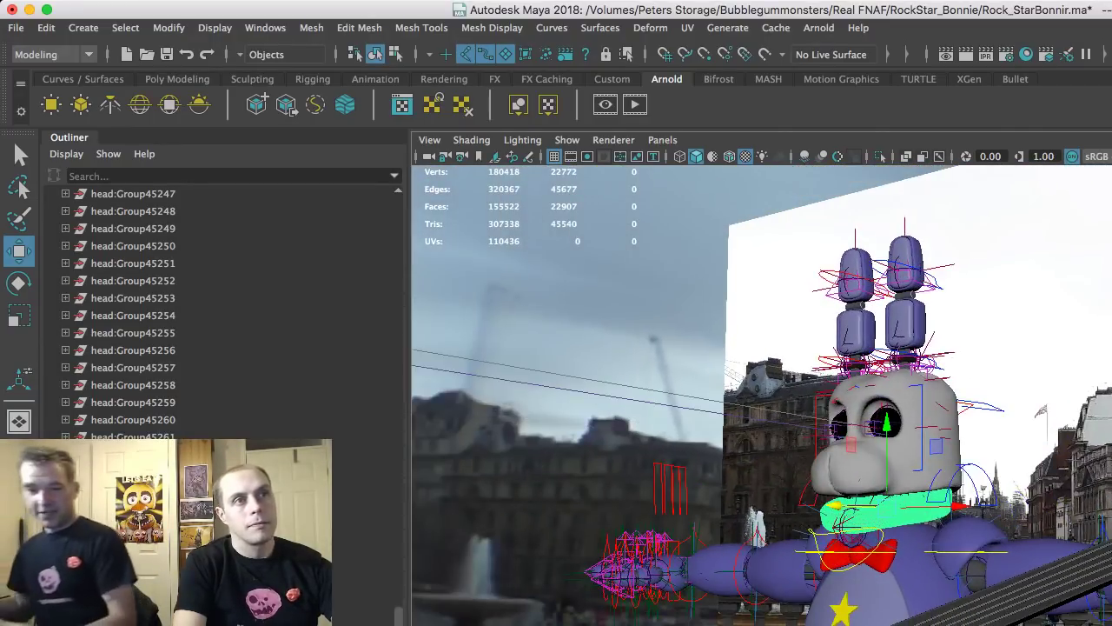
{"action": "key", "text": "e"}
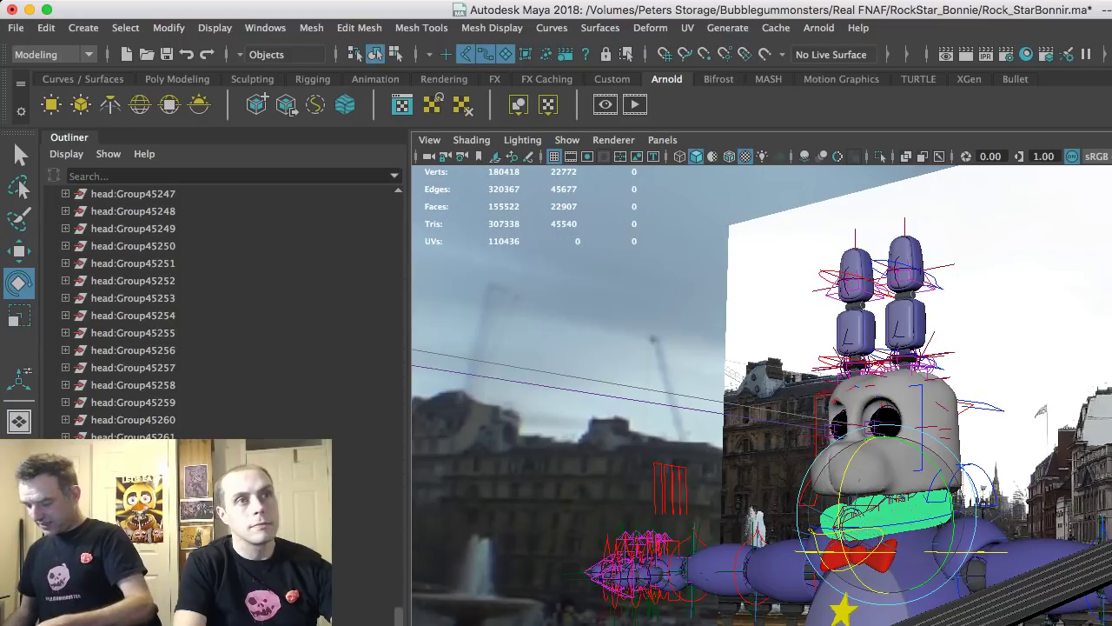
{"action": "left_click_drag", "start_coordinate": [660, 348], "coordinate": [804, 356], "text": "alt"}
{"action": "left_click", "coordinate": [526, 346]}
- Raise both eyeballs a little further to fit the repositioned head and save the scene
{"action": "right_click_drag", "start_coordinate": [804, 356], "coordinate": [908, 356], "text": "alt"}
{"action": "middle_click_drag", "start_coordinate": [908, 356], "coordinate": [908, 448], "text": "alt"}
{"action": "right_click_drag", "start_coordinate": [908, 448], "coordinate": [939, 448], "text": "alt"}
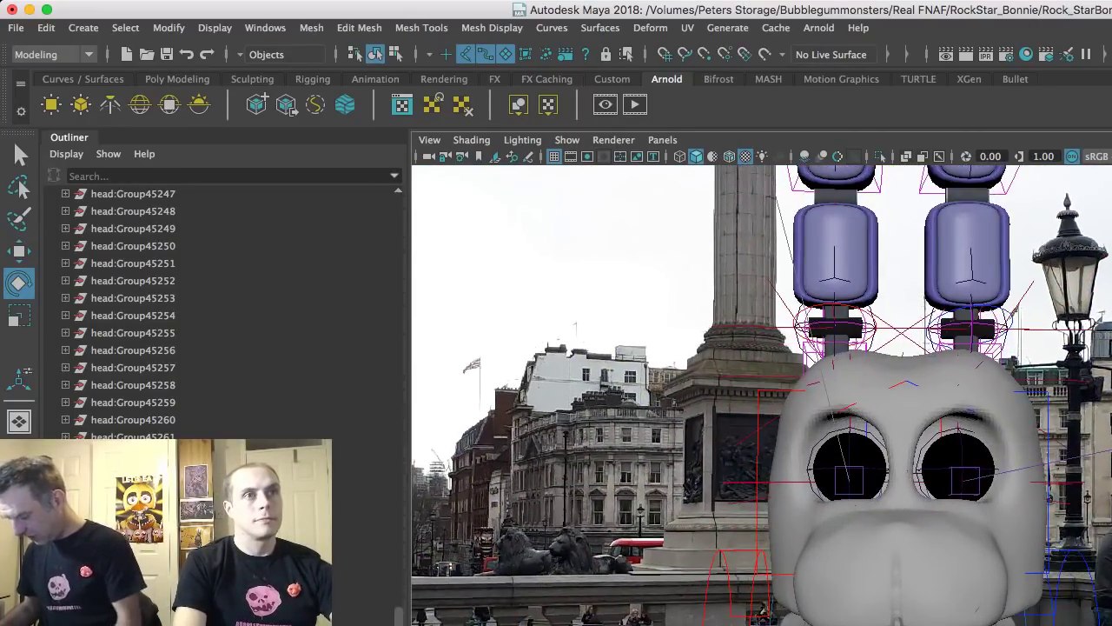
{"action": "left_click", "coordinate": [849, 469]}
{"action": "right_click_drag", "start_coordinate": [849, 469], "coordinate": [900, 469], "text": "alt"}
{"action": "left_click", "coordinate": [974, 470], "text": "shift"}
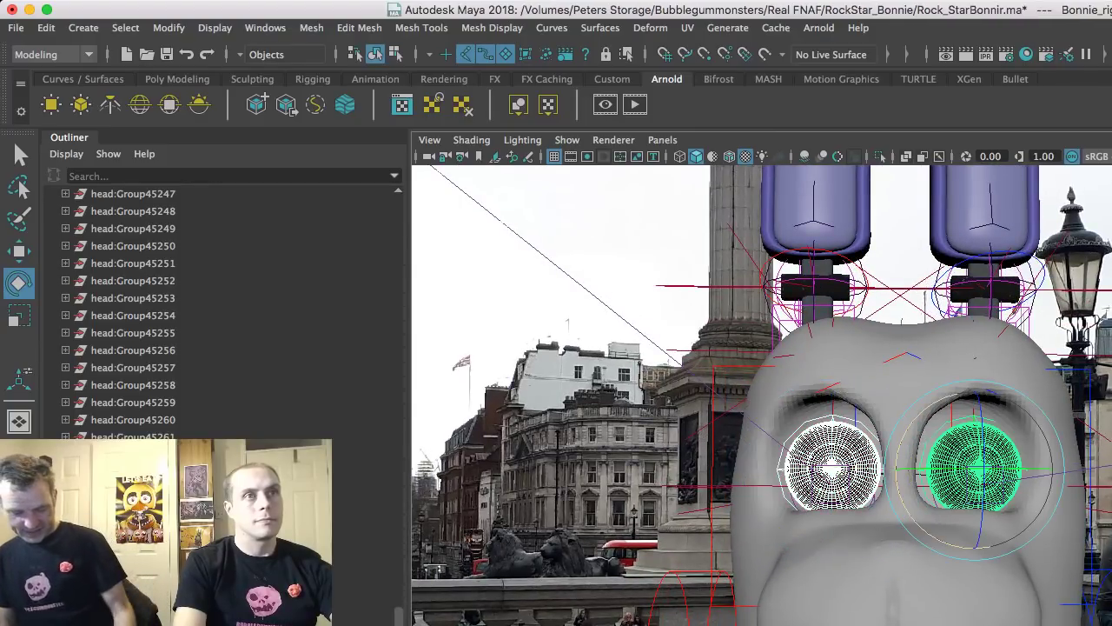
{"action": "key", "text": "w"}
{"action": "left_click_drag", "start_coordinate": [973, 382], "coordinate": [973, 368]}
{"action": "right_click_drag", "start_coordinate": [973, 370], "coordinate": [904, 369], "text": "alt"}
{"action": "left_click_drag", "start_coordinate": [904, 370], "coordinate": [769, 383], "text": "alt"}
{"action": "key", "text": "super+s"}
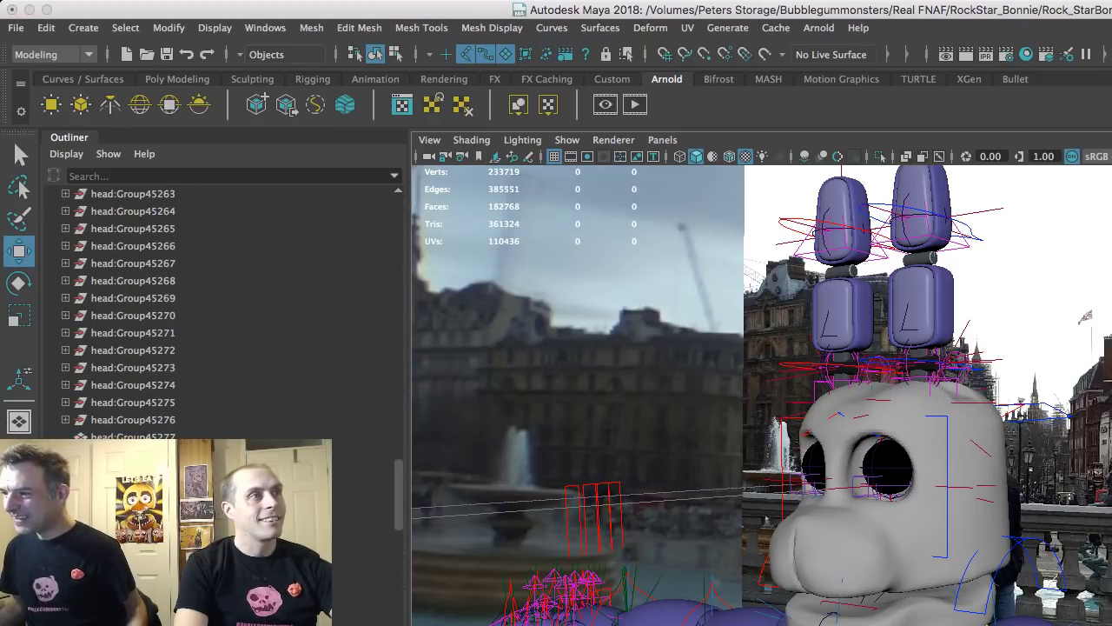
- Delete the duplicate imported head, selecting its whole range of head1 groups
{"action": "left_click", "coordinate": [362, 472]}
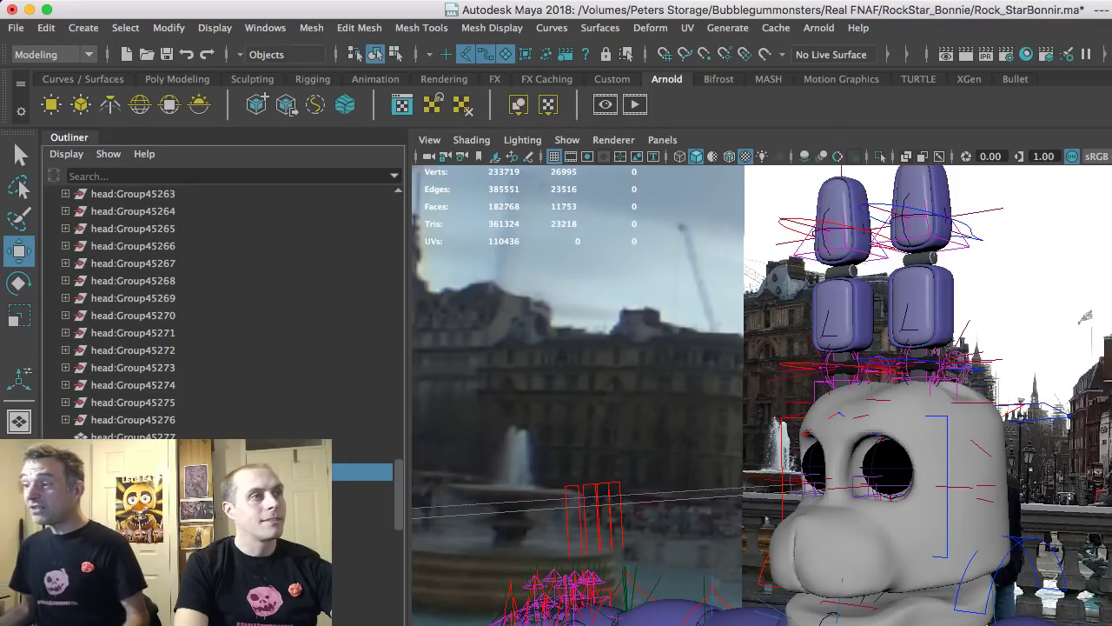
{"action": "scroll", "coordinate": [222, 312], "scroll_direction": "down", "scroll_amount": 15}
{"action": "left_click", "coordinate": [362, 617], "text": "shift"}
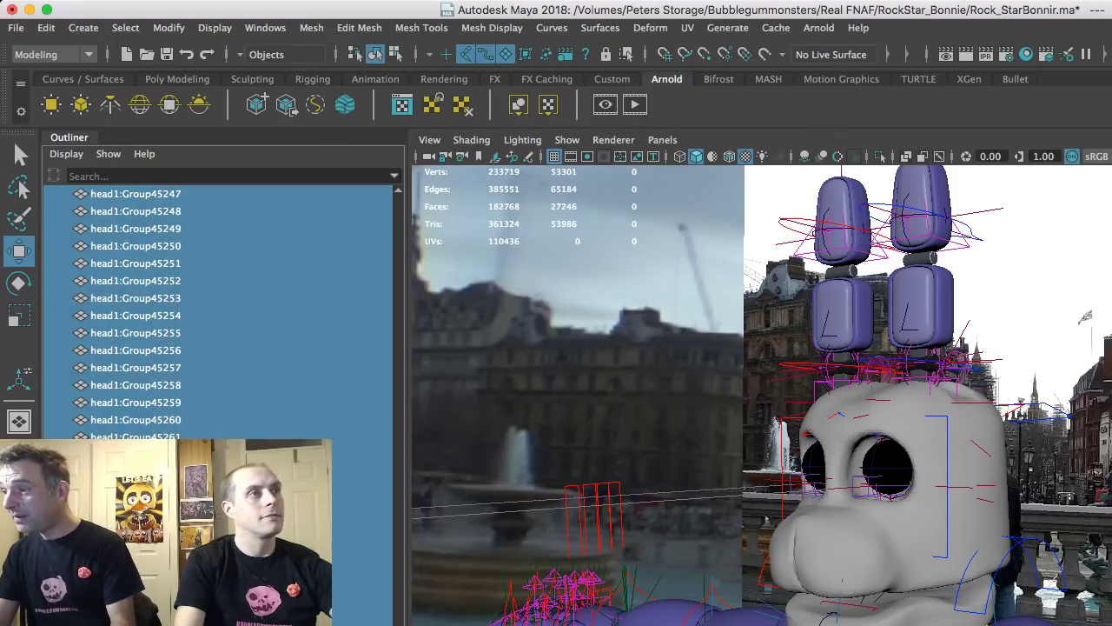
{"action": "key", "text": "Delete"}
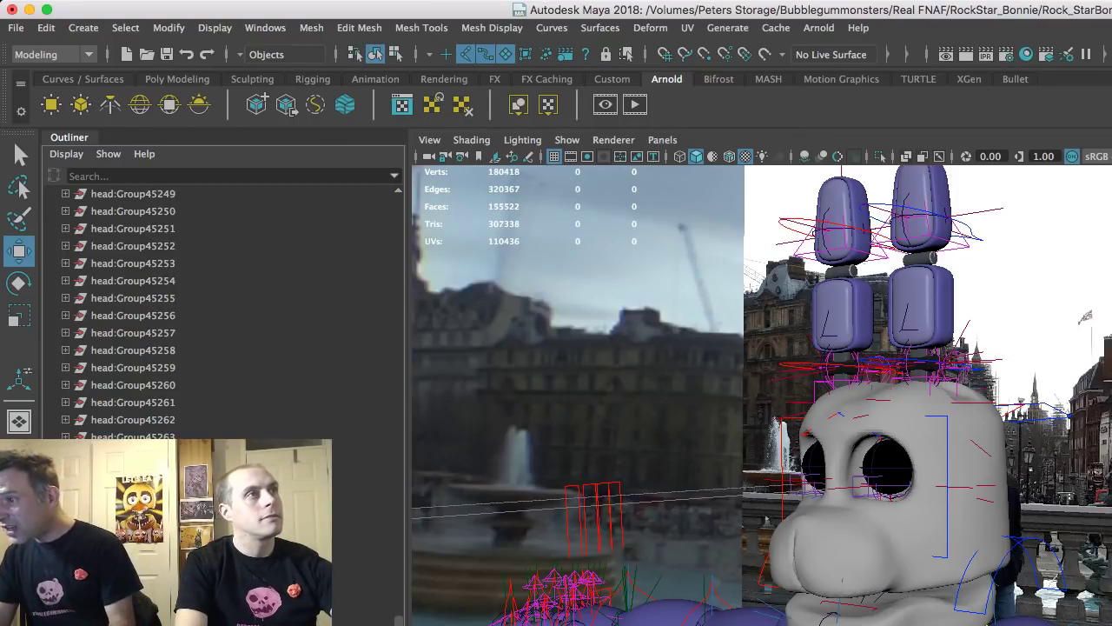
- Import the nose model into the scene and locate it at the rig's feet
{"action": "left_click", "coordinate": [16, 27]}
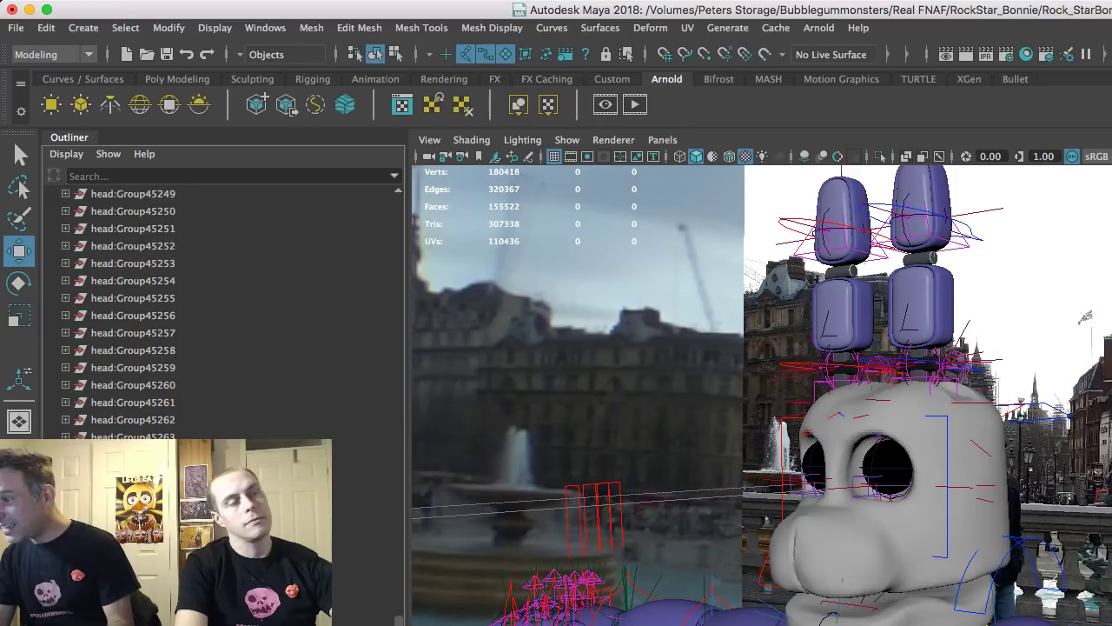
{"action": "scroll", "coordinate": [904, 467], "scroll_direction": "down", "scroll_amount": 5}
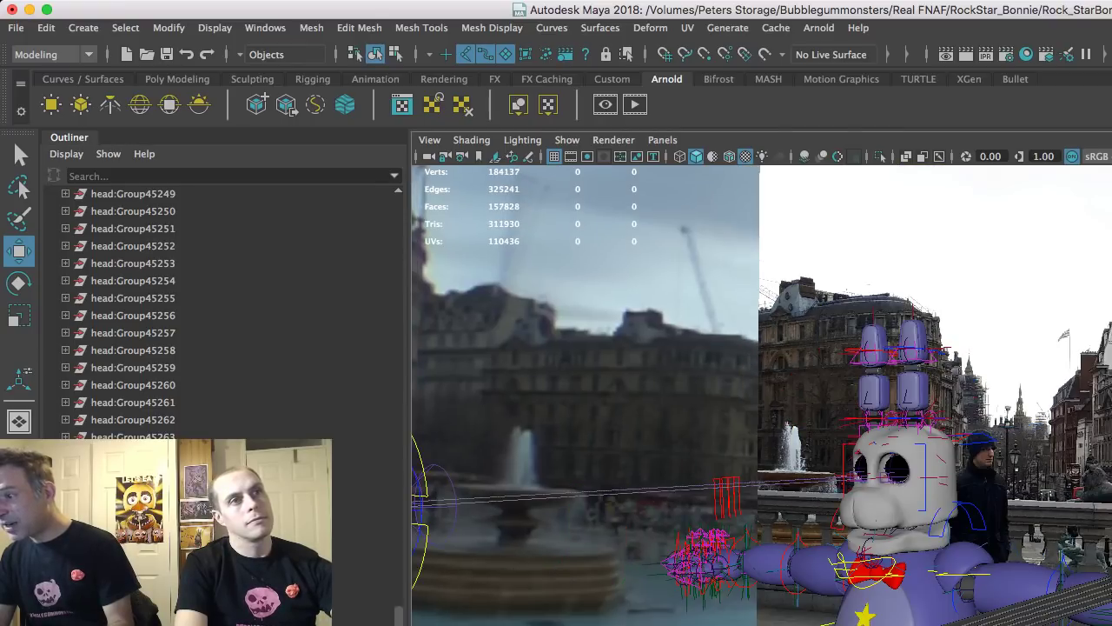
{"action": "scroll", "coordinate": [761, 396], "scroll_direction": "down", "scroll_amount": 4}
{"action": "middle_click_drag", "start_coordinate": [762, 486], "coordinate": [799, 191], "text": "alt"}
{"action": "left_click_drag", "start_coordinate": [799, 396], "coordinate": [608, 396], "text": "alt"}
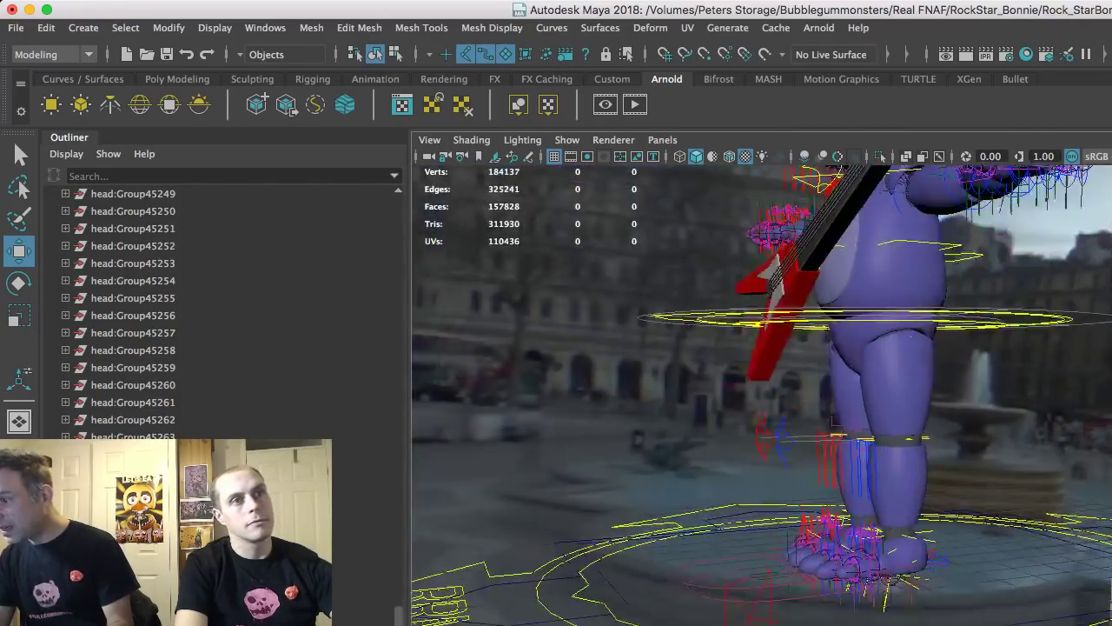
{"action": "scroll", "coordinate": [761, 395], "scroll_direction": "up", "scroll_amount": 3}
{"action": "left_click_drag", "start_coordinate": [761, 395], "coordinate": [674, 395], "text": "alt"}
{"action": "scroll", "coordinate": [761, 395], "scroll_direction": "up", "scroll_amount": 1}
{"action": "left_click_drag", "start_coordinate": [761, 396], "coordinate": [709, 404], "text": "alt"}
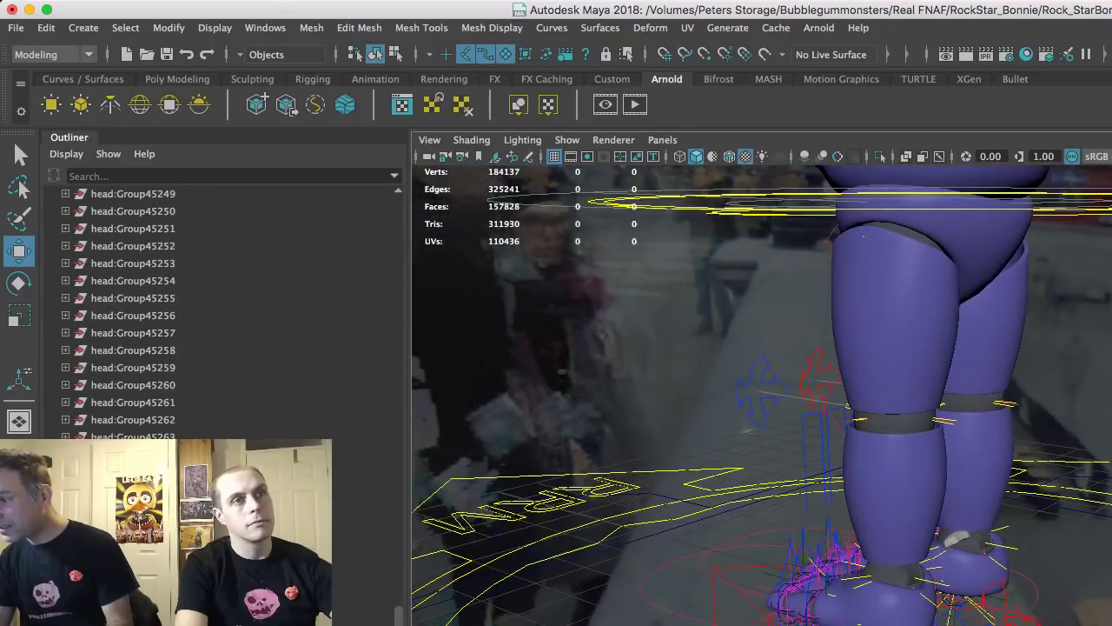
- Select all parts of the imported nose behind the rig's foot and group them
{"action": "left_click", "coordinate": [959, 538]}
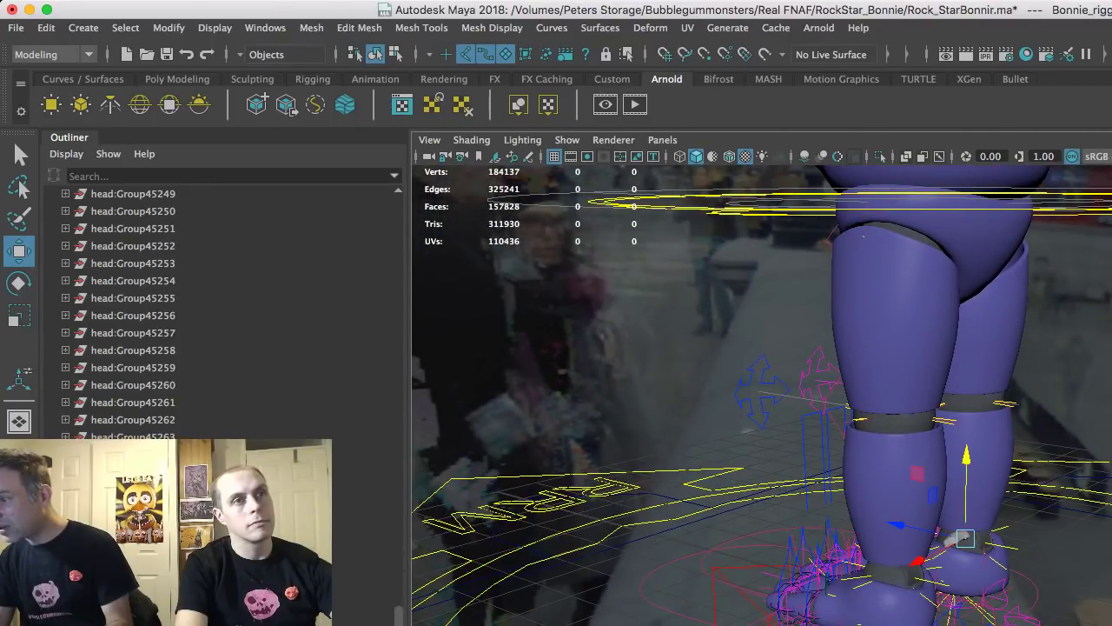
{"action": "key", "text": "z"}
{"action": "left_click", "coordinate": [956, 538]}
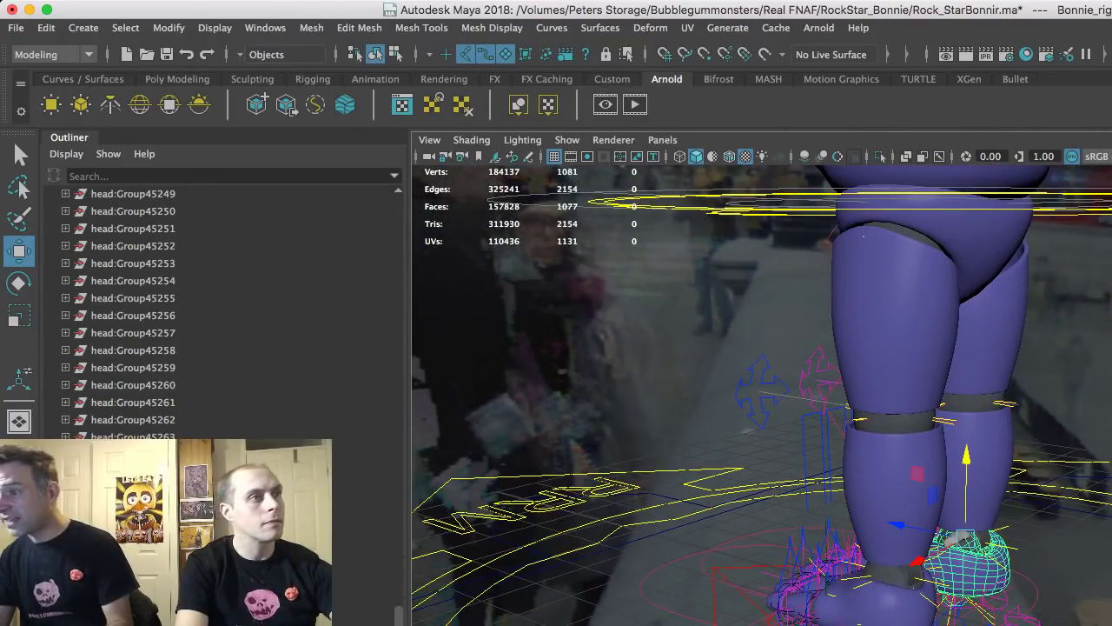
{"action": "left_click", "coordinate": [955, 539]}
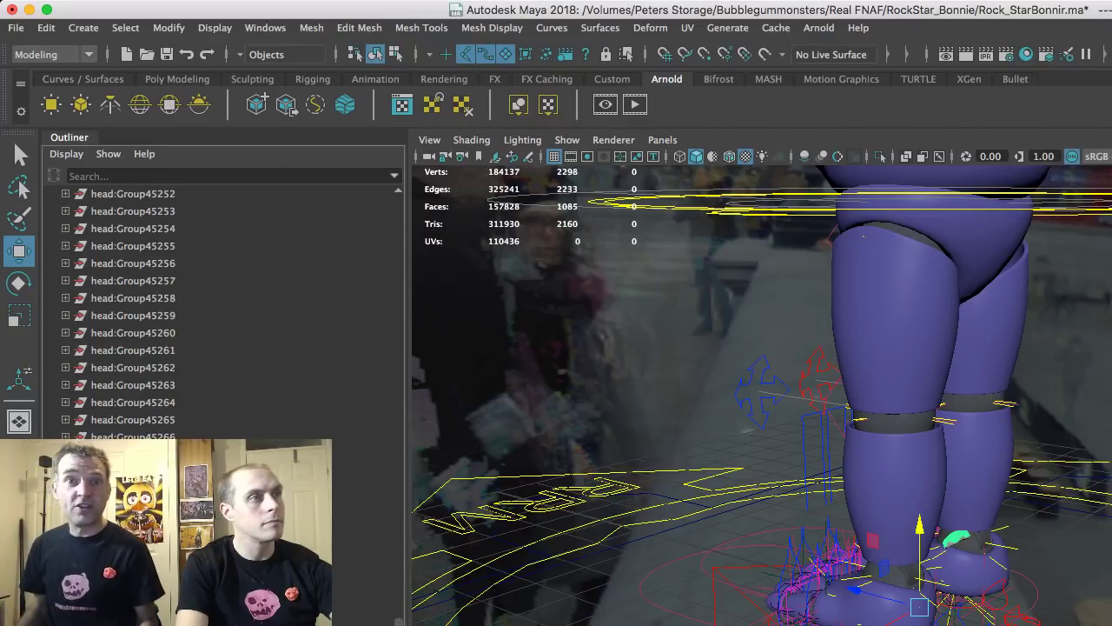
{"action": "key", "text": "z"}
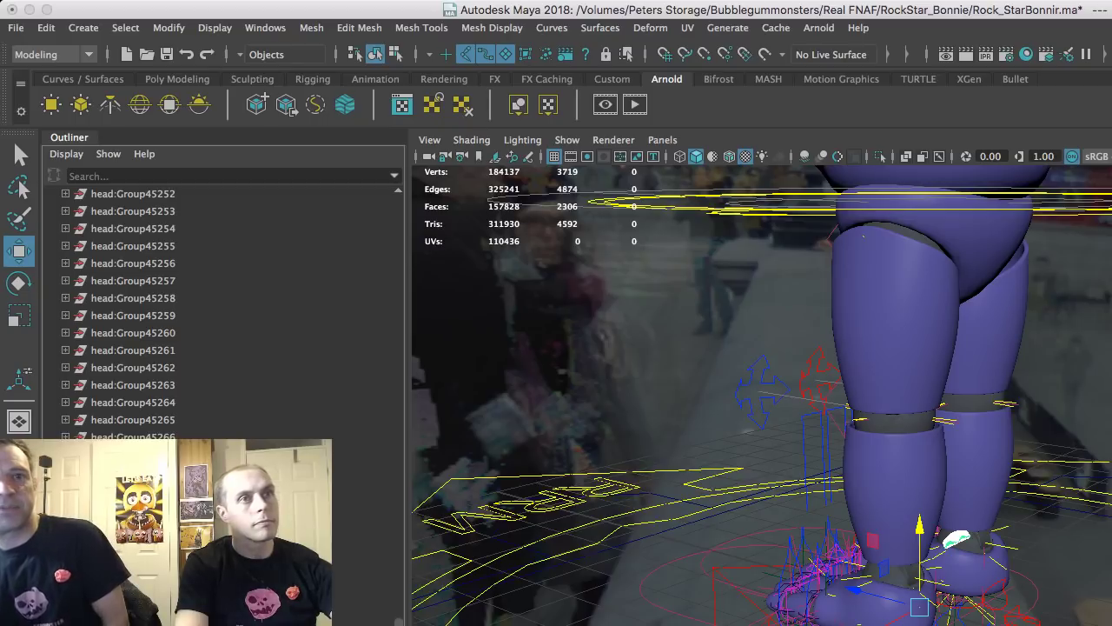
{"action": "key", "text": "ctrl+g"}
- Raise the nose from the feet up to the muzzle and move it forward to the front of the face
{"action": "left_click_drag", "start_coordinate": [958, 457], "coordinate": [958, 251]}
{"action": "scroll", "coordinate": [959, 251], "scroll_direction": "down", "scroll_amount": 4}
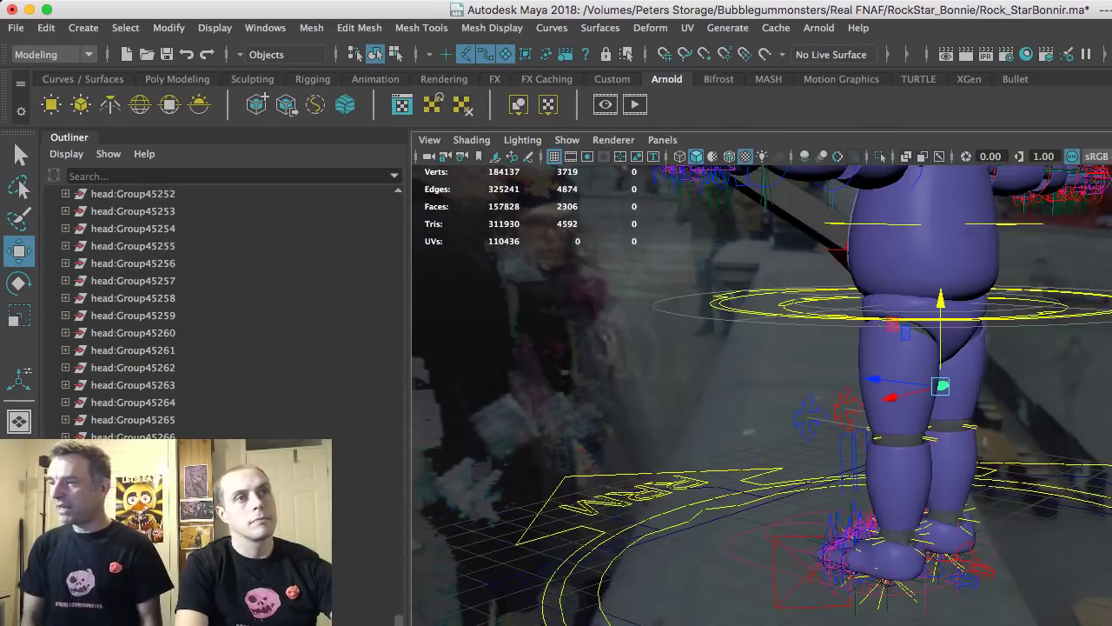
{"action": "middle_click_drag", "start_coordinate": [959, 251], "coordinate": [904, 523], "text": "alt"}
{"action": "left_click_drag", "start_coordinate": [885, 569], "coordinate": [884, 251]}
{"action": "left_click_drag", "start_coordinate": [821, 336], "coordinate": [770, 331]}
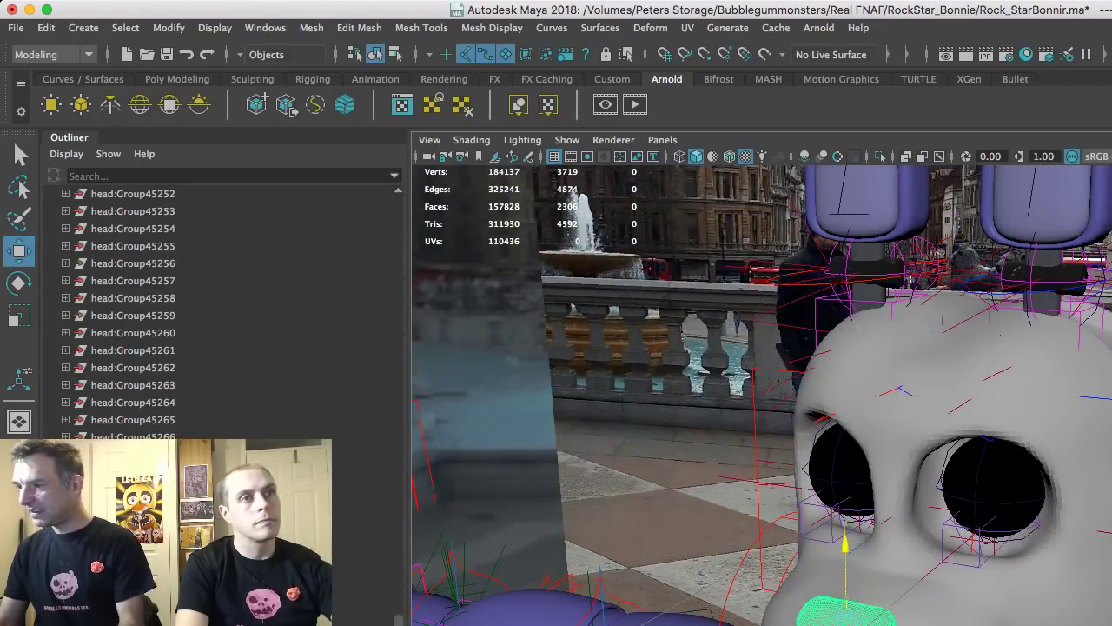
- Adjust the nose's position so it rests against the upper front of the muzzle
{"action": "middle_click_drag", "start_coordinate": [846, 609], "coordinate": [832, 476], "text": "alt"}
{"action": "mouse_move", "coordinate": [782, 507]}
{"action": "left_mouse_down"}
{"action": "mouse_move", "coordinate": [802, 494]}
{"action": "mouse_move", "coordinate": [794, 497]}
{"action": "left_mouse_up"}
{"action": "left_click_drag", "start_coordinate": [840, 385], "coordinate": [939, 349]}
{"action": "left_click_drag", "start_coordinate": [1107, 432], "coordinate": [1097, 432]}
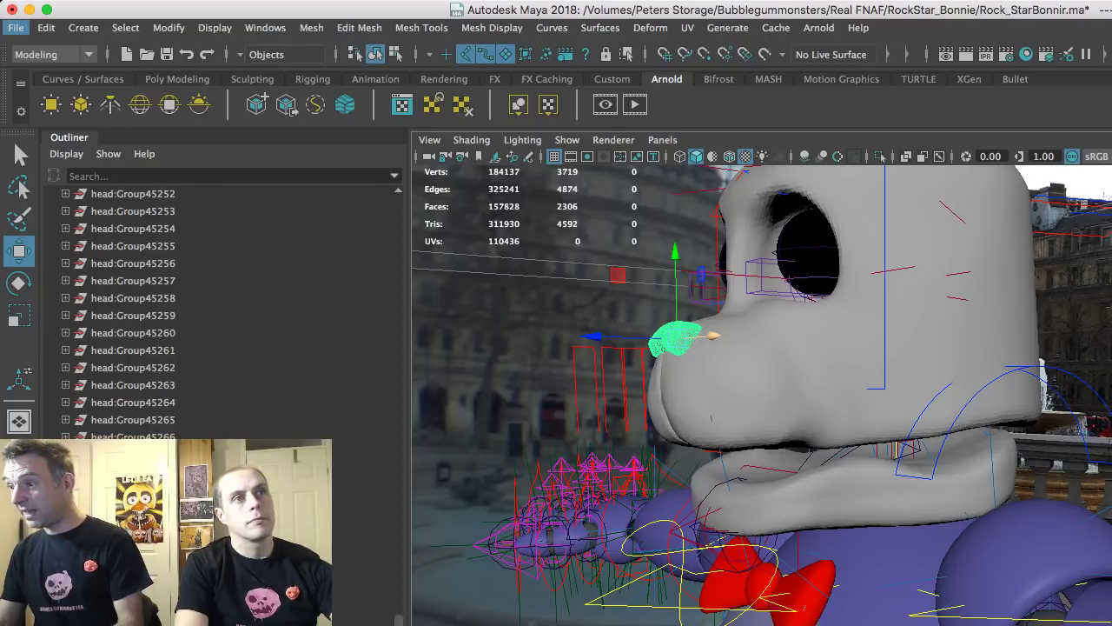
{"action": "scroll", "coordinate": [762, 396], "scroll_direction": "down", "scroll_amount": 8}
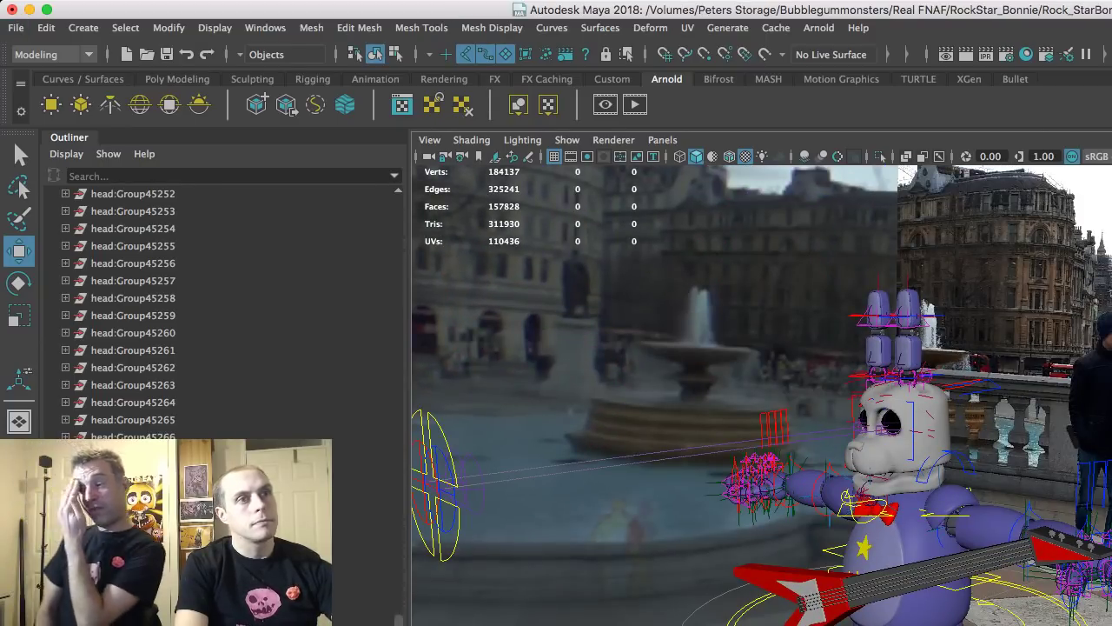
- Add a polygon sphere at the rig's feet and raise it to the level of the jaw
{"action": "middle_click_drag", "start_coordinate": [869, 547], "coordinate": [864, 352], "text": "alt"}
{"action": "left_click", "coordinate": [894, 600]}
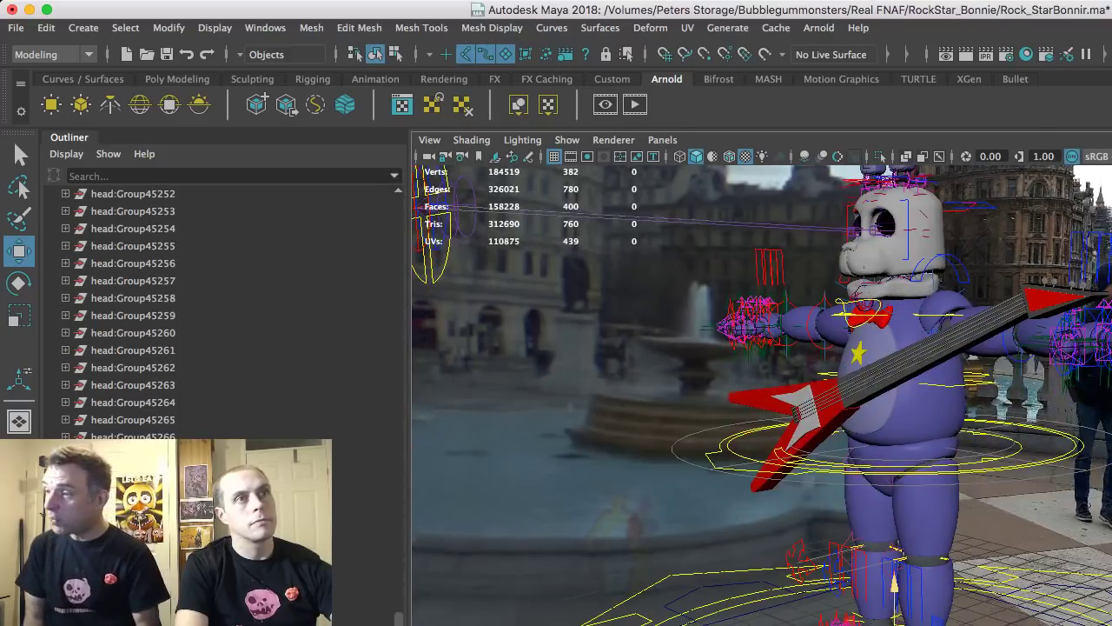
{"action": "left_click_drag", "start_coordinate": [894, 584], "coordinate": [894, 202]}
{"action": "key", "text": "f"}
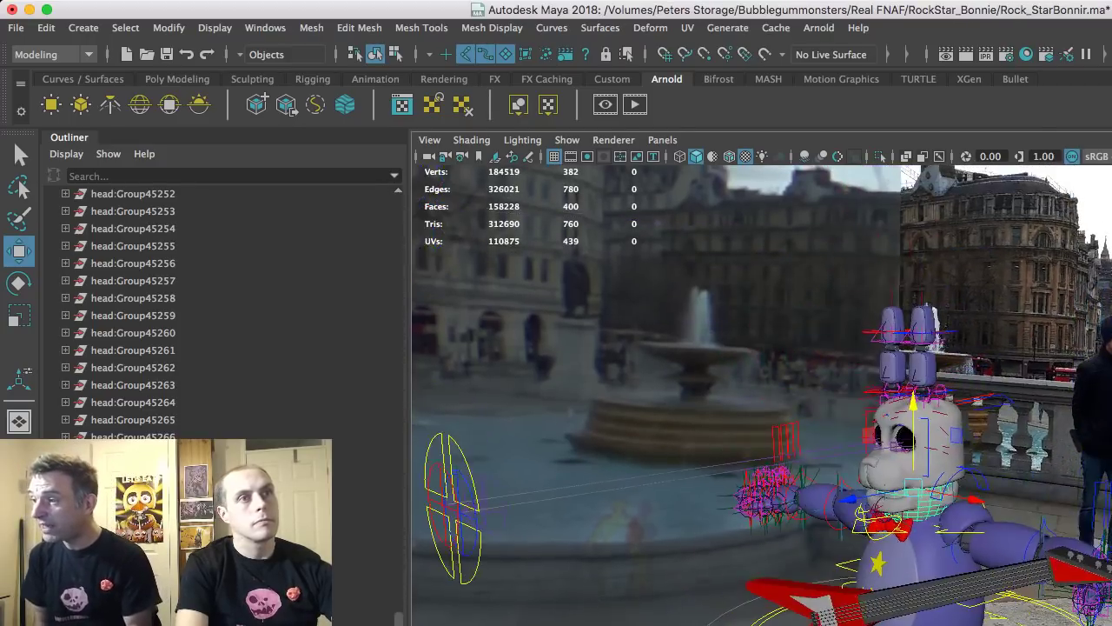
- Move the sphere outward and forward to the side of the muzzle and scale it down to cheek size
{"action": "key", "text": "r"}
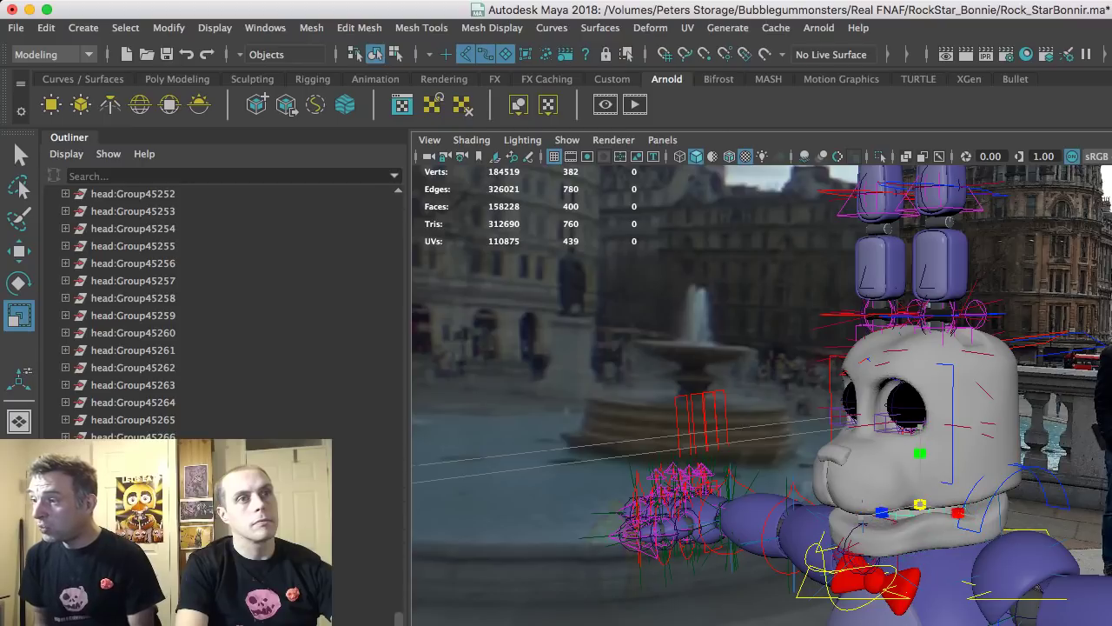
{"action": "key", "text": "w"}
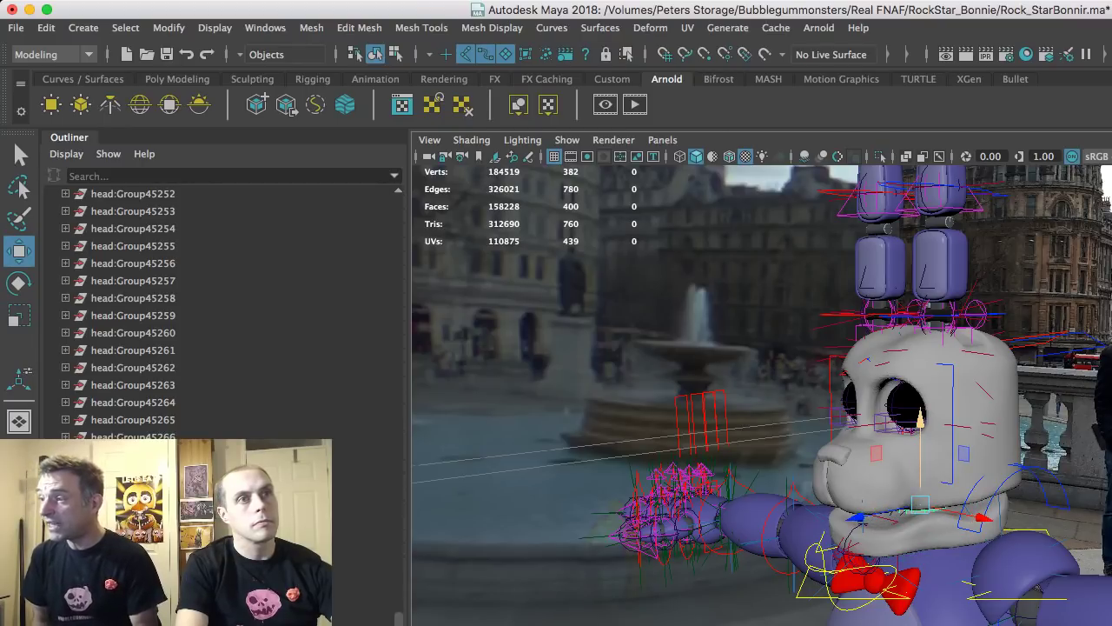
{"action": "left_click_drag", "start_coordinate": [920, 424], "coordinate": [921, 377]}
{"action": "left_click_drag", "start_coordinate": [986, 469], "coordinate": [1046, 480]}
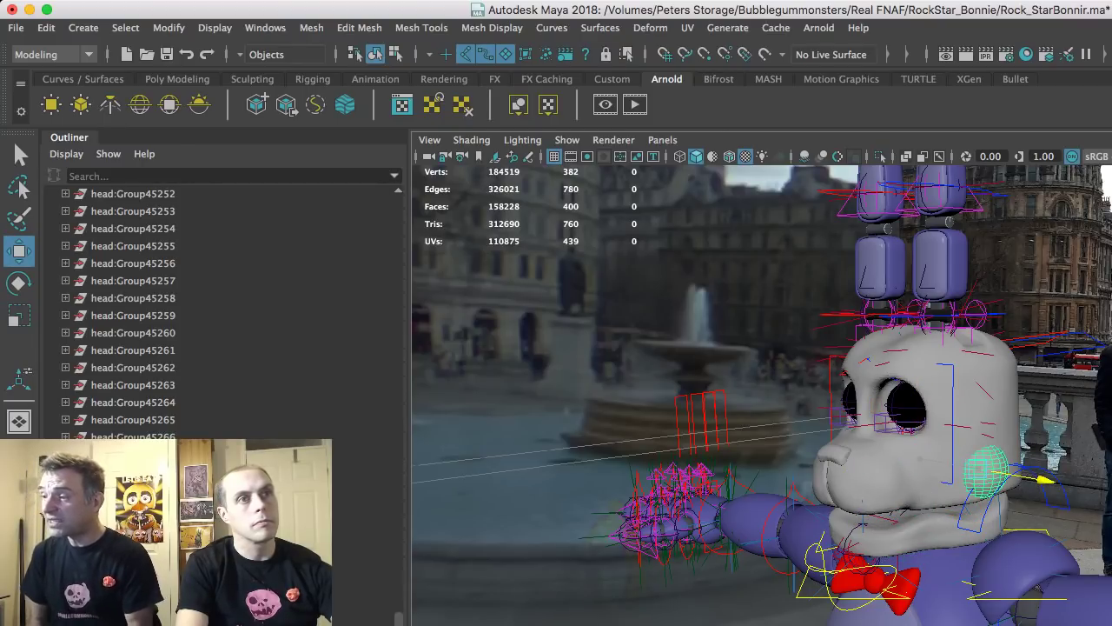
{"action": "left_click_drag", "start_coordinate": [921, 477], "coordinate": [856, 517]}
{"action": "right_click_drag", "start_coordinate": [856, 517], "coordinate": [935, 517], "text": "alt"}
{"action": "key", "text": "r"}
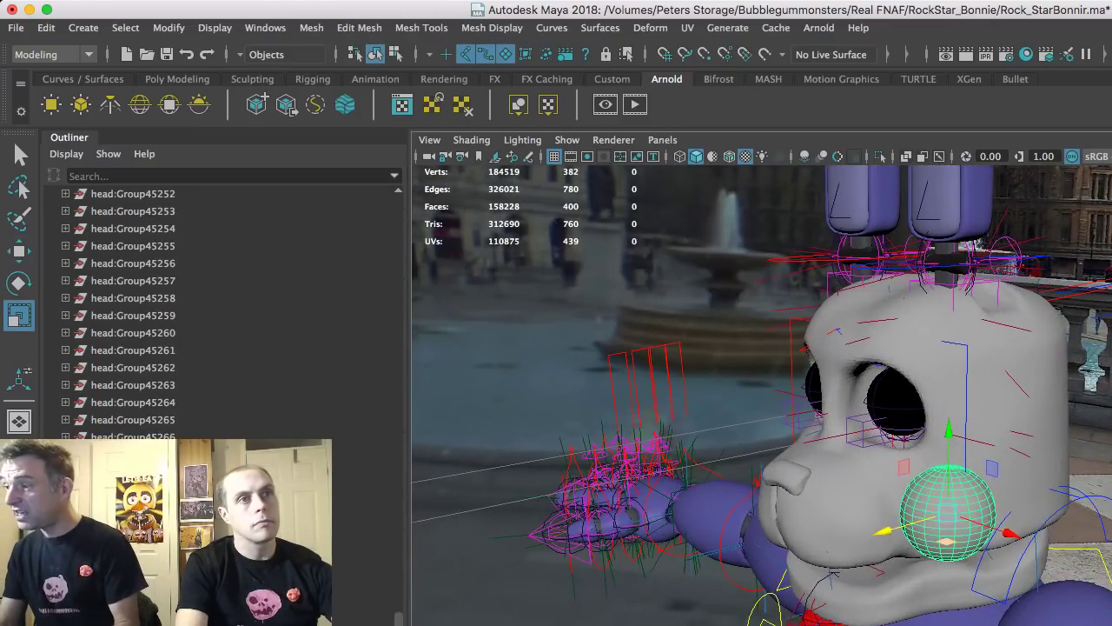
{"action": "left_click_drag", "start_coordinate": [948, 513], "coordinate": [915, 513]}
- Seat the sphere against the side of the muzzle as a cheek and duplicate it onto the opposite side
{"action": "key", "text": "w"}
{"action": "left_click_drag", "start_coordinate": [1003, 531], "coordinate": [1079, 458]}
{"action": "key", "text": "r"}
{"action": "key", "text": "w"}
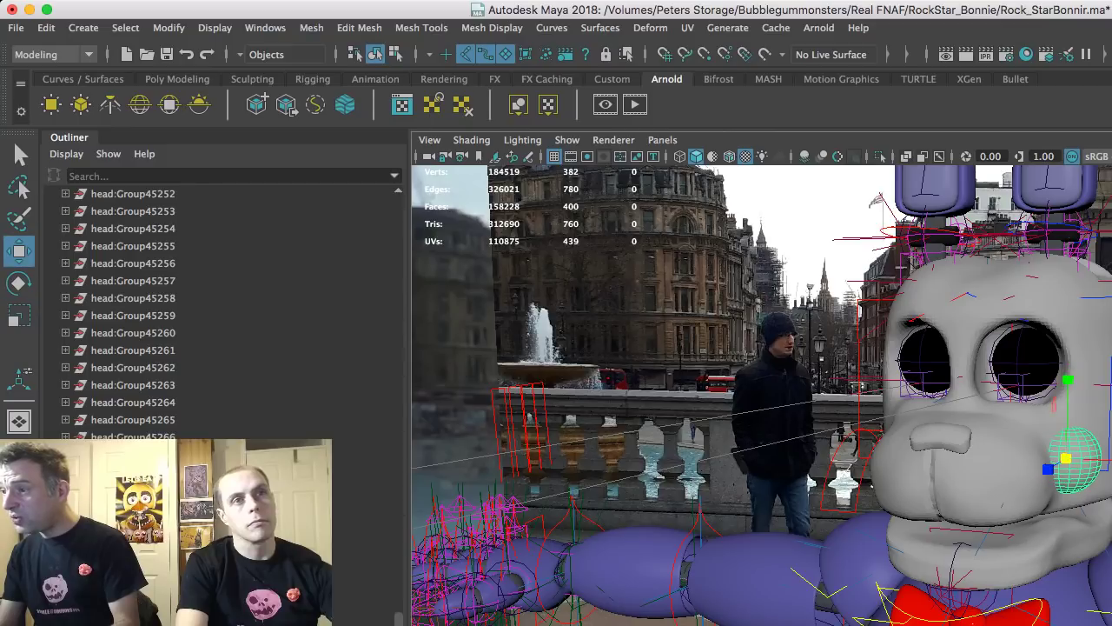
{"action": "left_click_drag", "start_coordinate": [1055, 461], "coordinate": [945, 439], "text": "alt"}
{"action": "left_click_drag", "start_coordinate": [982, 378], "coordinate": [832, 440], "text": "alt"}
{"action": "scroll", "coordinate": [856, 416], "scroll_direction": "down", "scroll_amount": 3}
{"action": "left_click", "coordinate": [832, 440]}
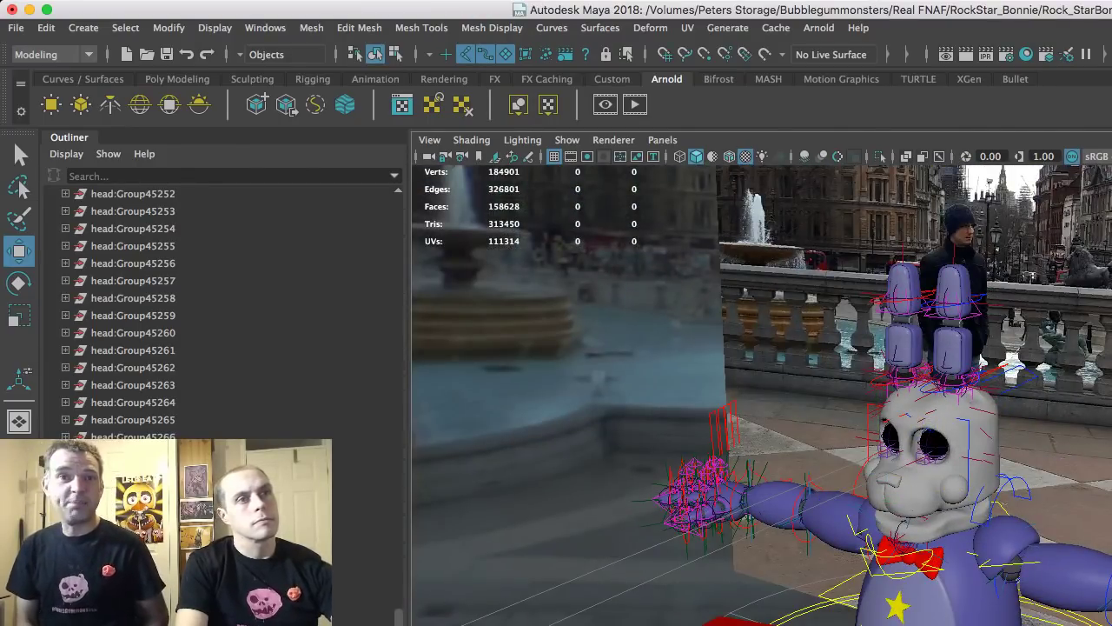
- Add a polygon cube, raise it from the feet to chest height and move it forward in front of the bow tie
{"action": "scroll", "coordinate": [856, 415], "scroll_direction": "down", "scroll_amount": 5}
{"action": "left_click_drag", "start_coordinate": [856, 416], "coordinate": [856, 346], "text": "alt"}
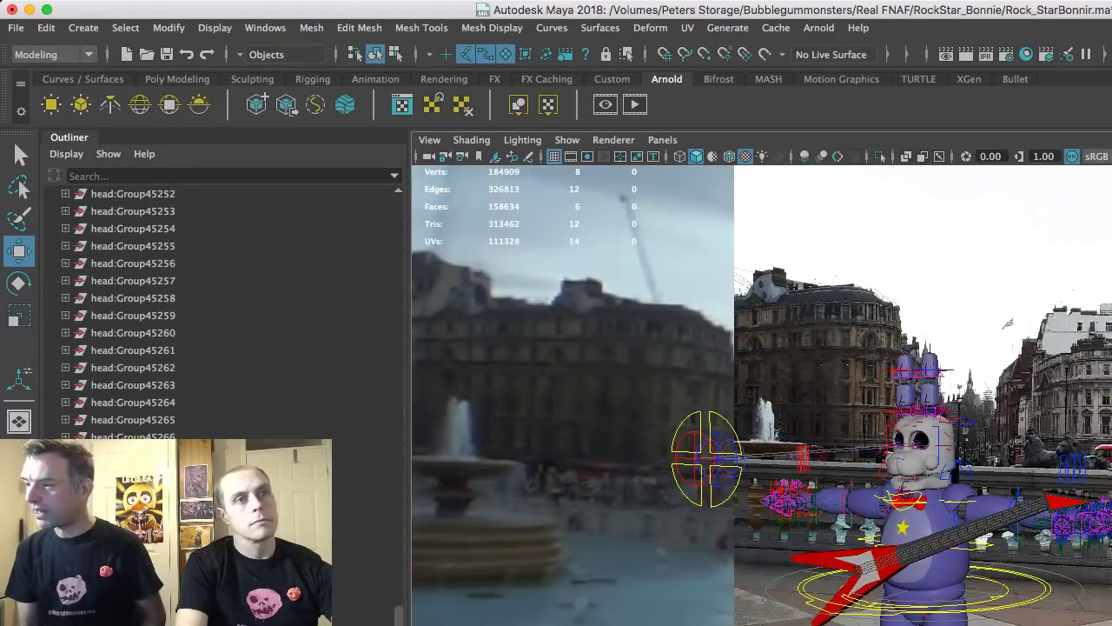
{"action": "middle_click_drag", "start_coordinate": [855, 415], "coordinate": [881, 452], "text": "alt"}
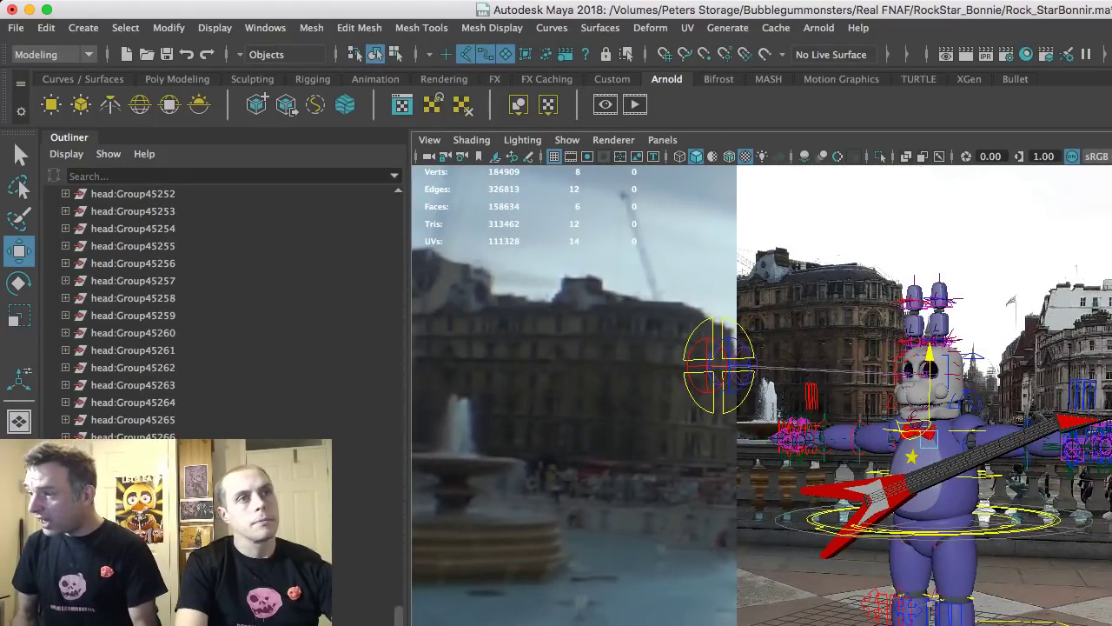
{"action": "scroll", "coordinate": [893, 372], "scroll_direction": "up", "scroll_amount": 5}
{"action": "left_click_drag", "start_coordinate": [881, 452], "coordinate": [816, 445], "text": "alt"}
{"action": "scroll", "coordinate": [935, 469], "scroll_direction": "up", "scroll_amount": 1}
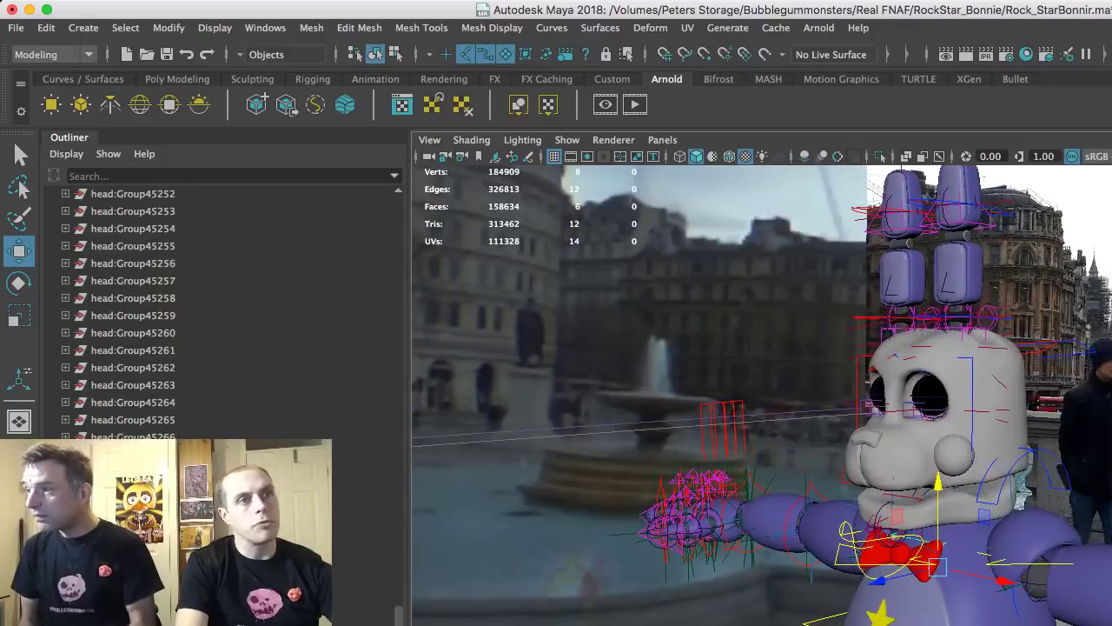
{"action": "left_click_drag", "start_coordinate": [877, 581], "coordinate": [808, 598]}
- Scale the cube down and raise it to the mouth at the front of the muzzle
{"action": "key", "text": "e"}
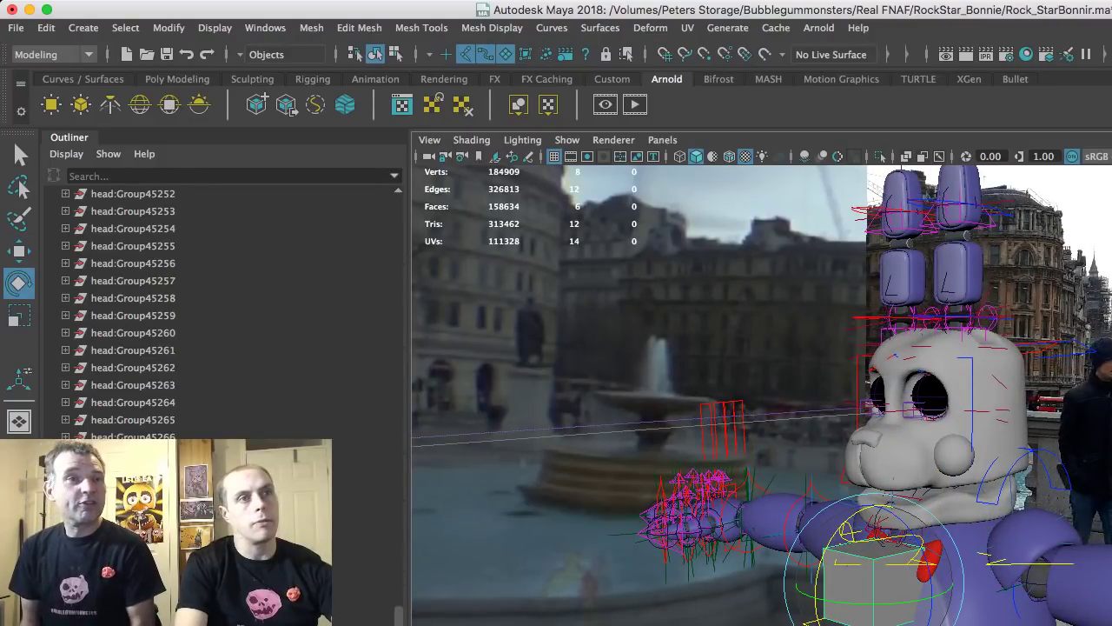
{"action": "key", "text": "r"}
{"action": "left_click_drag", "start_coordinate": [874, 582], "coordinate": [816, 582]}
{"action": "key", "text": "w"}
{"action": "left_click_drag", "start_coordinate": [874, 501], "coordinate": [874, 388]}
{"action": "scroll", "coordinate": [874, 435], "scroll_direction": "up", "scroll_amount": 8}
{"action": "left_click_drag", "start_coordinate": [817, 434], "coordinate": [1008, 408], "text": "alt"}
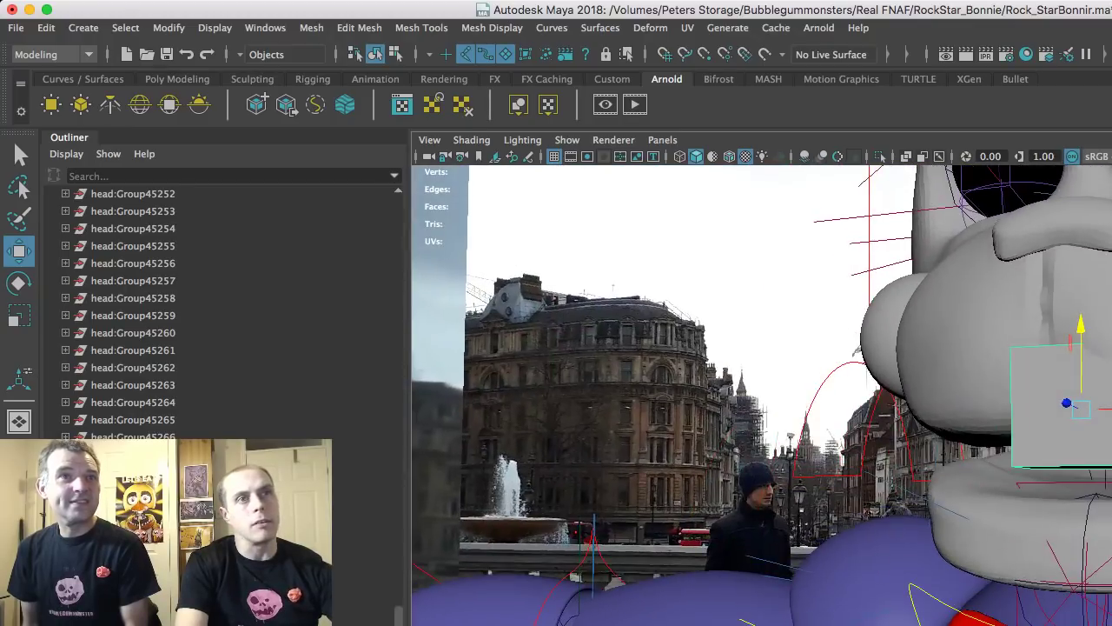
- Shrink the cube further and fit it into the mouth gap under the muzzle as an upper front tooth
{"action": "key", "text": "r"}
{"action": "left_click_drag", "start_coordinate": [1081, 409], "coordinate": [1057, 410]}
{"action": "key", "text": "w"}
{"action": "left_click_drag", "start_coordinate": [1081, 331], "coordinate": [1081, 356]}
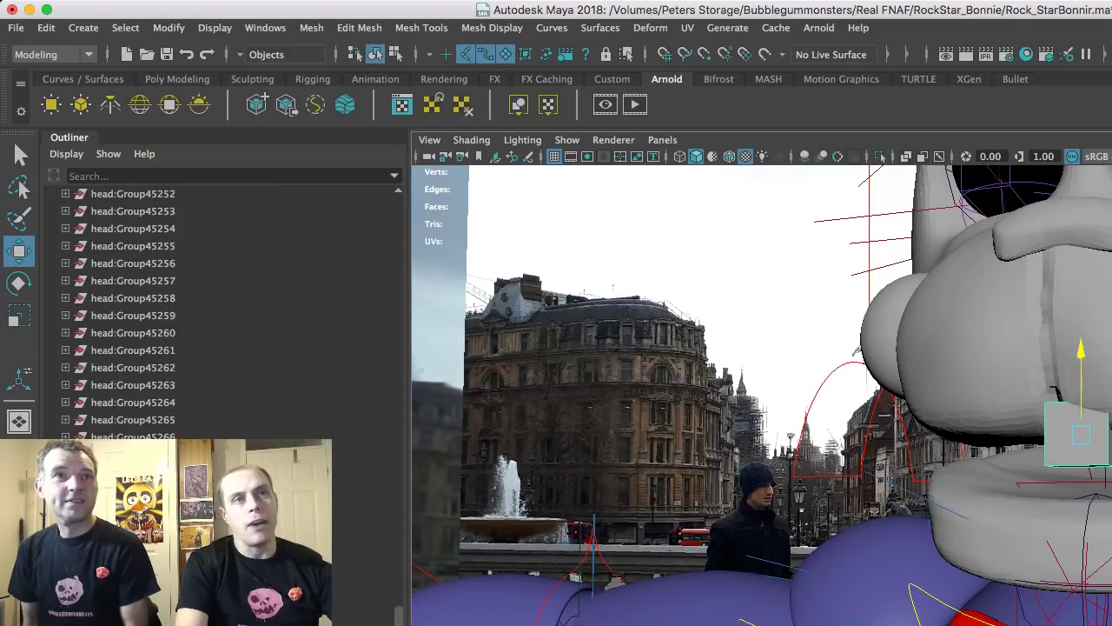
{"action": "left_click_drag", "start_coordinate": [869, 391], "coordinate": [999, 395], "text": "alt"}
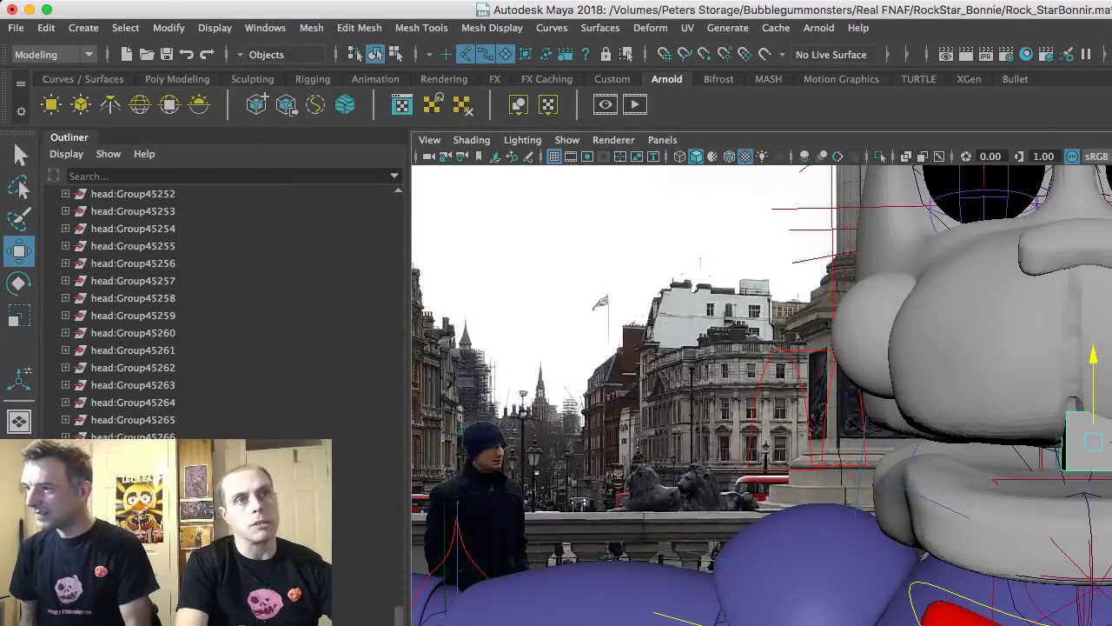
{"action": "key", "text": "r"}
{"action": "left_click_drag", "start_coordinate": [1093, 441], "coordinate": [1039, 442]}
{"action": "key", "text": "w"}
{"action": "left_click_drag", "start_coordinate": [869, 391], "coordinate": [882, 347], "text": "alt"}
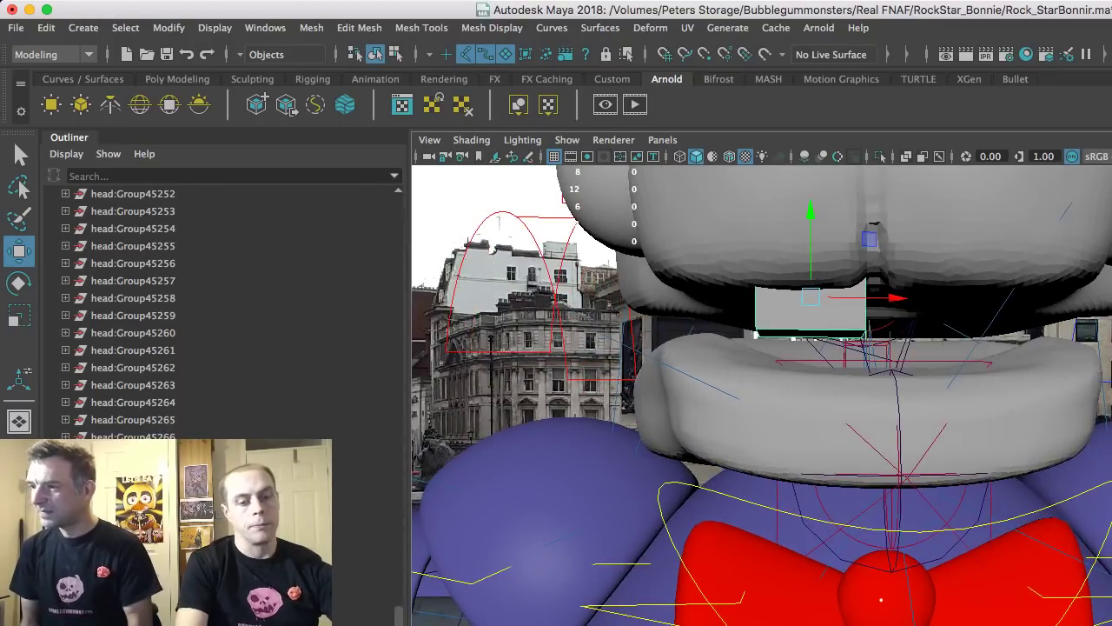
- Duplicate the upper front tooth and lower the copy to the front of the lower jaw
{"action": "left_click_drag", "start_coordinate": [898, 298], "coordinate": [1035, 300]}
{"action": "key", "text": "super+d"}
{"action": "key", "text": "super+z"}
{"action": "left_click_drag", "start_coordinate": [955, 299], "coordinate": [1008, 300], "text": "alt"}
{"action": "left_click_drag", "start_coordinate": [861, 215], "coordinate": [861, 284]}
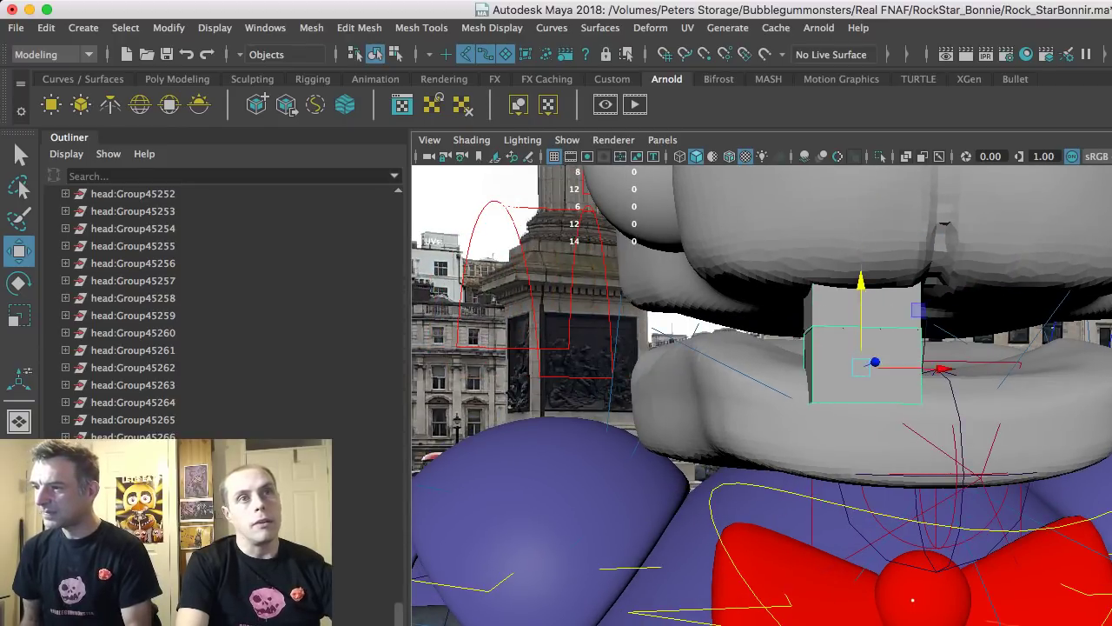
- Scale down the lower tooth and move it back into the front edge of the jaw
{"action": "left_click_drag", "start_coordinate": [869, 348], "coordinate": [1022, 356], "text": "alt"}
{"action": "key", "text": "r"}
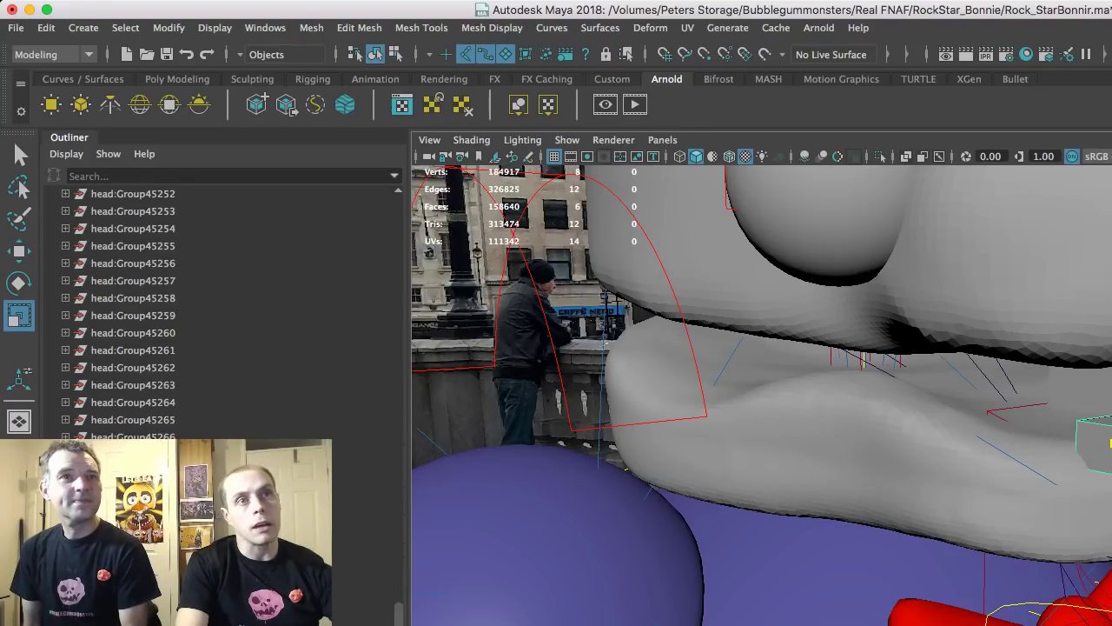
{"action": "key", "text": "w"}
{"action": "left_click_drag", "start_coordinate": [1111, 442], "coordinate": [1085, 438]}
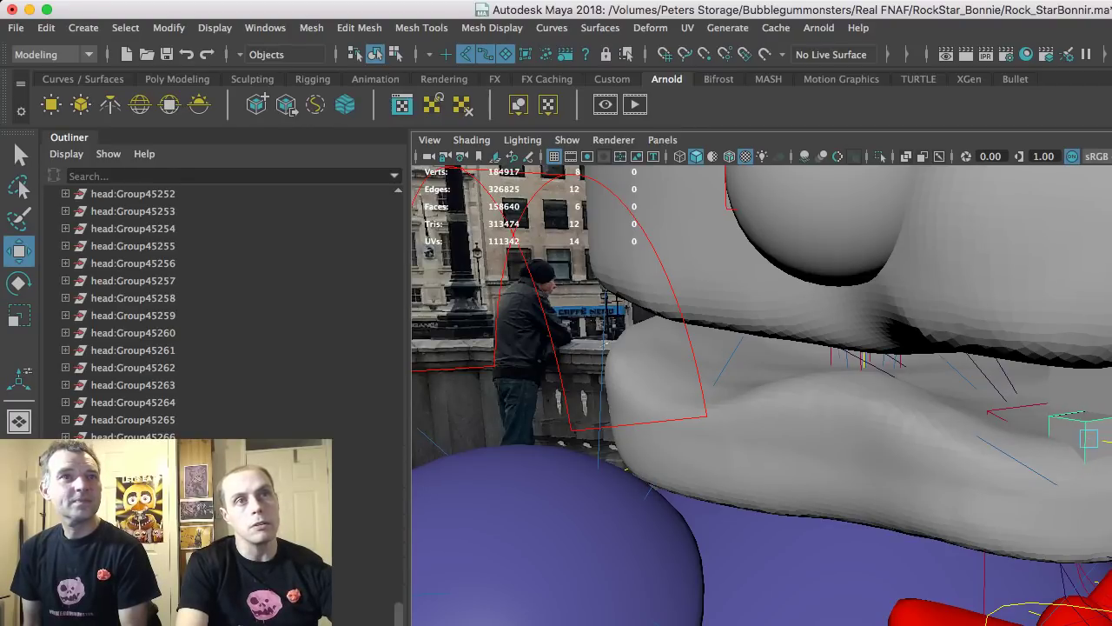
- Select the upper front tooth and raise it slightly into the underside of the muzzle
{"action": "left_click_drag", "start_coordinate": [869, 365], "coordinate": [730, 326], "text": "alt"}
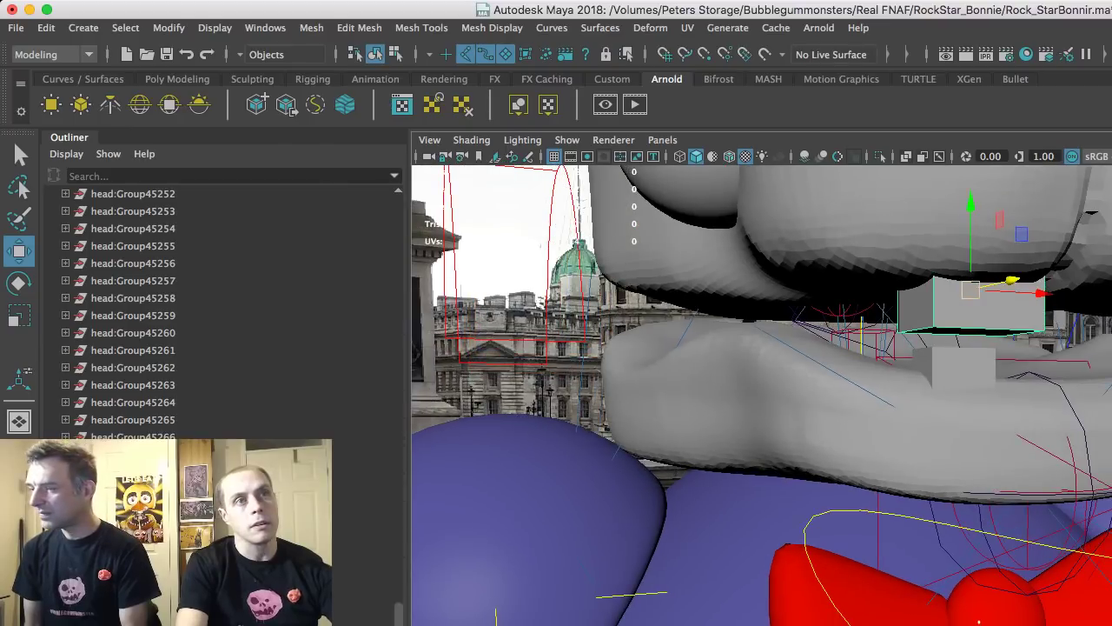
{"action": "left_click_drag", "start_coordinate": [869, 330], "coordinate": [827, 400], "text": "alt"}
{"action": "left_click_drag", "start_coordinate": [930, 287], "coordinate": [930, 275]}
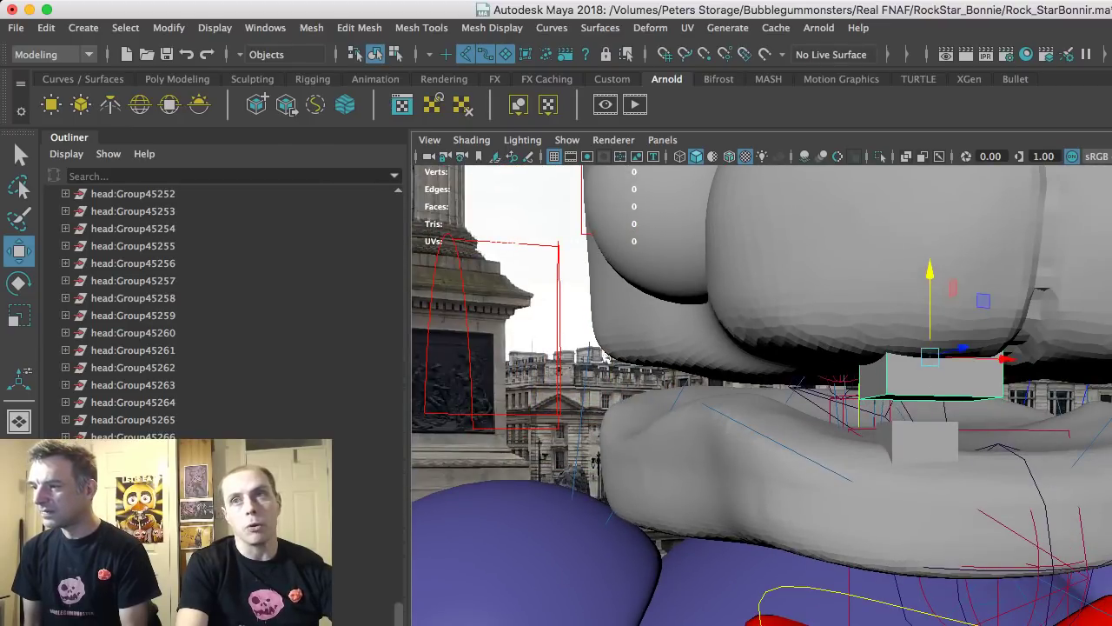
- Duplicate the lower front tooth and place the copy beside it, further back along the jaw
{"action": "left_click_drag", "start_coordinate": [869, 347], "coordinate": [964, 395], "text": "alt"}
{"action": "key", "text": "e"}
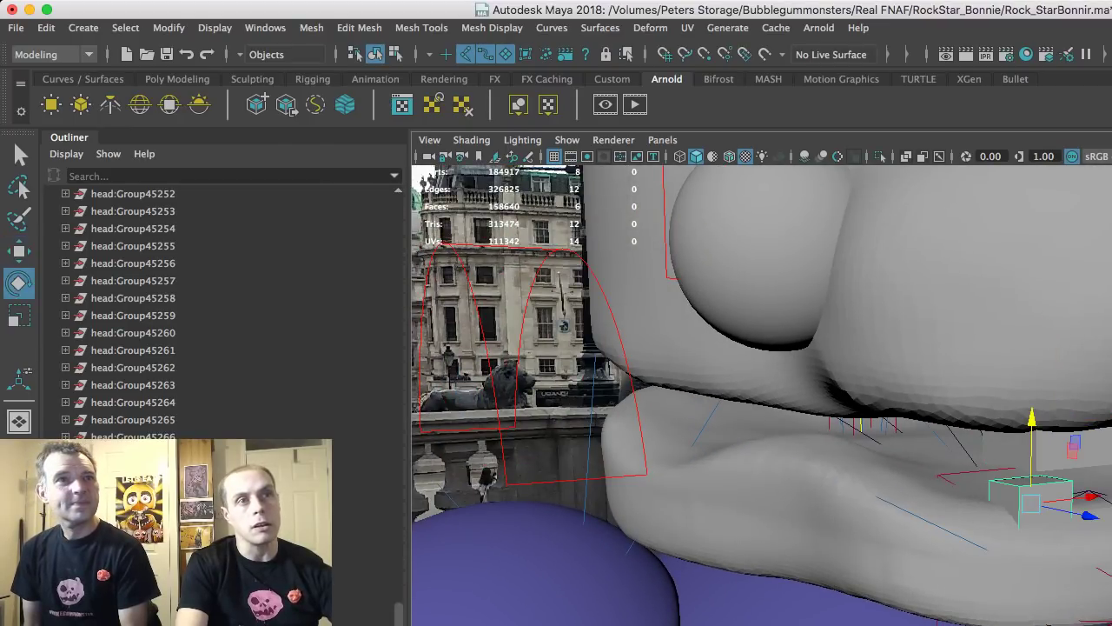
{"action": "left_click_drag", "start_coordinate": [1019, 512], "coordinate": [1056, 541]}
{"action": "key", "text": "w"}
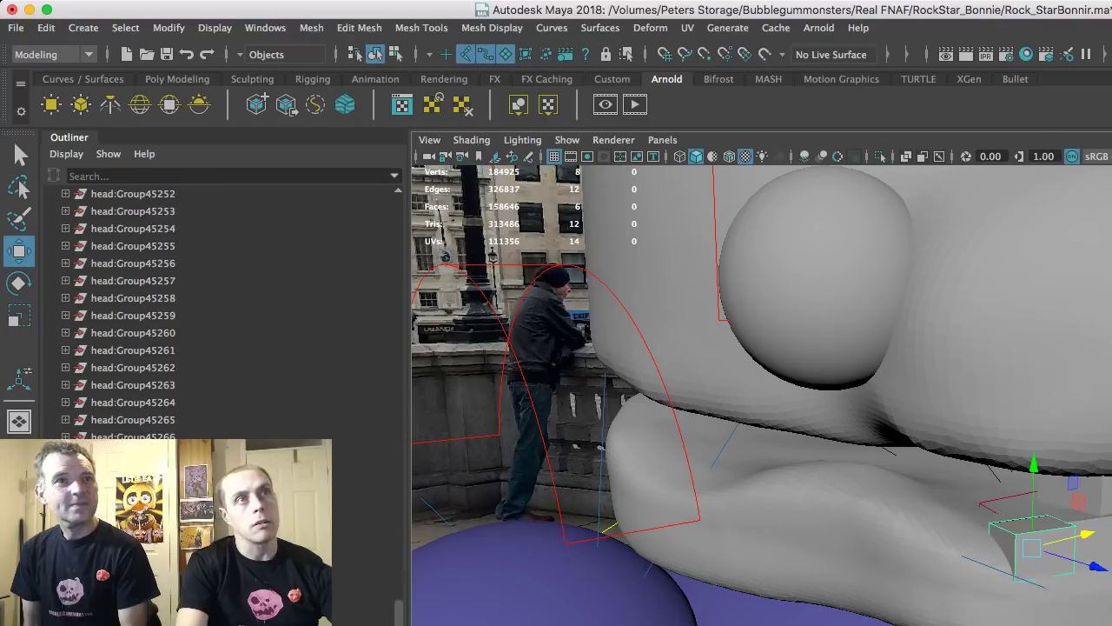
{"action": "key", "text": "q"}
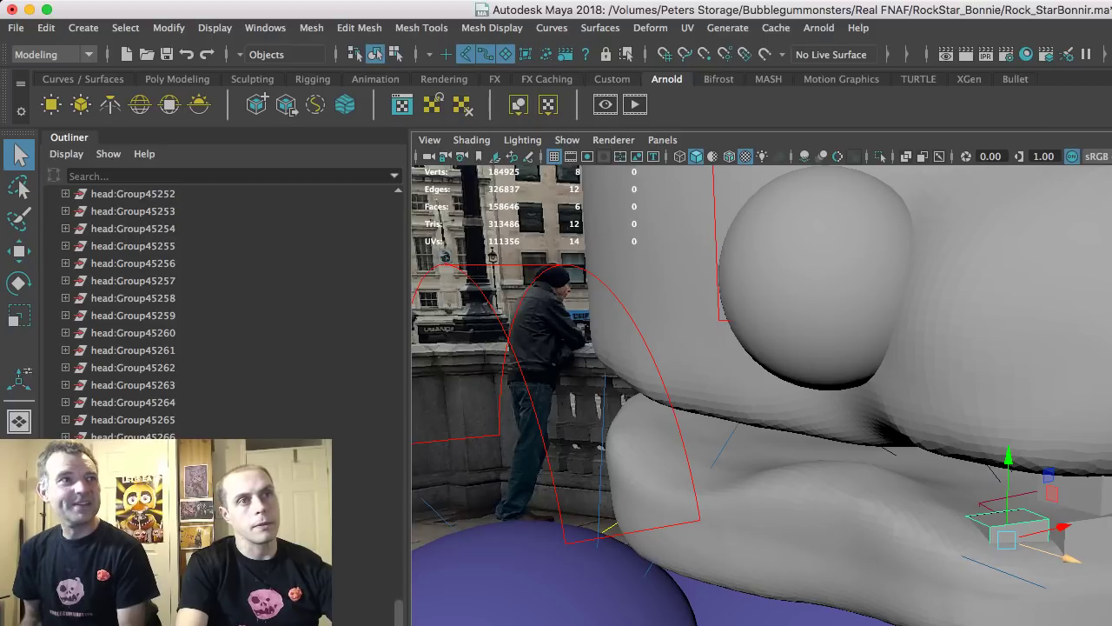
- Rotate the second lower tooth so that it follows the curve of the jaw
{"action": "key", "text": "w"}
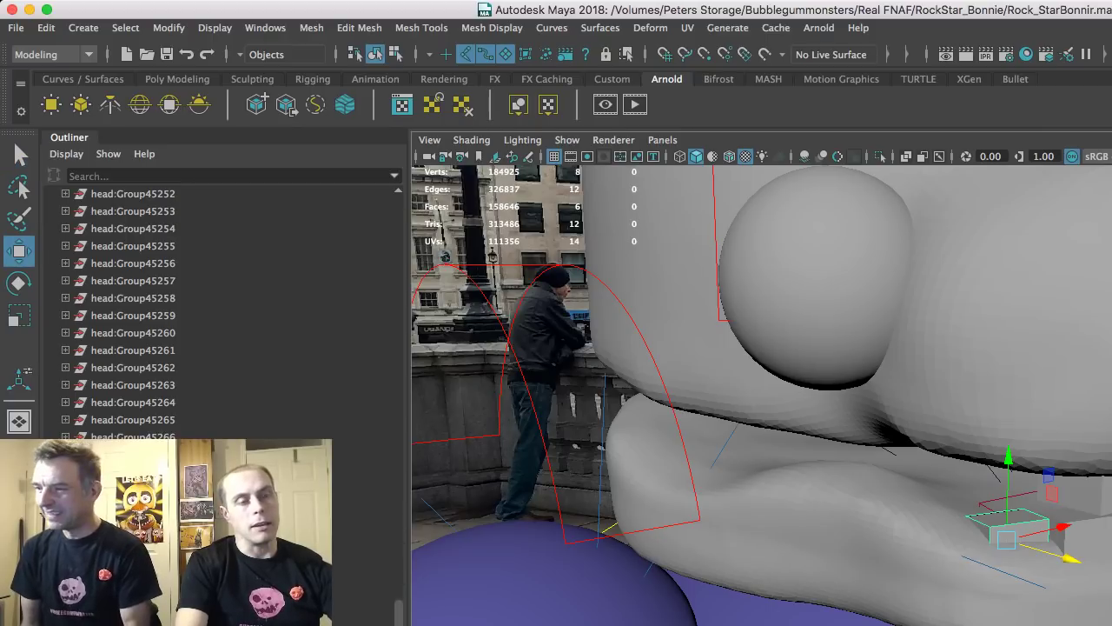
{"action": "key", "text": "e"}
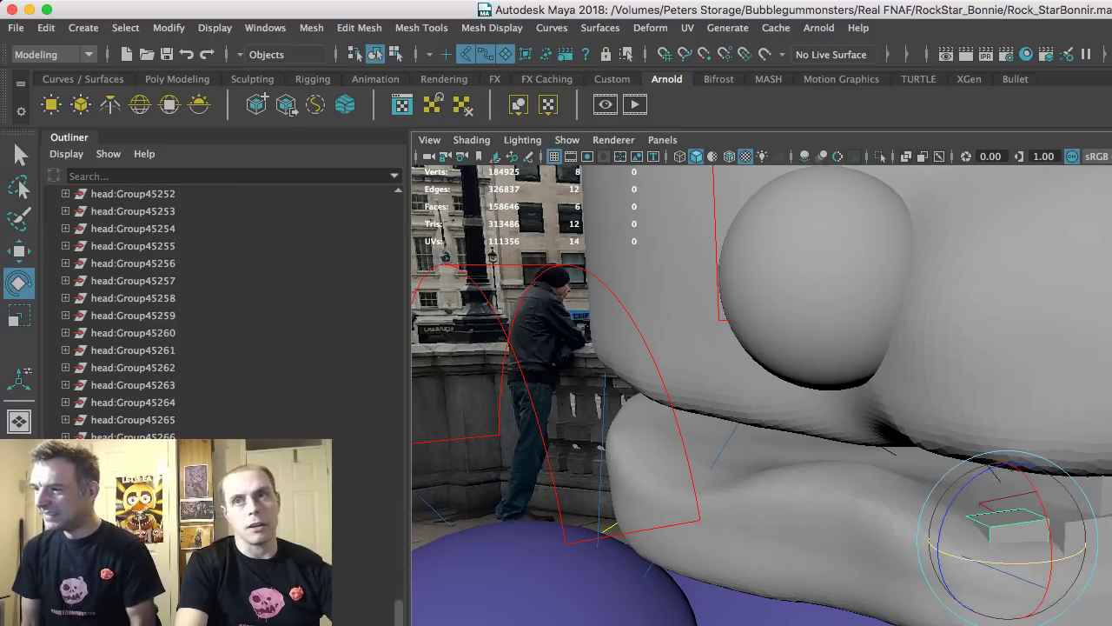
{"action": "key", "text": "ctrl+z"}
{"action": "key", "text": "w"}
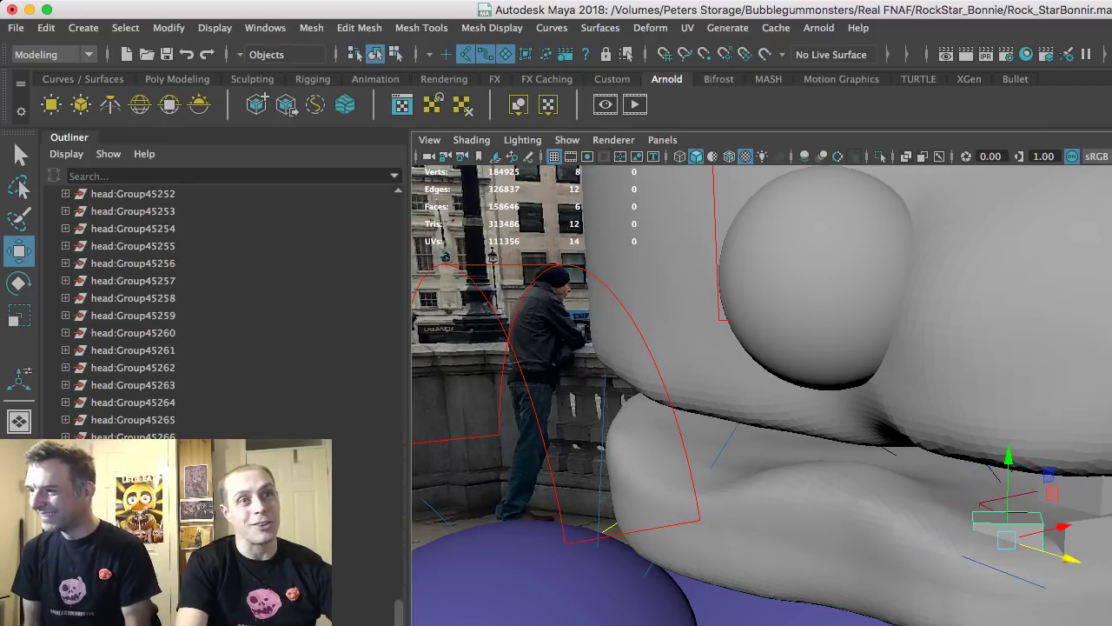
{"action": "mouse_move", "coordinate": [761, 391]}
{"action": "left_mouse_down", "text": "alt"}
{"action": "mouse_move", "coordinate": [609, 365]}
{"action": "mouse_move", "coordinate": [661, 391]}
{"action": "mouse_move", "coordinate": [752, 387]}
{"action": "left_mouse_up", "text": "alt"}
{"action": "key", "text": "e"}
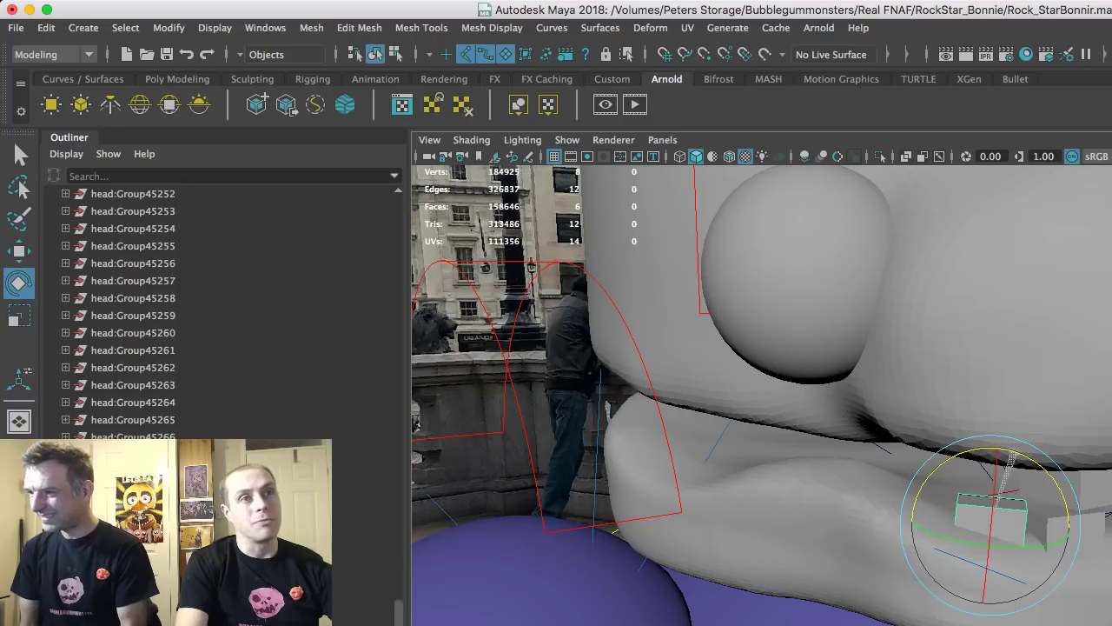
- Duplicate the second lower tooth and move the copy back and up along the jaw's edge
{"action": "key", "text": "ctrl+d"}
{"action": "key", "text": "w"}
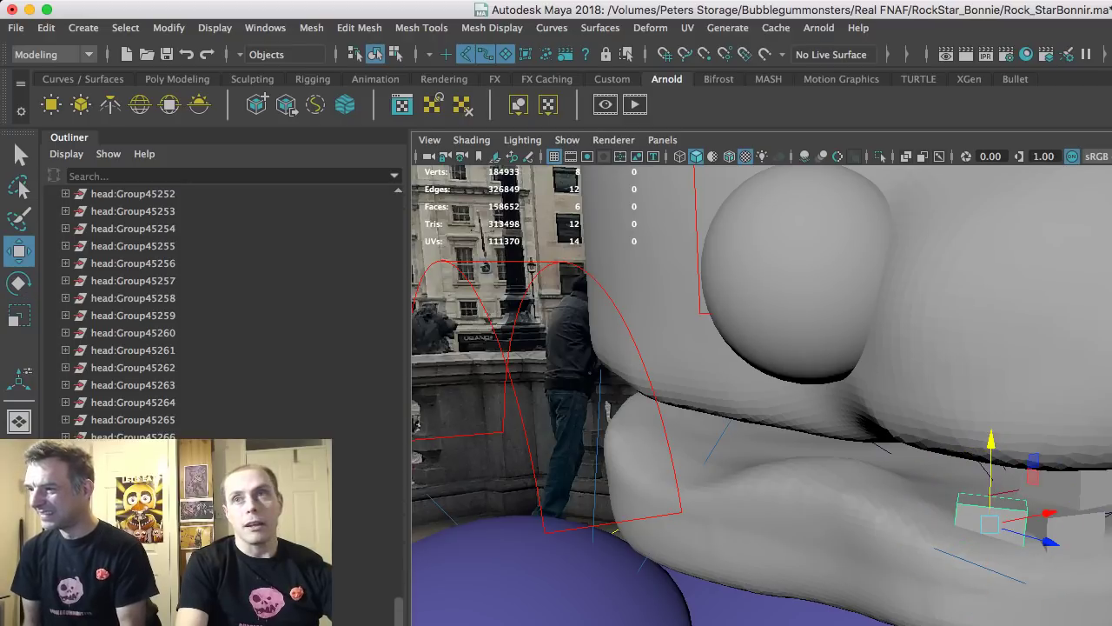
{"action": "left_click_drag", "start_coordinate": [1048, 541], "coordinate": [957, 514]}
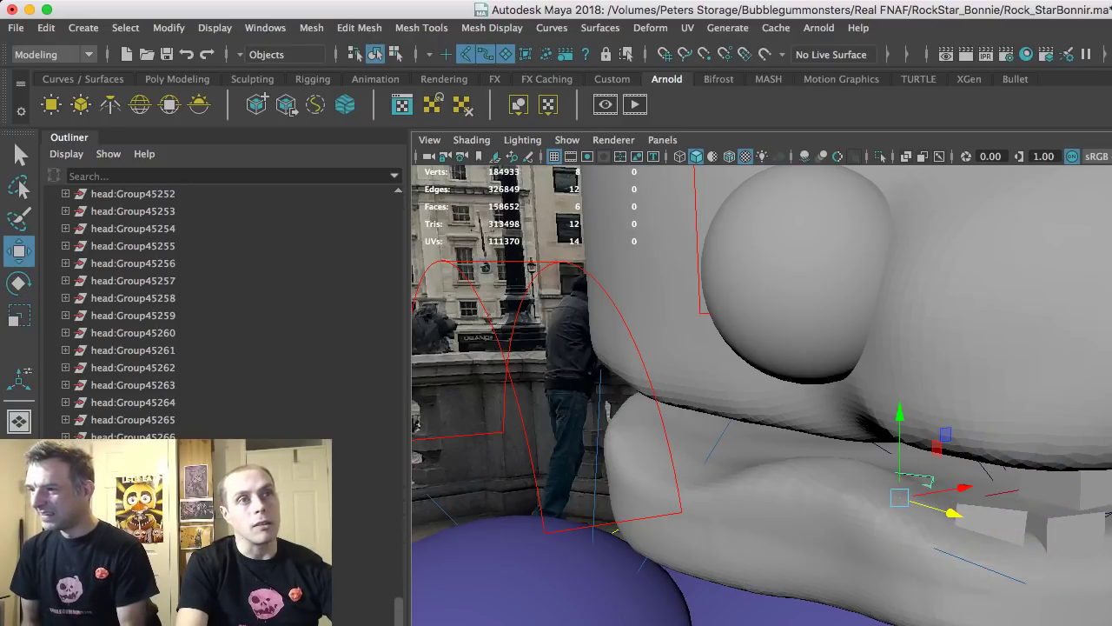
{"action": "left_click_drag", "start_coordinate": [900, 412], "coordinate": [899, 392]}
{"action": "left_click_drag", "start_coordinate": [961, 470], "coordinate": [936, 476]}
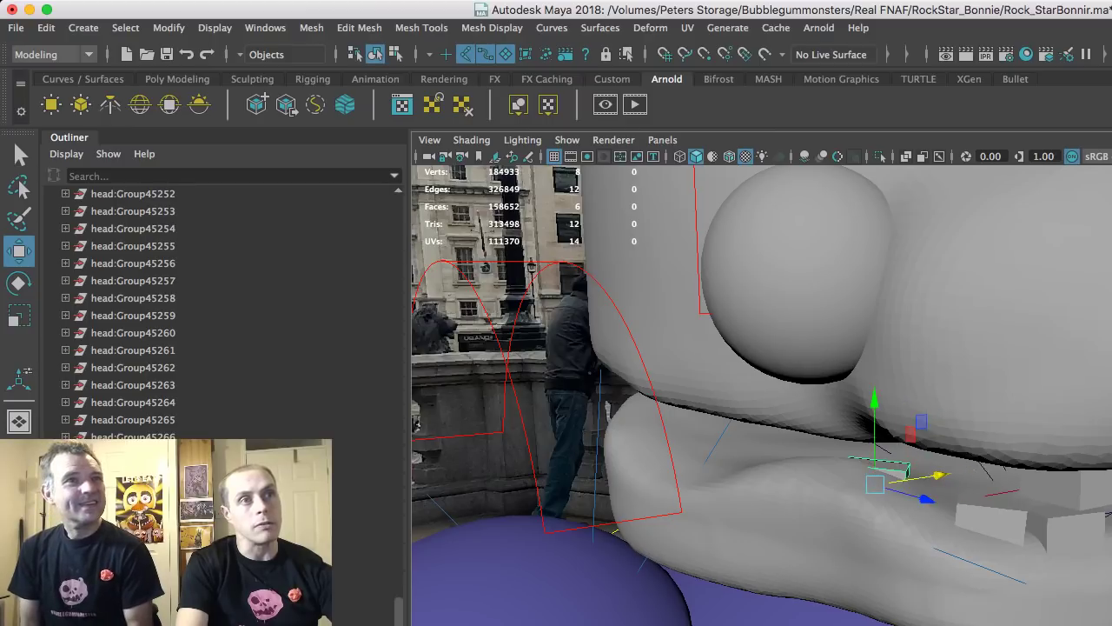
- Turn the third lower tooth to match the jaw's curve and fine-tune its position
{"action": "key", "text": "e"}
{"action": "key", "text": "w"}
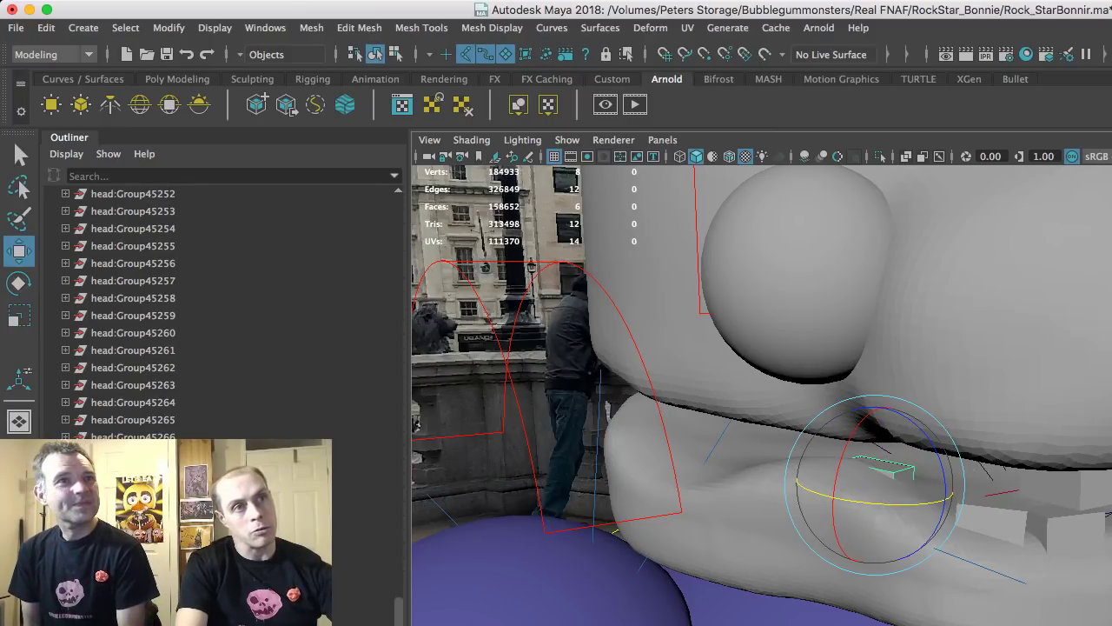
{"action": "left_click_drag", "start_coordinate": [938, 475], "coordinate": [948, 541], "text": "alt"}
{"action": "mouse_move", "coordinate": [897, 438]}
{"action": "left_mouse_down"}
{"action": "mouse_move", "coordinate": [897, 425]}
{"action": "mouse_move", "coordinate": [712, 435]}
{"action": "mouse_move", "coordinate": [752, 429]}
{"action": "mouse_move", "coordinate": [740, 445]}
{"action": "mouse_move", "coordinate": [903, 440]}
{"action": "left_mouse_up"}
- Select the middle lower tooth and adjust its position between the two neighbouring teeth
{"action": "left_click", "coordinate": [940, 487]}
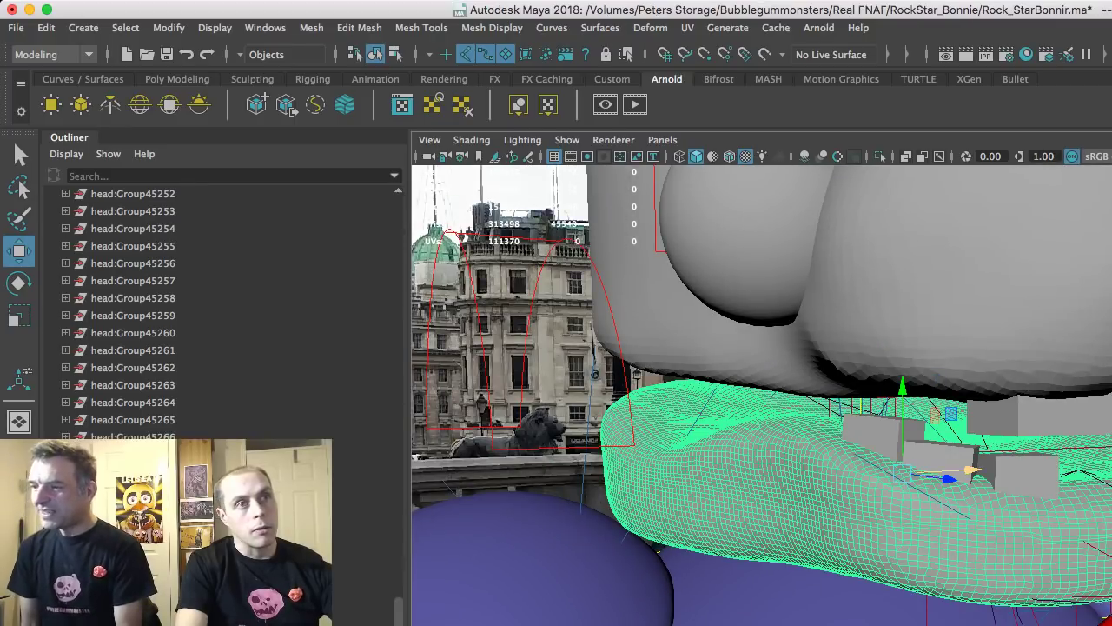
{"action": "left_click", "coordinate": [940, 465]}
{"action": "left_click_drag", "start_coordinate": [1005, 464], "coordinate": [1016, 464]}
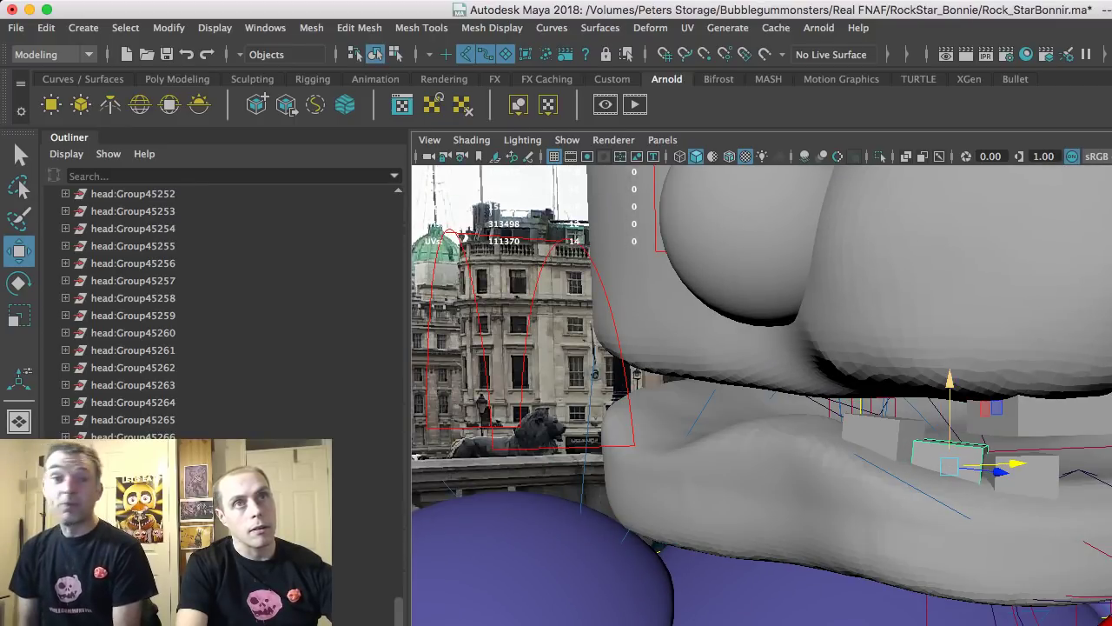
{"action": "left_click_drag", "start_coordinate": [950, 382], "coordinate": [822, 405]}
{"action": "left_click_drag", "start_coordinate": [890, 509], "coordinate": [882, 509]}
{"action": "left_click_drag", "start_coordinate": [882, 509], "coordinate": [991, 491], "text": "alt"}
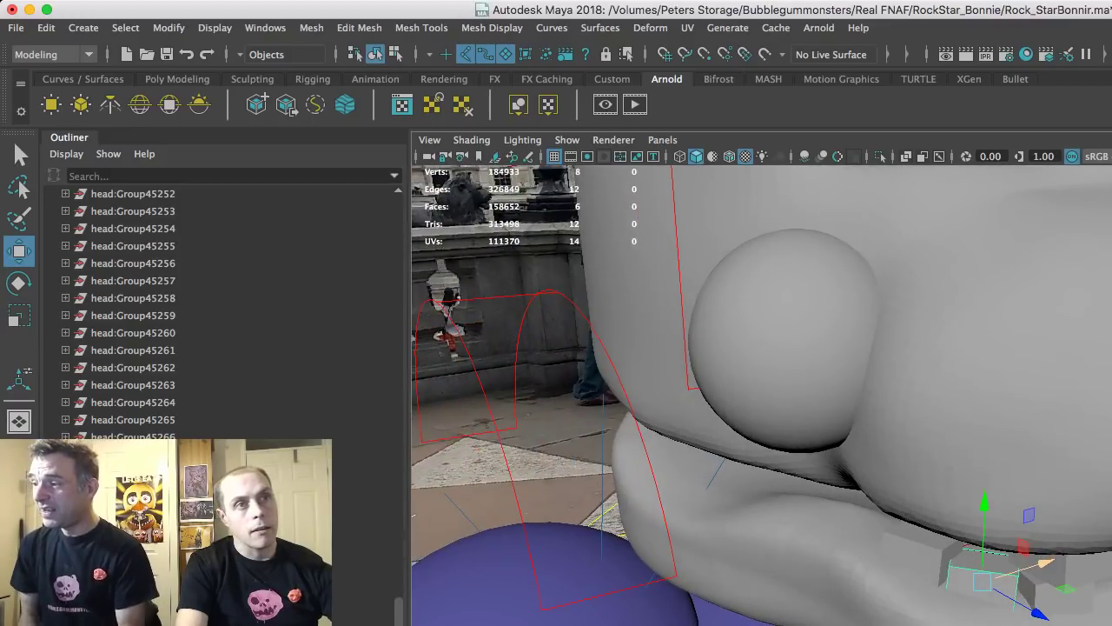
- Move the rearmost lower tooth farther back along the jaw's edge and check the row's alignment from the front
{"action": "left_click_drag", "start_coordinate": [1038, 612], "coordinate": [817, 530]}
{"action": "left_click_drag", "start_coordinate": [724, 409], "coordinate": [710, 410], "text": "alt"}
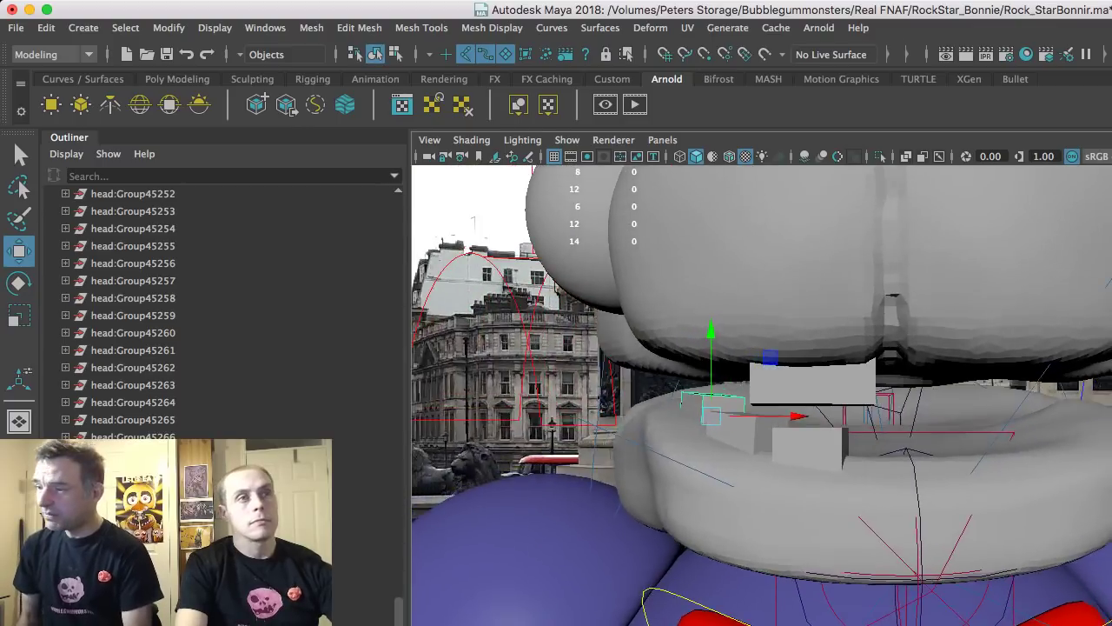
{"action": "right_click_drag", "start_coordinate": [710, 410], "coordinate": [660, 365], "text": "alt"}
{"action": "left_click_drag", "start_coordinate": [661, 365], "coordinate": [634, 241], "text": "alt"}
{"action": "right_click_drag", "start_coordinate": [634, 241], "coordinate": [539, 286], "text": "alt"}
{"action": "left_click_drag", "start_coordinate": [540, 286], "coordinate": [669, 288], "text": "alt"}
- Exclude joints from selection and combine the three lower teeth and the upper tooth into one mesh
{"action": "left_click", "coordinate": [842, 419], "text": "shift"}
{"action": "left_click", "coordinate": [843, 457]}
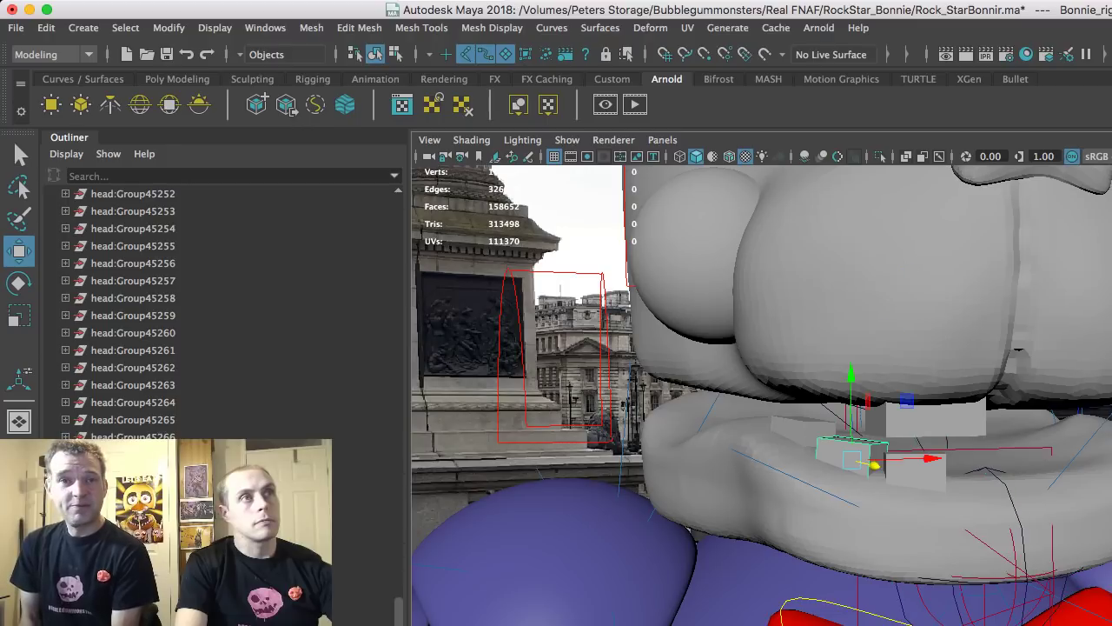
{"action": "left_click", "coordinate": [466, 54]}
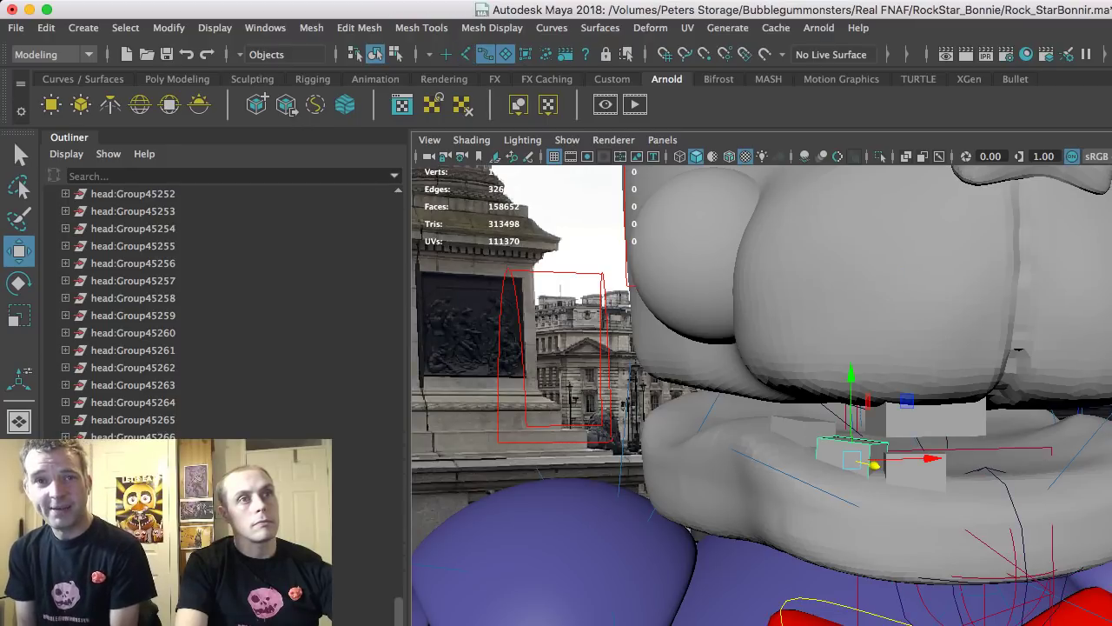
{"action": "left_click", "coordinate": [801, 427], "text": "shift"}
{"action": "left_click", "coordinate": [914, 469], "text": "shift"}
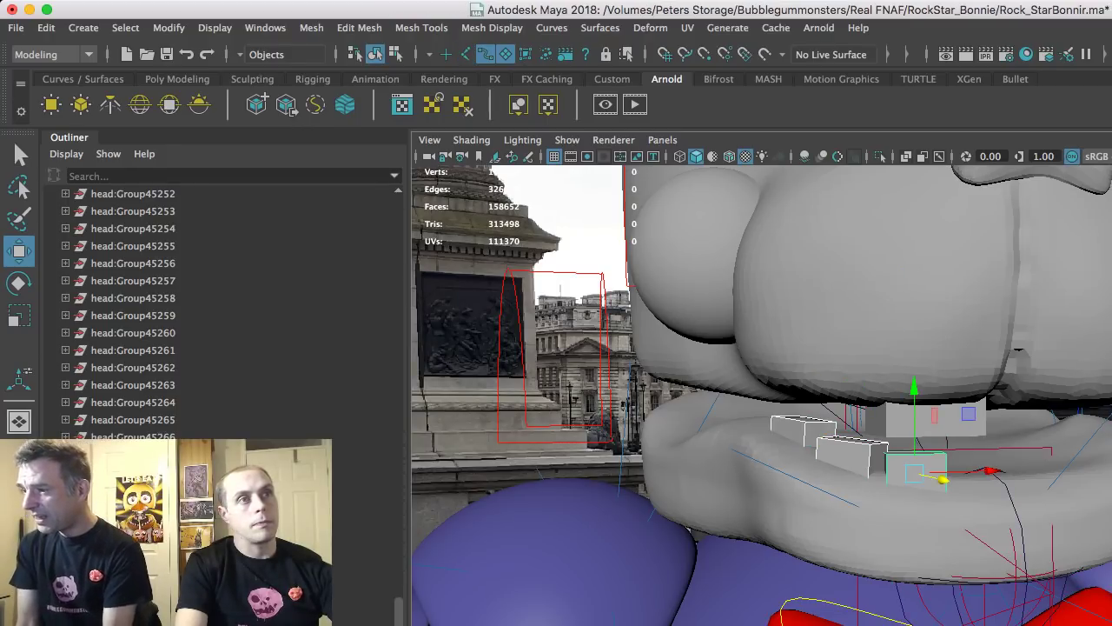
{"action": "left_click", "coordinate": [936, 419], "text": "shift"}
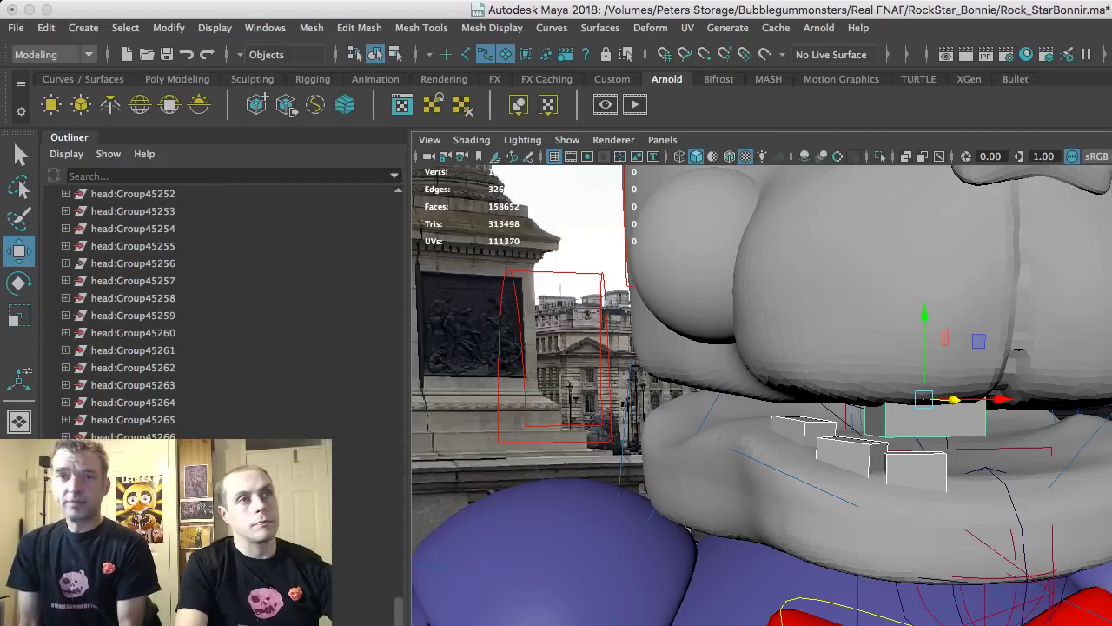
{"action": "key", "text": "ctrl+g"}
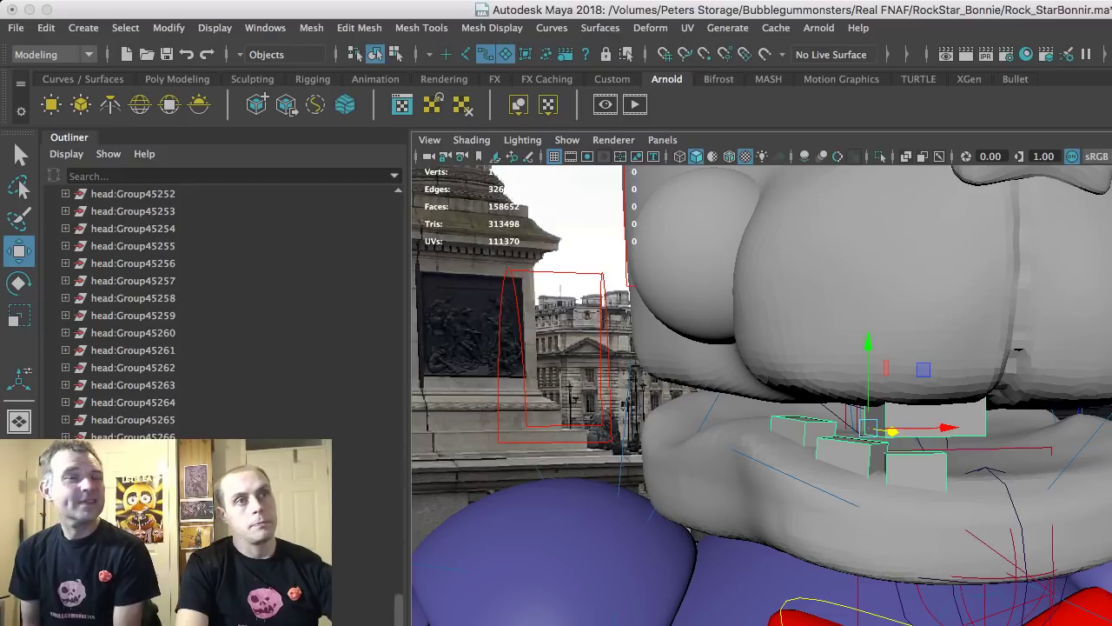
- Mirror the combined teeth across the world X axis with Cut Geometry off, and check that each half is selectable separately
{"action": "key", "text": "g"}
{"action": "left_click_drag", "start_coordinate": [782, 347], "coordinate": [652, 348], "text": "alt"}
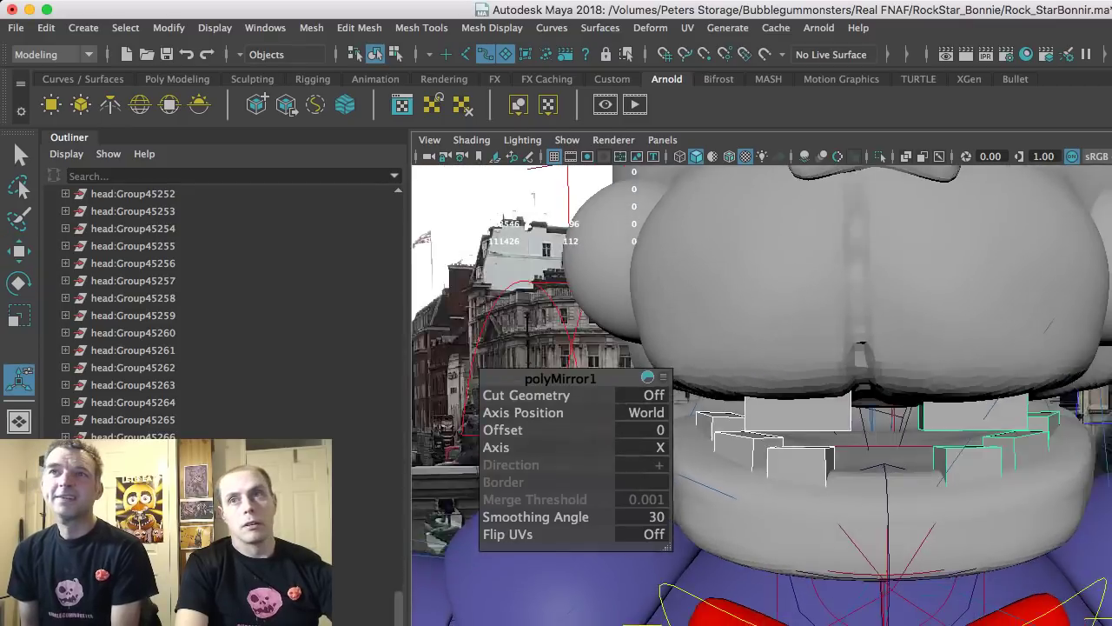
{"action": "left_click_drag", "start_coordinate": [765, 365], "coordinate": [747, 356], "text": "alt"}
{"action": "middle_click_drag", "start_coordinate": [747, 357], "coordinate": [769, 413], "text": "alt"}
{"action": "left_click_drag", "start_coordinate": [769, 413], "coordinate": [756, 400], "text": "alt"}
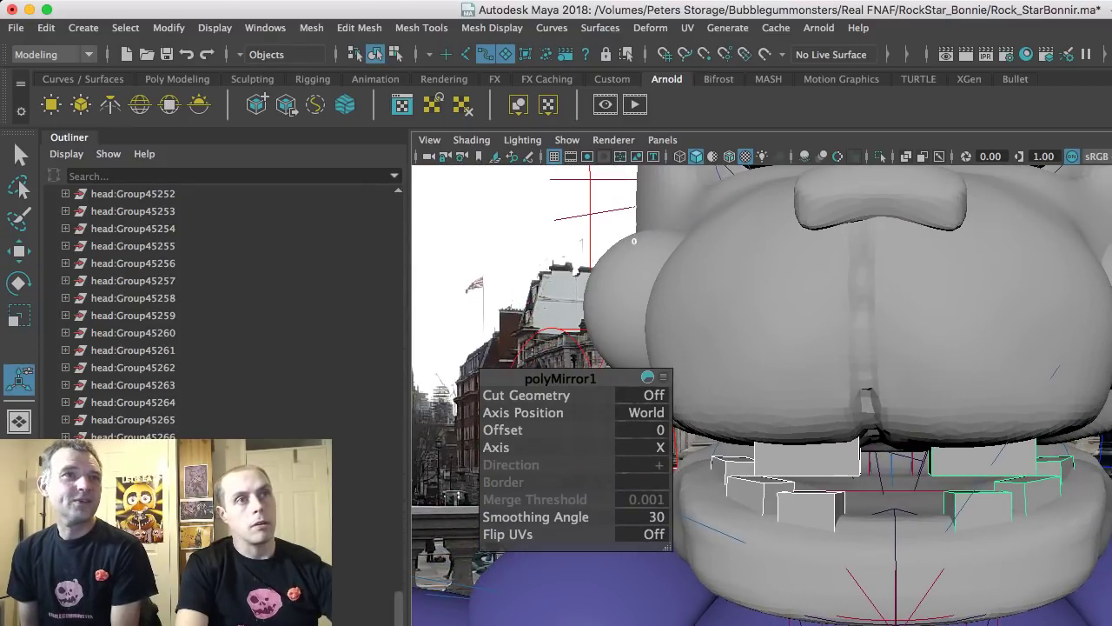
{"action": "left_click", "coordinate": [806, 508]}
{"action": "key", "text": "q"}
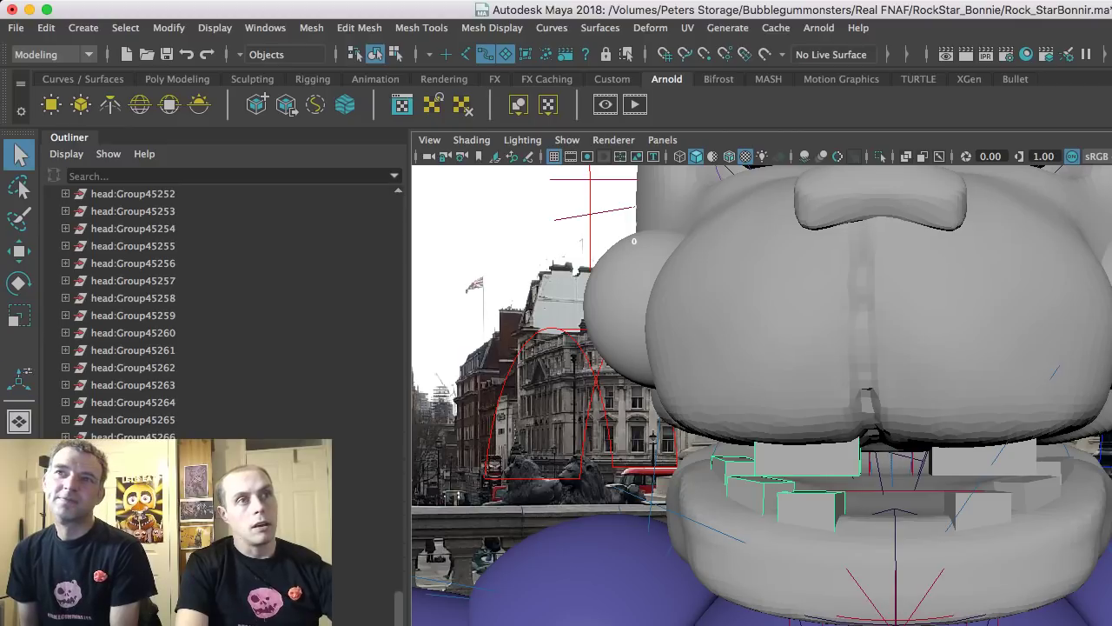
{"action": "left_click", "coordinate": [807, 463]}
{"action": "left_click", "coordinate": [983, 461]}
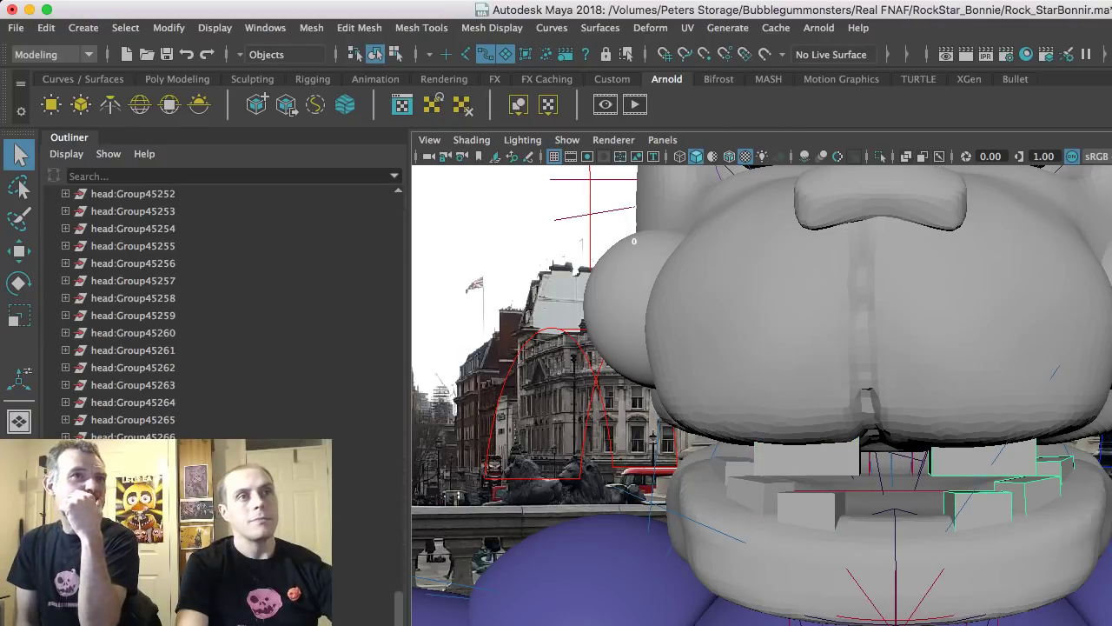
- Select the faces of the mirrored upper tooth and move it inward toward the middle of the mouth
{"action": "left_click_drag", "start_coordinate": [761, 396], "coordinate": [749, 370], "text": "alt"}
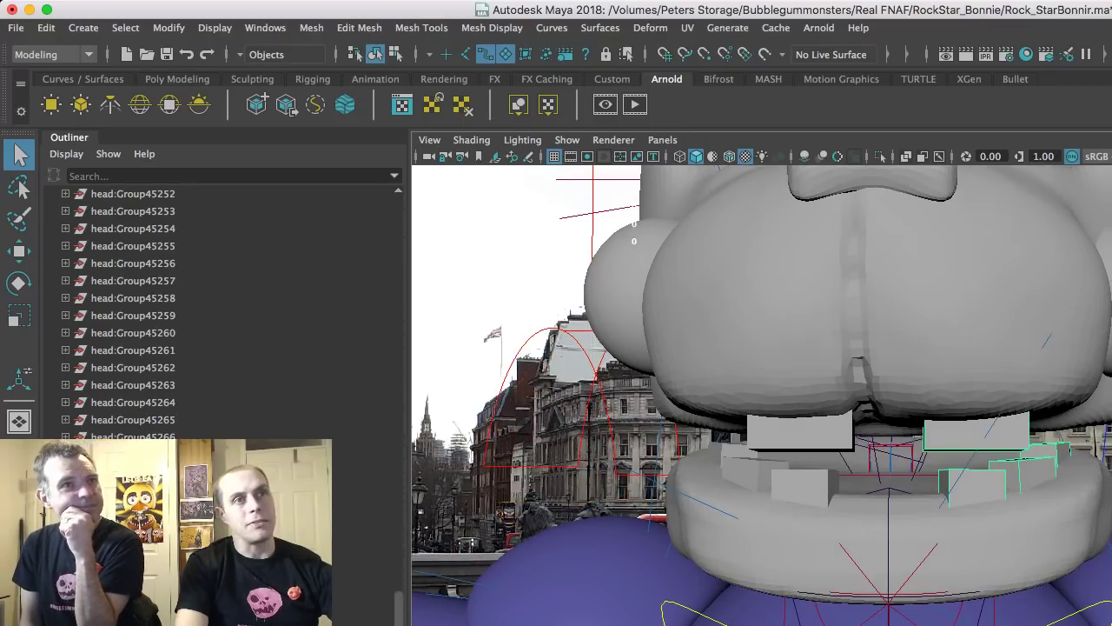
{"action": "left_click", "coordinate": [976, 432]}
{"action": "key", "text": "w"}
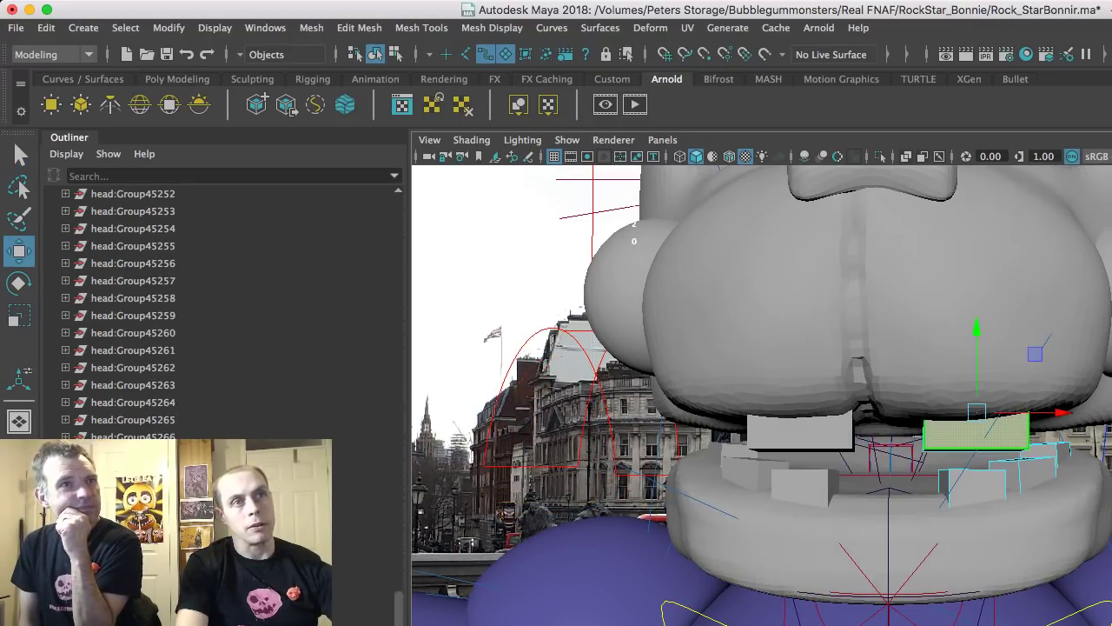
{"action": "left_click_drag", "start_coordinate": [1060, 412], "coordinate": [1026, 414]}
{"action": "key", "text": "super+z"}
{"action": "left_click", "coordinate": [923, 434]}
{"action": "double_click", "coordinate": [925, 435]}
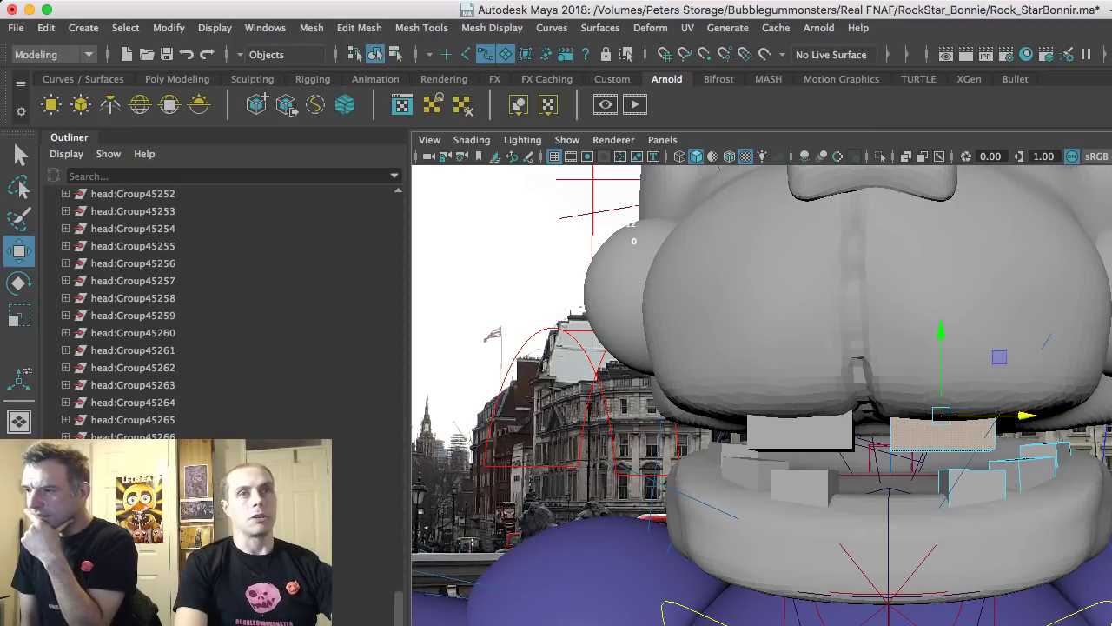
- Select the original upper tooth's faces and adjust its sideways position relative to the muzzle's centre line
{"action": "scroll", "coordinate": [761, 395], "scroll_direction": "down", "scroll_amount": 10}
{"action": "scroll", "coordinate": [761, 395], "scroll_direction": "up", "scroll_amount": 5}
{"action": "scroll", "coordinate": [761, 395], "scroll_direction": "down", "scroll_amount": 6}
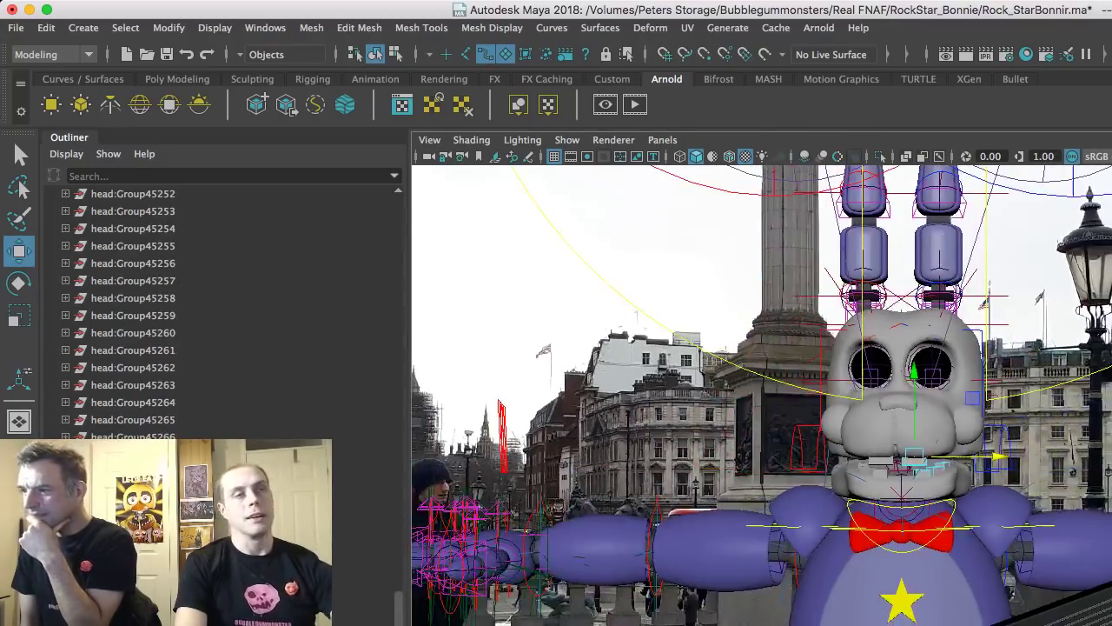
{"action": "scroll", "coordinate": [912, 434], "scroll_direction": "up", "scroll_amount": 5}
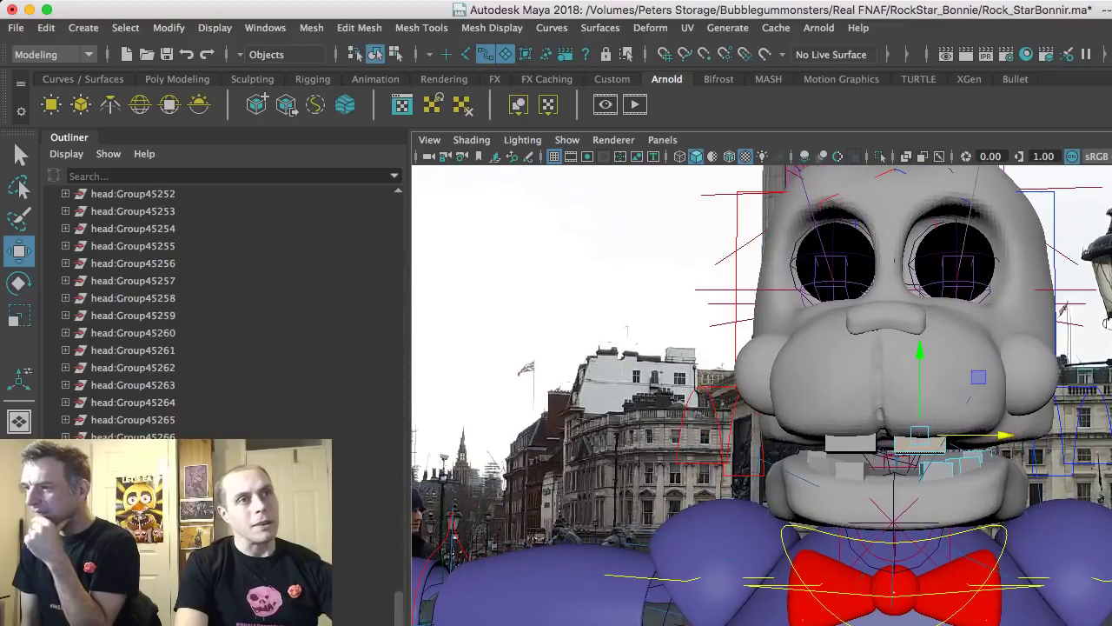
{"action": "scroll", "coordinate": [913, 435], "scroll_direction": "up", "scroll_amount": 3}
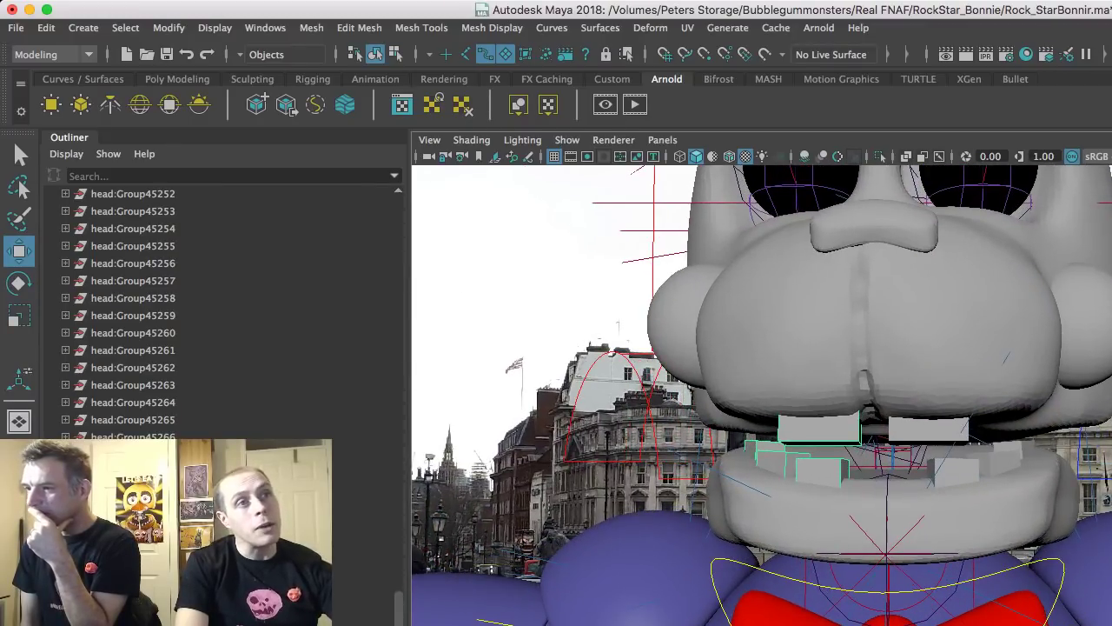
{"action": "key", "text": "F11"}
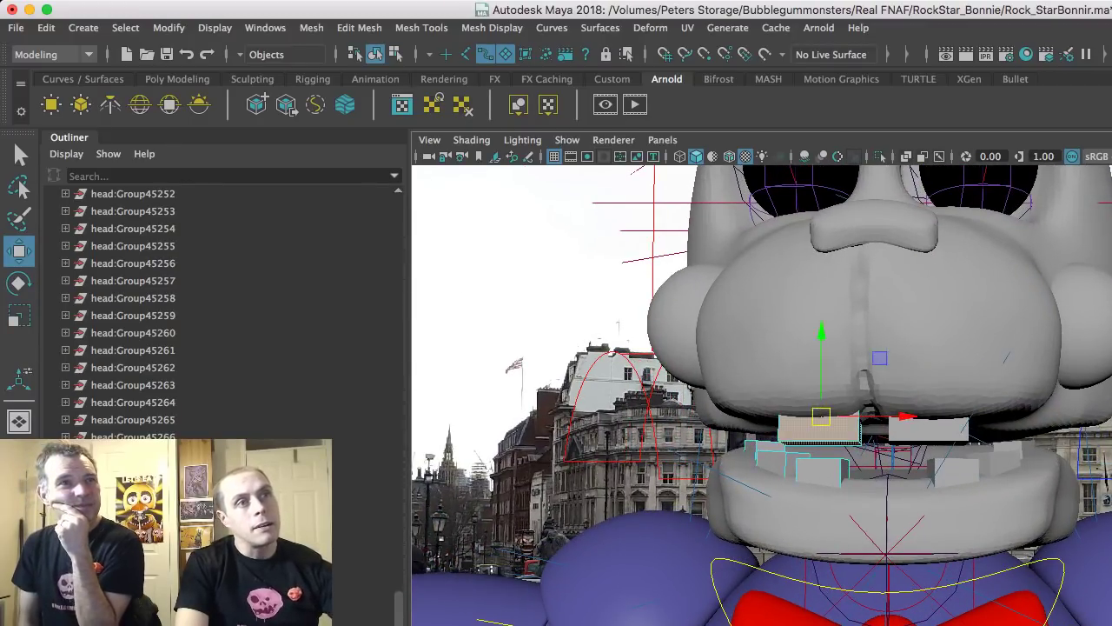
{"action": "left_click_drag", "start_coordinate": [907, 416], "coordinate": [878, 416]}
{"action": "scroll", "coordinate": [878, 415], "scroll_direction": "up", "scroll_amount": 1}
- Shift the mirrored upper tooth slightly closer to the other upper tooth and return to plain selection
{"action": "left_click", "coordinate": [913, 424]}
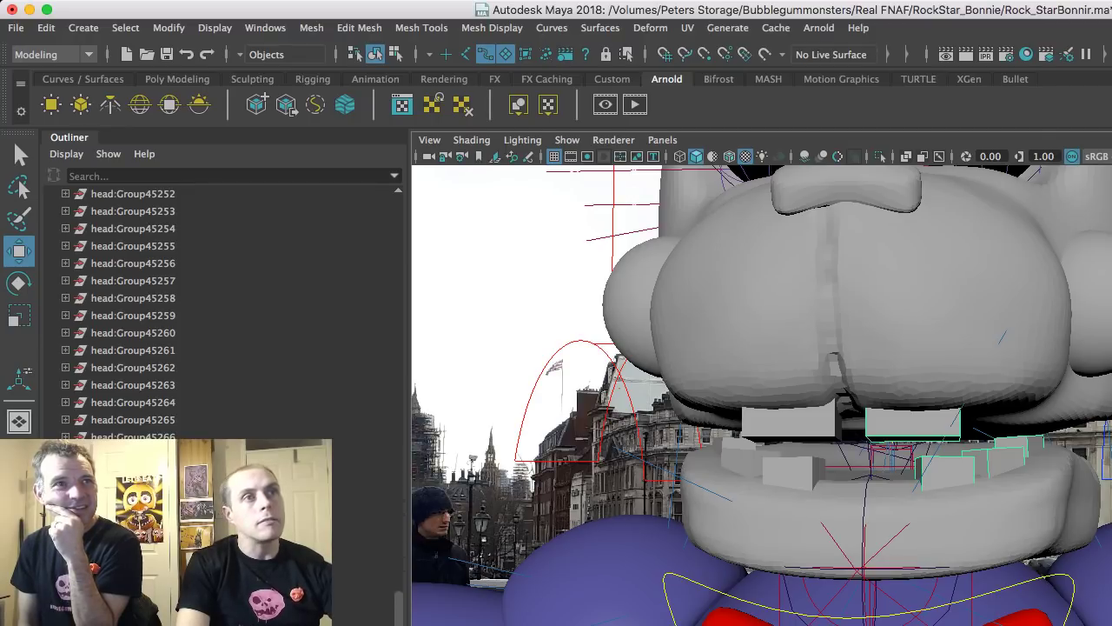
{"action": "key", "text": "F11"}
{"action": "left_click_drag", "start_coordinate": [1001, 406], "coordinate": [989, 406]}
{"action": "scroll", "coordinate": [904, 406], "scroll_direction": "down", "scroll_amount": 5}
{"action": "mouse_move", "coordinate": [904, 450]}
{"action": "left_mouse_down", "text": "alt"}
{"action": "mouse_move", "coordinate": [900, 498]}
{"action": "mouse_move", "coordinate": [847, 439]}
{"action": "mouse_move", "coordinate": [880, 461]}
{"action": "mouse_move", "coordinate": [906, 452]}
{"action": "left_mouse_up", "text": "alt"}
{"action": "key", "text": "q"}
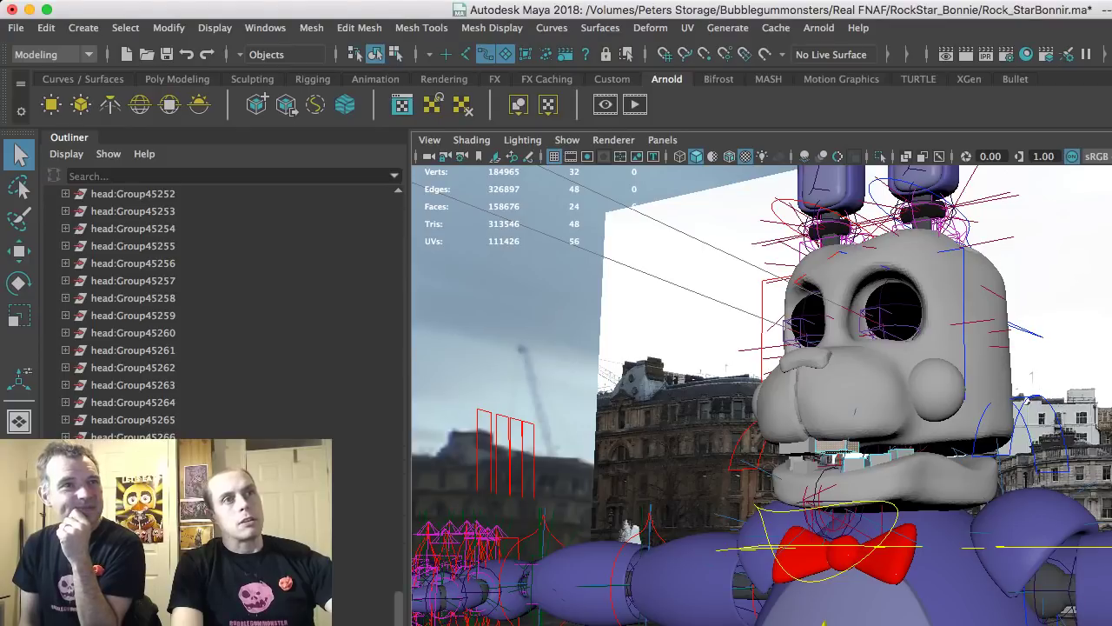
- Assign the body's purple material to the head and the lower jaw
{"action": "left_click", "coordinate": [906, 402]}
{"action": "left_click_drag", "start_coordinate": [905, 402], "coordinate": [974, 404], "text": "alt"}
{"action": "scroll", "coordinate": [904, 406], "scroll_direction": "down", "scroll_amount": 5}
{"action": "left_click_drag", "start_coordinate": [903, 406], "coordinate": [912, 409], "text": "alt"}
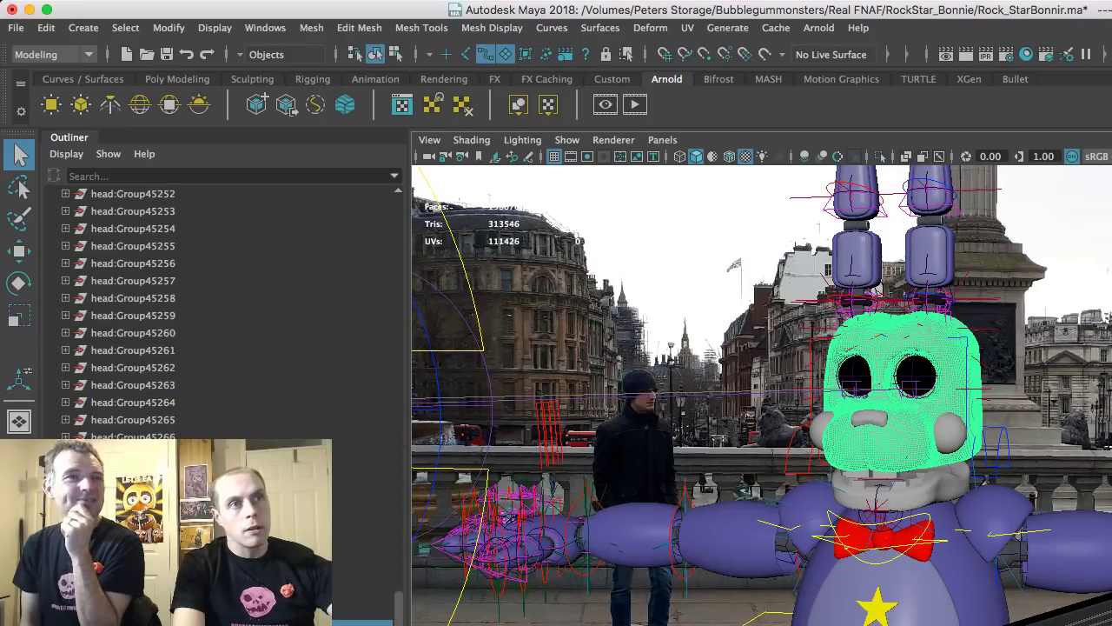
{"action": "scroll", "coordinate": [906, 409], "scroll_direction": "up", "scroll_amount": 5}
{"action": "left_click", "coordinate": [912, 517]}
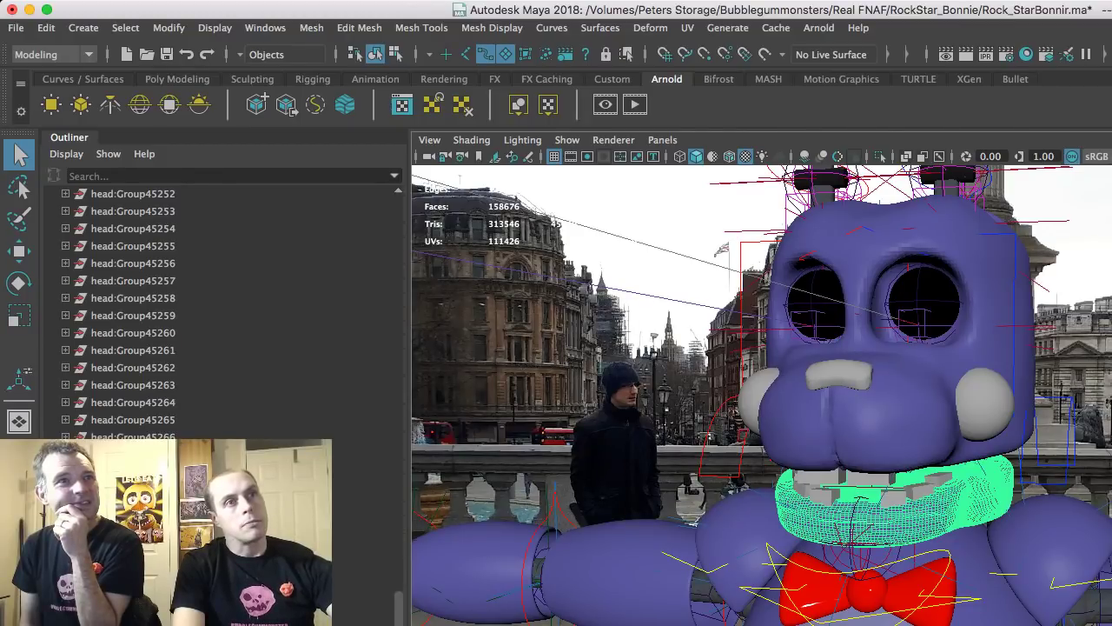
- Assign a pink material to both cheek spheres
{"action": "left_click", "coordinate": [984, 404]}
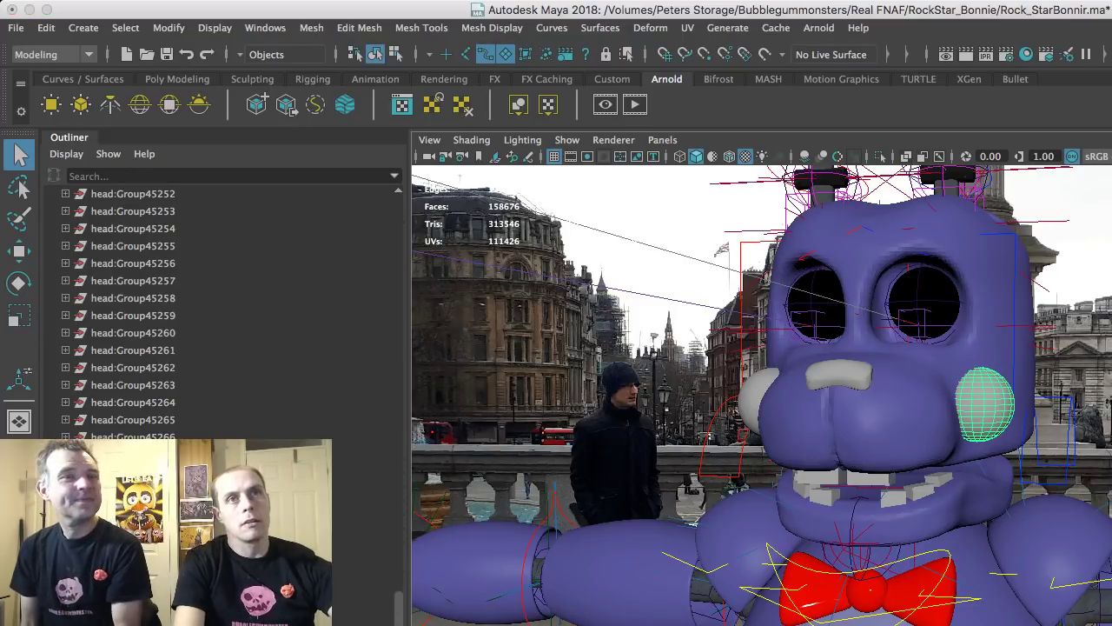
{"action": "key", "text": "ctrl+a"}
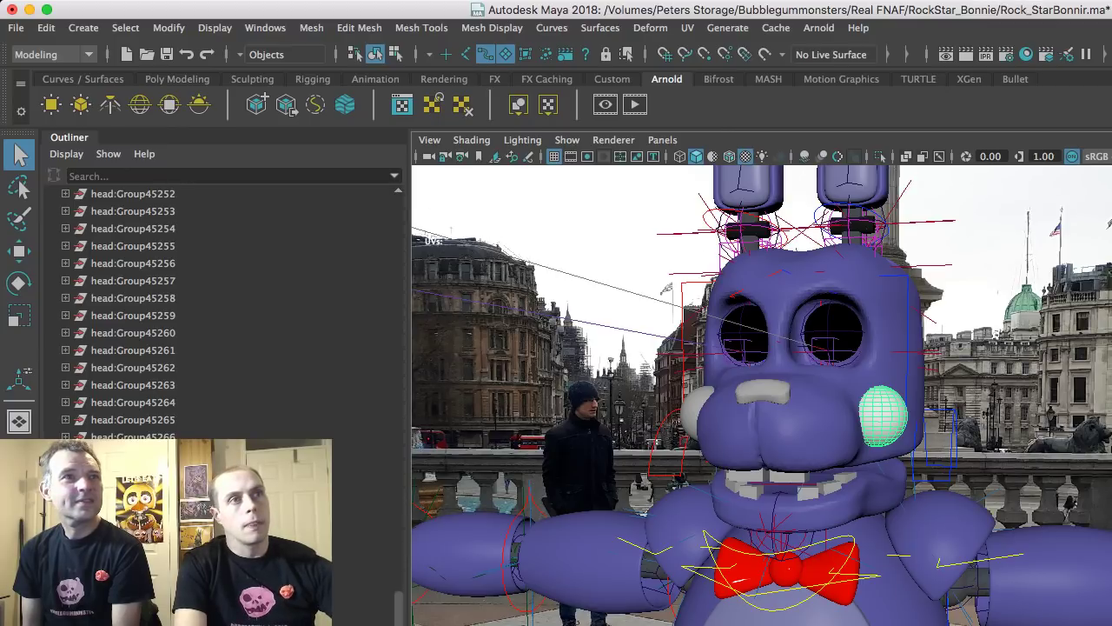
{"action": "left_click_drag", "start_coordinate": [762, 396], "coordinate": [852, 398], "text": "alt"}
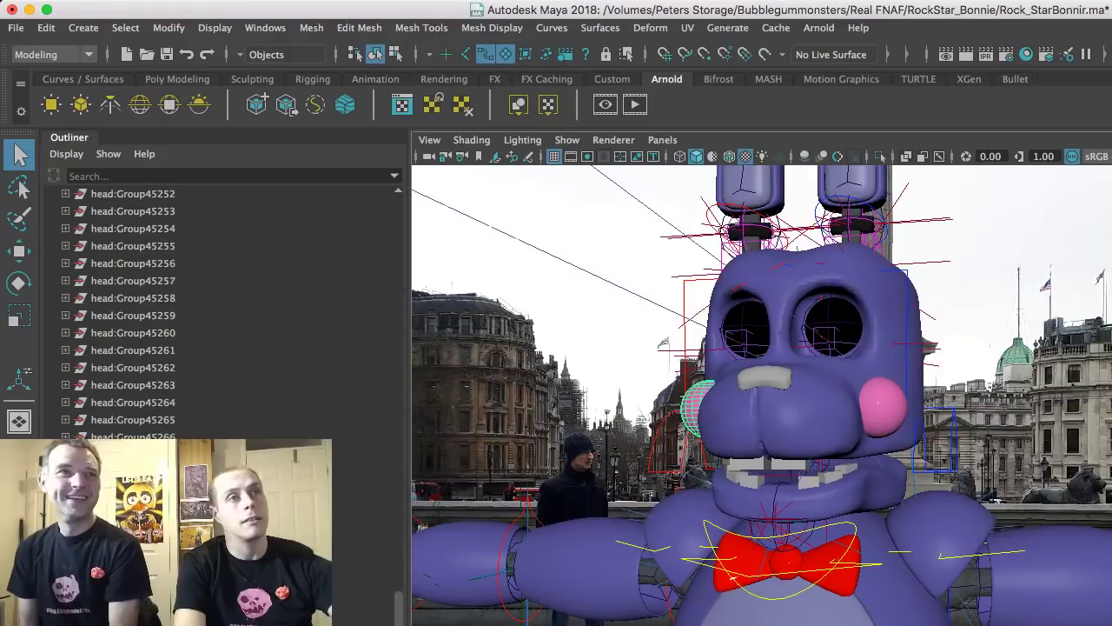
- Assign a white material to the nose and both halves of the teeth, and review the coloured head
{"action": "left_click", "coordinate": [765, 378]}
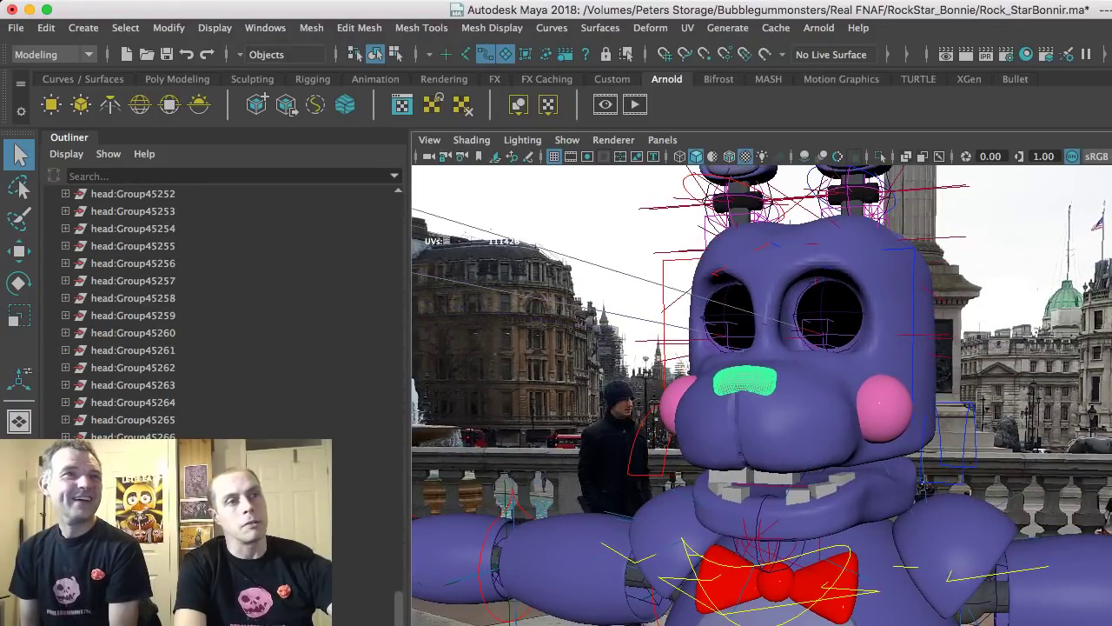
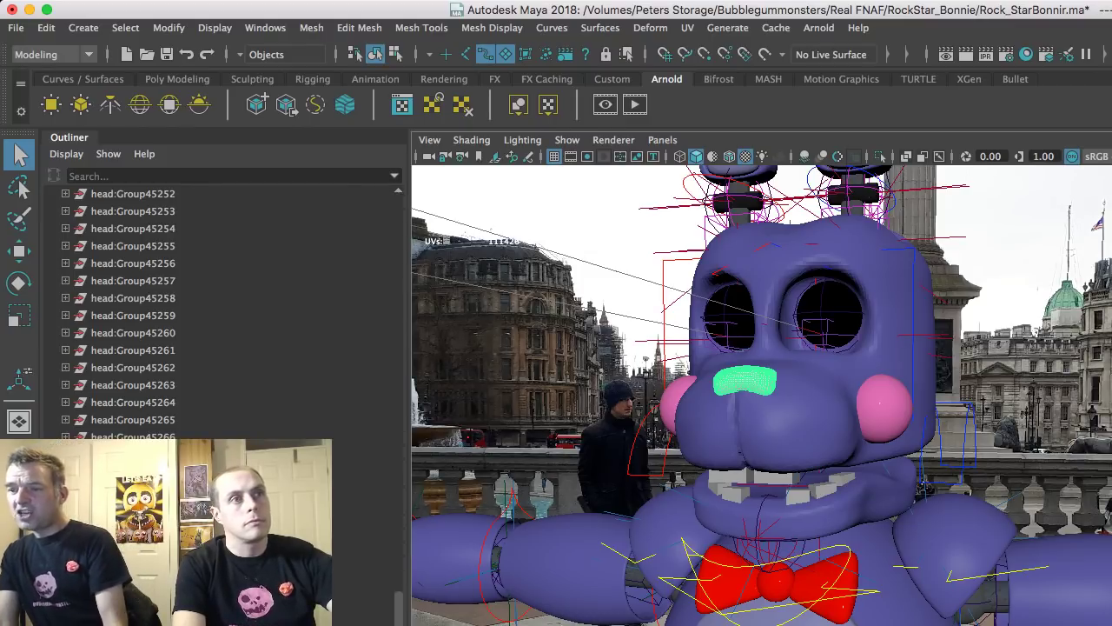
{"action": "left_click_drag", "start_coordinate": [765, 391], "coordinate": [860, 391], "text": "alt"}
{"action": "scroll", "coordinate": [817, 477], "scroll_direction": "up", "scroll_amount": 5}
{"action": "left_click", "coordinate": [695, 434]}
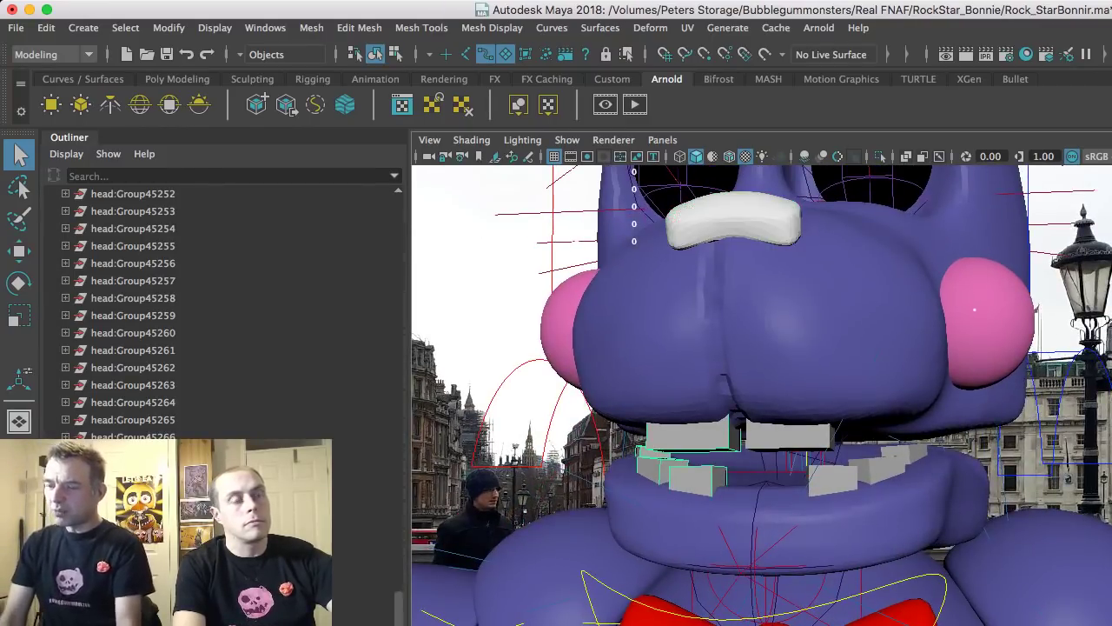
{"action": "left_click", "coordinate": [789, 436], "text": "shift"}
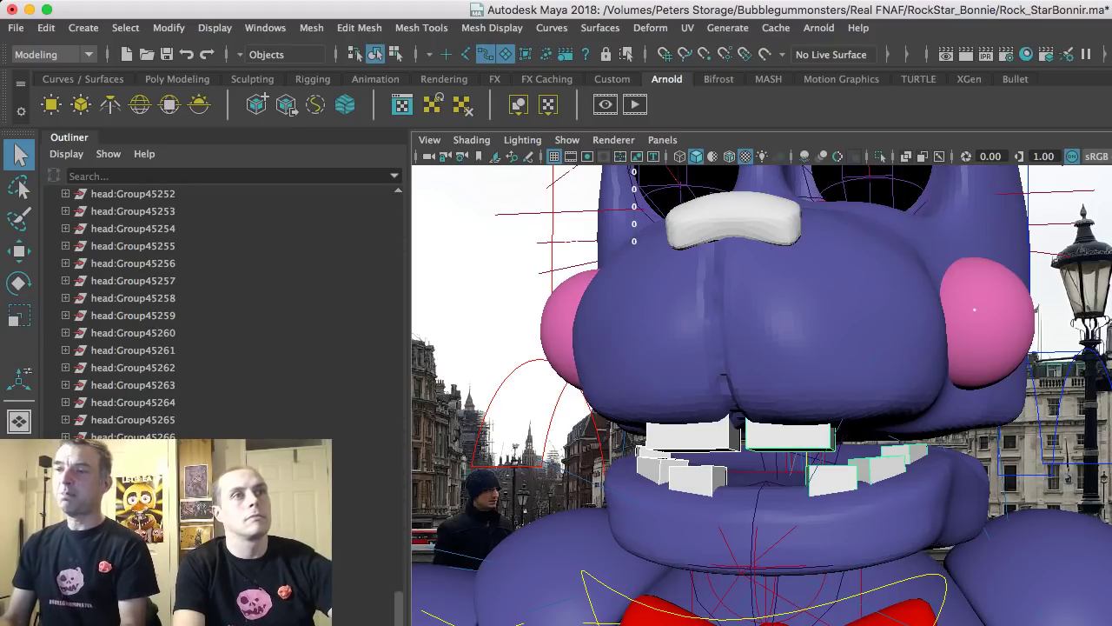
{"action": "scroll", "coordinate": [762, 395], "scroll_direction": "down", "scroll_amount": 1}
{"action": "scroll", "coordinate": [761, 395], "scroll_direction": "down", "scroll_amount": 12}
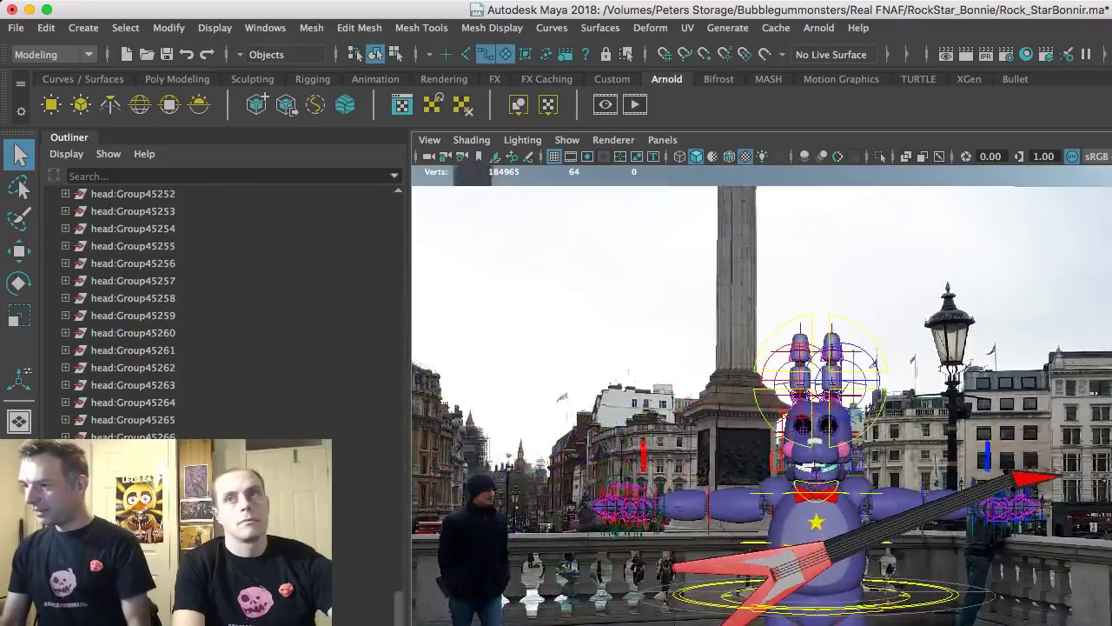
{"action": "scroll", "coordinate": [761, 394], "scroll_direction": "down", "scroll_amount": 3}
{"action": "left_click_drag", "start_coordinate": [761, 394], "coordinate": [626, 395], "text": "alt"}
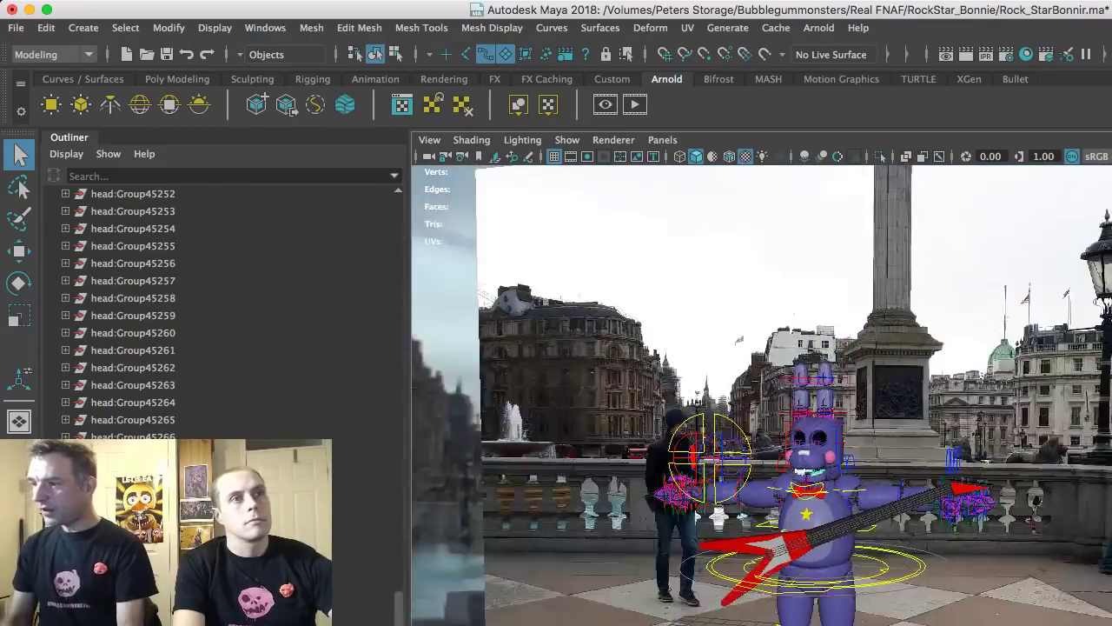
{"action": "scroll", "coordinate": [762, 395], "scroll_direction": "up", "scroll_amount": 10}
{"action": "scroll", "coordinate": [762, 395], "scroll_direction": "up", "scroll_amount": 2}
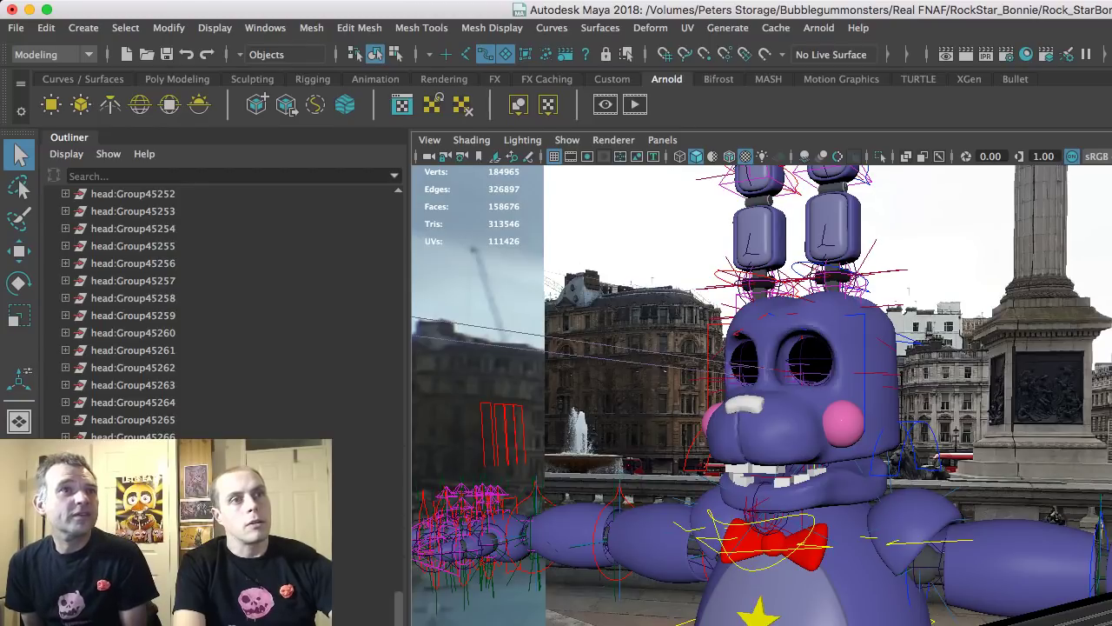
- Create a polygon sphere and raise it from the floor to the height of the head
{"action": "scroll", "coordinate": [761, 394], "scroll_direction": "down", "scroll_amount": 8}
{"action": "middle_click_drag", "start_coordinate": [762, 395], "coordinate": [791, 325], "text": "alt"}
{"action": "key", "text": "w"}
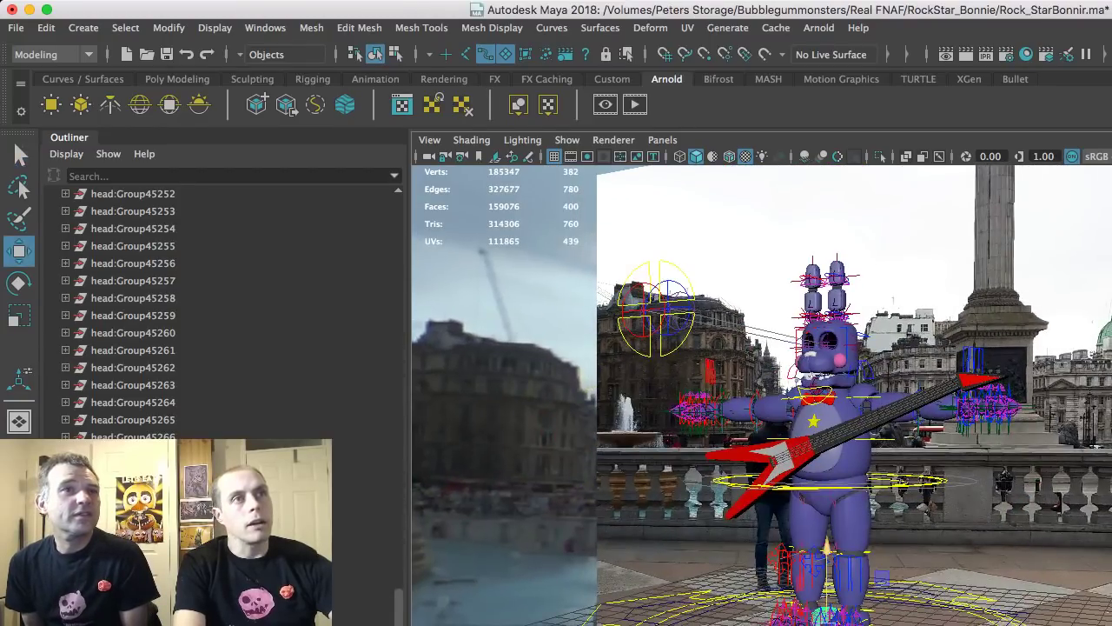
{"action": "left_click", "coordinate": [829, 369]}
{"action": "key", "text": "f"}
{"action": "left_click_drag", "start_coordinate": [830, 370], "coordinate": [608, 383], "text": "alt"}
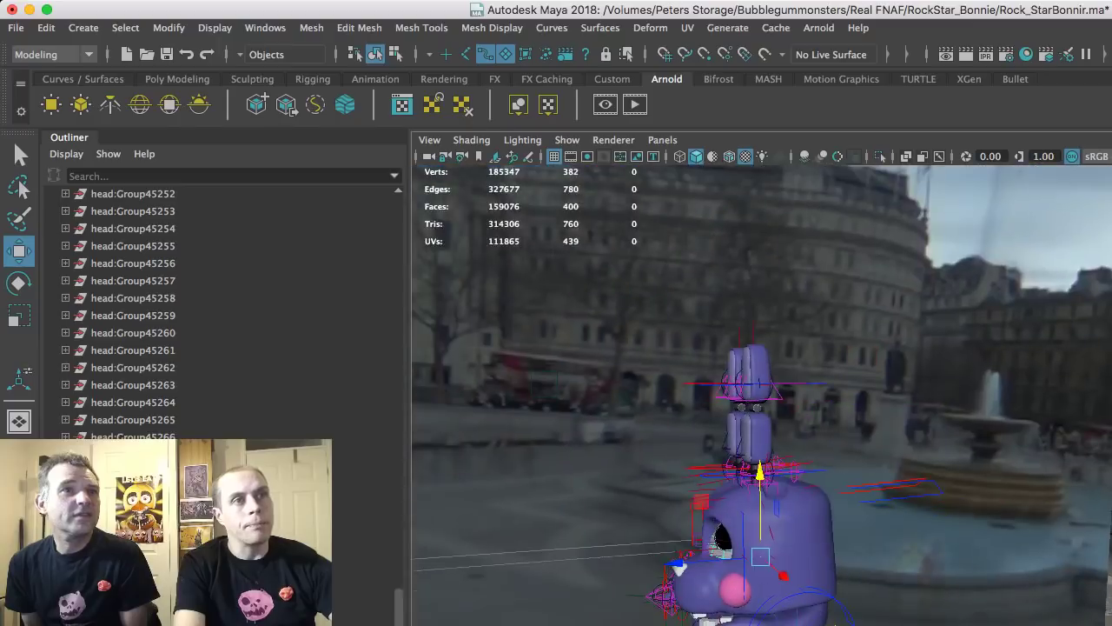
- Move the new sphere clear of the back of the head and delete the faces of its lower half
{"action": "left_click_drag", "start_coordinate": [679, 563], "coordinate": [773, 512]}
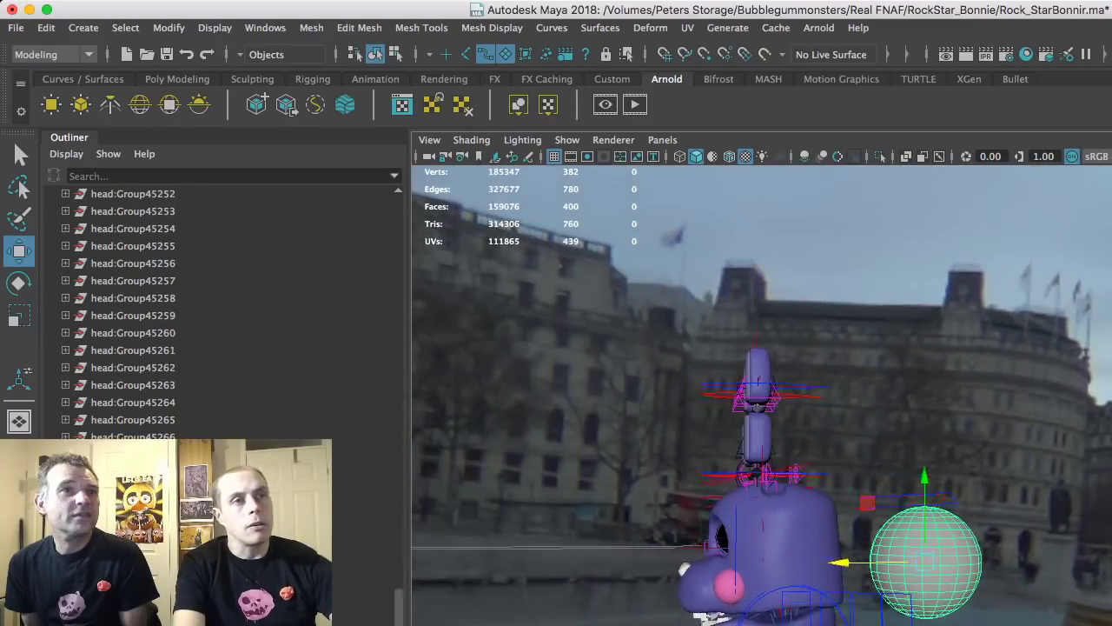
{"action": "scroll", "coordinate": [761, 394], "scroll_direction": "up", "scroll_amount": 4}
{"action": "middle_click_drag", "start_coordinate": [912, 539], "coordinate": [763, 379], "text": "alt"}
{"action": "key", "text": "space"}
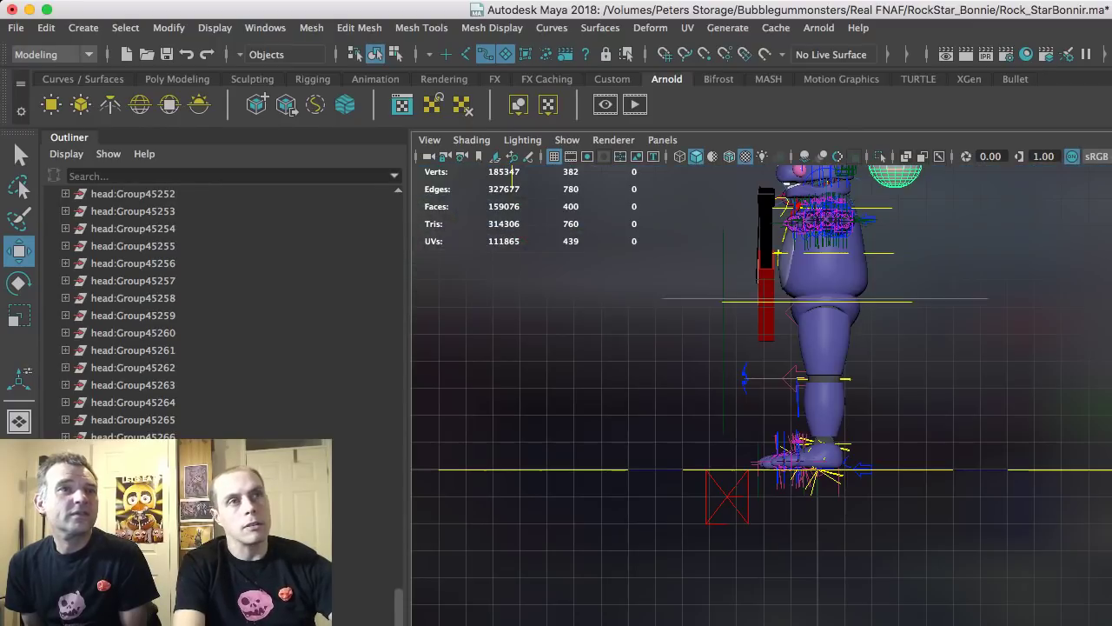
{"action": "key", "text": "f"}
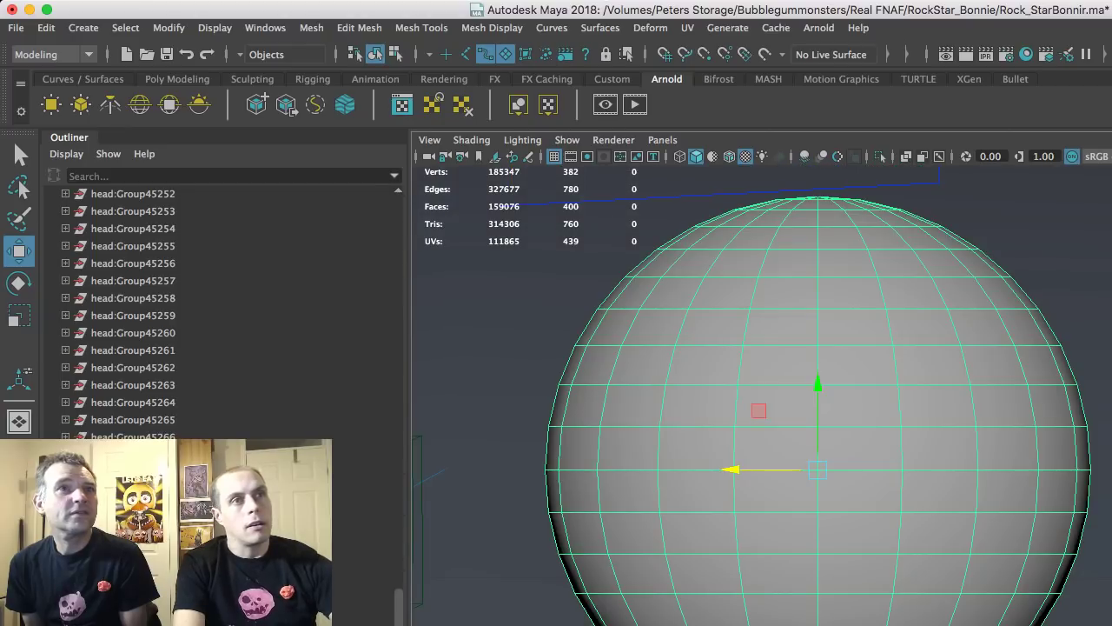
{"action": "key", "text": "F11"}
{"action": "right_click_drag", "start_coordinate": [924, 606], "coordinate": [839, 498], "text": "alt"}
{"action": "left_click_drag", "start_coordinate": [927, 474], "coordinate": [762, 539]}
{"action": "key", "text": "Delete"}
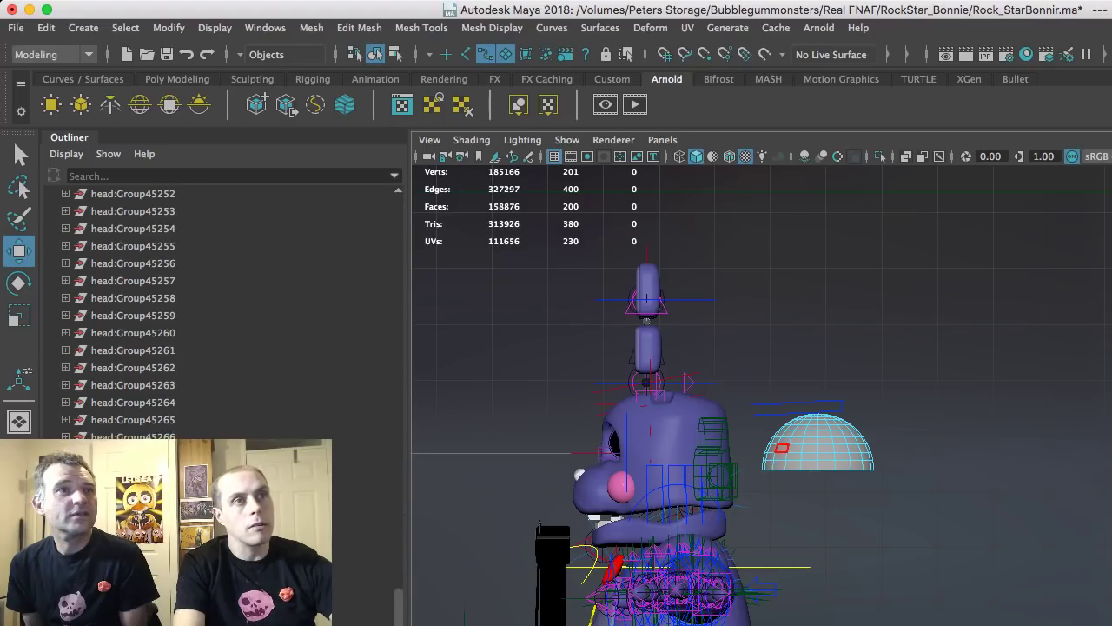
{"action": "key", "text": "F9"}
{"action": "key", "text": "q"}
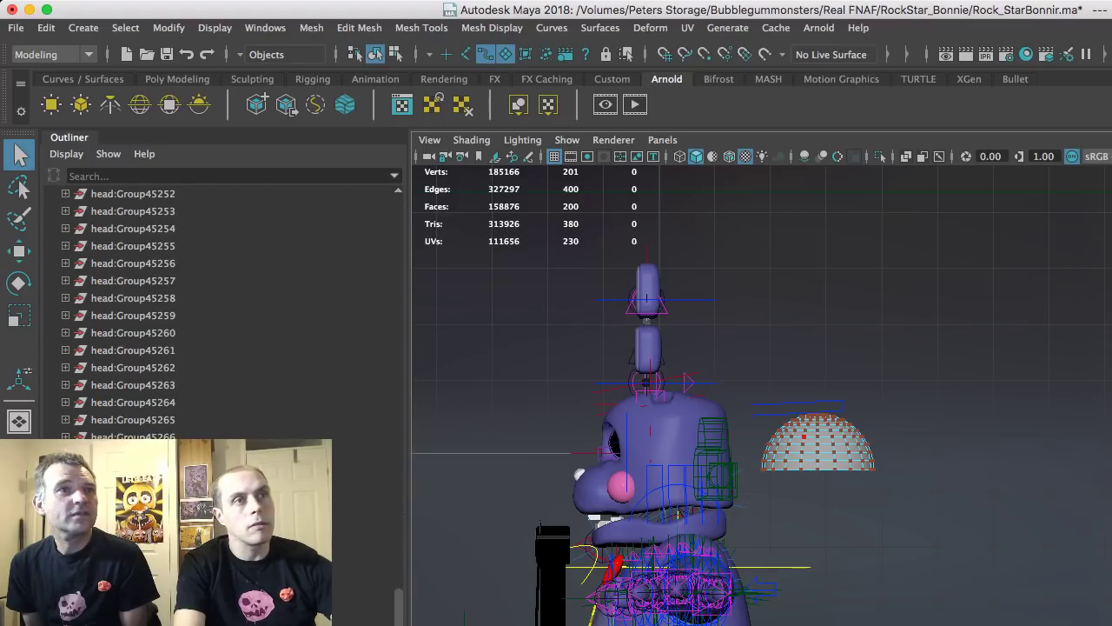
{"action": "scroll", "coordinate": [805, 436], "scroll_direction": "up", "scroll_amount": 4}
{"action": "key", "text": "F8"}
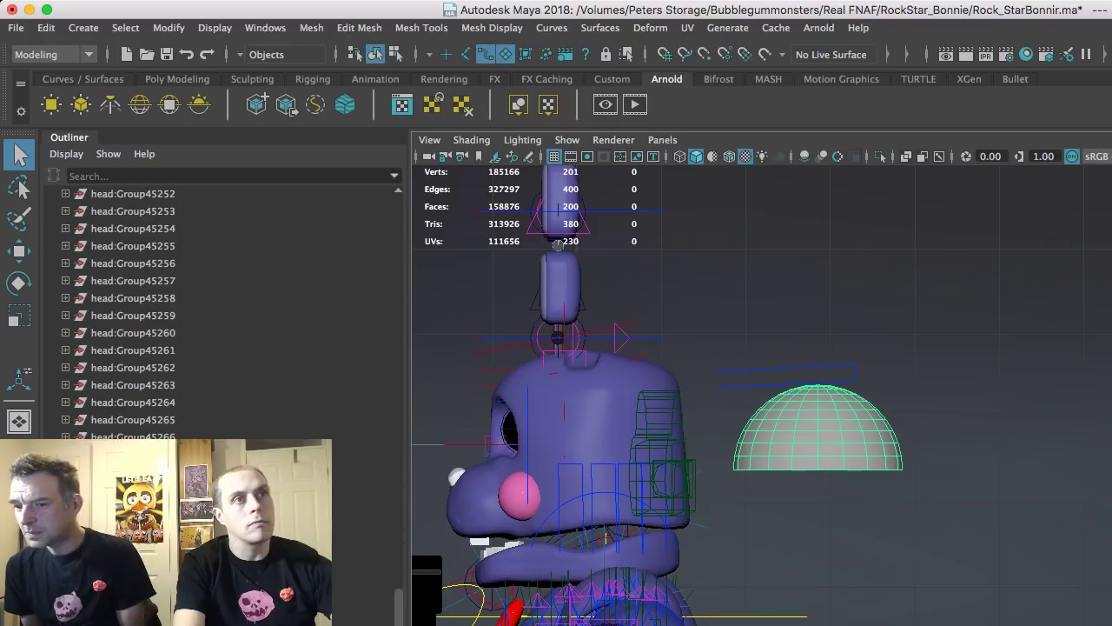
{"action": "key", "text": "F10"}
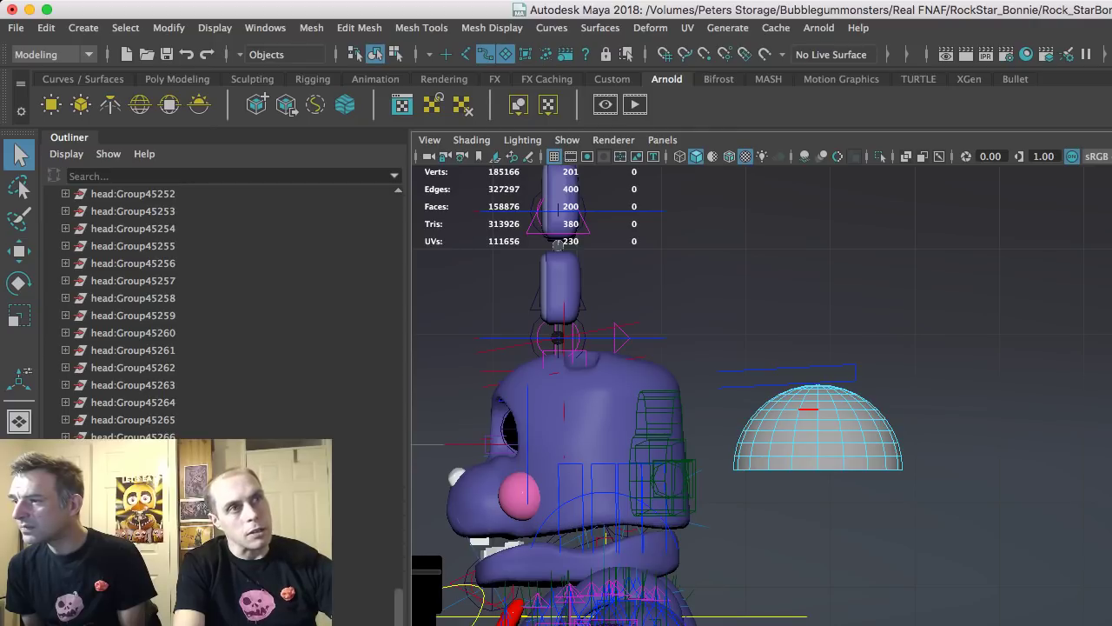
{"action": "key", "text": "F8"}
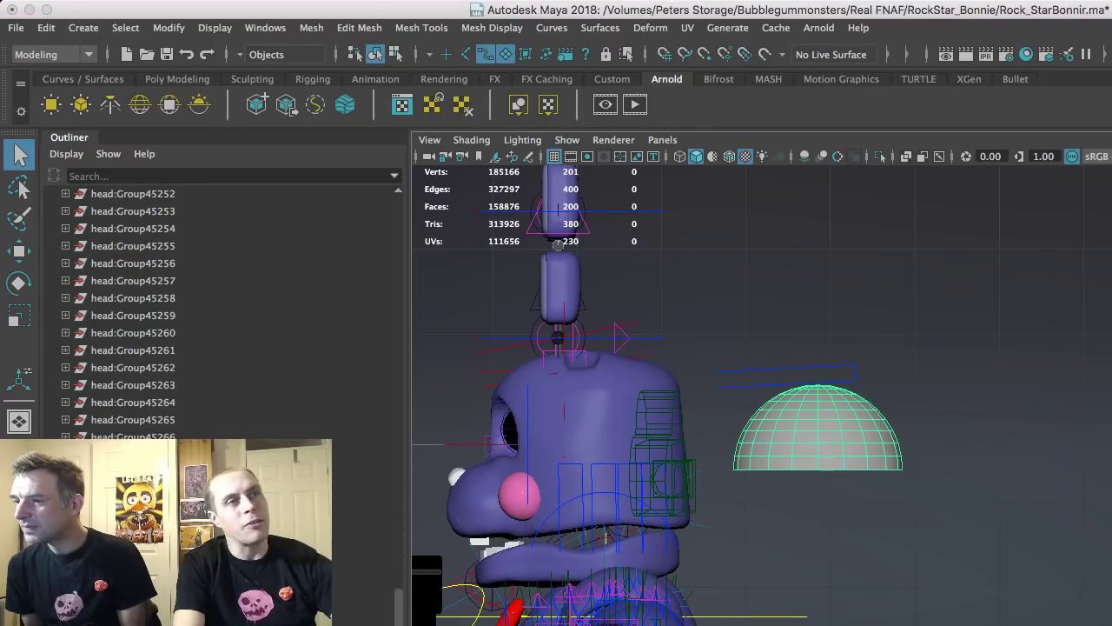
- Extrude the open border edge loop of the half-sphere and scale it slightly inward to give the rim thickness
{"action": "key", "text": "space"}
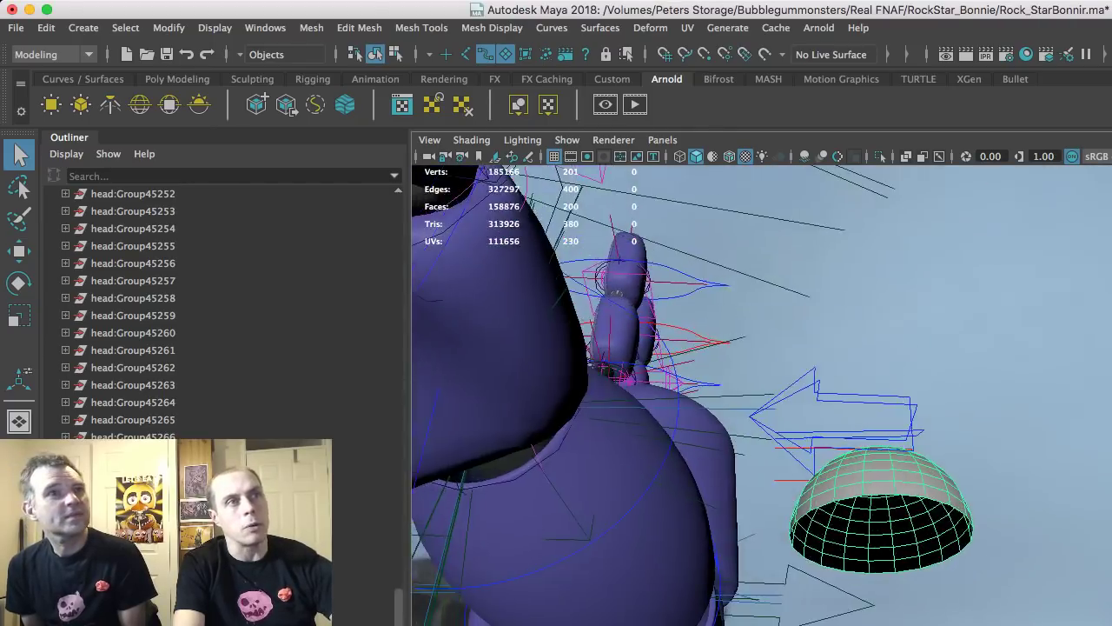
{"action": "scroll", "coordinate": [761, 395], "scroll_direction": "up", "scroll_amount": 2}
{"action": "key", "text": "f"}
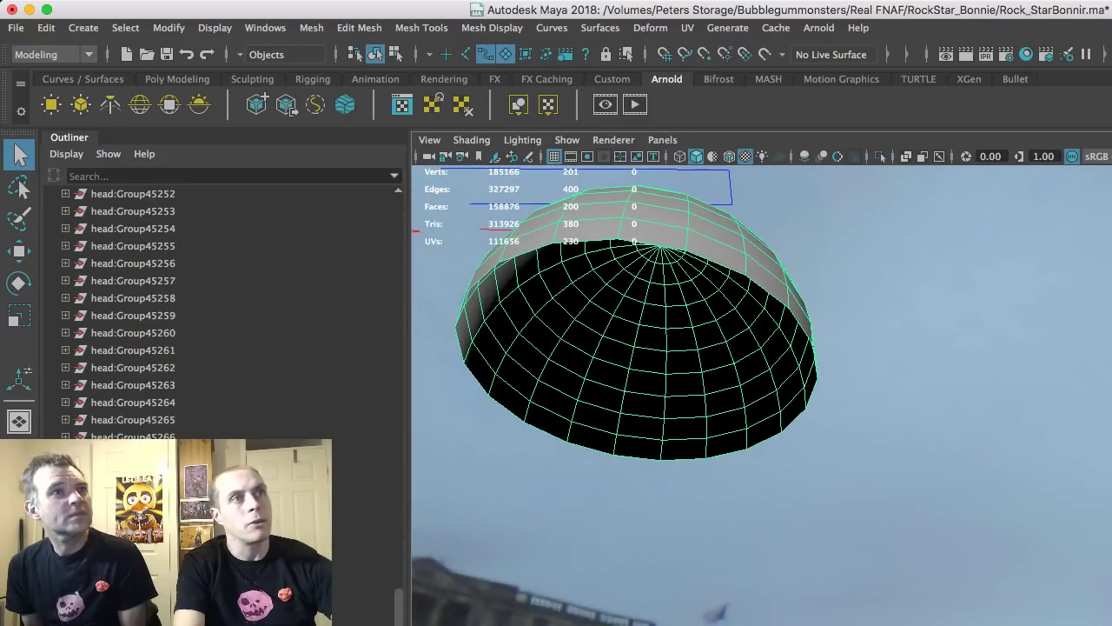
{"action": "key", "text": "F10"}
{"action": "double_click", "coordinate": [652, 246]}
{"action": "middle_click_drag", "start_coordinate": [652, 246], "coordinate": [821, 317], "text": "alt"}
{"action": "left_click_drag", "start_coordinate": [786, 335], "coordinate": [783, 321], "text": "alt"}
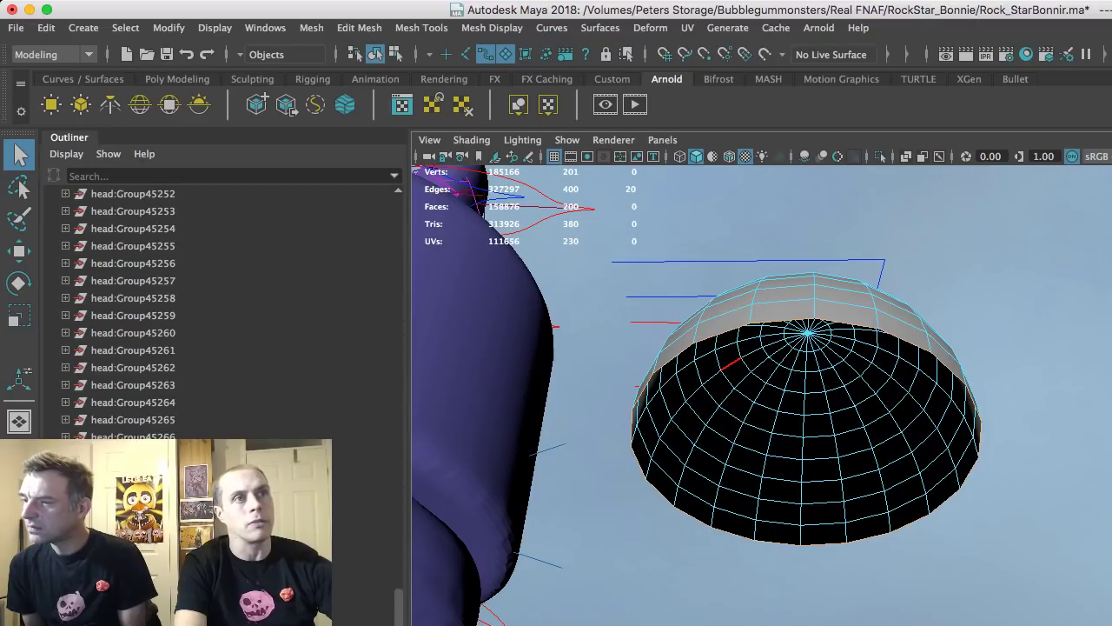
{"action": "key", "text": "ctrl+e"}
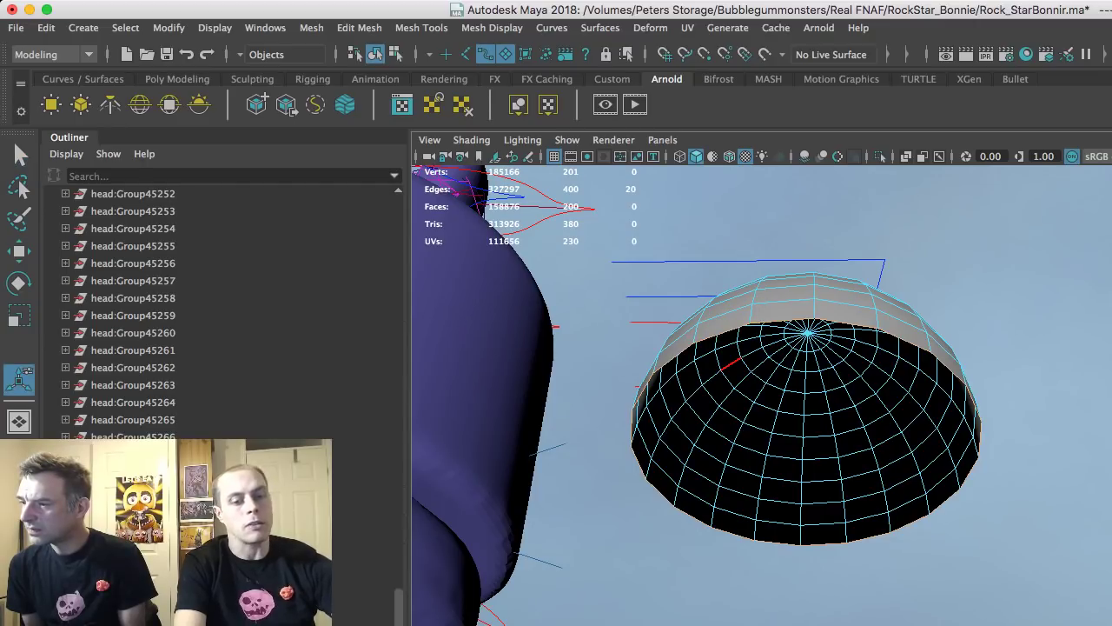
{"action": "key", "text": "r"}
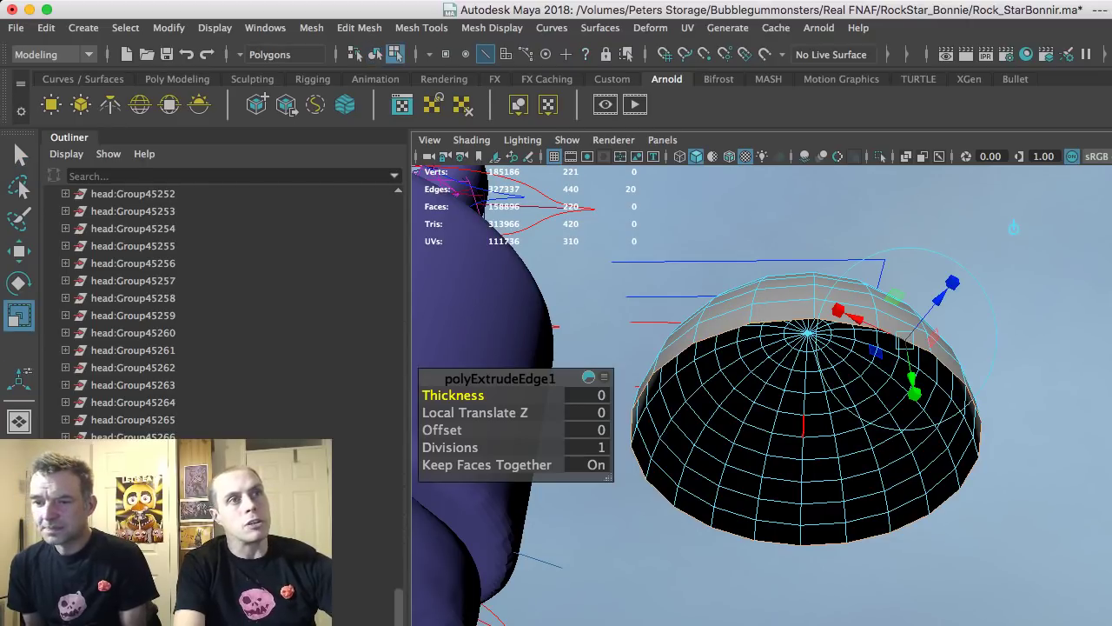
{"action": "left_click_drag", "start_coordinate": [807, 451], "coordinate": [798, 451]}
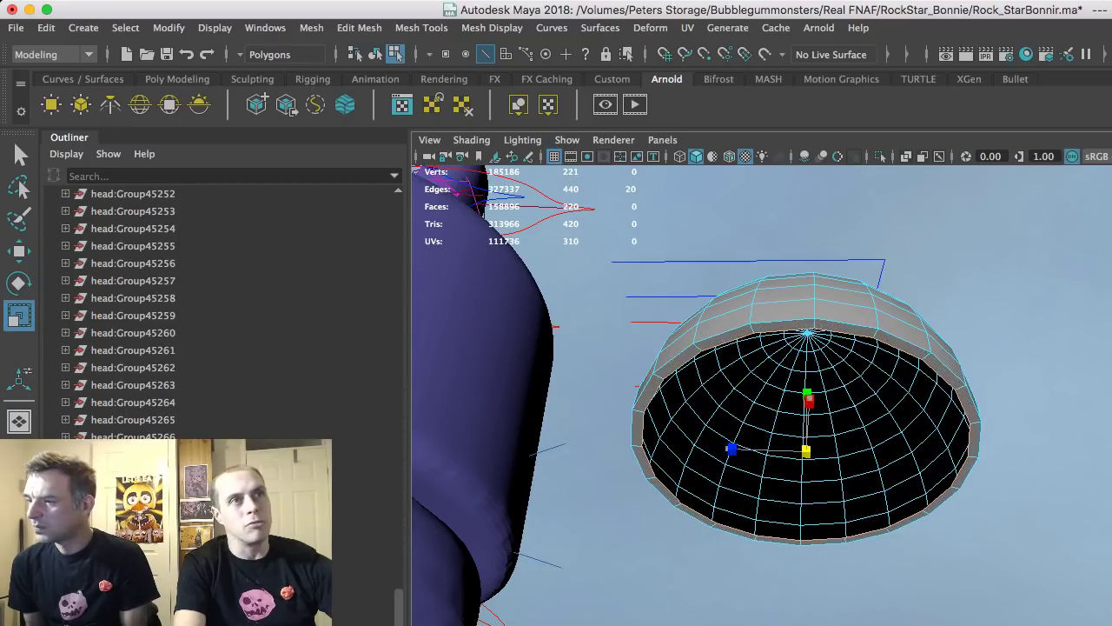
- Bevel the outer edge loop of the half-sphere's rim and return to object selection
{"action": "left_click_drag", "start_coordinate": [786, 365], "coordinate": [874, 430], "text": "alt"}
{"action": "left_click_drag", "start_coordinate": [765, 417], "coordinate": [764, 365], "text": "alt"}
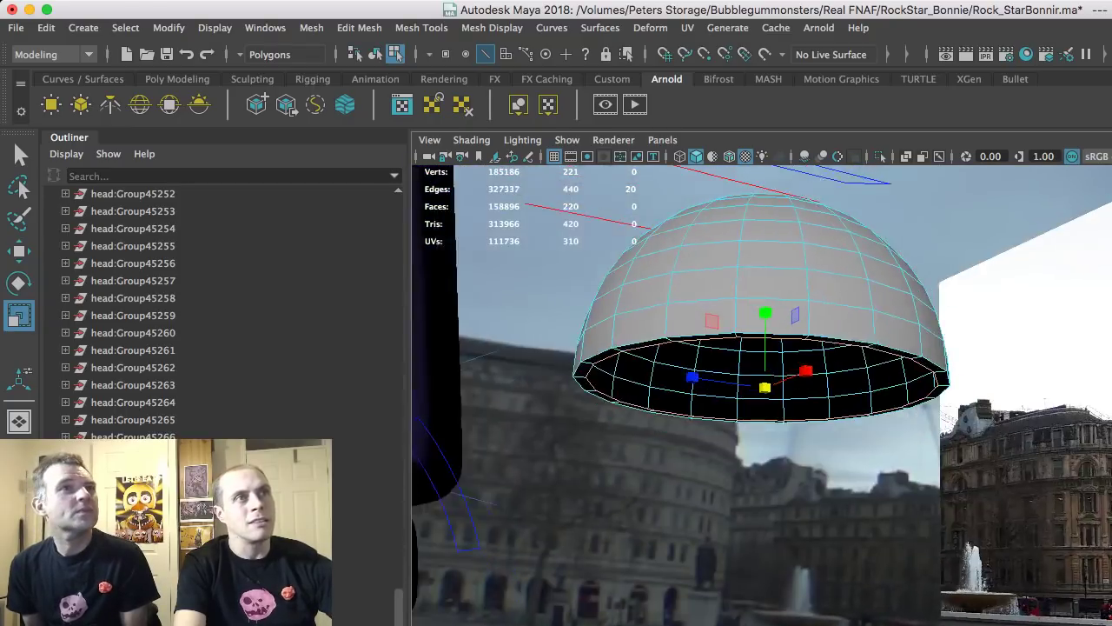
{"action": "right_click_drag", "start_coordinate": [765, 365], "coordinate": [834, 365], "text": "alt"}
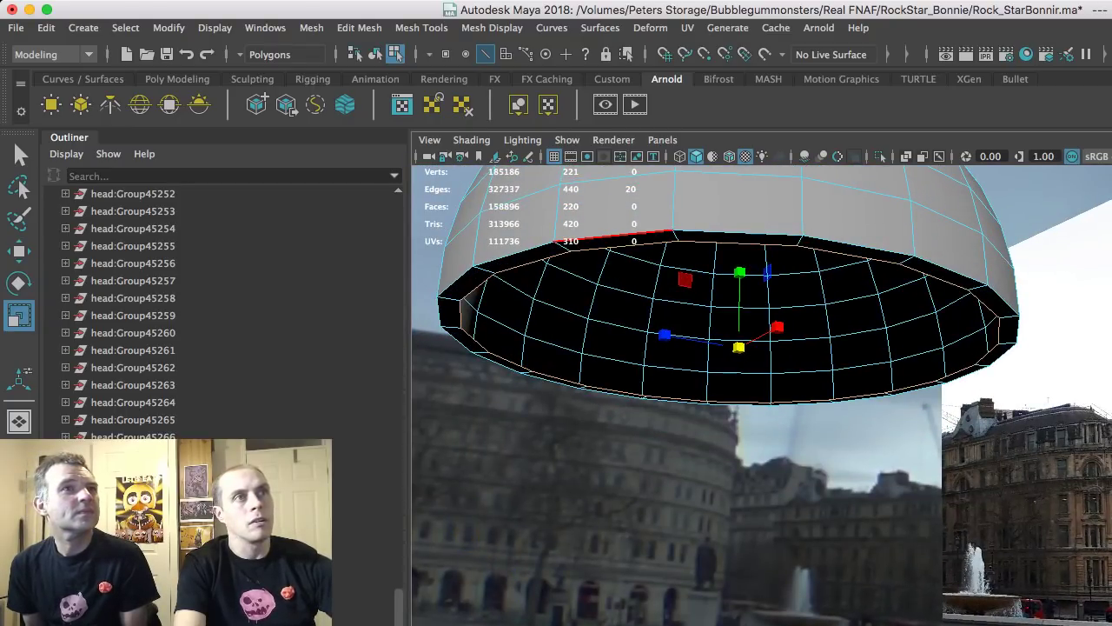
{"action": "double_click", "coordinate": [613, 235]}
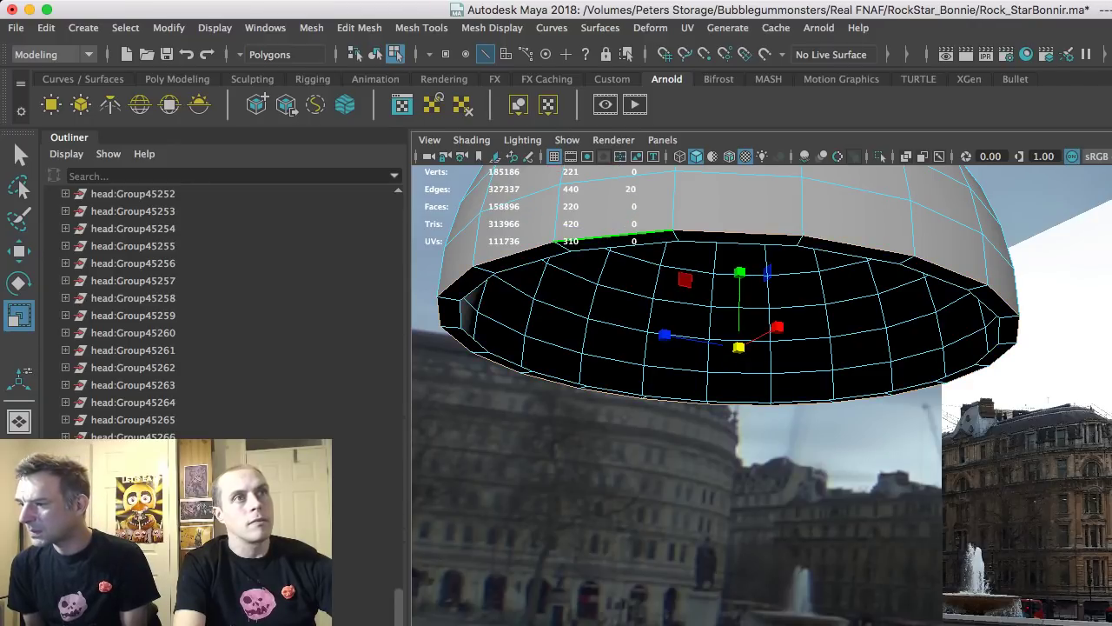
{"action": "key", "text": "ctrl+b"}
{"action": "right_click_drag", "start_coordinate": [817, 347], "coordinate": [724, 331], "text": "alt"}
{"action": "key", "text": "q"}
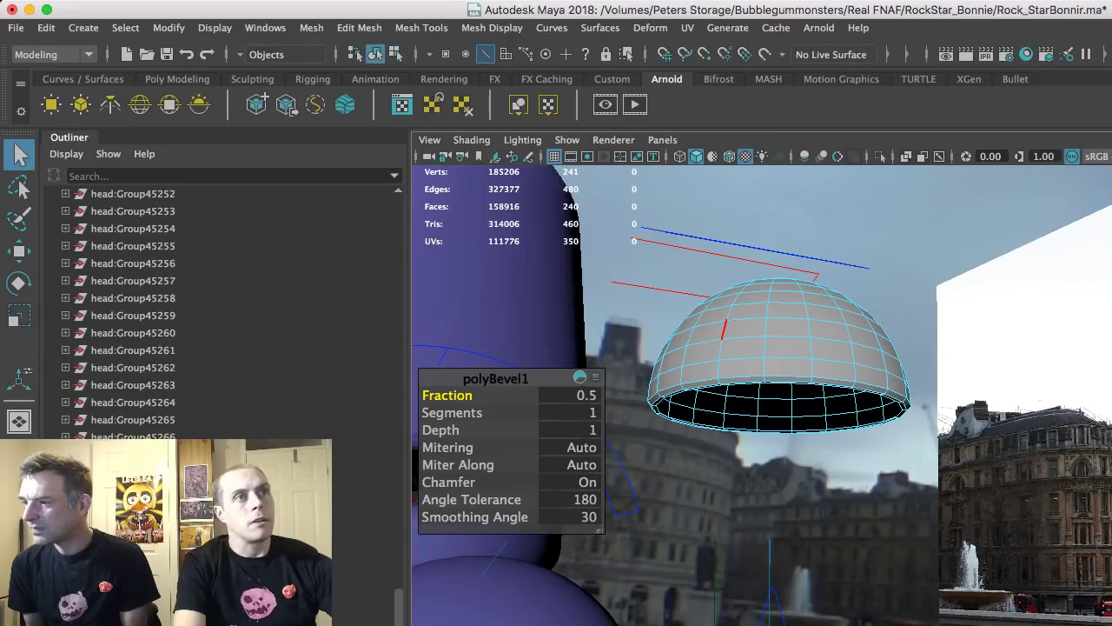
{"action": "key", "text": "F8"}
- Scale the half-sphere down to eyeball size and move it to the height of the character's left eye
{"action": "right_click_drag", "start_coordinate": [765, 365], "coordinate": [677, 365], "text": "alt"}
{"action": "left_click_drag", "start_coordinate": [678, 365], "coordinate": [747, 477], "text": "alt"}
{"action": "key", "text": "w"}
{"action": "key", "text": "r"}
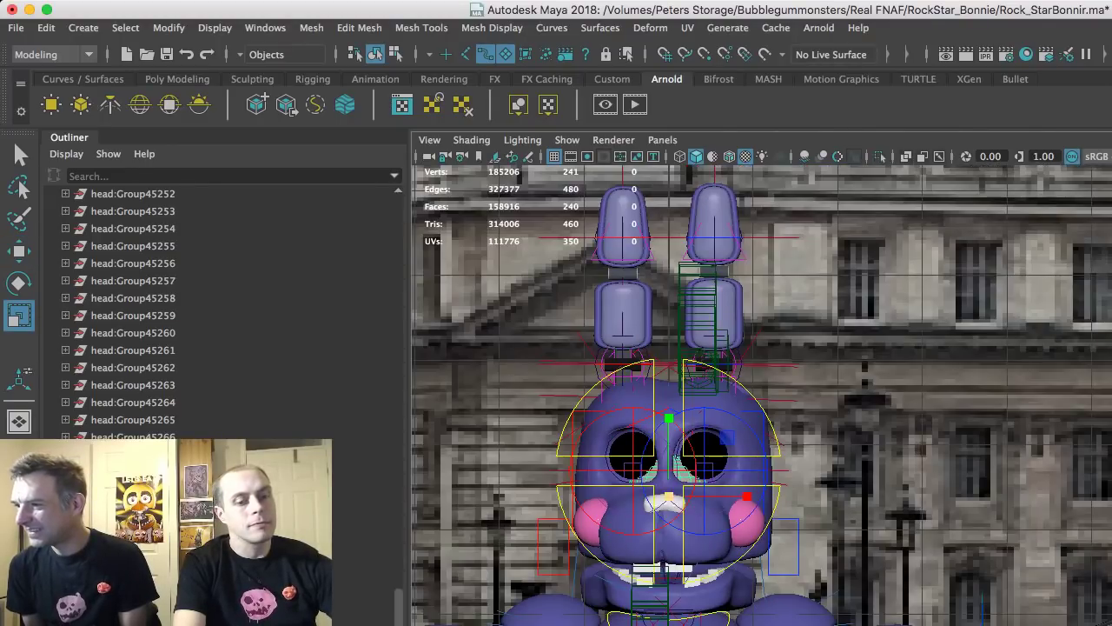
{"action": "middle_click_drag", "start_coordinate": [669, 496], "coordinate": [775, 480], "text": "alt"}
{"action": "scroll", "coordinate": [761, 396], "scroll_direction": "up", "scroll_amount": 7}
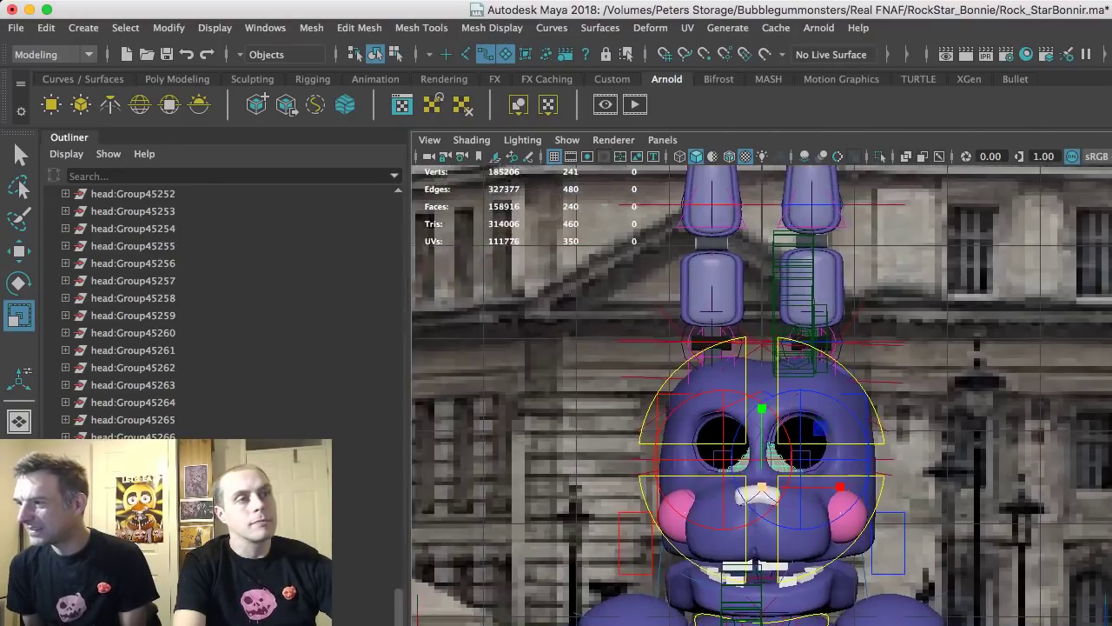
{"action": "key", "text": "w"}
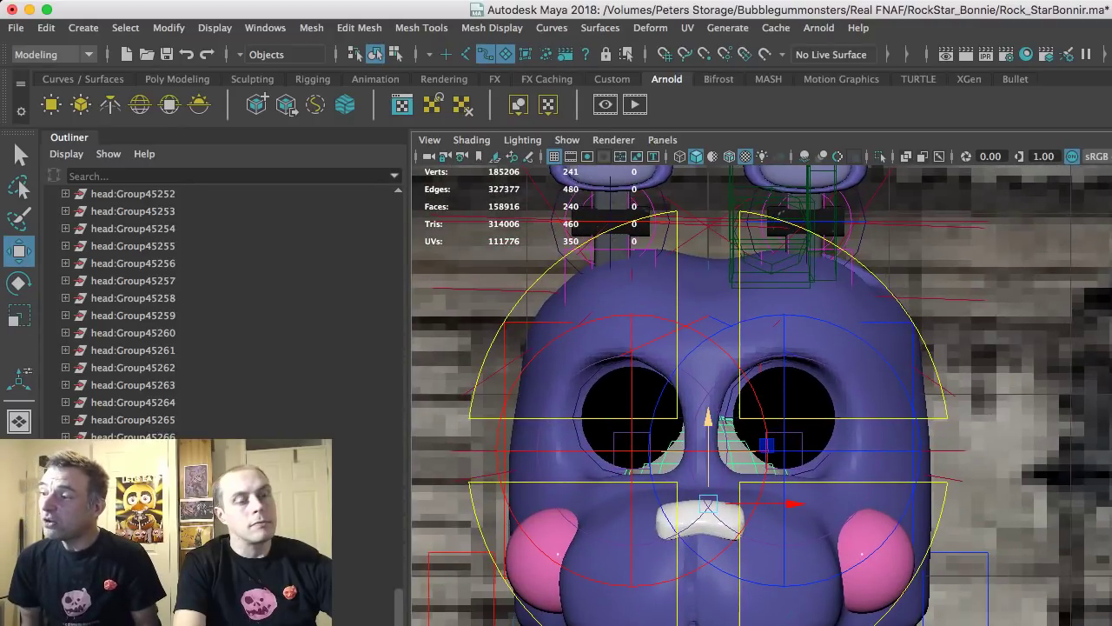
{"action": "left_click_drag", "start_coordinate": [708, 504], "coordinate": [622, 386]}
{"action": "key", "text": "r"}
{"action": "key", "text": "w"}
{"action": "key", "text": "space"}
{"action": "key", "text": "space"}
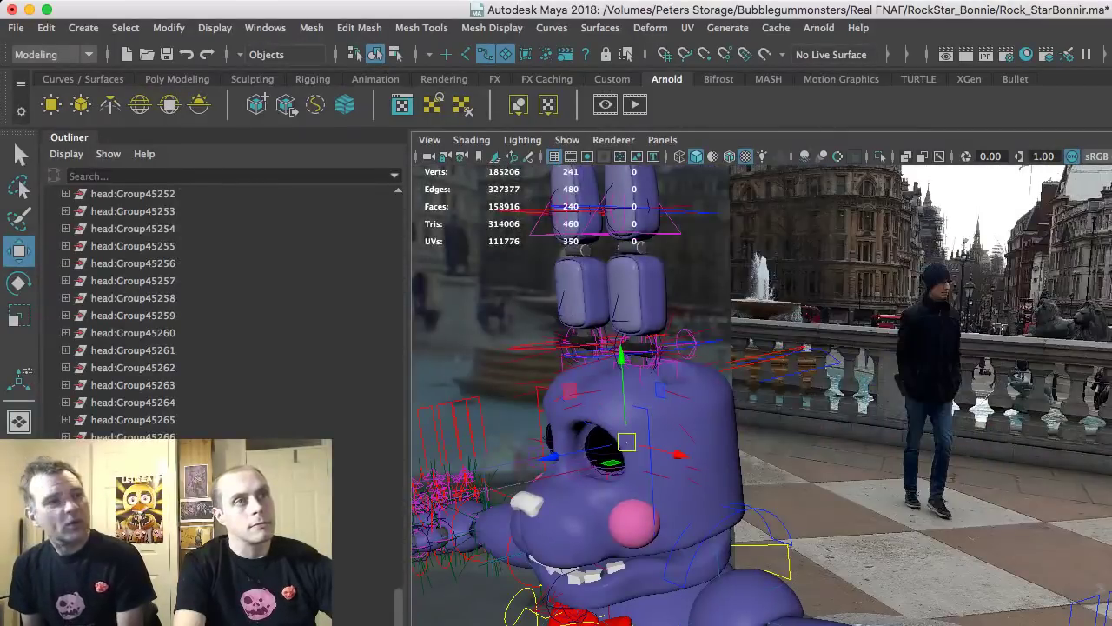
- Fit the half-sphere over the upper half of the left eyeball and tilt its front rim upward as an eyelid
{"action": "left_click_drag", "start_coordinate": [549, 457], "coordinate": [714, 439]}
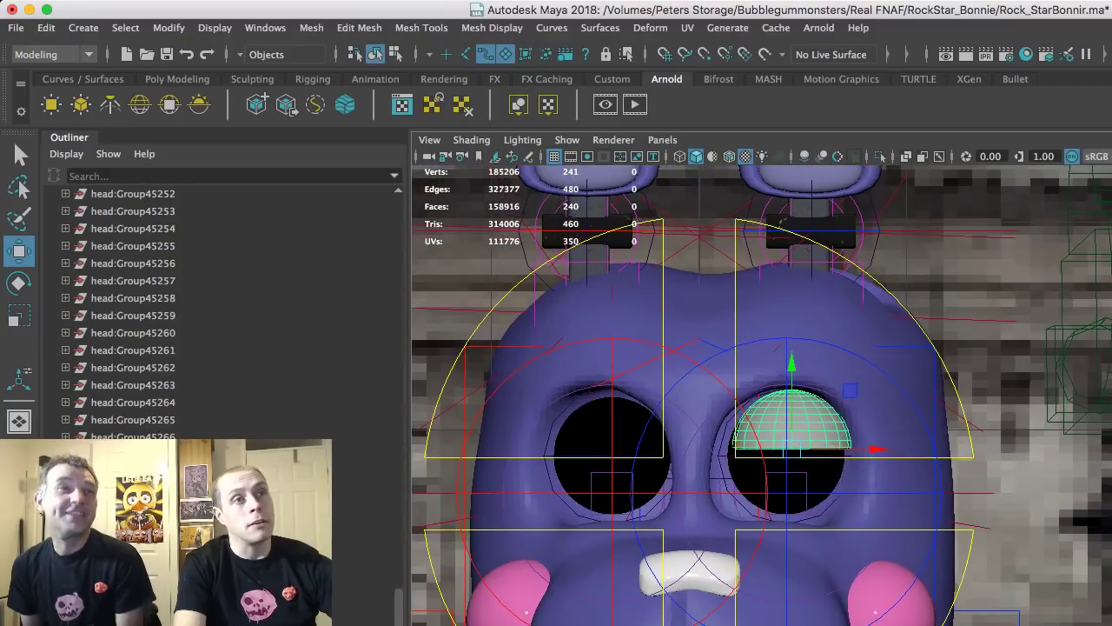
{"action": "scroll", "coordinate": [786, 448], "scroll_direction": "up", "scroll_amount": 3}
{"action": "left_click_drag", "start_coordinate": [782, 443], "coordinate": [775, 444]}
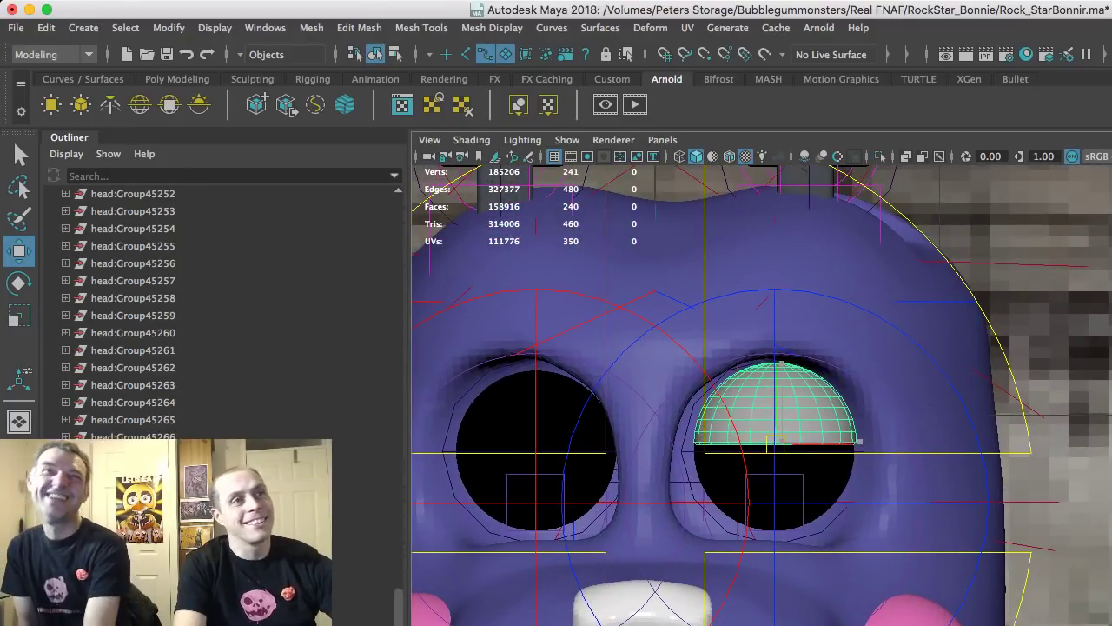
{"action": "key", "text": "e"}
{"action": "key", "text": "w"}
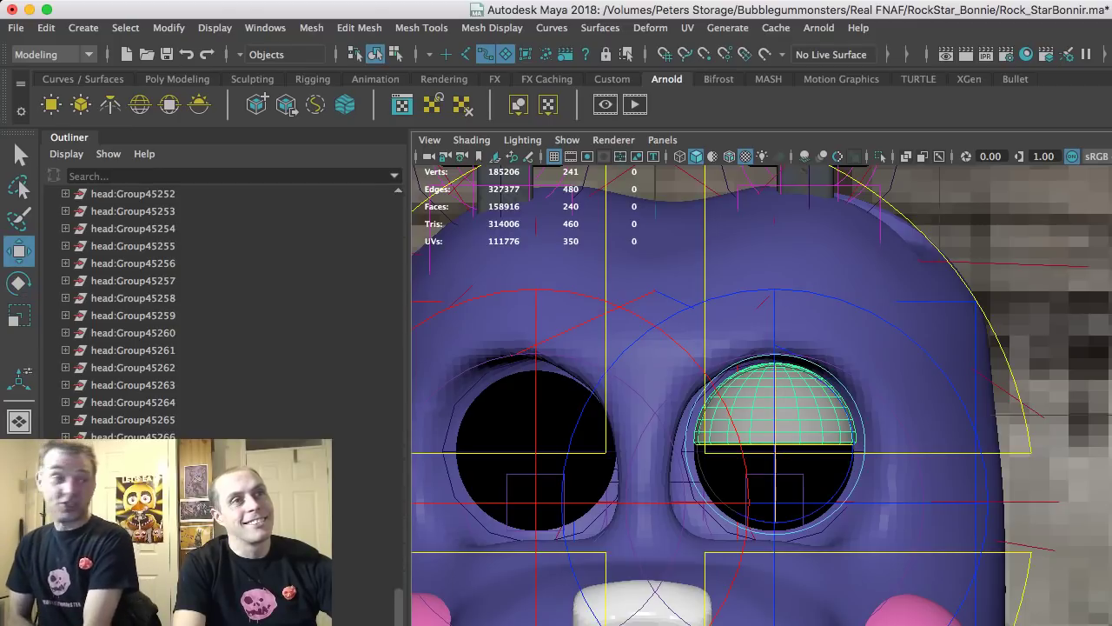
{"action": "key", "text": "e"}
{"action": "left_click_drag", "start_coordinate": [775, 444], "coordinate": [775, 421]}
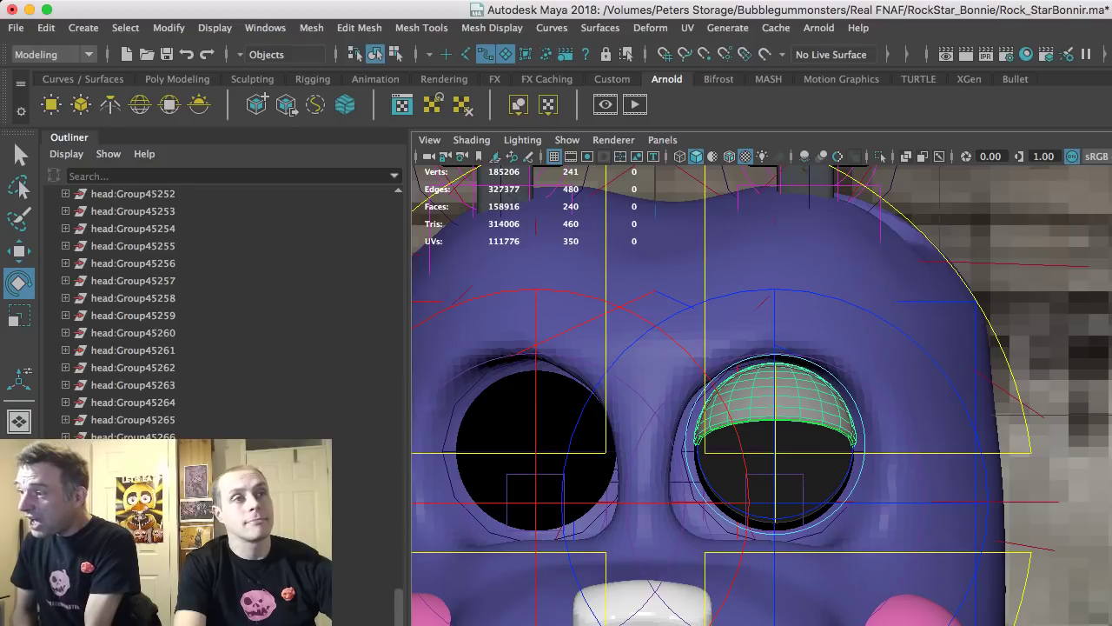
- Adjust the eyelid's depth against the left eyeball and assign a pink material to it
{"action": "key", "text": "F10"}
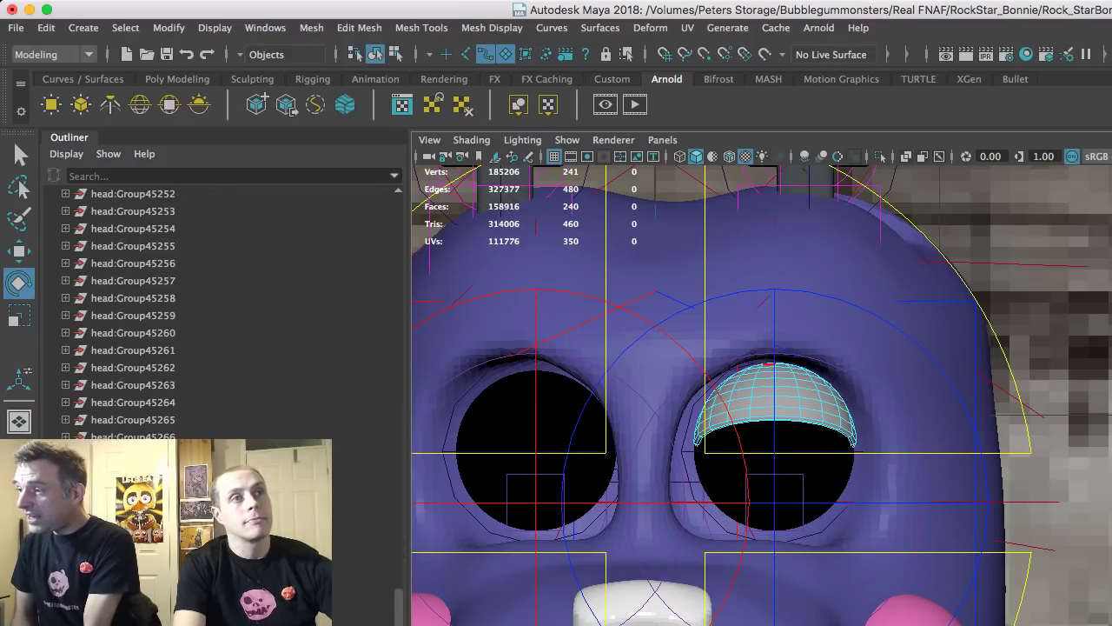
{"action": "key", "text": "space"}
{"action": "key", "text": "alt+v"}
{"action": "key", "text": "f"}
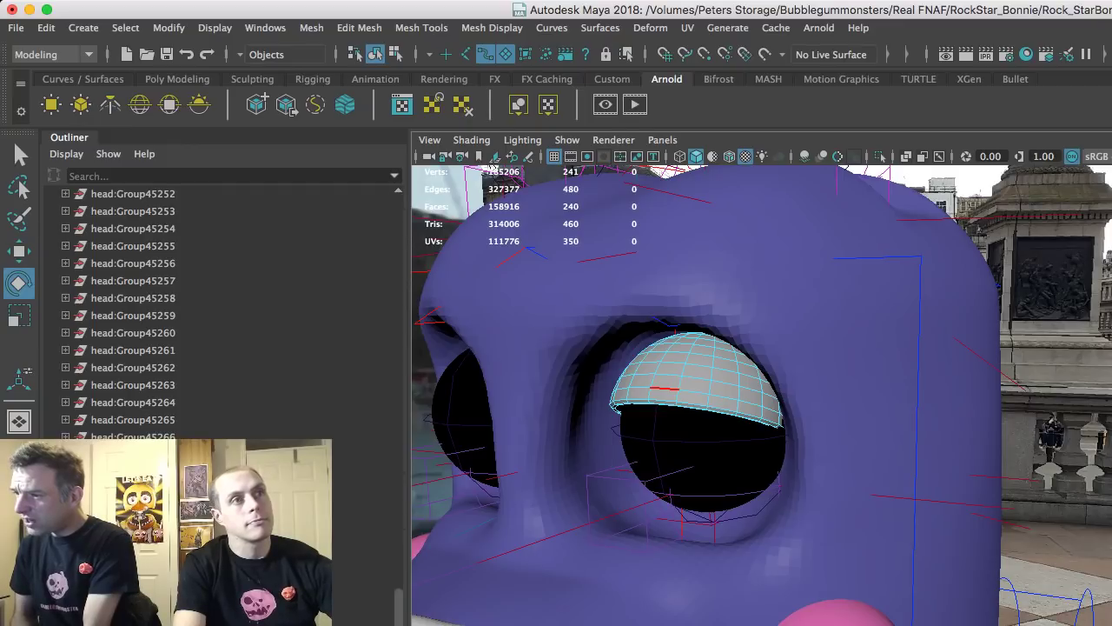
{"action": "key", "text": "q"}
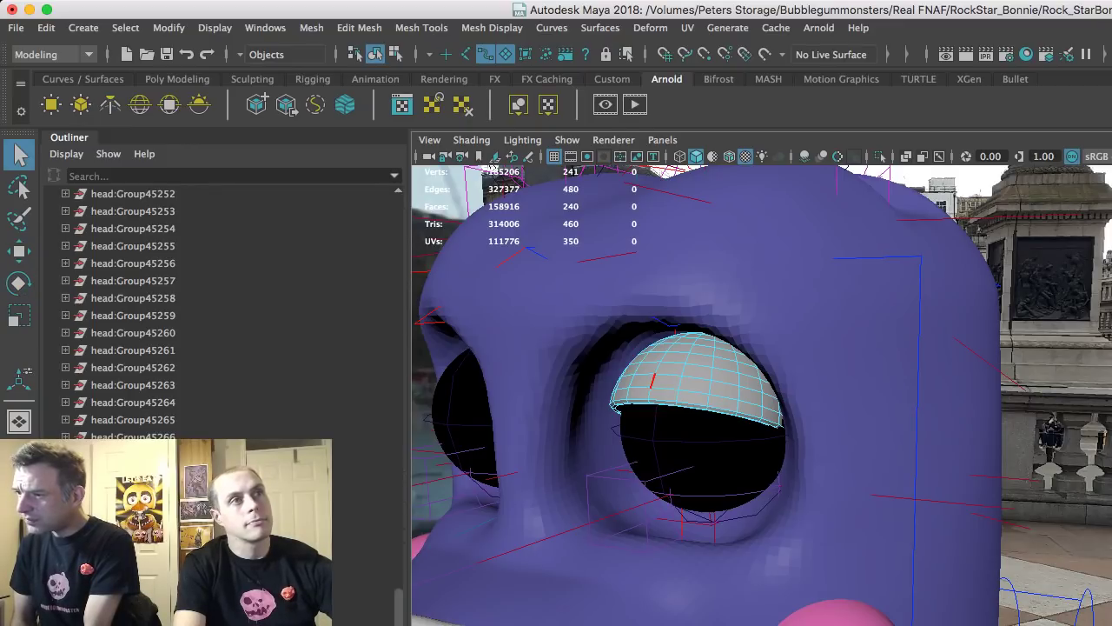
{"action": "left_click_drag", "start_coordinate": [653, 380], "coordinate": [556, 287], "text": "alt"}
{"action": "middle_click_drag", "start_coordinate": [556, 287], "coordinate": [631, 363], "text": "alt"}
{"action": "key", "text": "w"}
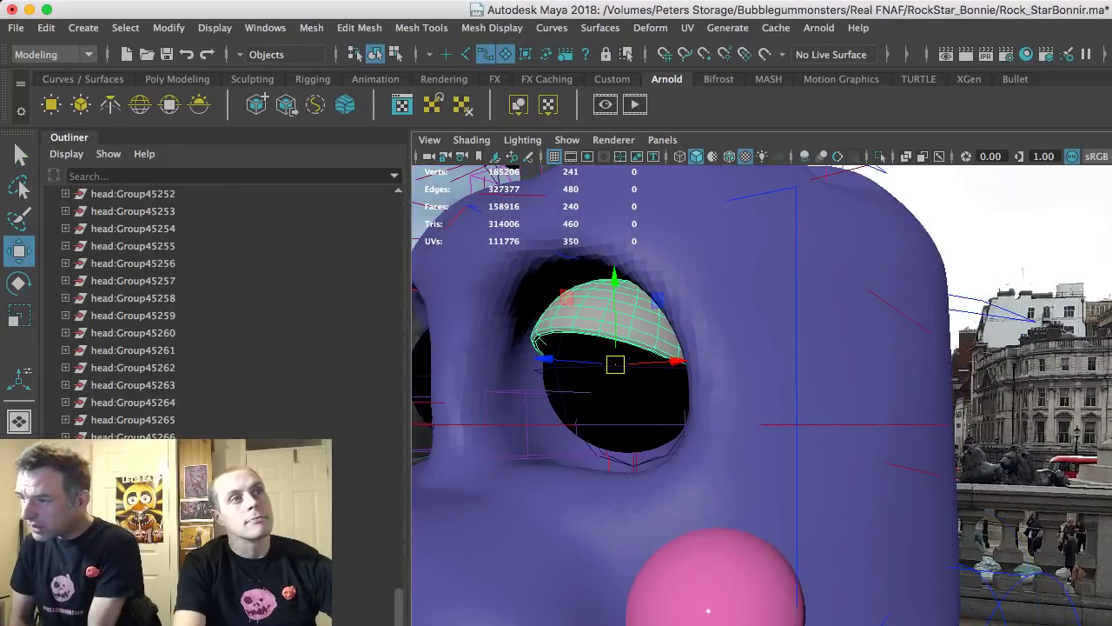
{"action": "left_click_drag", "start_coordinate": [546, 358], "coordinate": [678, 370]}
{"action": "scroll", "coordinate": [557, 358], "scroll_direction": "down", "scroll_amount": 3}
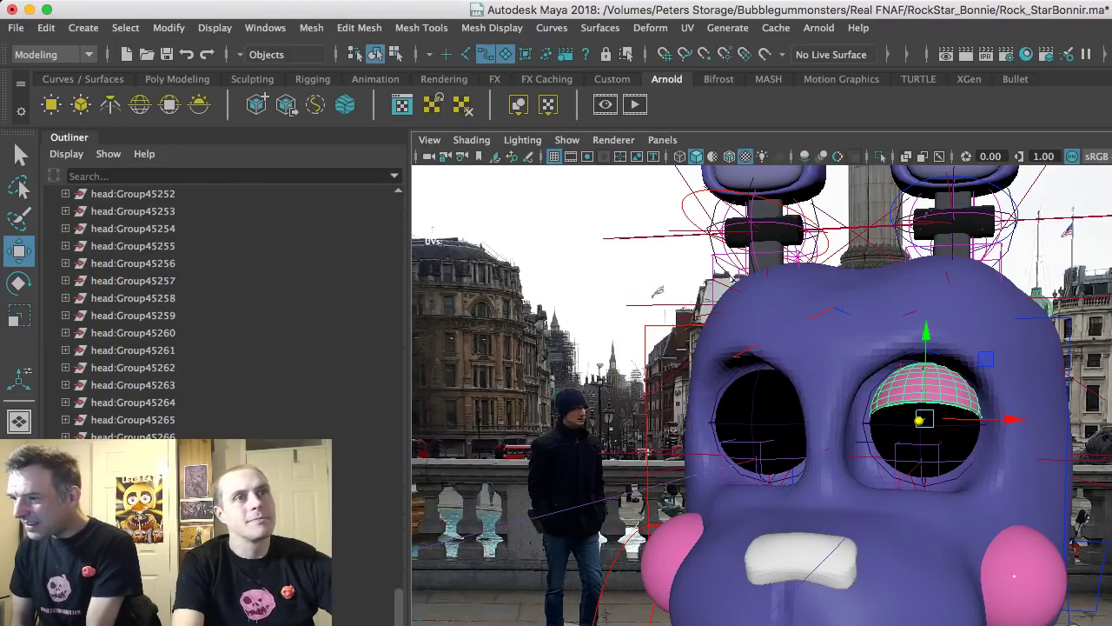
- Duplicate the pink eyelid and move the copy sideways onto the character's right eye
{"action": "key", "text": "super+d"}
{"action": "left_click_drag", "start_coordinate": [978, 419], "coordinate": [819, 418]}
{"action": "scroll", "coordinate": [819, 418], "scroll_direction": "down", "scroll_amount": 1}
- Deselect the eyelid and examine the full character from the front with both eyelids in place
{"action": "scroll", "coordinate": [819, 418], "scroll_direction": "down", "scroll_amount": 10}
{"action": "middle_click_drag", "start_coordinate": [820, 418], "coordinate": [830, 312], "text": "alt"}
{"action": "scroll", "coordinate": [830, 311], "scroll_direction": "up", "scroll_amount": 5}
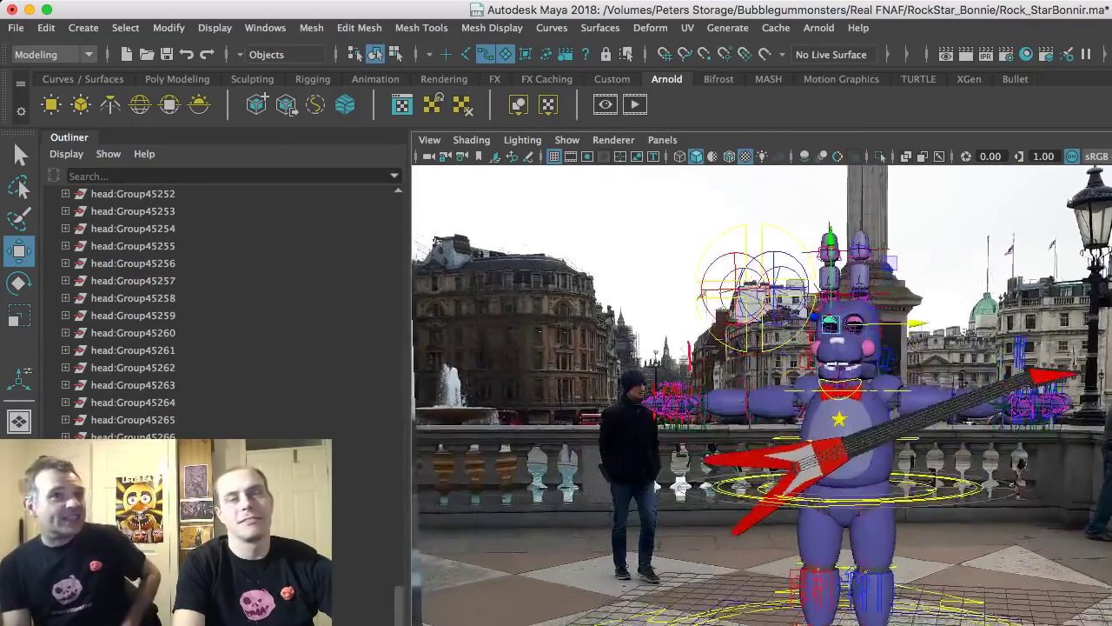
{"action": "middle_click_drag", "start_coordinate": [860, 373], "coordinate": [814, 203], "text": "alt"}
{"action": "scroll", "coordinate": [817, 305], "scroll_direction": "down", "scroll_amount": 4}
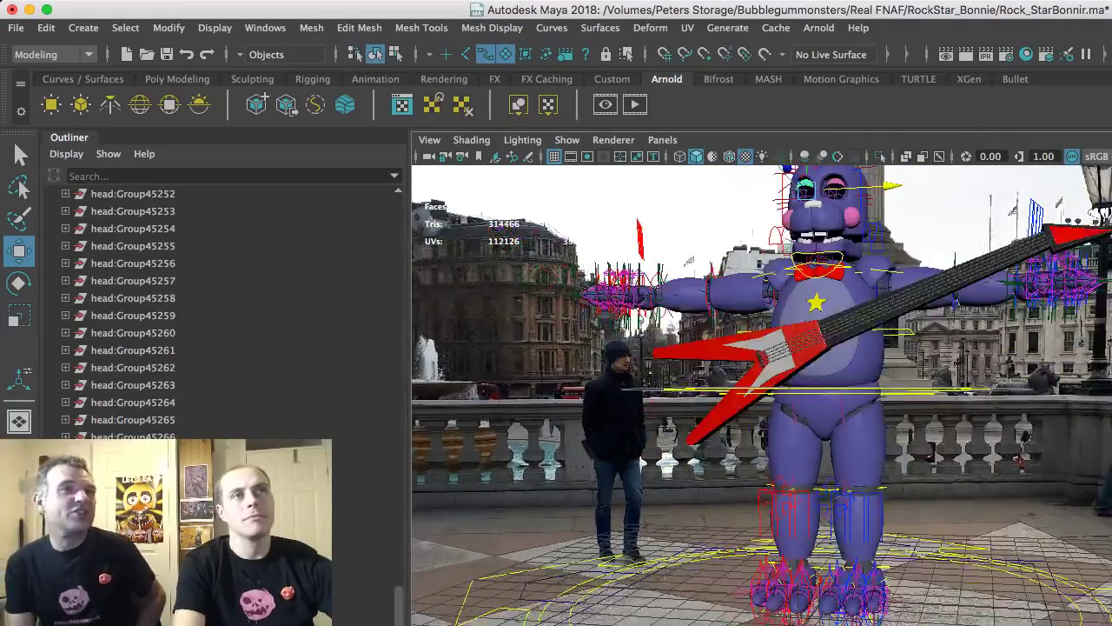
{"action": "middle_click_drag", "start_coordinate": [820, 305], "coordinate": [826, 412], "text": "alt"}
{"action": "scroll", "coordinate": [826, 412], "scroll_direction": "up", "scroll_amount": 1}
{"action": "left_click_drag", "start_coordinate": [919, 441], "coordinate": [948, 454], "text": "alt"}
{"action": "left_click", "coordinate": [949, 453]}
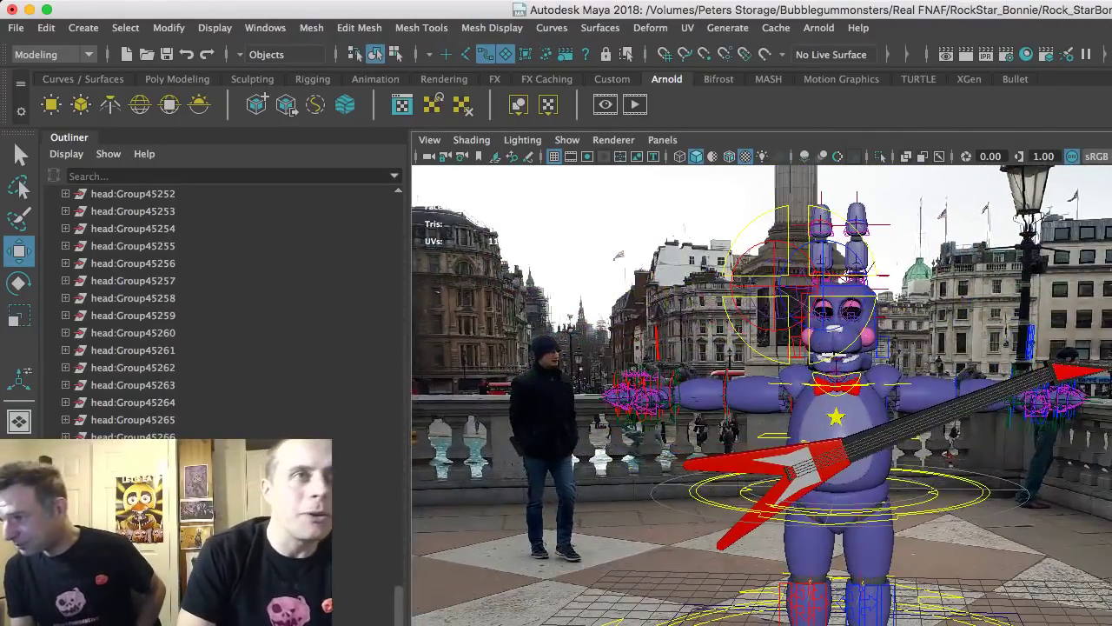
{"action": "key", "text": "q"}
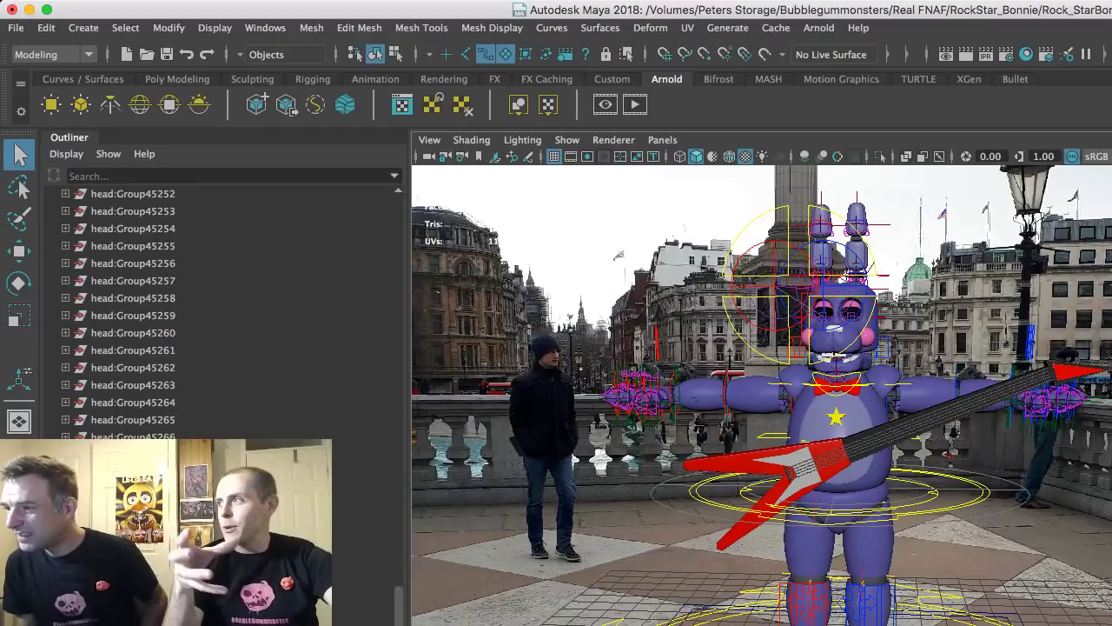
- Rotate the character's right shoulder and arm controls to lower the arm and bend it toward the guitar body
{"action": "key", "text": "w"}
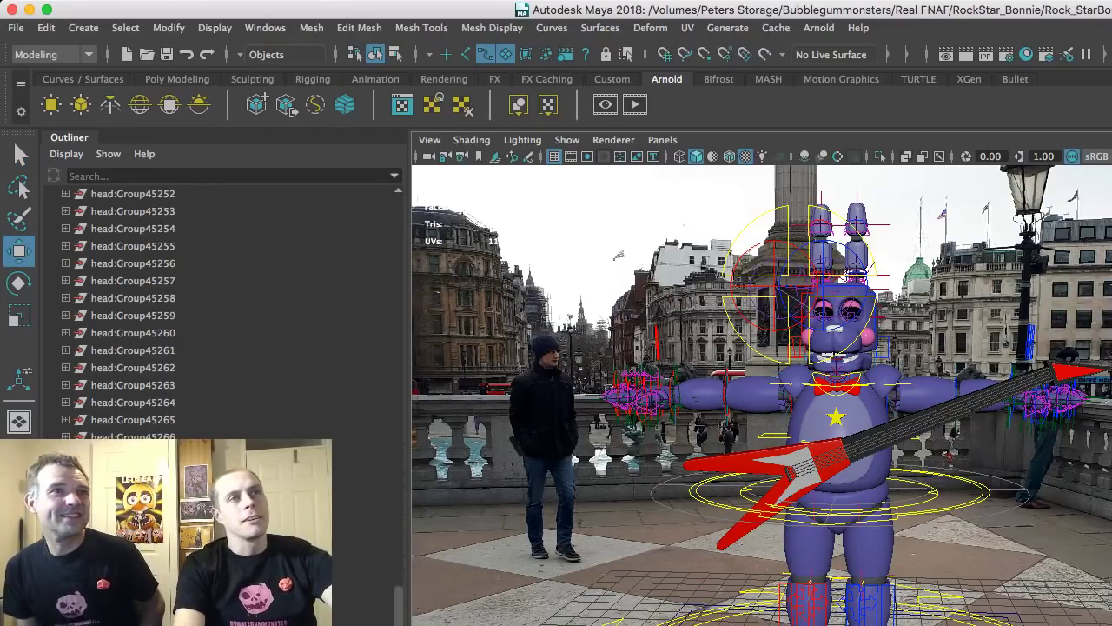
{"action": "left_click_drag", "start_coordinate": [949, 453], "coordinate": [982, 482], "text": "alt"}
{"action": "right_click_drag", "start_coordinate": [982, 482], "coordinate": [1051, 482], "text": "alt"}
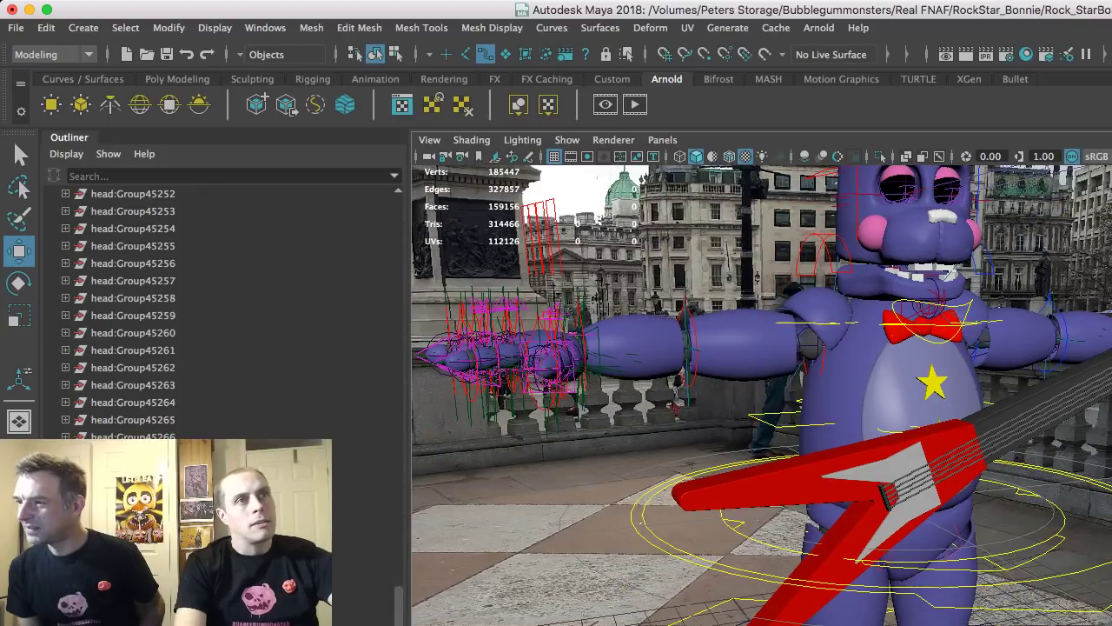
{"action": "left_click", "coordinate": [812, 345]}
{"action": "key", "text": "e"}
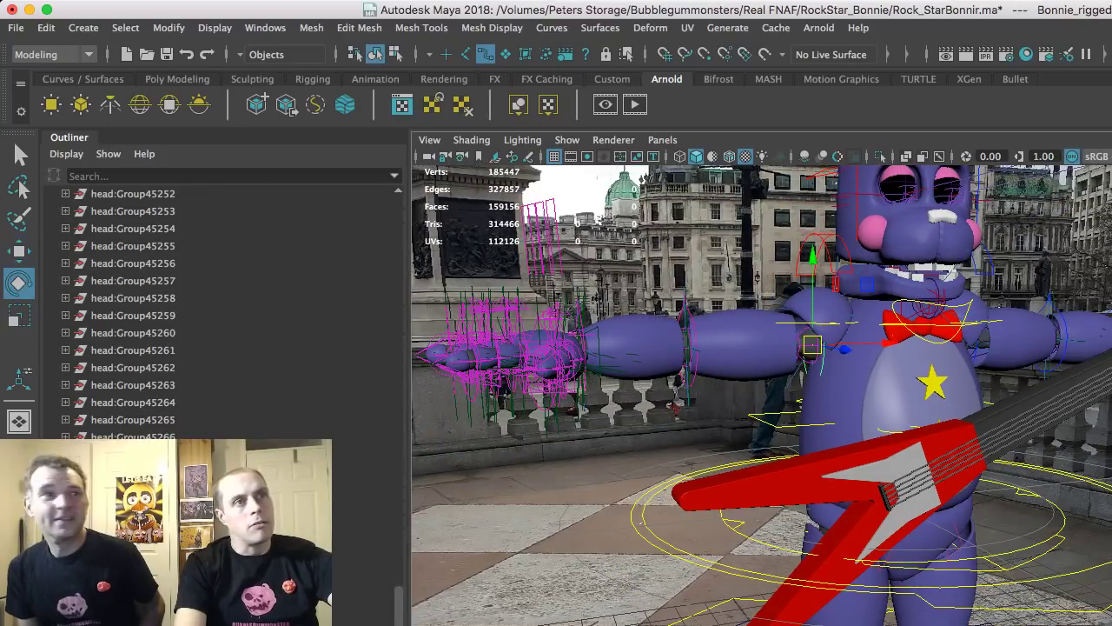
{"action": "left_click_drag", "start_coordinate": [737, 346], "coordinate": [781, 381]}
{"action": "left_click", "coordinate": [773, 409]}
{"action": "left_click", "coordinate": [753, 450]}
{"action": "left_click_drag", "start_coordinate": [660, 365], "coordinate": [708, 408], "text": "alt"}
{"action": "left_click", "coordinate": [687, 386]}
{"action": "right_click_drag", "start_coordinate": [708, 408], "coordinate": [773, 426], "text": "alt"}
- Readjust the right shoulder and turn the right wrist so the hand reaches across the guitar's strings
{"action": "left_click", "coordinate": [856, 324]}
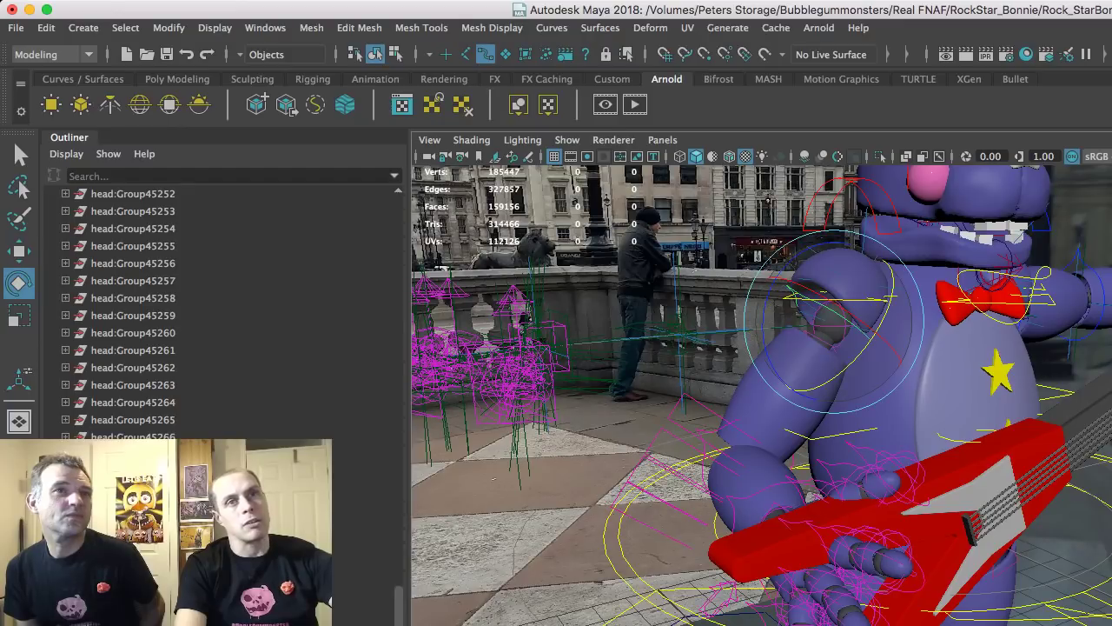
{"action": "left_click_drag", "start_coordinate": [855, 365], "coordinate": [875, 346]}
{"action": "left_click_drag", "start_coordinate": [808, 304], "coordinate": [856, 295]}
{"action": "left_click", "coordinate": [879, 513]}
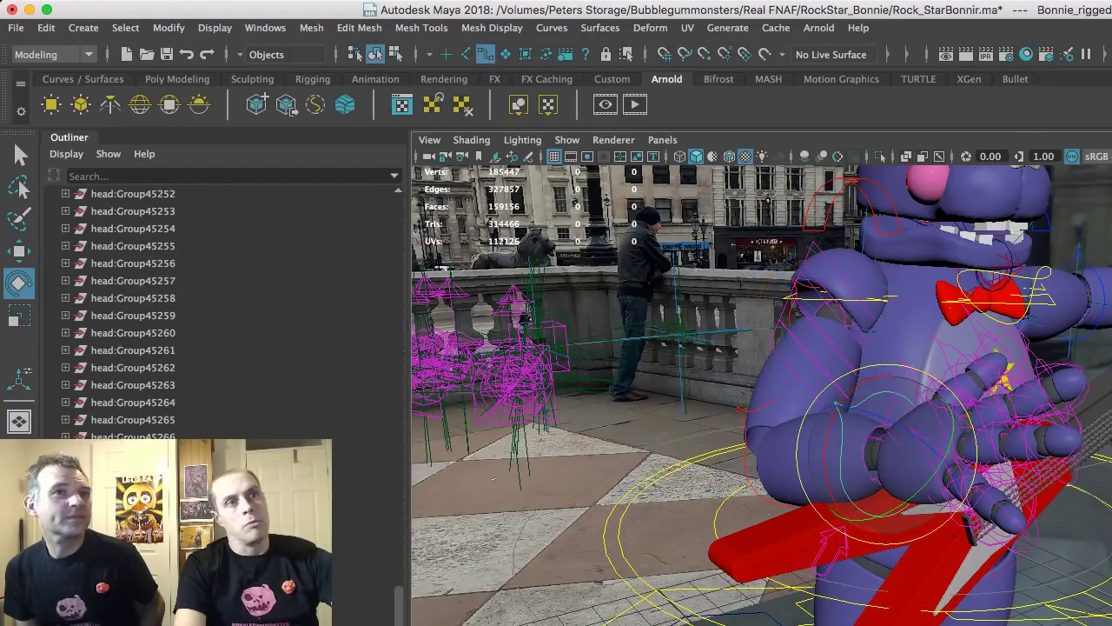
{"action": "left_click_drag", "start_coordinate": [869, 411], "coordinate": [938, 452]}
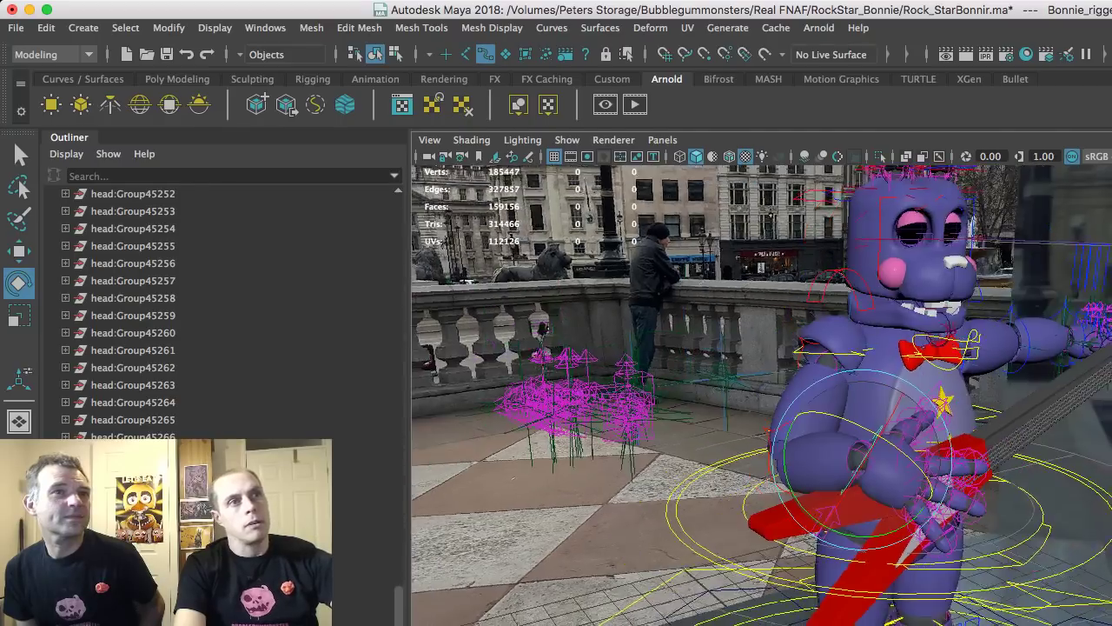
{"action": "key", "text": "alt+d"}
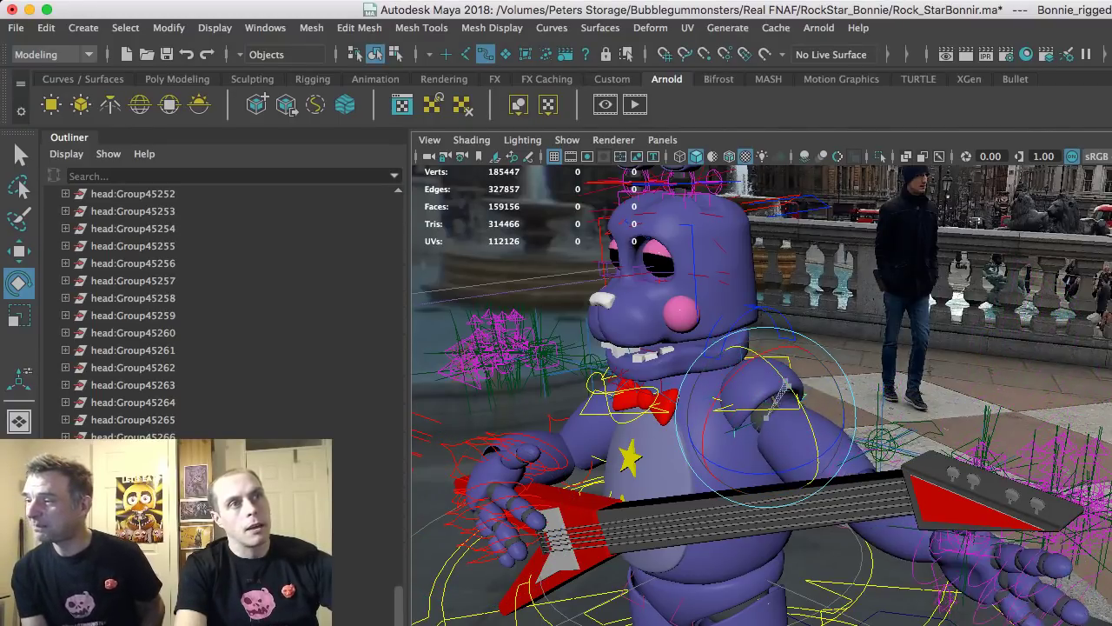
- Rotate the left shoulder and pose the left arm so its hand holds the guitar neck
{"action": "left_click_drag", "start_coordinate": [765, 391], "coordinate": [678, 443], "text": "alt"}
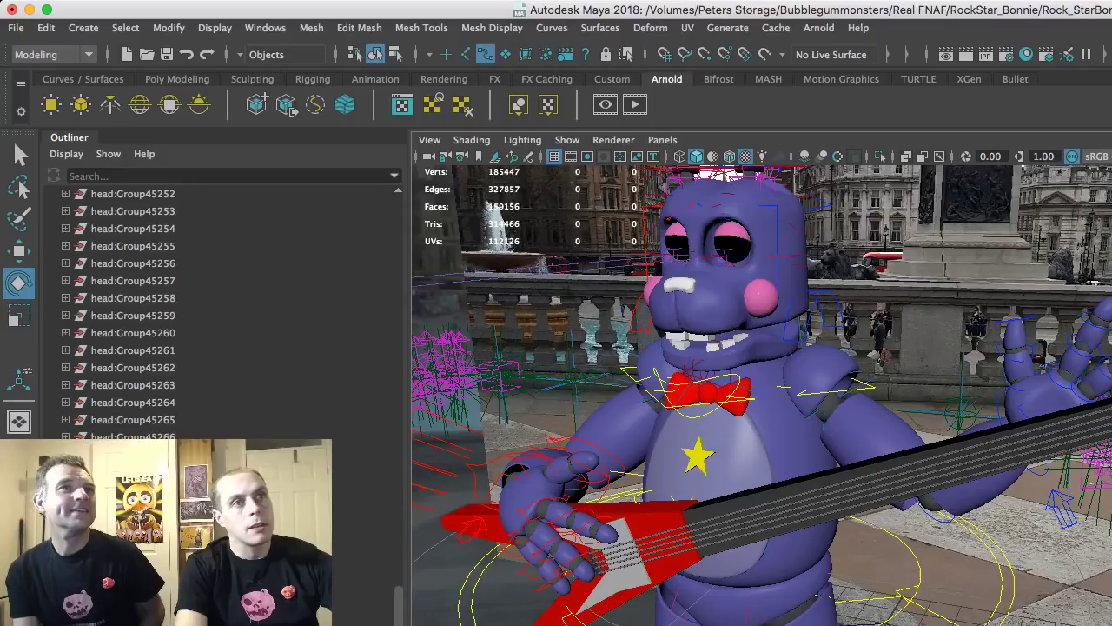
{"action": "left_click", "coordinate": [825, 404]}
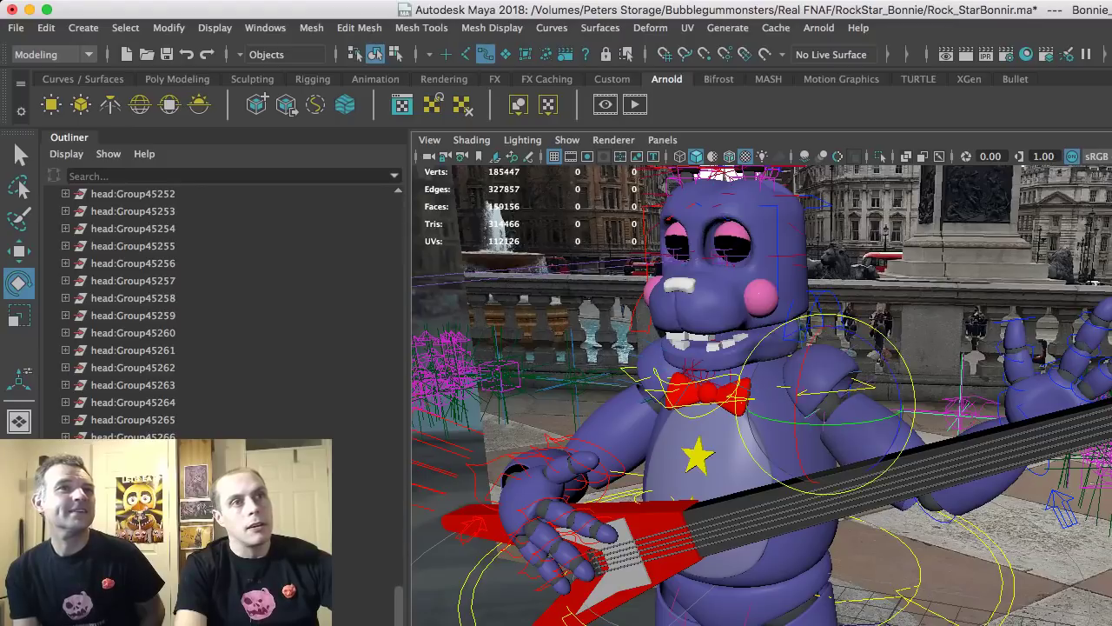
{"action": "left_click", "coordinate": [963, 406]}
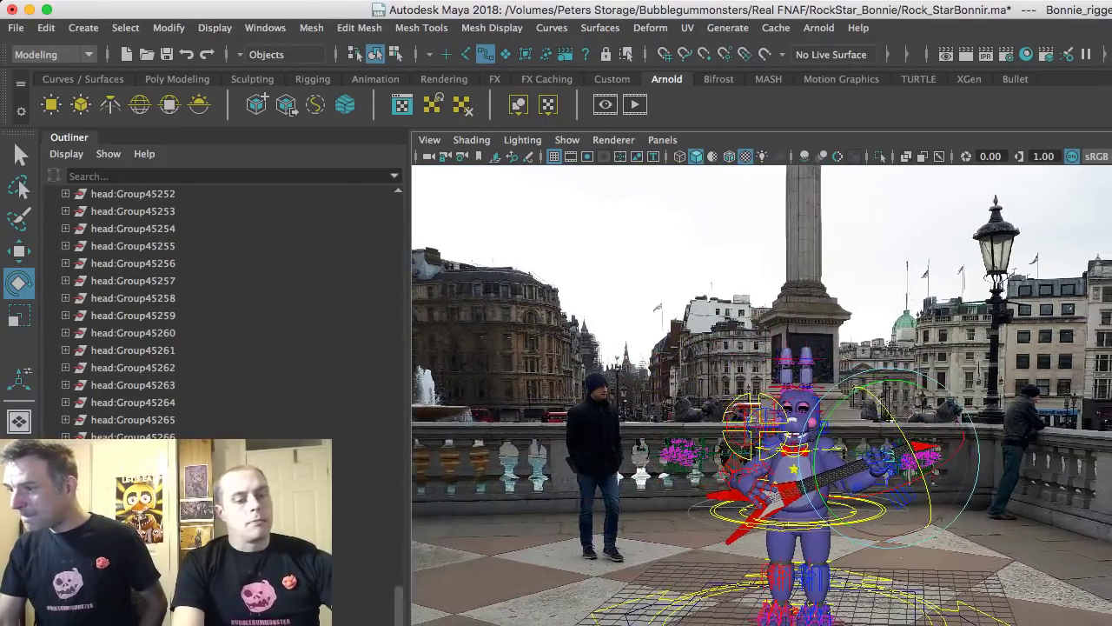
- Save the scene with the guitar-playing pose
{"action": "key", "text": "q"}
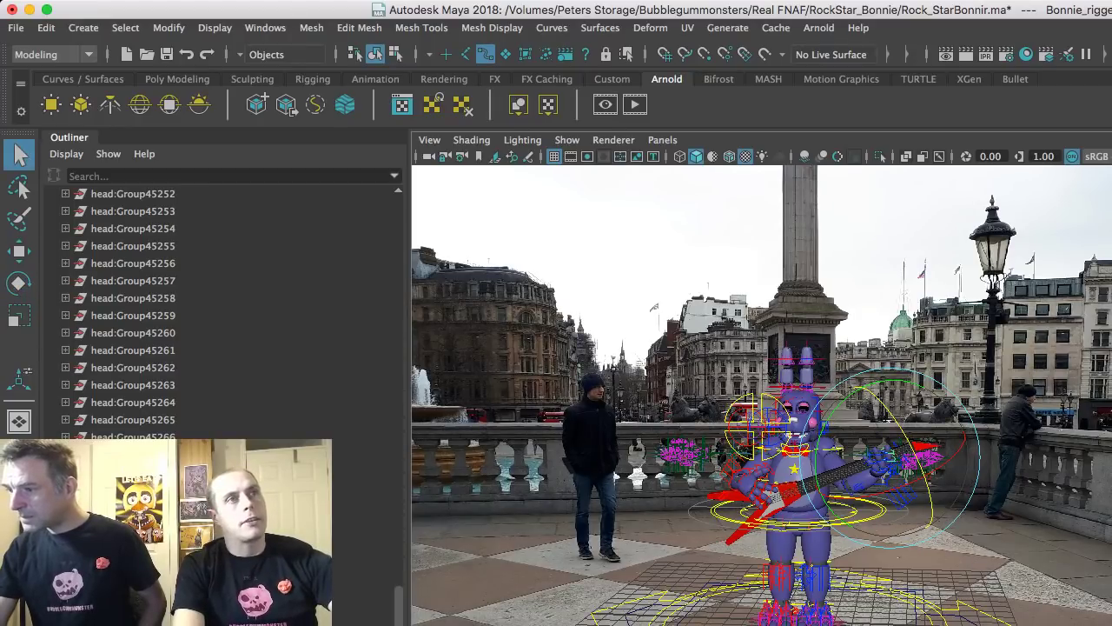
{"action": "key", "text": "e"}
{"action": "key", "text": "super+s"}
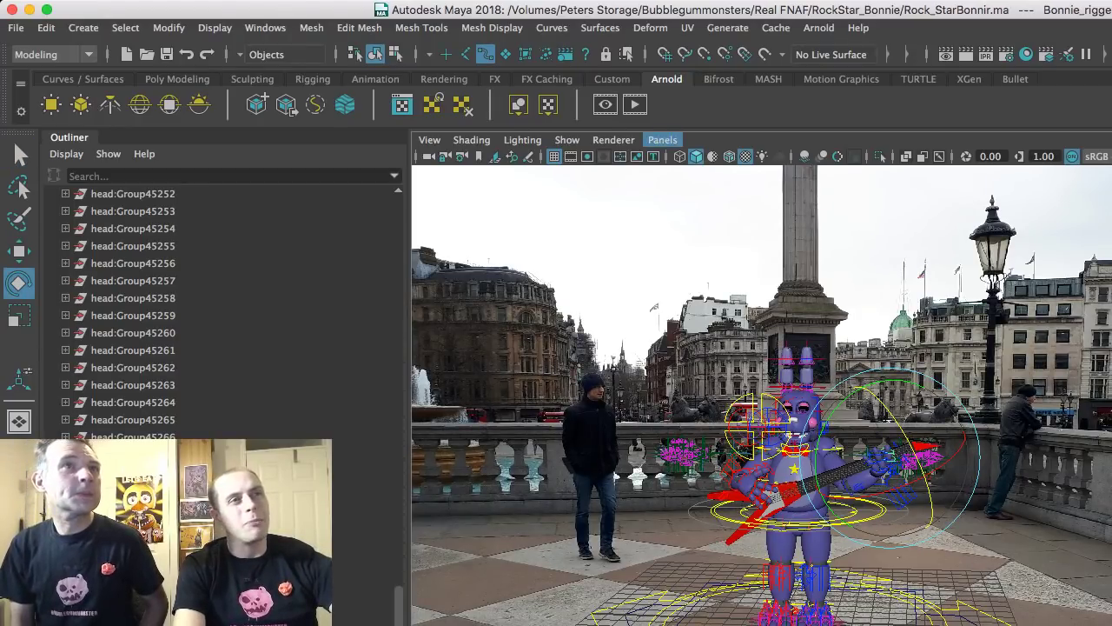
- Render the posed character through cameraShape1 in the Arnold RenderView and compare the pose with the RockstarBonnie.png reference
{"action": "key", "text": "alt+shift+v"}
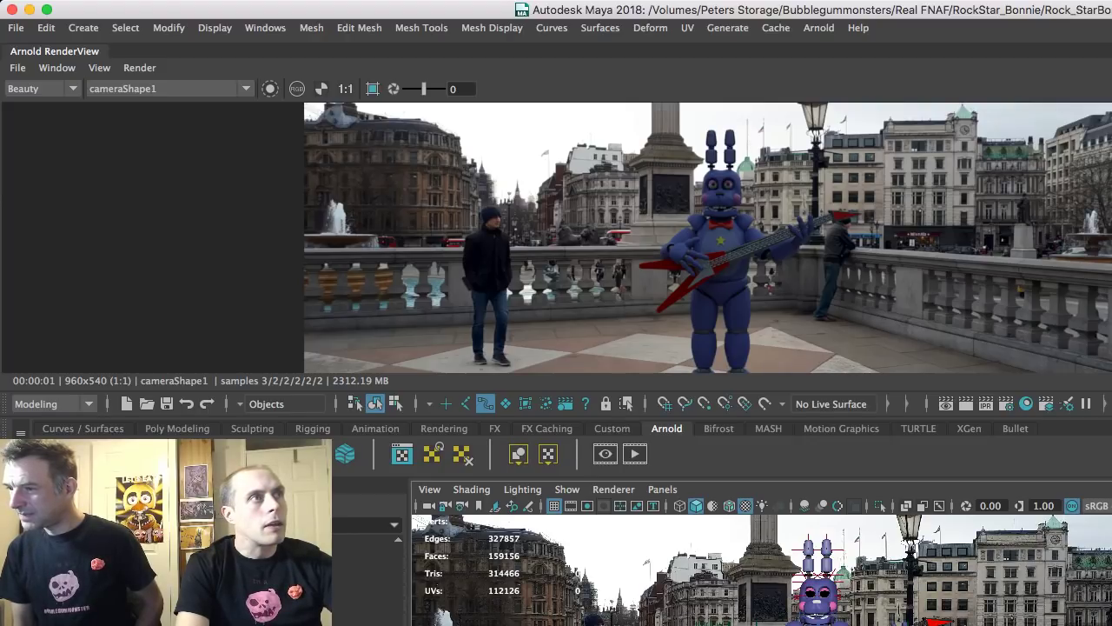
{"action": "key", "text": "super+w"}
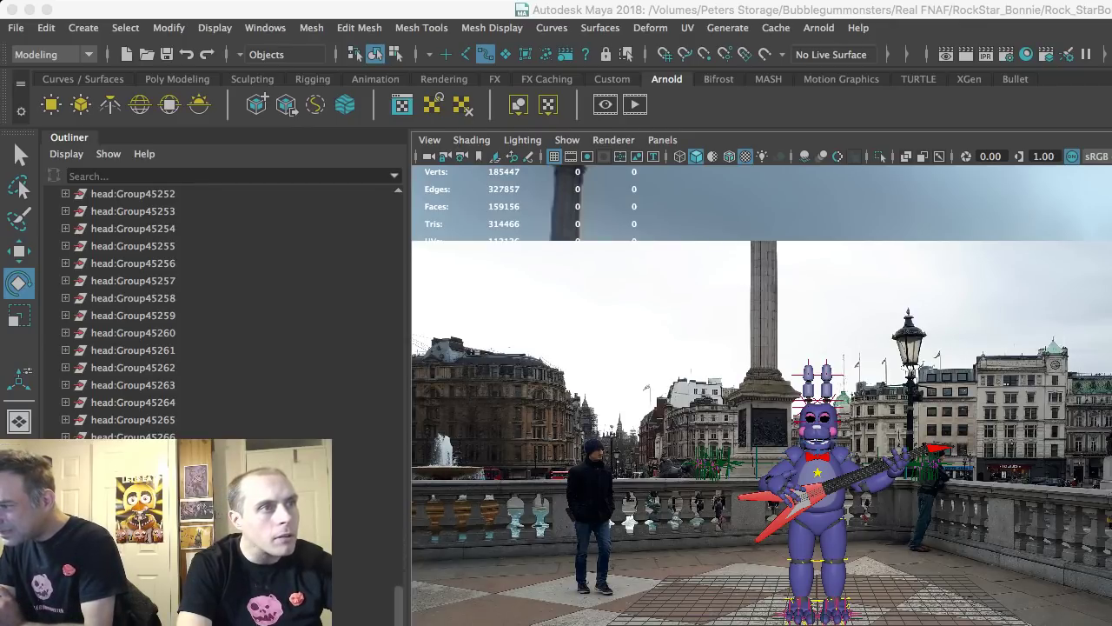
{"action": "key", "text": "super+Tab"}
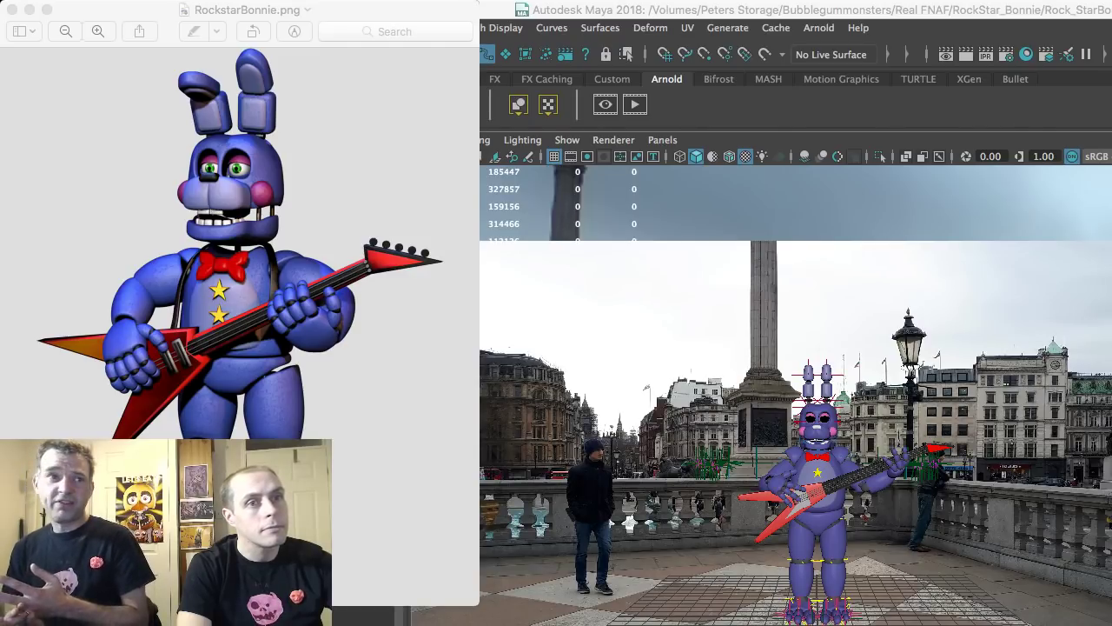
{"action": "key", "text": "super+Tab"}
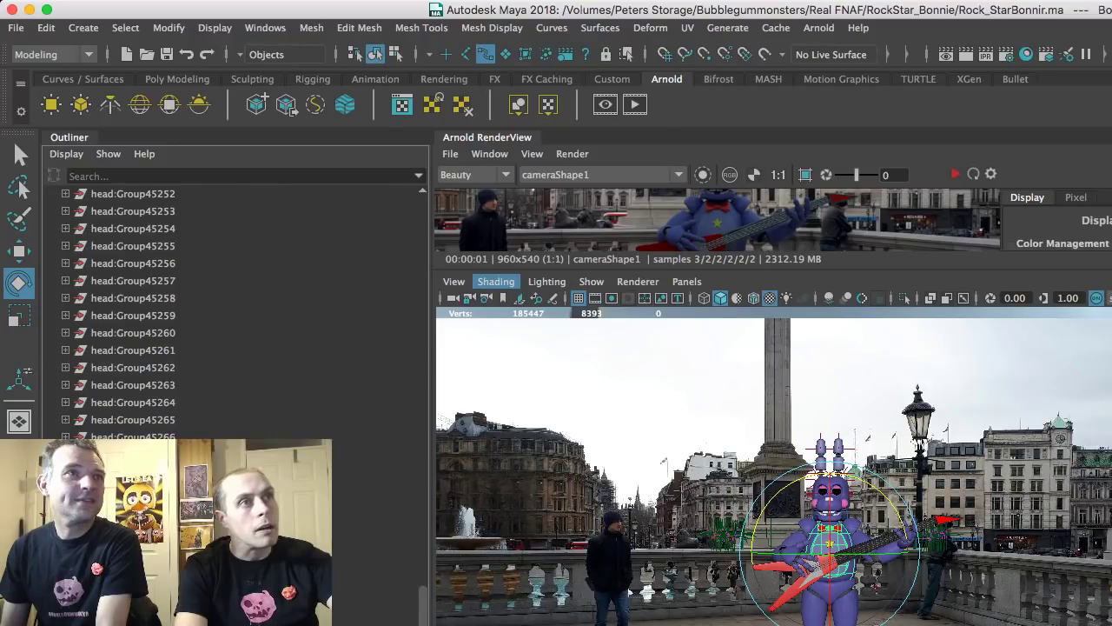
{"action": "left_click_drag", "start_coordinate": [497, 270], "coordinate": [497, 547]}
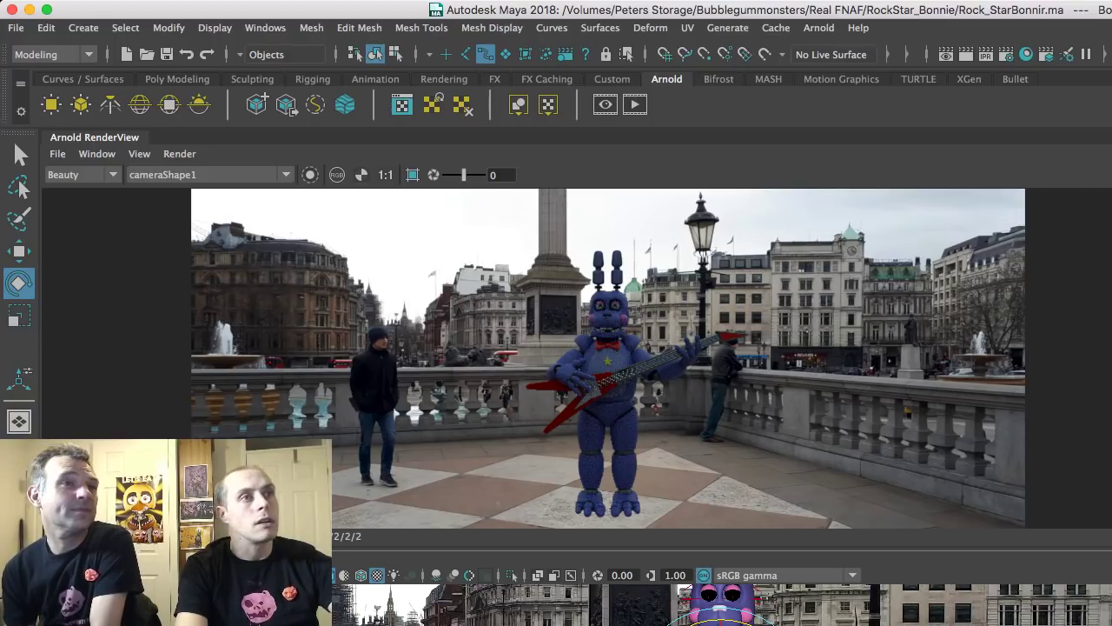
{"action": "left_click_drag", "start_coordinate": [556, 550], "coordinate": [557, 304]}
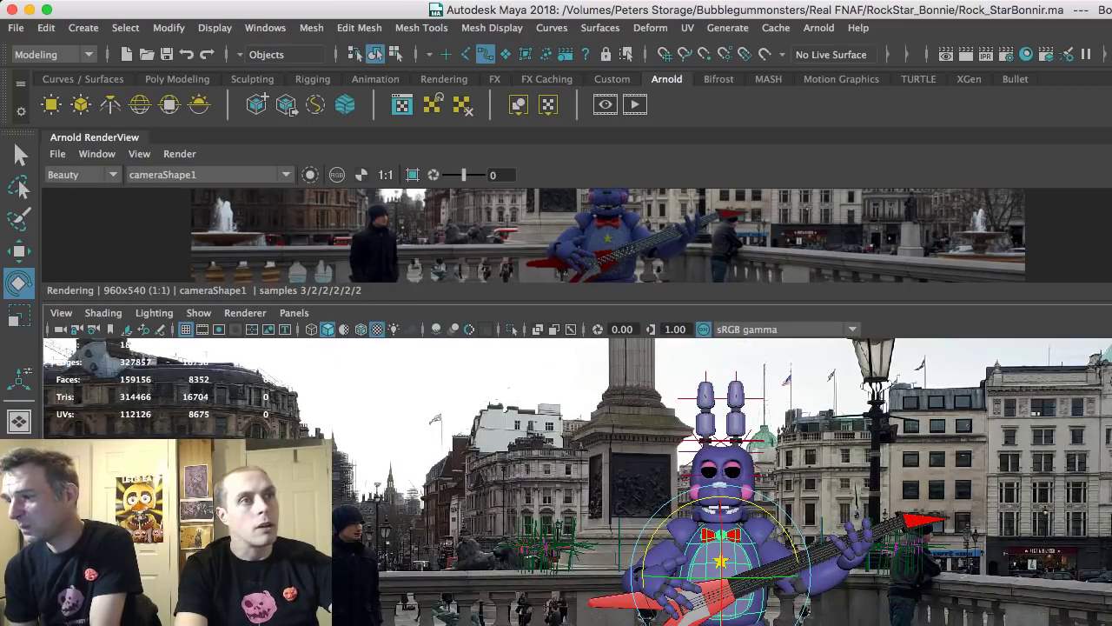
{"action": "left_click_drag", "start_coordinate": [721, 469], "coordinate": [678, 564], "text": "alt"}
{"action": "left_click_drag", "start_coordinate": [918, 483], "coordinate": [913, 486], "text": "alt"}
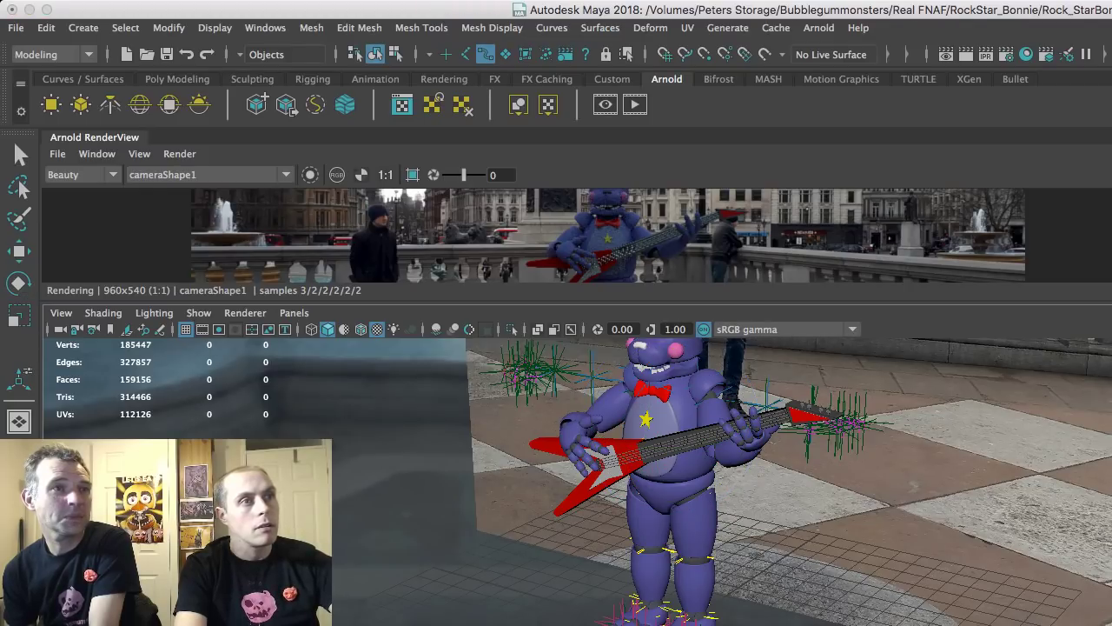
{"action": "left_click", "coordinate": [522, 597]}
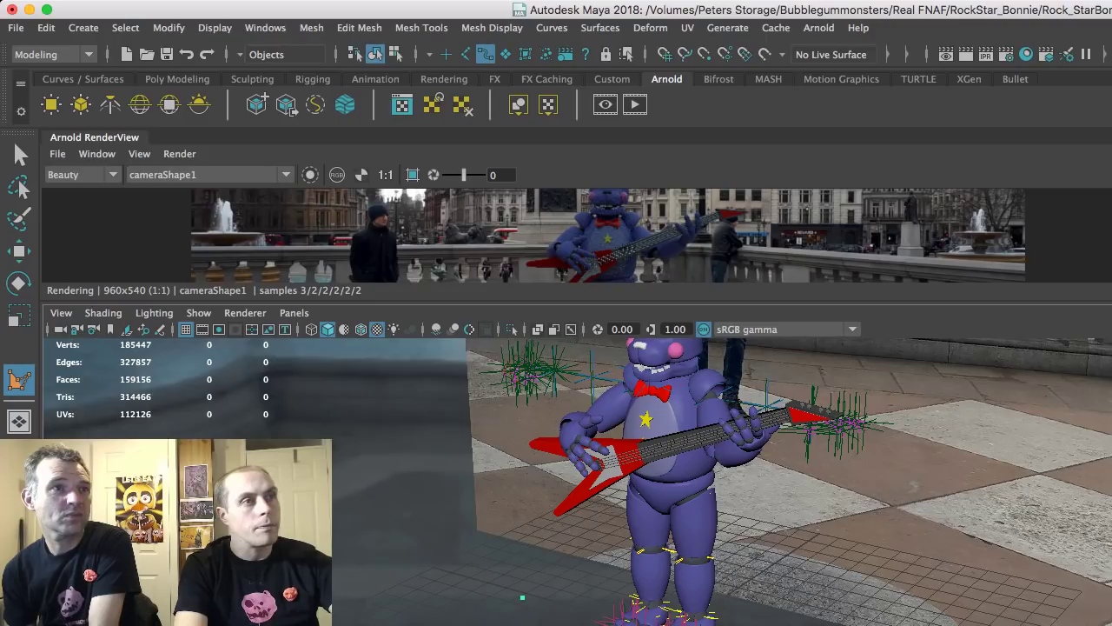
{"action": "key", "text": "super+z"}
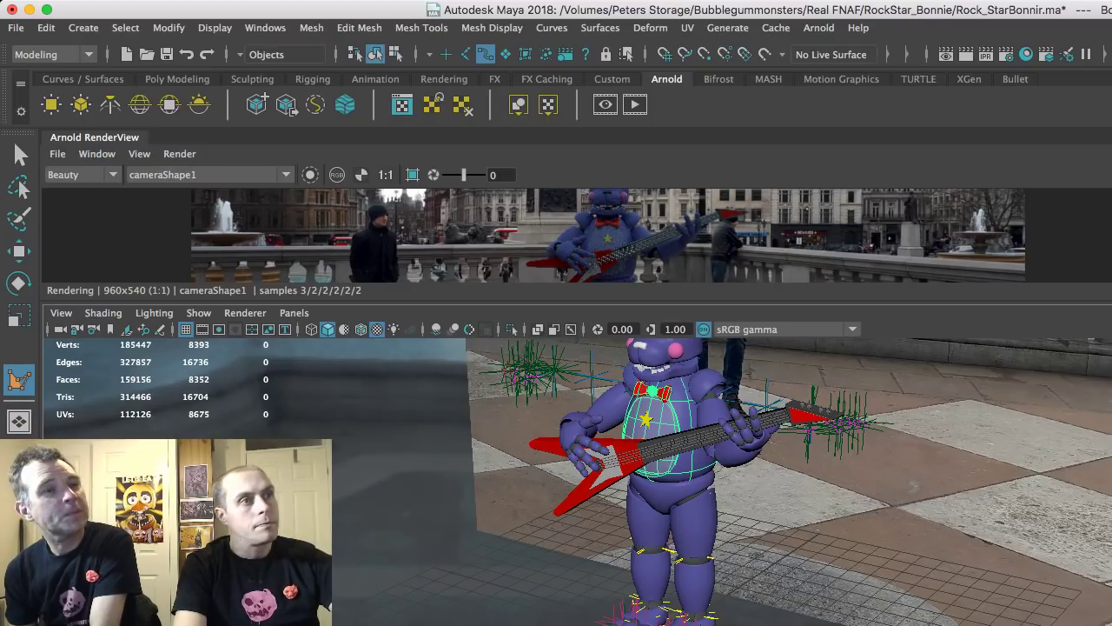
{"action": "key", "text": "q"}
{"action": "key", "text": "super+z"}
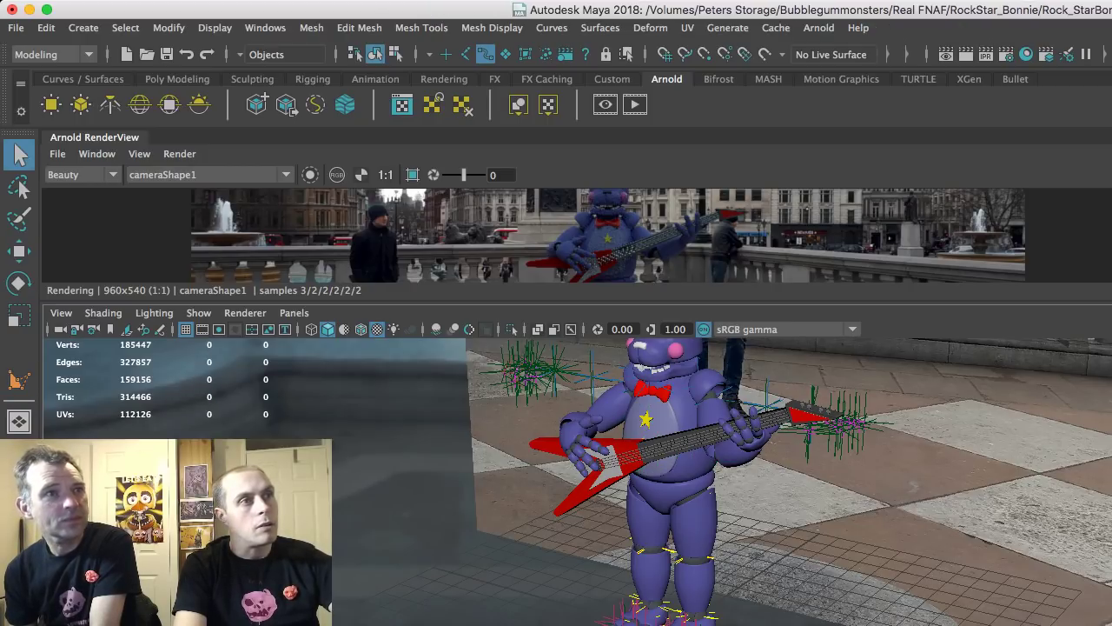
- Create a polygon plane under the character's feet and scale it up uniformly into a large floor
{"action": "key", "text": "super+z"}
{"action": "key", "text": "super+z"}
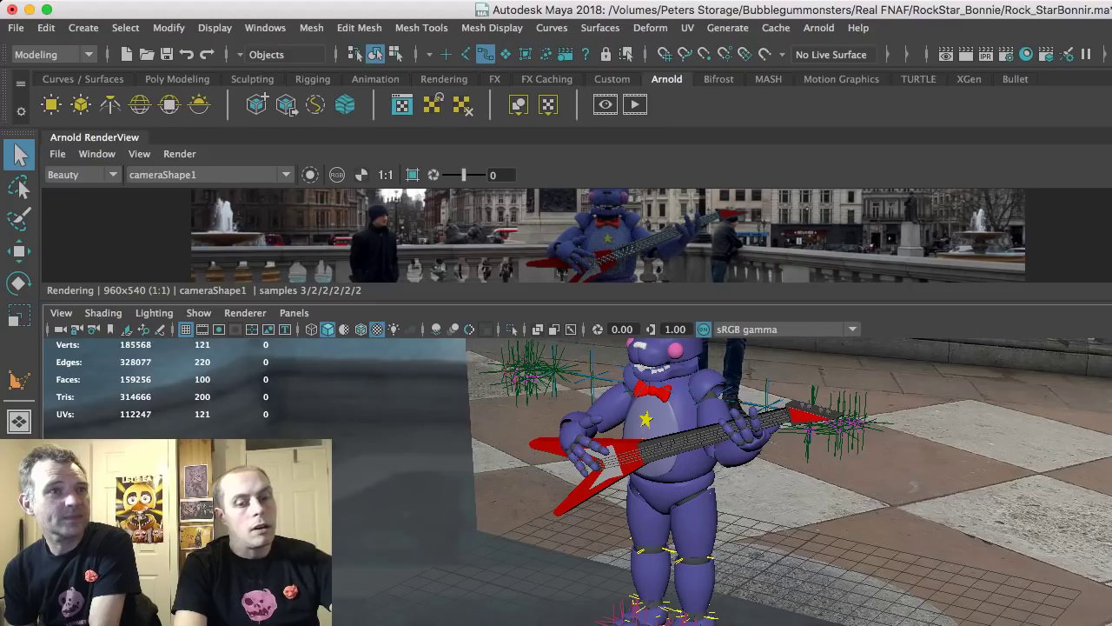
{"action": "key", "text": "r"}
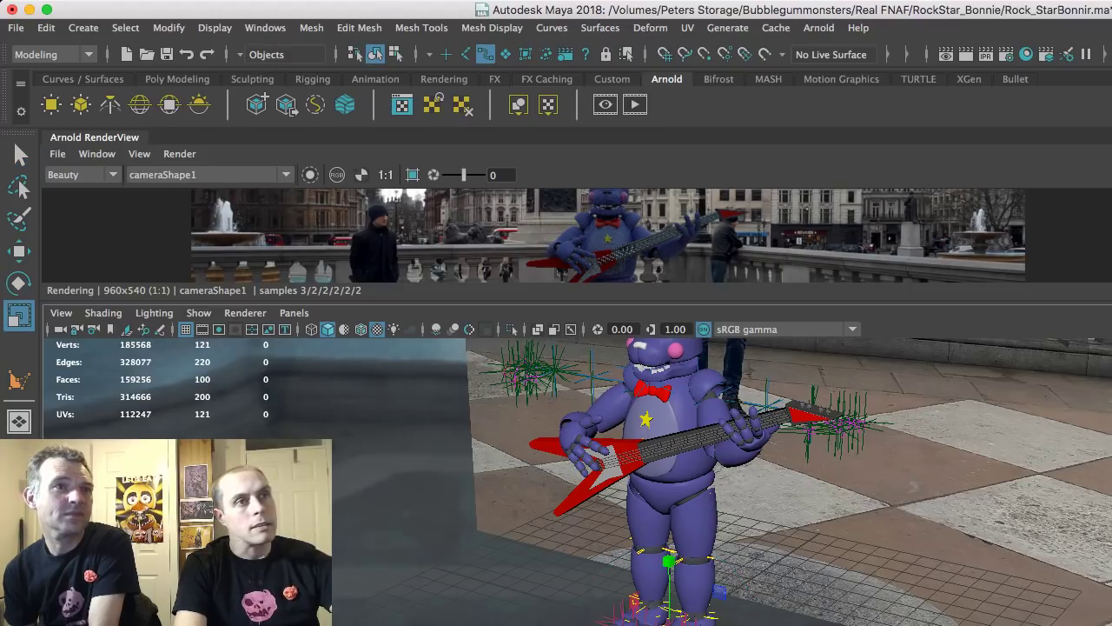
{"action": "left_click_drag", "start_coordinate": [670, 609], "coordinate": [817, 609]}
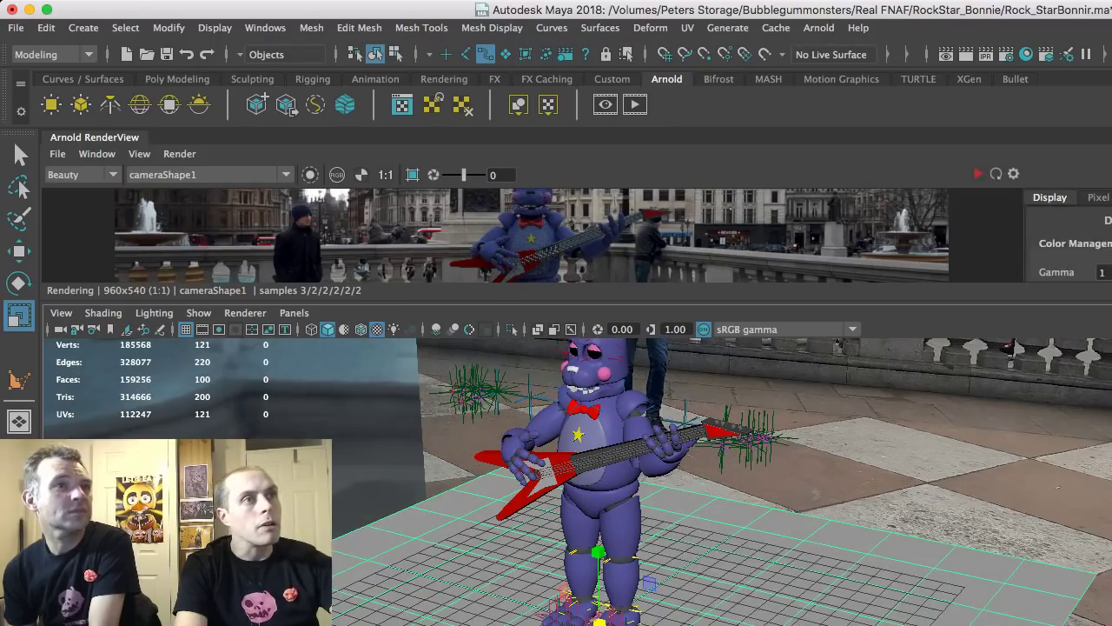
- Examine the full-body Arnold render on the floor plane and reframe the character's head from the front
{"action": "left_click_drag", "start_coordinate": [577, 299], "coordinate": [577, 545]}
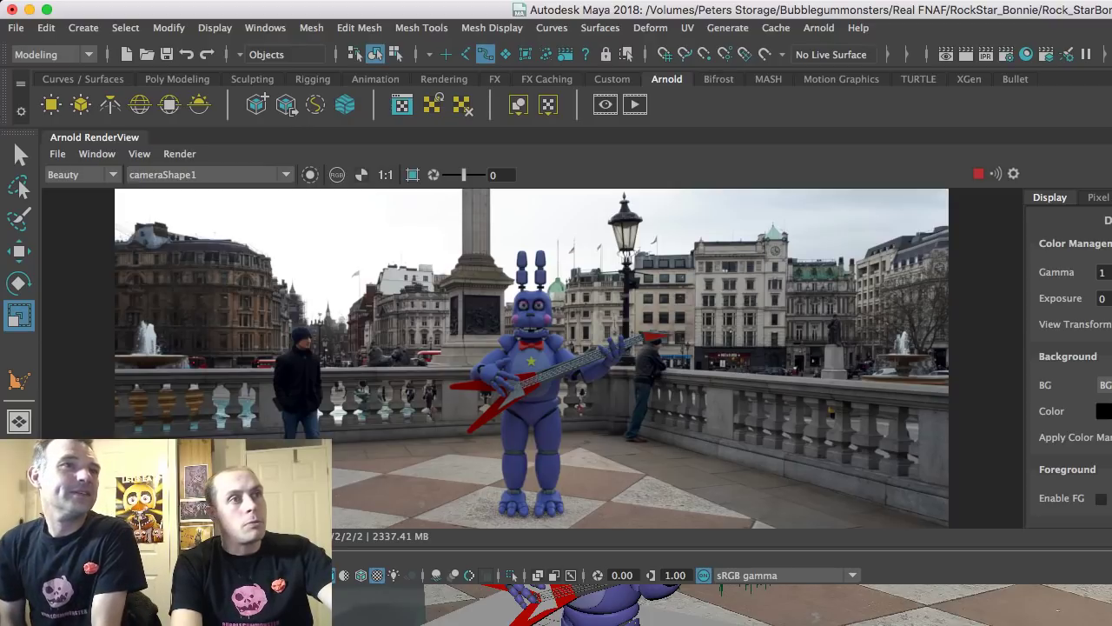
{"action": "left_click_drag", "start_coordinate": [556, 550], "coordinate": [556, 376]}
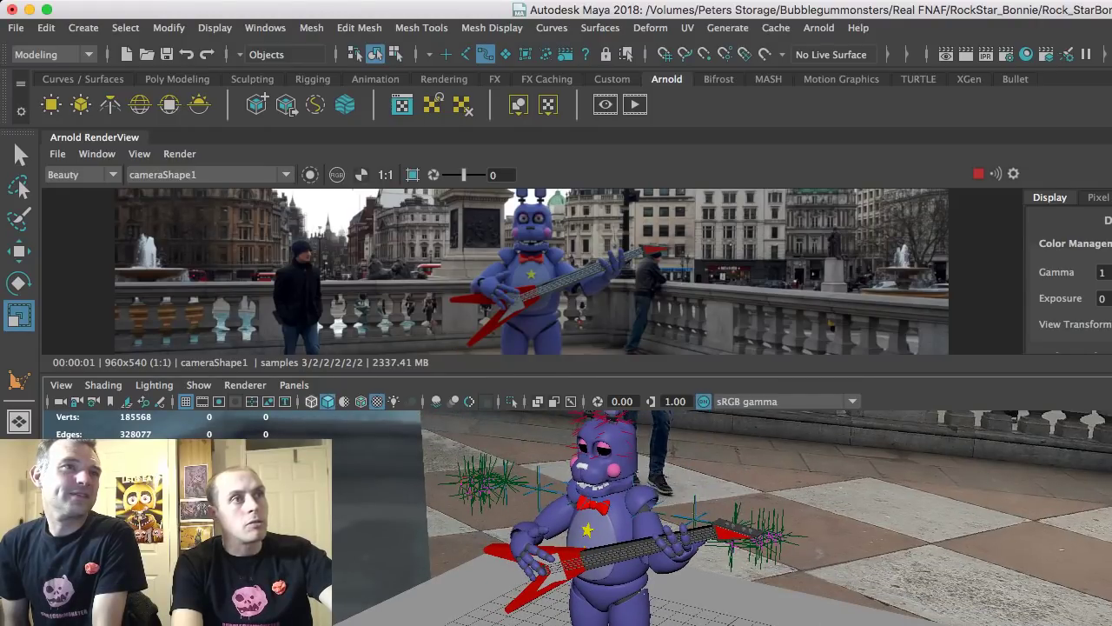
{"action": "left_click", "coordinate": [294, 385]}
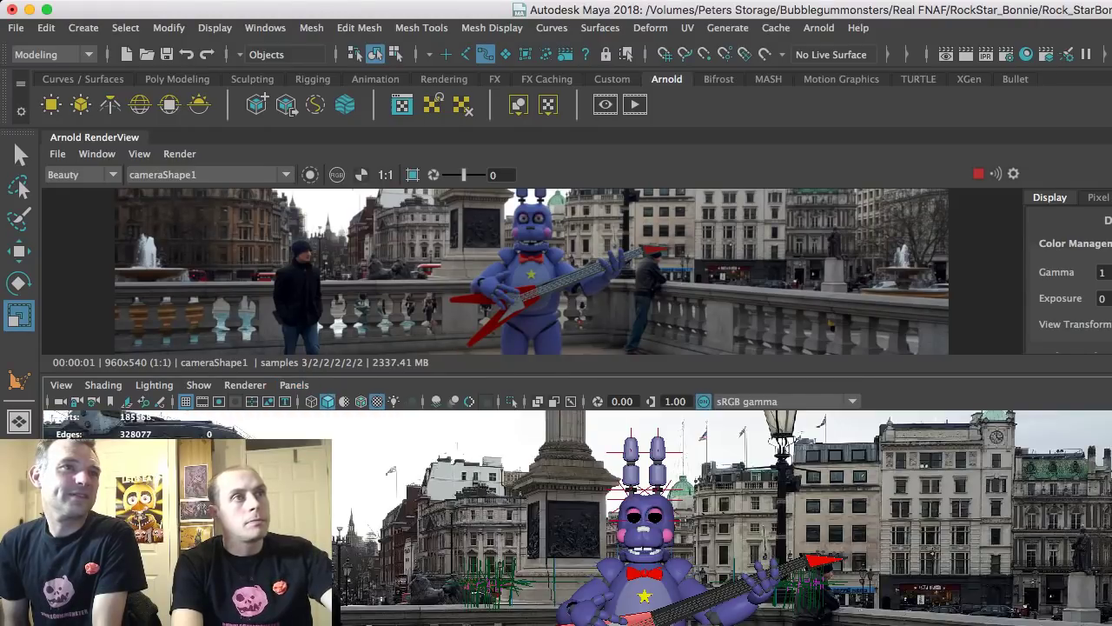
{"action": "scroll", "coordinate": [645, 556], "scroll_direction": "up", "scroll_amount": 5}
{"action": "middle_click_drag", "start_coordinate": [647, 417], "coordinate": [661, 569], "text": "alt"}
{"action": "scroll", "coordinate": [669, 530], "scroll_direction": "up", "scroll_amount": 3}
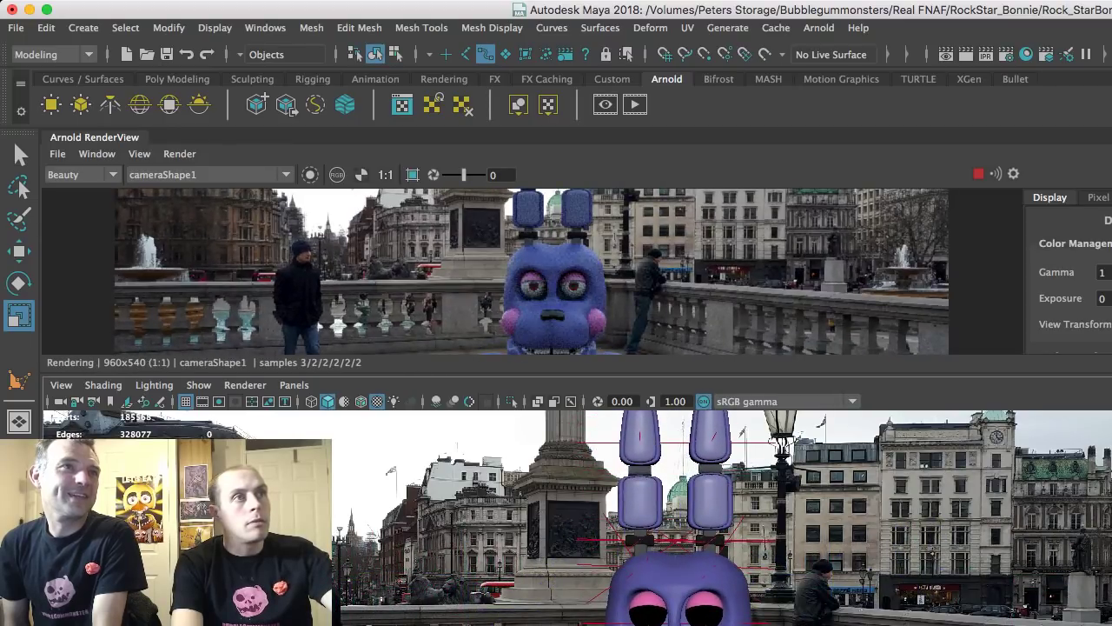
- Inspect the eyelids, irises and eye reflections in a close-up Arnold render, and return to a full-character framing
{"action": "left_click_drag", "start_coordinate": [660, 377], "coordinate": [660, 550]}
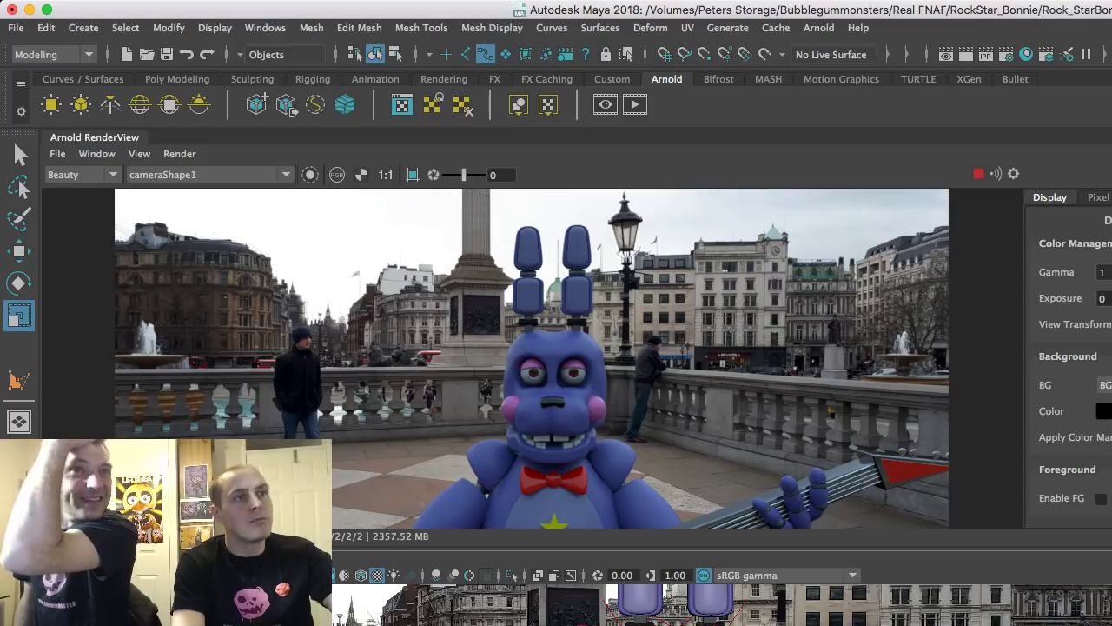
{"action": "scroll", "coordinate": [660, 604], "scroll_direction": "up", "scroll_amount": 5}
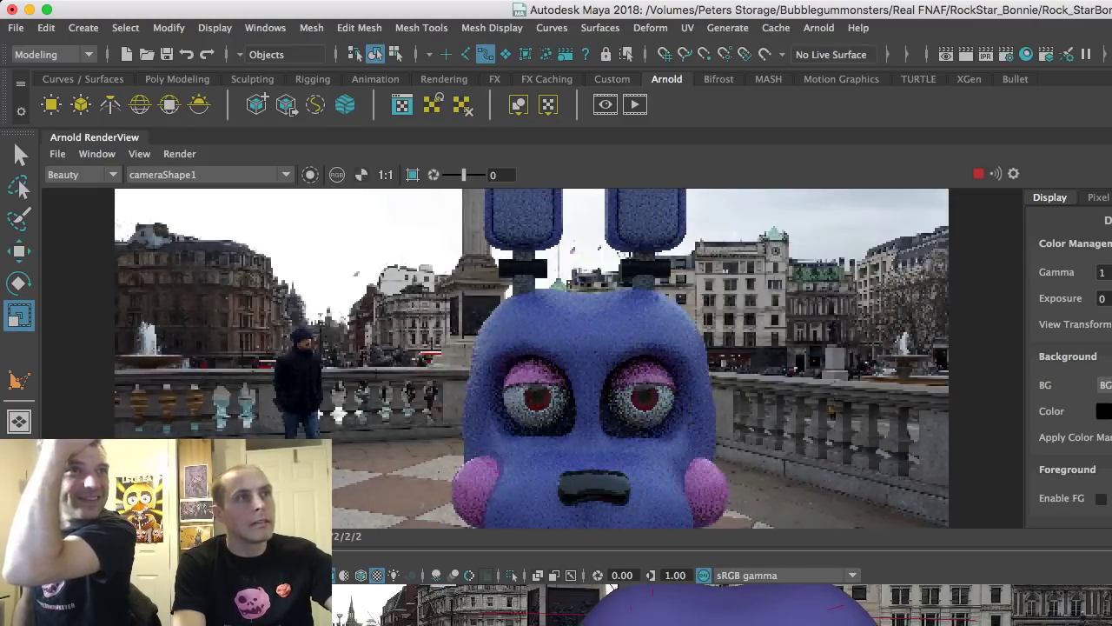
{"action": "scroll", "coordinate": [721, 608], "scroll_direction": "up", "scroll_amount": 5}
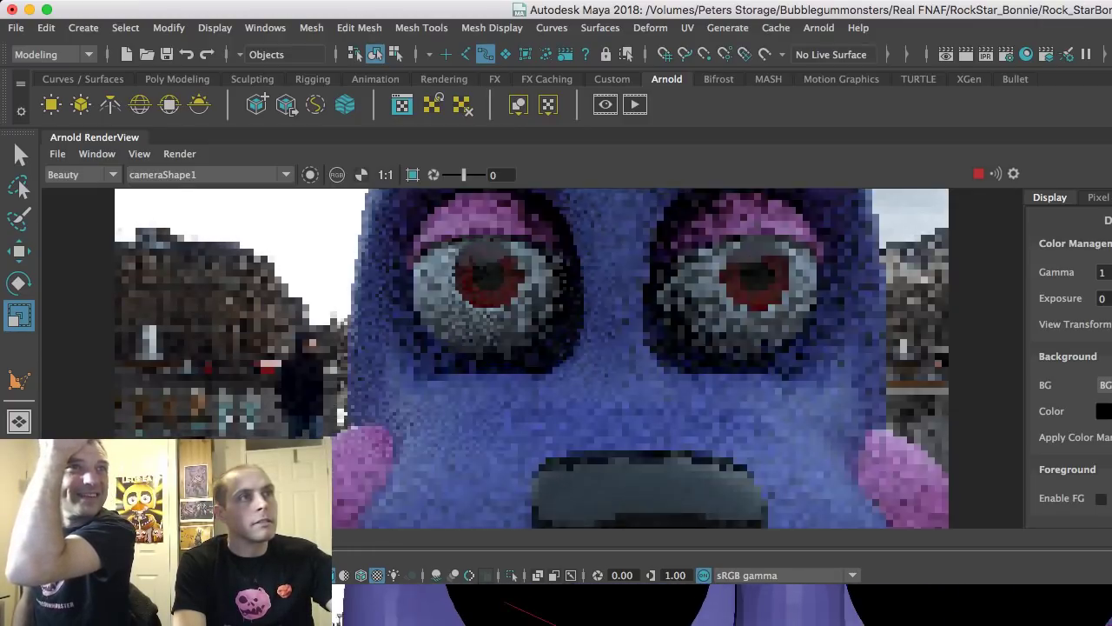
{"action": "middle_click_drag", "start_coordinate": [608, 591], "coordinate": [721, 622], "text": "alt"}
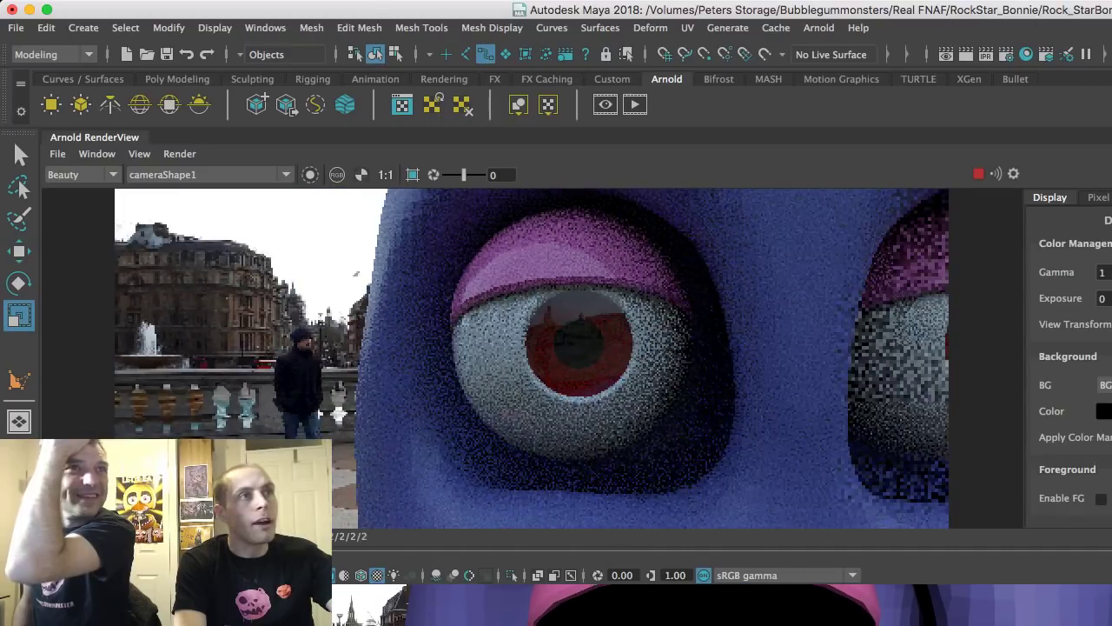
{"action": "scroll", "coordinate": [721, 604], "scroll_direction": "up", "scroll_amount": 2}
{"action": "scroll", "coordinate": [721, 605], "scroll_direction": "up", "scroll_amount": 4}
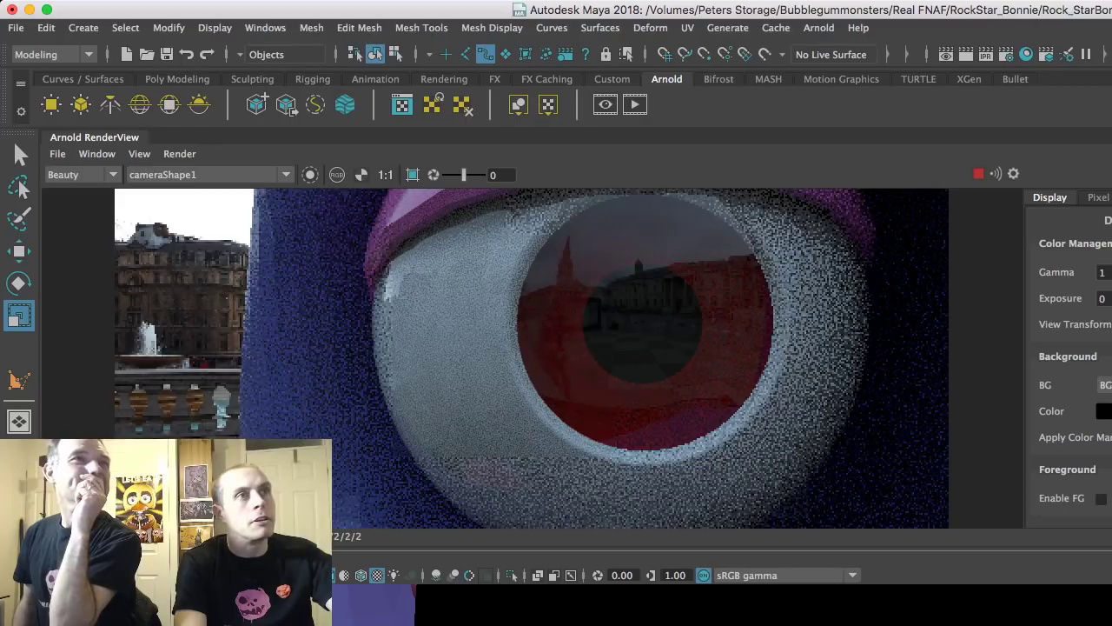
{"action": "scroll", "coordinate": [721, 608], "scroll_direction": "up", "scroll_amount": 4}
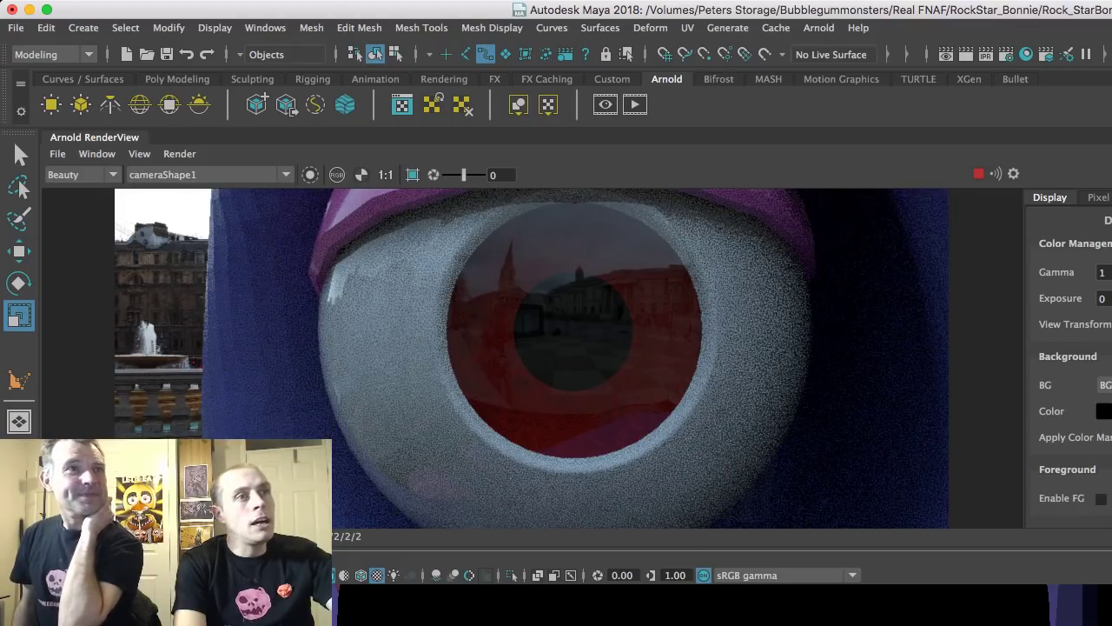
{"action": "scroll", "coordinate": [721, 604], "scroll_direction": "down", "scroll_amount": 10}
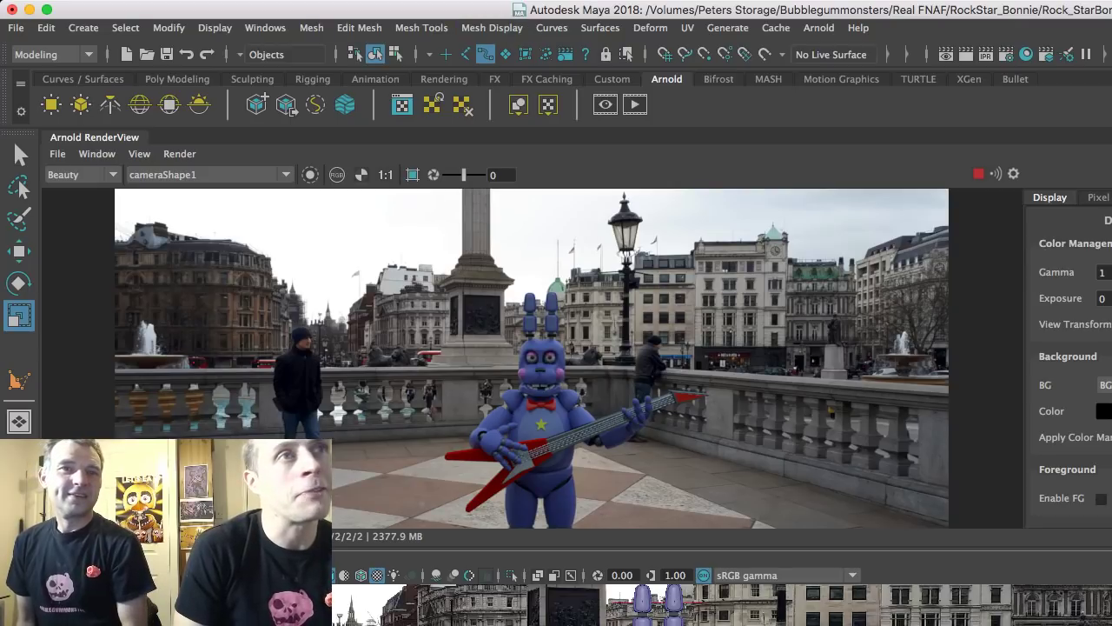
{"action": "key", "text": "q"}
{"action": "key", "text": "r"}
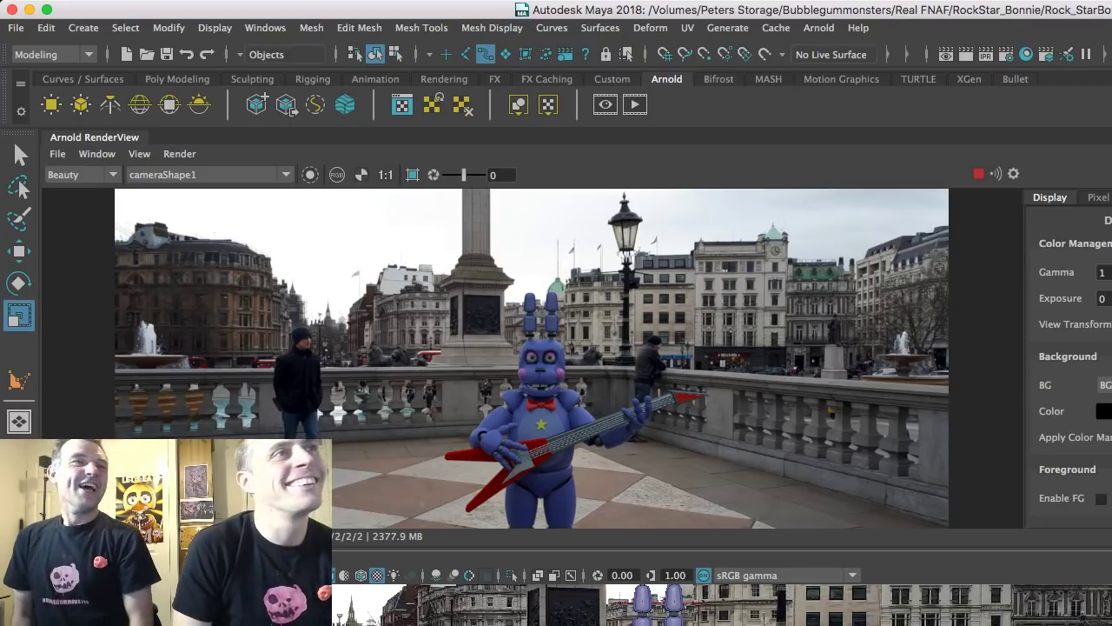